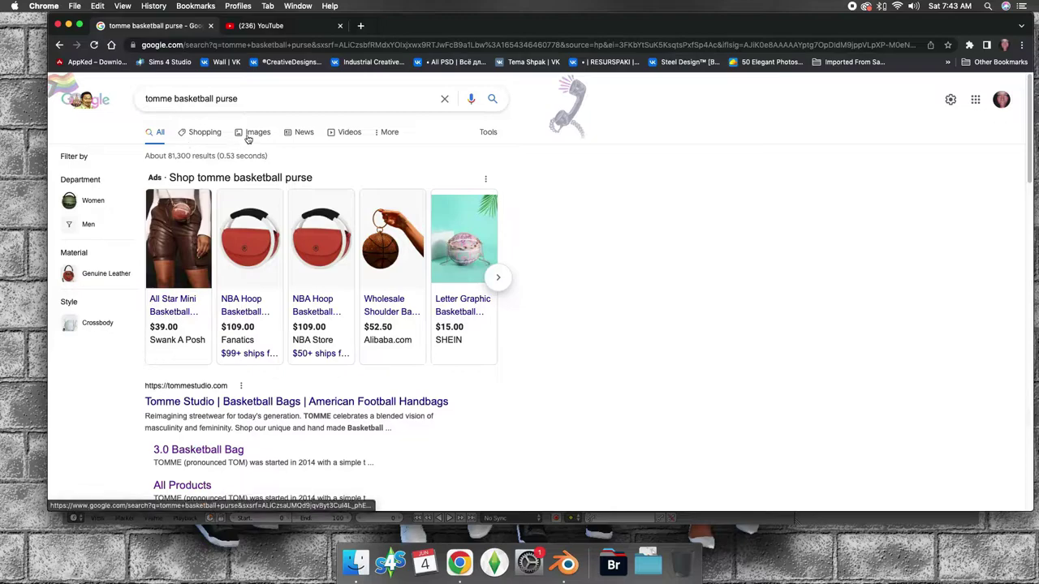
Step: Filter the tomme basketball purse image results to Large images
{"action": "left_click", "coordinate": [390, 132]}
{"action": "left_click", "coordinate": [488, 132]}
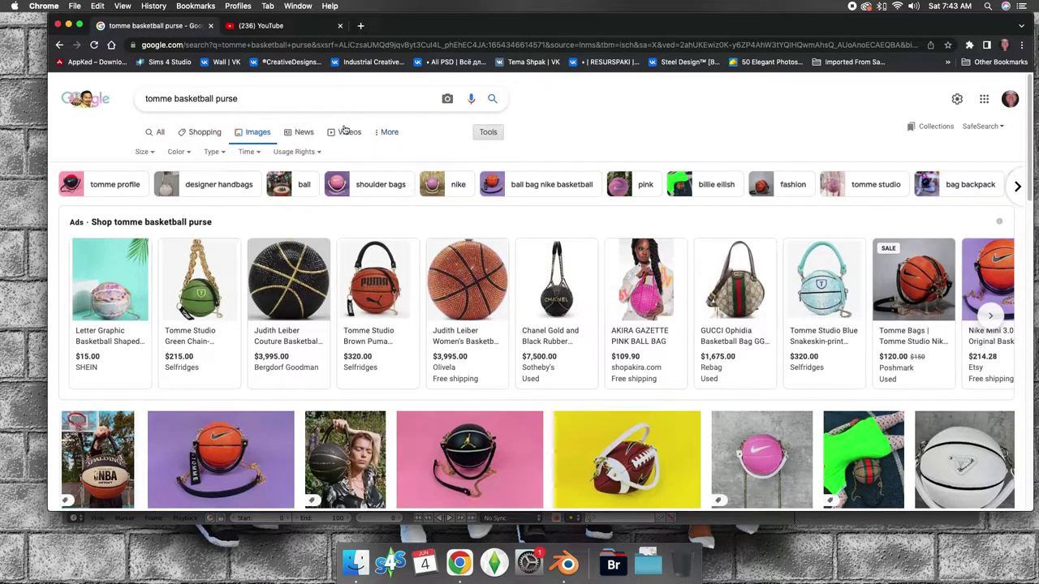
{"action": "left_click", "coordinate": [143, 152]}
{"action": "left_click", "coordinate": [145, 188]}
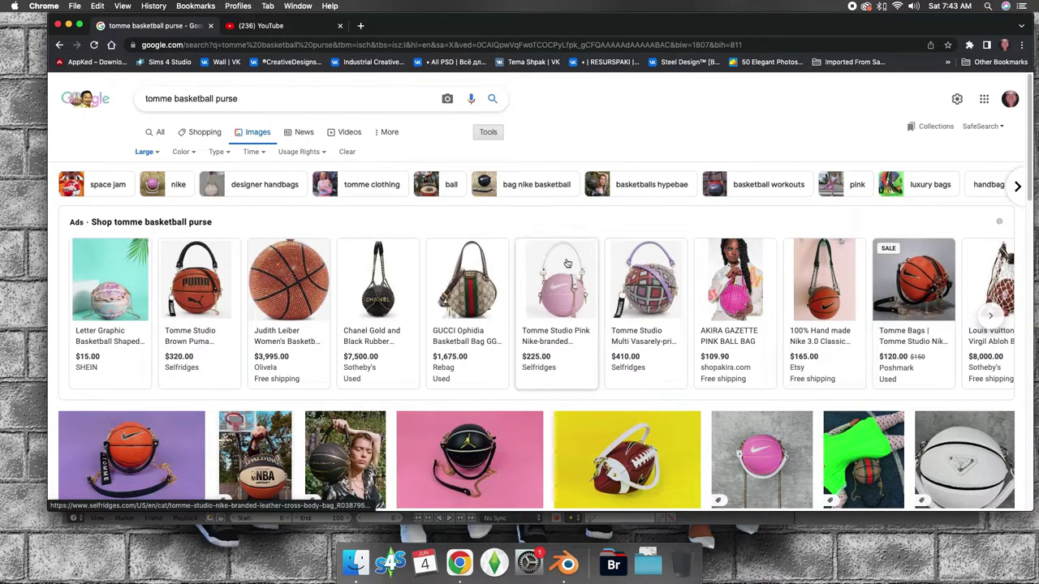
Step: Browse the results and open the Tomme Studio Puma basketball bag shopping listing
{"action": "scroll", "coordinate": [568, 262], "scroll_direction": "down", "scroll_amount": 1}
{"action": "scroll", "coordinate": [568, 262], "scroll_direction": "down", "scroll_amount": 3}
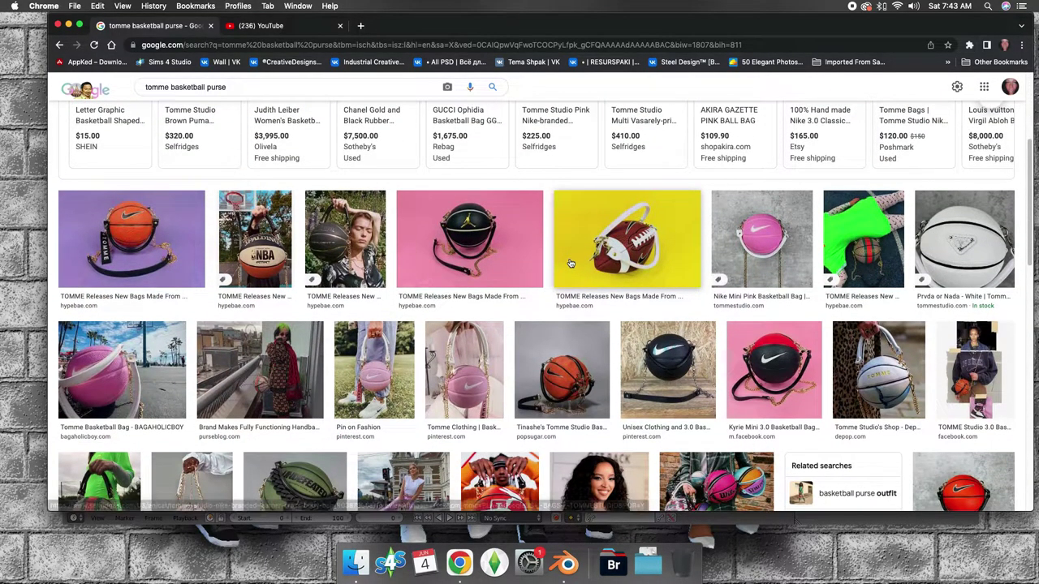
{"action": "scroll", "coordinate": [570, 263], "scroll_direction": "down", "scroll_amount": 1}
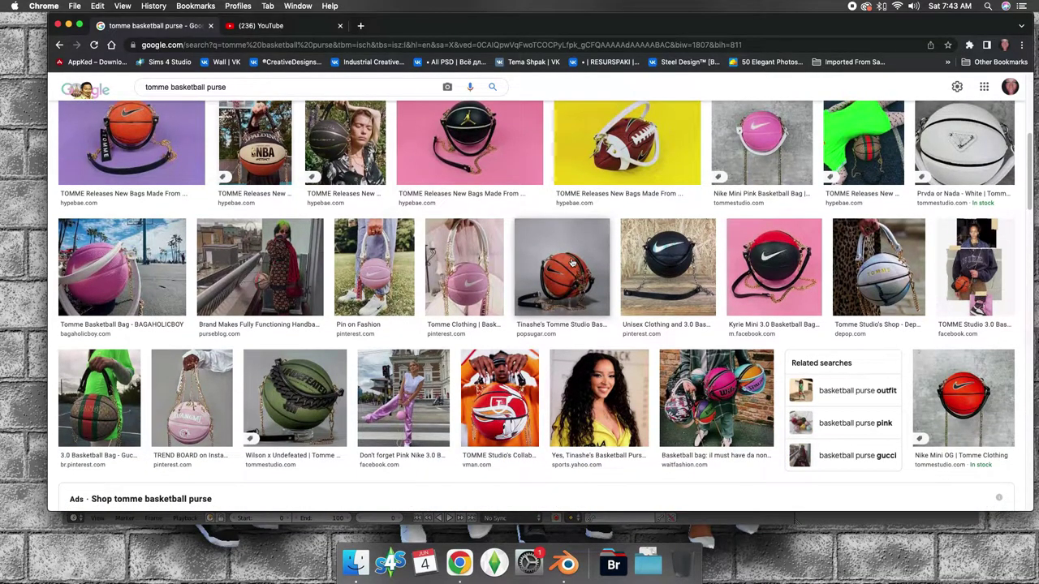
{"action": "scroll", "coordinate": [572, 264], "scroll_direction": "up", "scroll_amount": 2}
{"action": "scroll", "coordinate": [572, 264], "scroll_direction": "up", "scroll_amount": 3}
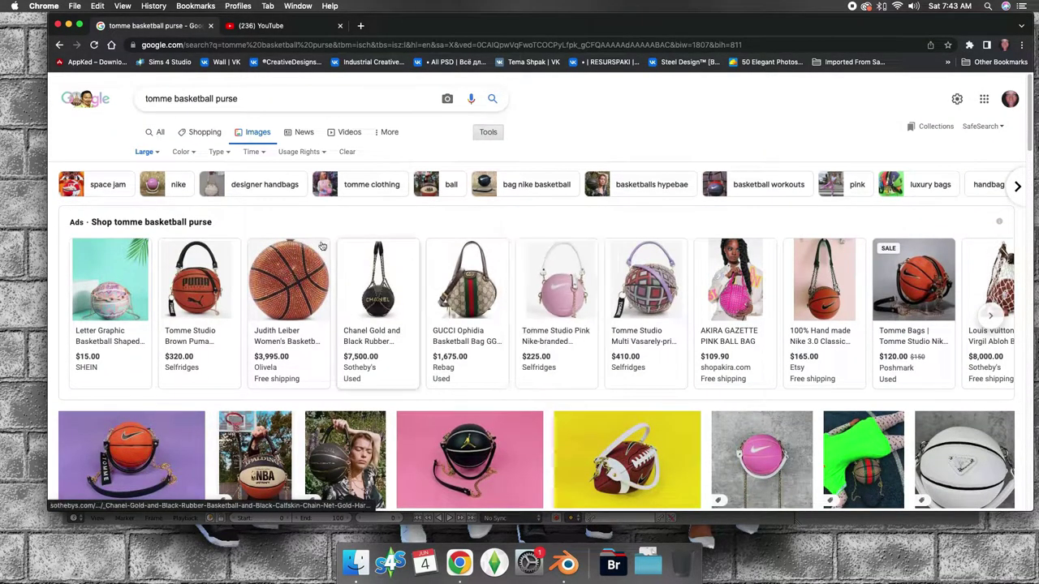
{"action": "left_click", "coordinate": [197, 287]}
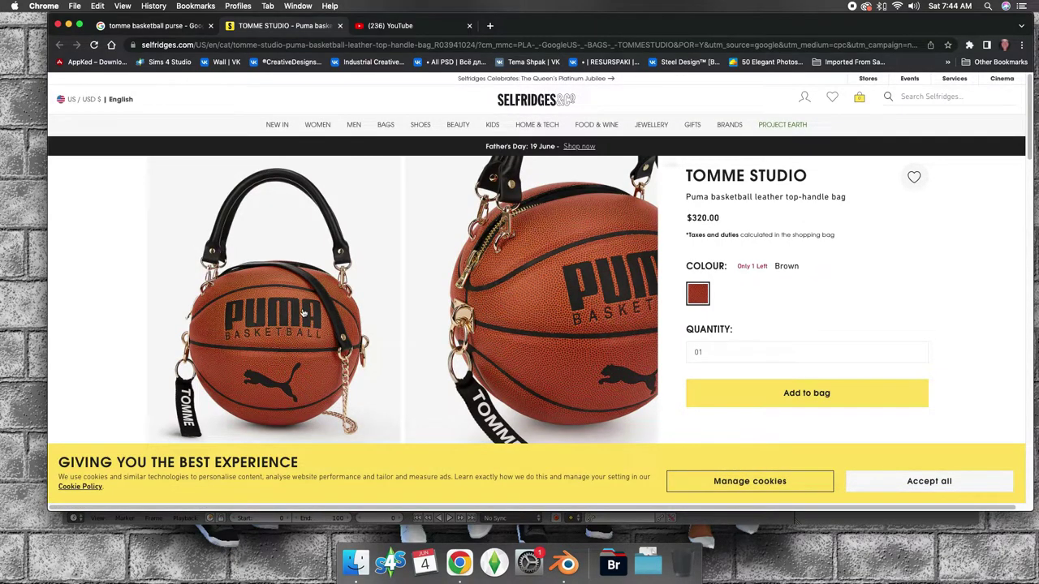
Step: Open the Puma bag photo in its own tab and switch to it
{"action": "right_click", "coordinate": [302, 312]}
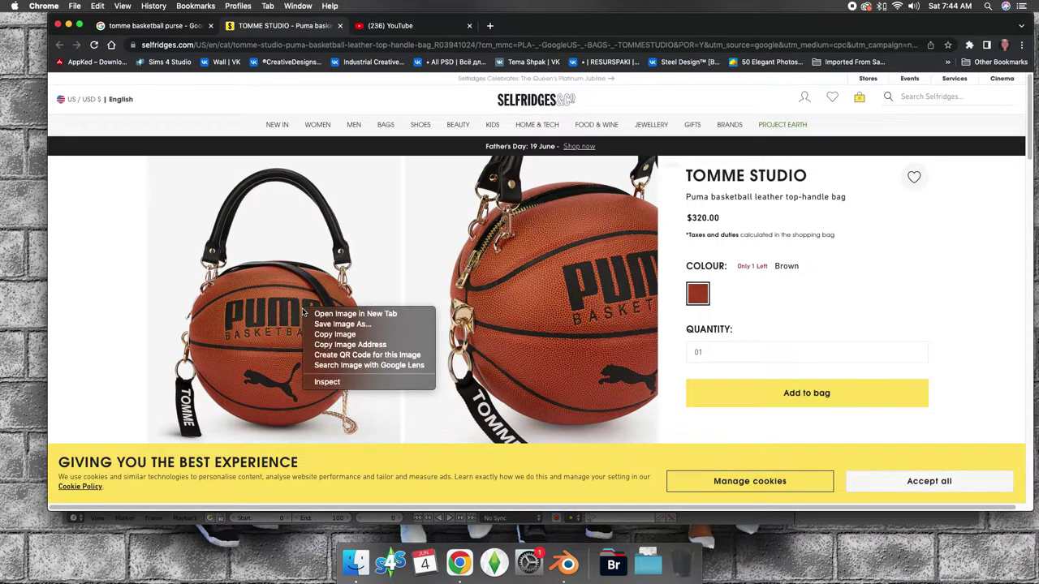
{"action": "left_click", "coordinate": [347, 319]}
{"action": "left_click", "coordinate": [414, 26]}
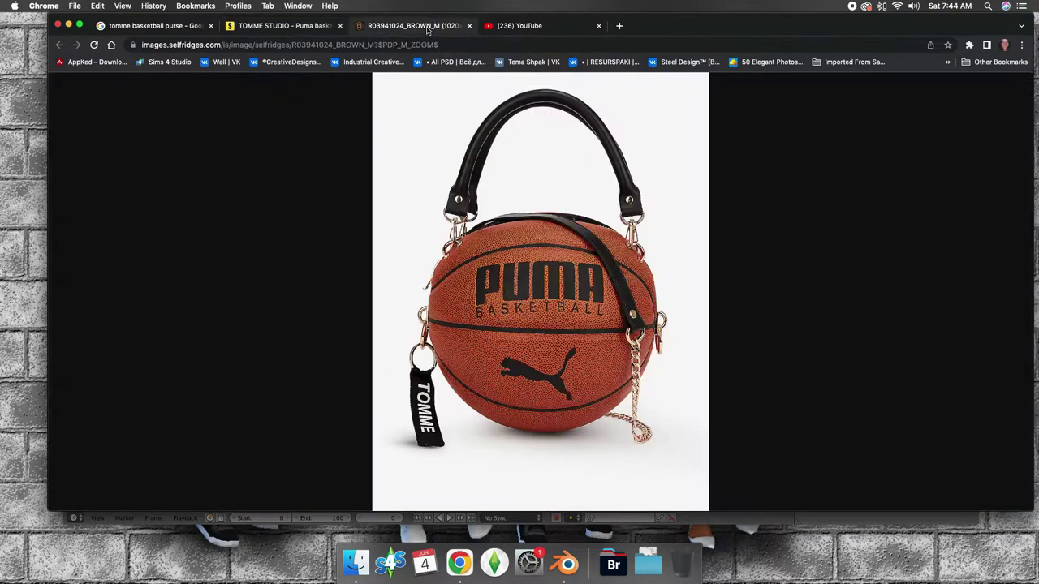
Step: Start saving the bag photo, cancel it, and return to the image results tab
{"action": "right_click", "coordinate": [551, 295]}
{"action": "left_click", "coordinate": [572, 308]}
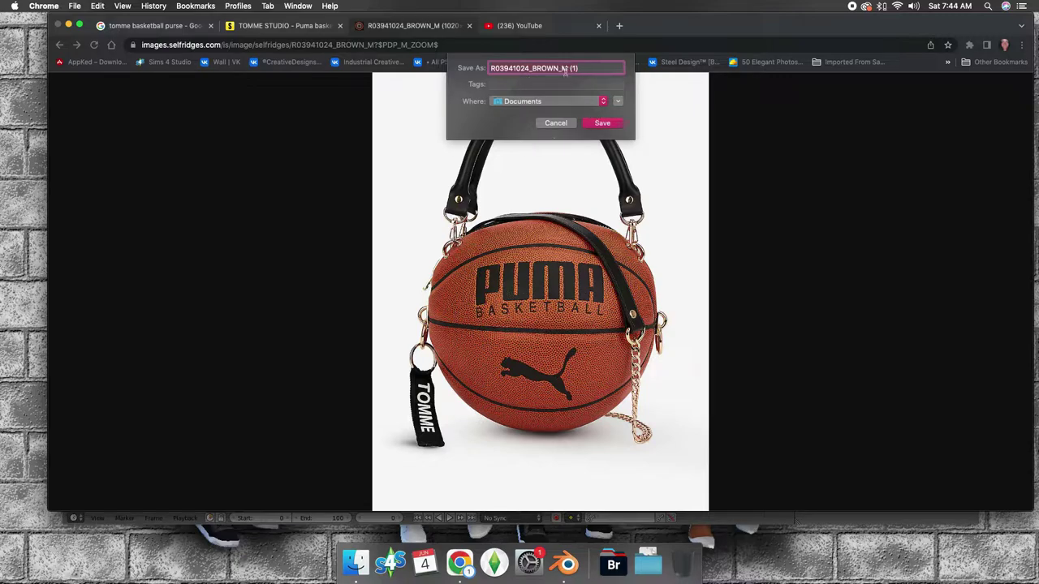
{"action": "left_click", "coordinate": [557, 124]}
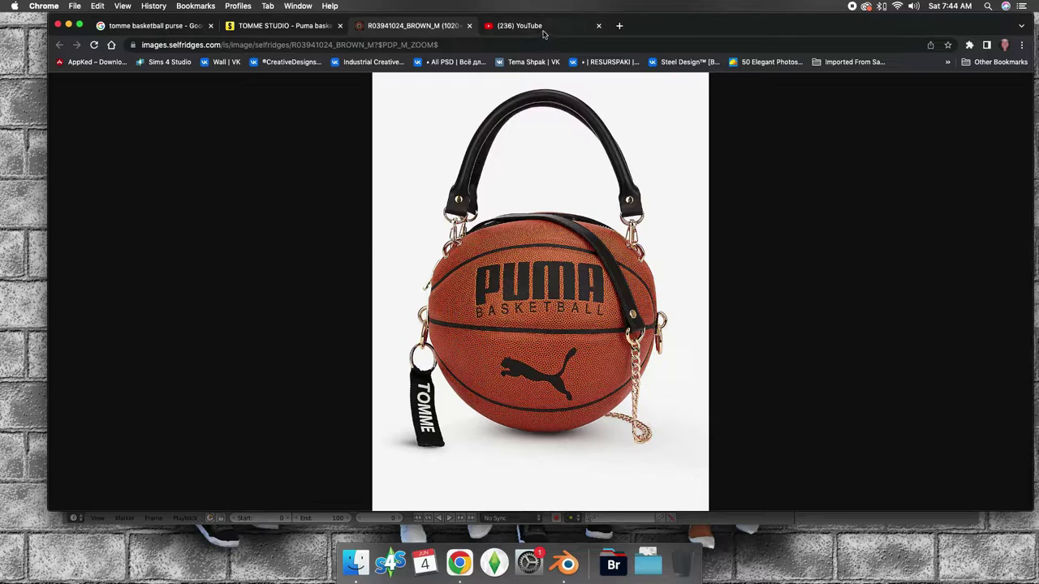
{"action": "left_click", "coordinate": [159, 25]}
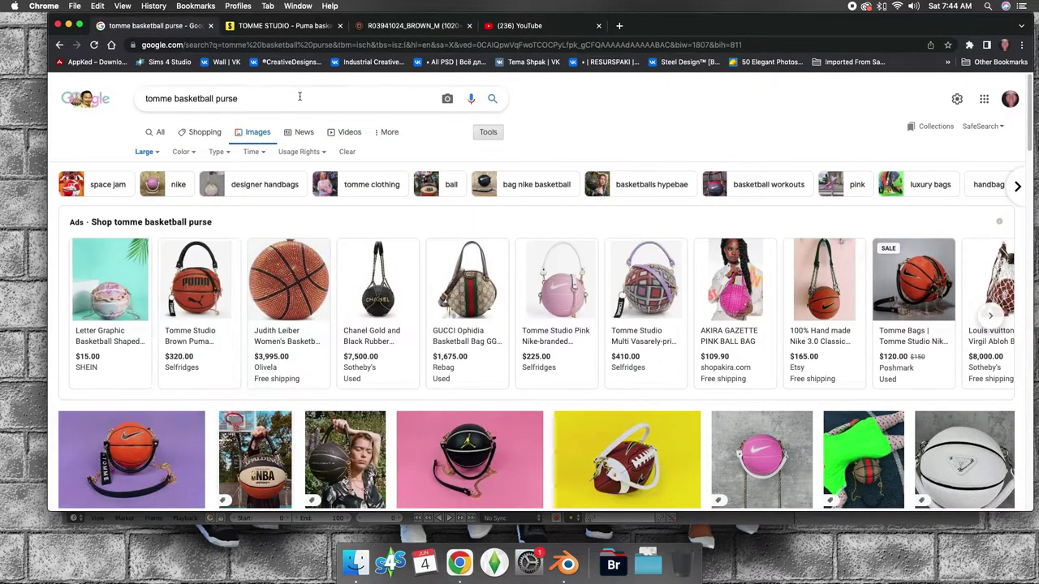
Step: Search for 'puma text' and check the My Puma font page in web results
{"action": "left_click_drag", "start_coordinate": [269, 99], "coordinate": [59, 98]}
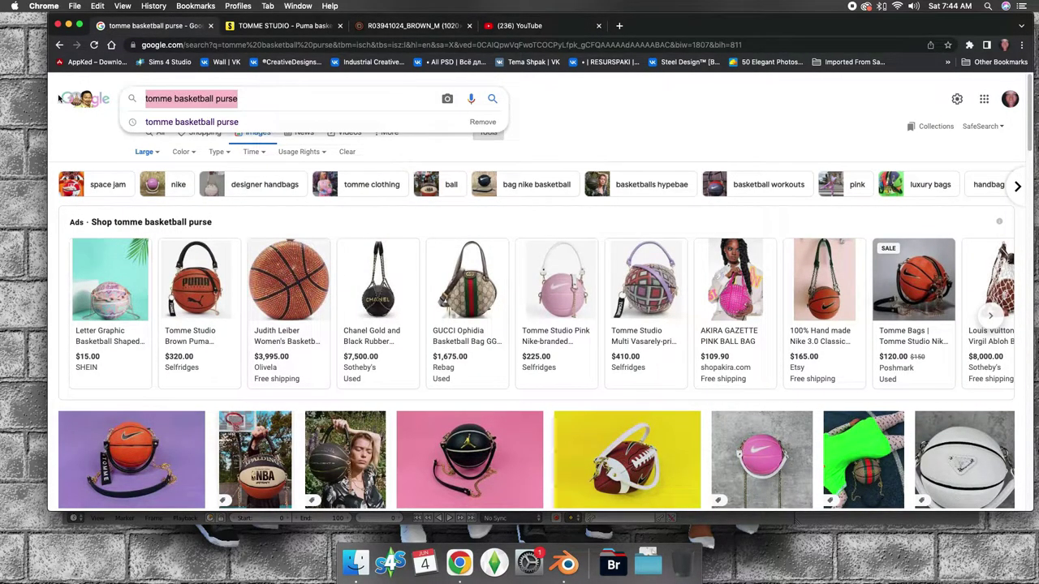
{"action": "type", "text": "puma"}
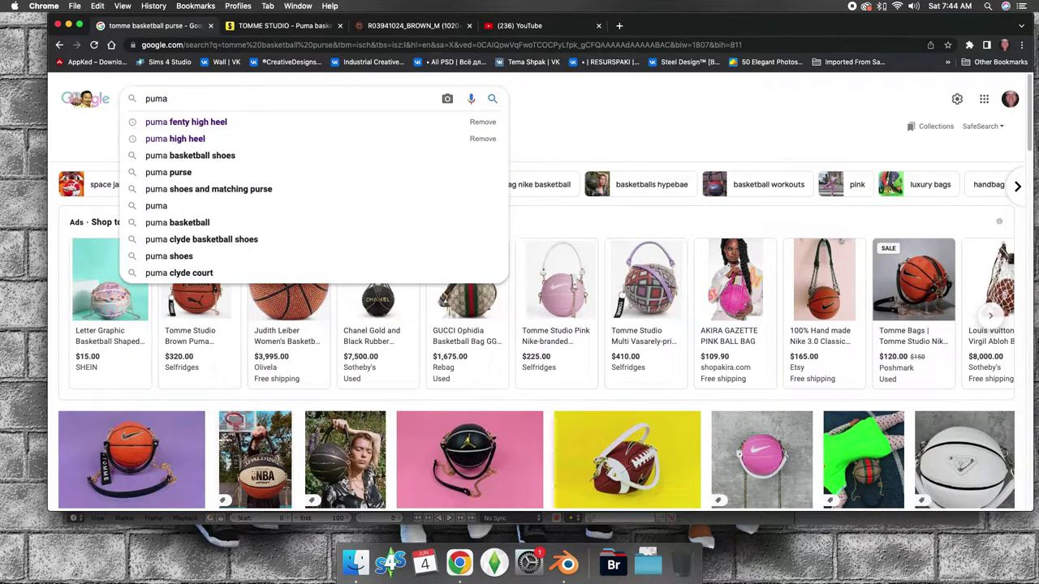
{"action": "type", "text": " tex"}
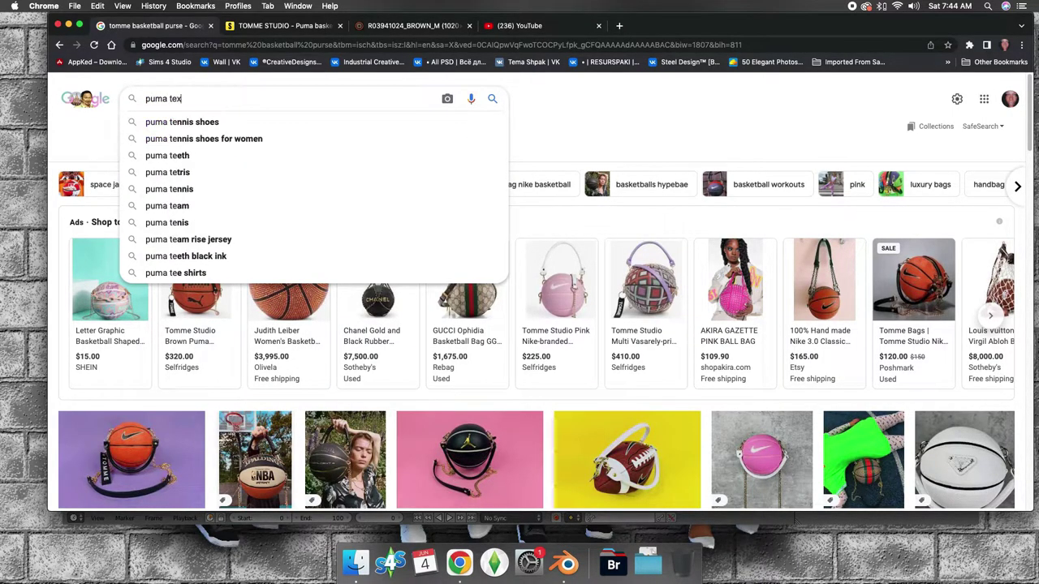
{"action": "type", "text": "t"}
{"action": "key", "text": "Return"}
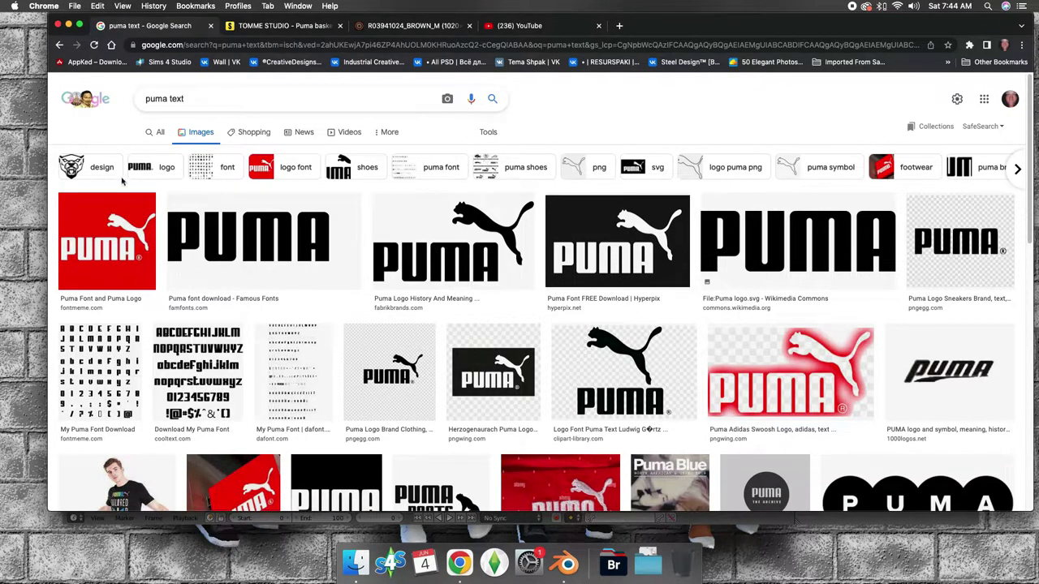
{"action": "left_click", "coordinate": [160, 133]}
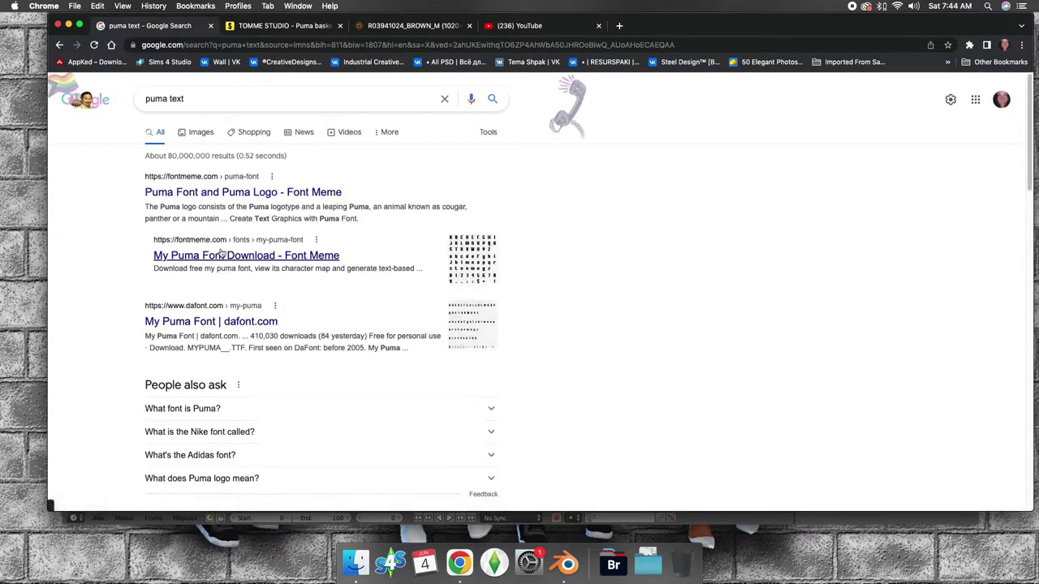
{"action": "left_click", "coordinate": [231, 321]}
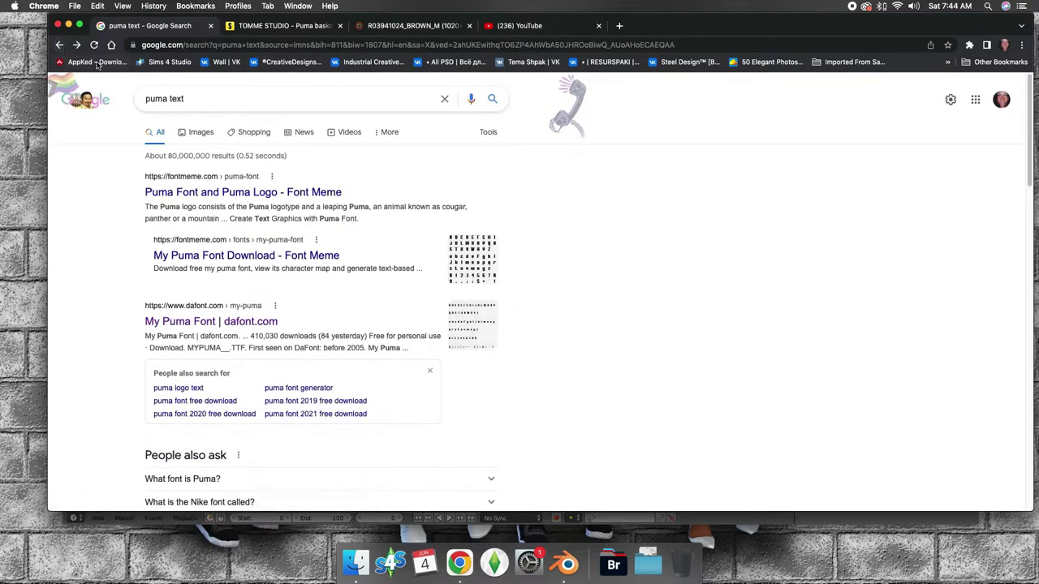
Step: Return to Images and change the search to 'puma logo'
{"action": "left_click", "coordinate": [196, 133]}
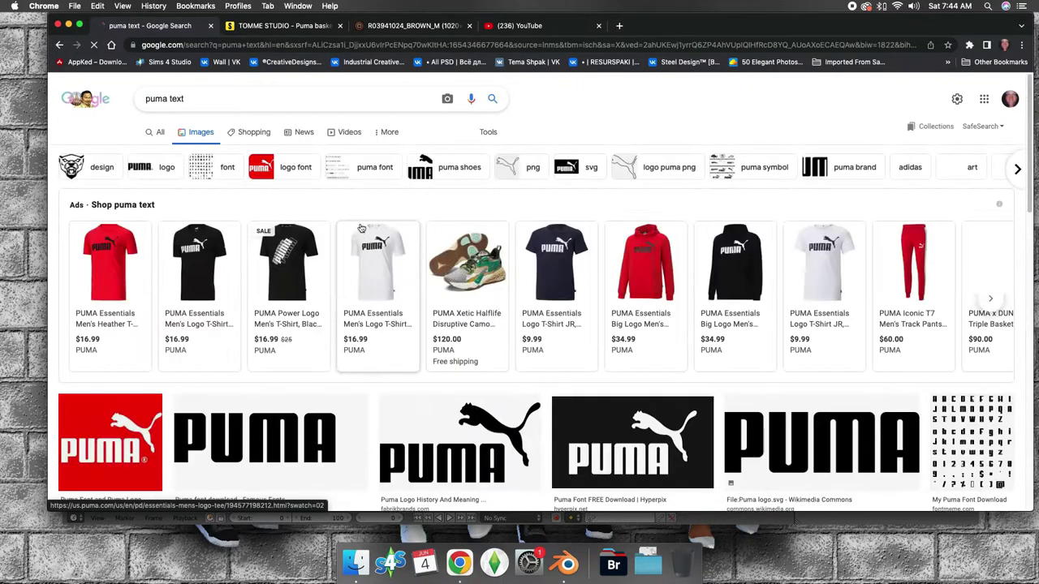
{"action": "double_click", "coordinate": [174, 98]}
{"action": "type", "text": "logo"}
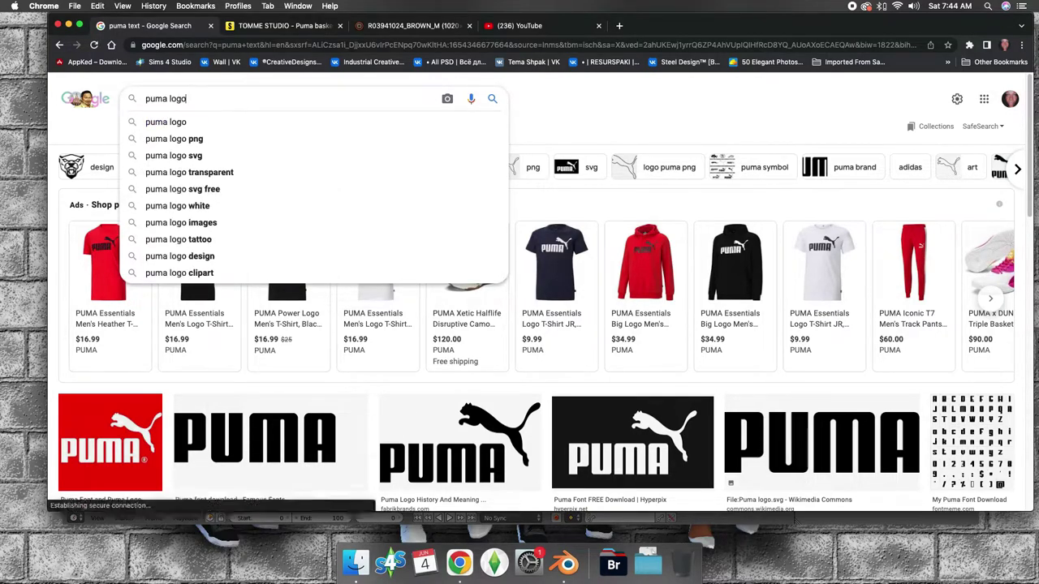
{"action": "key", "text": "Return"}
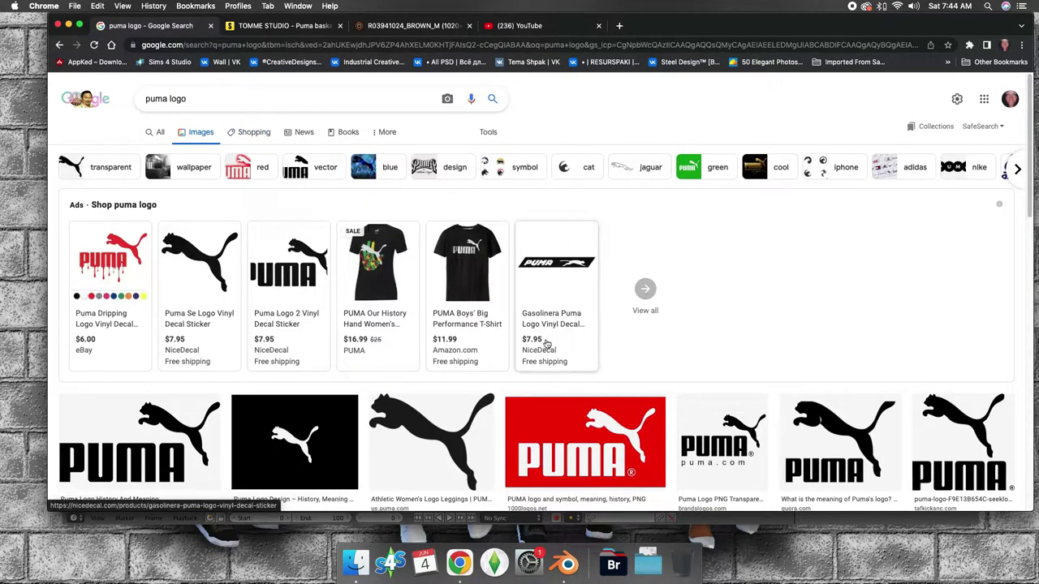
Step: Look over the logo results, then refine the query to 'puma logo png'
{"action": "scroll", "coordinate": [504, 312], "scroll_direction": "down", "scroll_amount": 2}
{"action": "scroll", "coordinate": [505, 312], "scroll_direction": "down", "scroll_amount": 3}
{"action": "scroll", "coordinate": [505, 313], "scroll_direction": "down", "scroll_amount": 2}
{"action": "scroll", "coordinate": [505, 310], "scroll_direction": "up", "scroll_amount": 1}
{"action": "scroll", "coordinate": [505, 308], "scroll_direction": "up", "scroll_amount": 1}
{"action": "scroll", "coordinate": [500, 306], "scroll_direction": "up", "scroll_amount": 1}
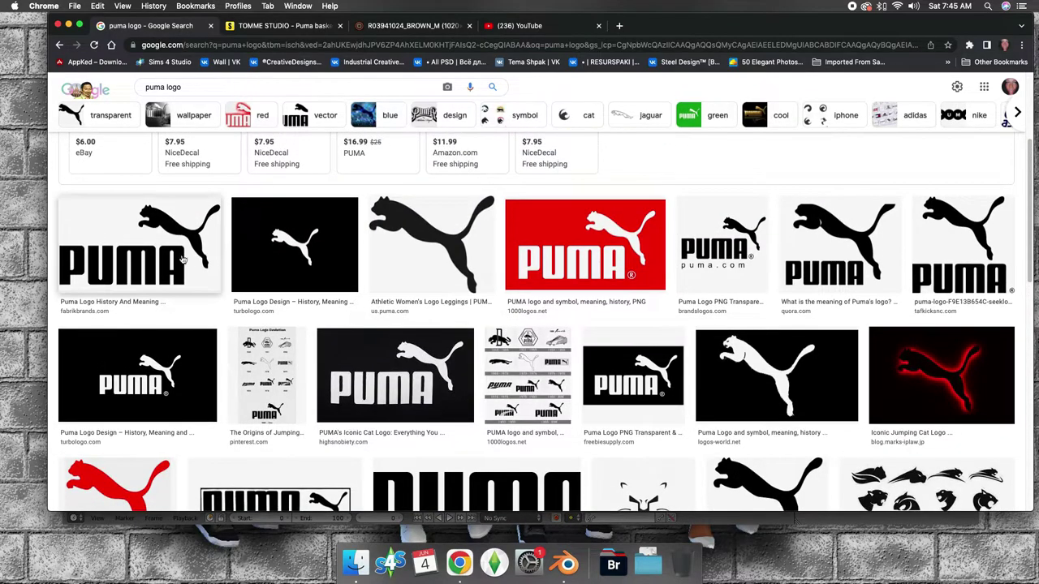
{"action": "scroll", "coordinate": [232, 155], "scroll_direction": "up", "scroll_amount": 5}
{"action": "left_click", "coordinate": [220, 98]}
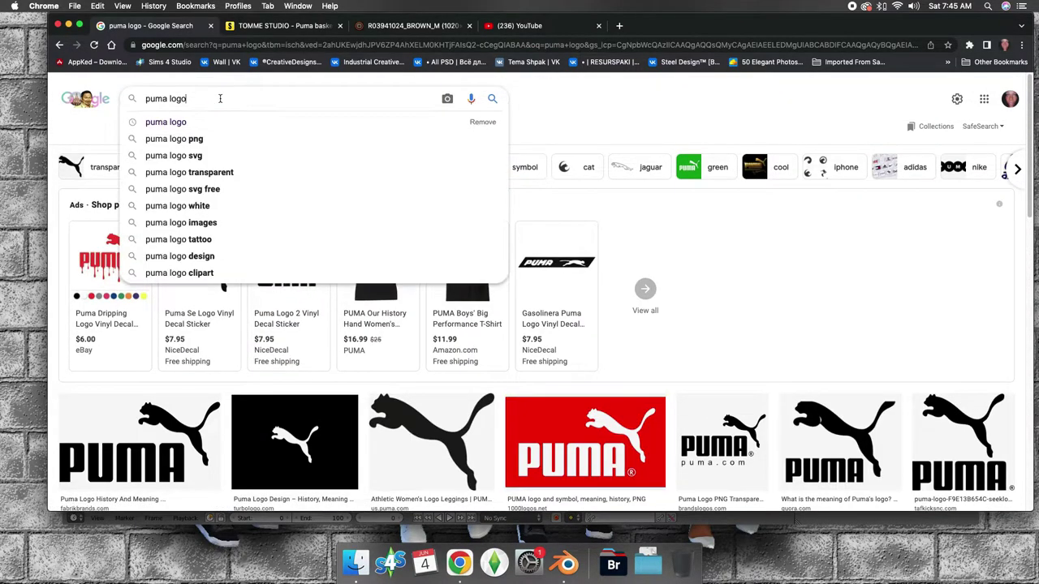
{"action": "type", "text": " png"}
{"action": "key", "text": "Return"}
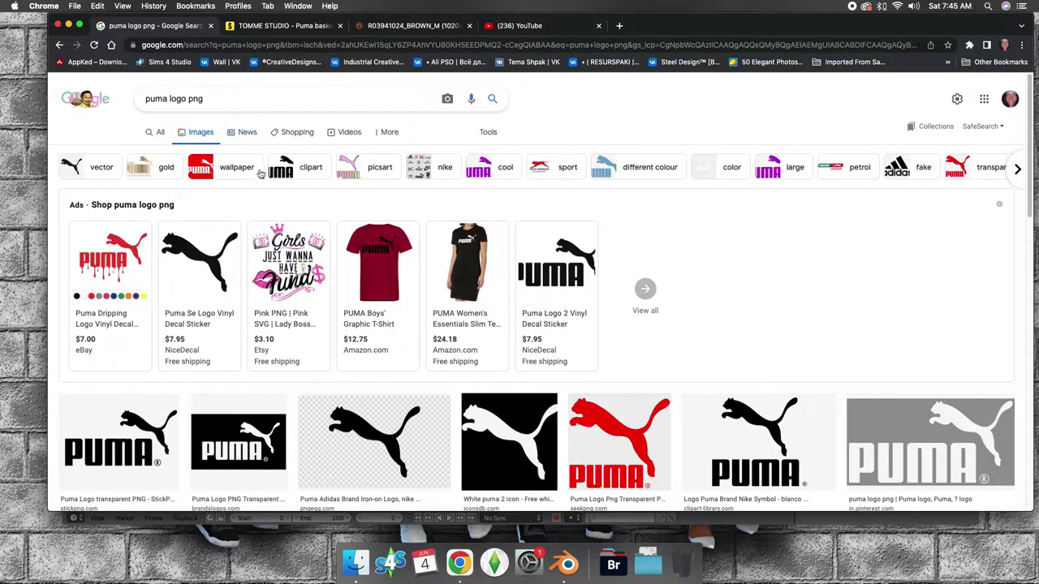
Step: Preview several Puma logo results, settling on the MDS-Duo Switzerland logo
{"action": "scroll", "coordinate": [266, 184], "scroll_direction": "down", "scroll_amount": 2}
{"action": "scroll", "coordinate": [268, 185], "scroll_direction": "down", "scroll_amount": 2}
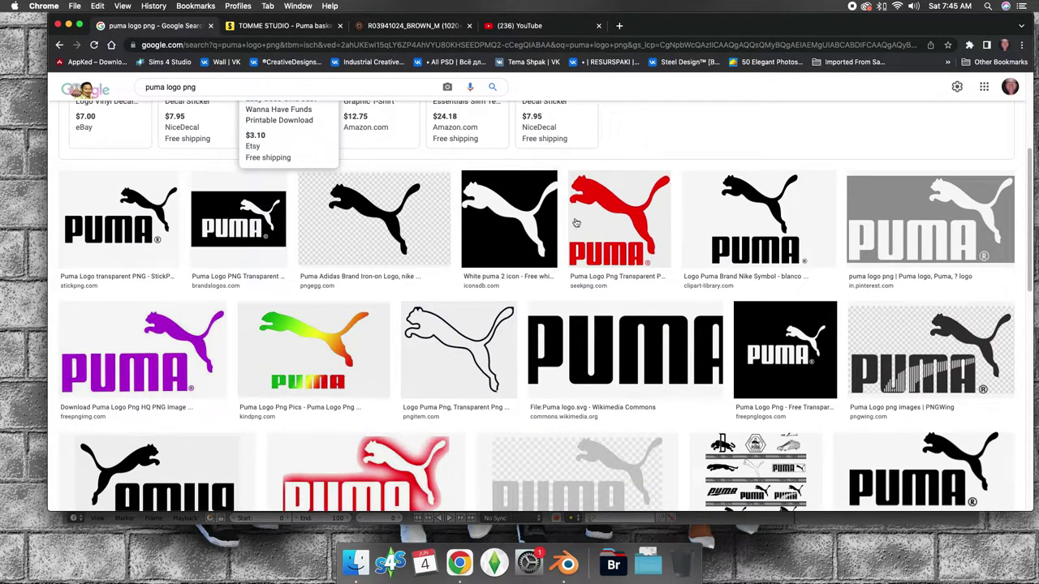
{"action": "left_click", "coordinate": [123, 232]}
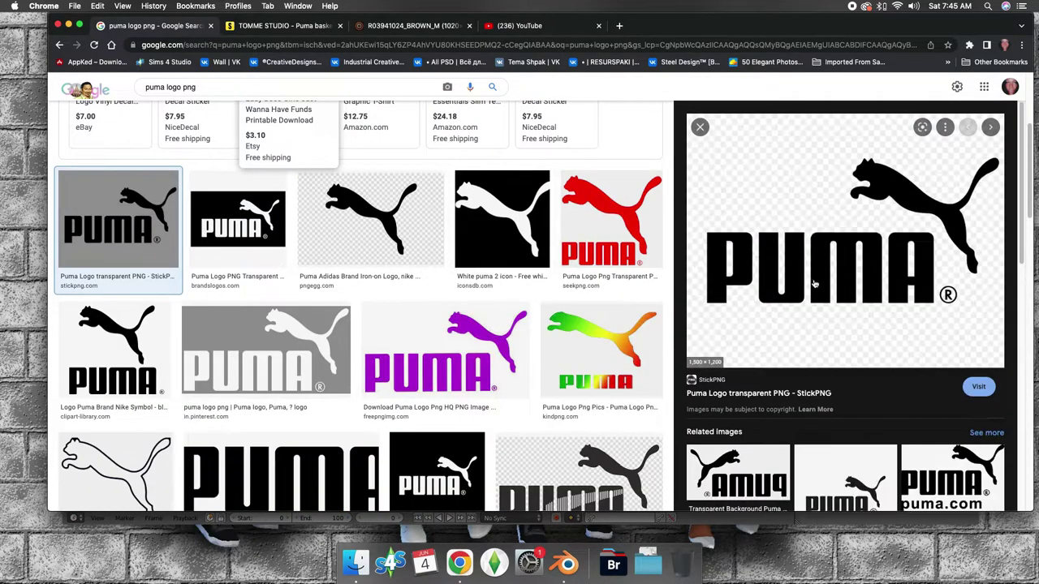
{"action": "scroll", "coordinate": [818, 294], "scroll_direction": "down", "scroll_amount": 2}
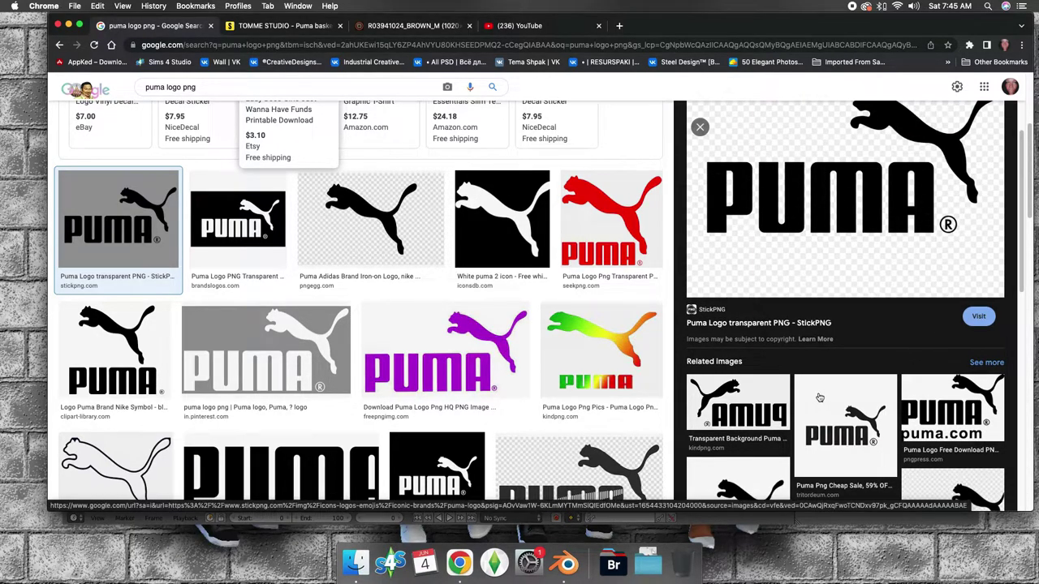
{"action": "left_click", "coordinate": [832, 434]}
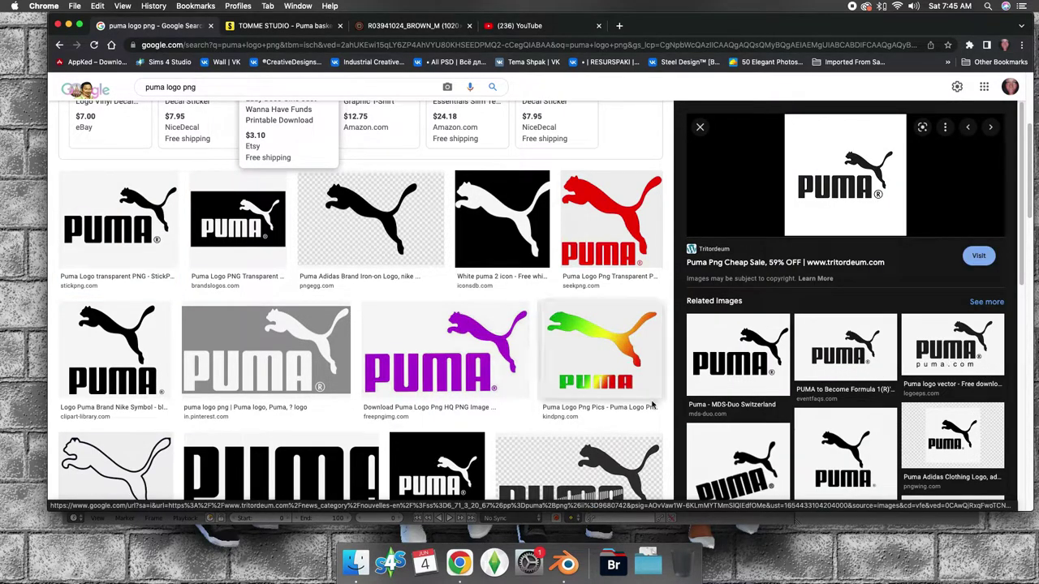
{"action": "left_click", "coordinate": [734, 367]}
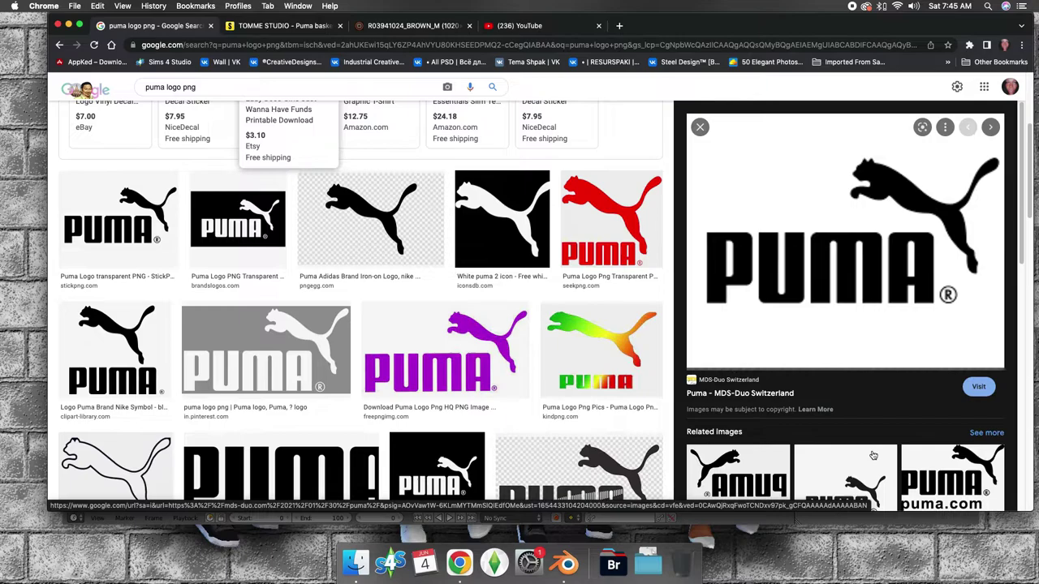
{"action": "scroll", "coordinate": [860, 382], "scroll_direction": "down", "scroll_amount": 3}
{"action": "scroll", "coordinate": [851, 290], "scroll_direction": "up", "scroll_amount": 3}
Step: Save the logo as Puma_Logo.png, open it from downloads to check, and close Preview
{"action": "right_click", "coordinate": [851, 290]}
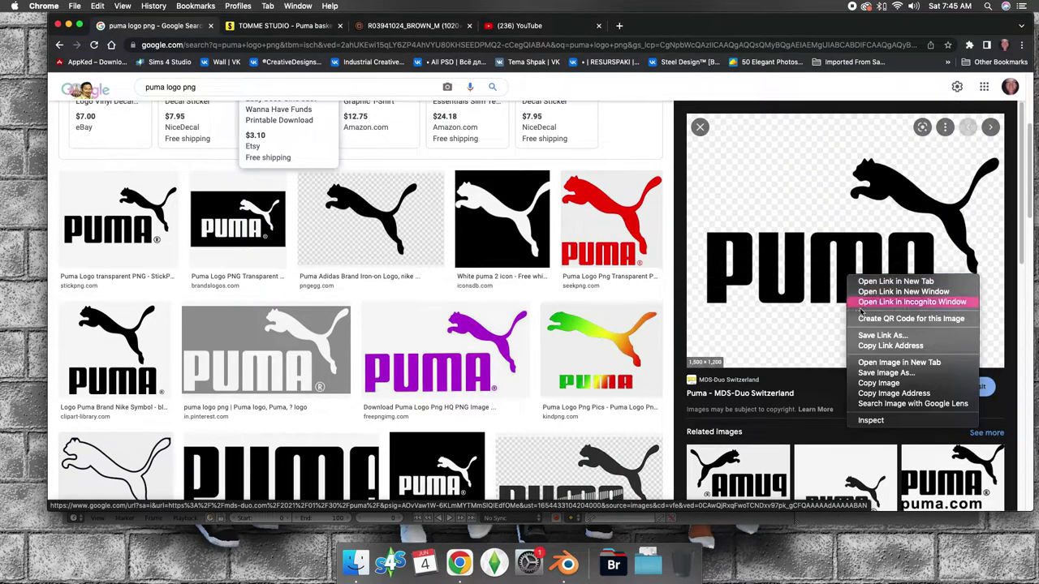
{"action": "left_click", "coordinate": [883, 373]}
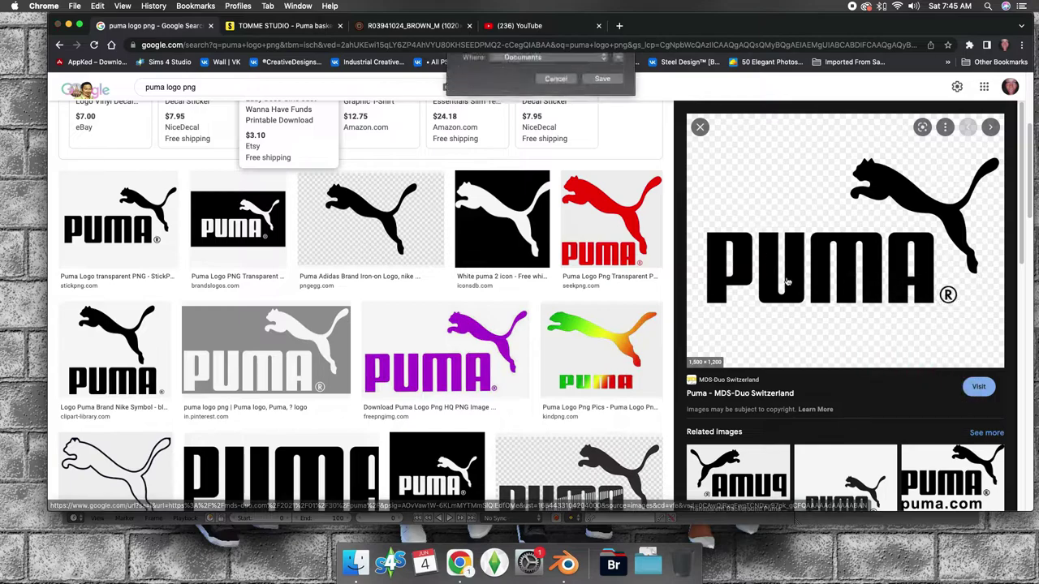
{"action": "left_click", "coordinate": [600, 123]}
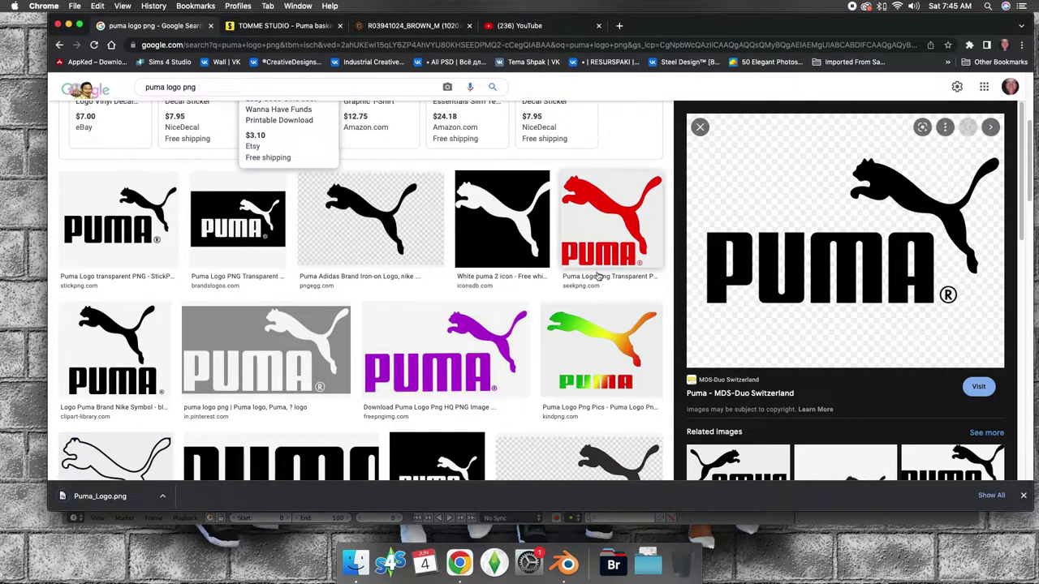
{"action": "left_click", "coordinate": [128, 496]}
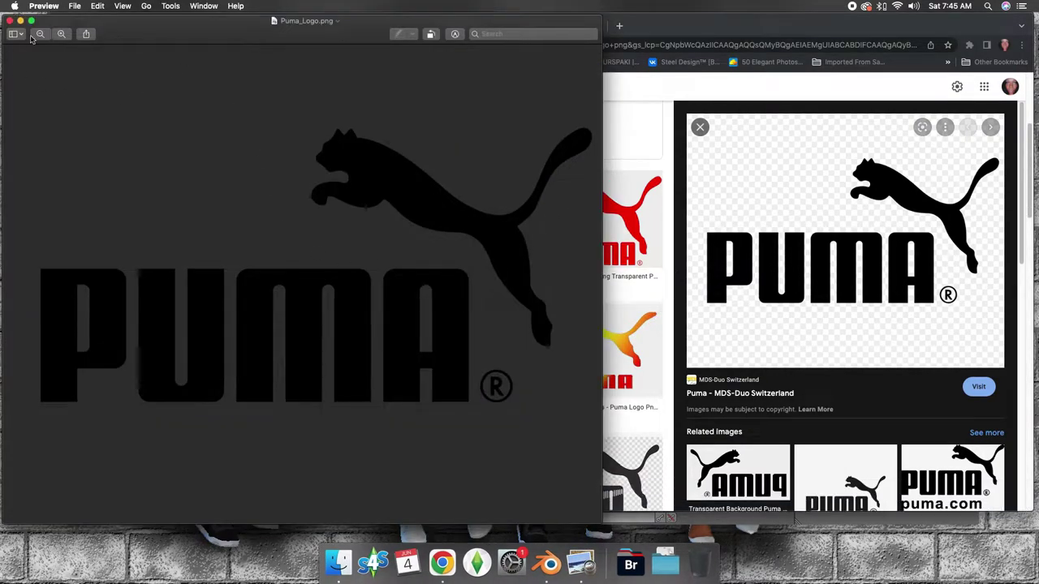
{"action": "left_click", "coordinate": [10, 20]}
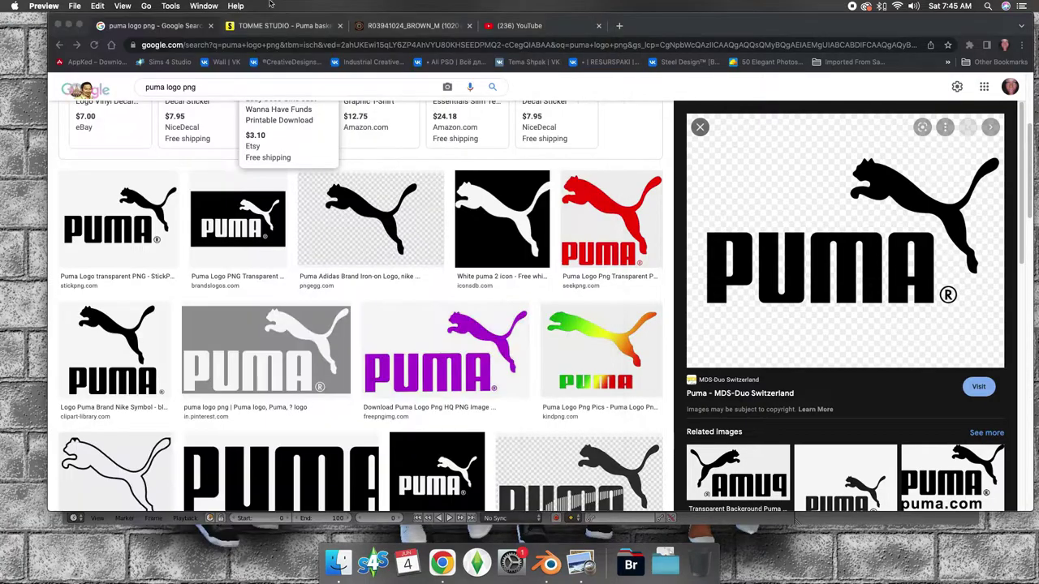
Step: Look over the bag photo and product page tabs, then close the Google Images tab
{"action": "left_click", "coordinate": [414, 26]}
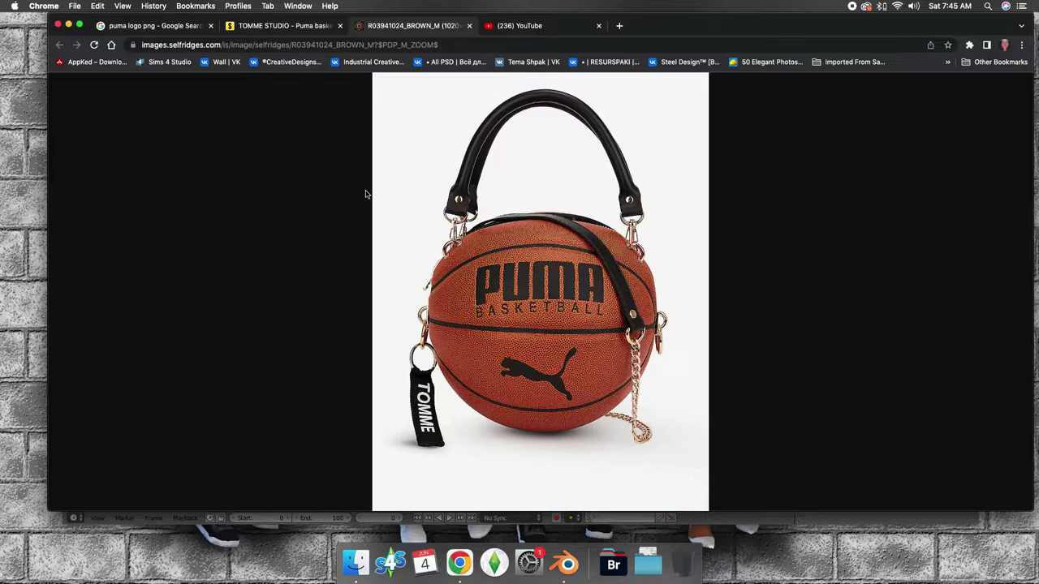
{"action": "left_click", "coordinate": [290, 27]}
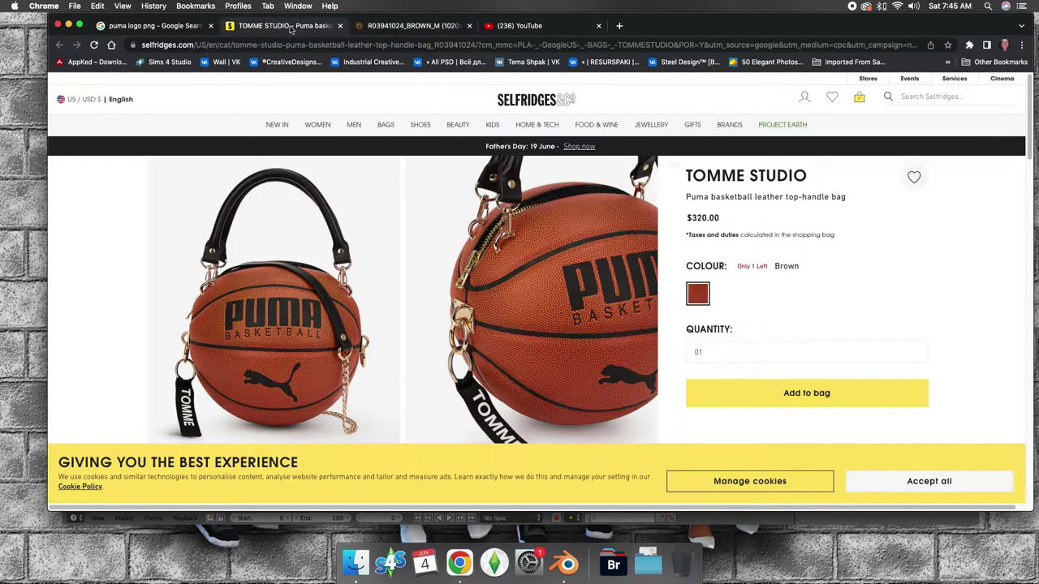
{"action": "left_click", "coordinate": [149, 29]}
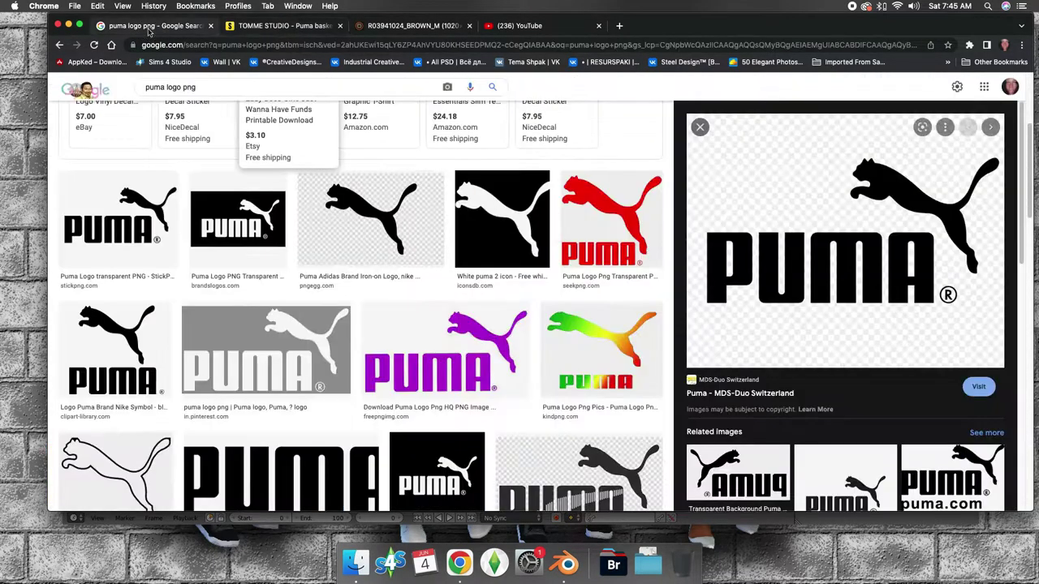
{"action": "left_click", "coordinate": [210, 26]}
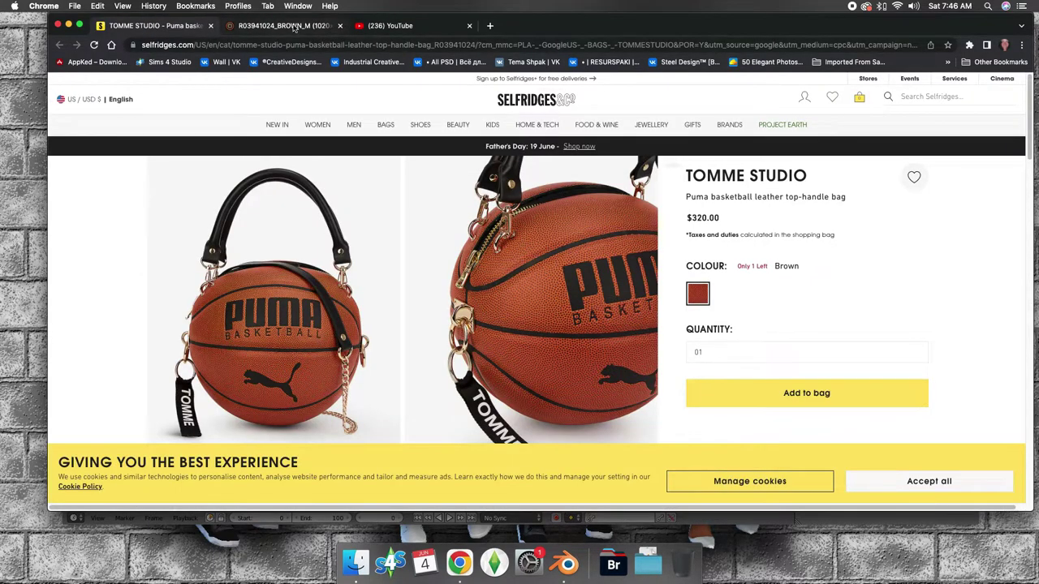
Step: Return to the full-size bag photo, then minimize Chrome to reveal Blender
{"action": "left_click", "coordinate": [261, 26]}
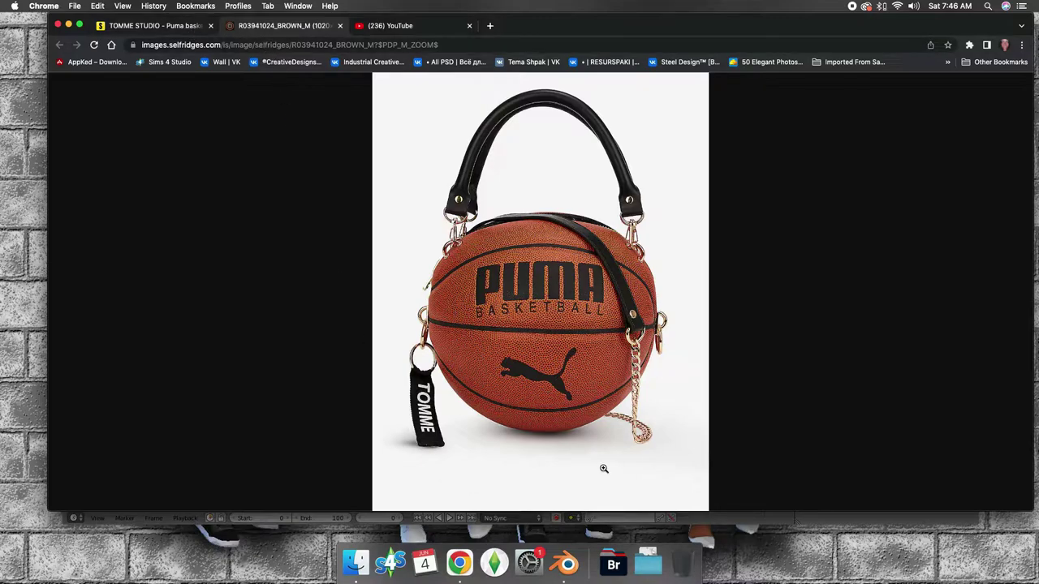
{"action": "left_click", "coordinate": [607, 566]}
{"action": "left_click", "coordinate": [607, 565]}
{"action": "left_click", "coordinate": [69, 26]}
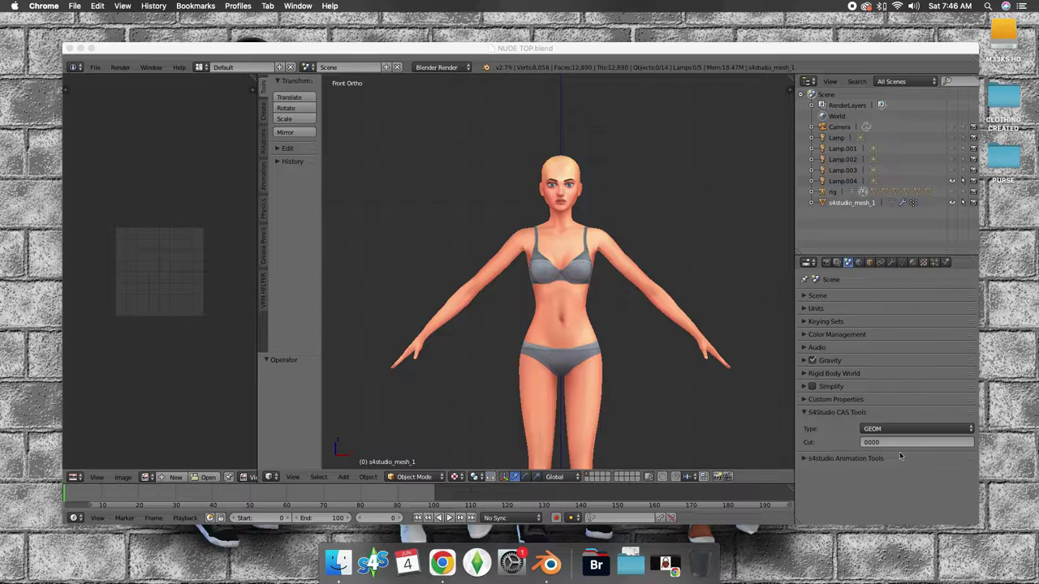
{"action": "left_click_drag", "start_coordinate": [544, 51], "coordinate": [546, 43]}
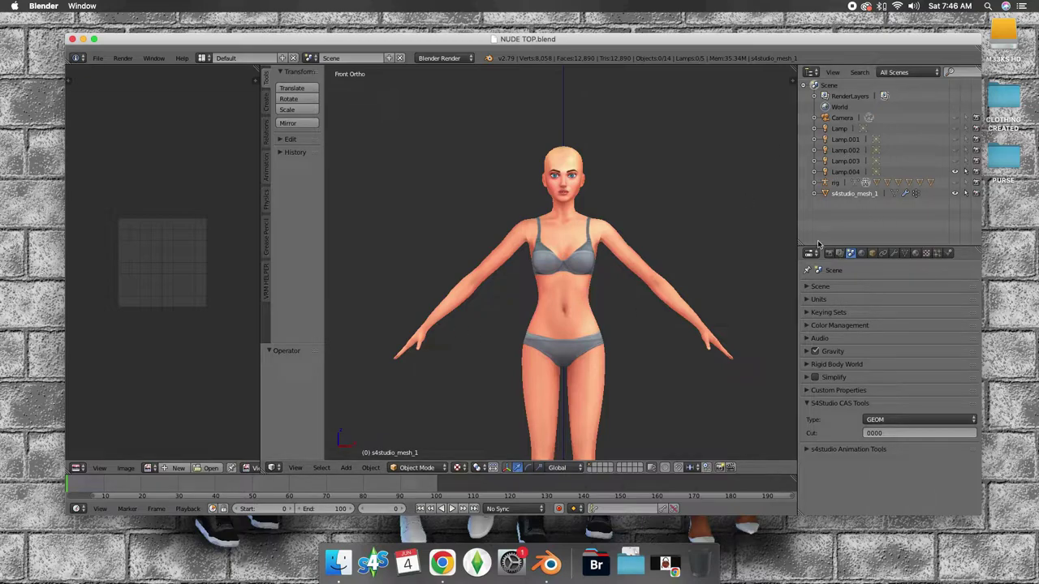
{"action": "left_click", "coordinate": [97, 58]}
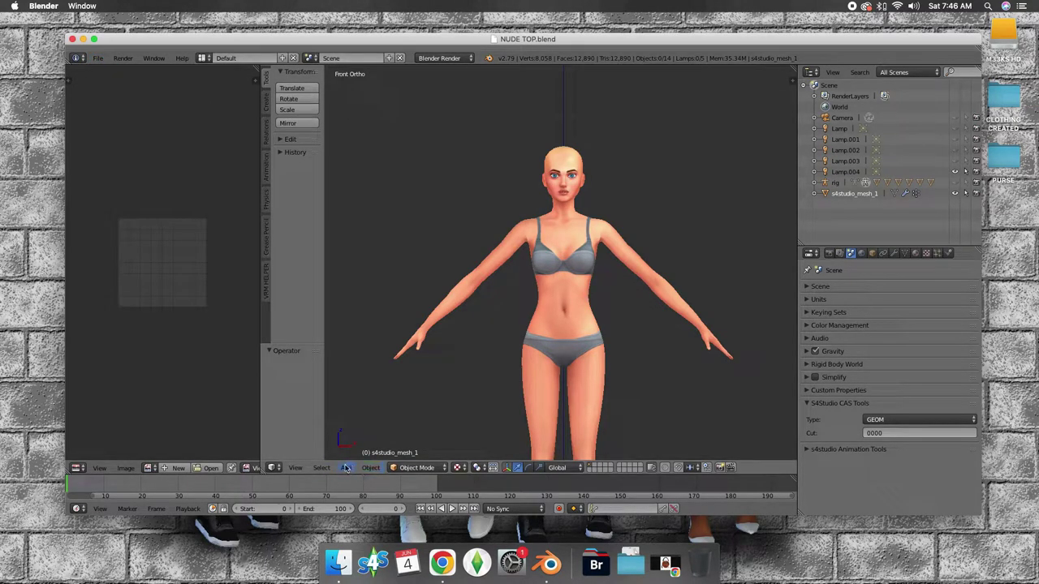
{"action": "left_click", "coordinate": [346, 469]}
{"action": "mouse_move", "coordinate": [372, 454]}
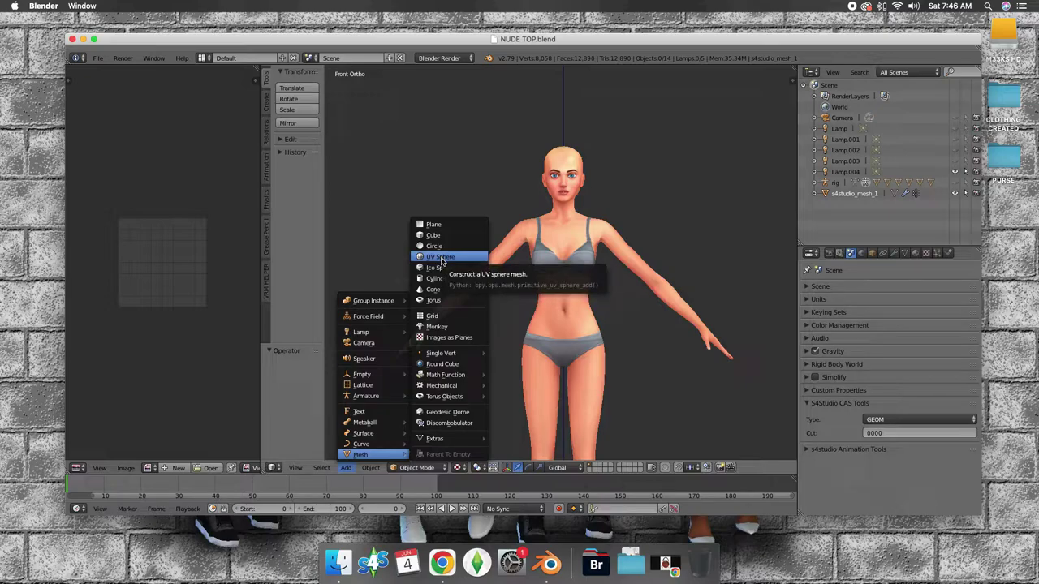
{"action": "left_click", "coordinate": [441, 258]}
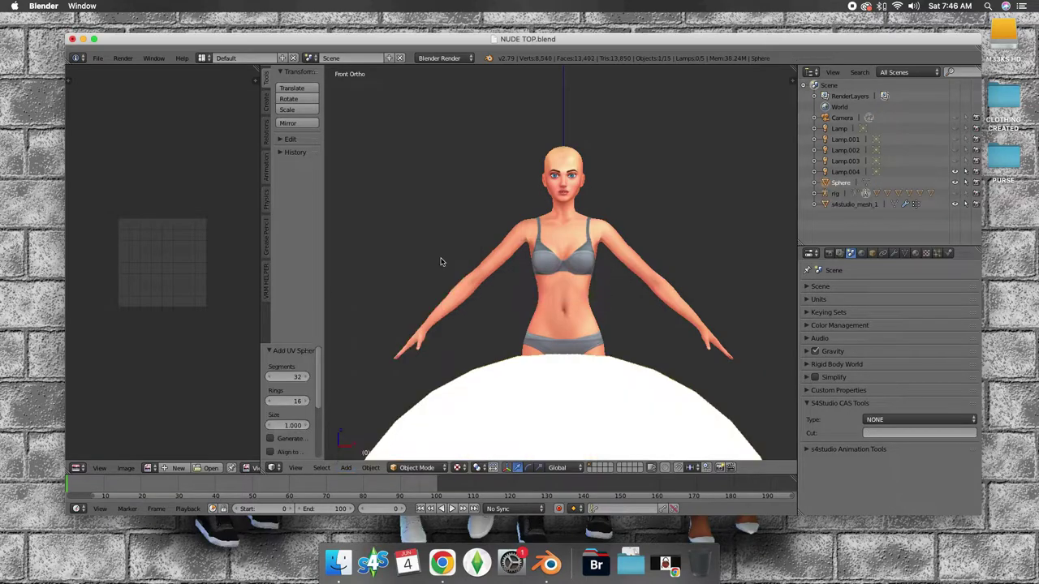
{"action": "scroll", "coordinate": [514, 309], "scroll_direction": "down", "scroll_amount": 2}
{"action": "scroll", "coordinate": [515, 309], "scroll_direction": "down", "scroll_amount": 2}
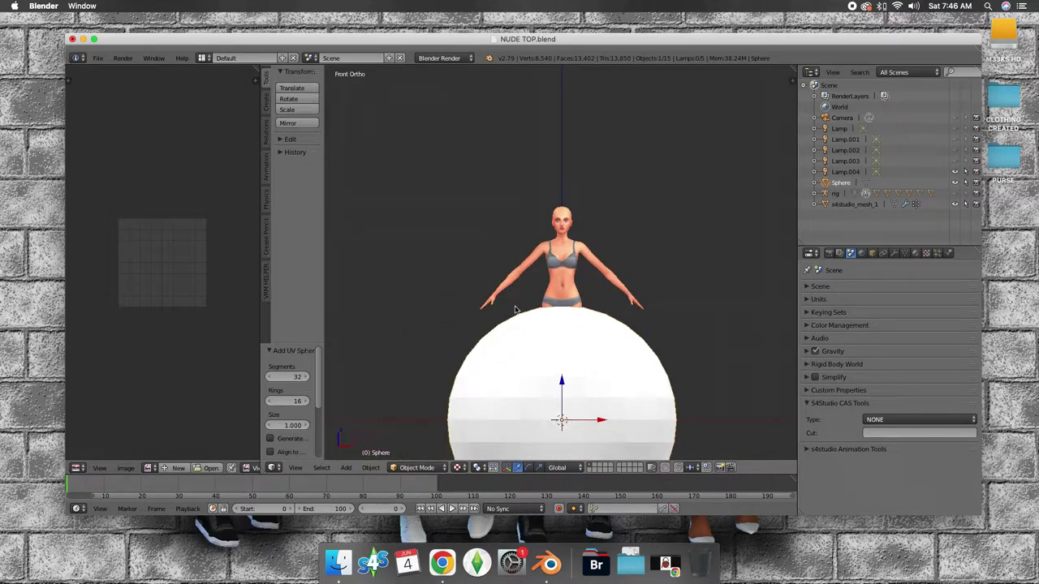
{"action": "left_click", "coordinate": [291, 377]}
{"action": "type", "text": "18"}
{"action": "key", "text": "Return"}
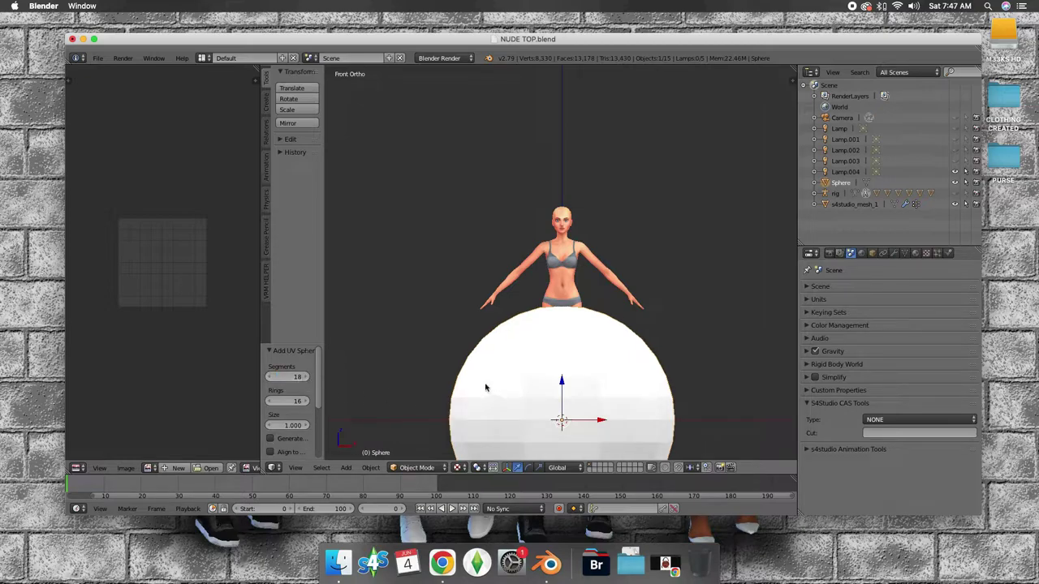
{"action": "scroll", "coordinate": [558, 370], "scroll_direction": "down", "scroll_amount": 2}
{"action": "left_click_drag", "start_coordinate": [562, 332], "coordinate": [576, 198]}
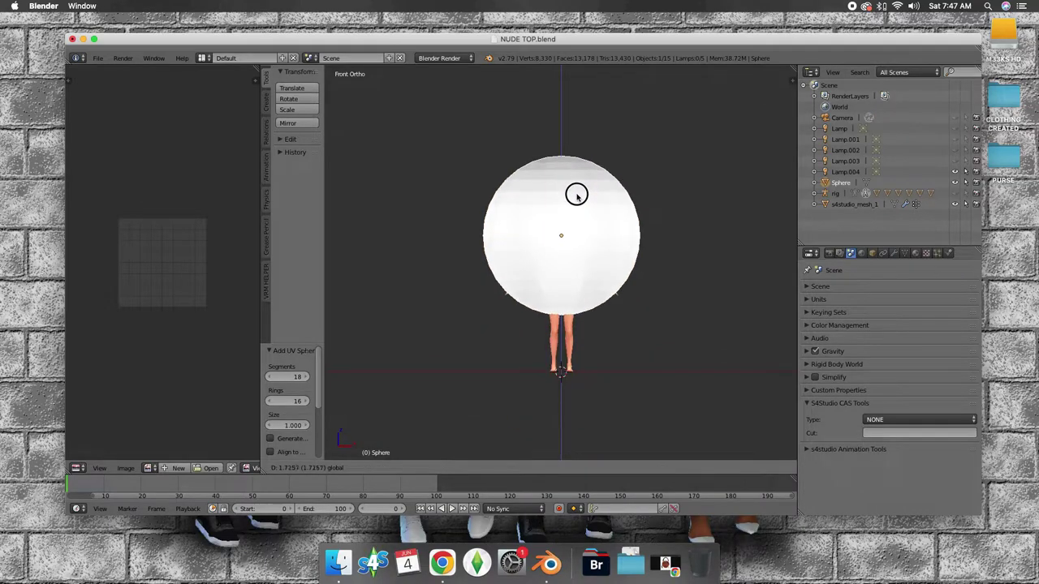
{"action": "scroll", "coordinate": [576, 198], "scroll_direction": "up", "scroll_amount": 3}
{"action": "left_click", "coordinate": [416, 467]}
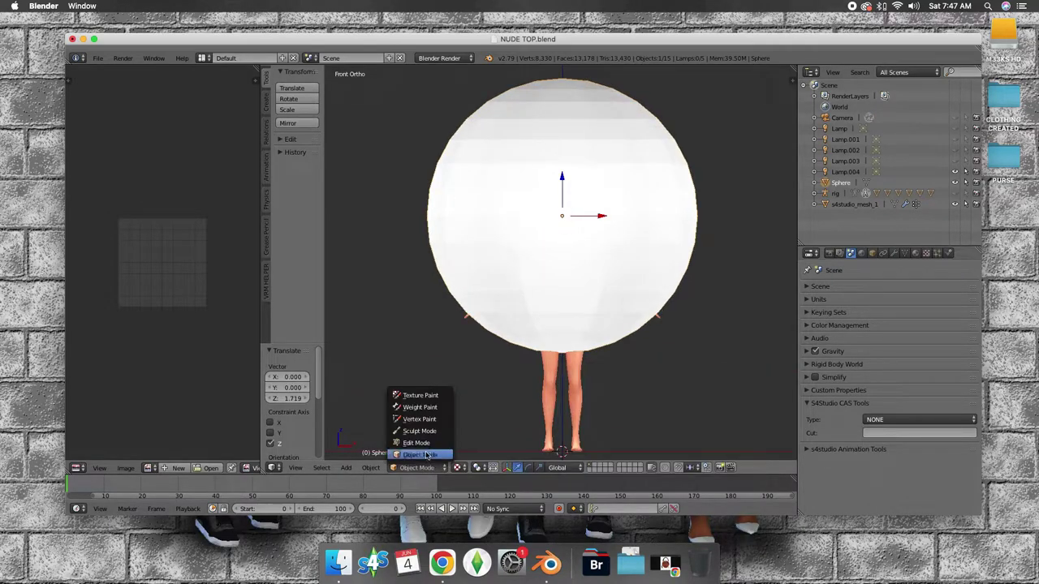
{"action": "left_click", "coordinate": [420, 440]}
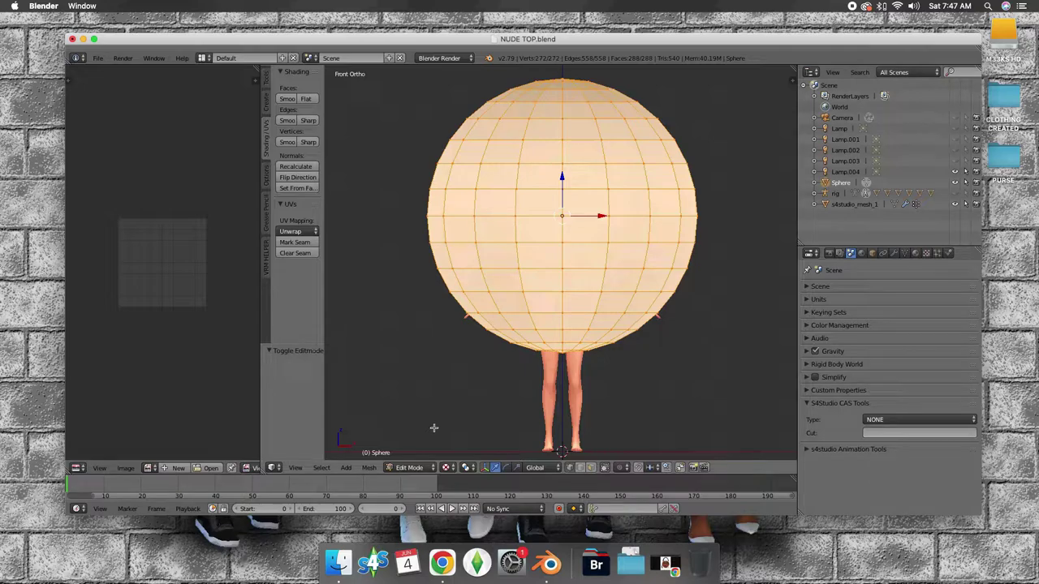
{"action": "left_click", "coordinate": [842, 182]}
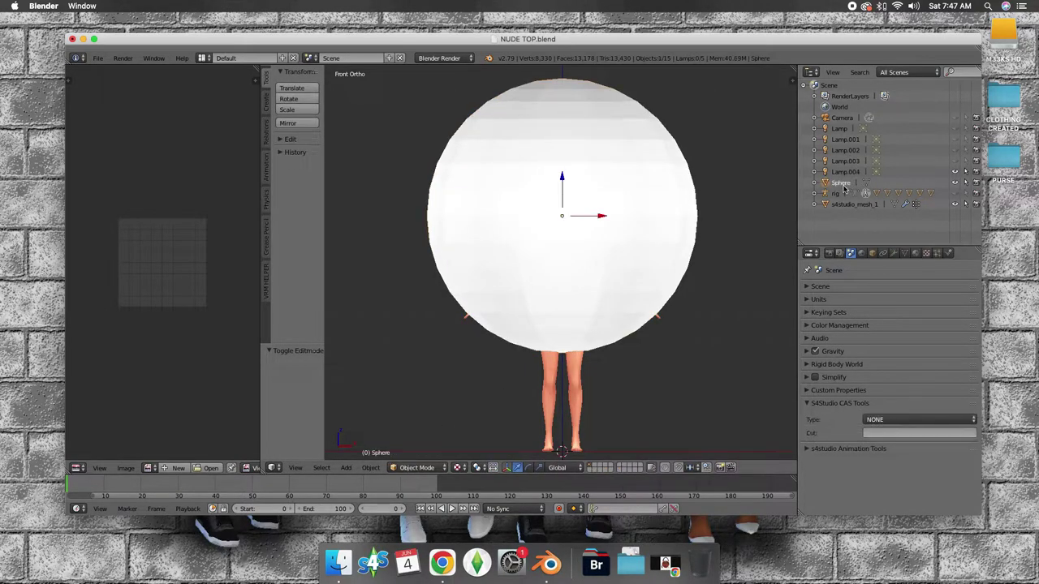
{"action": "right_click", "coordinate": [836, 183]}
{"action": "left_click", "coordinate": [813, 222]}
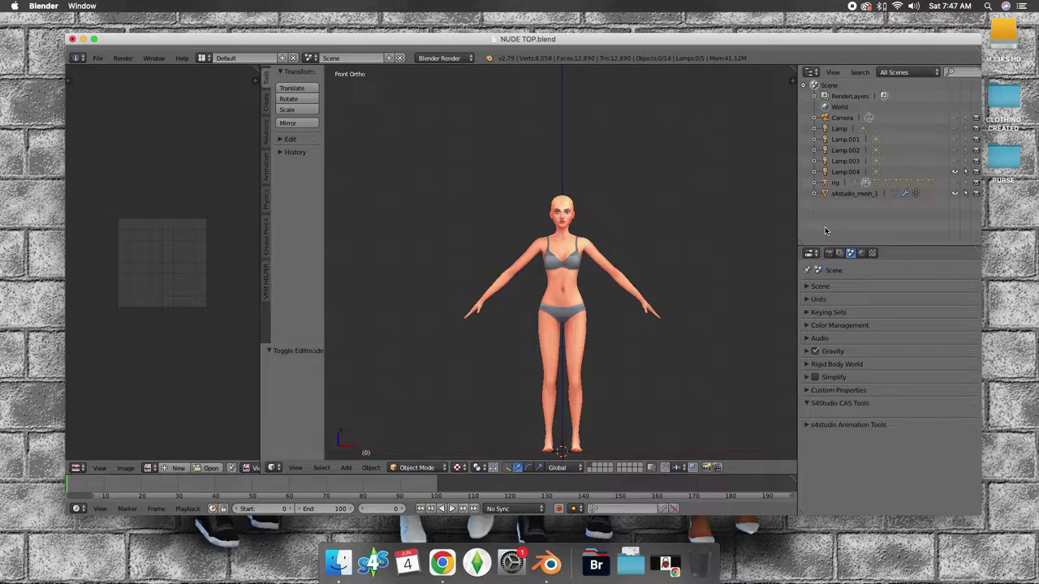
Step: Add a cube and raise it 1.523 units on Z above the figure's feet
{"action": "left_click", "coordinate": [346, 467]}
{"action": "mouse_move", "coordinate": [358, 454]}
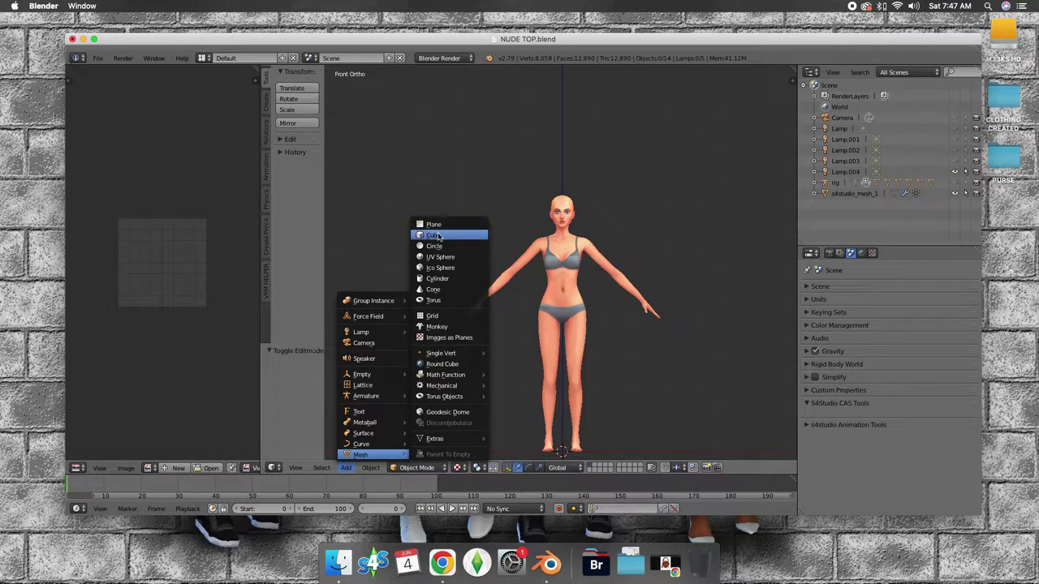
{"action": "left_click", "coordinate": [436, 235]}
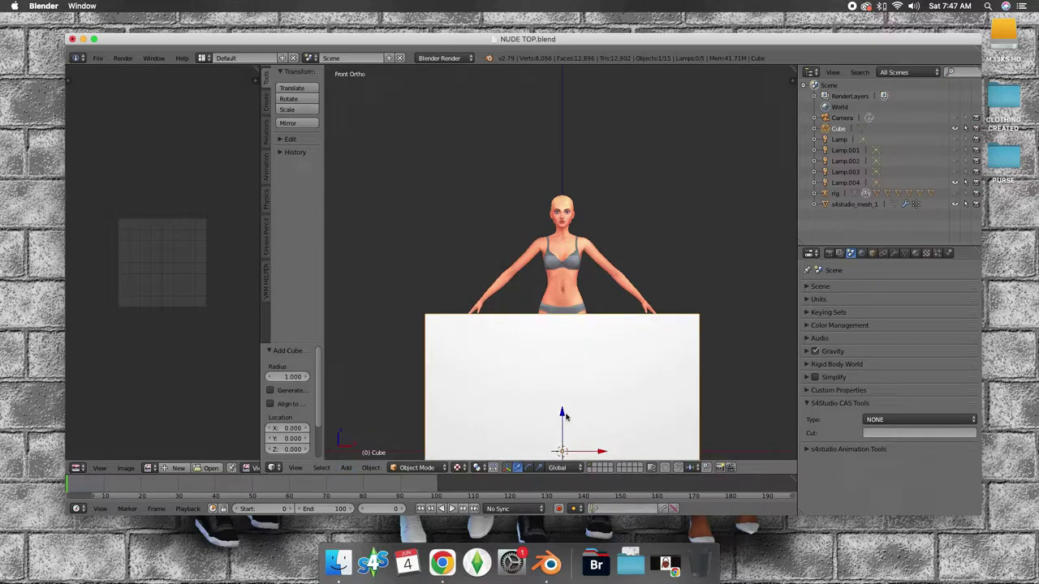
{"action": "left_click_drag", "start_coordinate": [561, 414], "coordinate": [549, 204]}
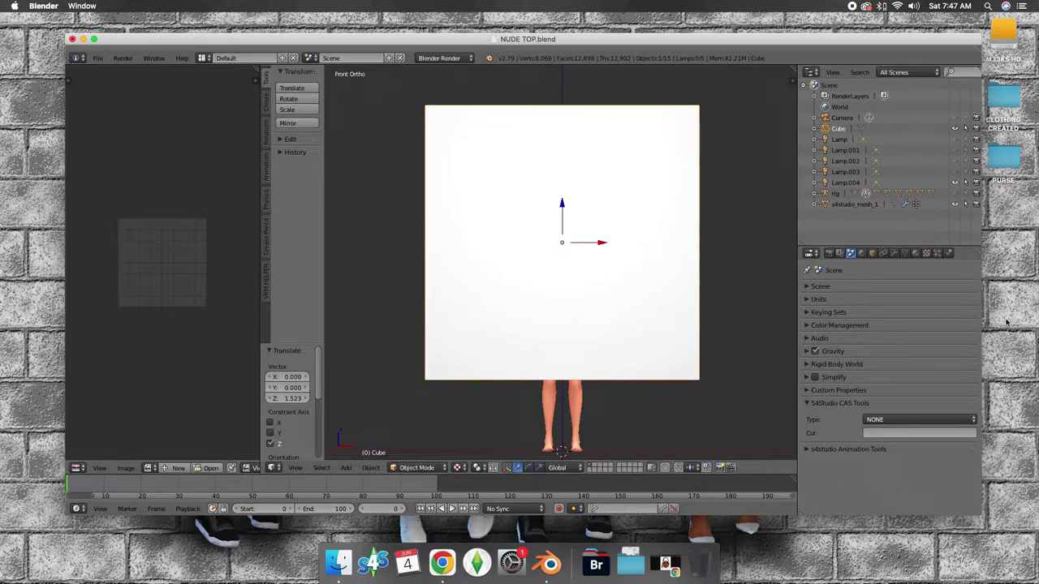
Step: Give the cube a Subdivision Surface modifier at view level 2 and apply it
{"action": "left_click", "coordinate": [915, 254]}
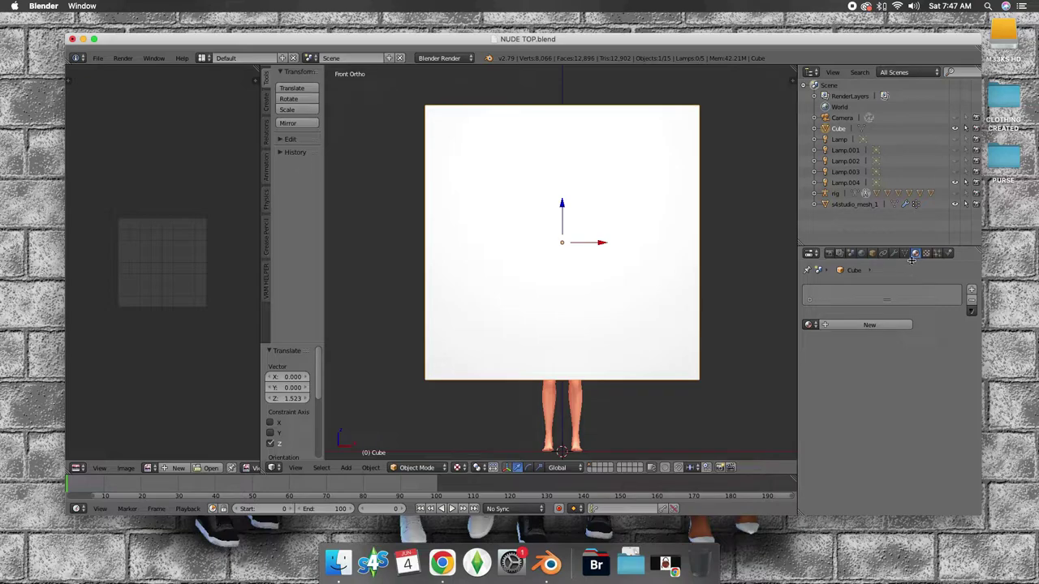
{"action": "left_click", "coordinate": [894, 253]}
{"action": "left_click", "coordinate": [879, 290]}
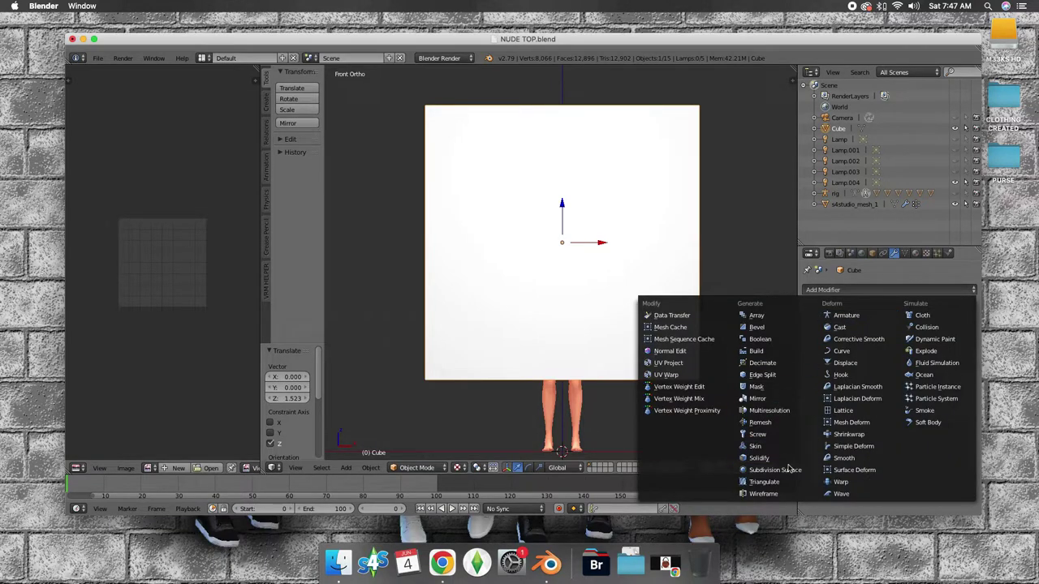
{"action": "left_click", "coordinate": [775, 470]}
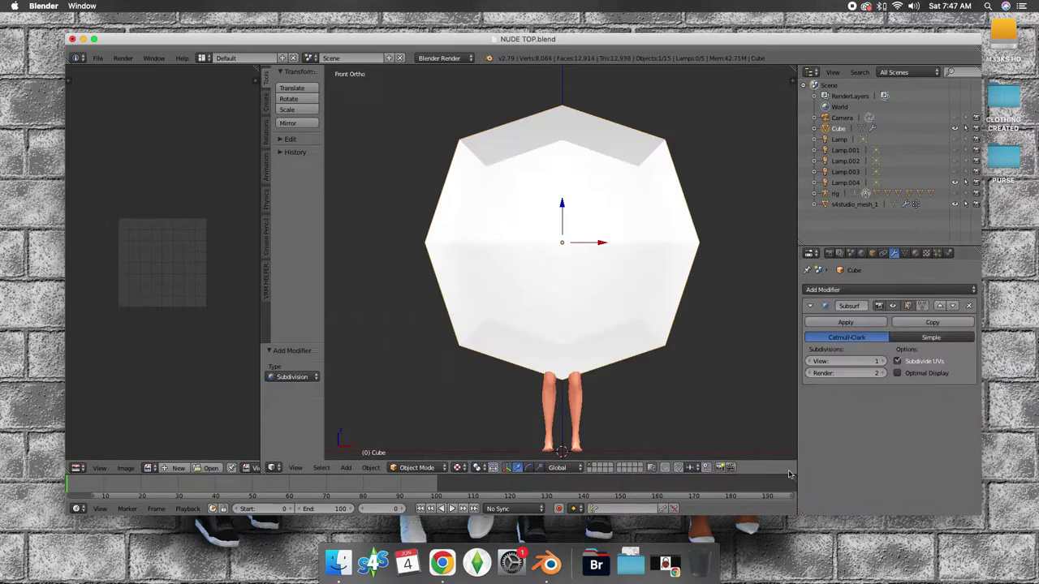
{"action": "left_click", "coordinate": [882, 361]}
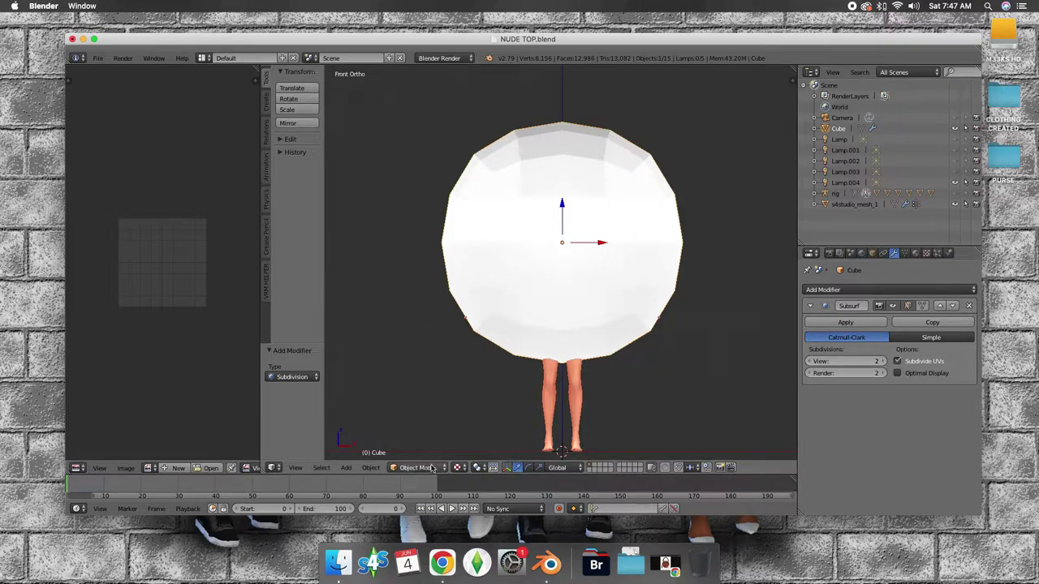
{"action": "left_click", "coordinate": [846, 323]}
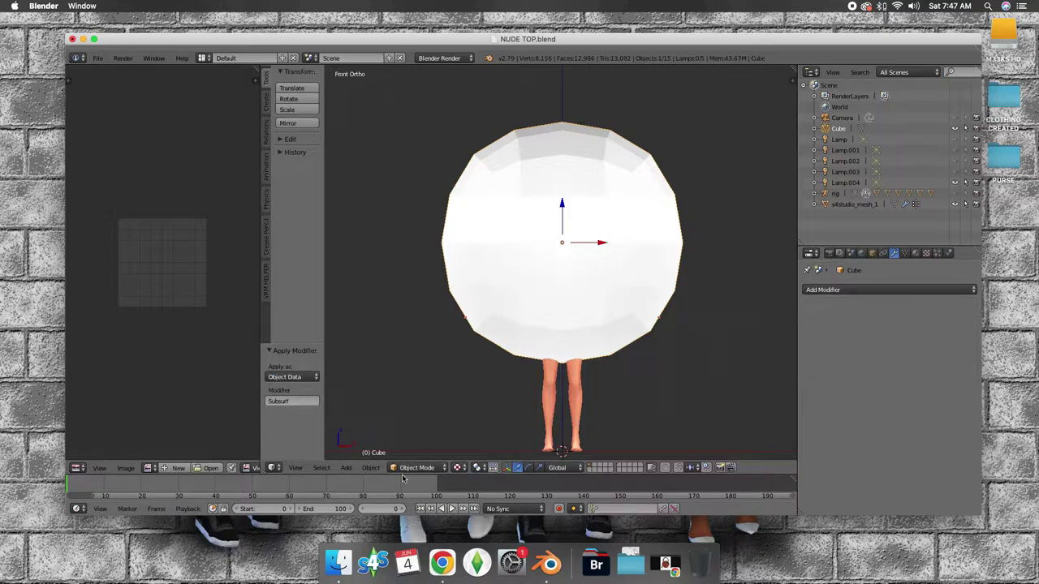
{"action": "left_click", "coordinate": [415, 468]}
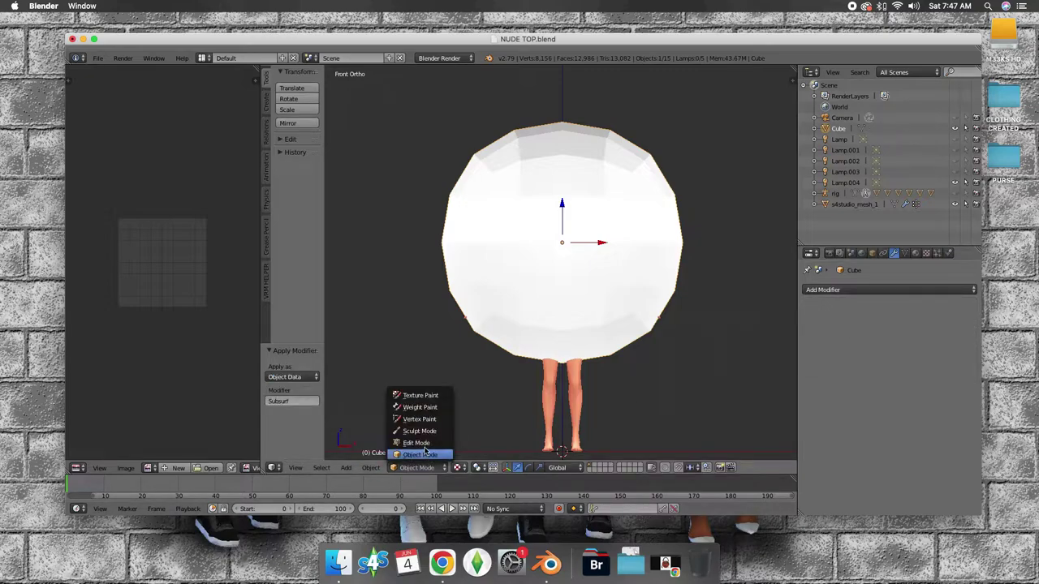
Step: Enter Edit Mode on the ball and pick the Knife tool from the Tools shelf
{"action": "left_click", "coordinate": [422, 444]}
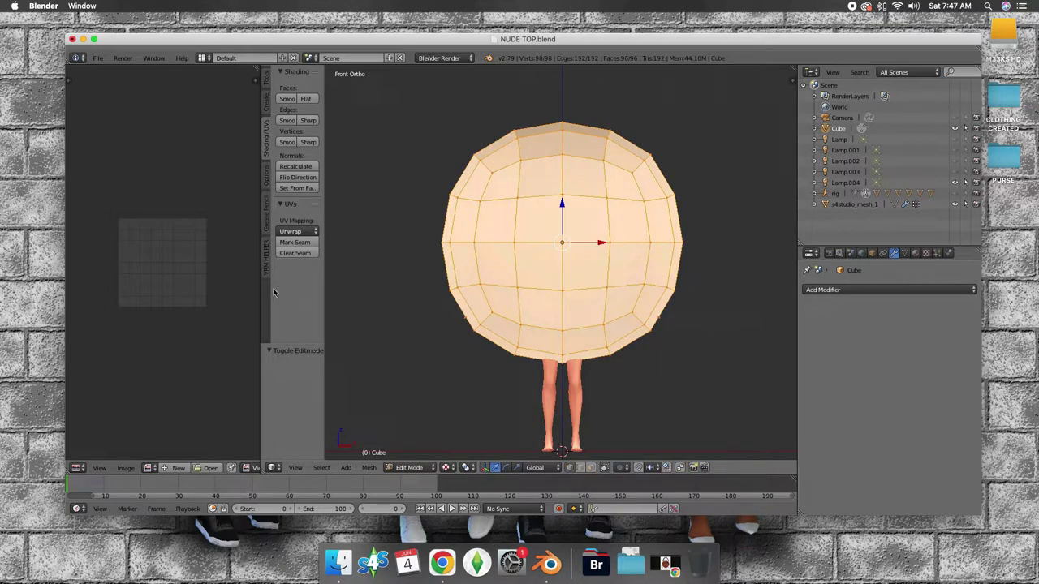
{"action": "left_click", "coordinate": [268, 174]}
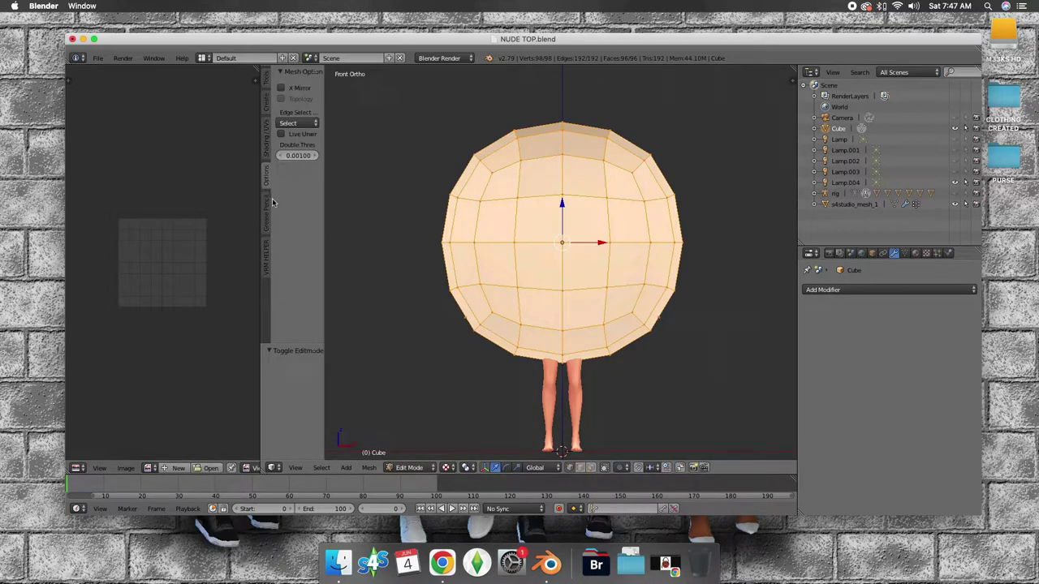
{"action": "left_click", "coordinate": [268, 208]}
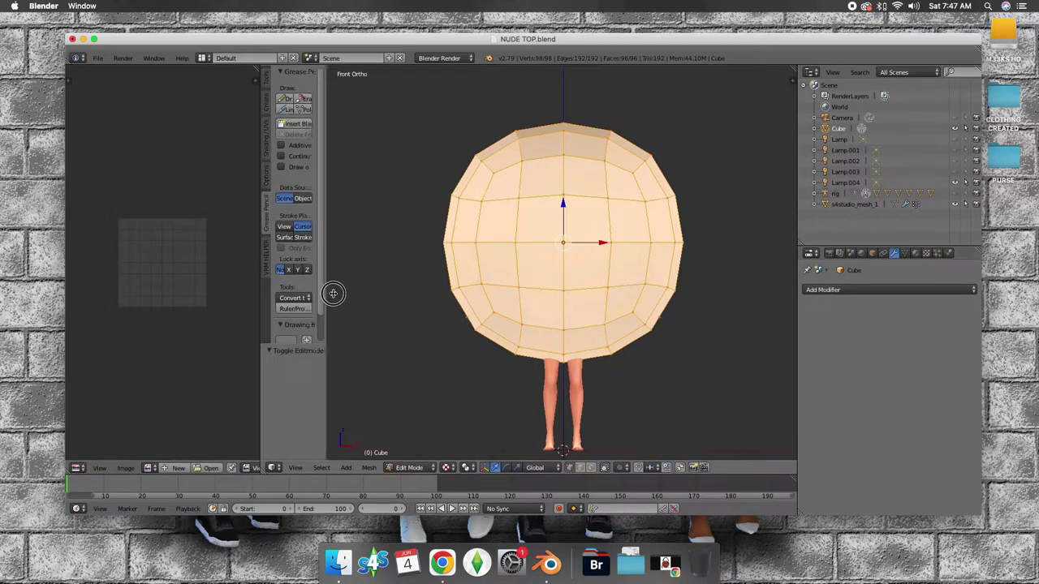
{"action": "left_click_drag", "start_coordinate": [323, 295], "coordinate": [340, 294]}
{"action": "left_click", "coordinate": [267, 272]}
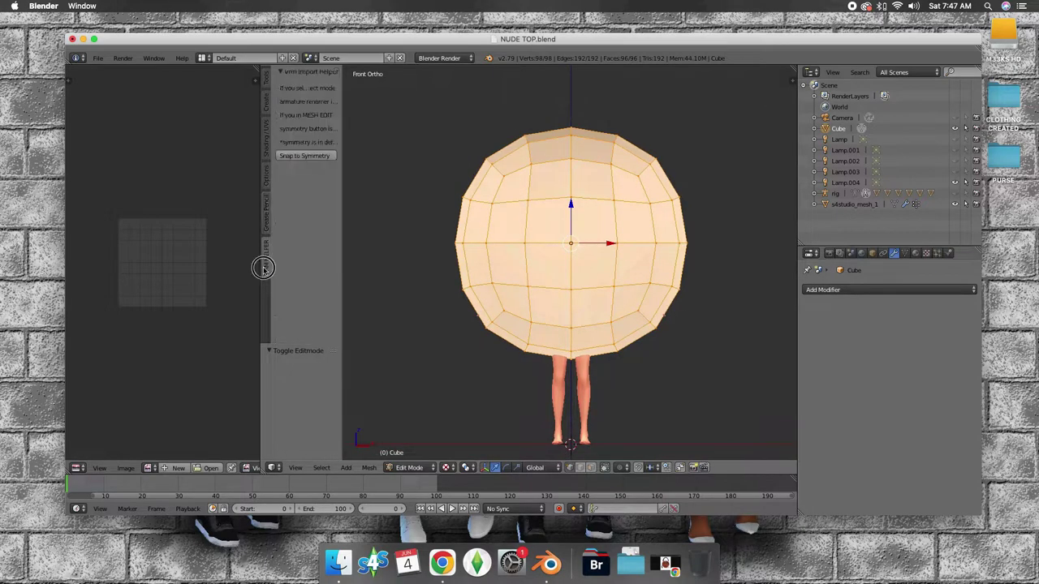
{"action": "left_click", "coordinate": [265, 87]}
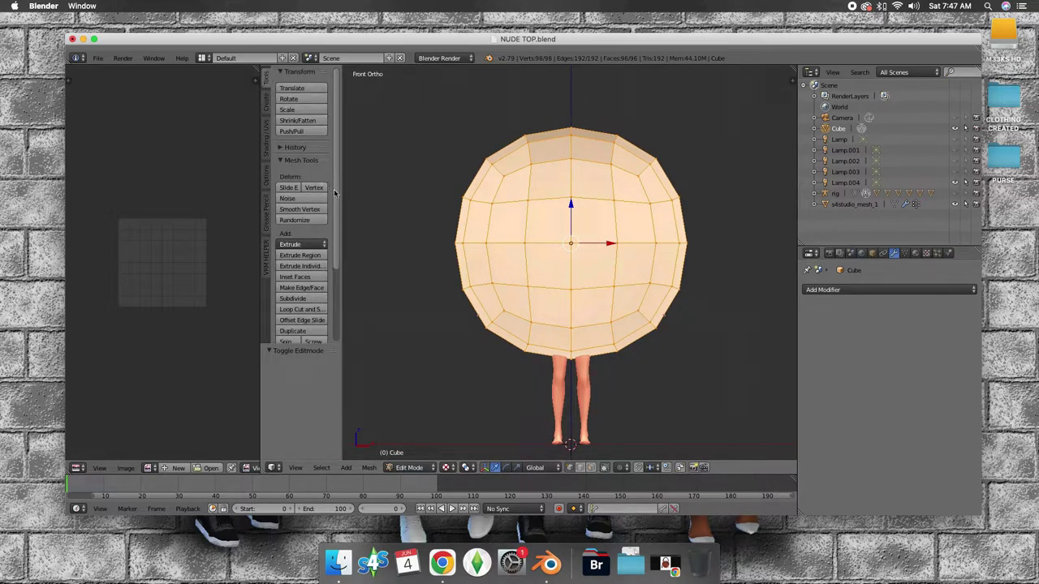
{"action": "left_click_drag", "start_coordinate": [342, 192], "coordinate": [371, 201]}
{"action": "scroll", "coordinate": [360, 297], "scroll_direction": "down", "scroll_amount": 2}
{"action": "scroll", "coordinate": [360, 318], "scroll_direction": "down", "scroll_amount": 1}
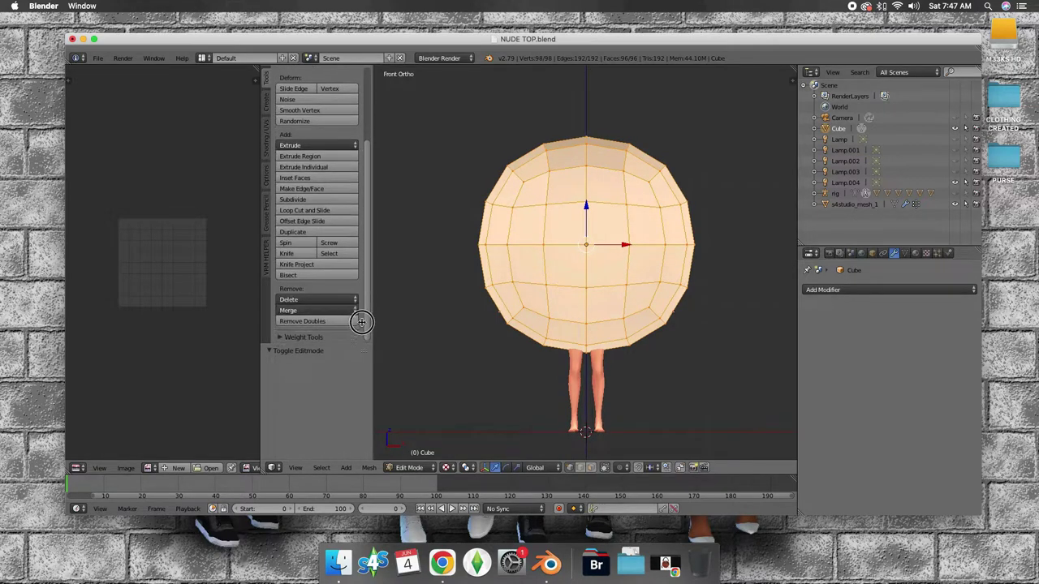
{"action": "left_click", "coordinate": [289, 255]}
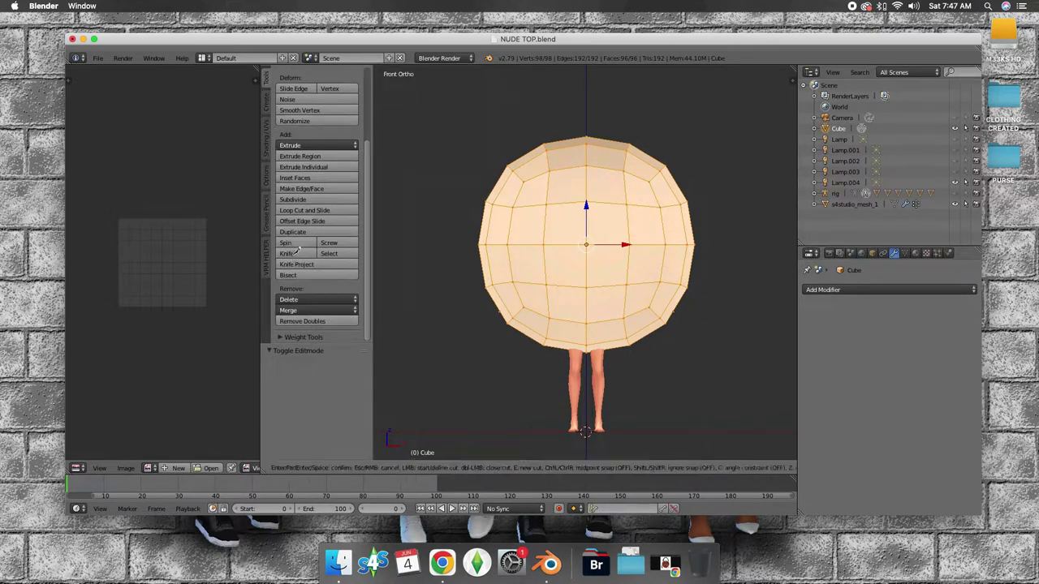
Step: Knife-cut a line of edges across the upper front of the sphere and confirm it
{"action": "left_click", "coordinate": [648, 182]}
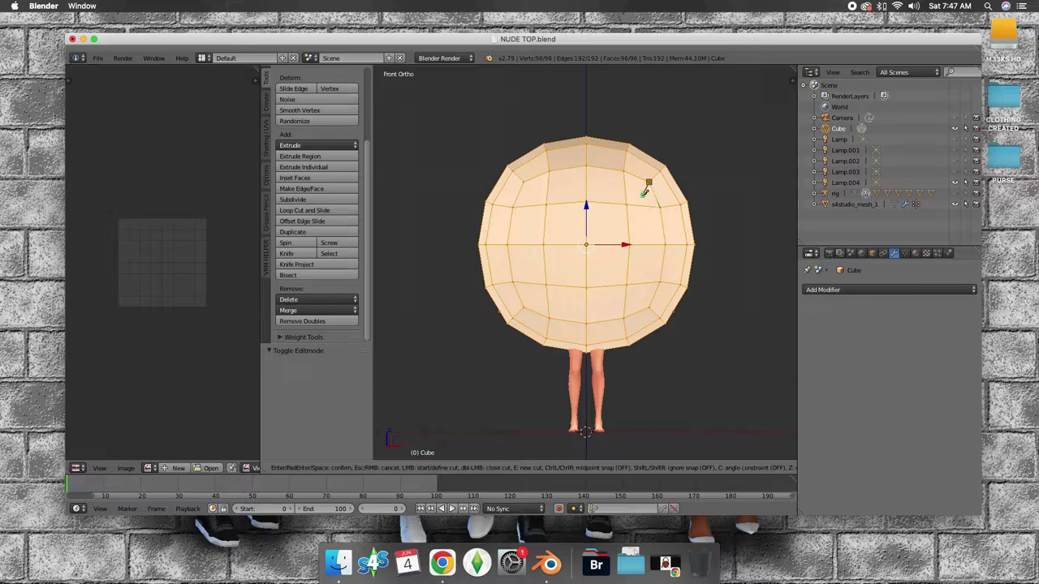
{"action": "left_click", "coordinate": [626, 205]}
{"action": "left_click", "coordinate": [587, 213]}
{"action": "key", "text": "Return"}
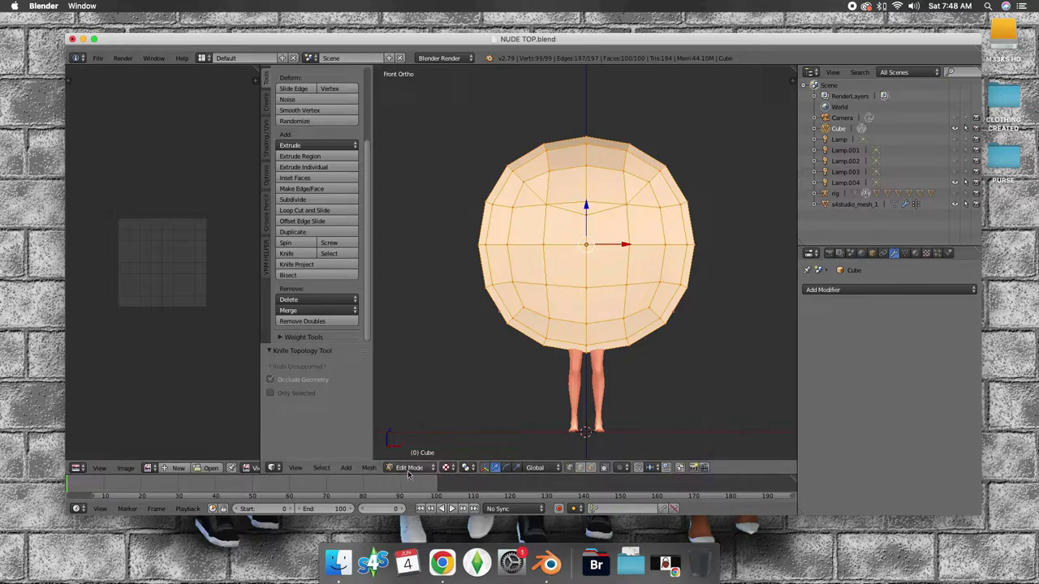
Step: Deselect all vertices and turn off Limit selection to visible
{"action": "left_click", "coordinate": [408, 469]}
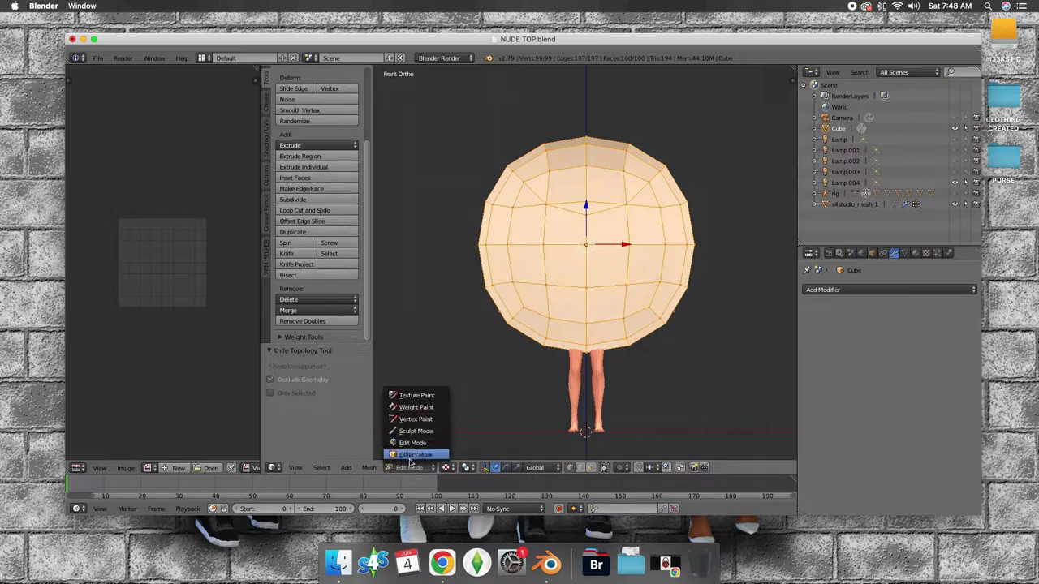
{"action": "left_click", "coordinate": [408, 444]}
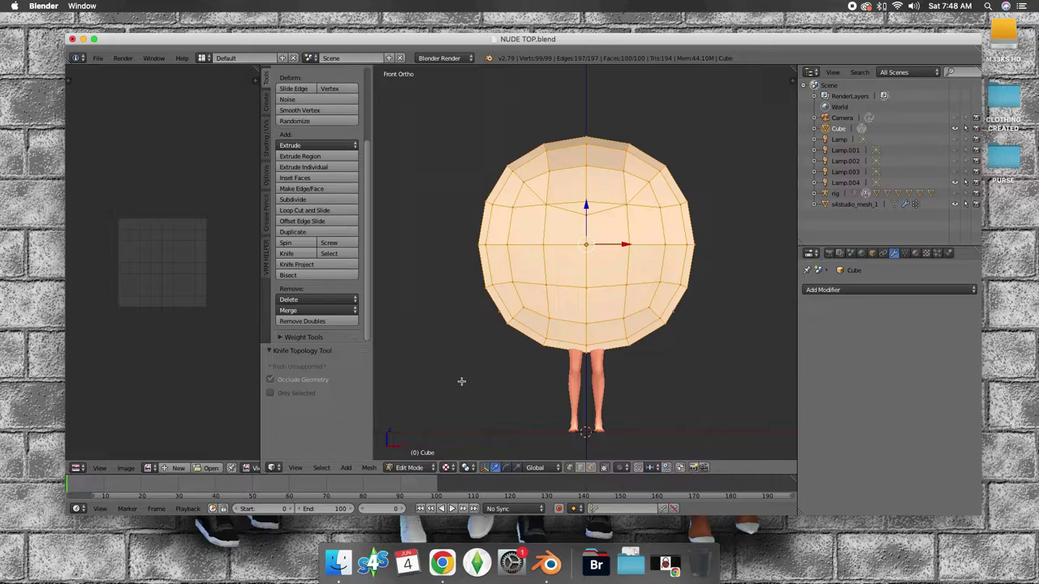
{"action": "key", "text": "a"}
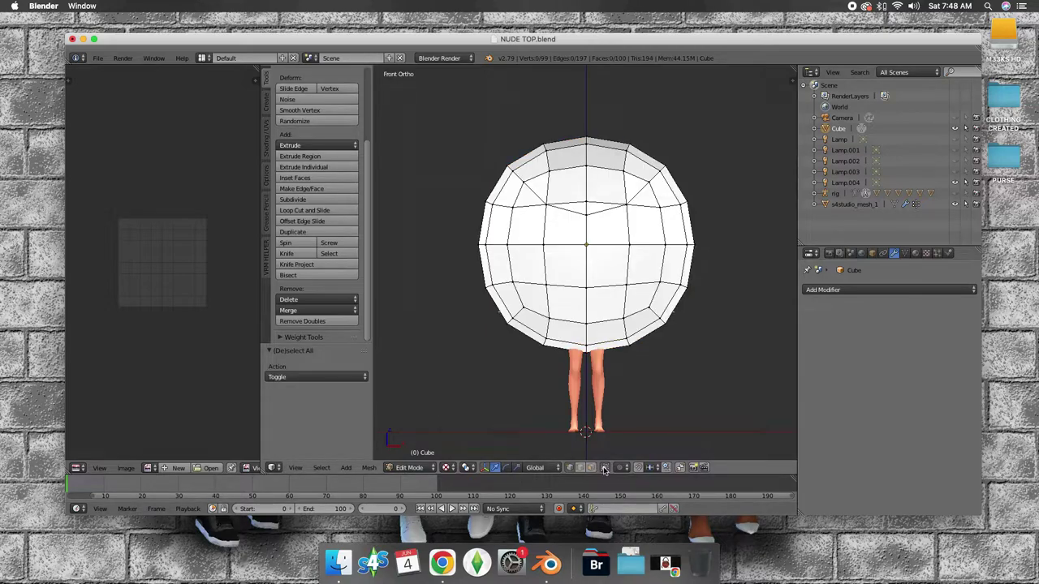
{"action": "left_click", "coordinate": [605, 468]}
Step: Box-select all vertices of the sphere's lower half from the front and underneath
{"action": "key", "text": "b"}
{"action": "left_click_drag", "start_coordinate": [740, 371], "coordinate": [427, 241]}
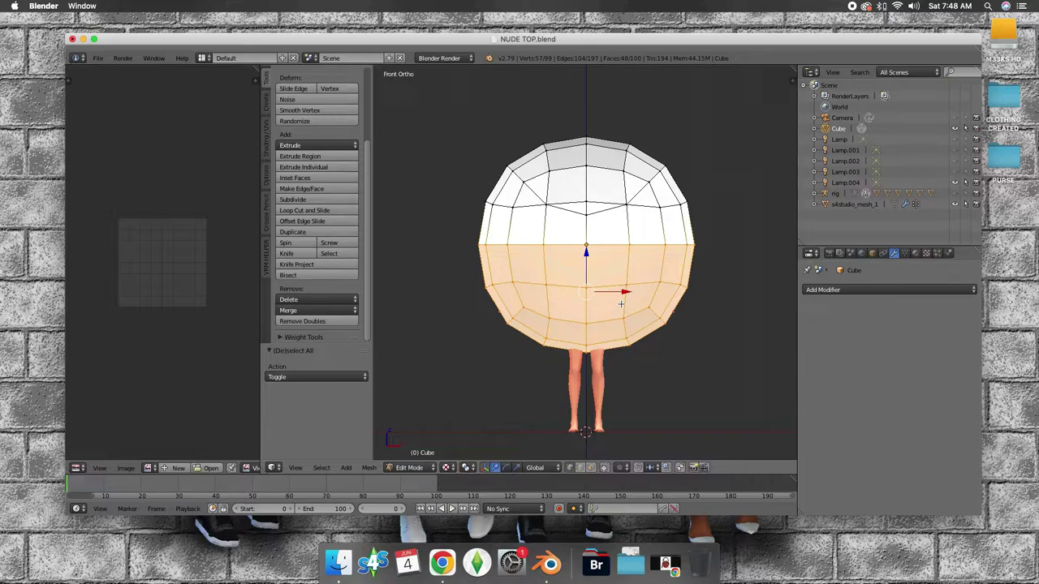
{"action": "mouse_move", "coordinate": [737, 266]}
{"action": "middle_mouse_down"}
{"action": "mouse_move", "coordinate": [658, 221]}
{"action": "mouse_move", "coordinate": [560, 332]}
{"action": "middle_mouse_up"}
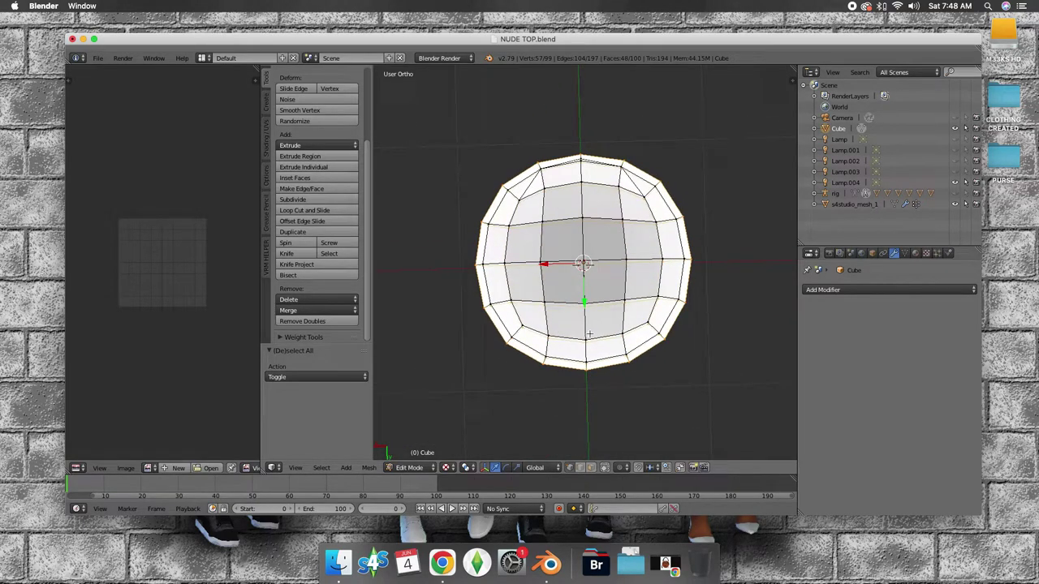
{"action": "key", "text": "b"}
{"action": "left_click_drag", "start_coordinate": [723, 371], "coordinate": [438, 262]}
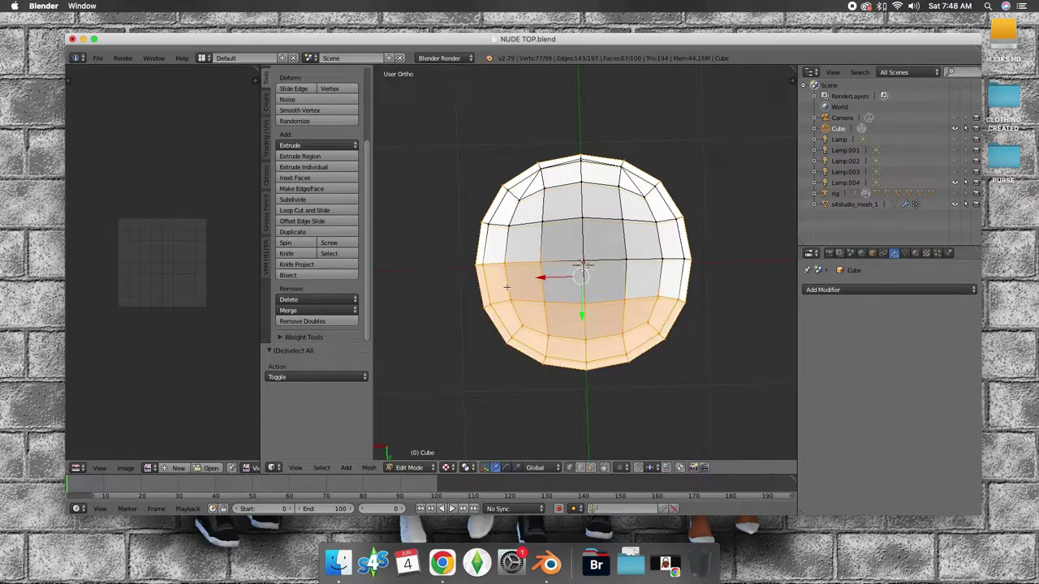
{"action": "middle_click_drag", "start_coordinate": [720, 325], "coordinate": [711, 327]}
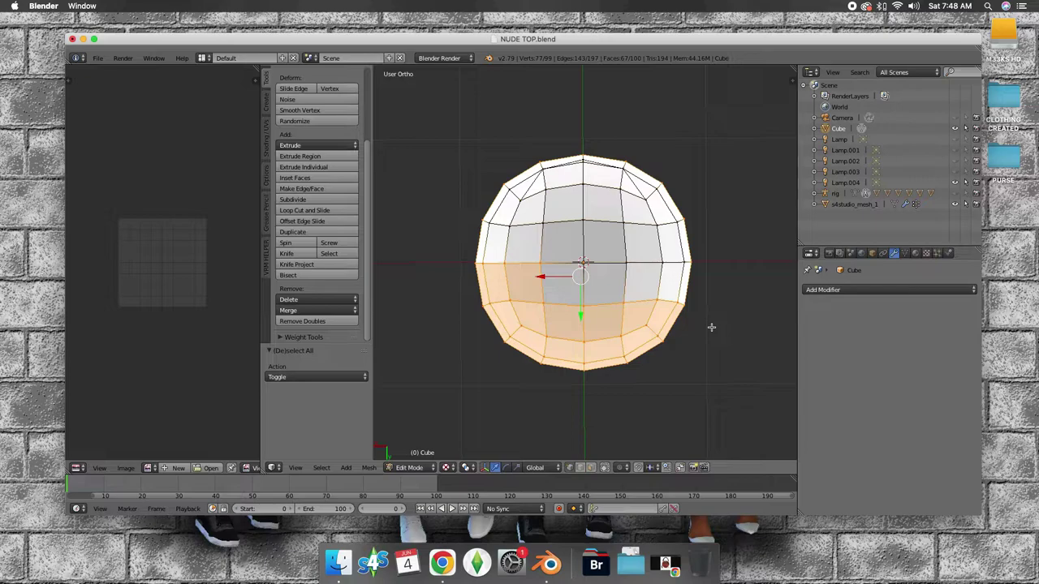
{"action": "key", "text": "b"}
{"action": "left_click_drag", "start_coordinate": [728, 350], "coordinate": [483, 265]}
{"action": "key", "text": "b"}
{"action": "left_click_drag", "start_coordinate": [739, 403], "coordinate": [427, 260]}
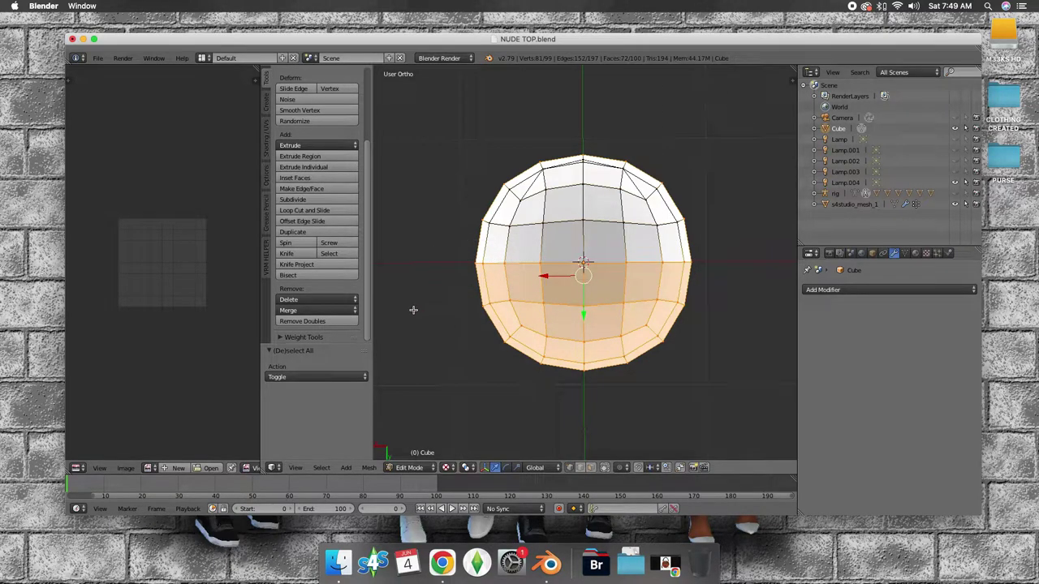
{"action": "mouse_move", "coordinate": [411, 312]}
{"action": "middle_mouse_down"}
{"action": "mouse_move", "coordinate": [611, 196]}
{"action": "mouse_move", "coordinate": [561, 189]}
{"action": "mouse_move", "coordinate": [443, 265]}
{"action": "mouse_move", "coordinate": [591, 281]}
{"action": "mouse_move", "coordinate": [534, 280]}
{"action": "middle_mouse_up"}
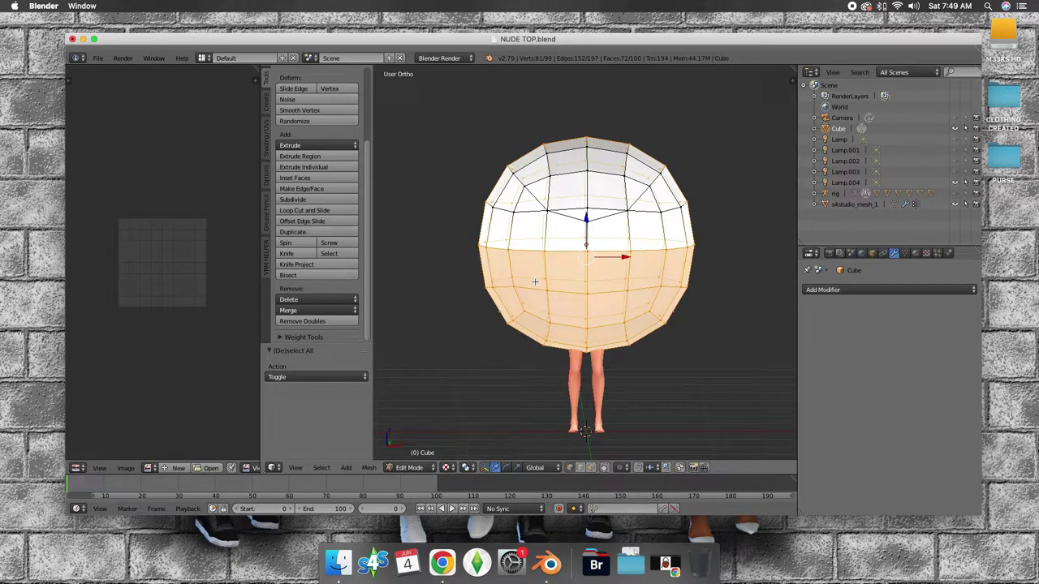
Step: Delete the selected lower faces, leaving the upper dome
{"action": "key", "text": "x"}
{"action": "left_click", "coordinate": [525, 303]}
{"action": "mouse_move", "coordinate": [541, 269]}
{"action": "middle_mouse_down"}
{"action": "mouse_move", "coordinate": [618, 294]}
{"action": "mouse_move", "coordinate": [536, 265]}
{"action": "middle_mouse_up"}
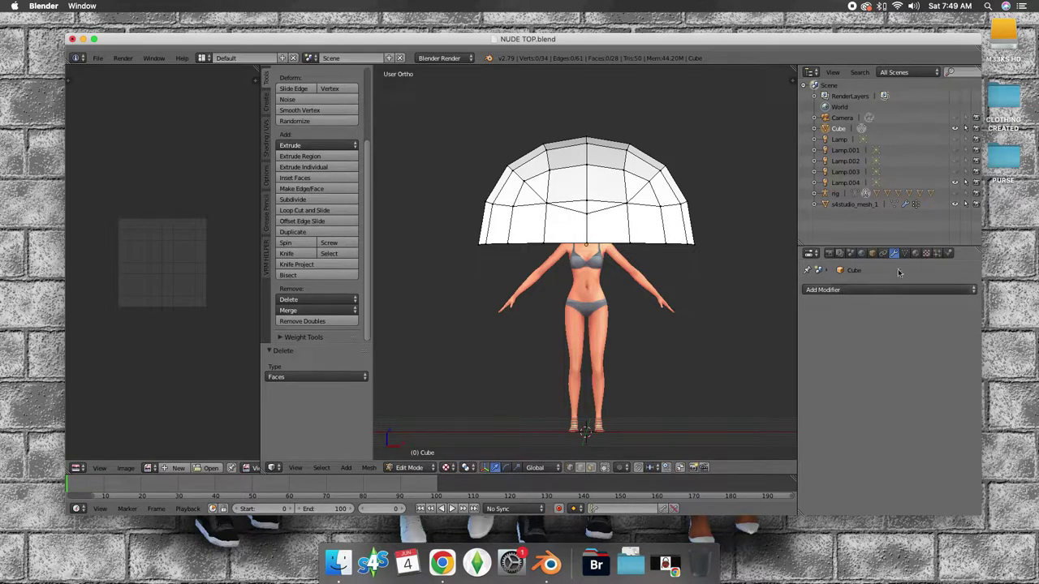
Step: Add a Mirror modifier to the dome mirroring on Y and Z, with X off
{"action": "left_click", "coordinate": [879, 290]}
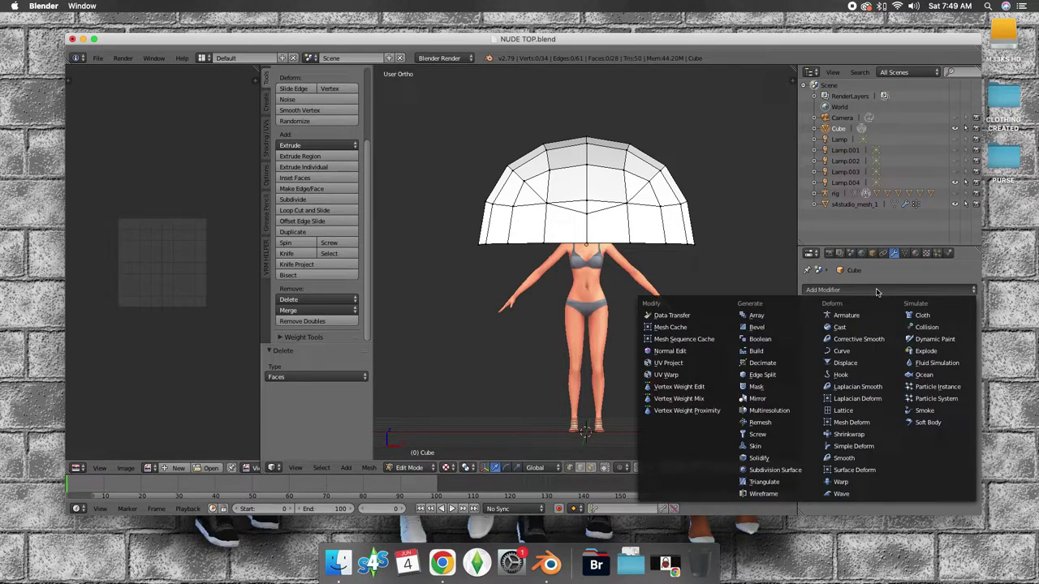
{"action": "left_click", "coordinate": [768, 397]}
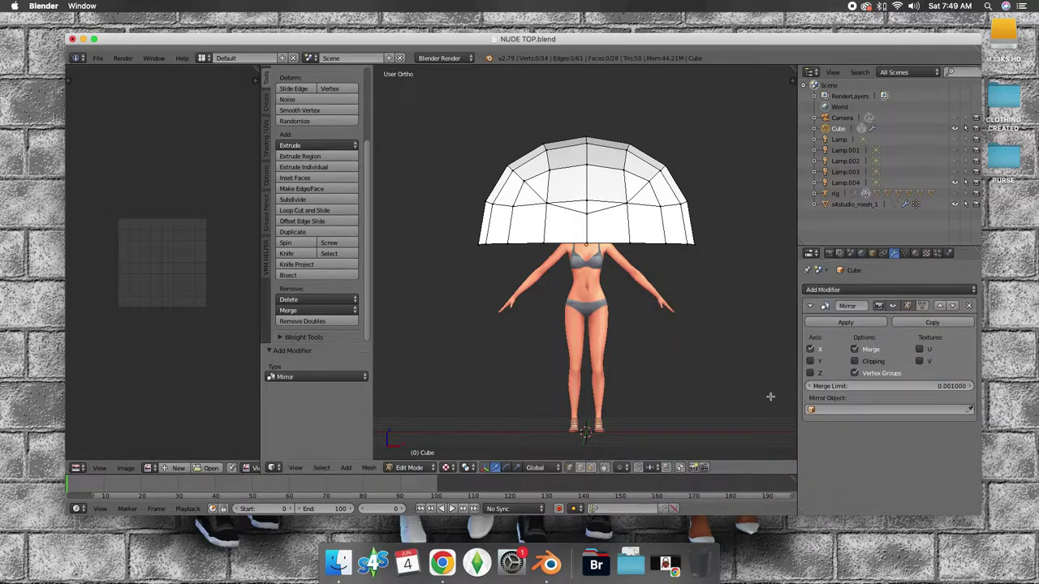
{"action": "mouse_move", "coordinate": [776, 347]}
{"action": "middle_mouse_down"}
{"action": "mouse_move", "coordinate": [628, 343]}
{"action": "mouse_move", "coordinate": [647, 348]}
{"action": "middle_mouse_up"}
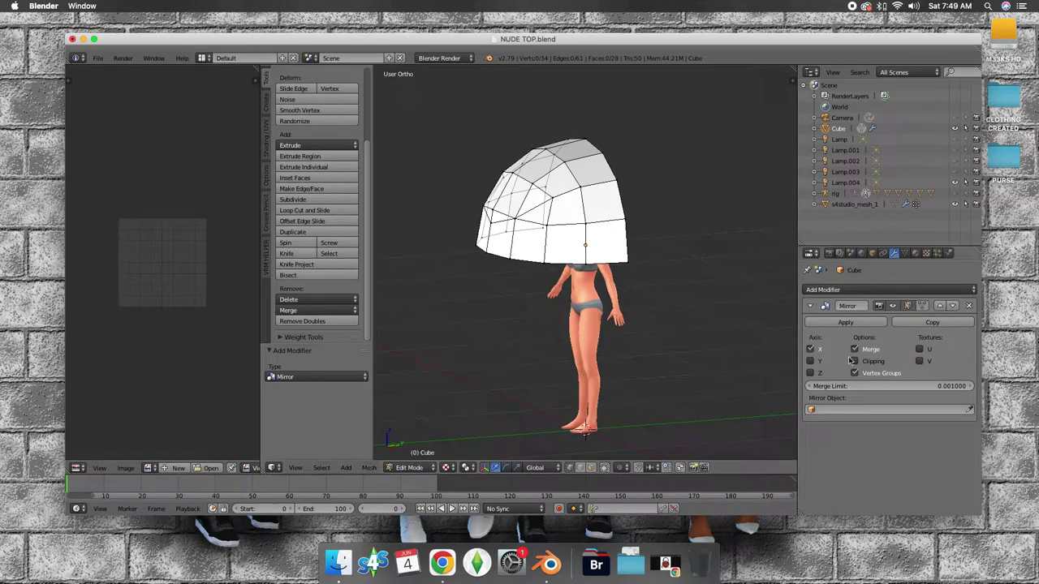
{"action": "left_click", "coordinate": [812, 361]}
{"action": "mouse_move", "coordinate": [684, 343]}
{"action": "middle_mouse_down"}
{"action": "mouse_move", "coordinate": [628, 343]}
{"action": "mouse_move", "coordinate": [738, 343]}
{"action": "middle_mouse_up"}
{"action": "left_click", "coordinate": [810, 373]}
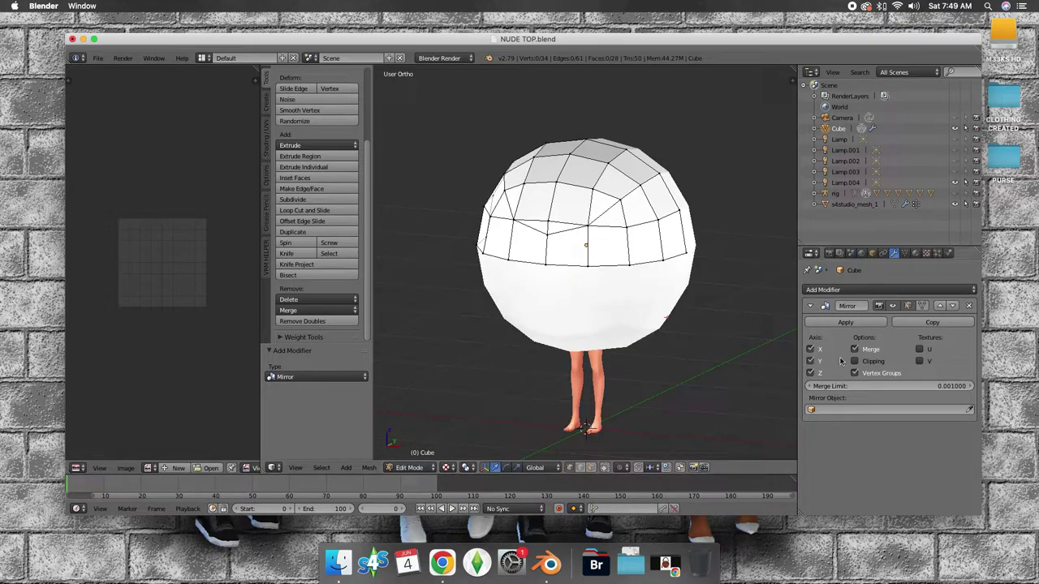
{"action": "left_click", "coordinate": [809, 350]}
{"action": "middle_click_drag", "start_coordinate": [730, 324], "coordinate": [749, 323]}
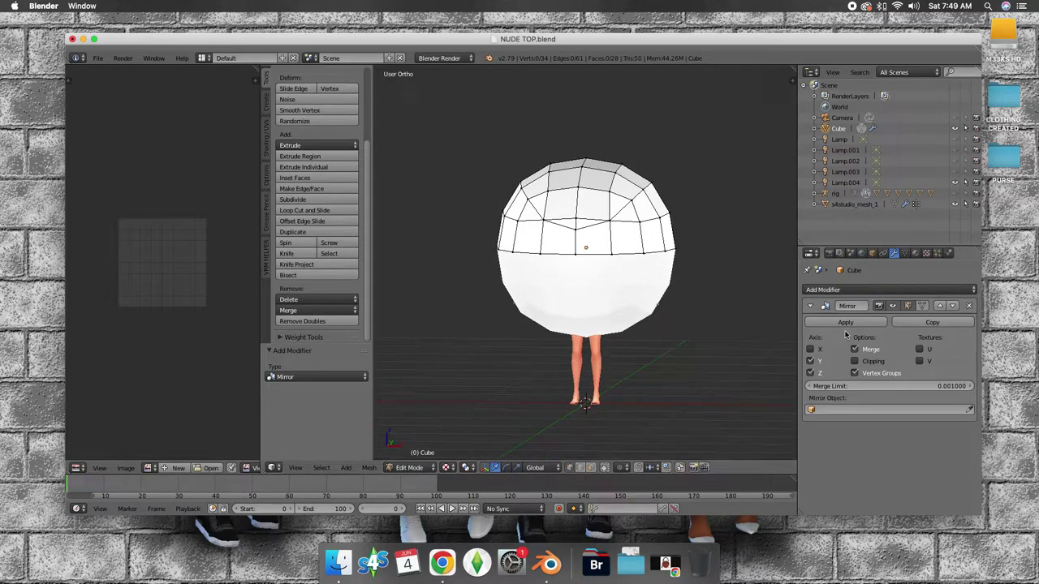
Step: Switch to Object Mode and apply the Mirror modifier to rebuild the full ball
{"action": "left_click", "coordinate": [844, 322]}
{"action": "left_click", "coordinate": [409, 468]}
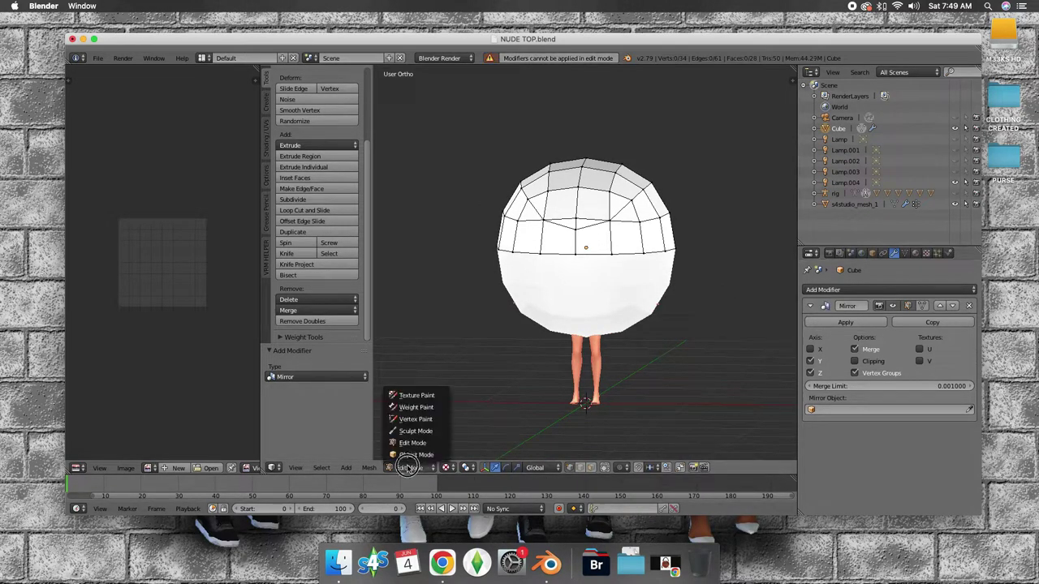
{"action": "left_click", "coordinate": [415, 456]}
{"action": "middle_click_drag", "start_coordinate": [448, 430], "coordinate": [503, 389]}
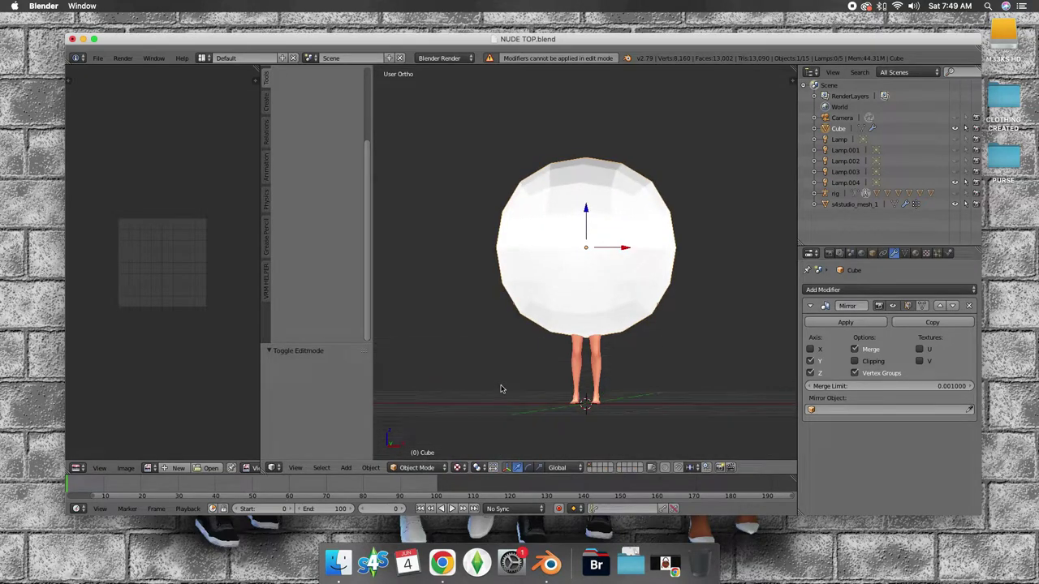
{"action": "left_click", "coordinate": [845, 322]}
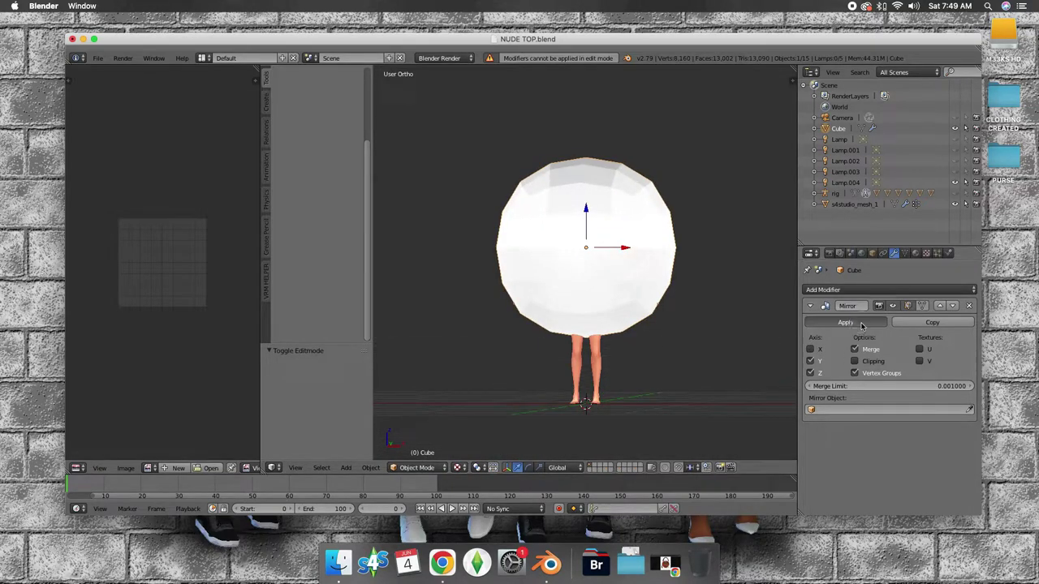
{"action": "middle_click_drag", "start_coordinate": [635, 332], "coordinate": [638, 331]}
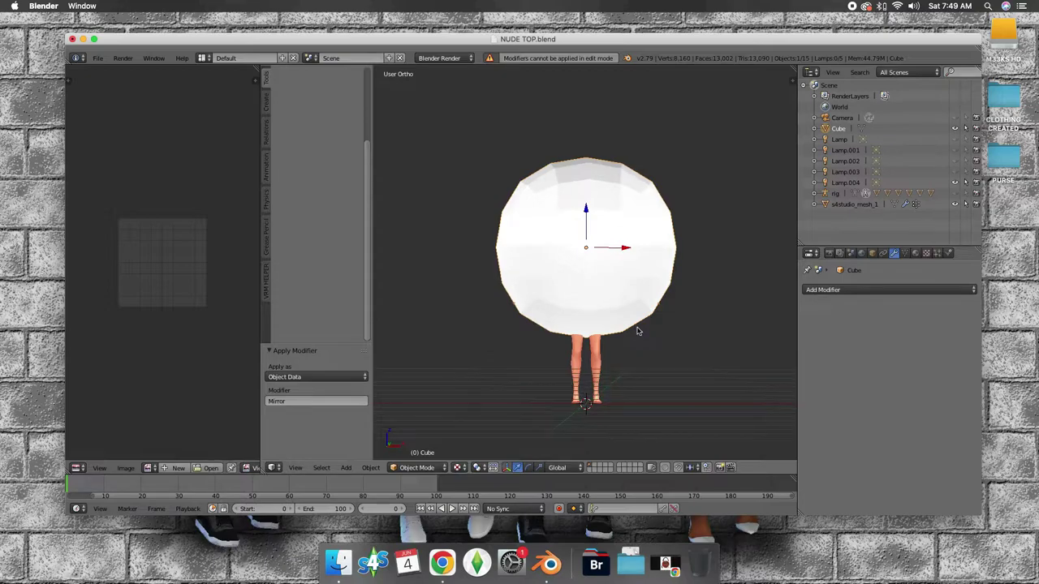
{"action": "left_click", "coordinate": [416, 467]}
Step: Re-enable Limit selection to visible, return to Object Mode, and switch to Front view
{"action": "left_click", "coordinate": [417, 436]}
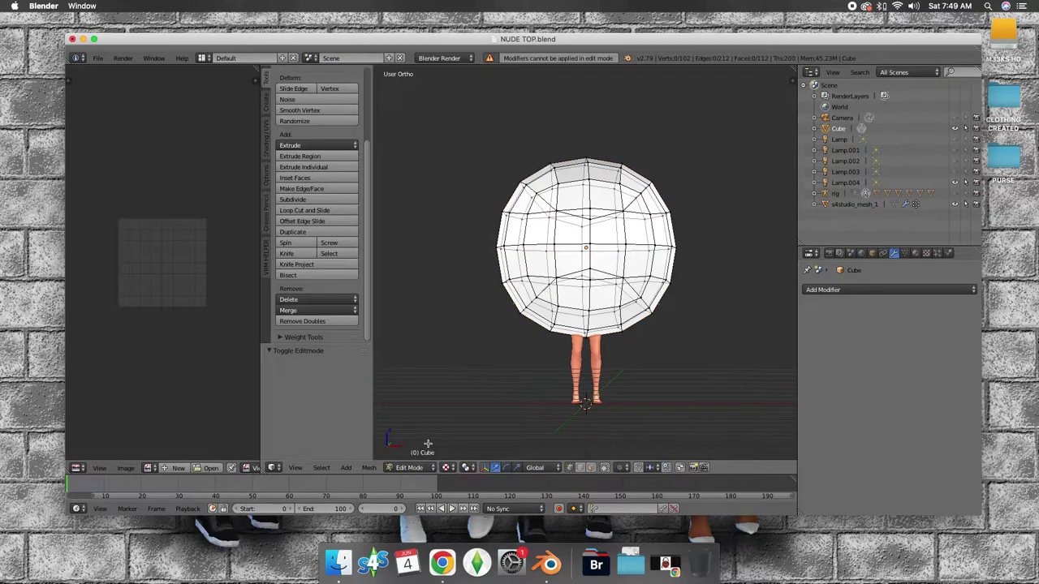
{"action": "middle_click_drag", "start_coordinate": [681, 339], "coordinate": [592, 430]}
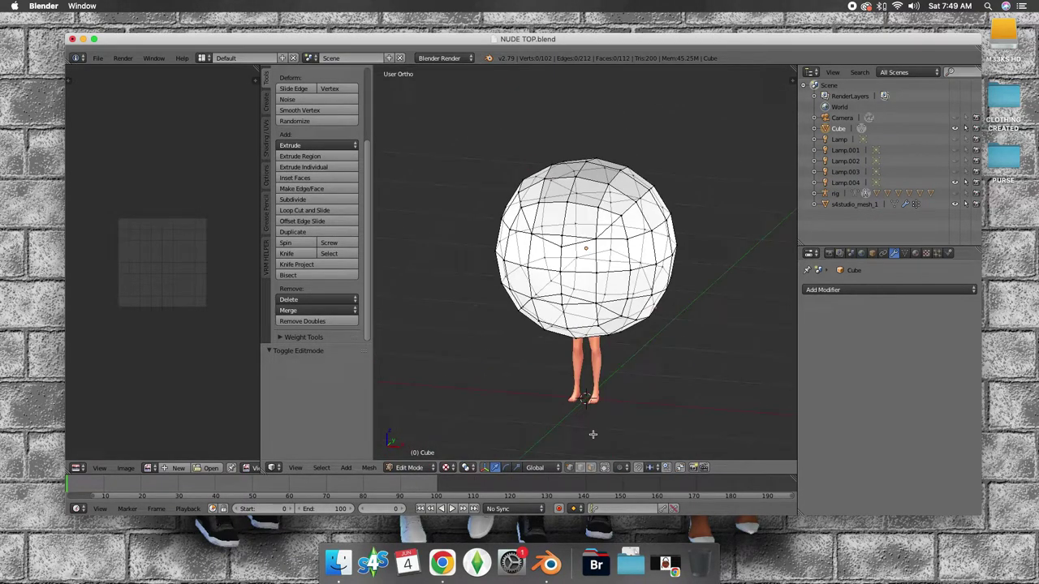
{"action": "left_click", "coordinate": [605, 469]}
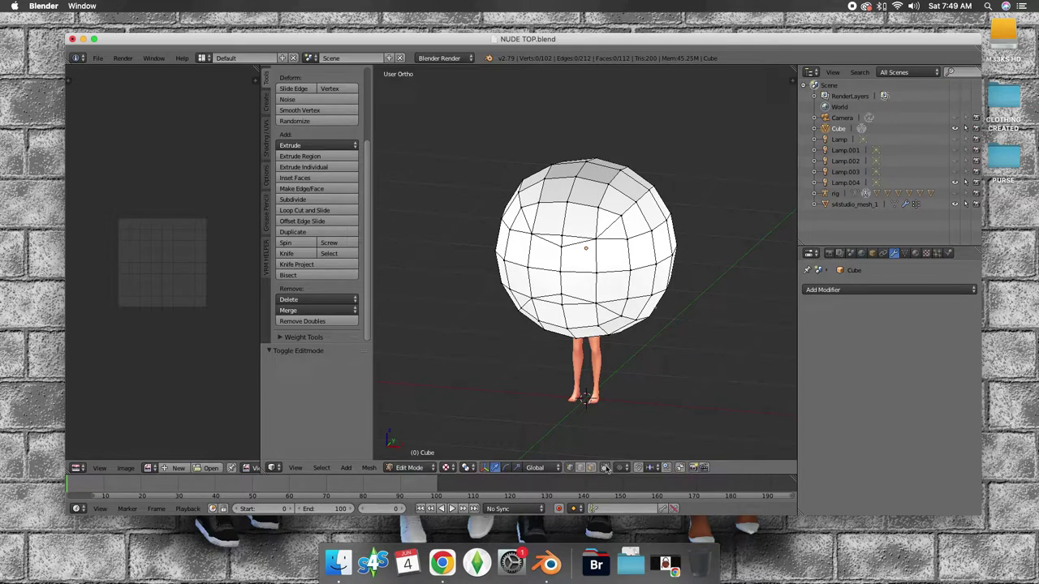
{"action": "mouse_move", "coordinate": [609, 438]}
{"action": "middle_mouse_down"}
{"action": "mouse_move", "coordinate": [719, 301]}
{"action": "mouse_move", "coordinate": [774, 290]}
{"action": "mouse_move", "coordinate": [528, 339]}
{"action": "mouse_move", "coordinate": [736, 304]}
{"action": "mouse_move", "coordinate": [737, 331]}
{"action": "mouse_move", "coordinate": [621, 319]}
{"action": "mouse_move", "coordinate": [637, 290]}
{"action": "middle_mouse_up"}
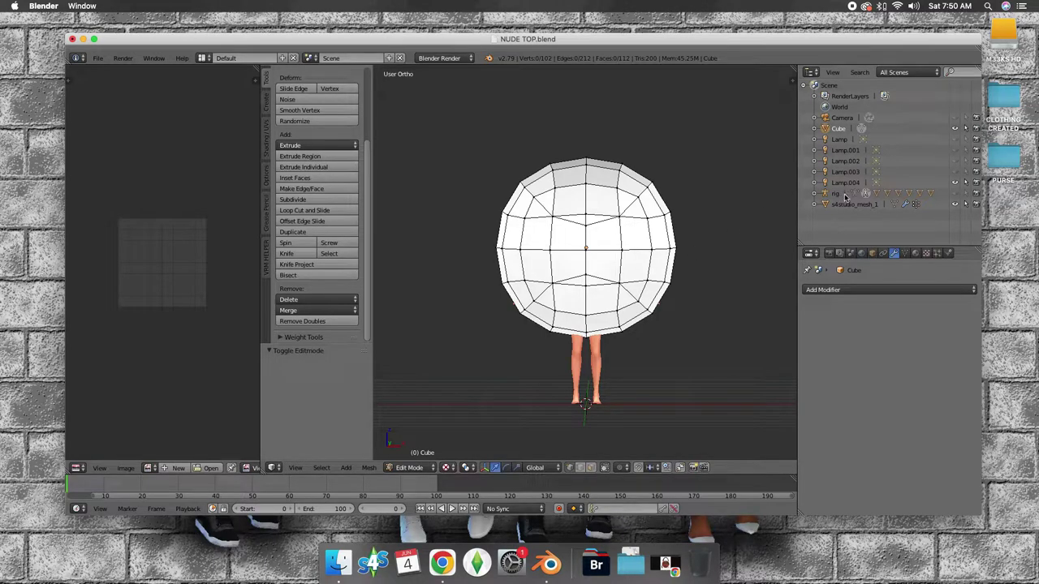
{"action": "left_click", "coordinate": [838, 128]}
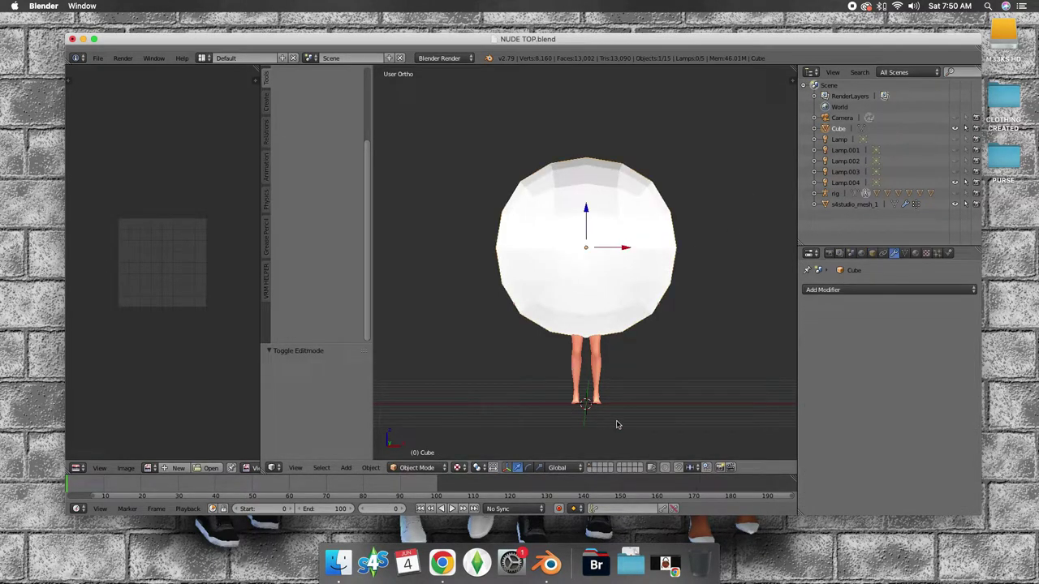
{"action": "left_click", "coordinate": [295, 468]}
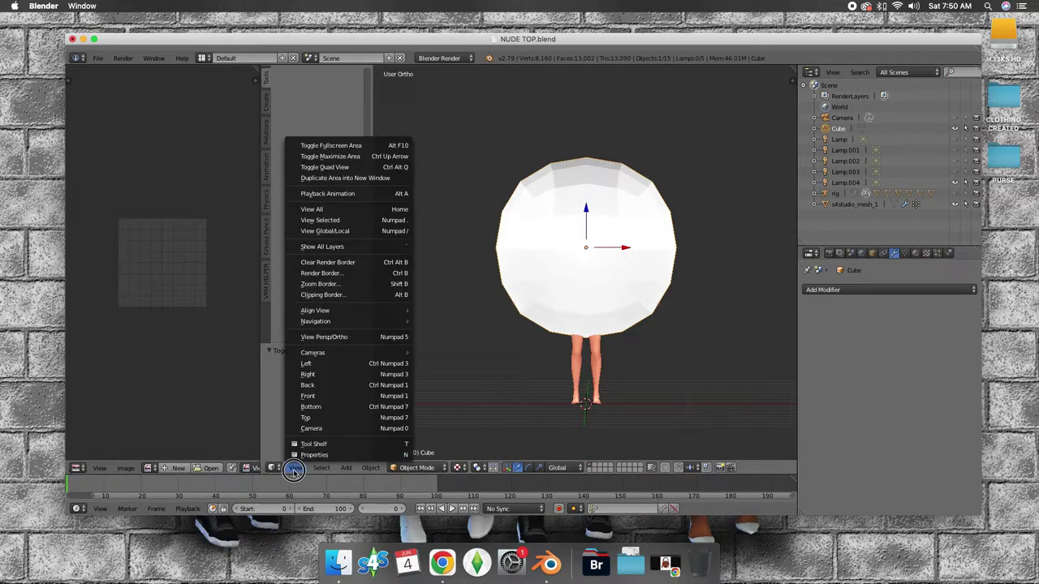
{"action": "left_click", "coordinate": [340, 396]}
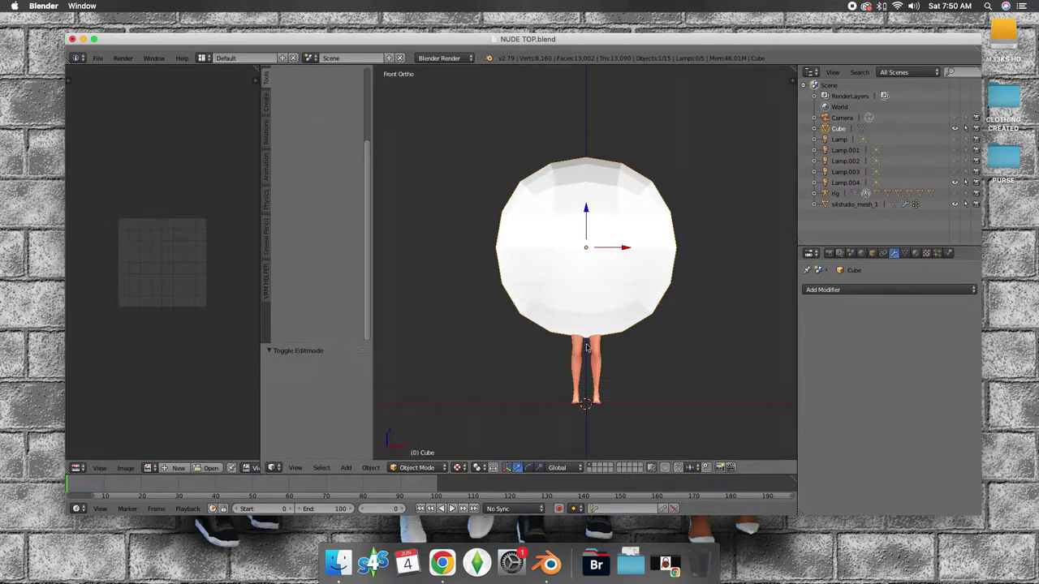
Step: Scale the sphere to 0.279, move it 0.708 along X, then return to Edit Mode
{"action": "key", "text": "s"}
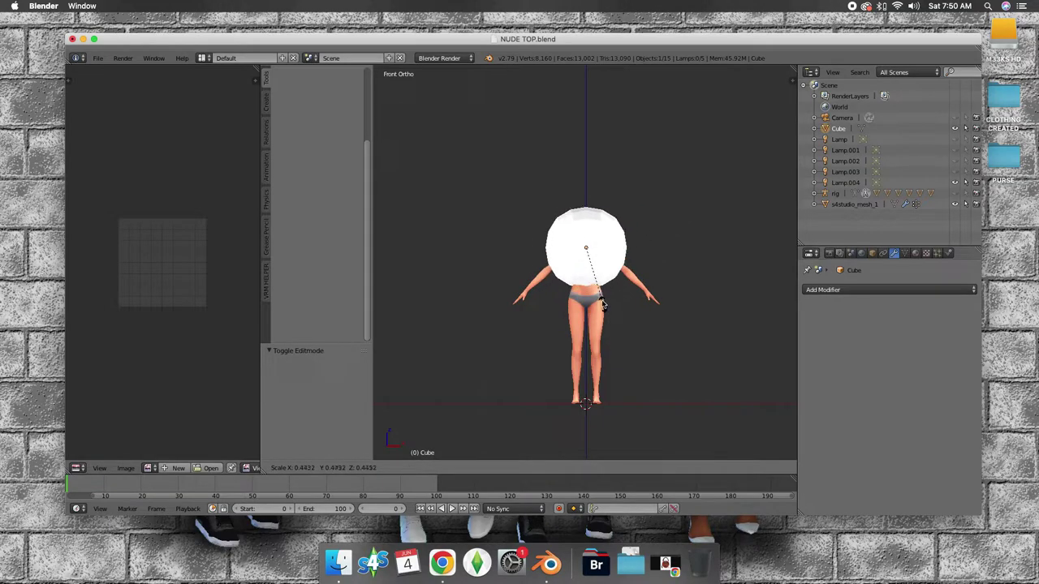
{"action": "left_click", "coordinate": [596, 287]}
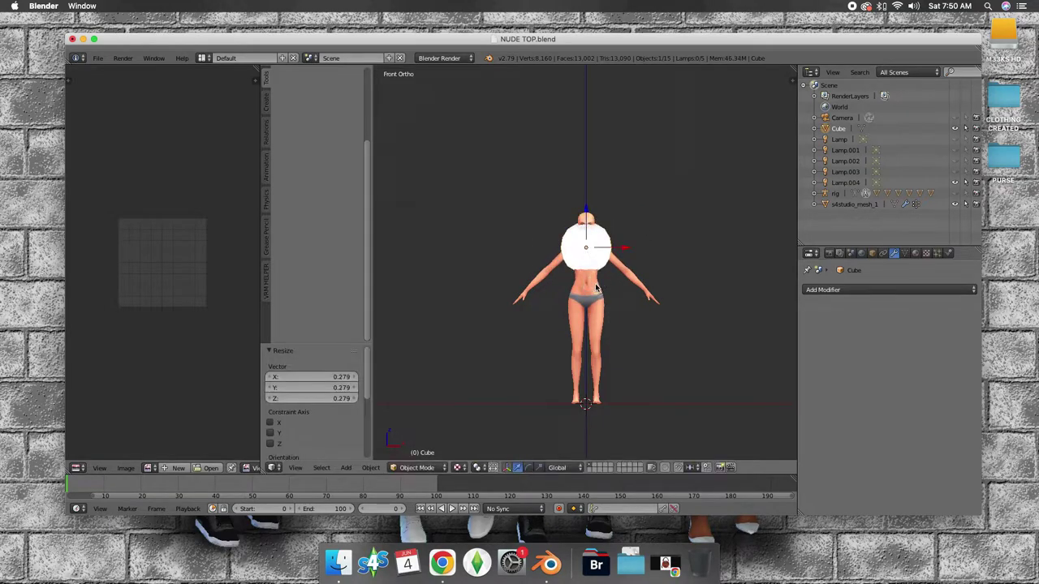
{"action": "left_click_drag", "start_coordinate": [624, 255], "coordinate": [702, 259]}
{"action": "left_click", "coordinate": [697, 261]}
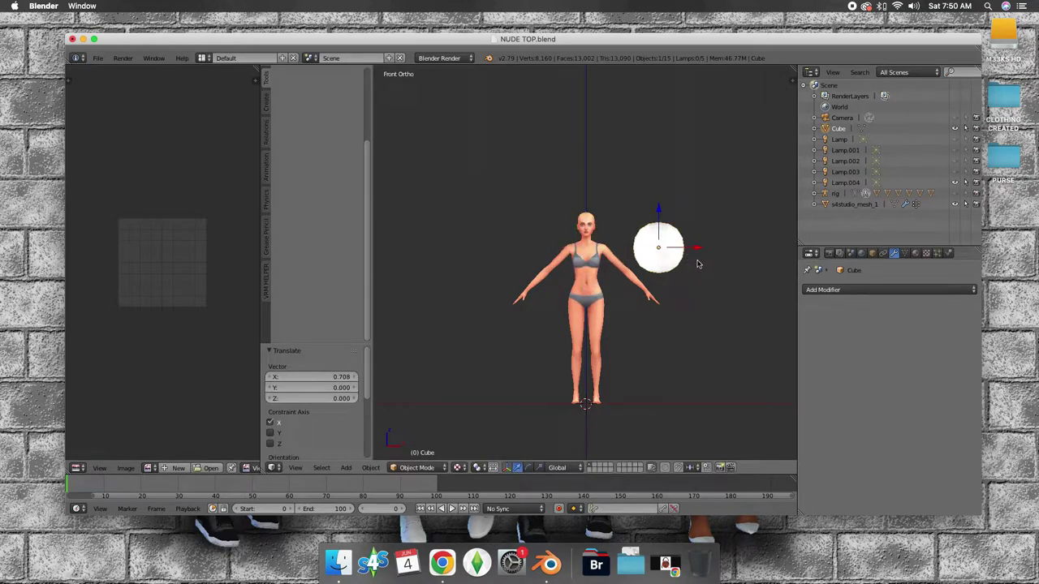
{"action": "scroll", "coordinate": [691, 273], "scroll_direction": "up", "scroll_amount": 2}
{"action": "scroll", "coordinate": [692, 279], "scroll_direction": "up", "scroll_amount": 3}
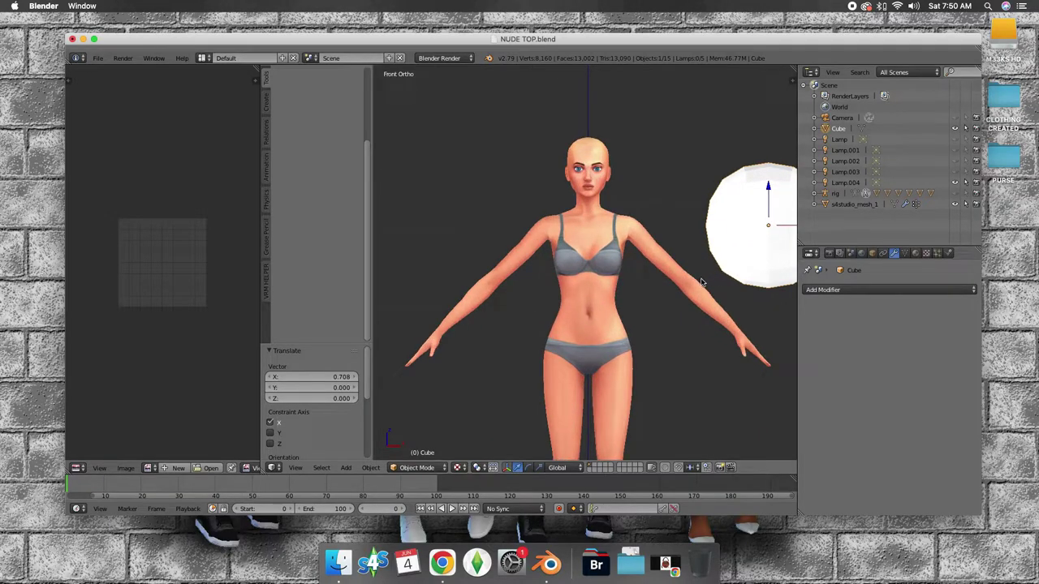
{"action": "middle_click_drag", "start_coordinate": [707, 279], "coordinate": [545, 300], "text": "shift"}
{"action": "scroll", "coordinate": [544, 300], "scroll_direction": "up", "scroll_amount": 2}
{"action": "scroll", "coordinate": [544, 300], "scroll_direction": "up", "scroll_amount": 1}
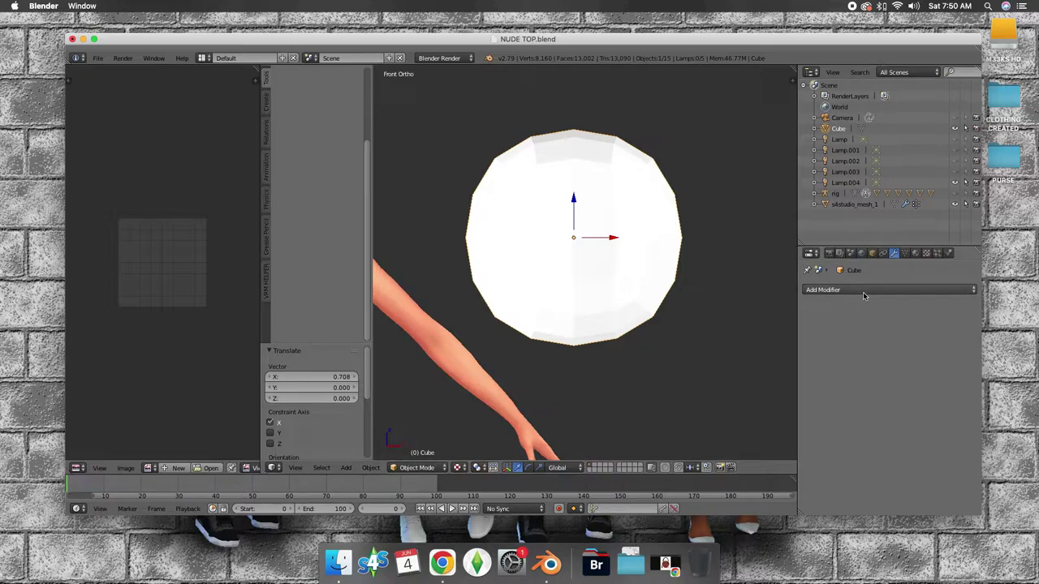
{"action": "left_click", "coordinate": [421, 468]}
{"action": "left_click", "coordinate": [416, 443]}
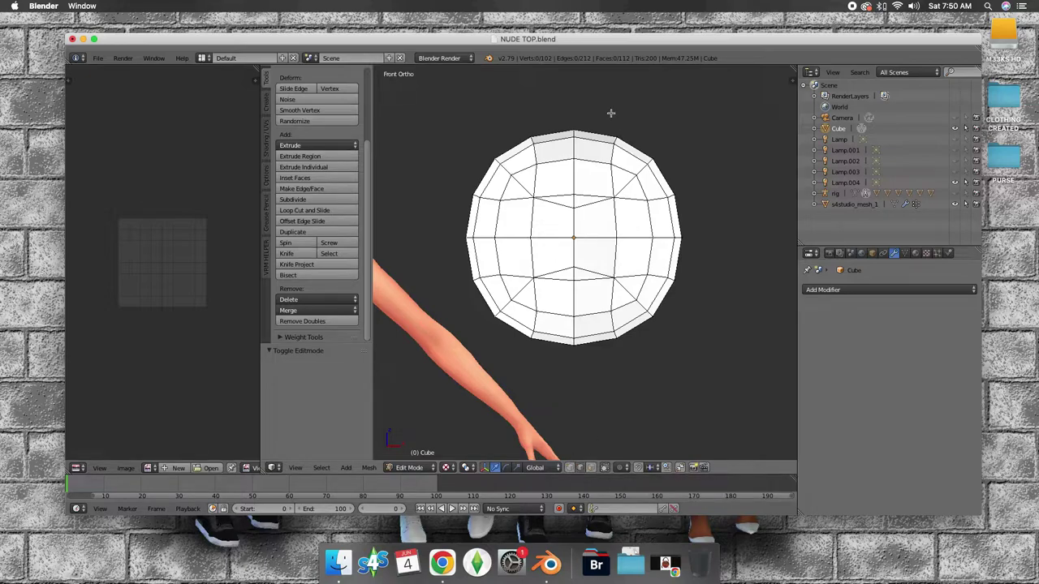
Step: Select the upper and lower curved seam loops plus the vertical centre and horizontal middle loops
{"action": "right_click", "coordinate": [625, 185]}
{"action": "right_click", "coordinate": [589, 203], "text": "shift"}
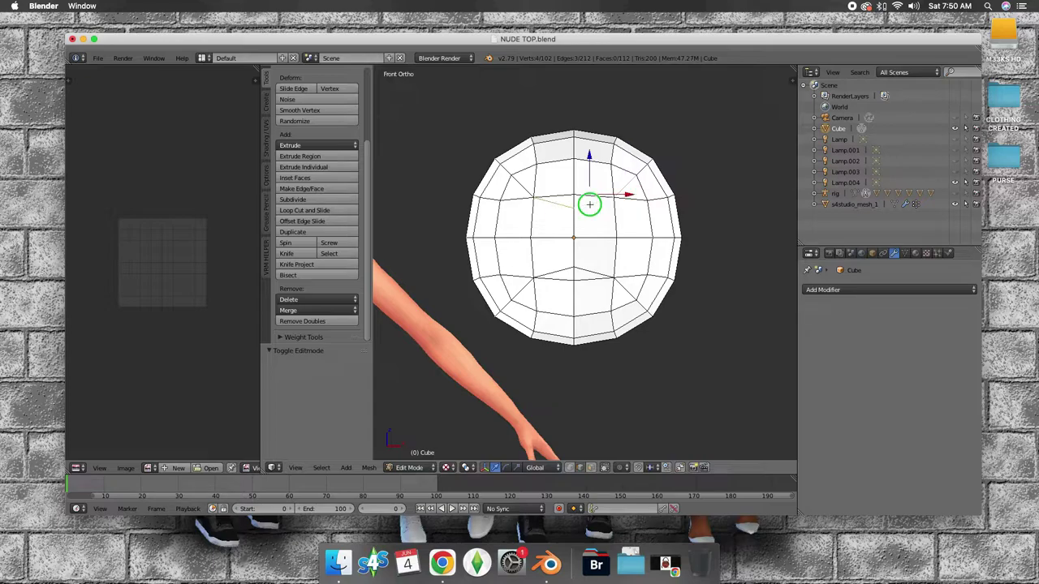
{"action": "right_click", "coordinate": [523, 186], "text": "shift"}
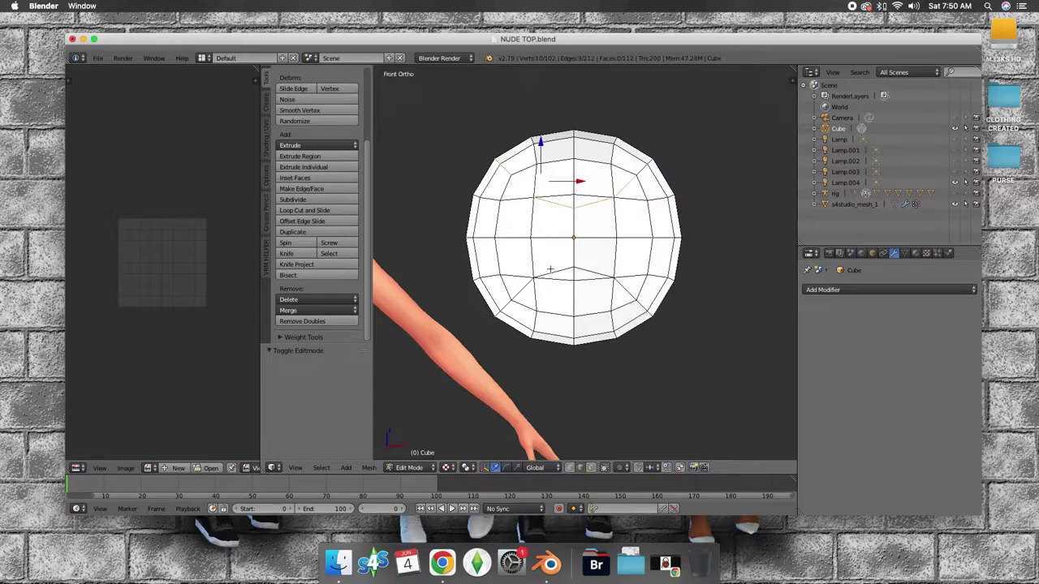
{"action": "right_click", "coordinate": [588, 268], "text": "shift"}
{"action": "right_click", "coordinate": [620, 281], "text": "alt+shift"}
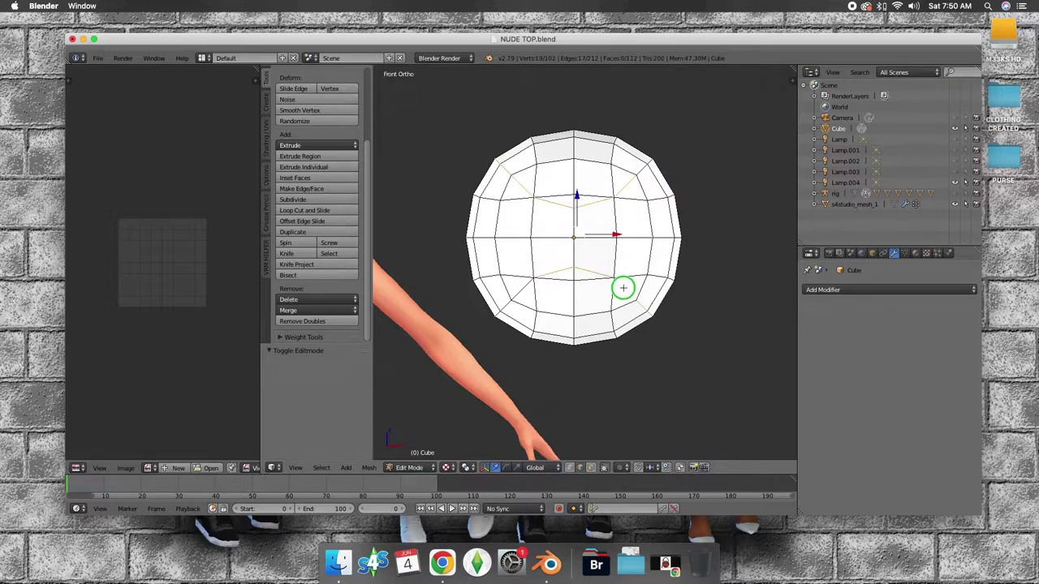
{"action": "right_click", "coordinate": [517, 294], "text": "alt+shift"}
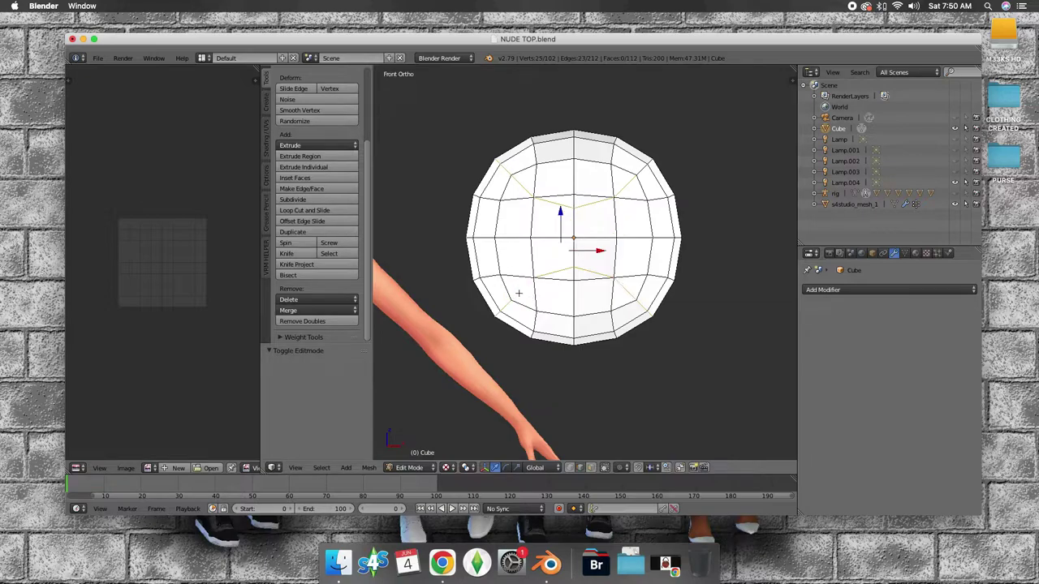
{"action": "right_click", "coordinate": [573, 218], "text": "alt+shift"}
{"action": "right_click", "coordinate": [624, 238], "text": "alt+shift"}
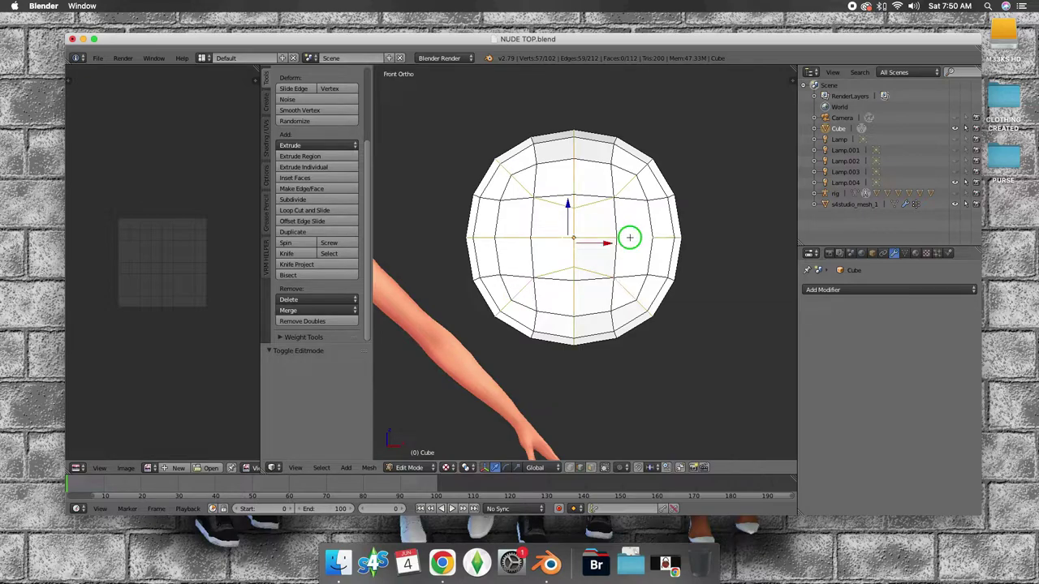
Step: Remove stray edges from the seam selection and orbit around the sphere to check it
{"action": "middle_click_drag", "start_coordinate": [497, 243], "coordinate": [743, 253]}
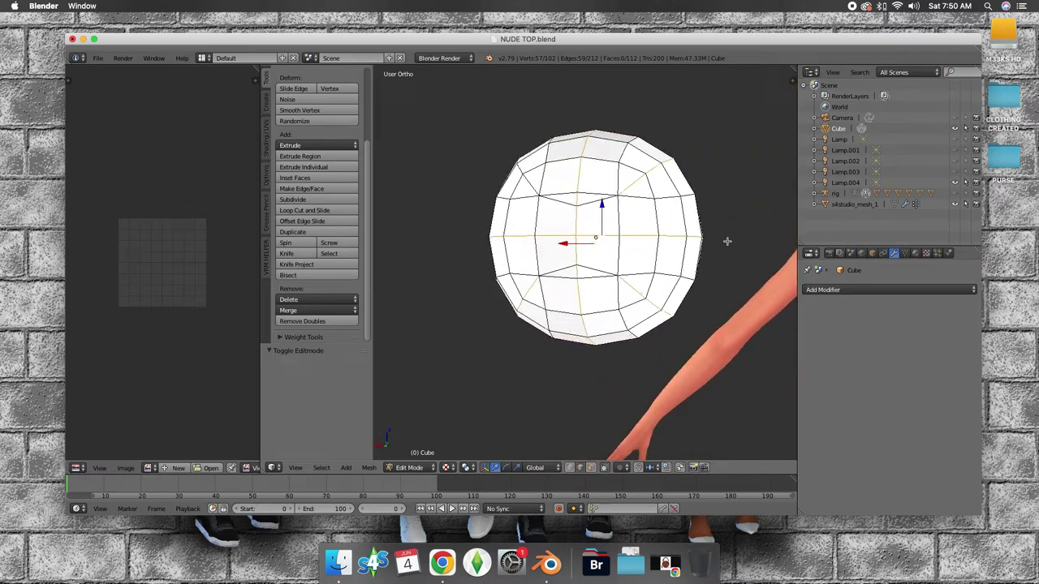
{"action": "right_click", "coordinate": [614, 220], "text": "shift"}
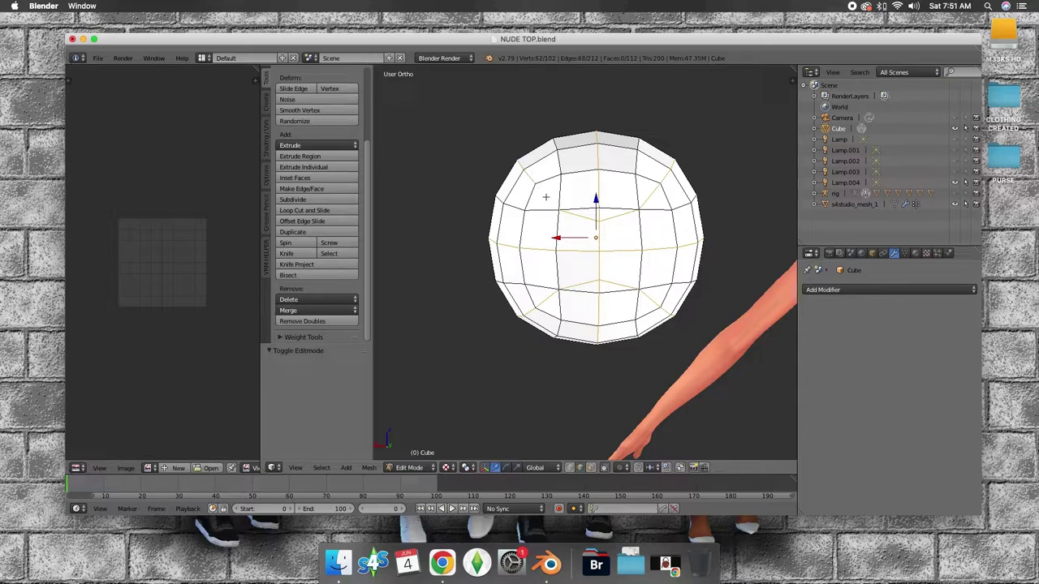
{"action": "mouse_move", "coordinate": [547, 207]}
{"action": "middle_mouse_down"}
{"action": "mouse_move", "coordinate": [530, 265]}
{"action": "mouse_move", "coordinate": [659, 211]}
{"action": "mouse_move", "coordinate": [647, 214]}
{"action": "middle_mouse_up"}
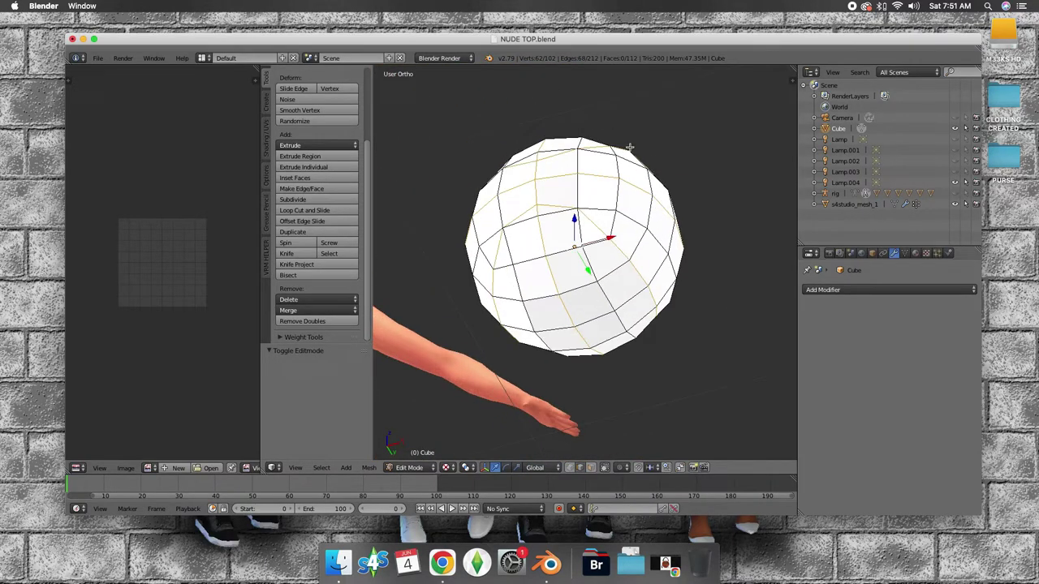
{"action": "mouse_move", "coordinate": [647, 215]}
{"action": "middle_mouse_down"}
{"action": "mouse_move", "coordinate": [417, 222]}
{"action": "mouse_move", "coordinate": [425, 241]}
{"action": "mouse_move", "coordinate": [470, 241]}
{"action": "mouse_move", "coordinate": [424, 240]}
{"action": "mouse_move", "coordinate": [419, 200]}
{"action": "mouse_move", "coordinate": [427, 216]}
{"action": "middle_mouse_up"}
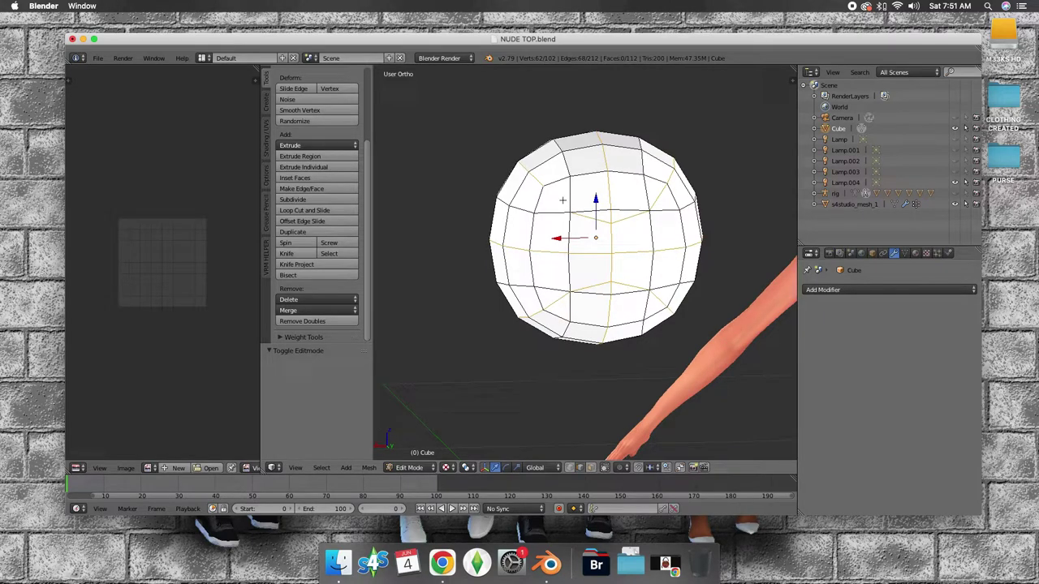
{"action": "middle_click_drag", "start_coordinate": [501, 223], "coordinate": [641, 246]}
{"action": "scroll", "coordinate": [641, 246], "scroll_direction": "down", "scroll_amount": 1}
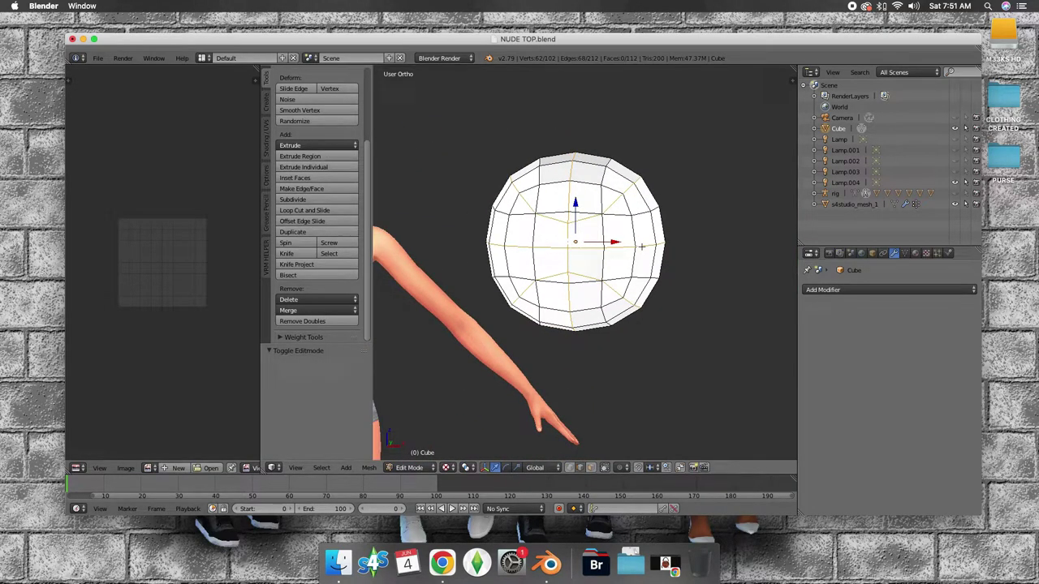
Step: Bevel the selected seam edges with 4 segments at about 0.066 offset
{"action": "left_click", "coordinate": [369, 468]}
{"action": "mouse_move", "coordinate": [383, 316]}
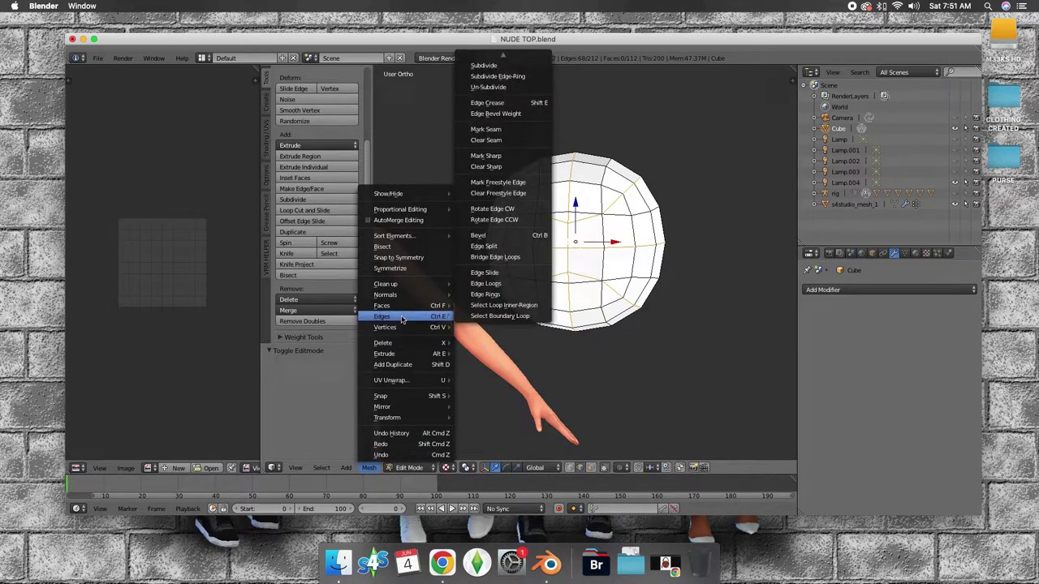
{"action": "left_click", "coordinate": [489, 235]}
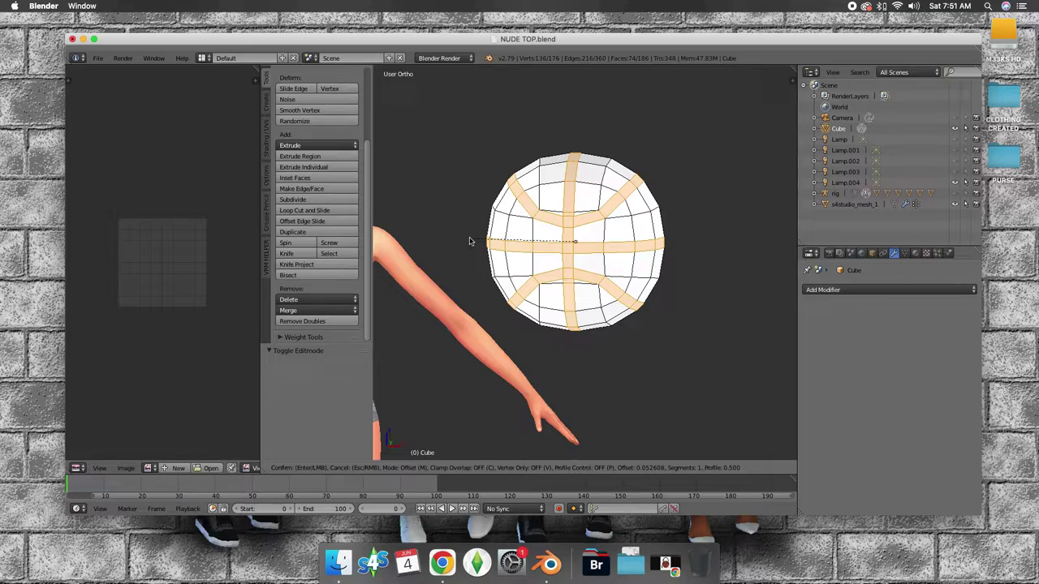
{"action": "scroll", "coordinate": [469, 241], "scroll_direction": "up", "scroll_amount": 1}
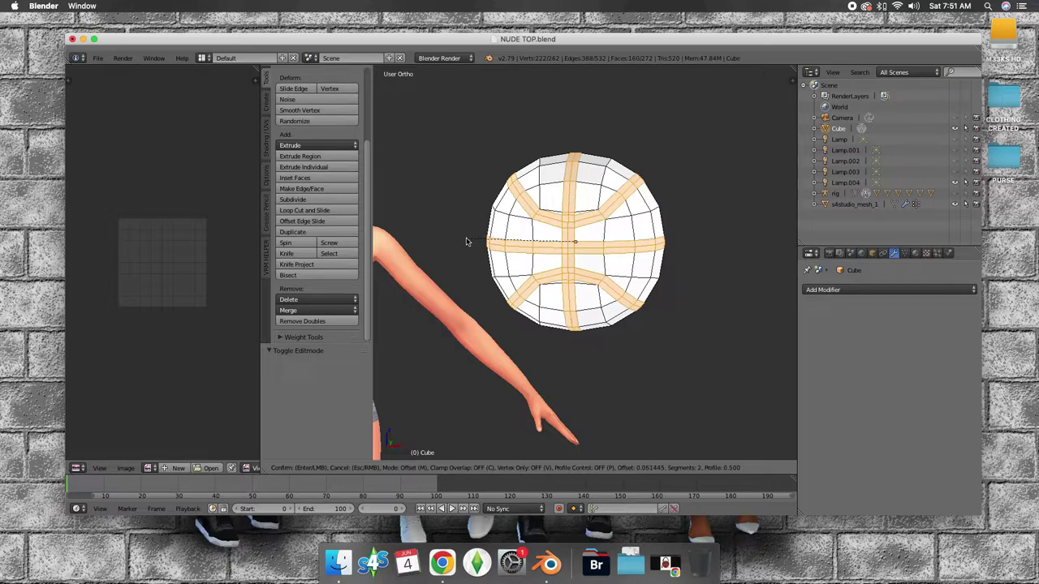
{"action": "scroll", "coordinate": [466, 241], "scroll_direction": "up", "scroll_amount": 1}
{"action": "scroll", "coordinate": [466, 241], "scroll_direction": "up", "scroll_amount": 1}
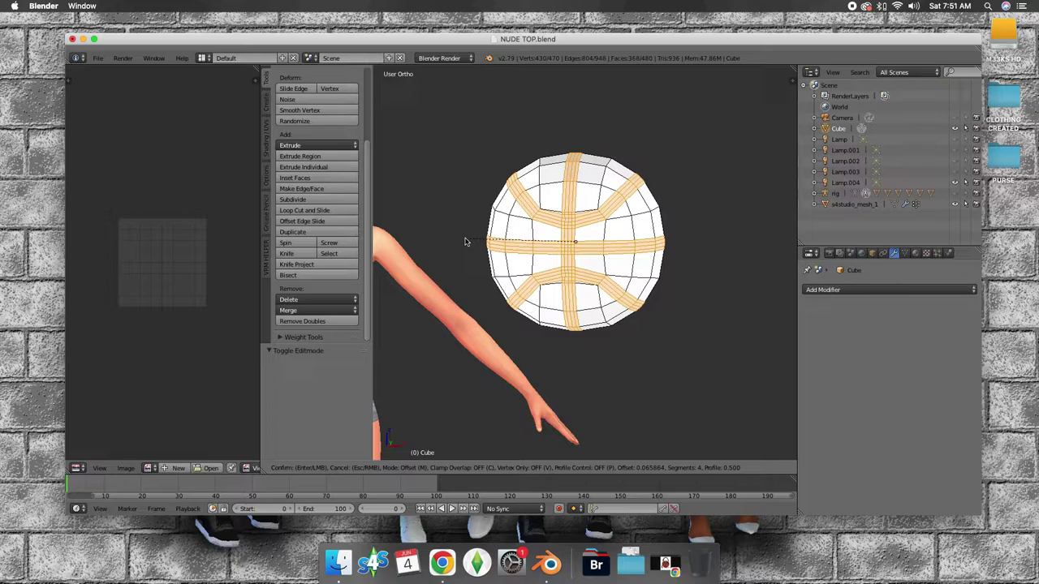
{"action": "left_click", "coordinate": [465, 241]}
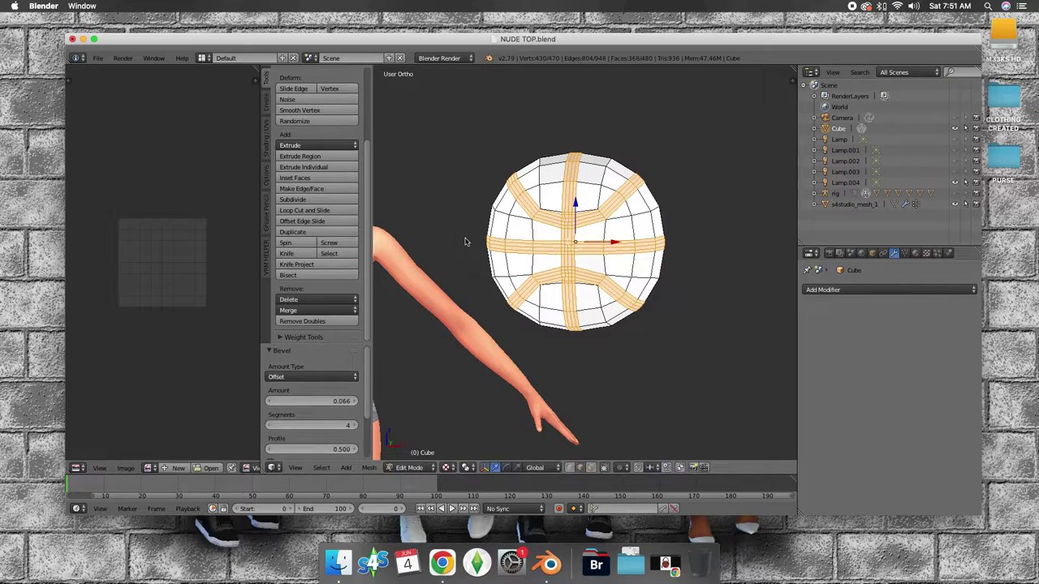
Step: Orbit to inspect the wide bevelled seam bands, then bring up the Select menu
{"action": "scroll", "coordinate": [359, 395], "scroll_direction": "down", "scroll_amount": 2}
{"action": "scroll", "coordinate": [359, 410], "scroll_direction": "down", "scroll_amount": 3}
{"action": "scroll", "coordinate": [359, 410], "scroll_direction": "up", "scroll_amount": 5}
{"action": "middle_click_drag", "start_coordinate": [519, 321], "coordinate": [521, 315]}
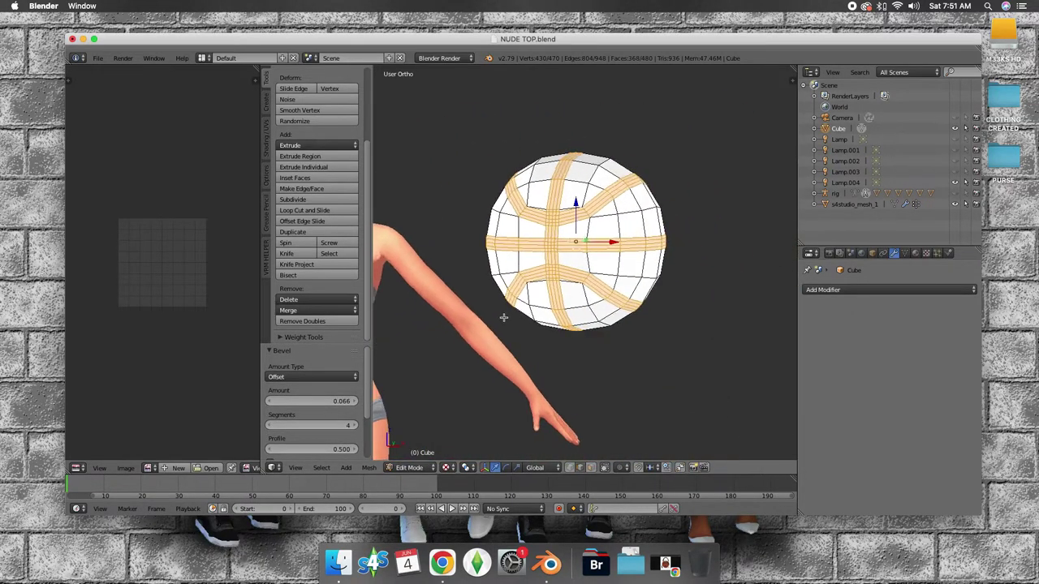
{"action": "left_click", "coordinate": [369, 468]}
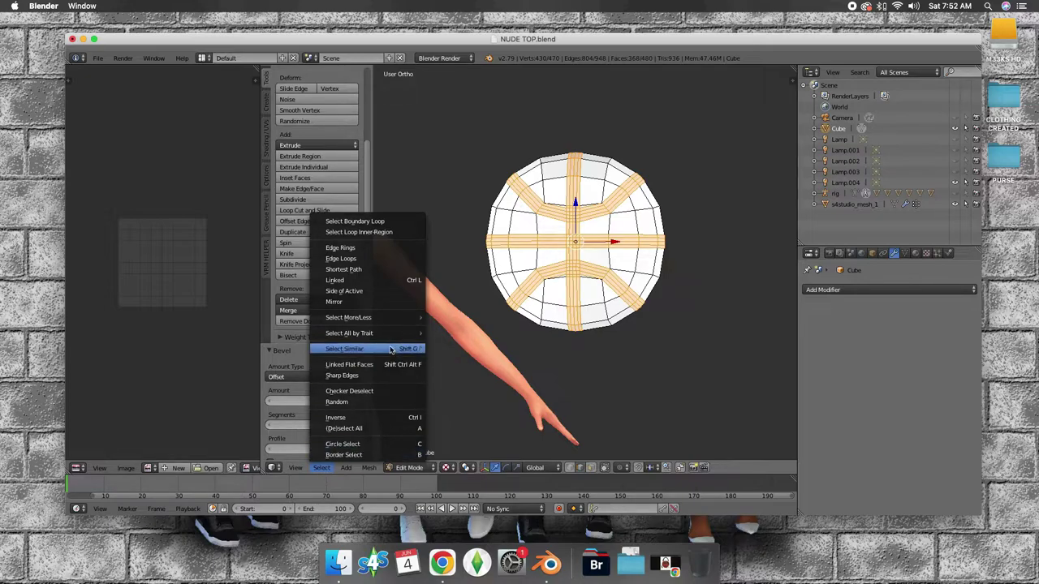
{"action": "mouse_move", "coordinate": [347, 317]}
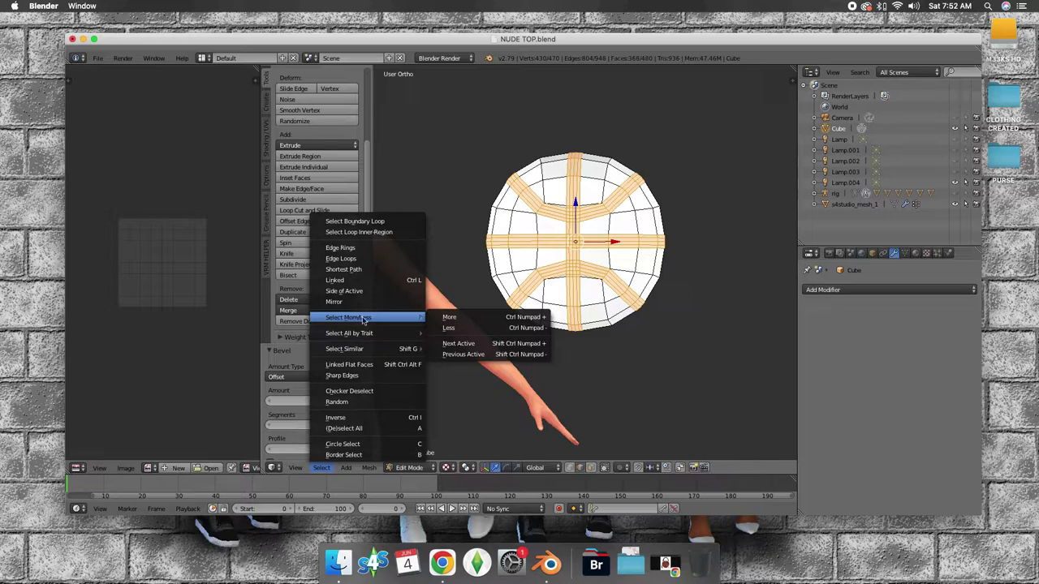
Step: Shrink the seam selection by one step and look over the sphere
{"action": "left_click", "coordinate": [447, 330]}
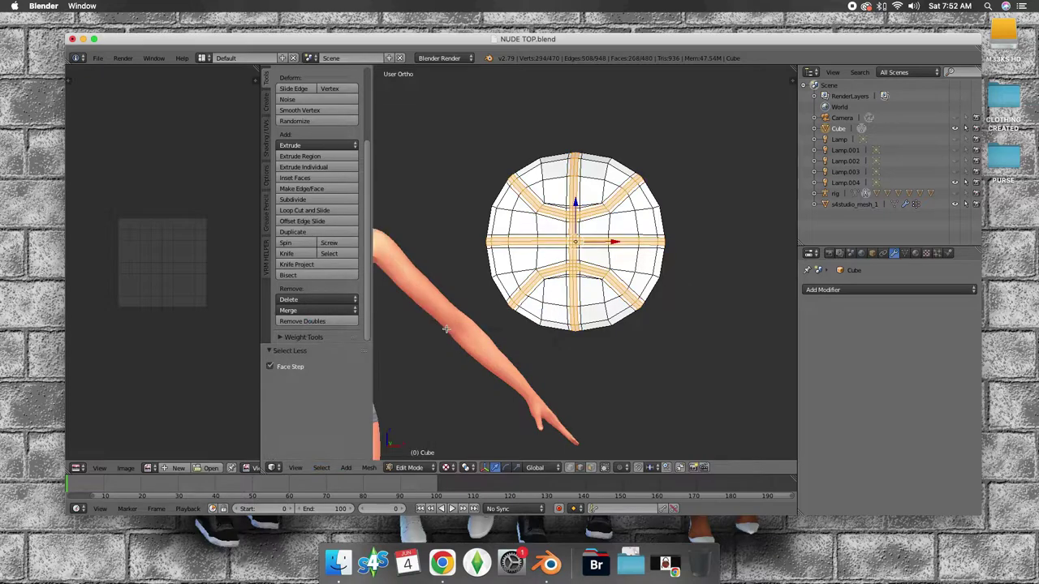
{"action": "middle_click_drag", "start_coordinate": [518, 345], "coordinate": [527, 365]}
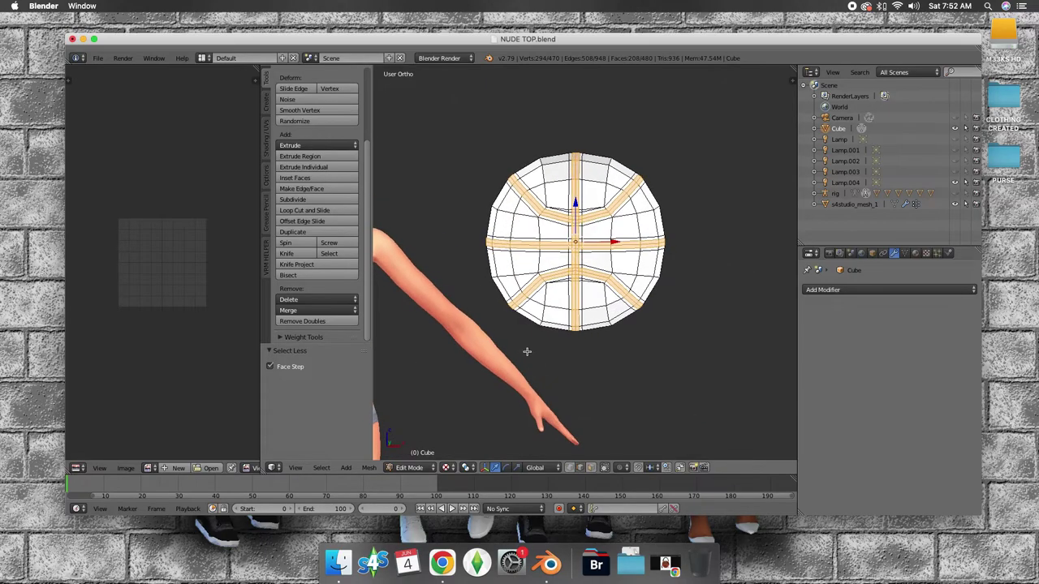
{"action": "scroll", "coordinate": [527, 361], "scroll_direction": "up", "scroll_amount": 4}
{"action": "scroll", "coordinate": [528, 352], "scroll_direction": "up", "scroll_amount": 1}
{"action": "scroll", "coordinate": [525, 351], "scroll_direction": "down", "scroll_amount": 2}
{"action": "middle_click_drag", "start_coordinate": [525, 351], "coordinate": [498, 384]}
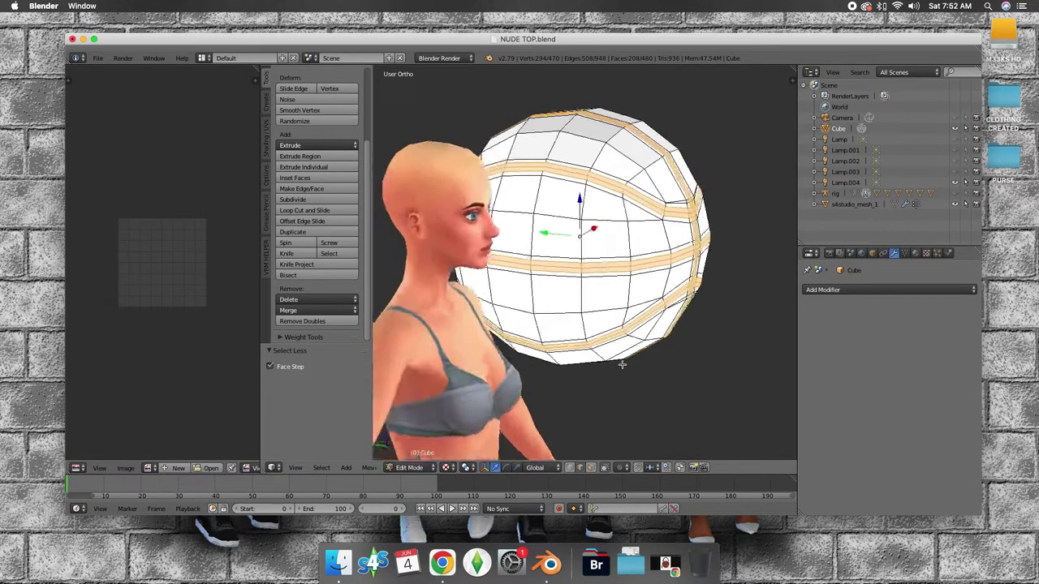
Step: In Left view, scale the selected seam strips to 0.955
{"action": "left_click", "coordinate": [296, 468]}
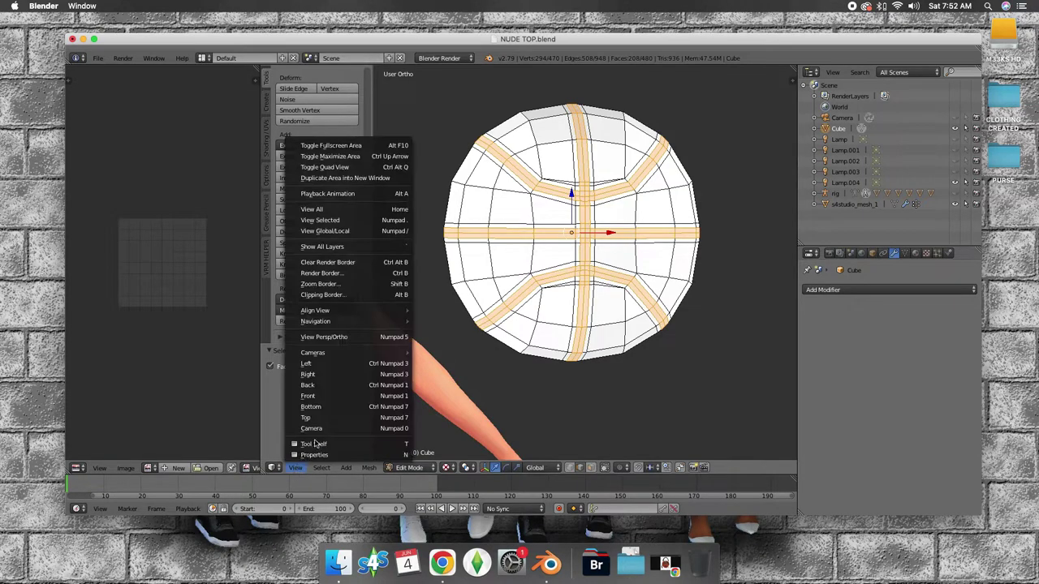
{"action": "left_click", "coordinate": [347, 365]}
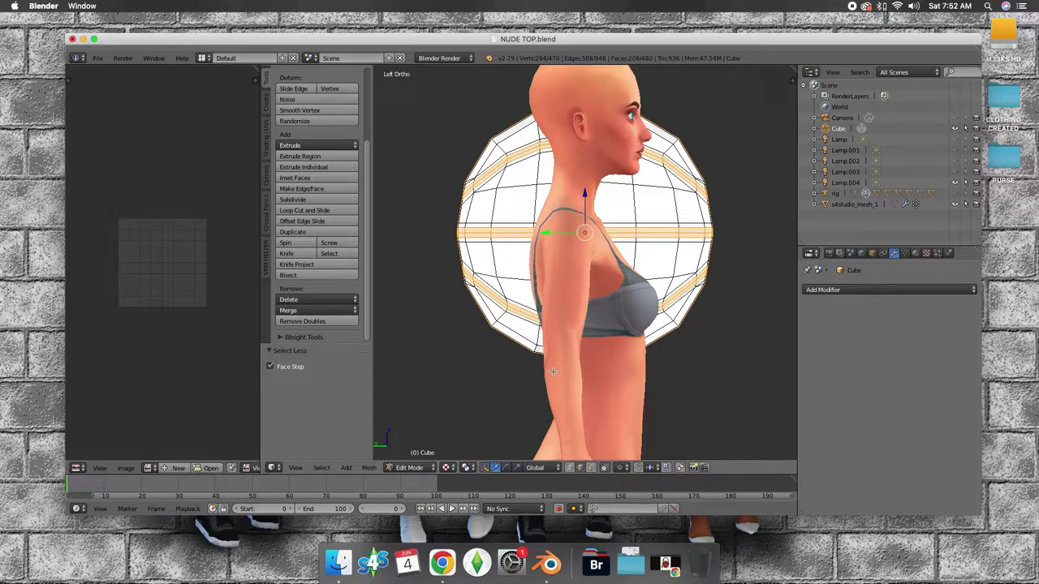
{"action": "key", "text": "s"}
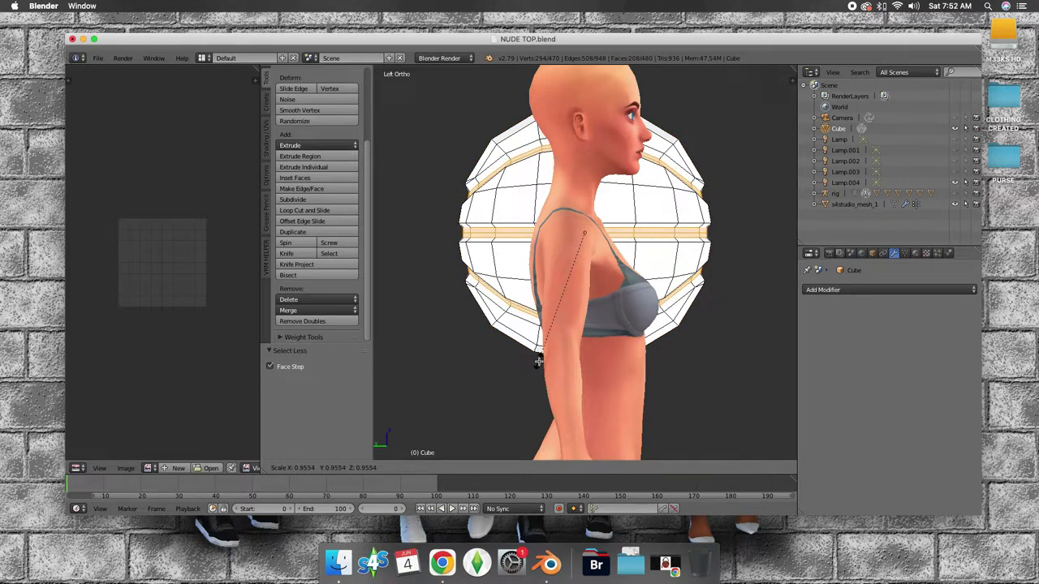
{"action": "left_click", "coordinate": [538, 362]}
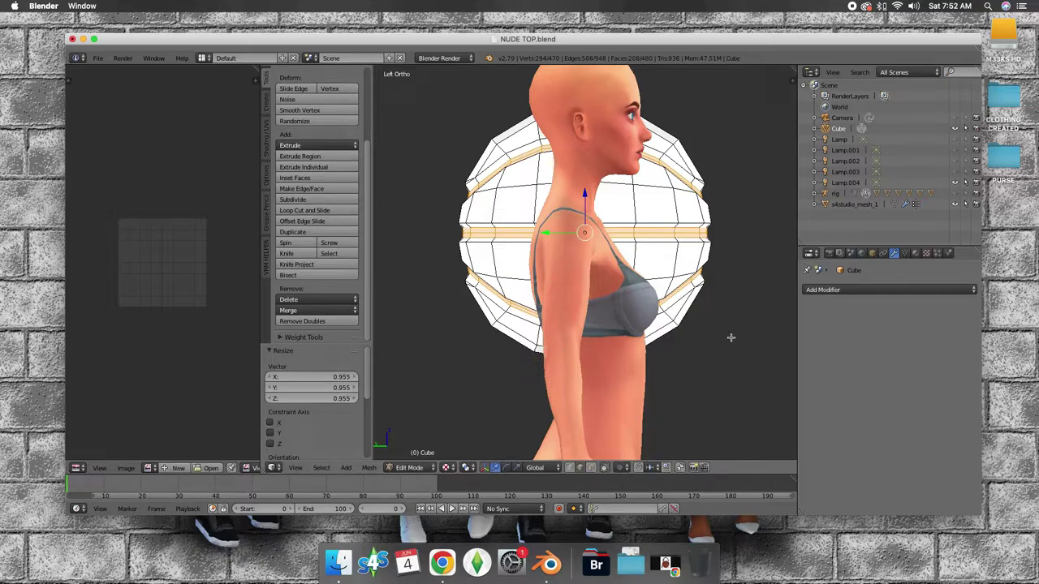
{"action": "mouse_move", "coordinate": [729, 336]}
{"action": "middle_mouse_down"}
{"action": "mouse_move", "coordinate": [591, 336]}
{"action": "mouse_move", "coordinate": [590, 349]}
{"action": "mouse_move", "coordinate": [616, 290]}
{"action": "mouse_move", "coordinate": [615, 313]}
{"action": "mouse_move", "coordinate": [515, 355]}
{"action": "mouse_move", "coordinate": [625, 333]}
{"action": "middle_mouse_up"}
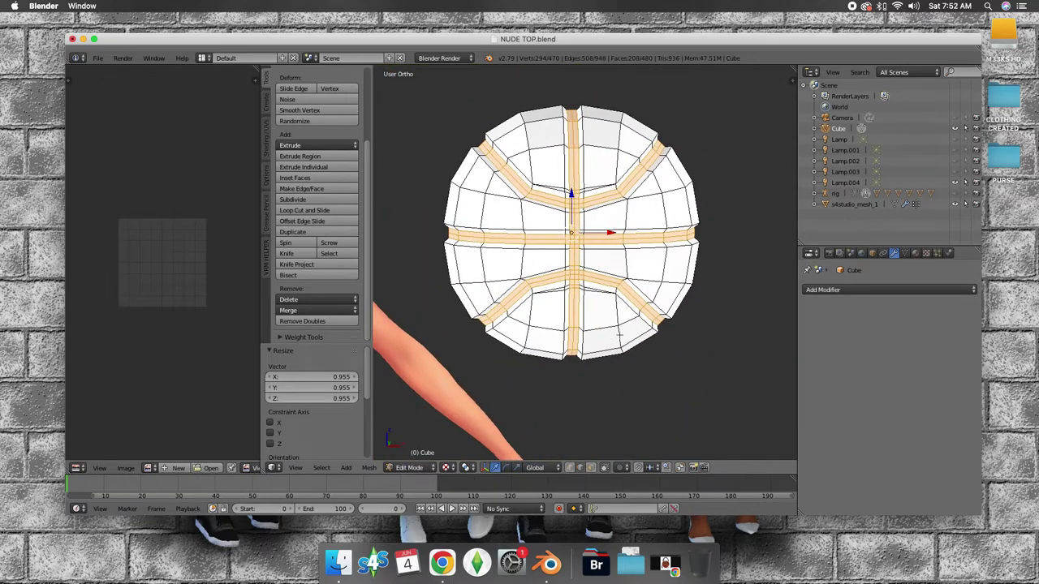
Step: Add a new black diffuse material slot and assign it to the seam strips
{"action": "left_click", "coordinate": [916, 253]}
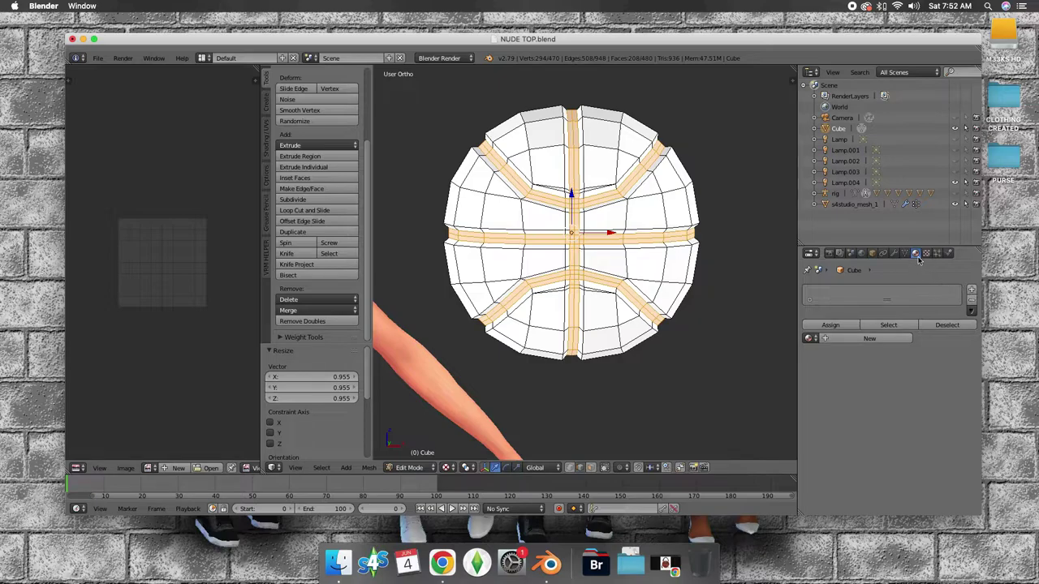
{"action": "left_click", "coordinate": [971, 290]}
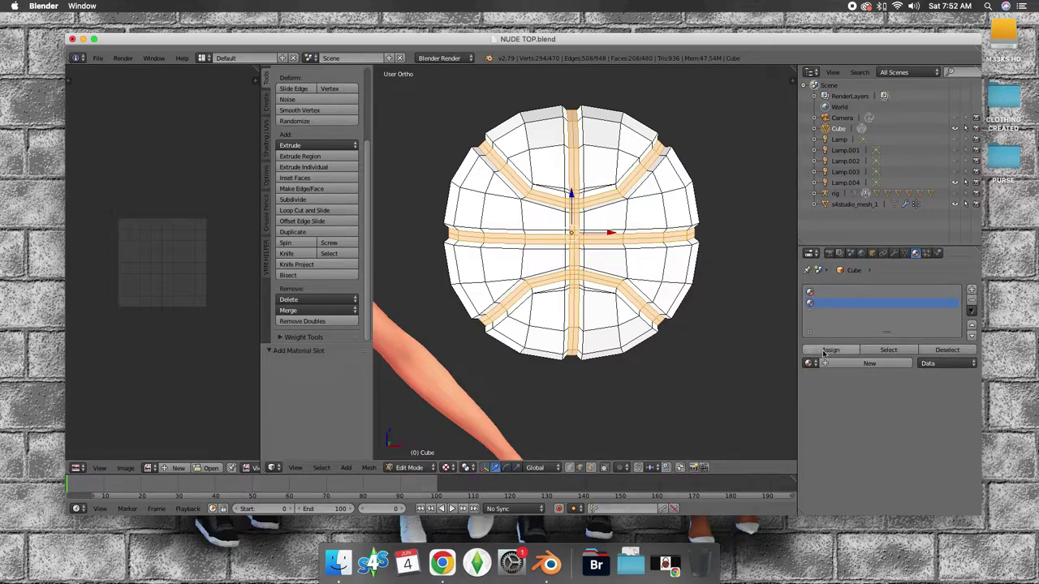
{"action": "left_click", "coordinate": [856, 363]}
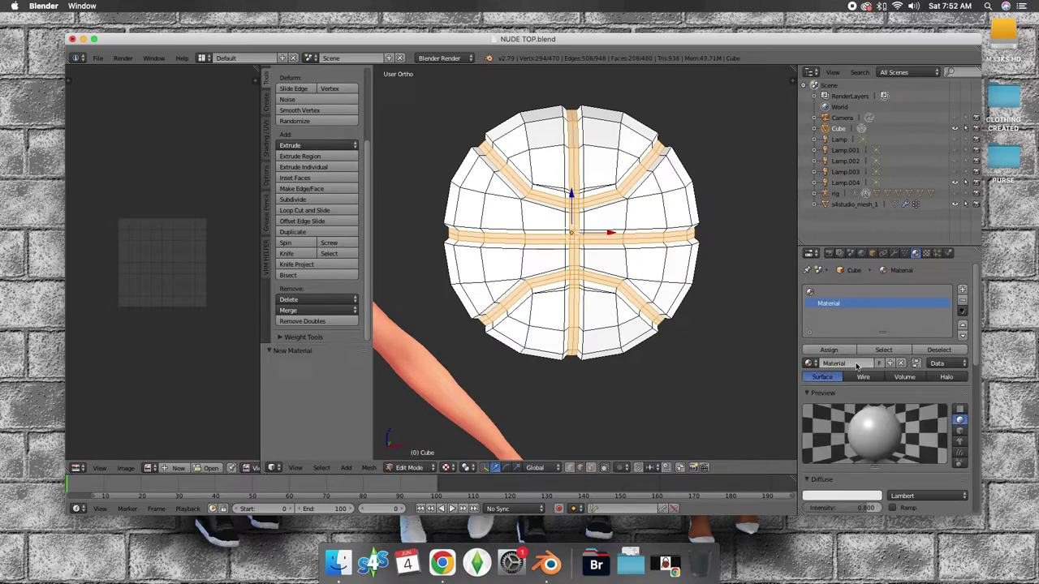
{"action": "left_click", "coordinate": [851, 496]}
{"action": "left_click_drag", "start_coordinate": [873, 398], "coordinate": [872, 430]}
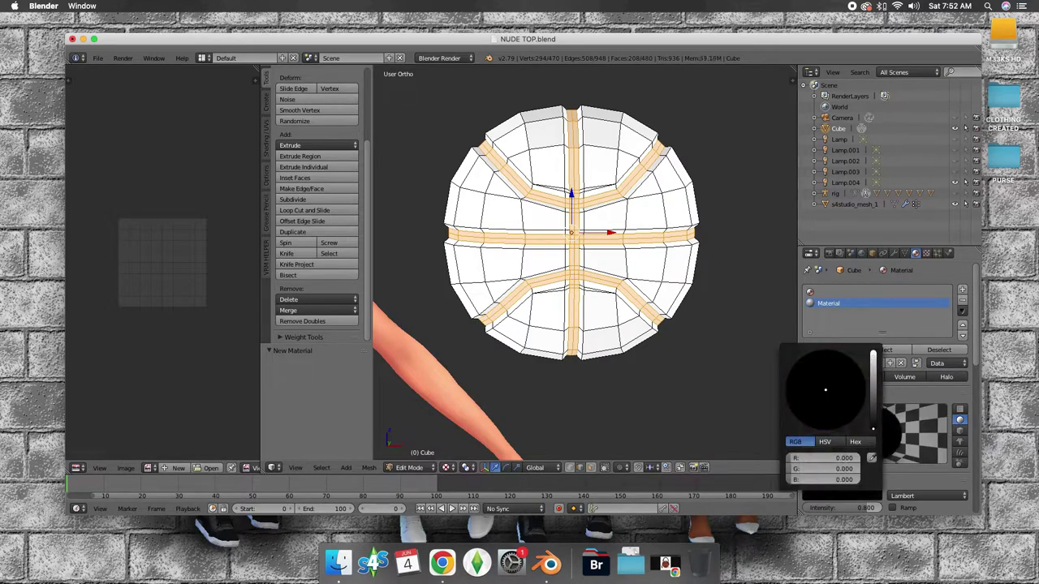
{"action": "left_click", "coordinate": [838, 350]}
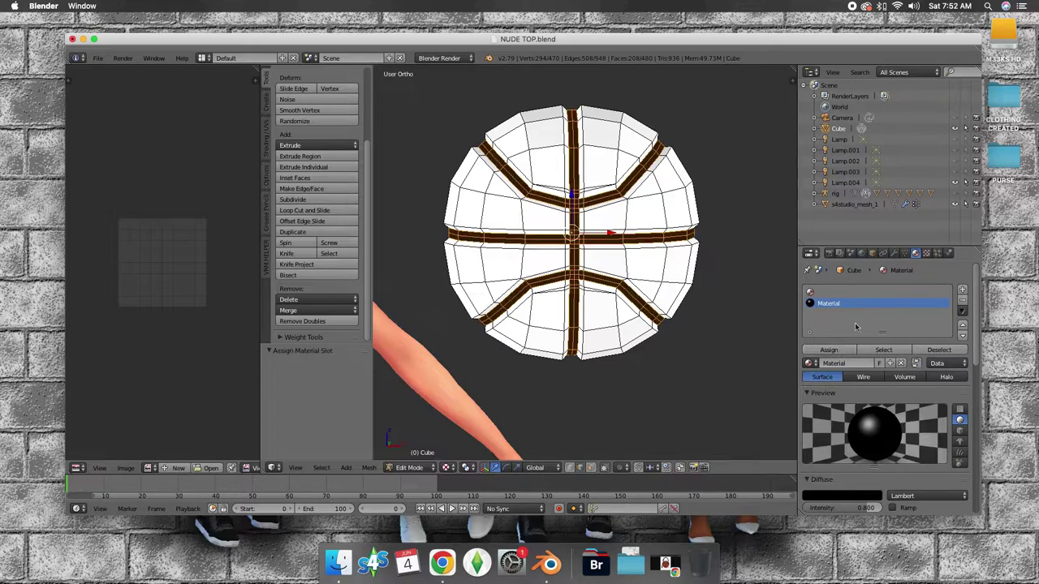
Step: Create a second material, Material.001, in the top slot and return to Object Mode
{"action": "left_click", "coordinate": [821, 294]}
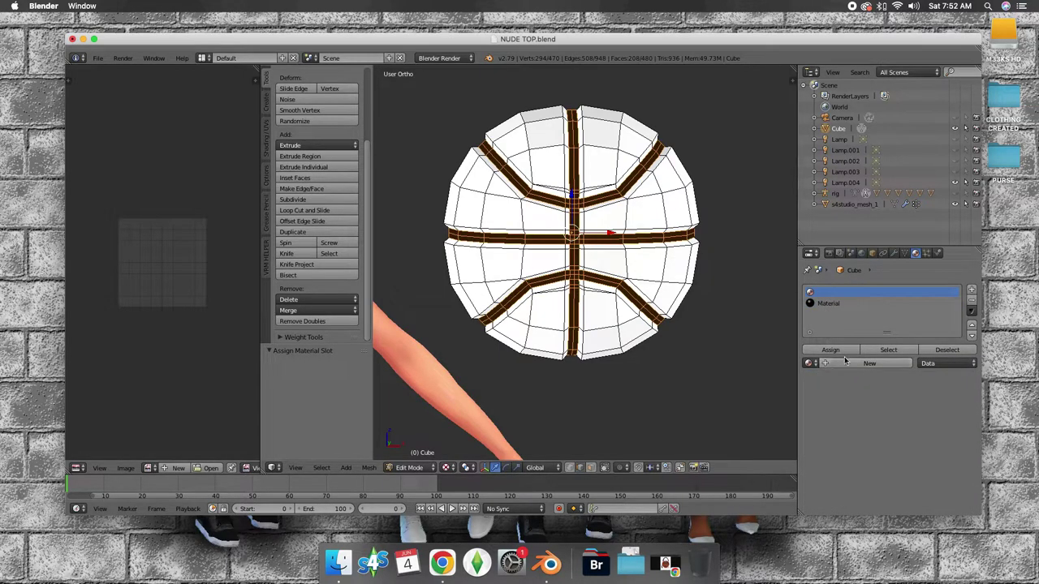
{"action": "left_click", "coordinate": [867, 365]}
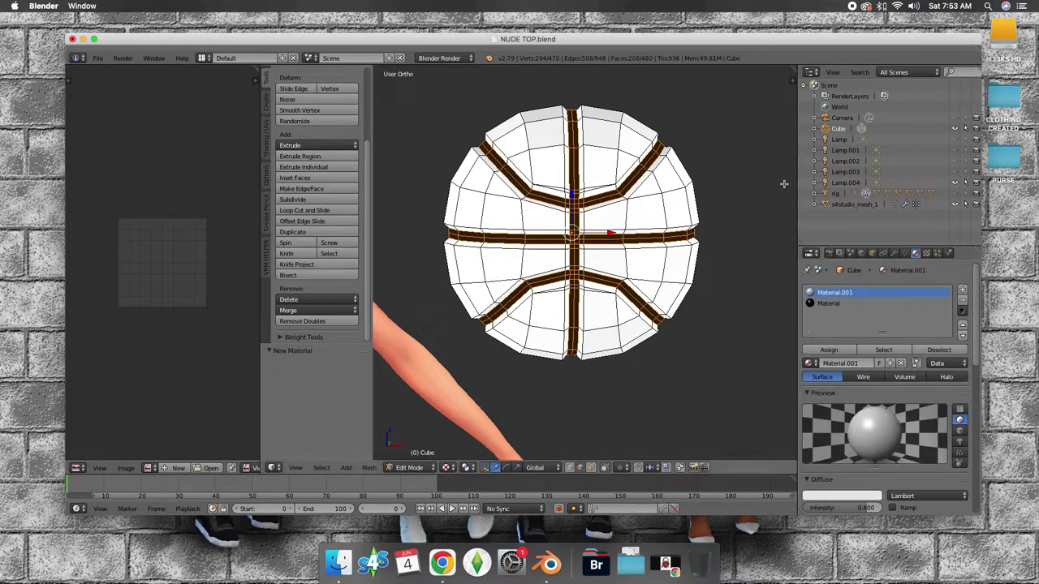
{"action": "mouse_move", "coordinate": [712, 186]}
{"action": "middle_mouse_down"}
{"action": "mouse_move", "coordinate": [594, 196]}
{"action": "mouse_move", "coordinate": [450, 404]}
{"action": "middle_mouse_up"}
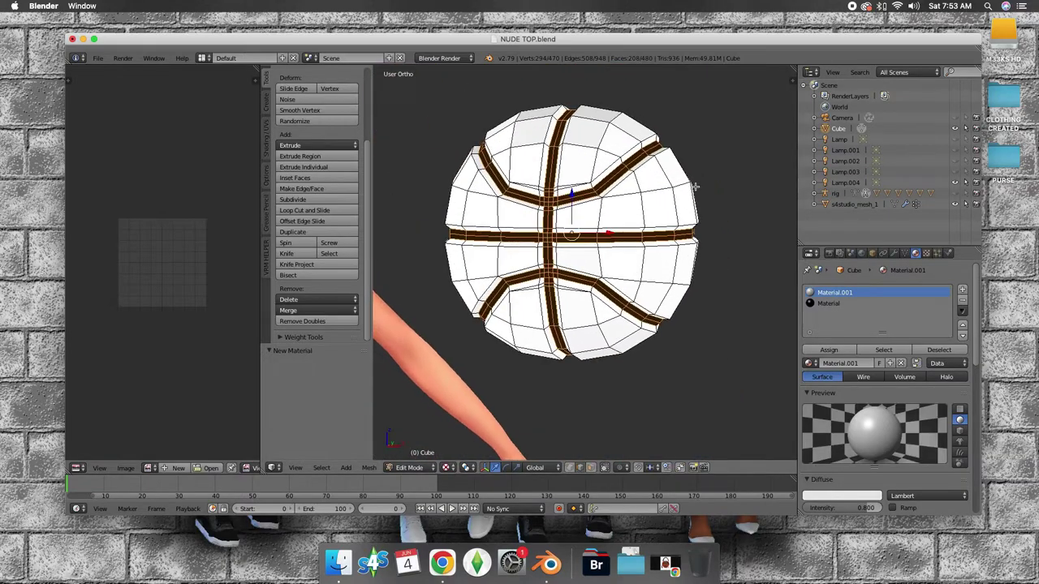
{"action": "left_click", "coordinate": [409, 467]}
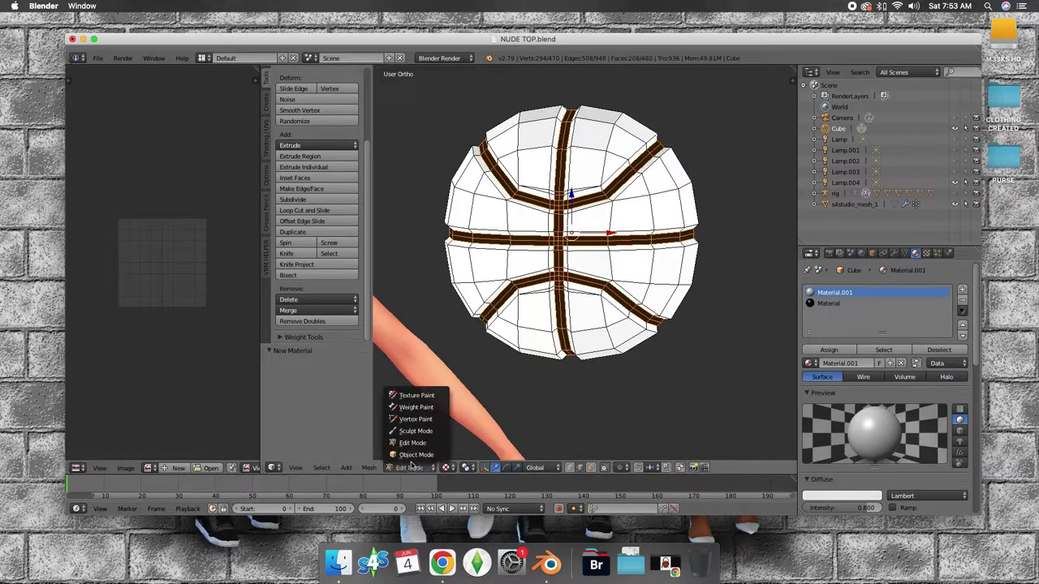
{"action": "left_click", "coordinate": [405, 456]}
{"action": "mouse_move", "coordinate": [471, 407]}
{"action": "middle_mouse_down"}
{"action": "mouse_move", "coordinate": [621, 294]}
{"action": "mouse_move", "coordinate": [546, 297]}
{"action": "mouse_move", "coordinate": [534, 339]}
{"action": "mouse_move", "coordinate": [622, 349]}
{"action": "mouse_move", "coordinate": [540, 343]}
{"action": "middle_mouse_up"}
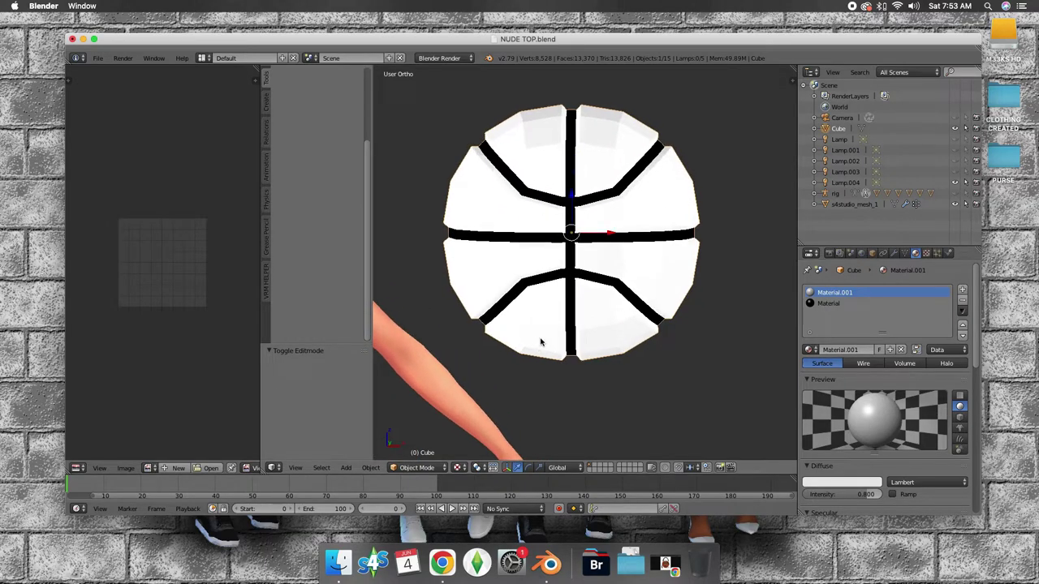
Step: Enter Edit Mode on the ball and select its entire mesh
{"action": "left_click", "coordinate": [370, 469]}
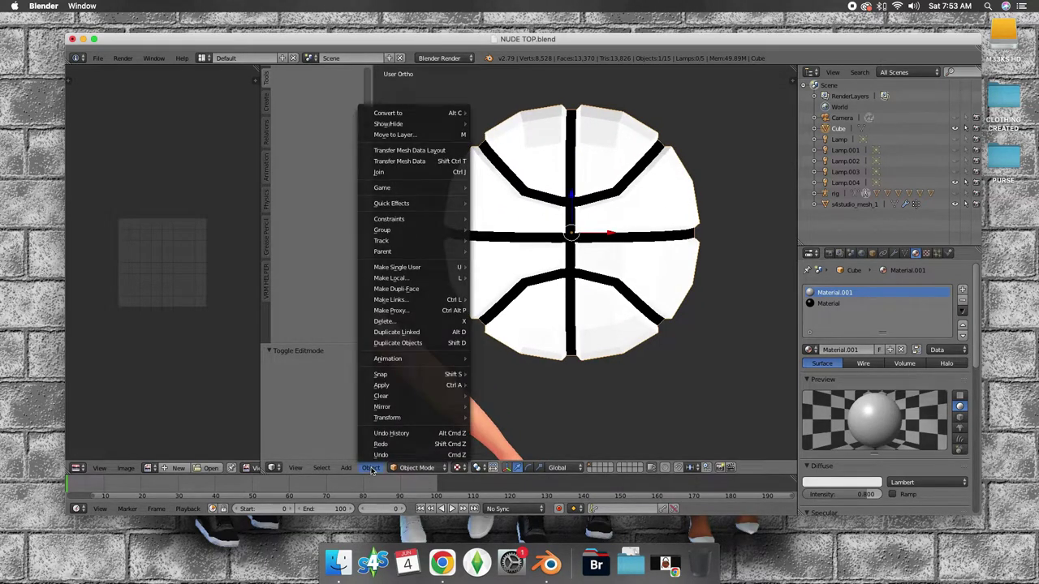
{"action": "left_click", "coordinate": [413, 470]}
{"action": "left_click", "coordinate": [416, 468]}
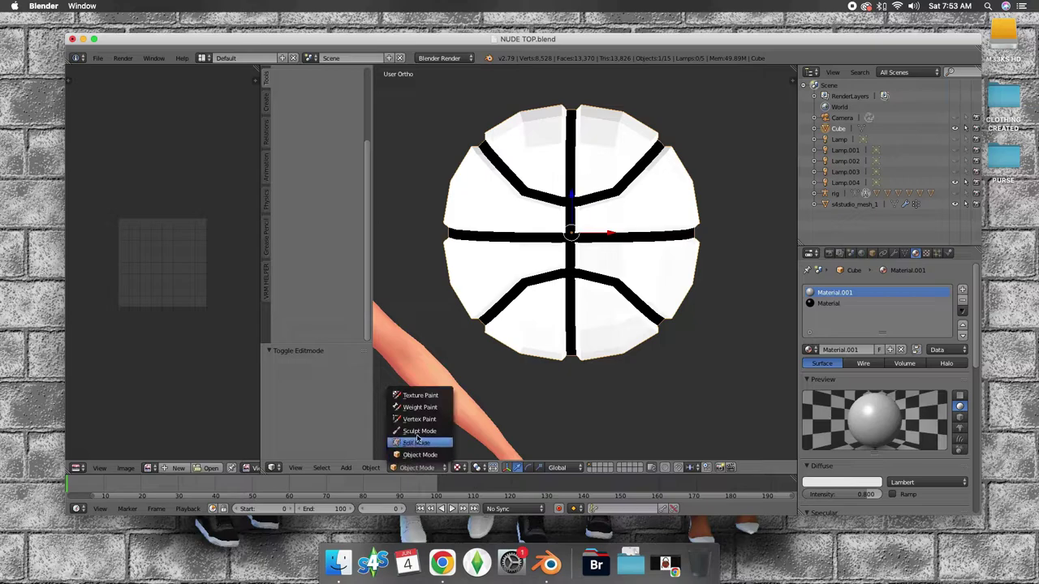
{"action": "left_click", "coordinate": [415, 443]}
{"action": "key", "text": "a"}
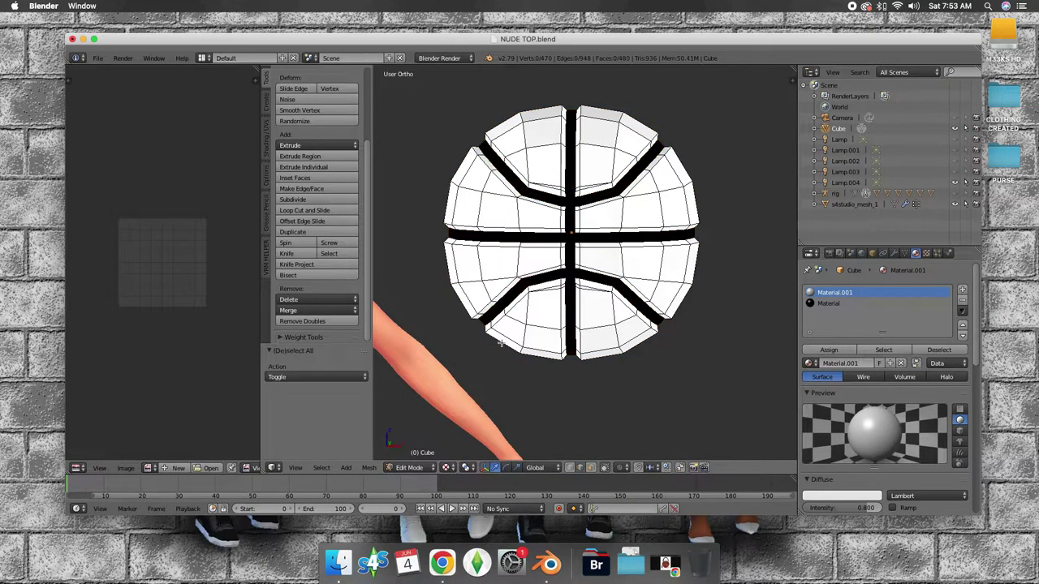
{"action": "key", "text": "a"}
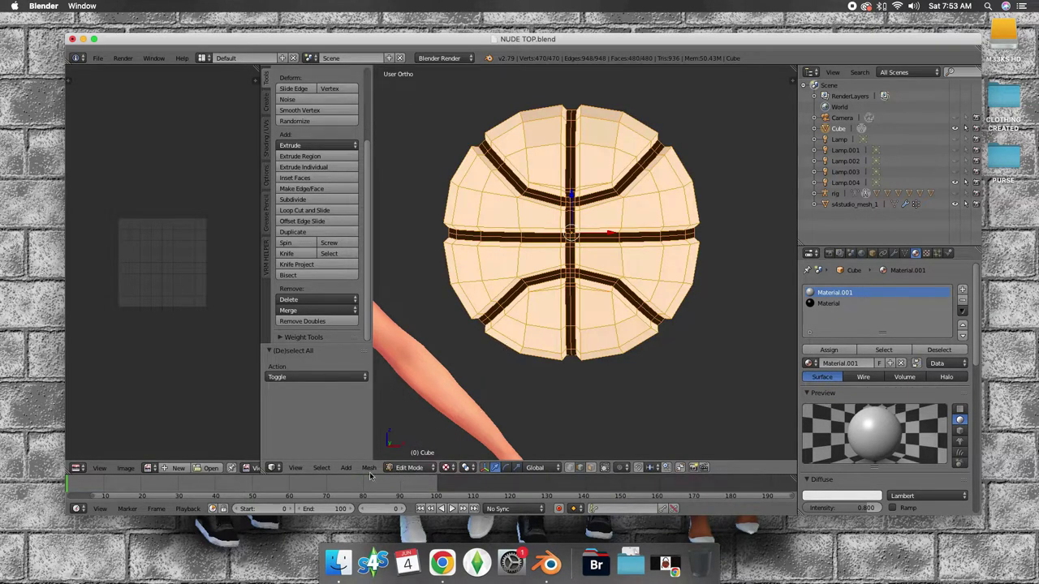
Step: Shade all the ball's faces smooth, return to Object Mode, and reselect the ball
{"action": "left_click", "coordinate": [369, 468]}
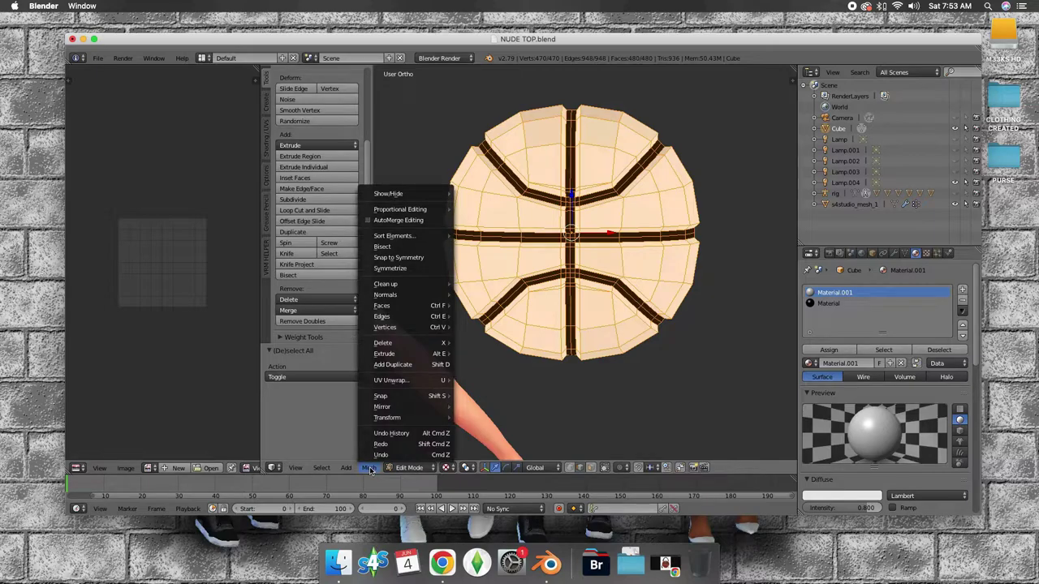
{"action": "left_click", "coordinate": [370, 469]}
{"action": "left_click", "coordinate": [370, 469]}
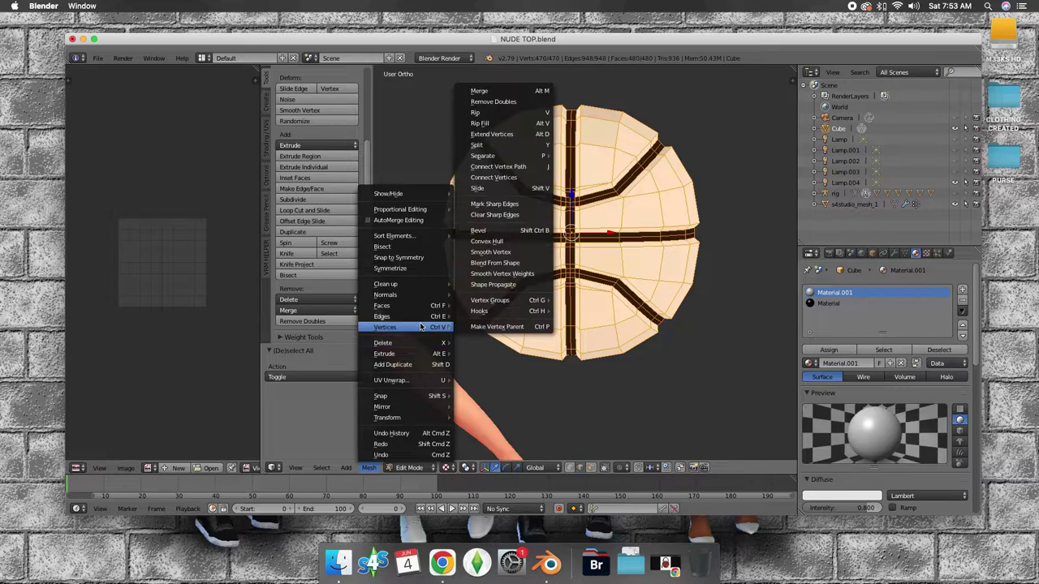
{"action": "mouse_move", "coordinate": [404, 305]}
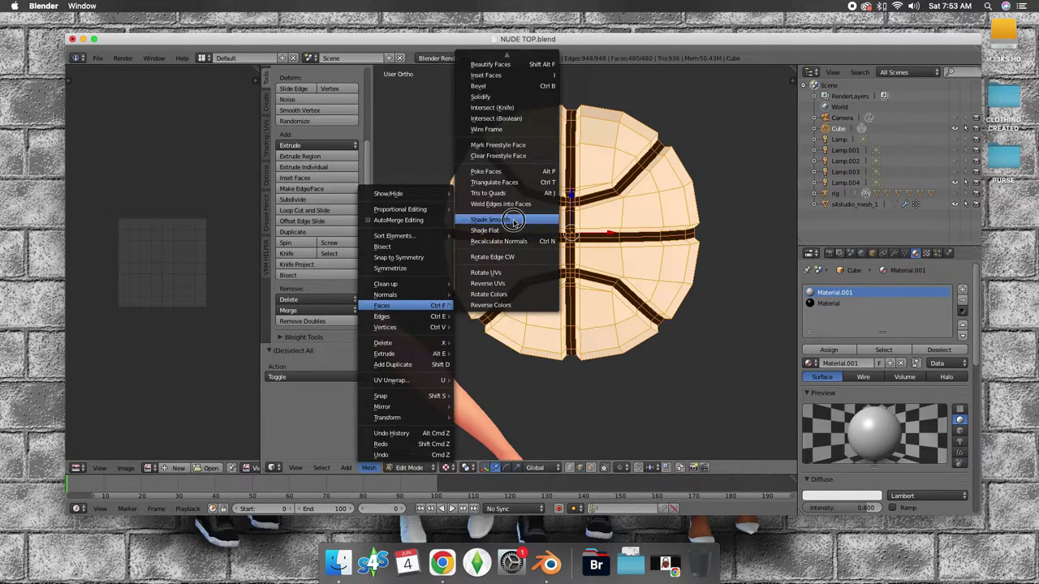
{"action": "left_click", "coordinate": [490, 219]}
{"action": "left_click", "coordinate": [844, 183]}
{"action": "mouse_move", "coordinate": [520, 252]}
{"action": "middle_mouse_down"}
{"action": "mouse_move", "coordinate": [440, 253]}
{"action": "mouse_move", "coordinate": [435, 220]}
{"action": "mouse_move", "coordinate": [540, 215]}
{"action": "mouse_move", "coordinate": [678, 240]}
{"action": "middle_mouse_up"}
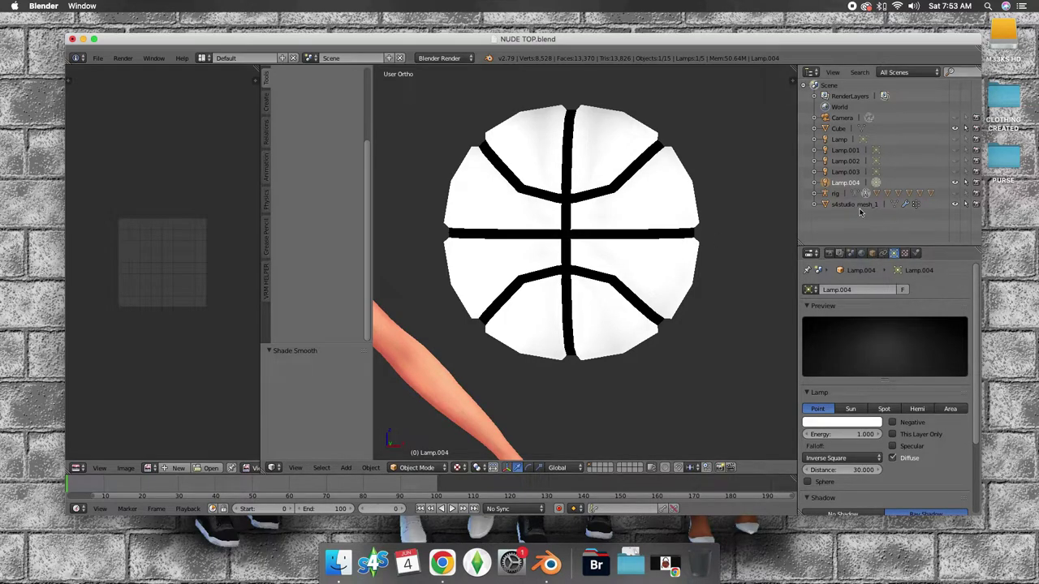
{"action": "left_click", "coordinate": [841, 129]}
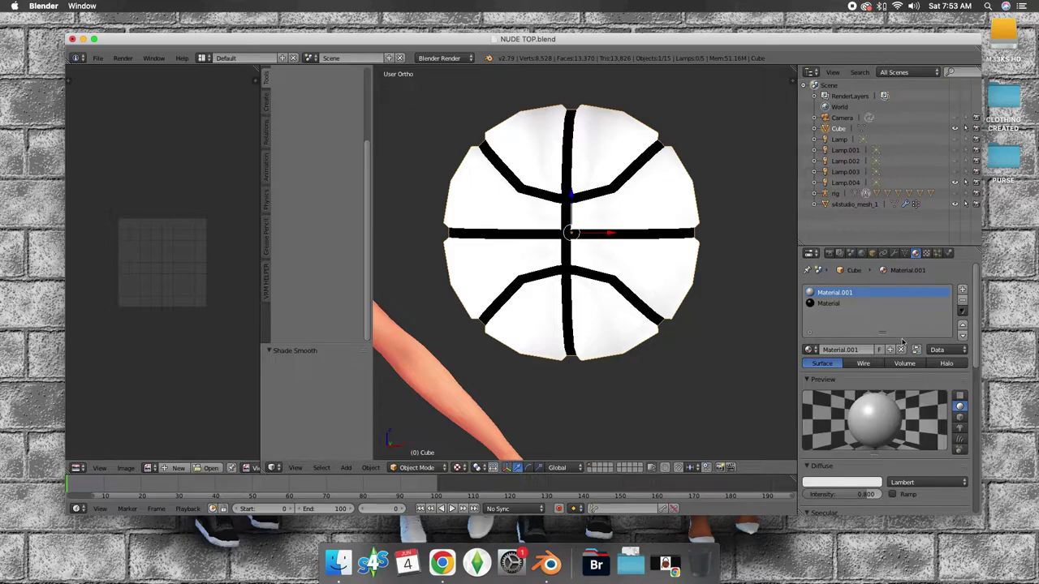
{"action": "left_click", "coordinate": [896, 254]}
{"action": "left_click", "coordinate": [866, 292]}
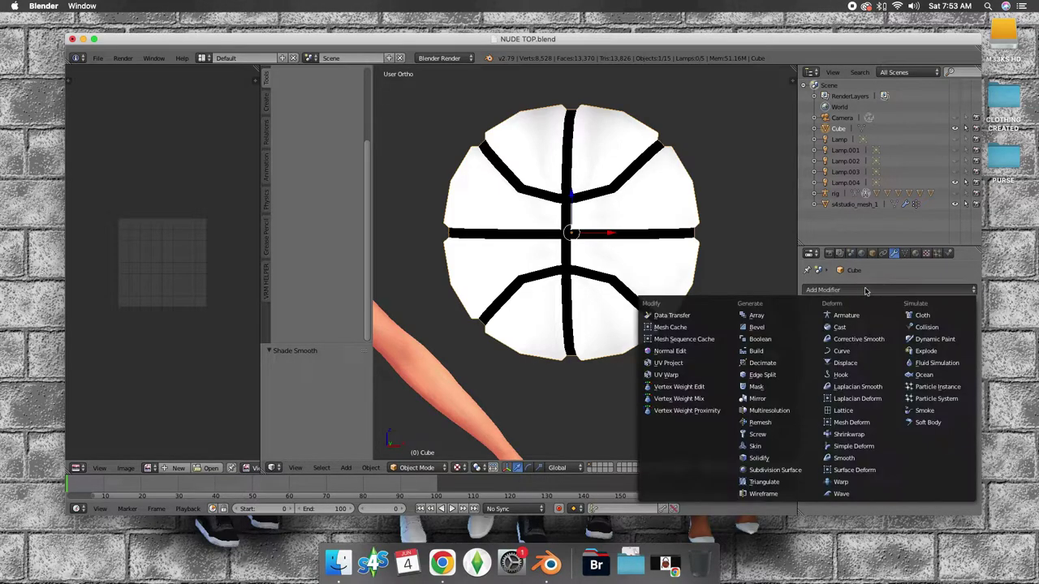
Step: Add a Subdivision Surface modifier, test viewport levels 2 and 1, and apply it
{"action": "left_click", "coordinate": [768, 472]}
{"action": "mouse_move", "coordinate": [658, 355]}
{"action": "middle_mouse_down"}
{"action": "mouse_move", "coordinate": [430, 360]}
{"action": "mouse_move", "coordinate": [536, 356]}
{"action": "mouse_move", "coordinate": [712, 320]}
{"action": "mouse_move", "coordinate": [656, 336]}
{"action": "mouse_move", "coordinate": [708, 349]}
{"action": "middle_mouse_up"}
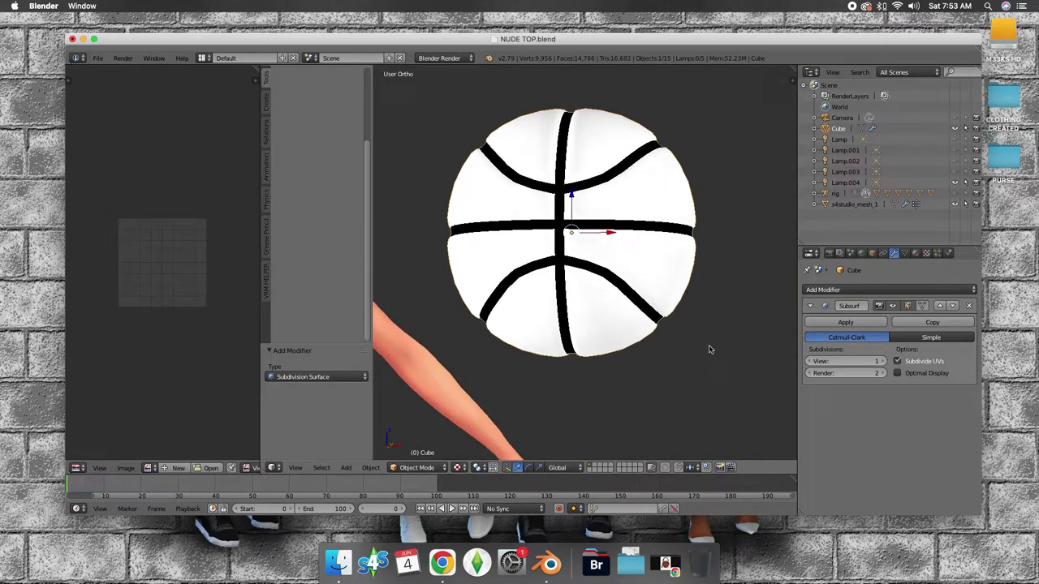
{"action": "left_click", "coordinate": [885, 363]}
{"action": "mouse_move", "coordinate": [607, 286]}
{"action": "middle_mouse_down"}
{"action": "mouse_move", "coordinate": [420, 295]}
{"action": "mouse_move", "coordinate": [622, 297]}
{"action": "mouse_move", "coordinate": [610, 294]}
{"action": "middle_mouse_up"}
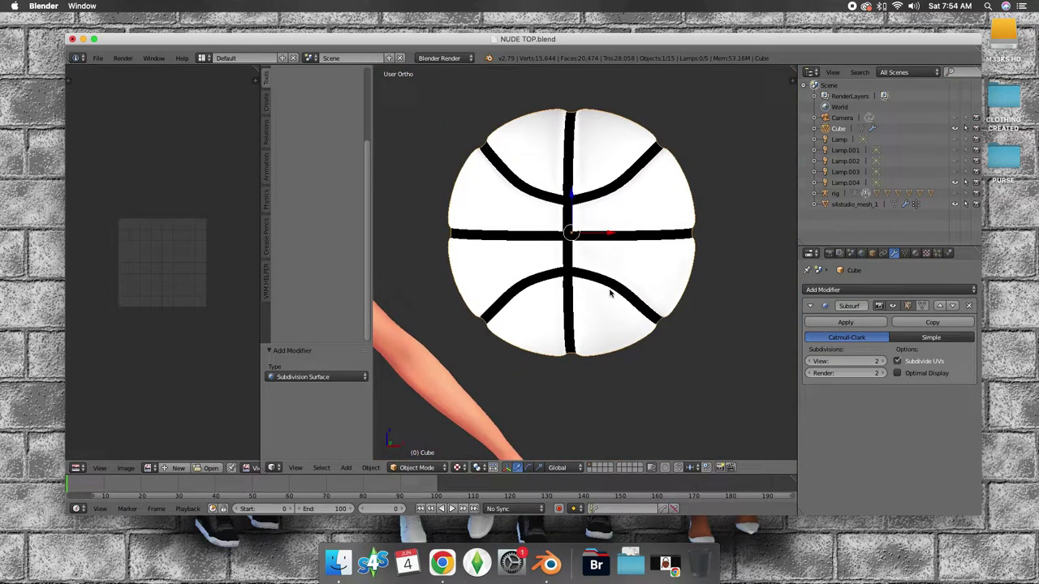
{"action": "mouse_move", "coordinate": [744, 301]}
{"action": "middle_mouse_down"}
{"action": "mouse_move", "coordinate": [547, 297]}
{"action": "mouse_move", "coordinate": [733, 297]}
{"action": "middle_mouse_up"}
{"action": "left_click", "coordinate": [814, 361]}
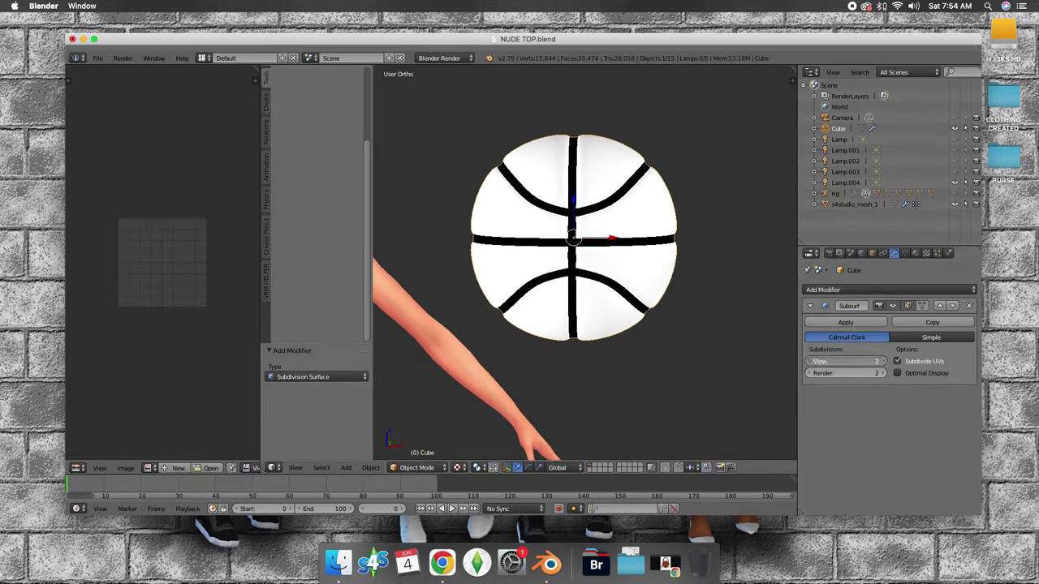
{"action": "mouse_move", "coordinate": [702, 325]}
{"action": "middle_mouse_down"}
{"action": "mouse_move", "coordinate": [489, 323]}
{"action": "mouse_move", "coordinate": [674, 314]}
{"action": "middle_mouse_up"}
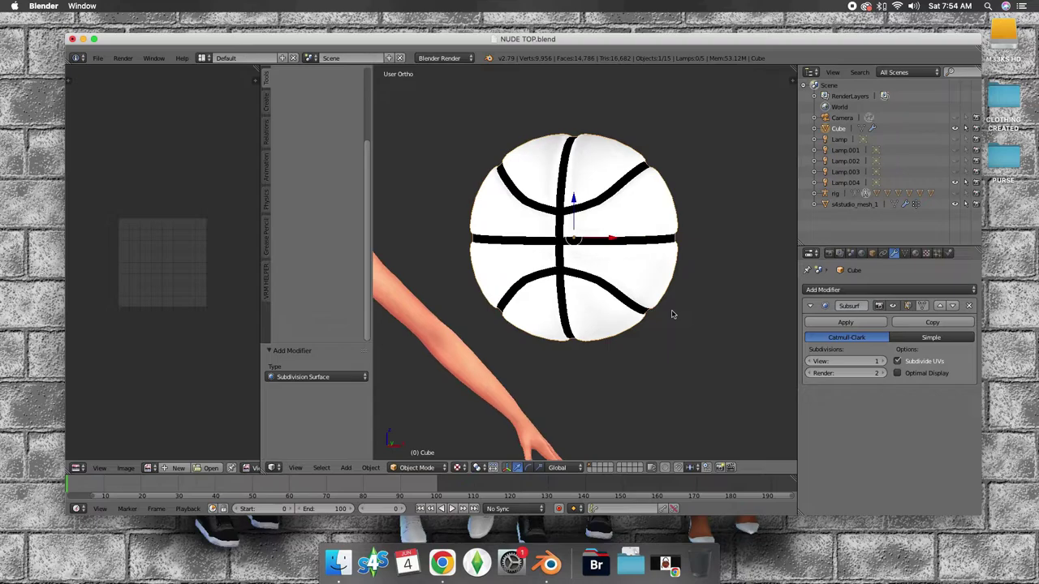
{"action": "left_click", "coordinate": [864, 323]}
Step: Enter Edit Mode to view the denser ball, then reselect the ball in the Outliner
{"action": "left_click", "coordinate": [415, 467]}
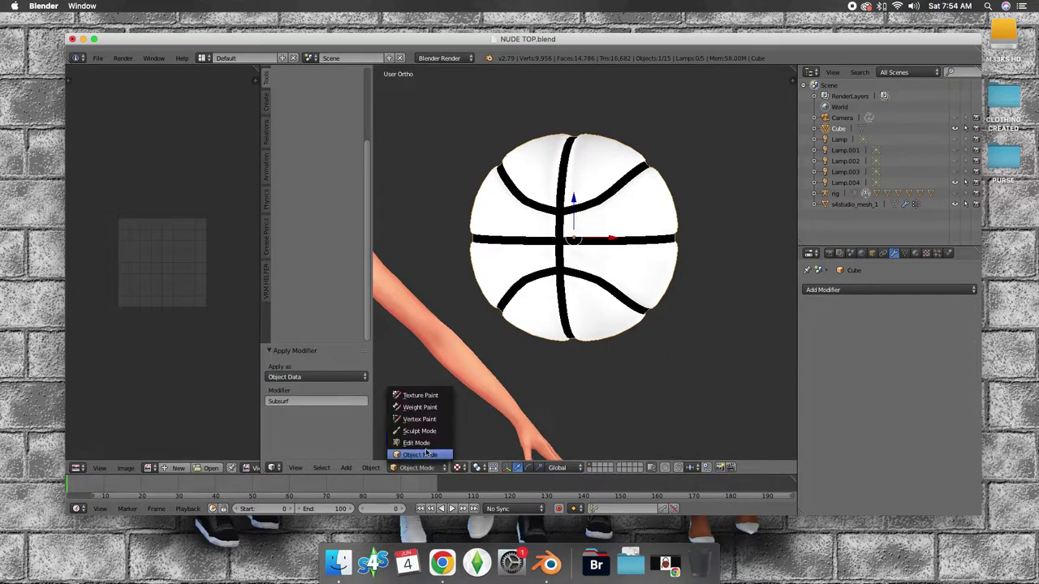
{"action": "left_click", "coordinate": [424, 442]}
{"action": "scroll", "coordinate": [528, 398], "scroll_direction": "up", "scroll_amount": 2}
{"action": "scroll", "coordinate": [529, 397], "scroll_direction": "up", "scroll_amount": 2}
{"action": "scroll", "coordinate": [529, 398], "scroll_direction": "down", "scroll_amount": 4}
{"action": "mouse_move", "coordinate": [541, 399]}
{"action": "middle_mouse_down"}
{"action": "mouse_move", "coordinate": [564, 382]}
{"action": "mouse_move", "coordinate": [535, 394]}
{"action": "middle_mouse_up"}
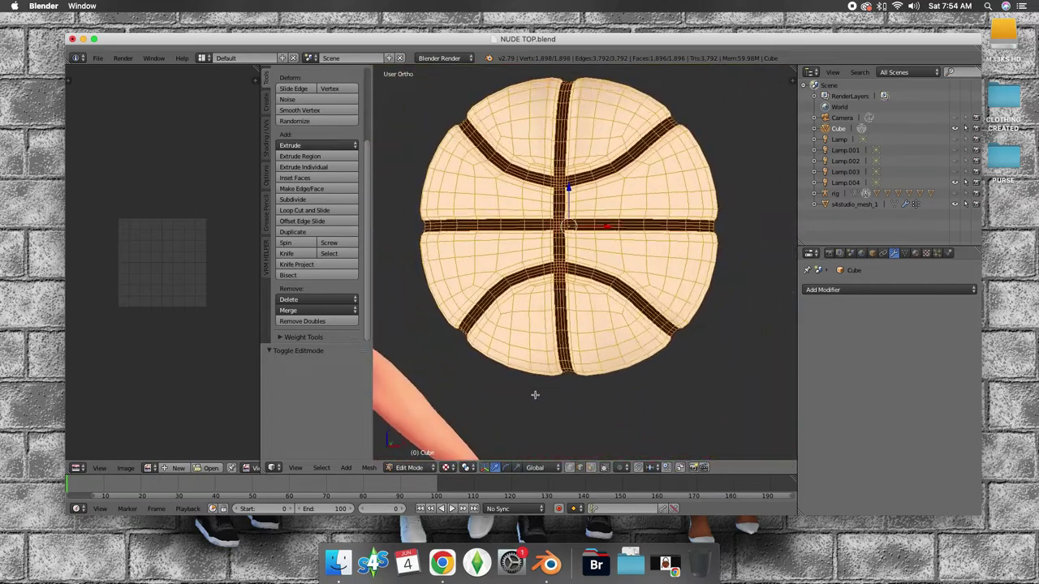
{"action": "left_click", "coordinate": [854, 205]}
{"action": "mouse_move", "coordinate": [730, 252]}
{"action": "middle_mouse_down"}
{"action": "mouse_move", "coordinate": [570, 260]}
{"action": "mouse_move", "coordinate": [670, 267]}
{"action": "mouse_move", "coordinate": [805, 244]}
{"action": "middle_mouse_up"}
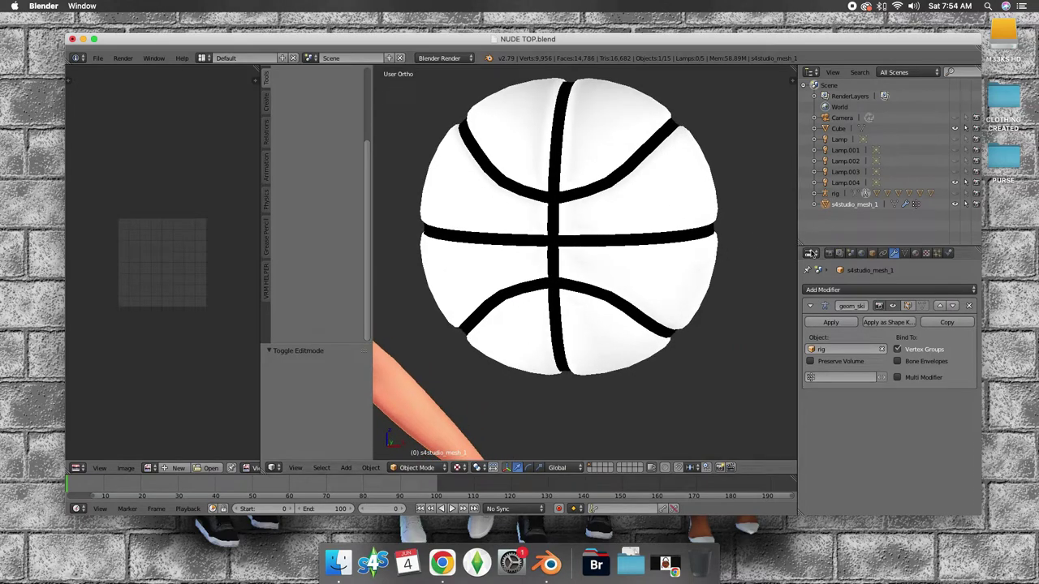
{"action": "left_click", "coordinate": [844, 130]}
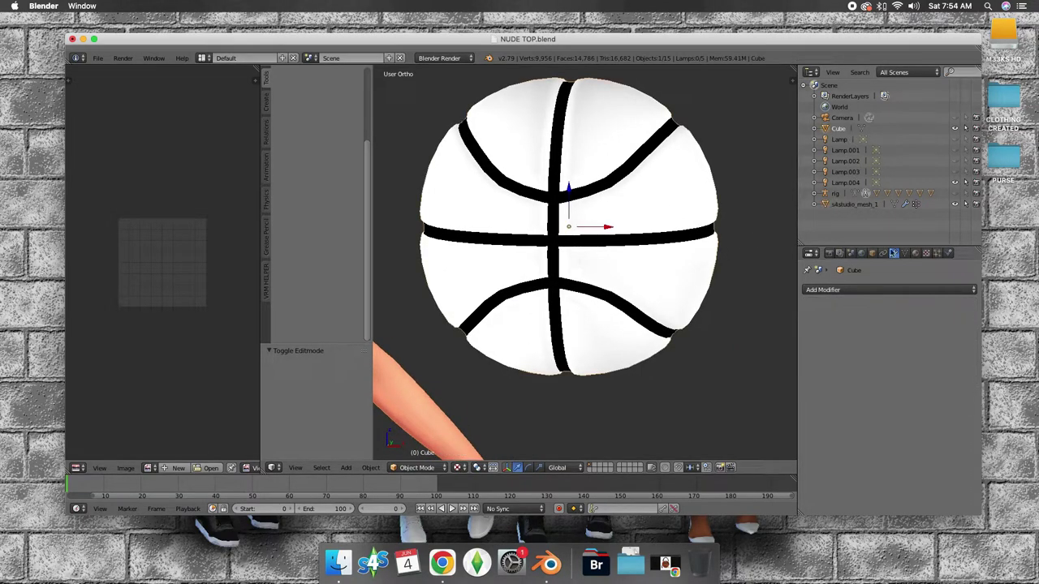
Step: Colour the ball's base material orange (R 0.8, G 0.136, B 0.019)
{"action": "left_click", "coordinate": [915, 254]}
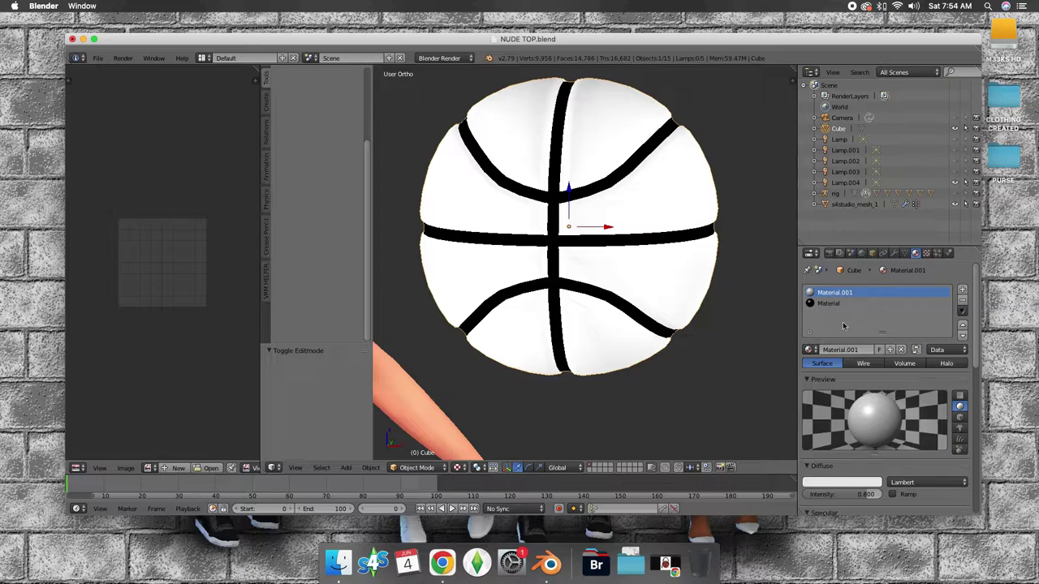
{"action": "left_click", "coordinate": [863, 483]}
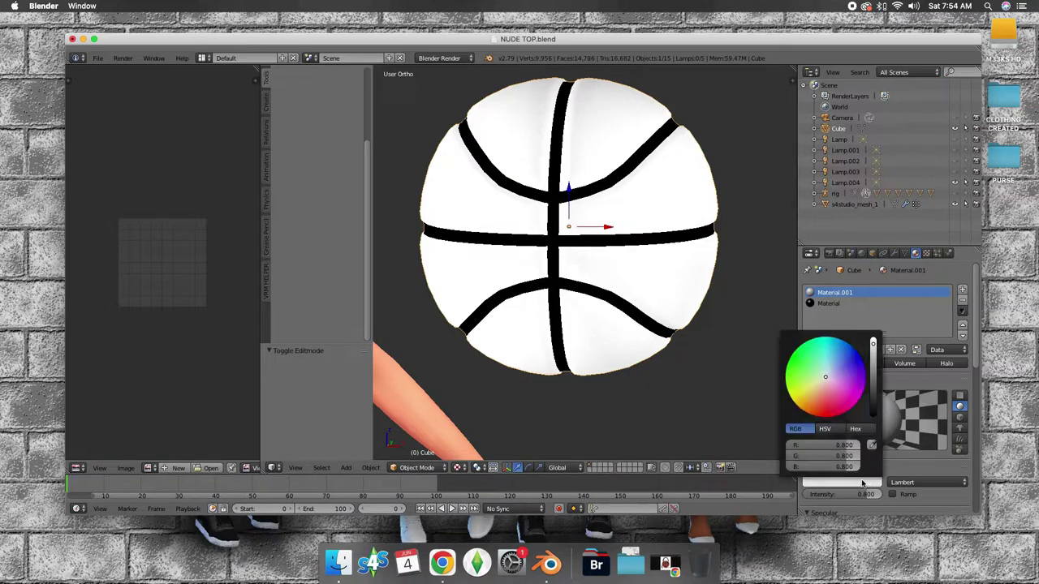
{"action": "mouse_move", "coordinate": [823, 412]}
{"action": "left_mouse_down"}
{"action": "mouse_move", "coordinate": [835, 404]}
{"action": "mouse_move", "coordinate": [813, 409]}
{"action": "left_mouse_up"}
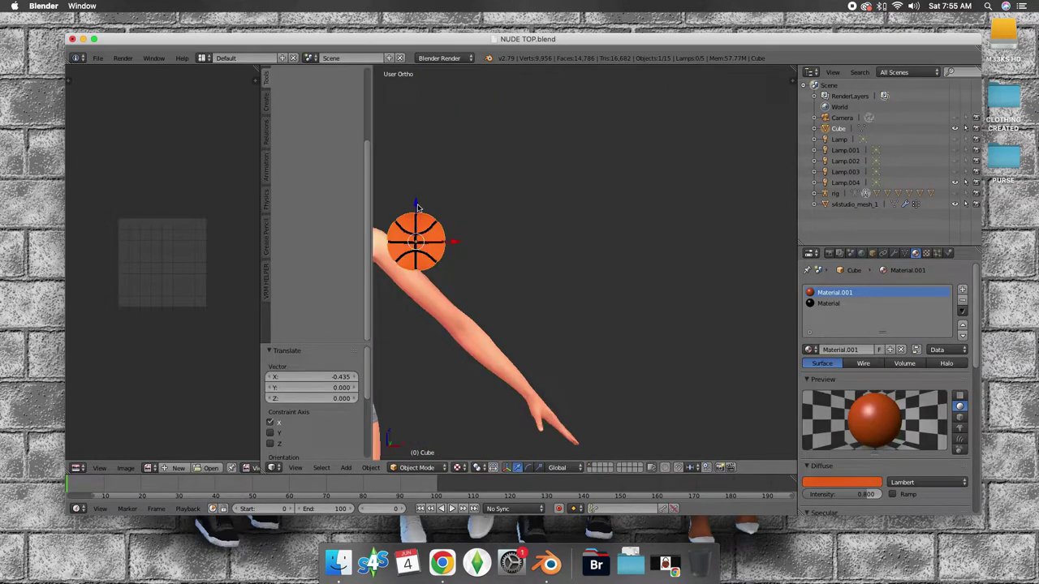
Step: Lower the ball along Z to sit beside the figure's hip, ready to scale
{"action": "left_click_drag", "start_coordinate": [417, 208], "coordinate": [414, 337]}
{"action": "mouse_move", "coordinate": [459, 304]}
{"action": "middle_mouse_down"}
{"action": "mouse_move", "coordinate": [378, 303]}
{"action": "mouse_move", "coordinate": [442, 303]}
{"action": "middle_mouse_up"}
{"action": "key", "text": "s"}
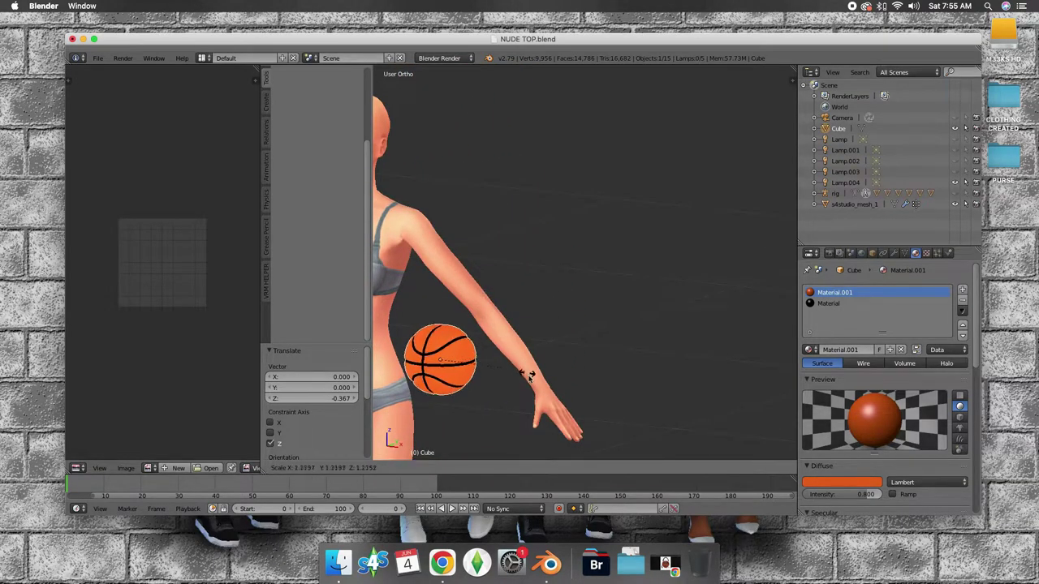
Step: Scale the ball to 1.34, raise it slightly and slide it -0.037 along X against the waist
{"action": "left_click", "coordinate": [531, 390]}
{"action": "mouse_move", "coordinate": [496, 367]}
{"action": "middle_mouse_down"}
{"action": "mouse_move", "coordinate": [549, 358]}
{"action": "mouse_move", "coordinate": [535, 355]}
{"action": "middle_mouse_up"}
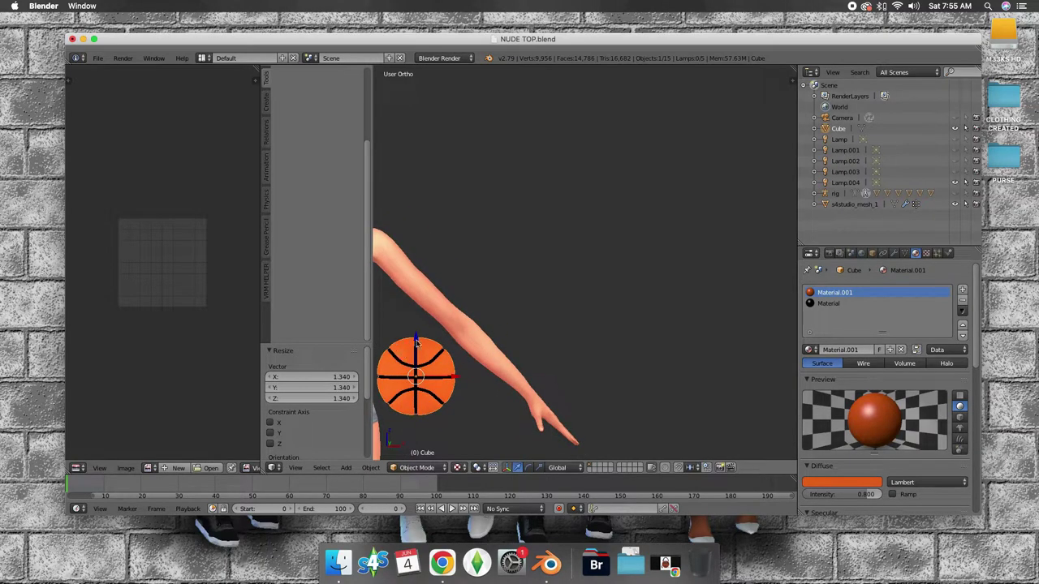
{"action": "left_click_drag", "start_coordinate": [416, 343], "coordinate": [416, 325]}
{"action": "middle_click_drag", "start_coordinate": [431, 328], "coordinate": [686, 272]}
{"action": "left_click_drag", "start_coordinate": [734, 290], "coordinate": [725, 282]}
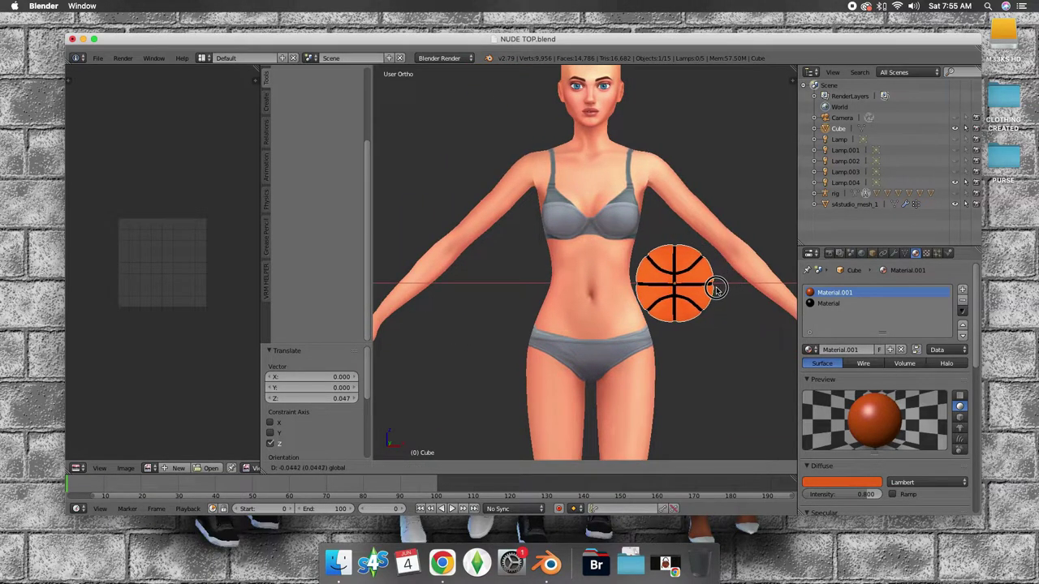
{"action": "mouse_move", "coordinate": [725, 281]}
{"action": "middle_mouse_down"}
{"action": "mouse_move", "coordinate": [489, 280]}
{"action": "mouse_move", "coordinate": [723, 280]}
{"action": "middle_mouse_up"}
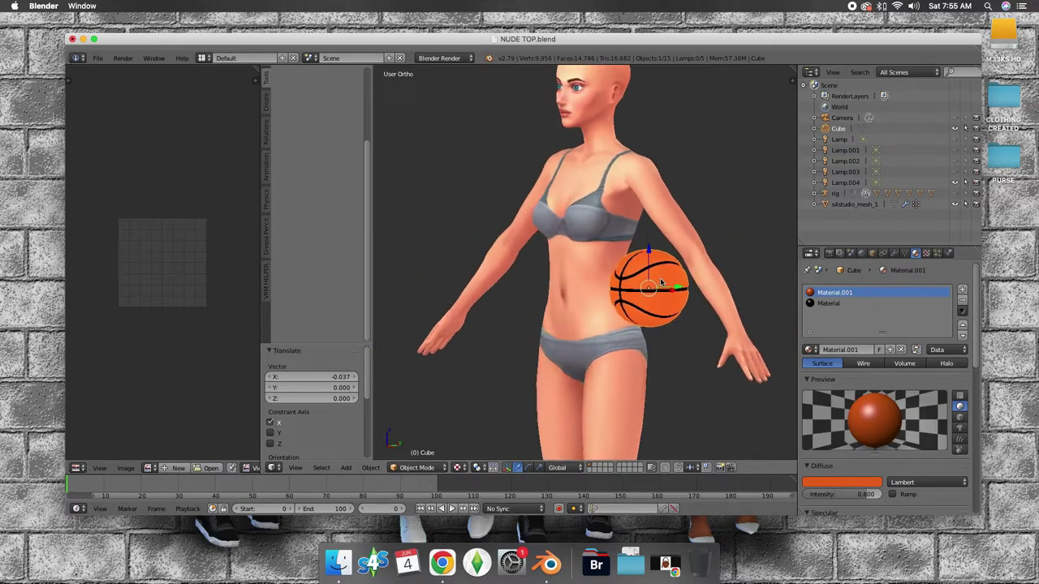
{"action": "mouse_move", "coordinate": [723, 280]}
{"action": "middle_mouse_down"}
{"action": "mouse_move", "coordinate": [650, 281]}
{"action": "mouse_move", "coordinate": [700, 295]}
{"action": "mouse_move", "coordinate": [714, 274]}
{"action": "mouse_move", "coordinate": [723, 280]}
{"action": "mouse_move", "coordinate": [601, 282]}
{"action": "middle_mouse_up"}
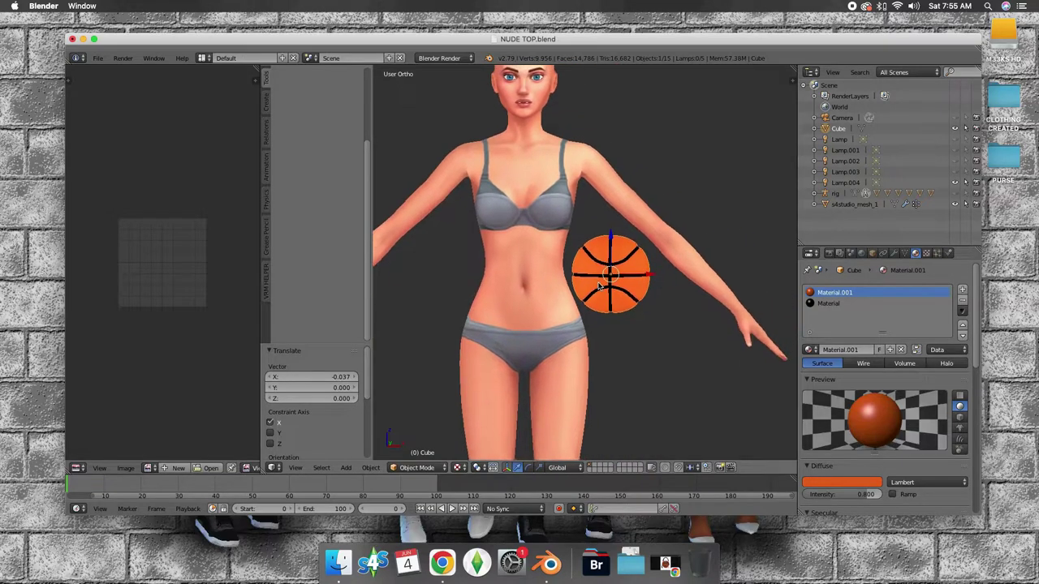
{"action": "scroll", "coordinate": [596, 282], "scroll_direction": "up", "scroll_amount": 4}
{"action": "scroll", "coordinate": [596, 282], "scroll_direction": "up", "scroll_amount": 3}
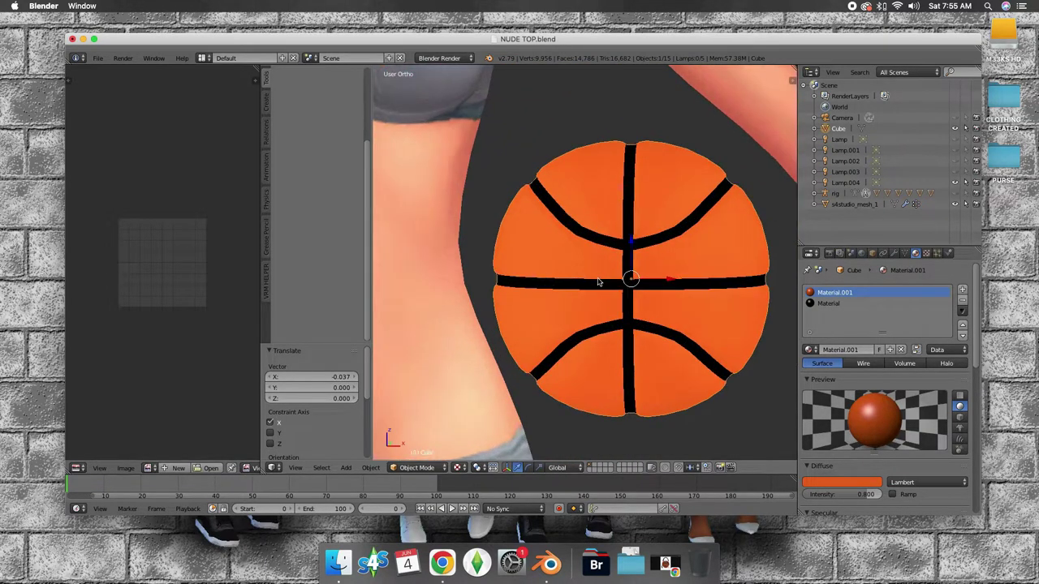
{"action": "mouse_move", "coordinate": [600, 284]}
{"action": "middle_mouse_down"}
{"action": "mouse_move", "coordinate": [688, 331]}
{"action": "mouse_move", "coordinate": [579, 288]}
{"action": "mouse_move", "coordinate": [598, 281]}
{"action": "middle_mouse_up"}
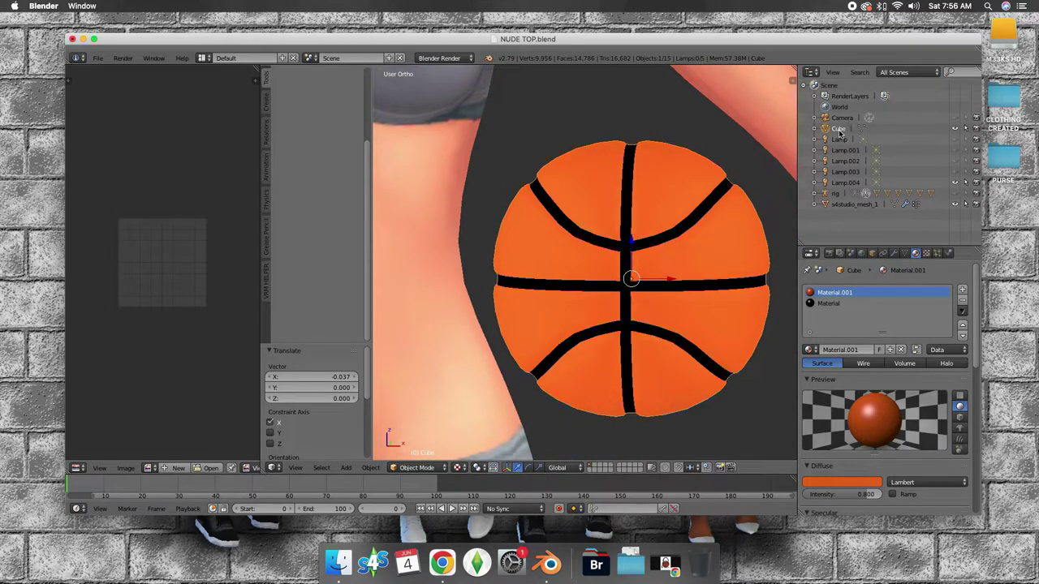
Step: Enter Edit Mode on the ball and deselect all of its mesh
{"action": "left_click", "coordinate": [421, 468]}
{"action": "left_click", "coordinate": [418, 432]}
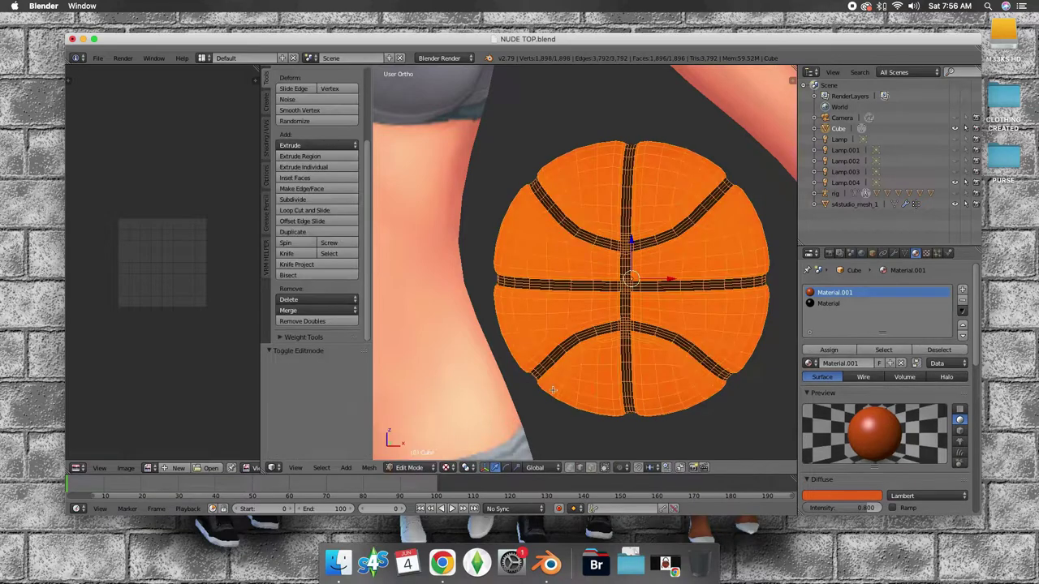
{"action": "scroll", "coordinate": [616, 365], "scroll_direction": "up", "scroll_amount": 3}
{"action": "scroll", "coordinate": [706, 362], "scroll_direction": "up", "scroll_amount": 2}
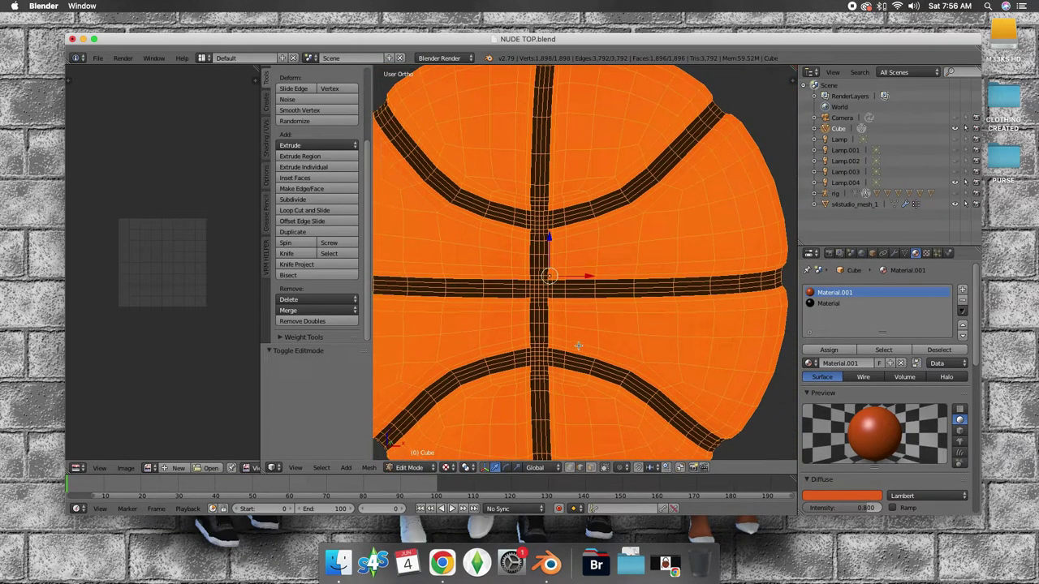
{"action": "scroll", "coordinate": [577, 346], "scroll_direction": "up", "scroll_amount": 1}
{"action": "key", "text": "a"}
{"action": "scroll", "coordinate": [571, 330], "scroll_direction": "up", "scroll_amount": 1}
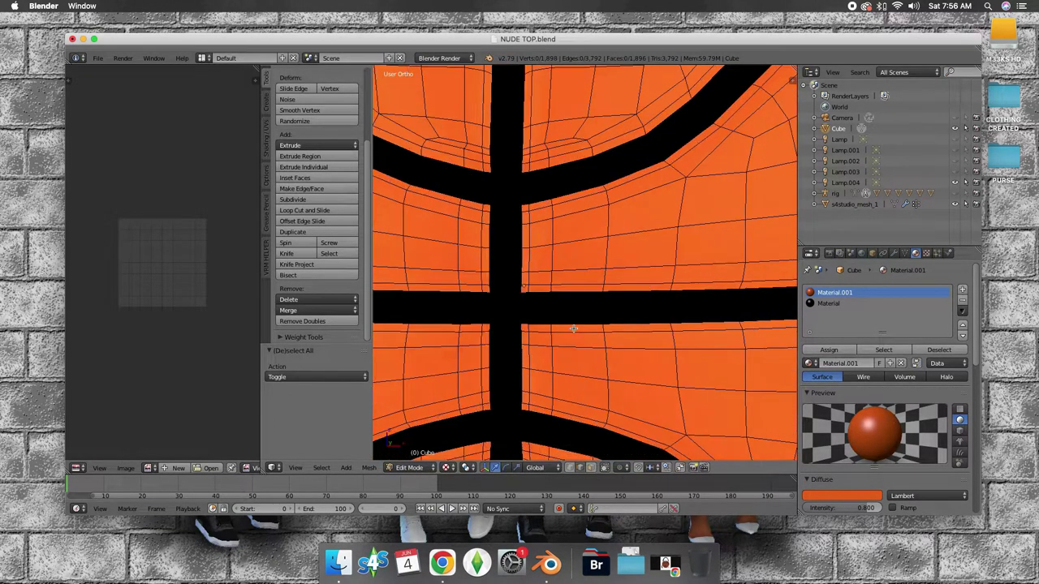
{"action": "scroll", "coordinate": [573, 329], "scroll_direction": "up", "scroll_amount": 2}
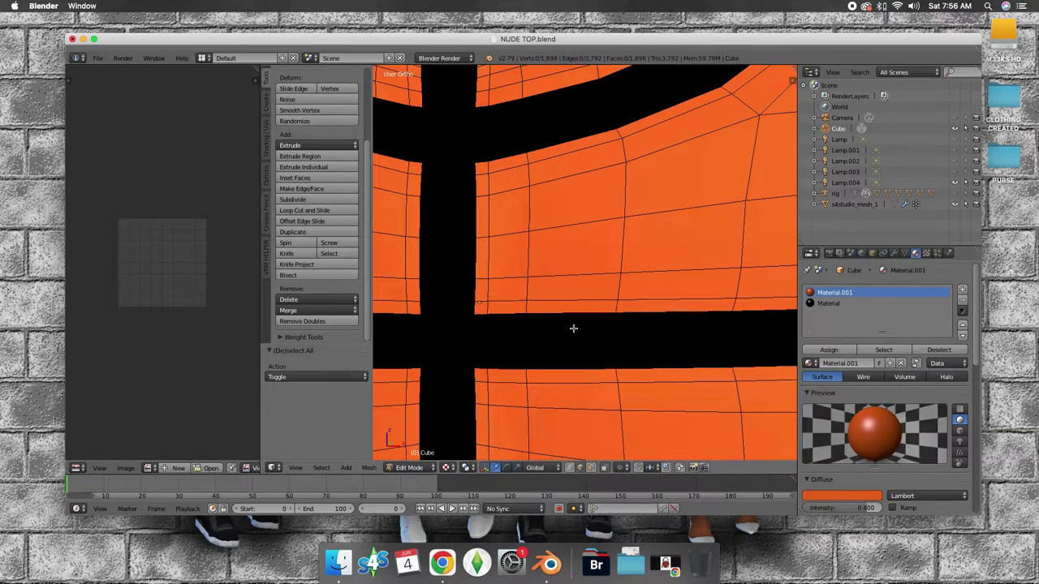
{"action": "scroll", "coordinate": [573, 329], "scroll_direction": "down", "scroll_amount": 5}
{"action": "scroll", "coordinate": [573, 329], "scroll_direction": "down", "scroll_amount": 1}
{"action": "scroll", "coordinate": [573, 329], "scroll_direction": "down", "scroll_amount": 1}
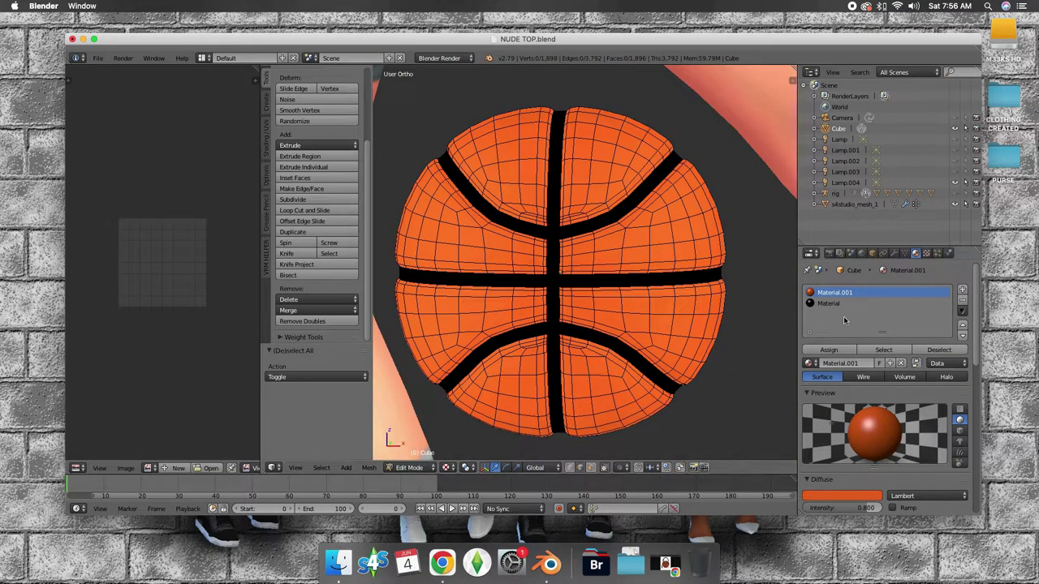
Step: Raise the seam material's diffuse brightness so the black stripes lighten
{"action": "left_click", "coordinate": [827, 304]}
{"action": "scroll", "coordinate": [860, 458], "scroll_direction": "down", "scroll_amount": 1}
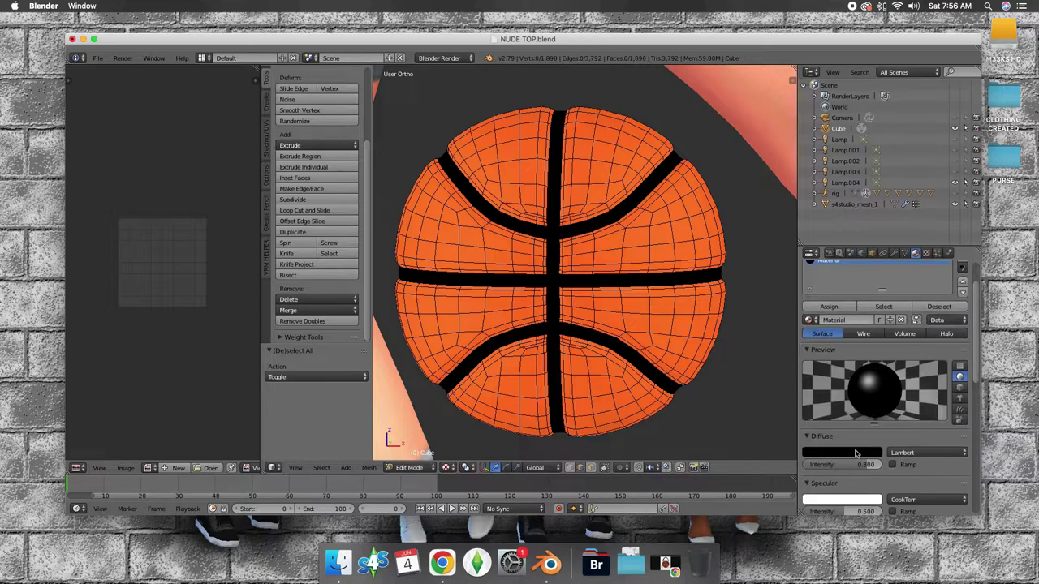
{"action": "left_click", "coordinate": [851, 453]}
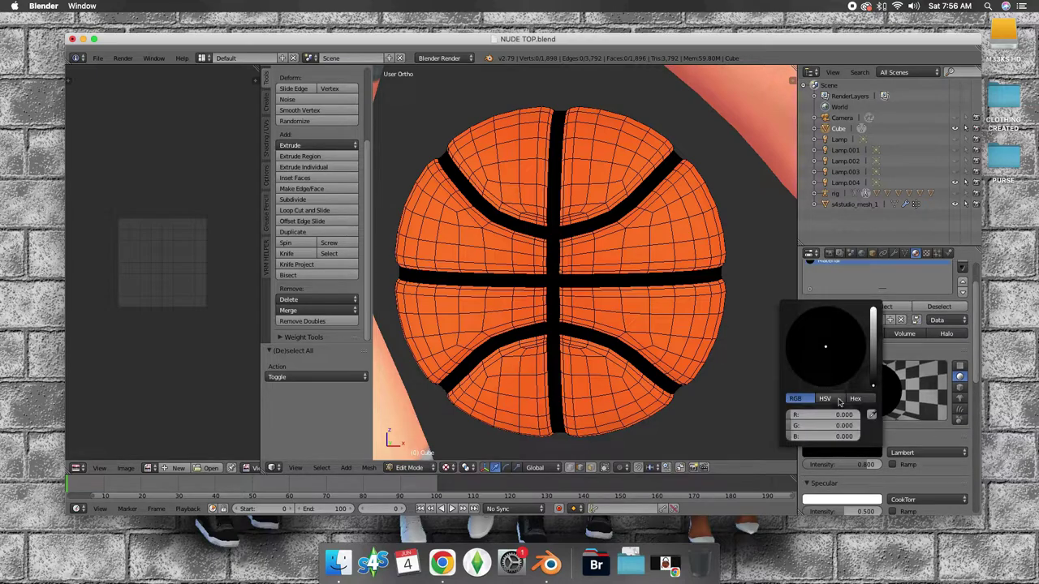
{"action": "left_click", "coordinate": [873, 349]}
{"action": "left_click_drag", "start_coordinate": [873, 349], "coordinate": [873, 337]}
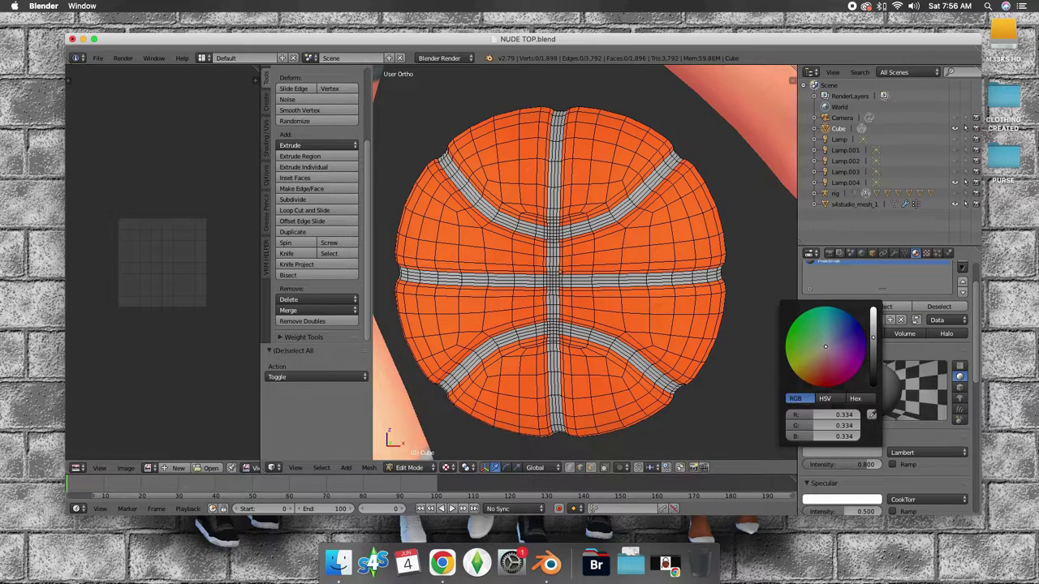
{"action": "left_click_drag", "start_coordinate": [873, 322], "coordinate": [872, 311]}
{"action": "mouse_move", "coordinate": [737, 324]}
{"action": "middle_mouse_down"}
{"action": "mouse_move", "coordinate": [591, 343]}
{"action": "mouse_move", "coordinate": [617, 333]}
{"action": "middle_mouse_up"}
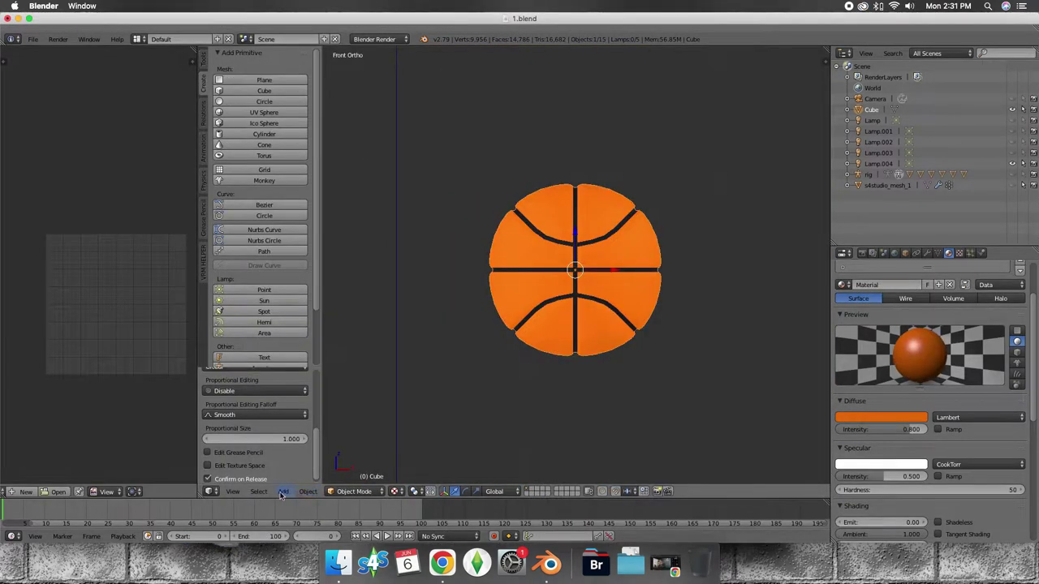
Step: Add a torus mesh with 20 major segments
{"action": "left_click", "coordinate": [283, 492]}
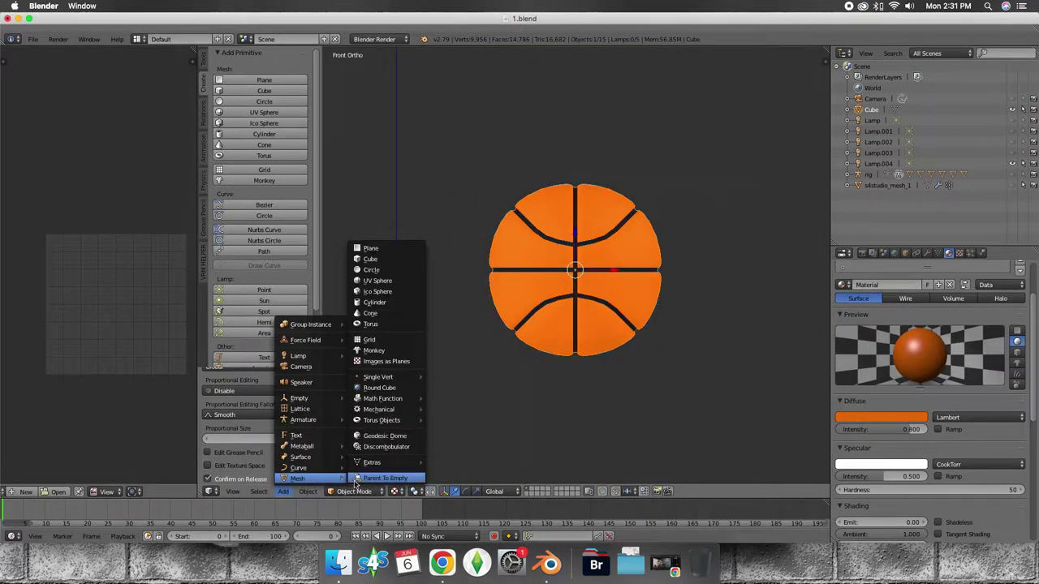
{"action": "left_click", "coordinate": [377, 325]}
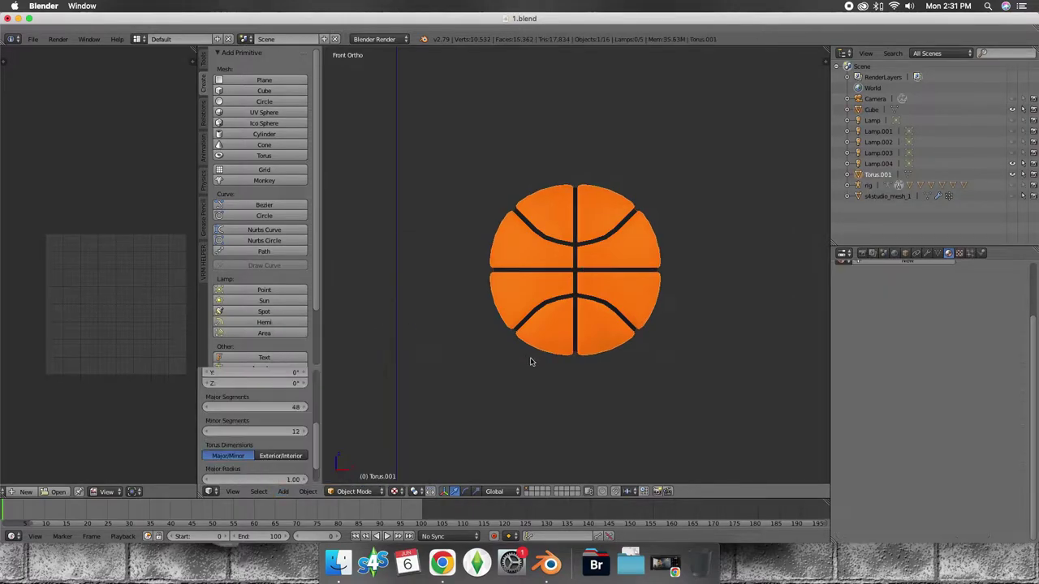
{"action": "scroll", "coordinate": [534, 363], "scroll_direction": "down", "scroll_amount": 5}
{"action": "scroll", "coordinate": [533, 363], "scroll_direction": "down", "scroll_amount": 2}
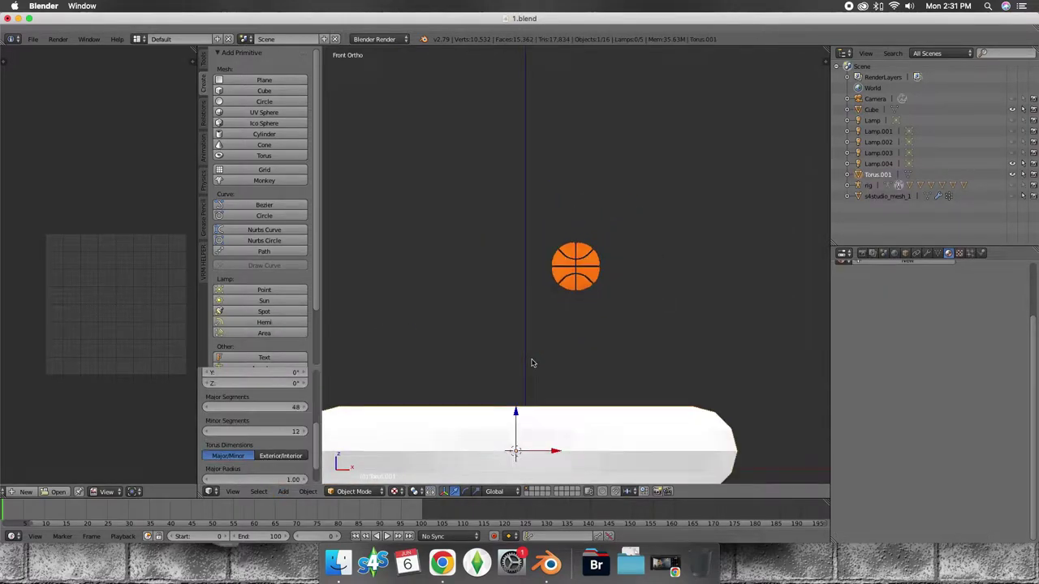
{"action": "left_click", "coordinate": [294, 407]}
{"action": "type", "text": "20"}
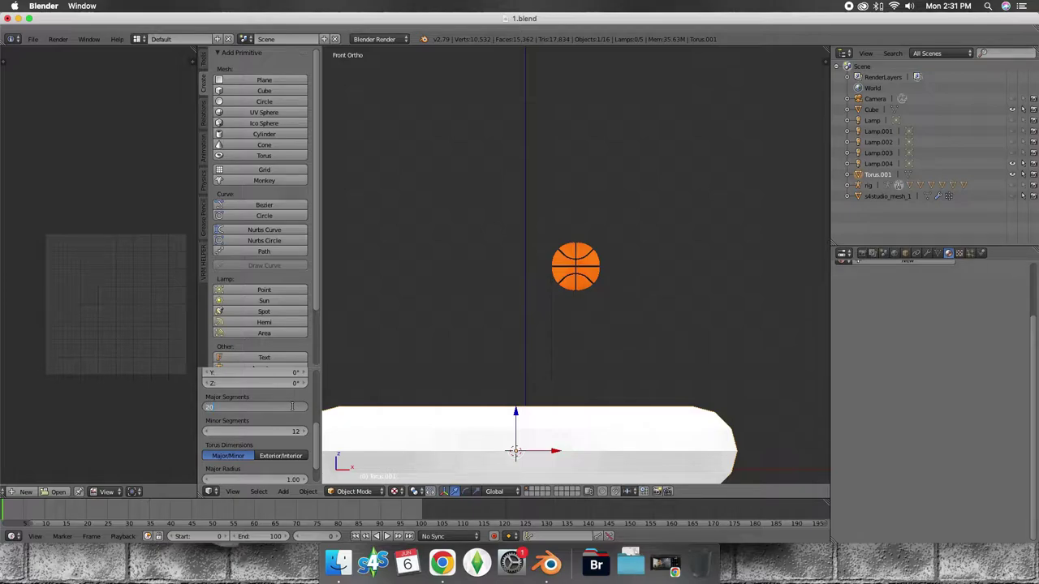
{"action": "key", "text": "Return"}
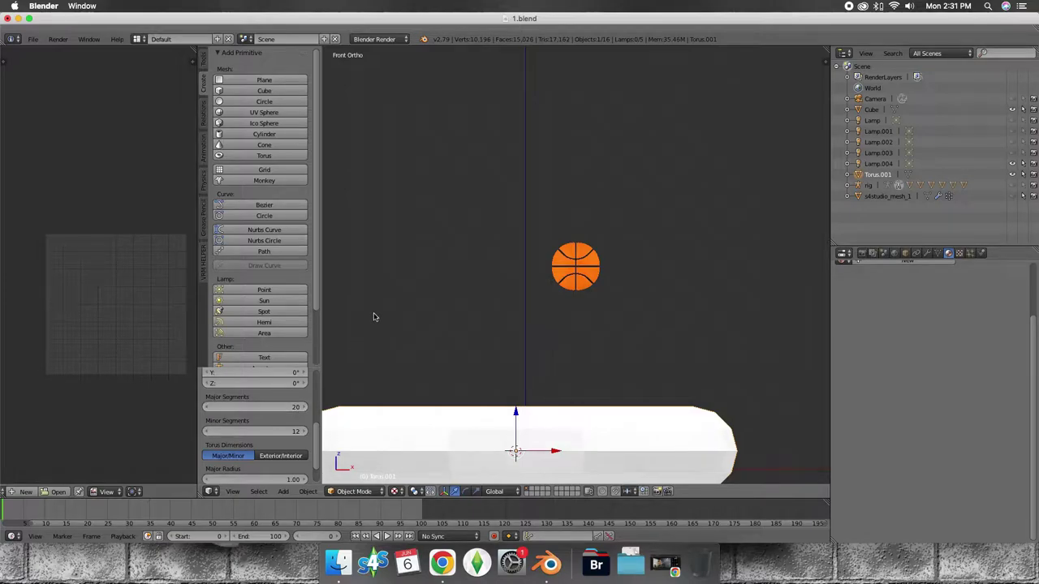
Step: Move the torus just below the ball and shrink it to about 0.058 scale
{"action": "left_click_drag", "start_coordinate": [514, 412], "coordinate": [550, 250]}
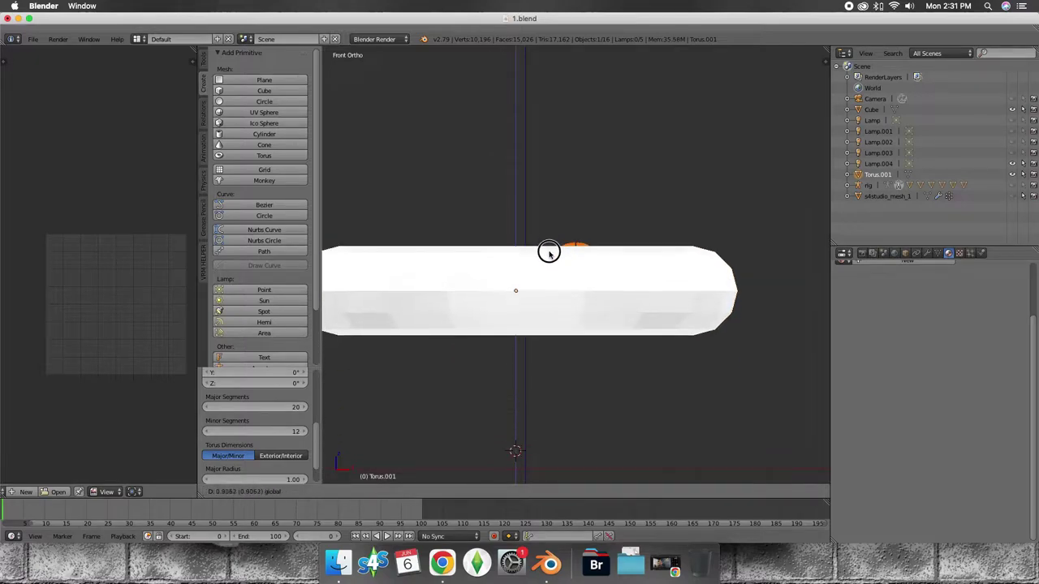
{"action": "key", "text": "g"}
{"action": "left_click", "coordinate": [635, 306]}
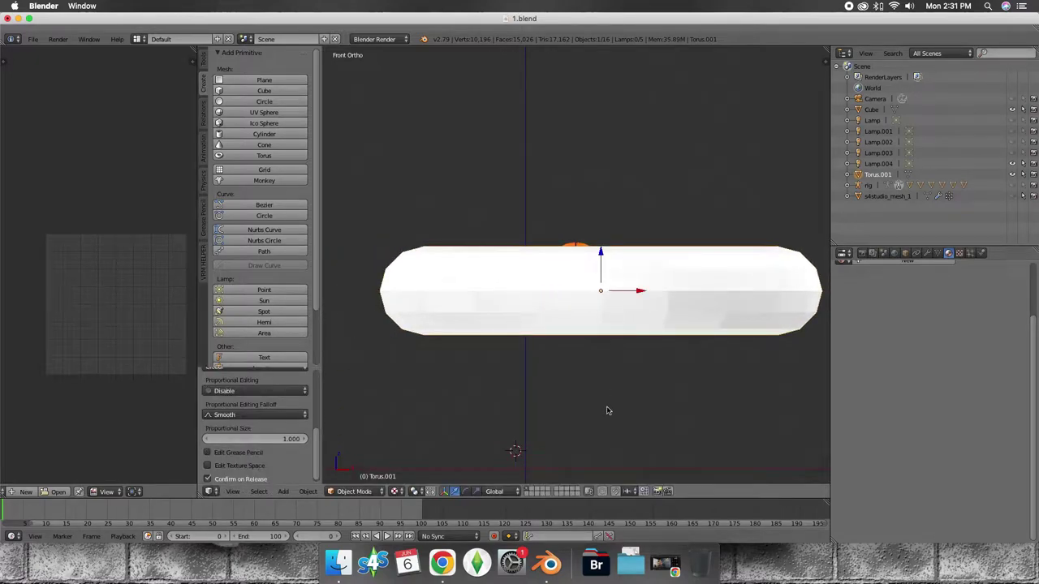
{"action": "key", "text": "s"}
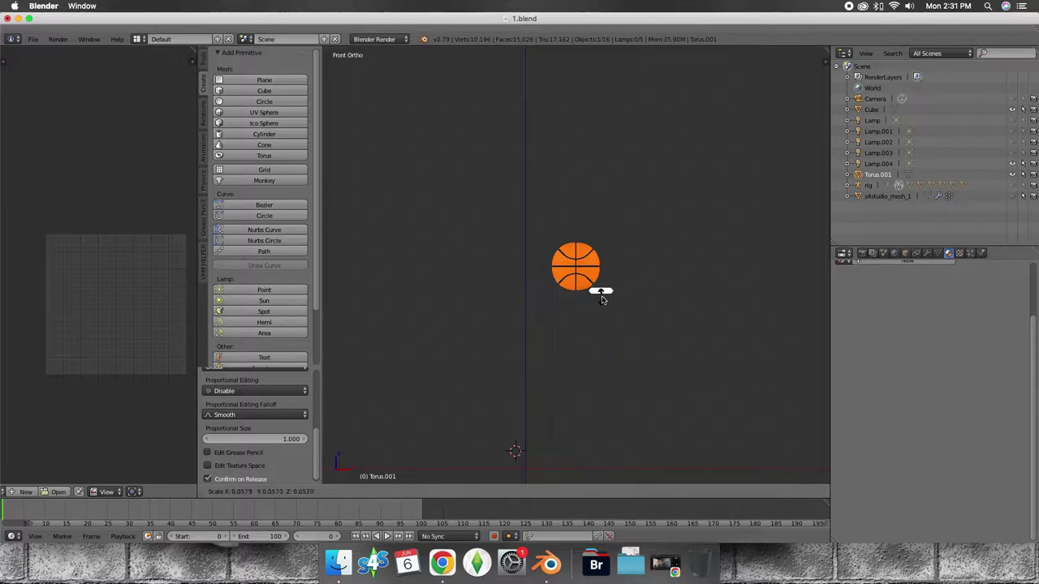
{"action": "left_click", "coordinate": [601, 299]}
Step: Move the torus along Y, X and Z up against the basketball's lower part
{"action": "middle_click_drag", "start_coordinate": [579, 317], "coordinate": [671, 411]}
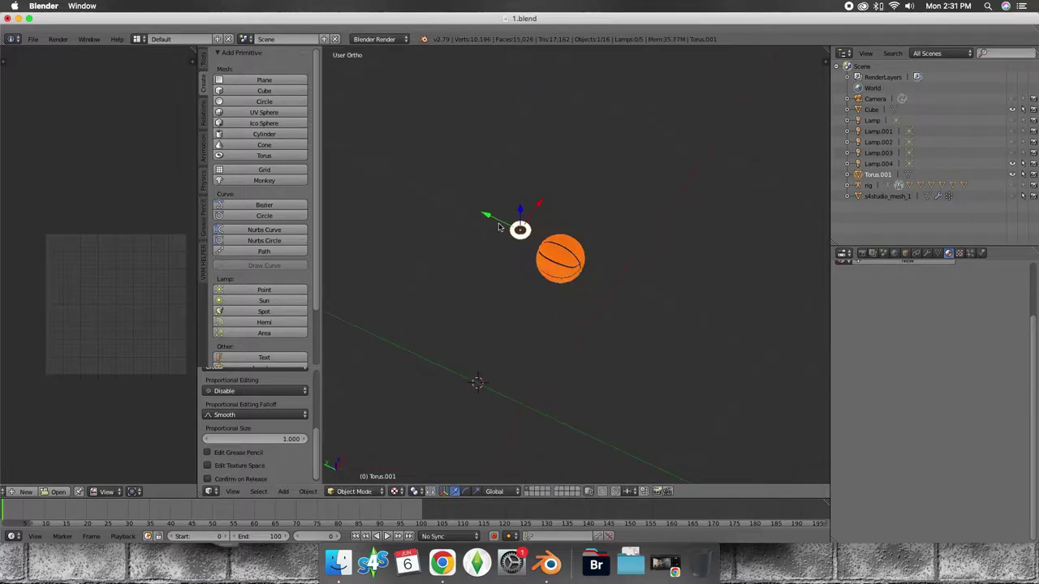
{"action": "left_click_drag", "start_coordinate": [481, 213], "coordinate": [583, 286]}
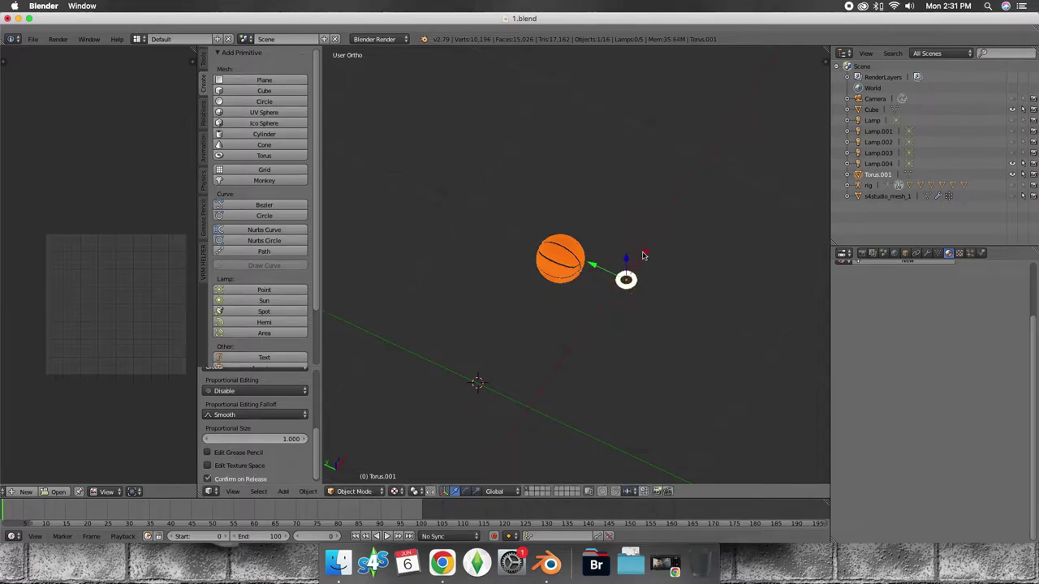
{"action": "left_click_drag", "start_coordinate": [642, 256], "coordinate": [638, 272]}
{"action": "middle_click_drag", "start_coordinate": [639, 270], "coordinate": [565, 234]}
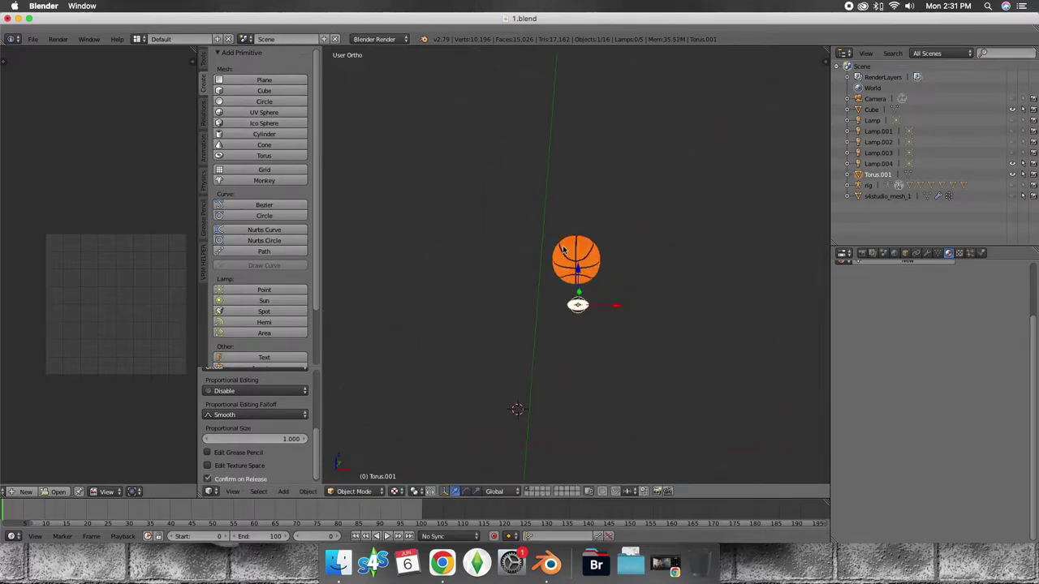
{"action": "left_click_drag", "start_coordinate": [617, 296], "coordinate": [610, 298]}
{"action": "scroll", "coordinate": [568, 339], "scroll_direction": "up", "scroll_amount": 4}
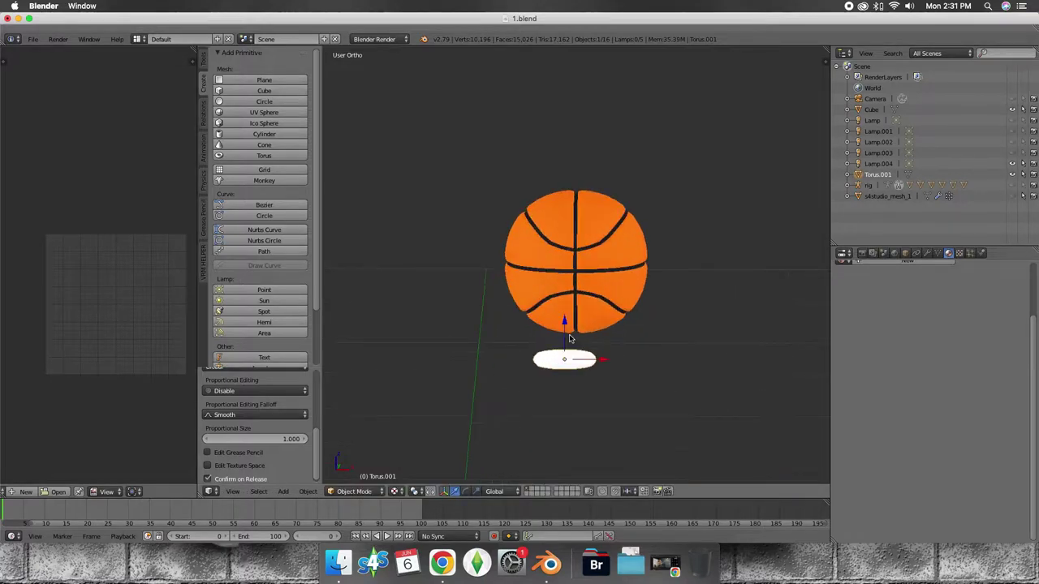
{"action": "scroll", "coordinate": [566, 340], "scroll_direction": "up", "scroll_amount": 2}
{"action": "left_click_drag", "start_coordinate": [559, 366], "coordinate": [559, 268]}
{"action": "left_click_drag", "start_coordinate": [589, 299], "coordinate": [611, 299]}
Step: Scale the torus down and shift it left onto the ball's vertical black seam
{"action": "key", "text": "s"}
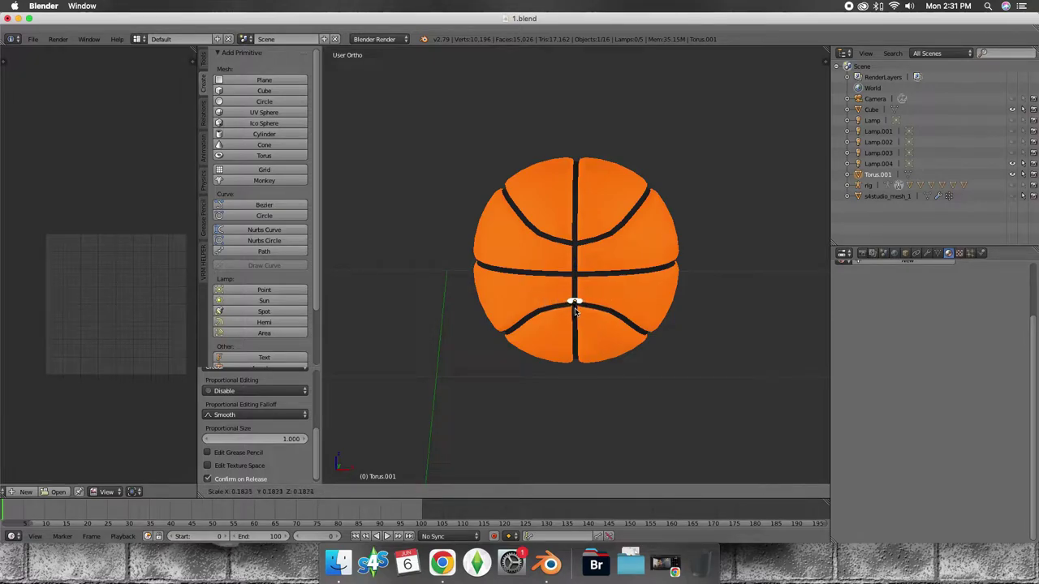
{"action": "left_click", "coordinate": [576, 310]}
{"action": "middle_click_drag", "start_coordinate": [577, 313], "coordinate": [592, 361]}
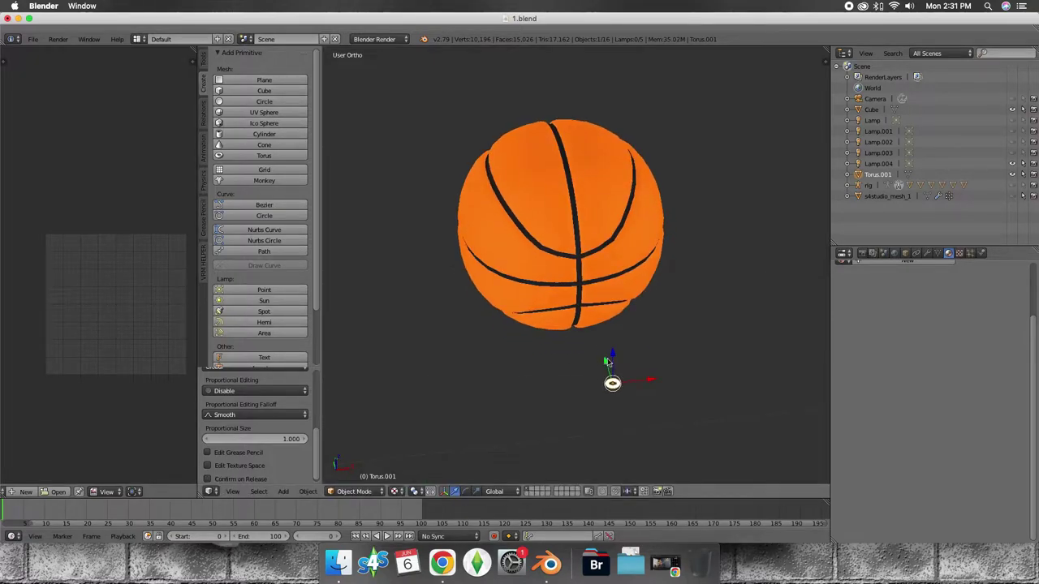
{"action": "left_click_drag", "start_coordinate": [608, 360], "coordinate": [578, 241]}
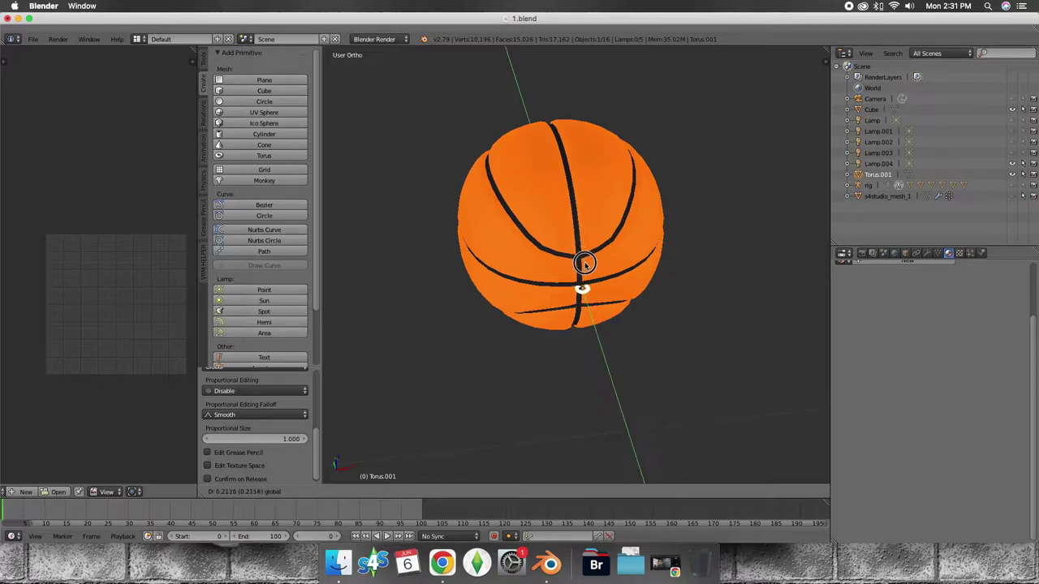
{"action": "left_click_drag", "start_coordinate": [582, 263], "coordinate": [581, 258]}
{"action": "scroll", "coordinate": [582, 267], "scroll_direction": "up", "scroll_amount": 3}
{"action": "scroll", "coordinate": [581, 280], "scroll_direction": "up", "scroll_amount": 3}
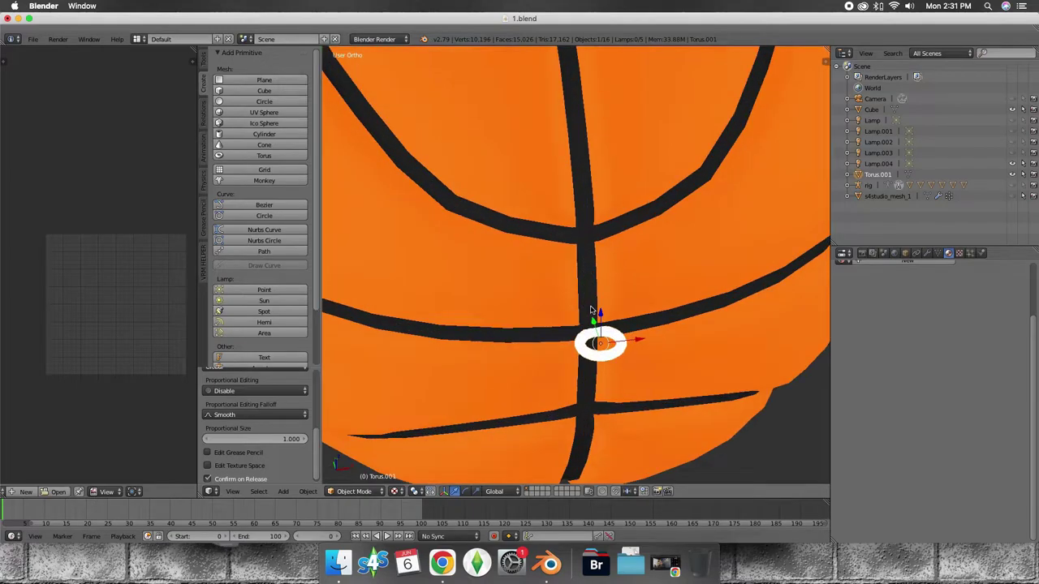
{"action": "scroll", "coordinate": [579, 296], "scroll_direction": "up", "scroll_amount": 3}
{"action": "middle_click_drag", "start_coordinate": [579, 300], "coordinate": [572, 282]}
{"action": "left_click_drag", "start_coordinate": [624, 347], "coordinate": [607, 341]}
{"action": "middle_click_drag", "start_coordinate": [607, 342], "coordinate": [571, 290]}
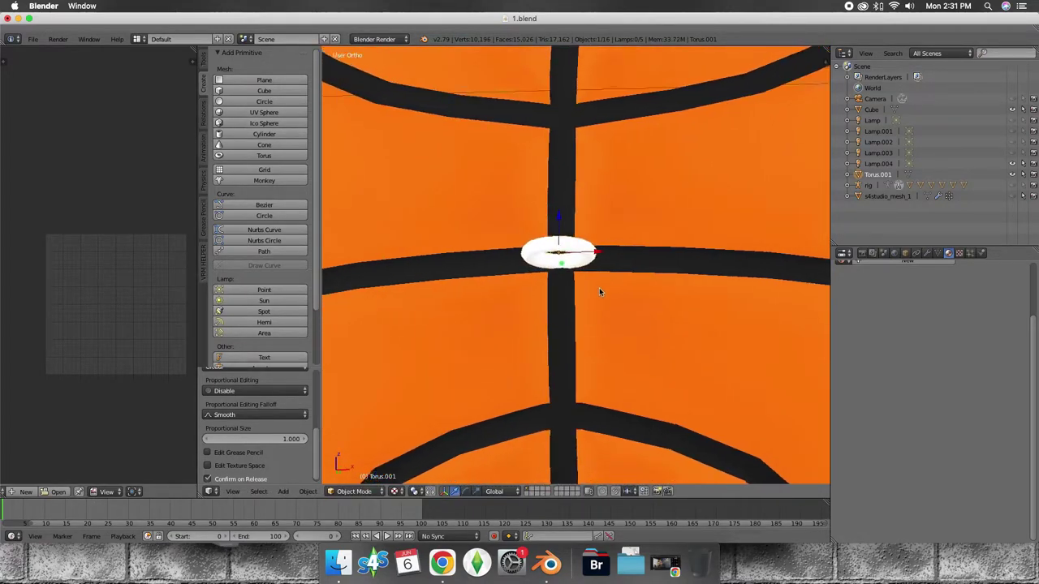
{"action": "mouse_move", "coordinate": [570, 290]}
{"action": "middle_mouse_down"}
{"action": "mouse_move", "coordinate": [574, 375]}
{"action": "mouse_move", "coordinate": [572, 269]}
{"action": "middle_mouse_up"}
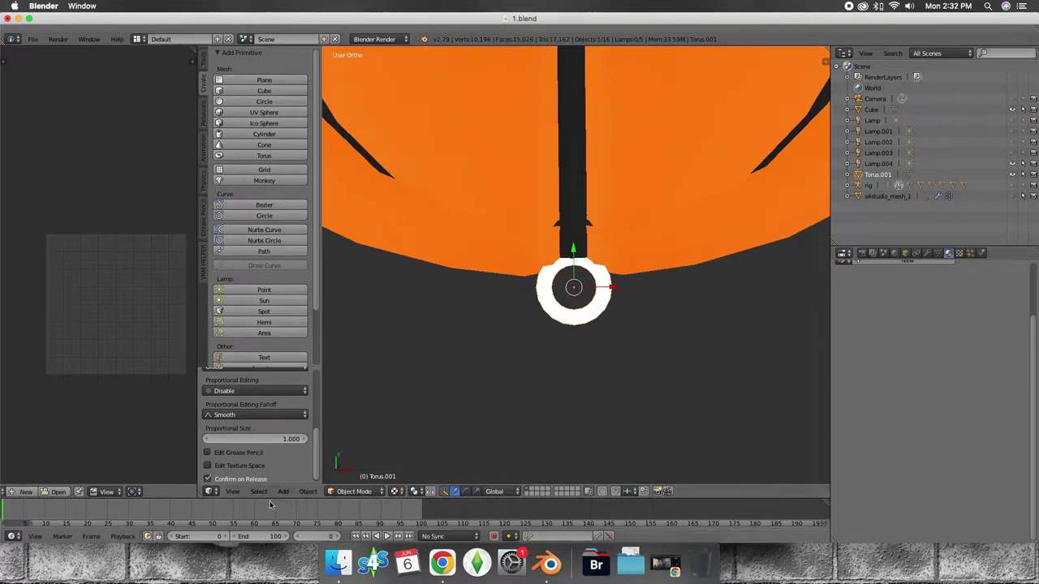
Step: Switch to top orthographic view, zoom in, and enter Edit Mode on the torus
{"action": "left_click", "coordinate": [233, 491]}
{"action": "left_click", "coordinate": [270, 441]}
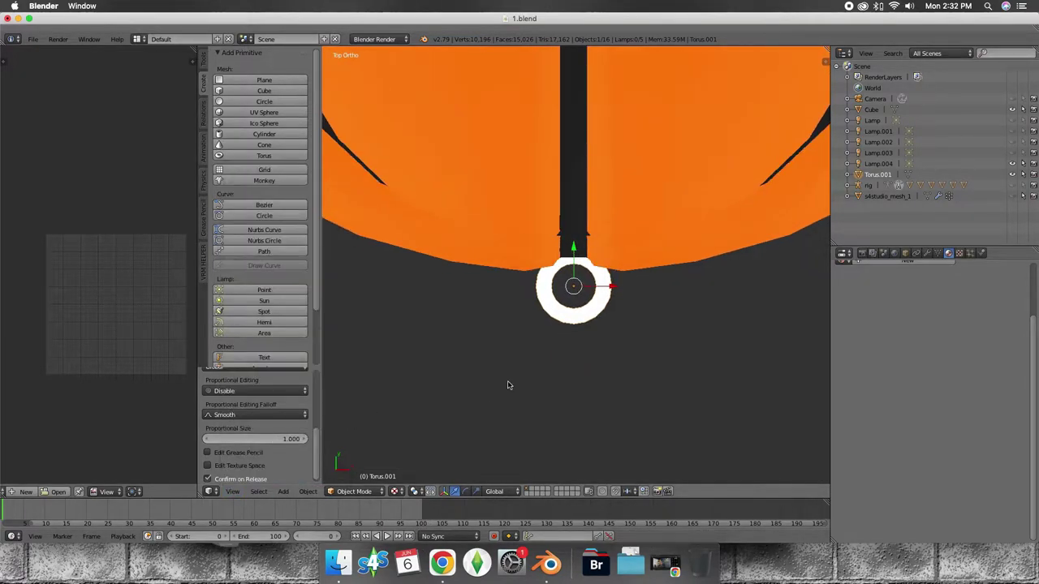
{"action": "scroll", "coordinate": [508, 385], "scroll_direction": "up", "scroll_amount": 2}
{"action": "scroll", "coordinate": [504, 399], "scroll_direction": "up", "scroll_amount": 2}
{"action": "scroll", "coordinate": [504, 401], "scroll_direction": "up", "scroll_amount": 1}
{"action": "left_click", "coordinate": [353, 491]}
{"action": "left_click", "coordinate": [366, 465]}
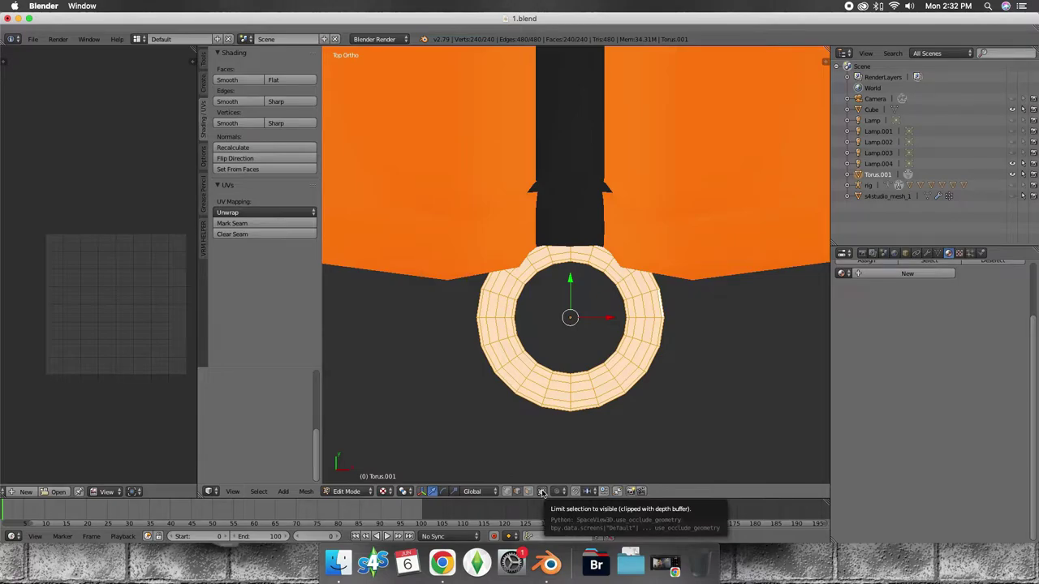
Step: With limit-to-visible off, box-select the torus's left half and stretch it outward along X
{"action": "left_click", "coordinate": [542, 492]}
{"action": "key", "text": "a"}
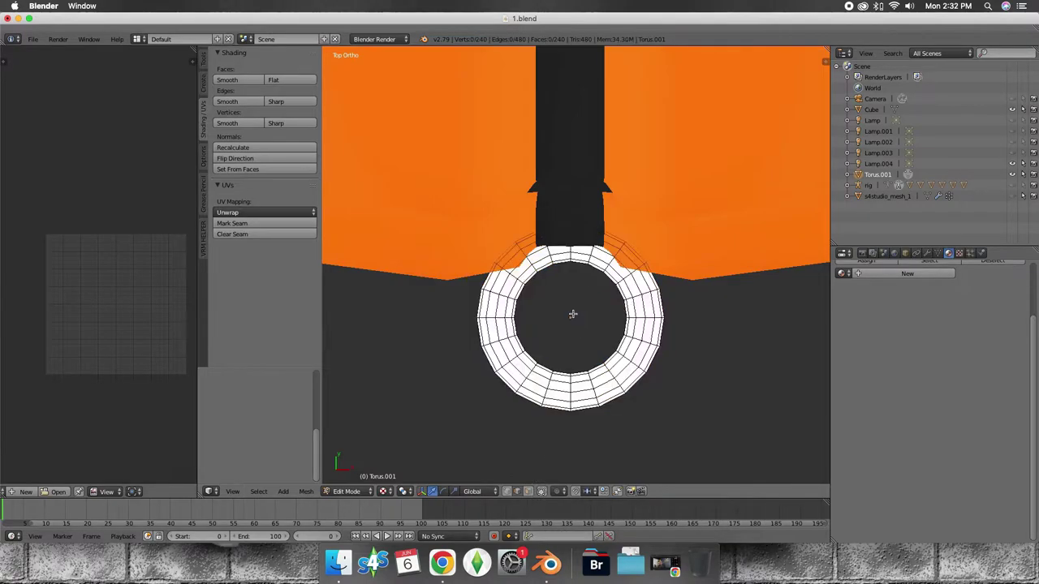
{"action": "key", "text": "b"}
{"action": "mouse_move", "coordinate": [464, 175]}
{"action": "left_mouse_down"}
{"action": "mouse_move", "coordinate": [579, 452]}
{"action": "mouse_move", "coordinate": [579, 484]}
{"action": "left_mouse_up"}
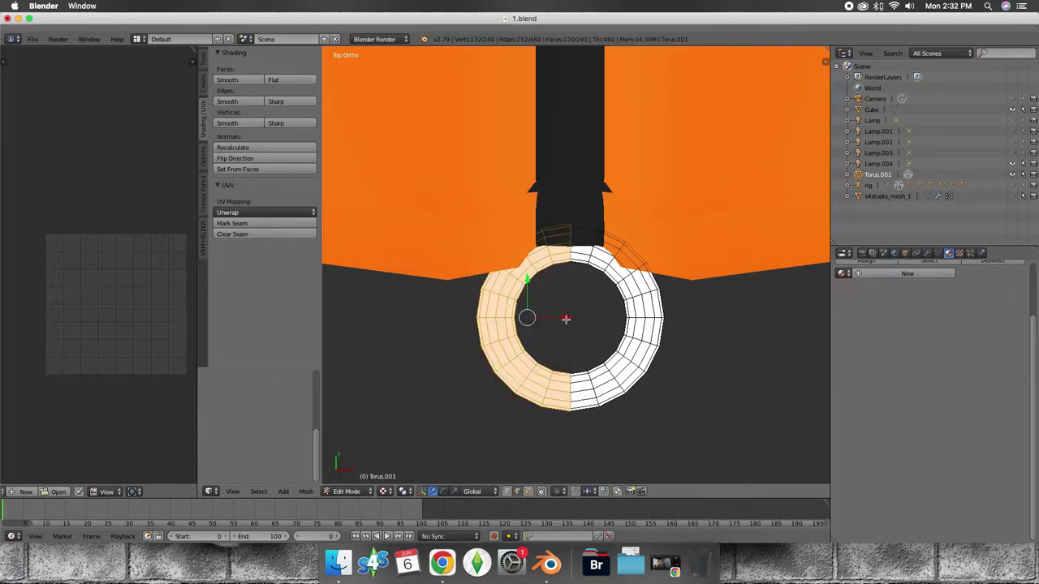
{"action": "key", "text": "g"}
{"action": "key", "text": "x"}
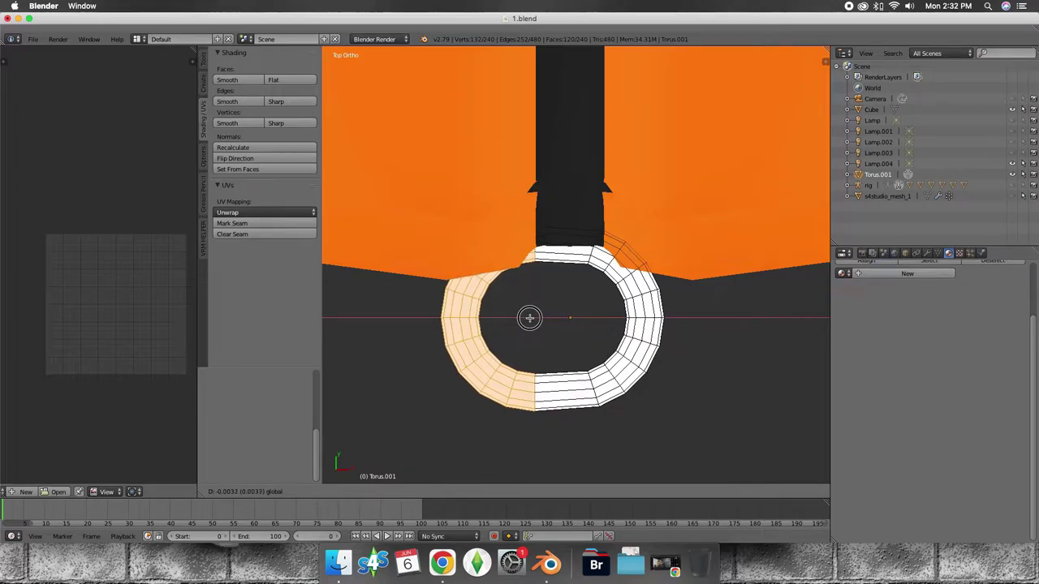
{"action": "left_click", "coordinate": [529, 317]}
{"action": "middle_click_drag", "start_coordinate": [567, 362], "coordinate": [587, 277]}
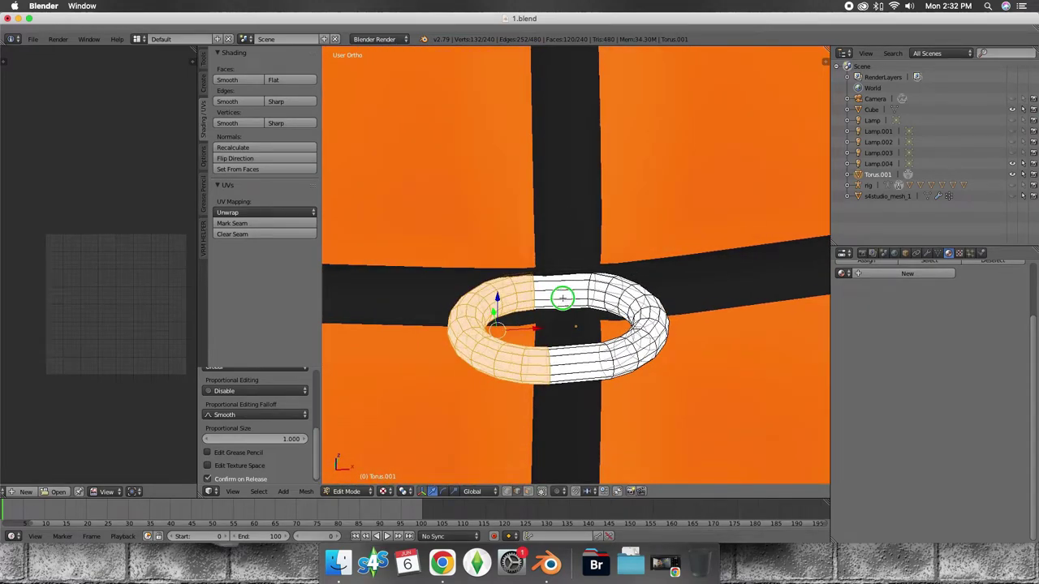
Step: Re-enable limit-to-visible and select two edge loops around the torus
{"action": "key", "text": "a"}
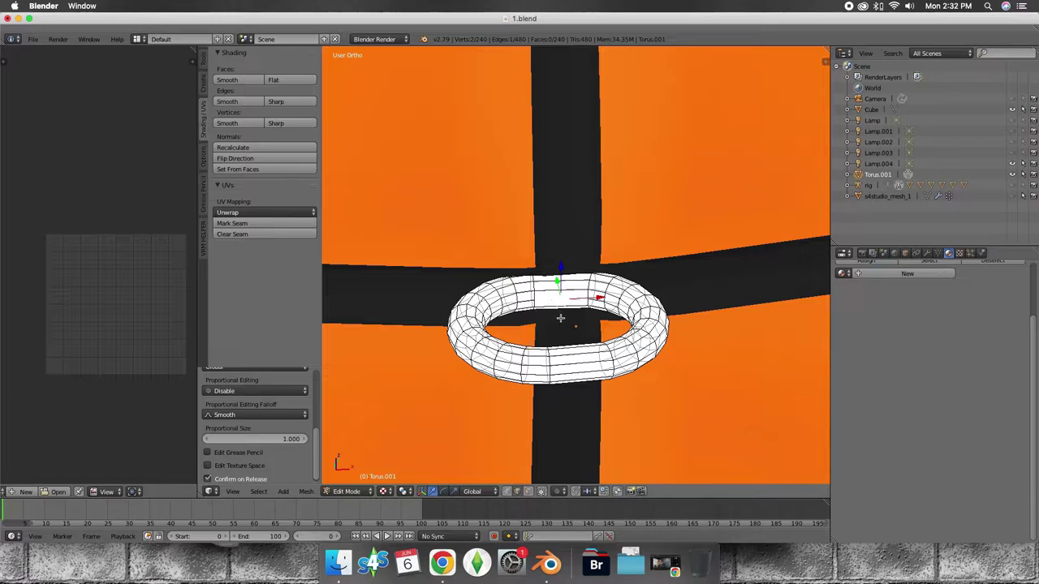
{"action": "left_click", "coordinate": [541, 493]}
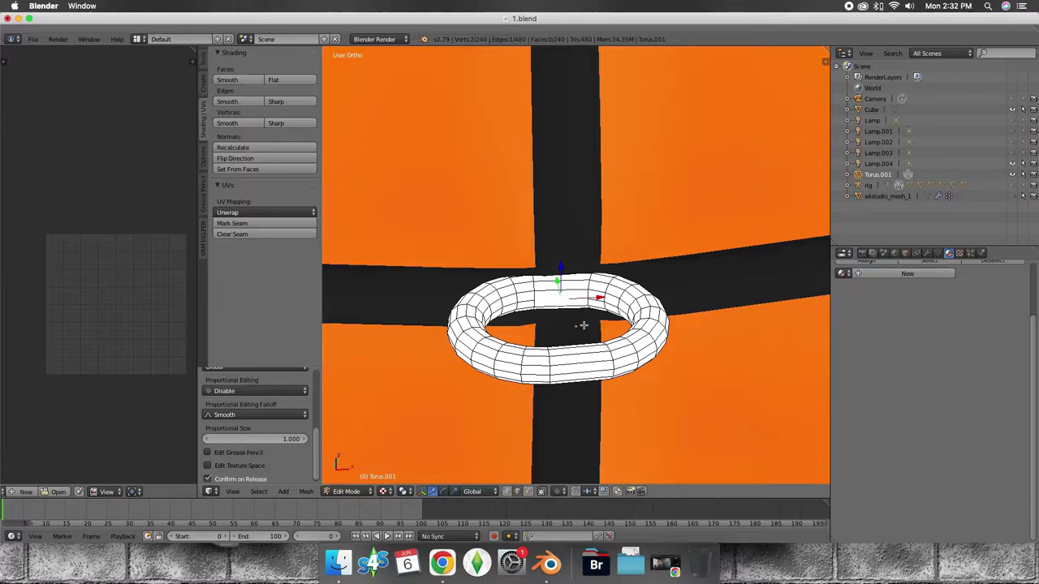
{"action": "right_click", "coordinate": [524, 301], "text": "alt"}
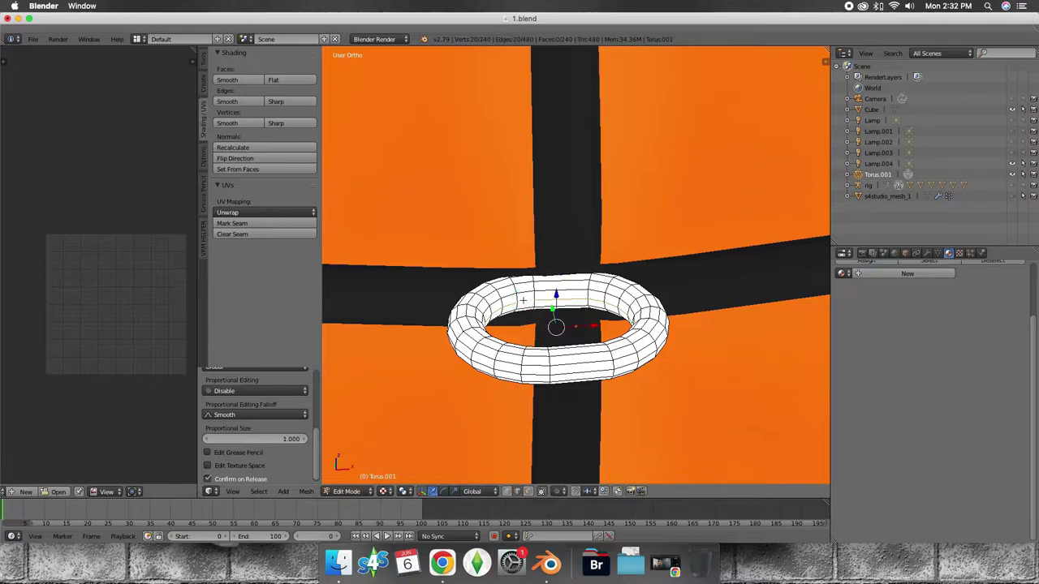
{"action": "mouse_move", "coordinate": [577, 369]}
{"action": "middle_mouse_down"}
{"action": "mouse_move", "coordinate": [572, 326]}
{"action": "mouse_move", "coordinate": [582, 332]}
{"action": "middle_mouse_up"}
{"action": "right_click", "coordinate": [586, 322], "text": "alt"}
{"action": "mouse_move", "coordinate": [587, 322]}
{"action": "middle_mouse_down"}
{"action": "mouse_move", "coordinate": [586, 357]}
{"action": "mouse_move", "coordinate": [580, 324]}
{"action": "middle_mouse_up"}
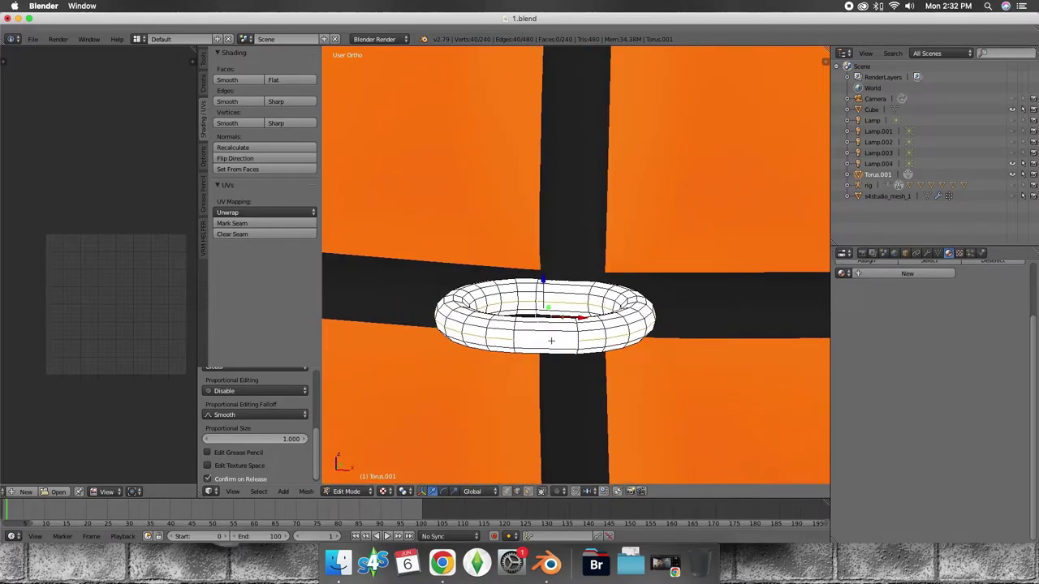
Step: Mark the selected edge loops as seams, then select the whole torus
{"action": "left_click", "coordinate": [241, 224]}
{"action": "middle_click_drag", "start_coordinate": [533, 310], "coordinate": [543, 330]}
{"action": "key", "text": "a"}
{"action": "key", "text": "a"}
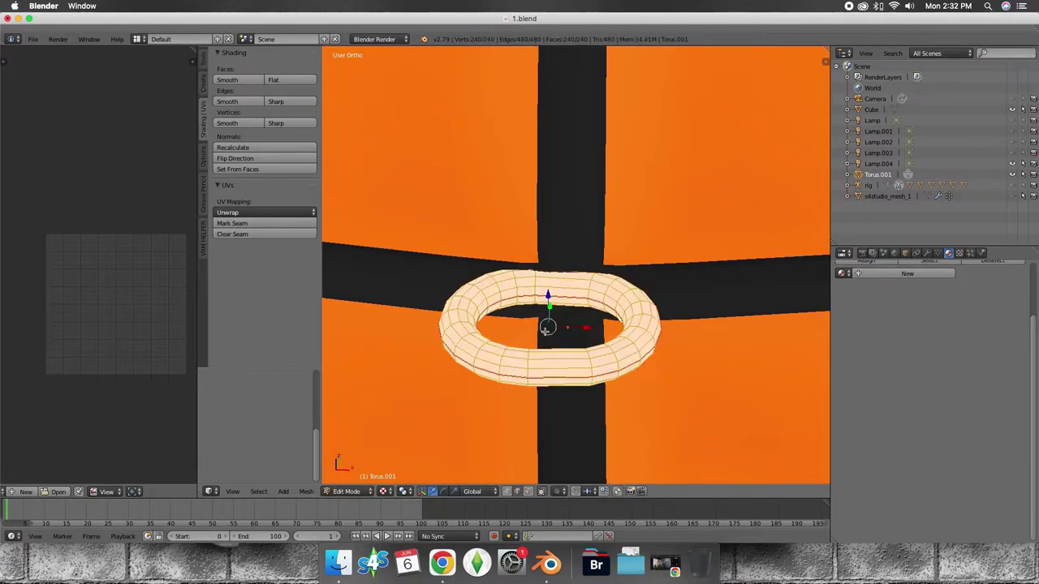
{"action": "middle_click_drag", "start_coordinate": [547, 329], "coordinate": [552, 327]}
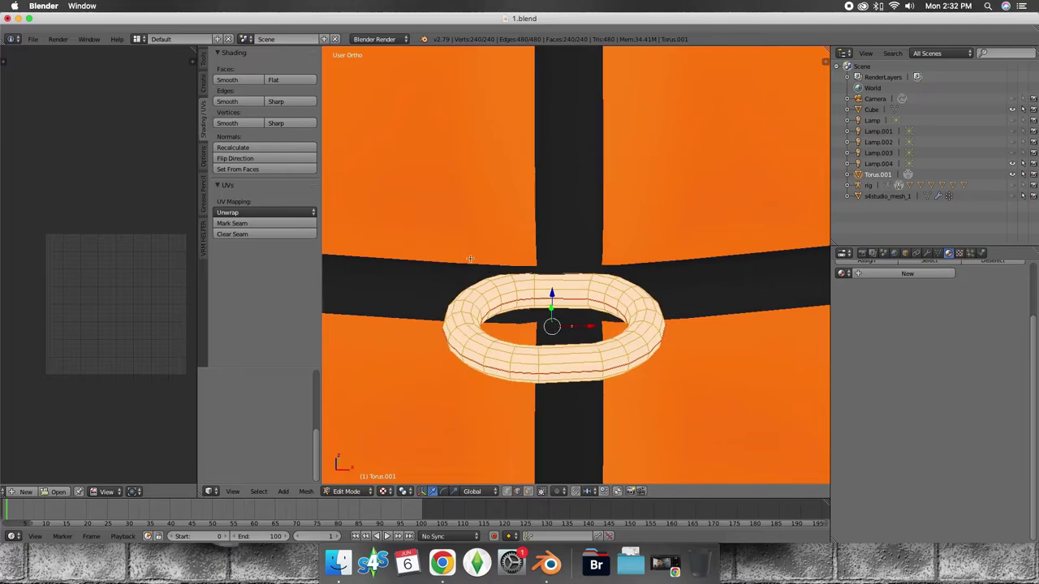
Step: Unwrap the torus into UV islands and nudge it slightly right along X
{"action": "left_click", "coordinate": [243, 211]}
{"action": "left_click", "coordinate": [243, 212]}
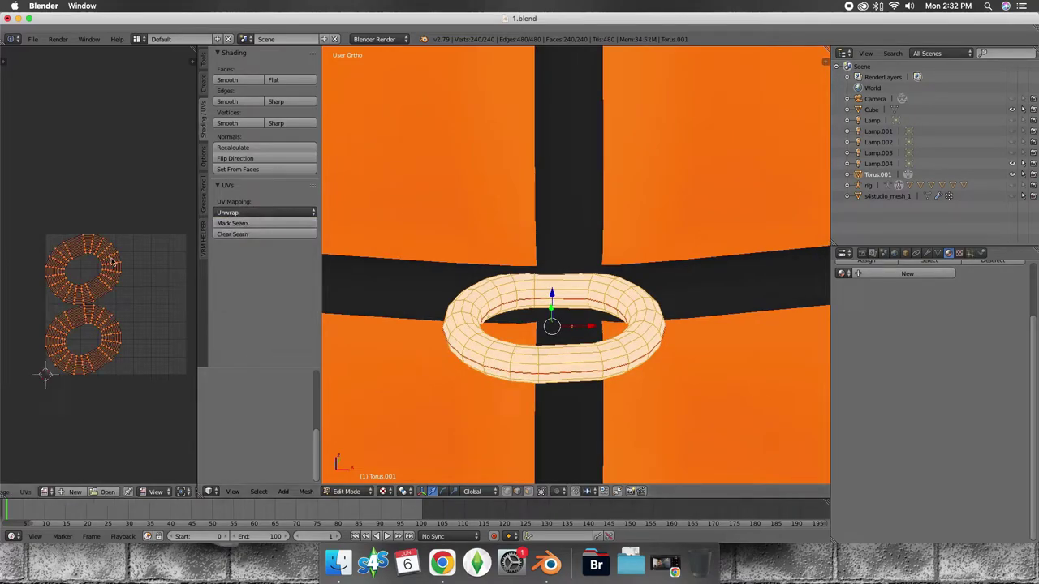
{"action": "mouse_move", "coordinate": [424, 283]}
{"action": "middle_mouse_down"}
{"action": "mouse_move", "coordinate": [463, 266]}
{"action": "mouse_move", "coordinate": [461, 248]}
{"action": "mouse_move", "coordinate": [455, 276]}
{"action": "mouse_move", "coordinate": [475, 324]}
{"action": "mouse_move", "coordinate": [435, 274]}
{"action": "mouse_move", "coordinate": [562, 320]}
{"action": "middle_mouse_up"}
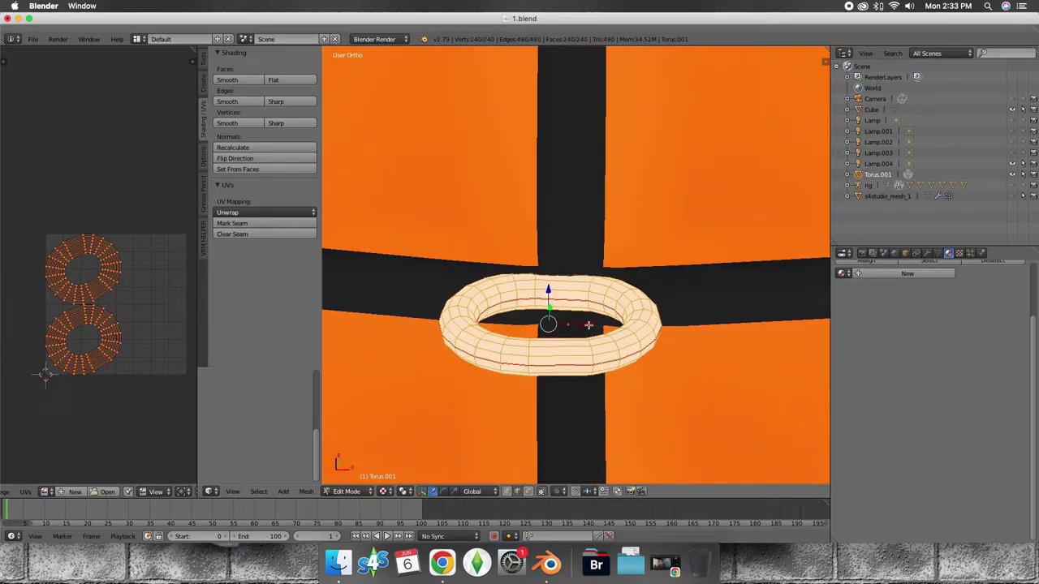
{"action": "left_click_drag", "start_coordinate": [590, 325], "coordinate": [610, 325]}
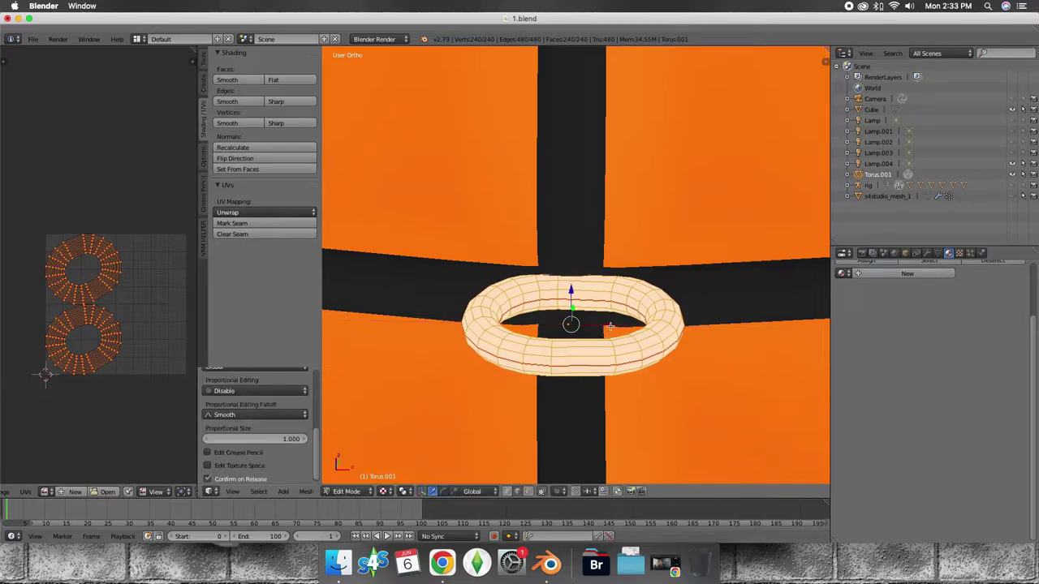
Step: Rotate the torus 90 degrees
{"action": "key", "text": "r"}
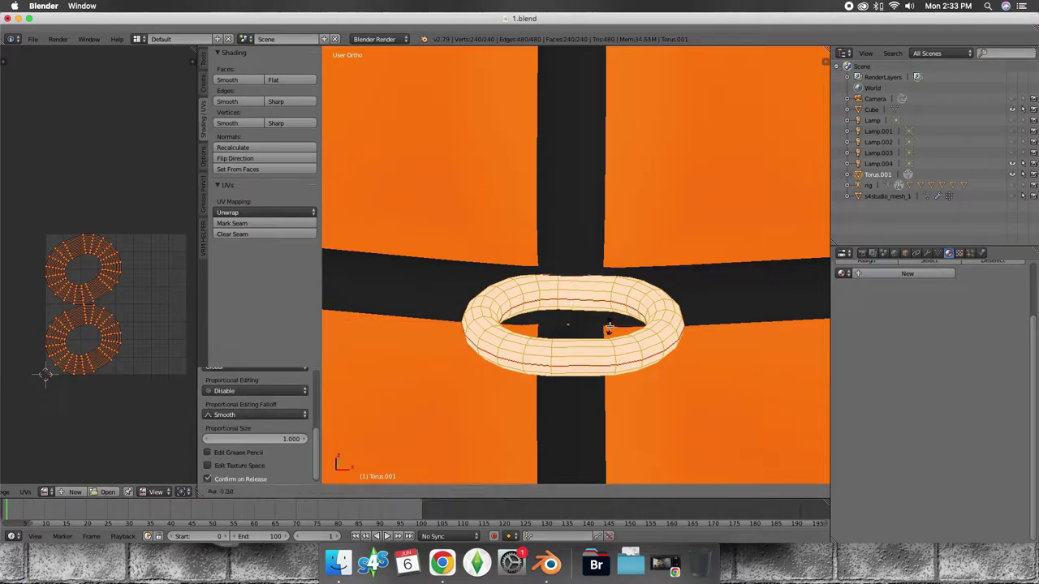
{"action": "type", "text": "90"}
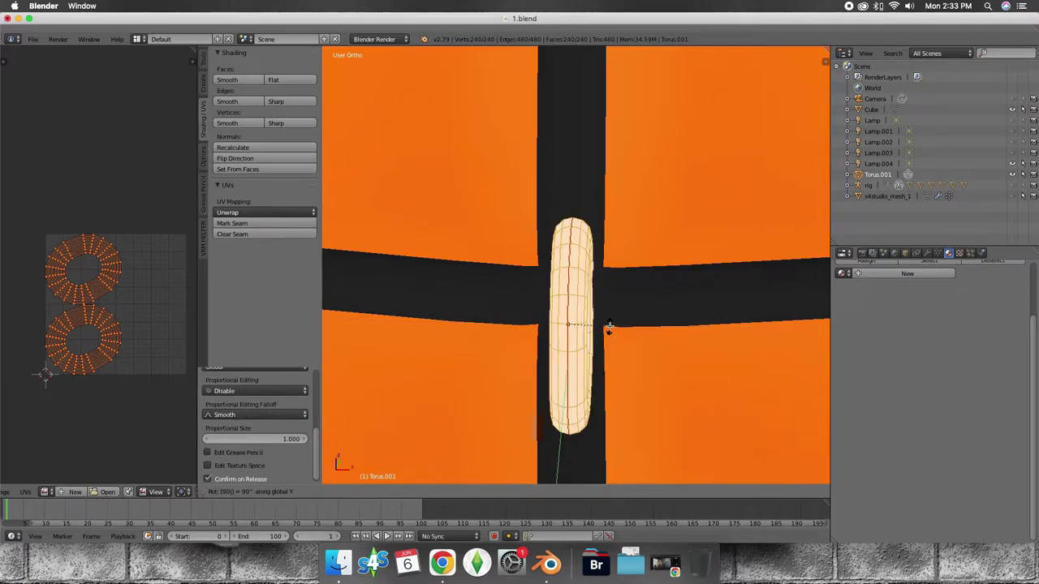
{"action": "key", "text": "Return"}
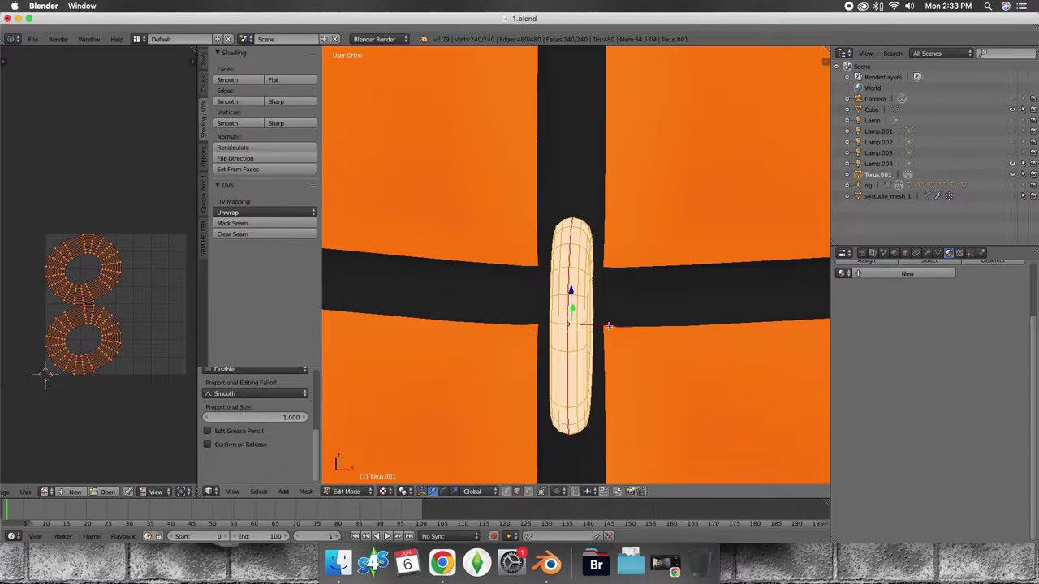
{"action": "mouse_move", "coordinate": [609, 326]}
{"action": "middle_mouse_down"}
{"action": "mouse_move", "coordinate": [514, 306]}
{"action": "mouse_move", "coordinate": [598, 324]}
{"action": "mouse_move", "coordinate": [604, 372]}
{"action": "mouse_move", "coordinate": [632, 348]}
{"action": "middle_mouse_up"}
Step: Sink the torus into the ball along Y so it stands as an upright C
{"action": "key", "text": "g"}
{"action": "key", "text": "y"}
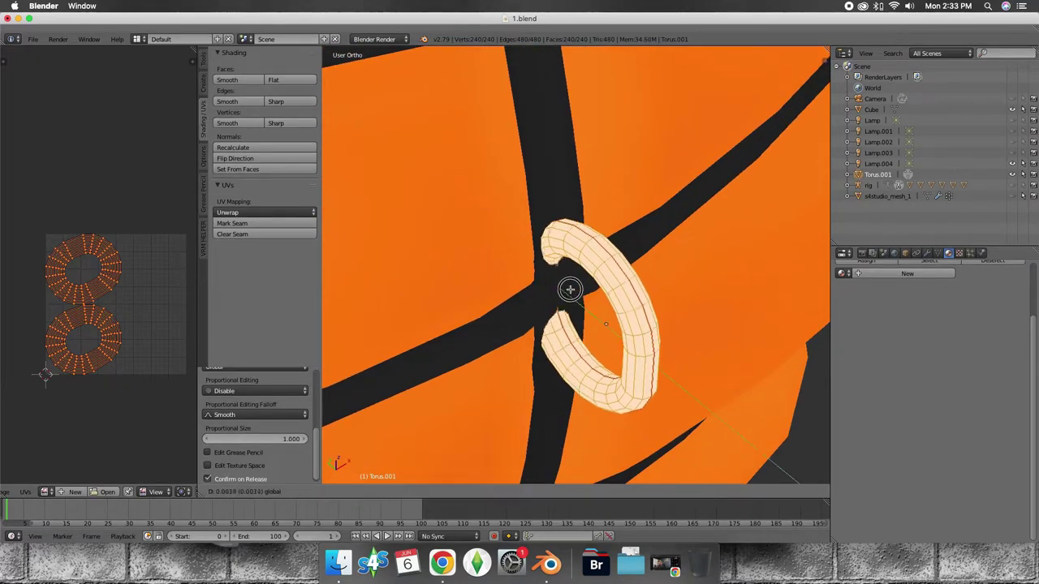
{"action": "left_click", "coordinate": [549, 262]}
{"action": "mouse_move", "coordinate": [549, 262]}
{"action": "middle_mouse_down"}
{"action": "mouse_move", "coordinate": [520, 257]}
{"action": "mouse_move", "coordinate": [659, 290]}
{"action": "middle_mouse_up"}
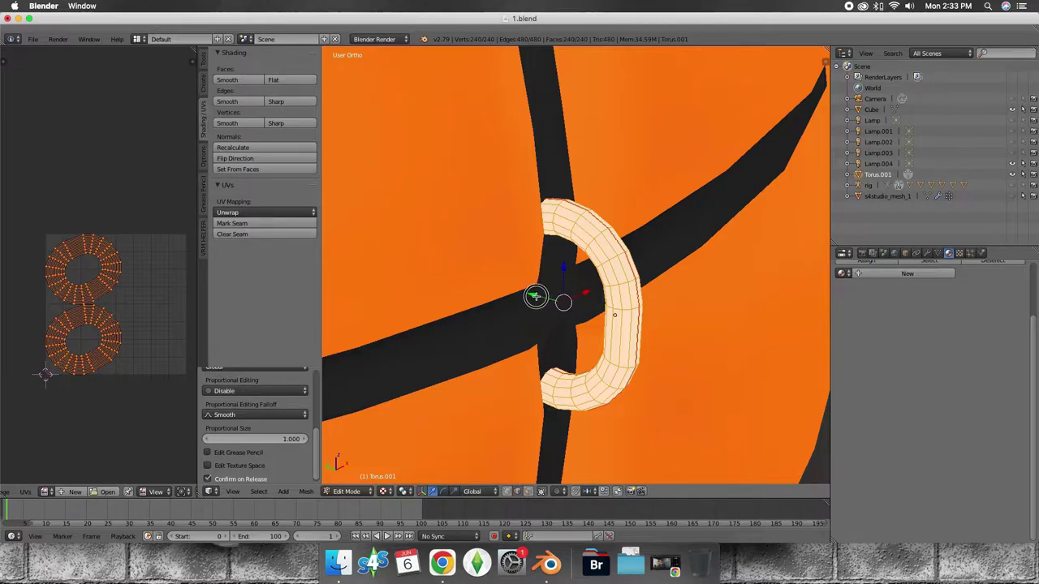
{"action": "mouse_move", "coordinate": [528, 294]}
{"action": "middle_mouse_down"}
{"action": "mouse_move", "coordinate": [475, 301]}
{"action": "mouse_move", "coordinate": [474, 290]}
{"action": "mouse_move", "coordinate": [549, 262]}
{"action": "mouse_move", "coordinate": [592, 303]}
{"action": "mouse_move", "coordinate": [621, 297]}
{"action": "mouse_move", "coordinate": [630, 313]}
{"action": "mouse_move", "coordinate": [640, 287]}
{"action": "mouse_move", "coordinate": [458, 314]}
{"action": "mouse_move", "coordinate": [484, 297]}
{"action": "mouse_move", "coordinate": [535, 304]}
{"action": "middle_mouse_up"}
{"action": "scroll", "coordinate": [982, 290], "scroll_direction": "up", "scroll_amount": 3}
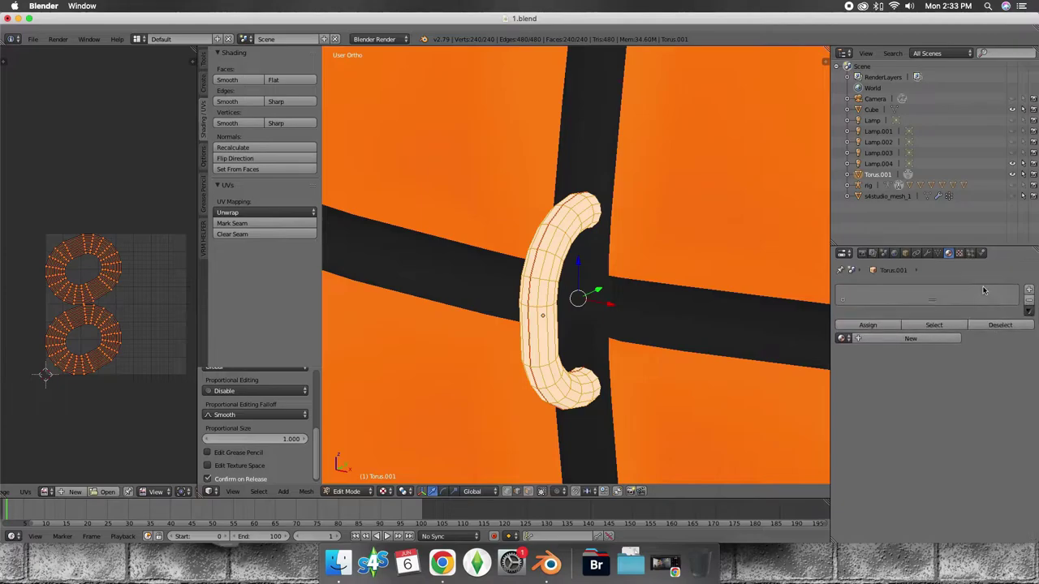
Step: Assign the existing black Material.001 to the torus, then reselect Torus.001 in the outliner
{"action": "left_click", "coordinate": [849, 339]}
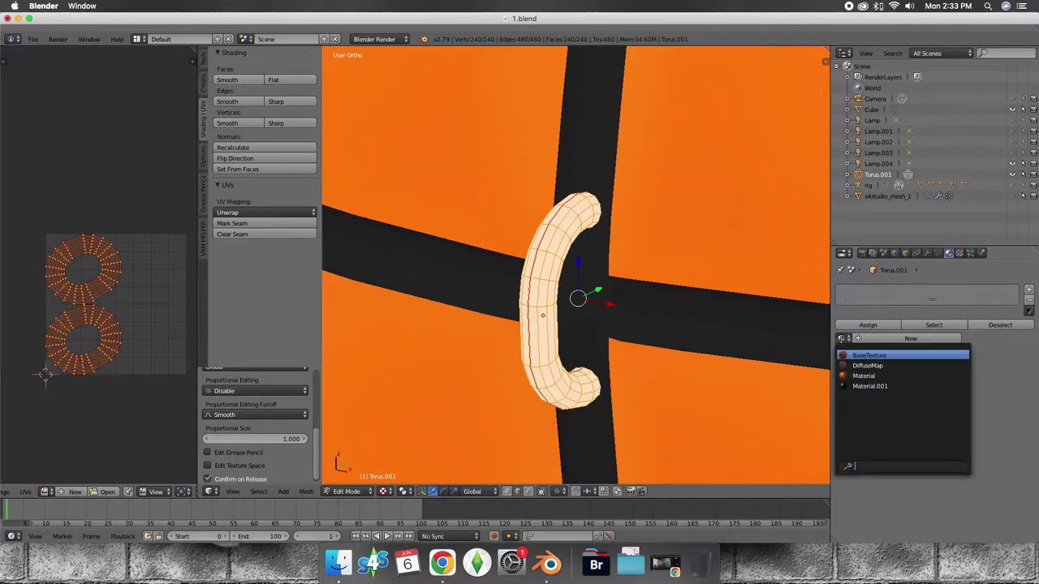
{"action": "left_click", "coordinate": [876, 383]}
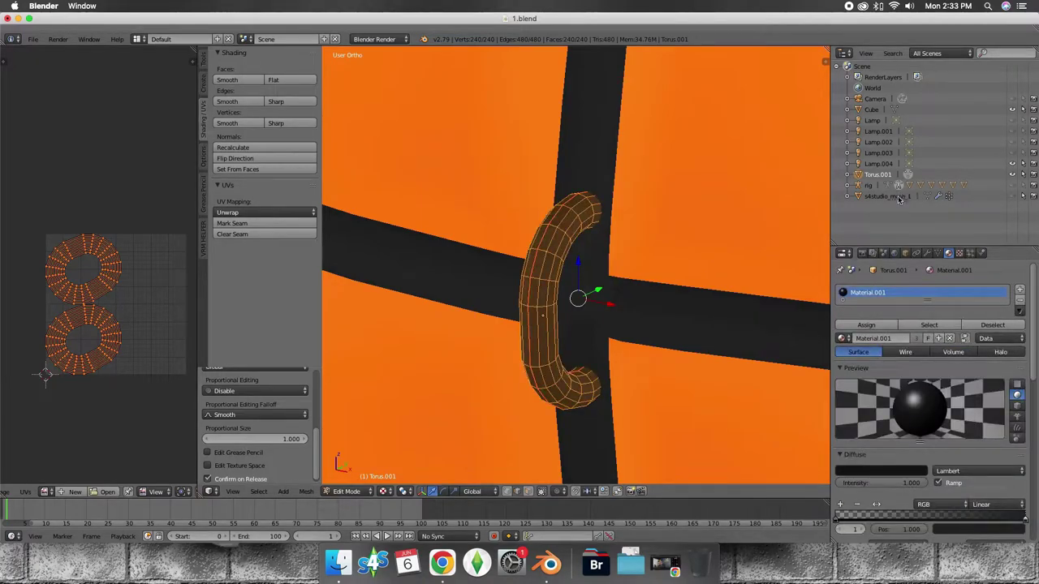
{"action": "left_click", "coordinate": [898, 199]}
{"action": "mouse_move", "coordinate": [747, 237]}
{"action": "middle_mouse_down"}
{"action": "mouse_move", "coordinate": [694, 244]}
{"action": "mouse_move", "coordinate": [619, 235]}
{"action": "mouse_move", "coordinate": [636, 259]}
{"action": "mouse_move", "coordinate": [589, 257]}
{"action": "mouse_move", "coordinate": [702, 241]}
{"action": "mouse_move", "coordinate": [522, 247]}
{"action": "mouse_move", "coordinate": [593, 230]}
{"action": "mouse_move", "coordinate": [593, 246]}
{"action": "mouse_move", "coordinate": [528, 232]}
{"action": "mouse_move", "coordinate": [603, 249]}
{"action": "mouse_move", "coordinate": [584, 239]}
{"action": "mouse_move", "coordinate": [524, 255]}
{"action": "mouse_move", "coordinate": [543, 262]}
{"action": "middle_mouse_up"}
{"action": "scroll", "coordinate": [522, 246], "scroll_direction": "down", "scroll_amount": 5}
{"action": "scroll", "coordinate": [552, 246], "scroll_direction": "down", "scroll_amount": 3}
{"action": "scroll", "coordinate": [583, 245], "scroll_direction": "up", "scroll_amount": 4}
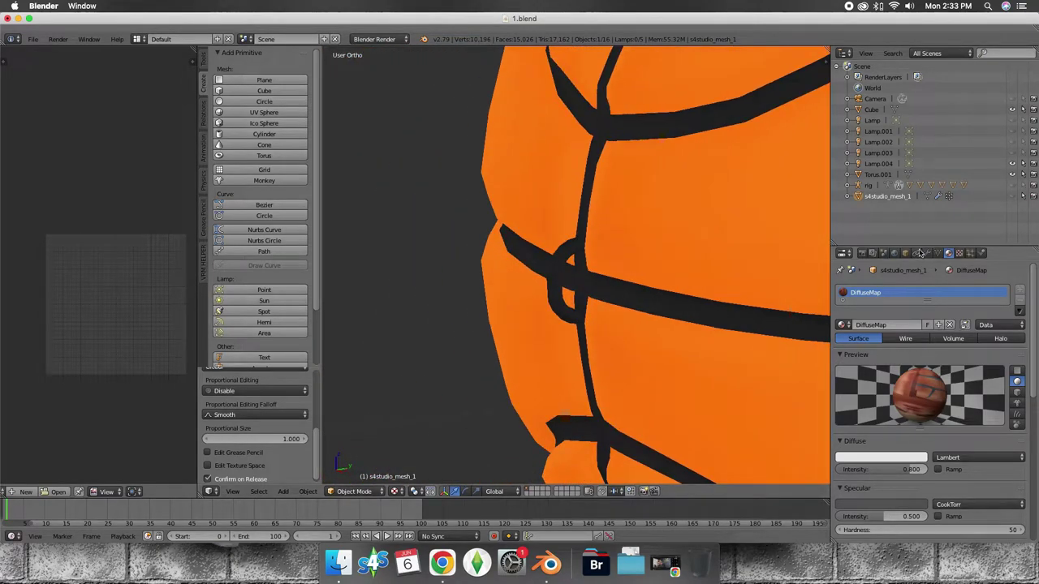
{"action": "left_click", "coordinate": [876, 177]}
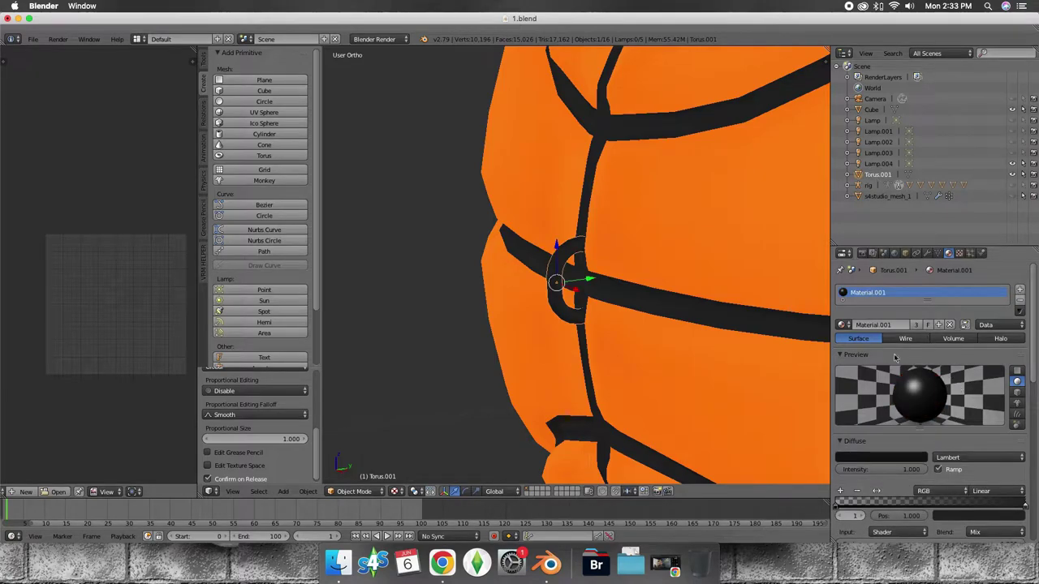
{"action": "scroll", "coordinate": [627, 298], "scroll_direction": "down", "scroll_amount": 3}
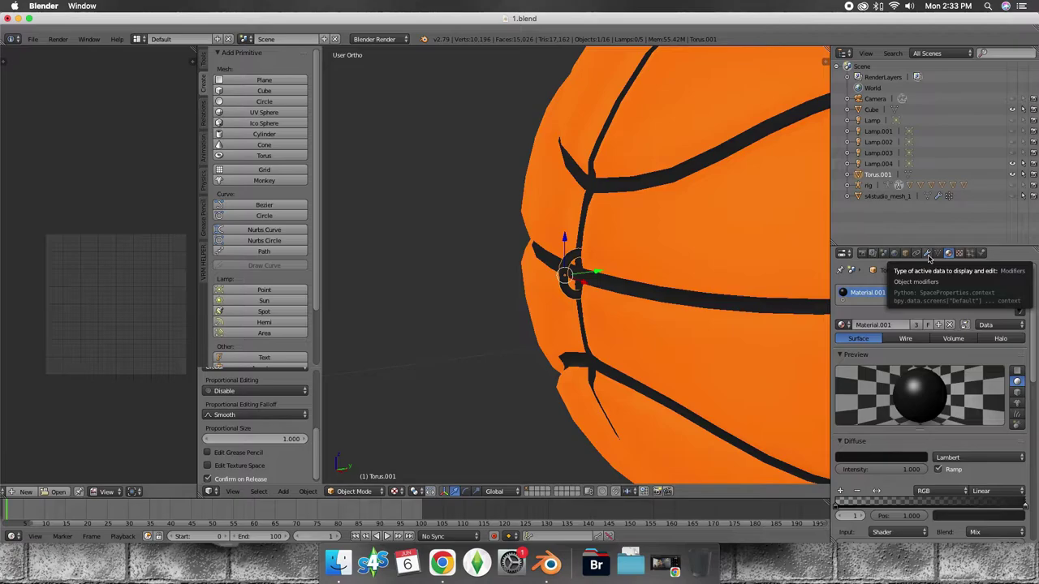
Step: Add a Mirror modifier to the torus using Cube as mirror object on the Y axis
{"action": "left_click", "coordinate": [928, 256]}
{"action": "left_click", "coordinate": [917, 290]}
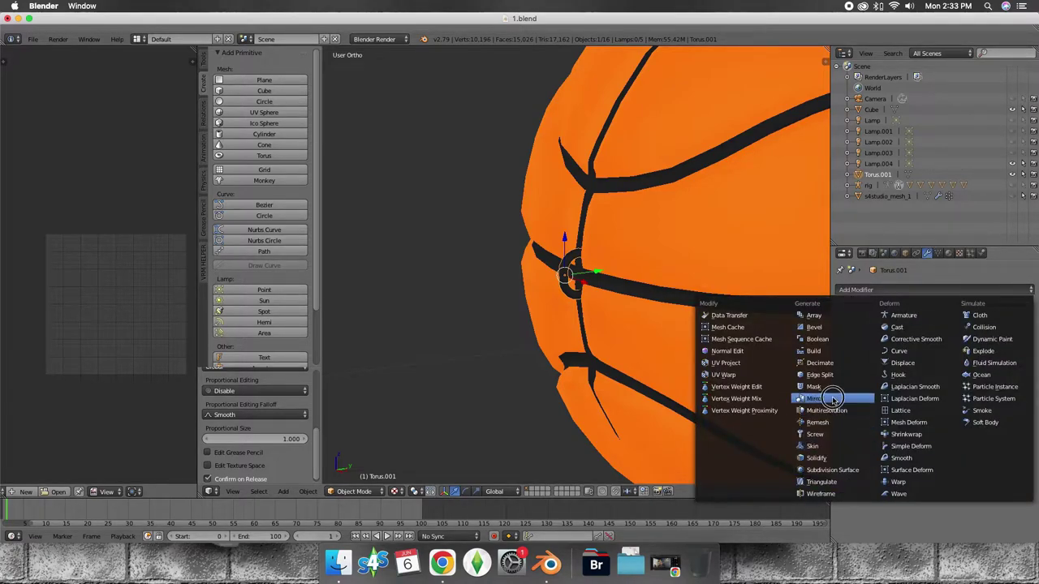
{"action": "left_click", "coordinate": [818, 399]}
{"action": "scroll", "coordinate": [755, 327], "scroll_direction": "up", "scroll_amount": 5}
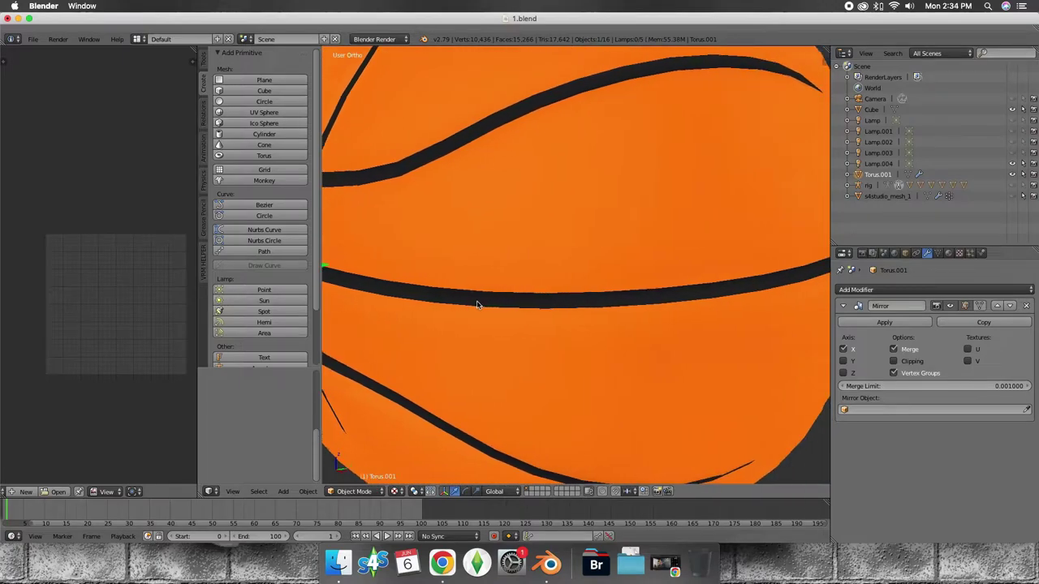
{"action": "mouse_move", "coordinate": [584, 308]}
{"action": "middle_mouse_down"}
{"action": "mouse_move", "coordinate": [521, 305]}
{"action": "mouse_move", "coordinate": [694, 299]}
{"action": "mouse_move", "coordinate": [673, 304]}
{"action": "mouse_move", "coordinate": [681, 302]}
{"action": "middle_mouse_up"}
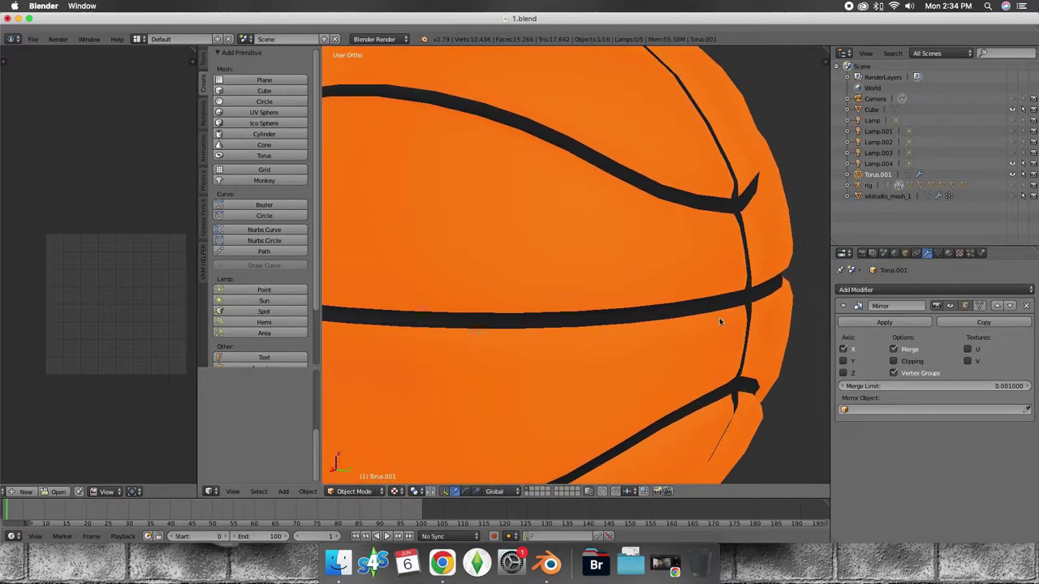
{"action": "left_click", "coordinate": [873, 411]}
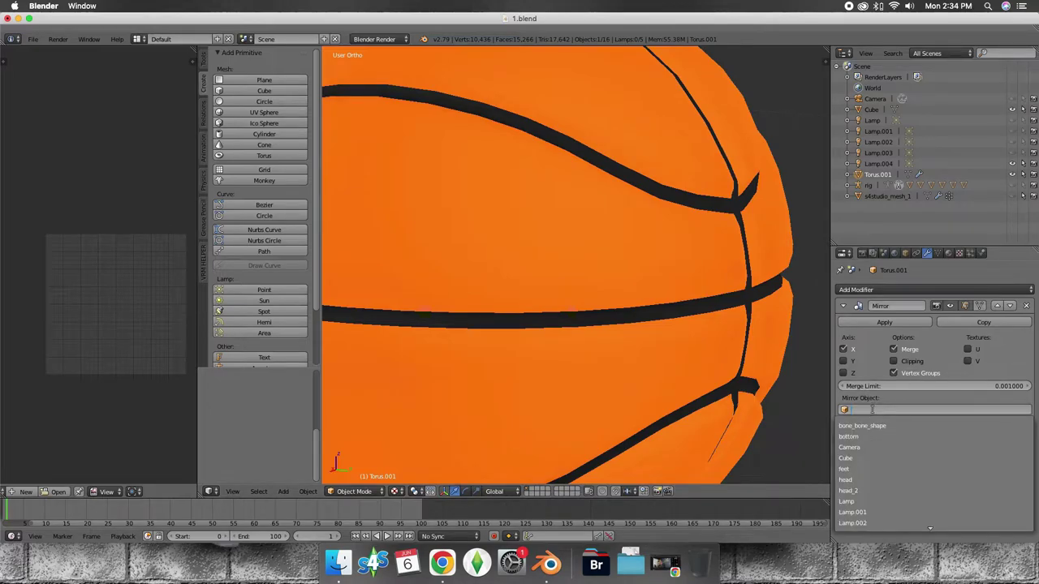
{"action": "left_click", "coordinate": [854, 458]}
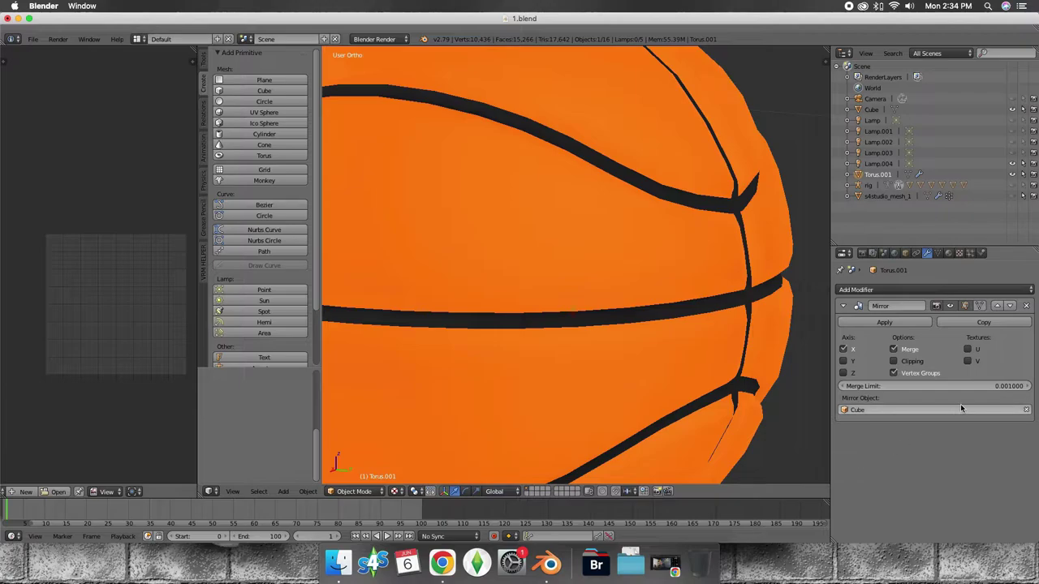
{"action": "left_click", "coordinate": [843, 361]}
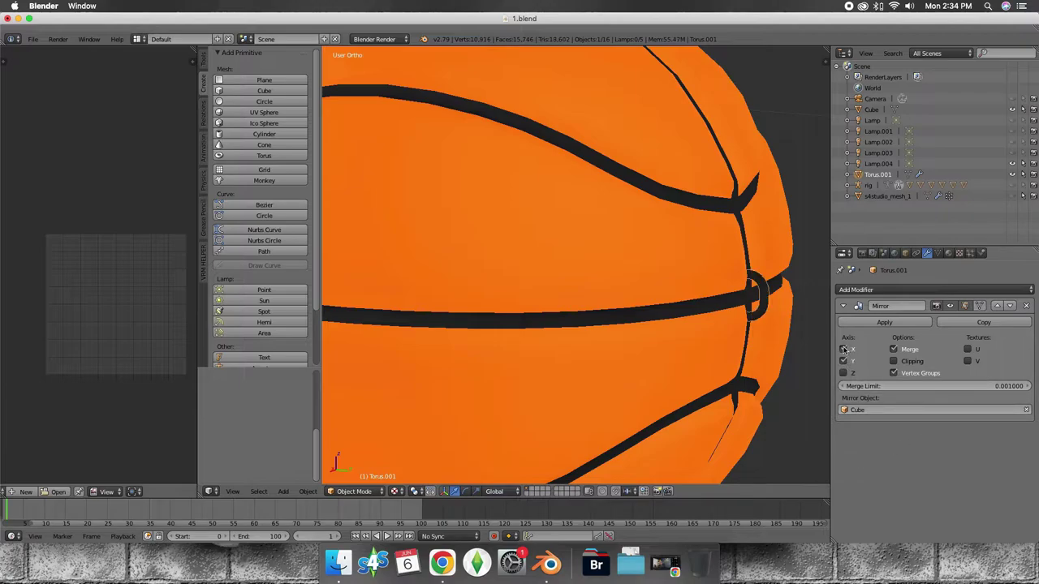
Step: Check both rings from the side and apply the Mirror modifier
{"action": "scroll", "coordinate": [713, 341], "scroll_direction": "down", "scroll_amount": 2}
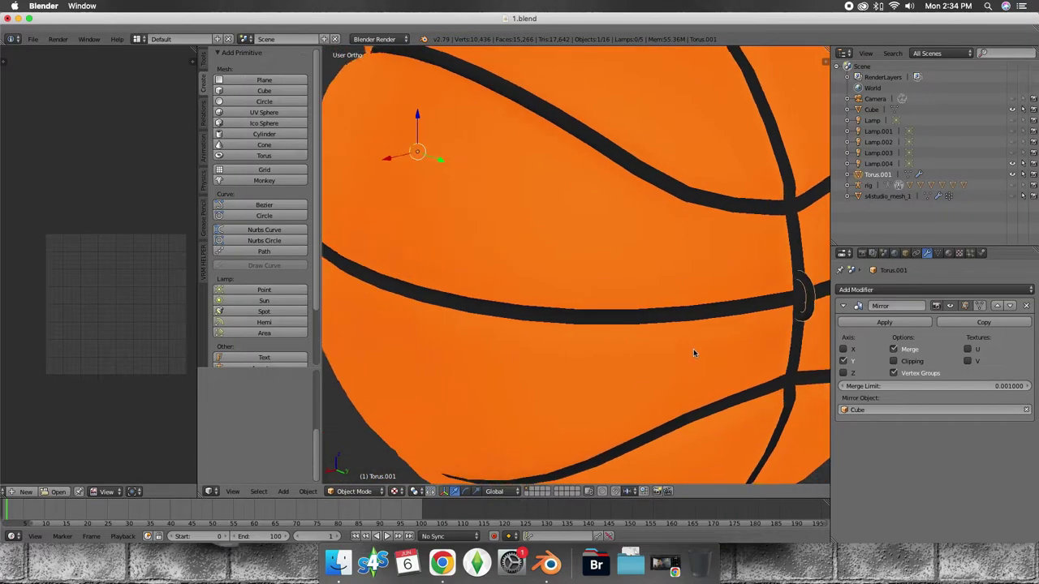
{"action": "scroll", "coordinate": [699, 345], "scroll_direction": "down", "scroll_amount": 3}
{"action": "mouse_move", "coordinate": [701, 349]}
{"action": "middle_mouse_down"}
{"action": "mouse_move", "coordinate": [679, 338]}
{"action": "mouse_move", "coordinate": [700, 335]}
{"action": "middle_mouse_up"}
{"action": "scroll", "coordinate": [707, 336], "scroll_direction": "up", "scroll_amount": 3}
{"action": "middle_click_drag", "start_coordinate": [610, 316], "coordinate": [590, 312]}
{"action": "left_click", "coordinate": [896, 323]}
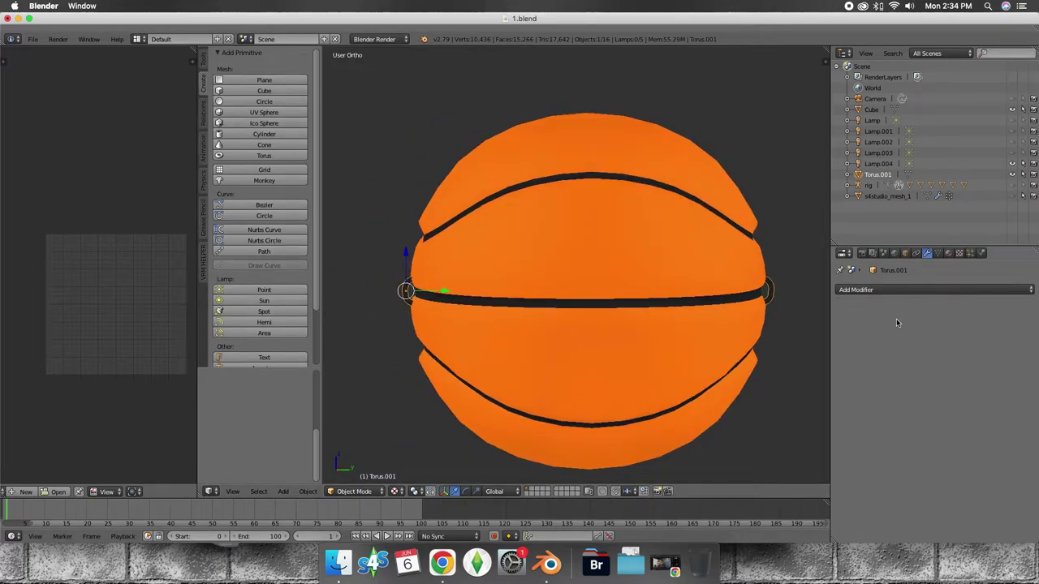
{"action": "mouse_move", "coordinate": [682, 317]}
{"action": "middle_mouse_down"}
{"action": "mouse_move", "coordinate": [617, 300]}
{"action": "mouse_move", "coordinate": [575, 338]}
{"action": "mouse_move", "coordinate": [680, 312]}
{"action": "middle_mouse_up"}
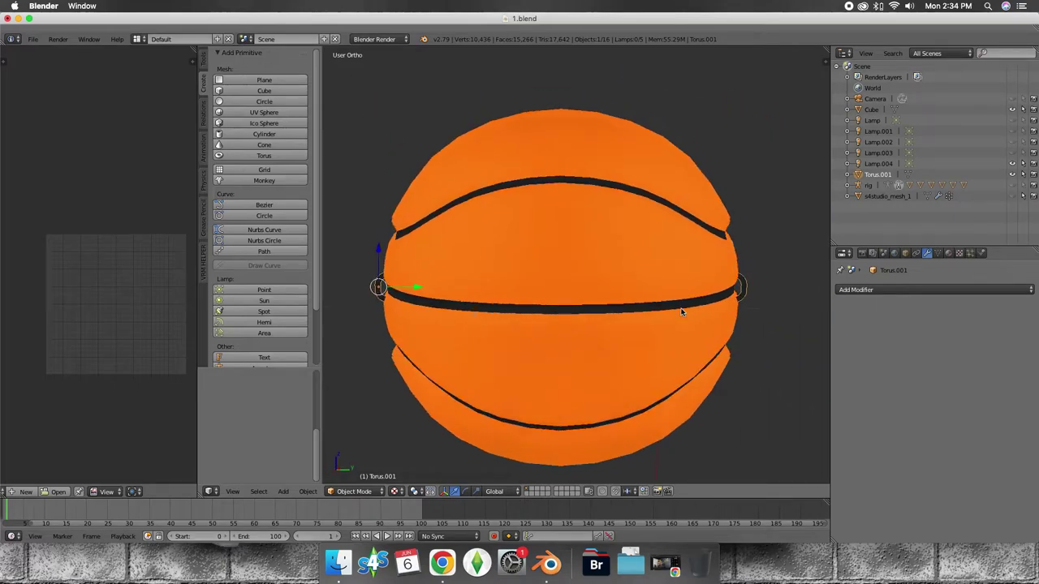
{"action": "left_click", "coordinate": [880, 163]}
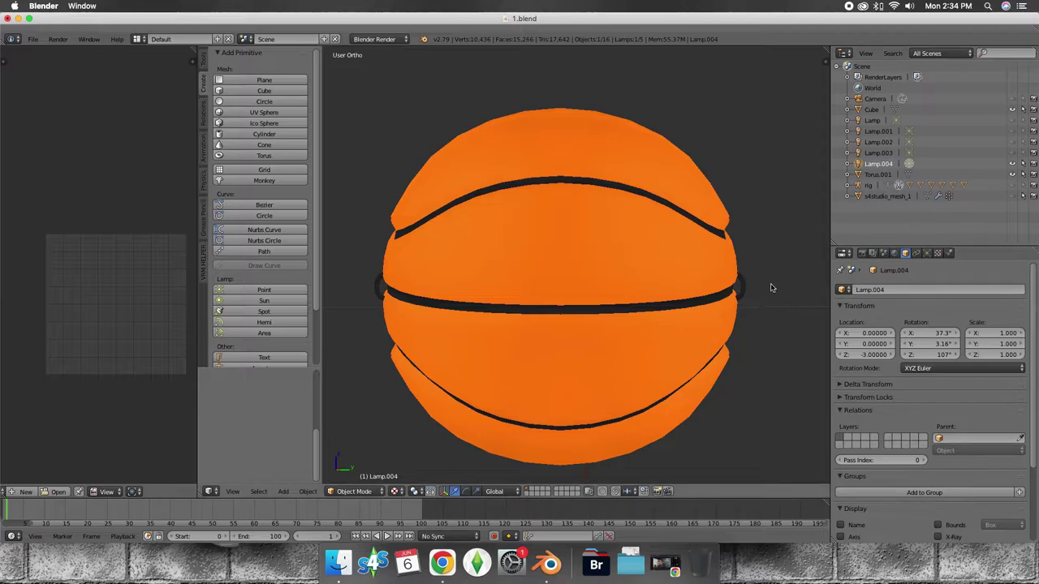
Step: Orbit the front view slightly and open the 3D view's Add menu
{"action": "mouse_move", "coordinate": [722, 264]}
{"action": "middle_mouse_down"}
{"action": "mouse_move", "coordinate": [630, 268]}
{"action": "mouse_move", "coordinate": [721, 251]}
{"action": "middle_mouse_up"}
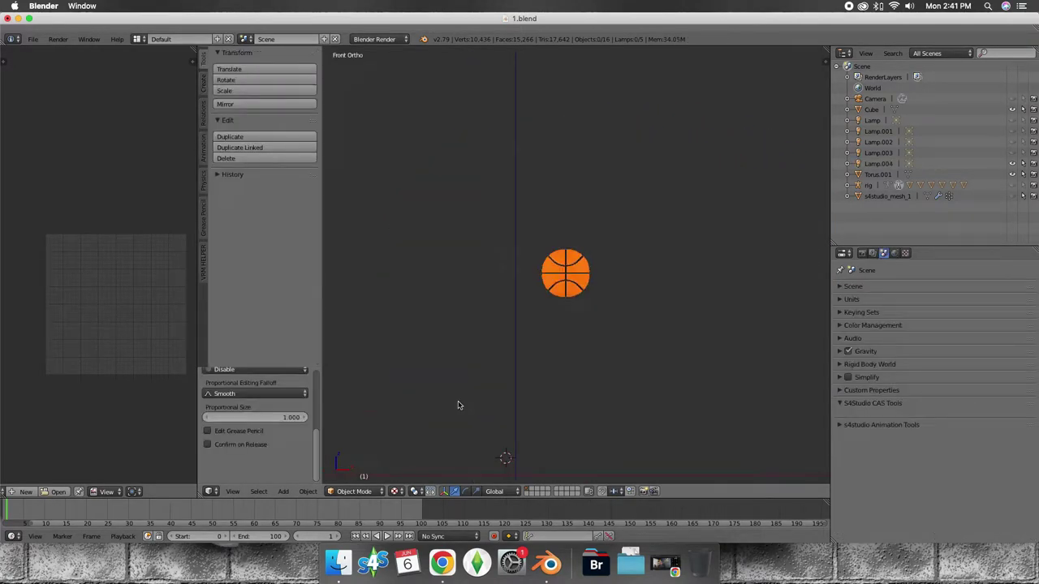
{"action": "left_click", "coordinate": [306, 493]}
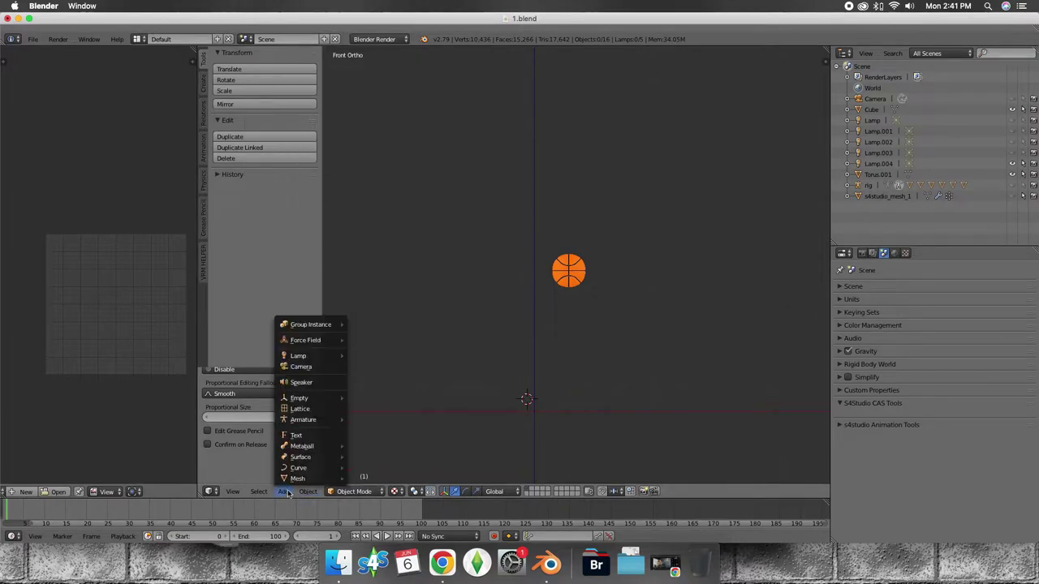
Step: Add a torus mesh, scale it down and move it along X below the basketball
{"action": "mouse_move", "coordinate": [308, 478]}
{"action": "left_click", "coordinate": [373, 324]}
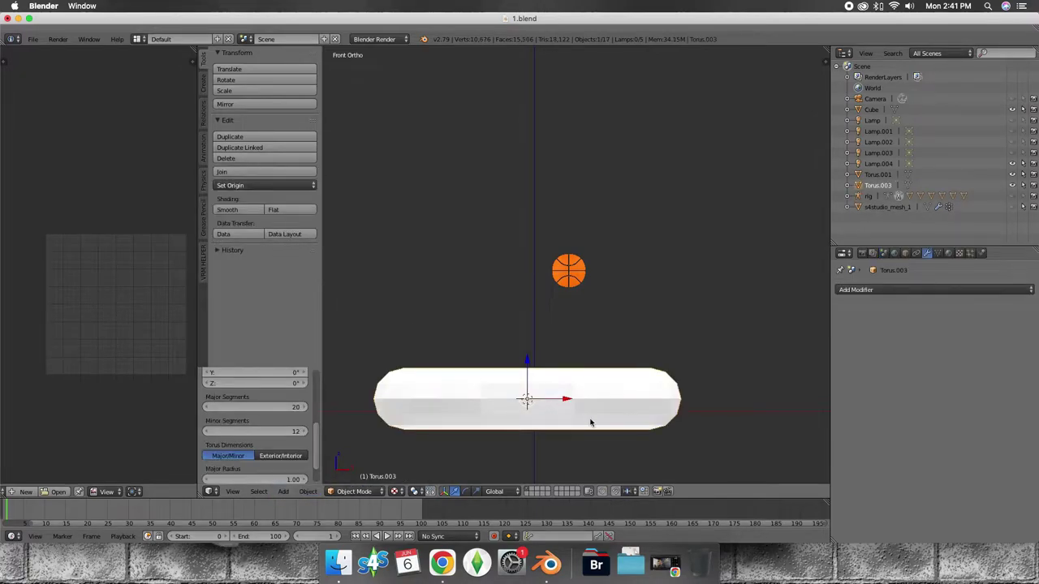
{"action": "key", "text": "s"}
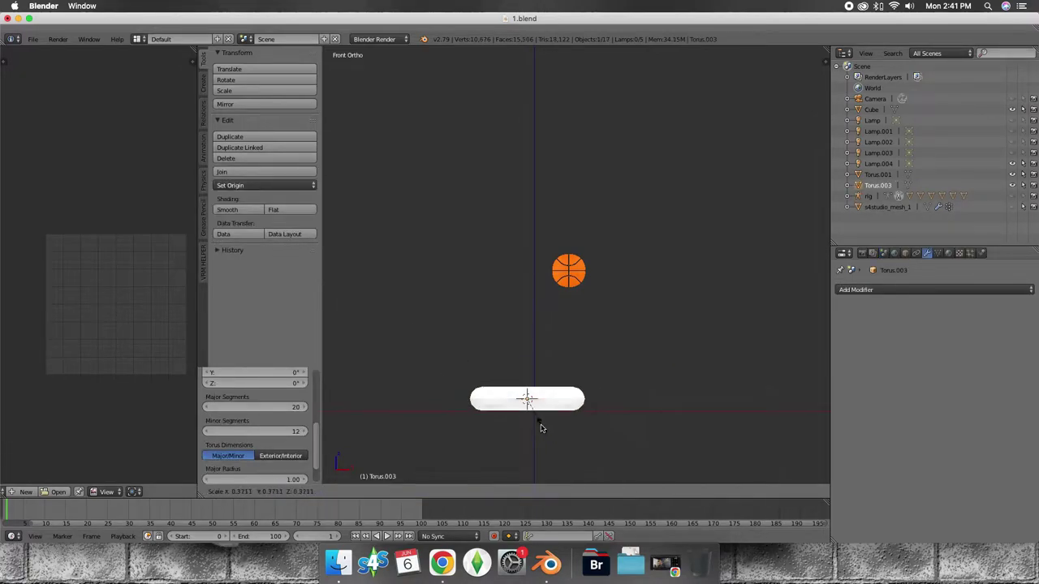
{"action": "left_click", "coordinate": [527, 409]}
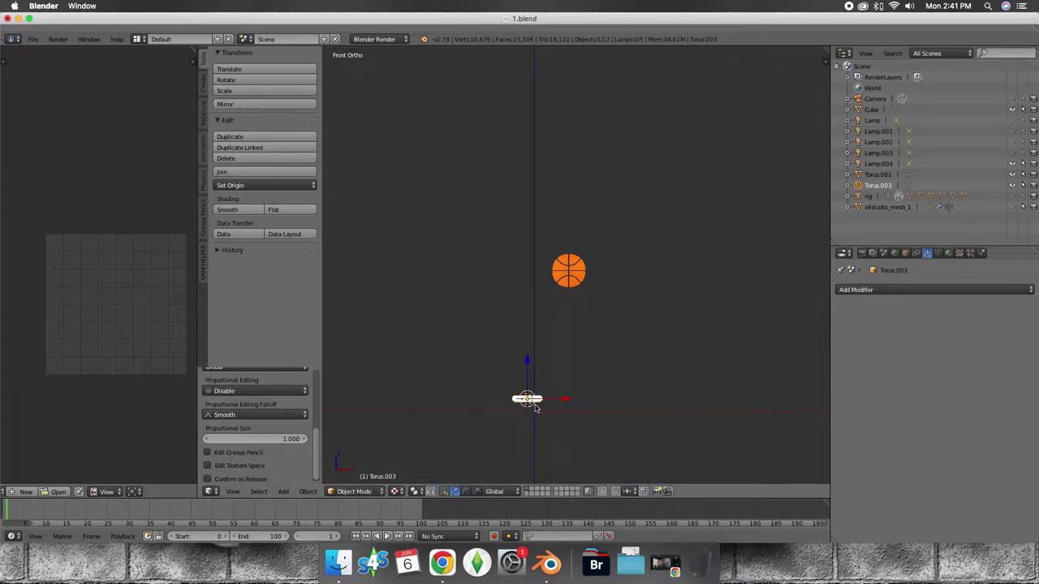
{"action": "key", "text": "g"}
{"action": "key", "text": "x"}
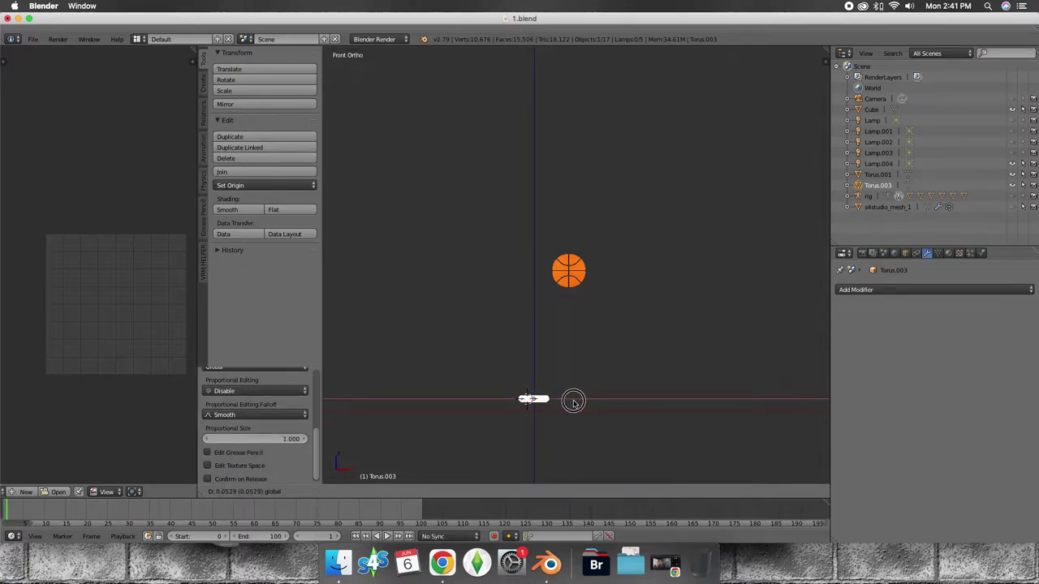
{"action": "left_click", "coordinate": [574, 401]}
Step: Enter Edit Mode on the new torus and select one of its edges
{"action": "scroll", "coordinate": [571, 411], "scroll_direction": "up", "scroll_amount": 3}
{"action": "scroll", "coordinate": [570, 421], "scroll_direction": "down", "scroll_amount": 1}
{"action": "mouse_move", "coordinate": [570, 423]}
{"action": "middle_mouse_down", "text": "shift"}
{"action": "mouse_move", "coordinate": [601, 343]}
{"action": "mouse_move", "coordinate": [641, 341]}
{"action": "mouse_move", "coordinate": [648, 302]}
{"action": "middle_mouse_up", "text": "shift"}
{"action": "scroll", "coordinate": [603, 349], "scroll_direction": "up", "scroll_amount": 2}
{"action": "scroll", "coordinate": [648, 302], "scroll_direction": "up", "scroll_amount": 2}
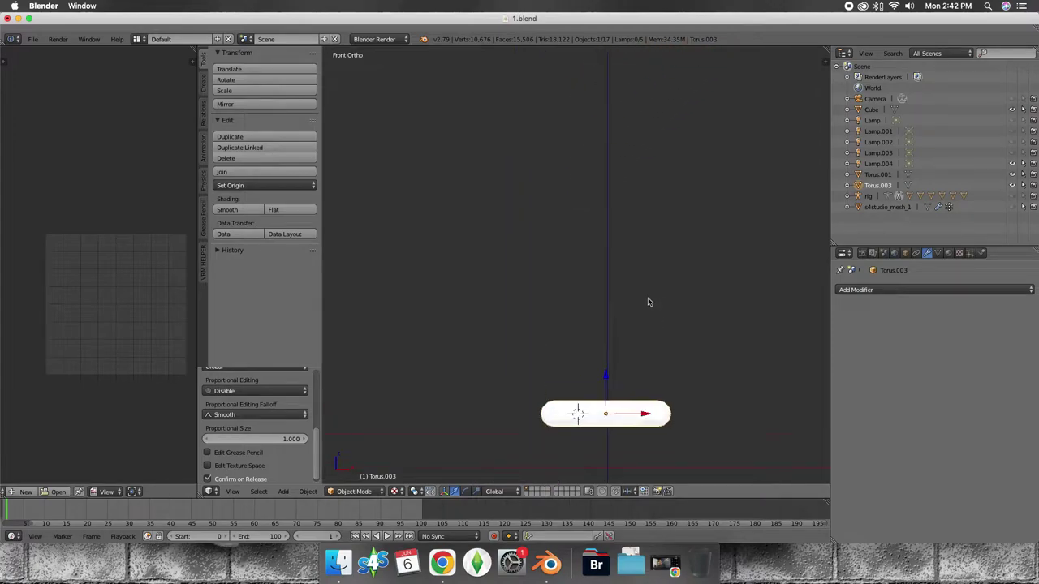
{"action": "left_click", "coordinate": [349, 490]}
{"action": "left_click", "coordinate": [355, 464]}
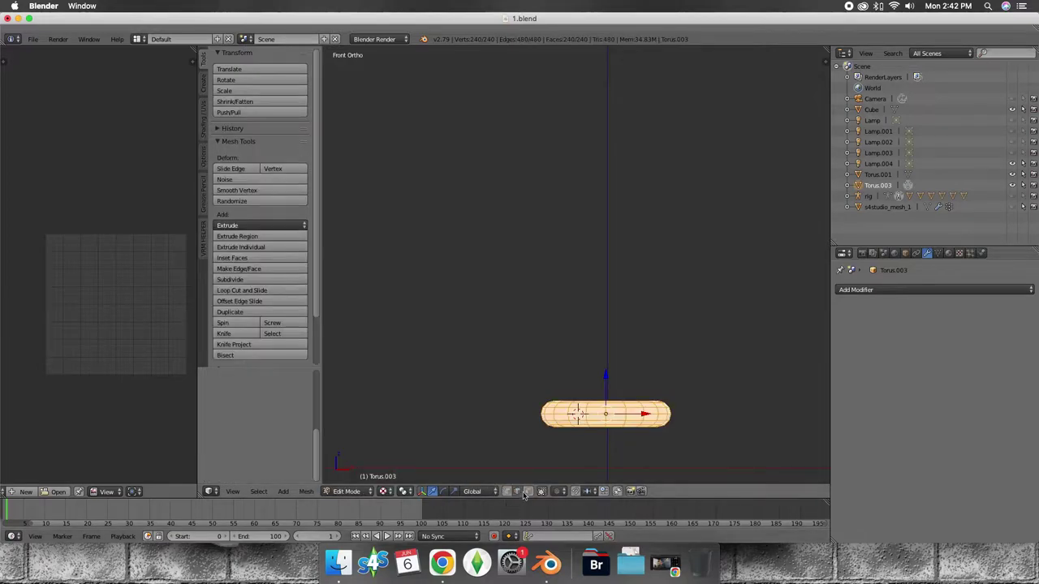
{"action": "right_click", "coordinate": [593, 414]}
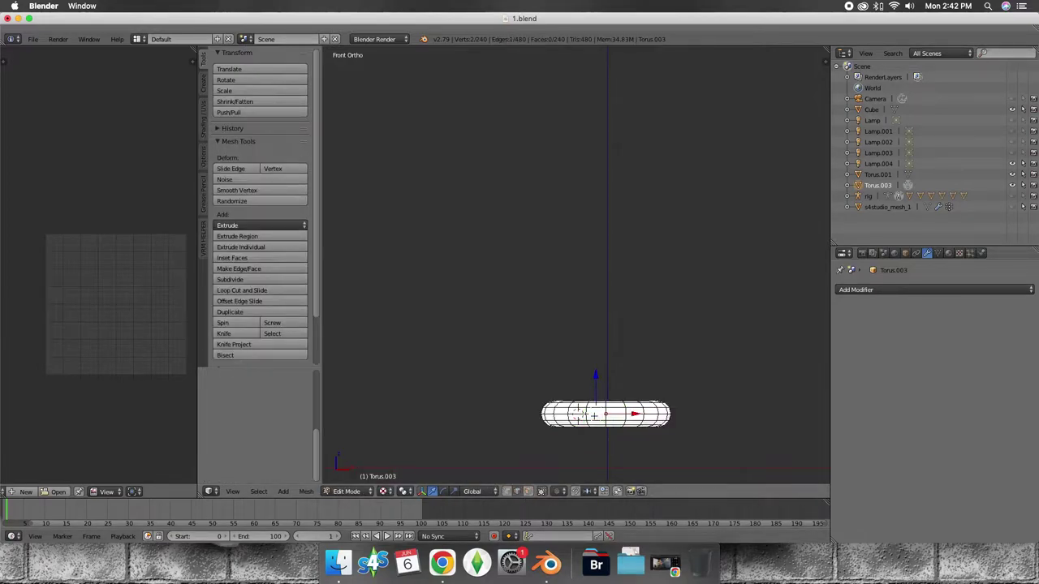
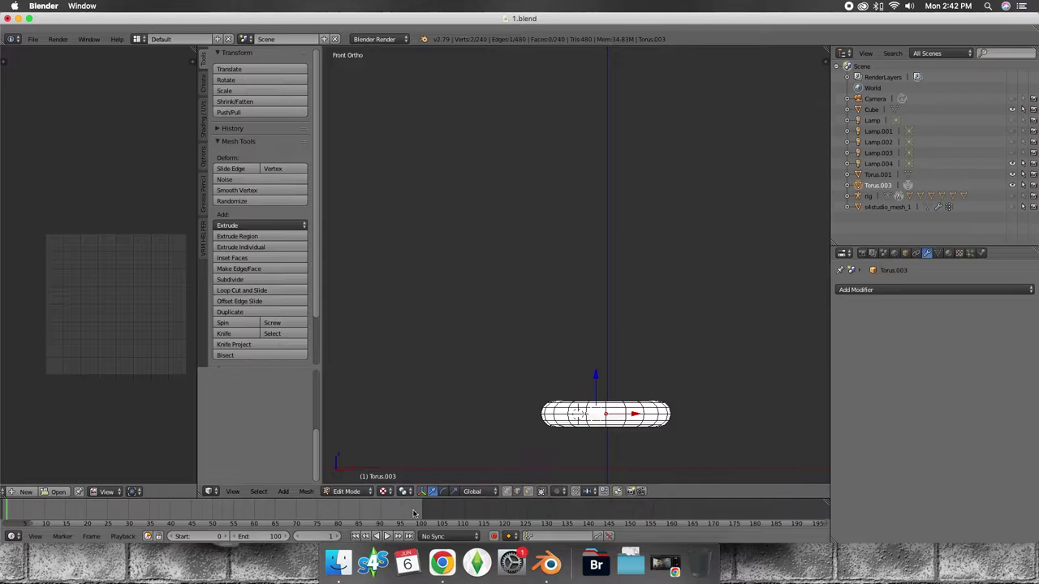
Step: With X-ray on, box-select the torus's left half and pull it left along X into an oval
{"action": "left_click", "coordinate": [541, 491]}
{"action": "key", "text": "b"}
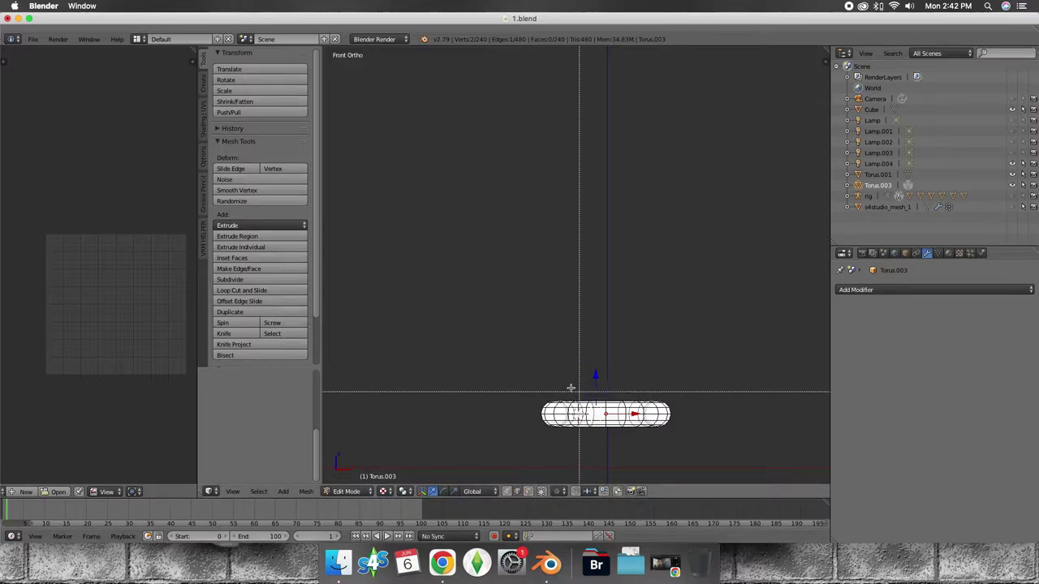
{"action": "left_click_drag", "start_coordinate": [526, 369], "coordinate": [605, 471]}
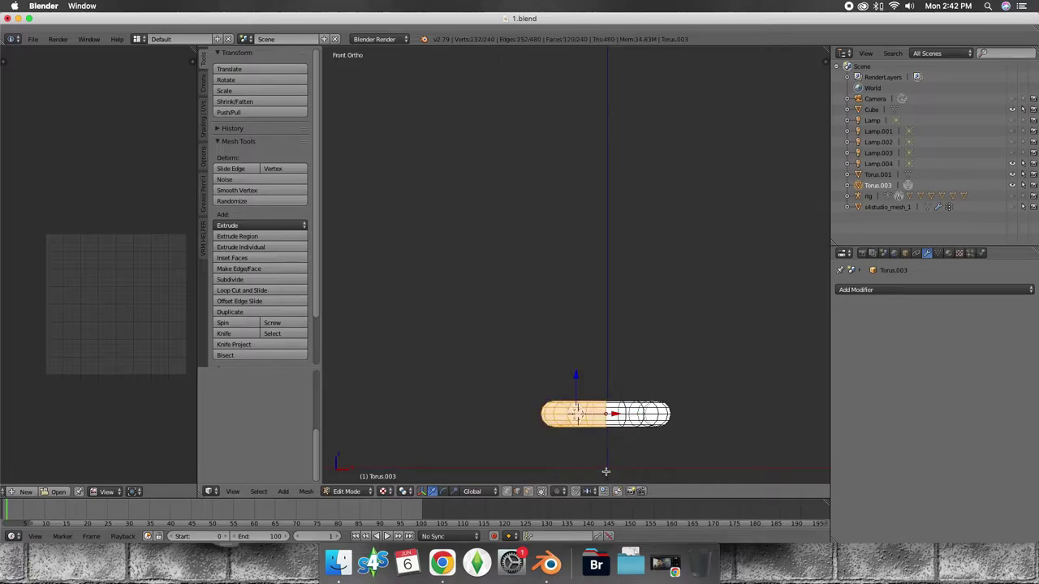
{"action": "key", "text": "g"}
{"action": "key", "text": "x"}
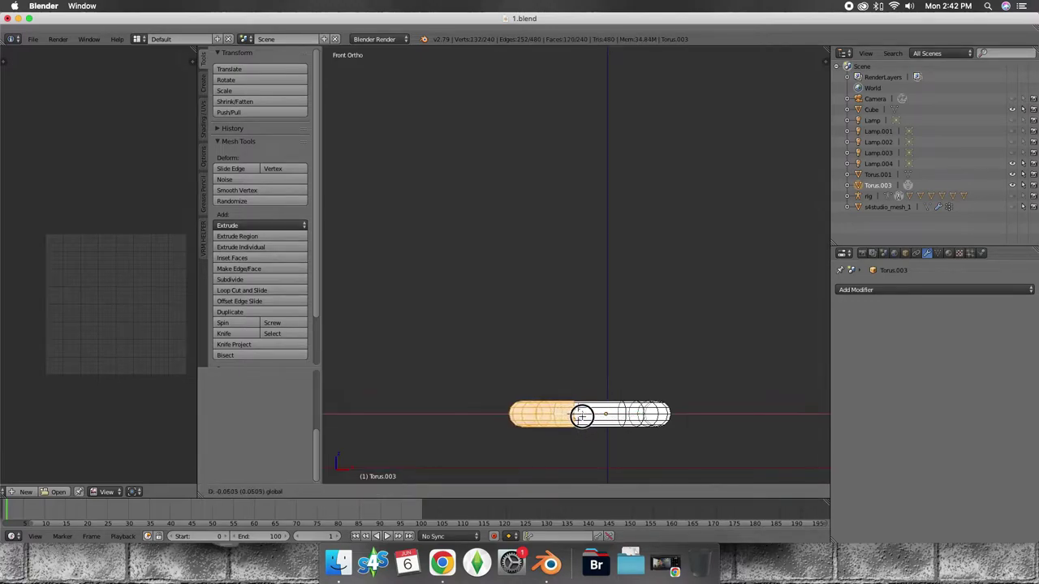
{"action": "left_click", "coordinate": [579, 416]}
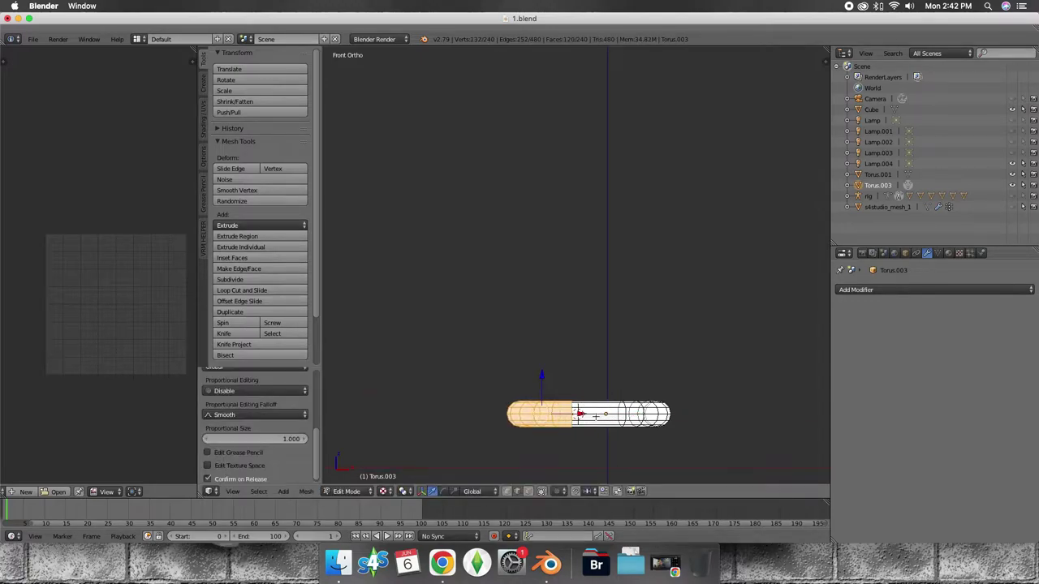
Step: Deselect all, turn hidden-edge display back off, and paint-select torus vertices from above
{"action": "key", "text": "a"}
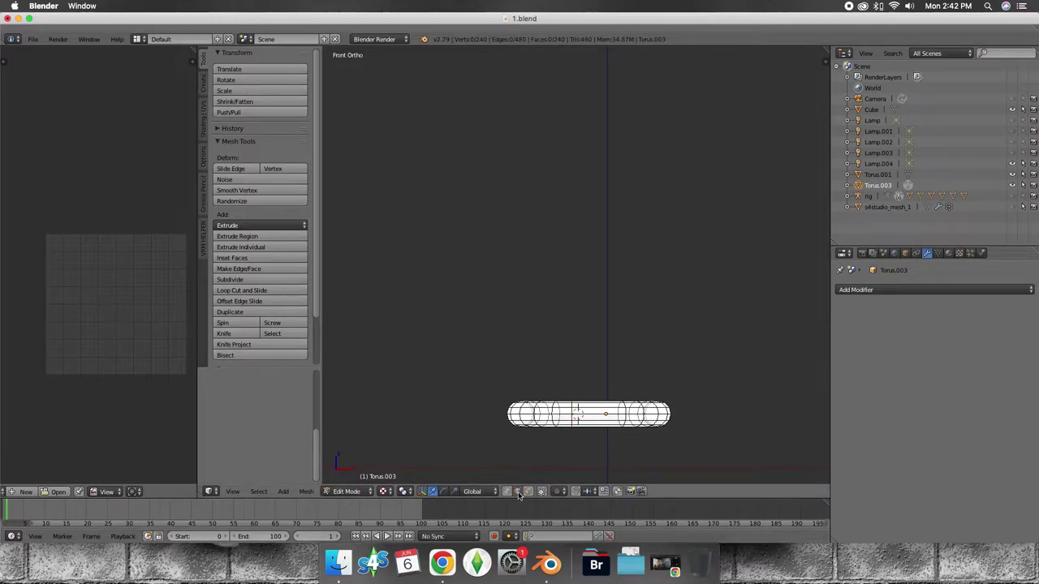
{"action": "left_click", "coordinate": [542, 491]}
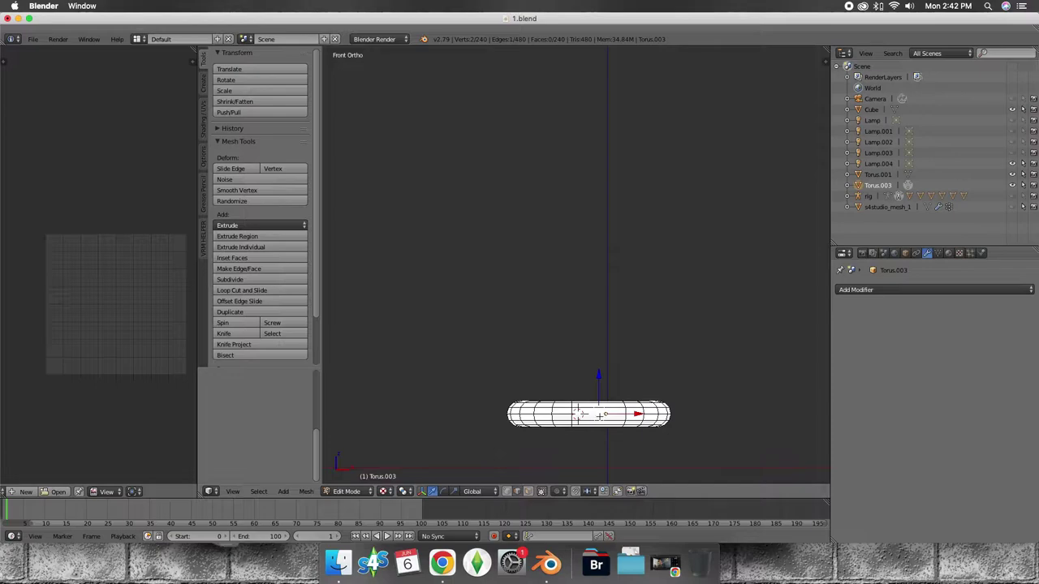
{"action": "key", "text": "c"}
{"action": "left_click", "coordinate": [546, 414]}
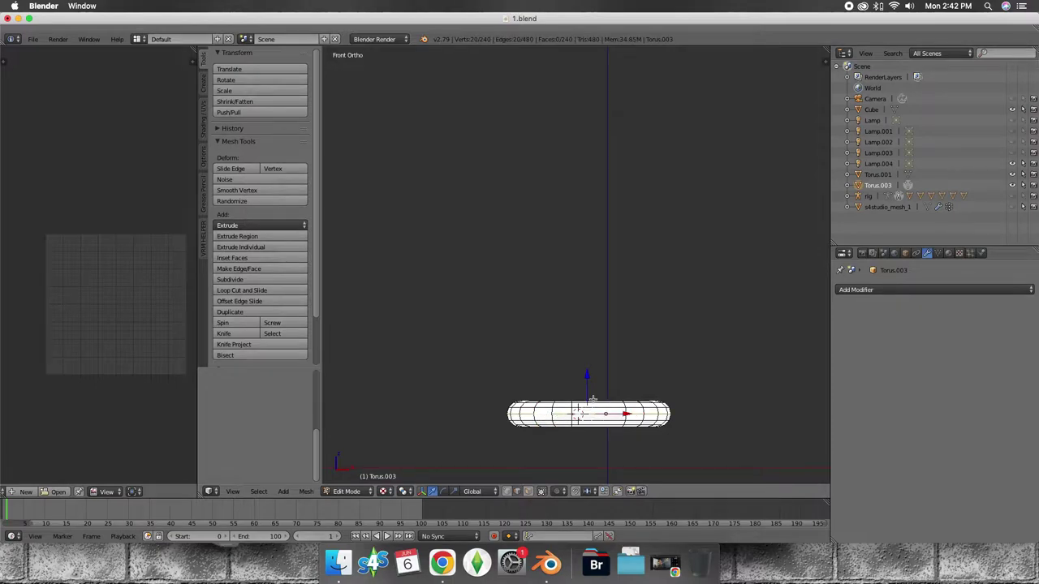
{"action": "middle_click_drag", "start_coordinate": [593, 398], "coordinate": [583, 385]}
{"action": "key", "text": "c"}
{"action": "left_click", "coordinate": [574, 341]}
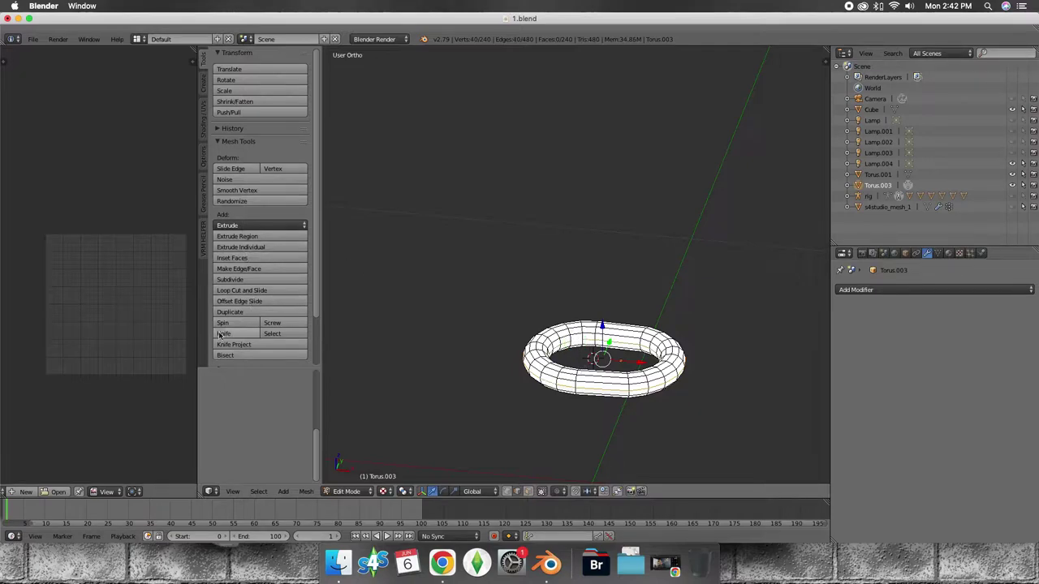
Step: Select the whole link mesh and UV unwrap it
{"action": "left_click", "coordinate": [203, 204]}
{"action": "left_click", "coordinate": [203, 126]}
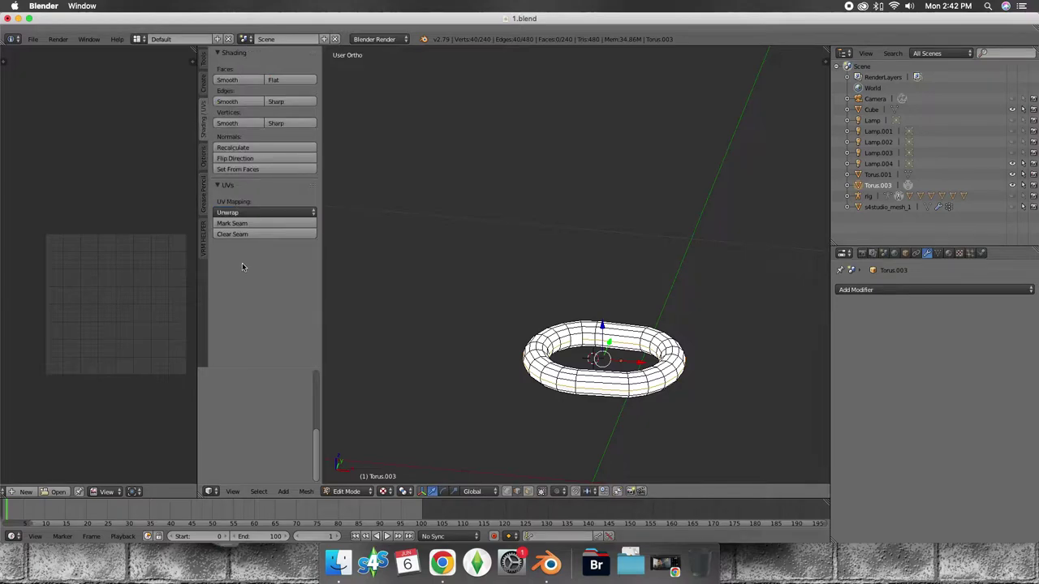
{"action": "scroll", "coordinate": [602, 399], "scroll_direction": "down", "scroll_amount": 1}
{"action": "middle_click_drag", "start_coordinate": [602, 400], "coordinate": [603, 380]}
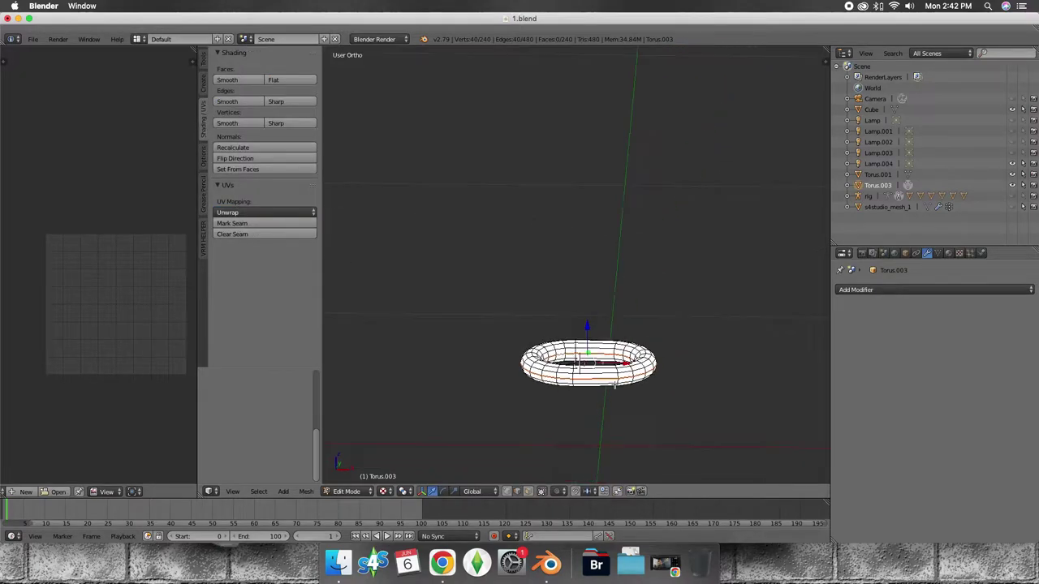
{"action": "key", "text": "a"}
{"action": "key", "text": "a"}
{"action": "left_click", "coordinate": [263, 212]}
{"action": "left_click", "coordinate": [244, 220]}
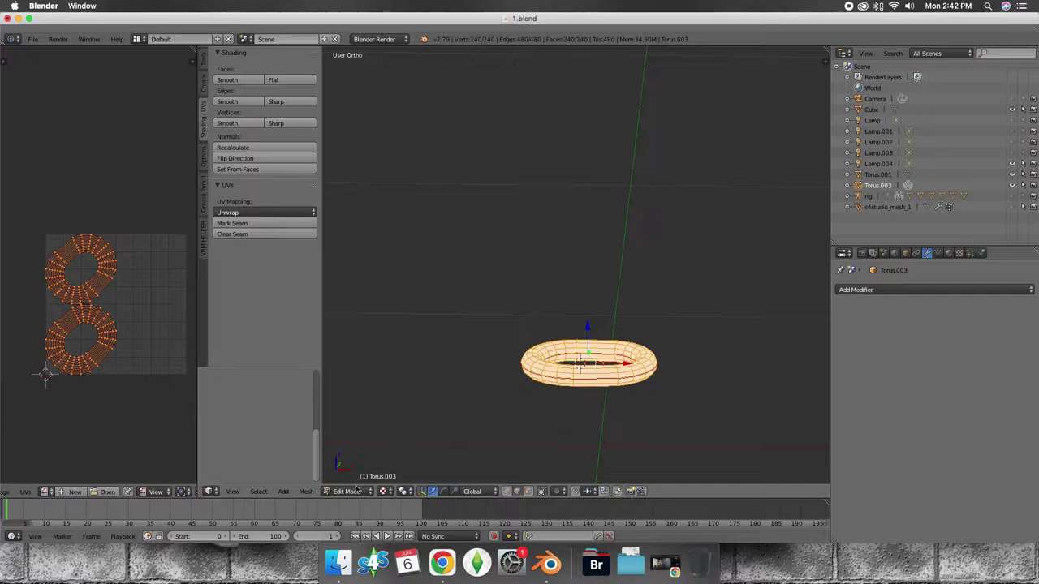
Step: Duplicate the link, place it to the right, and rotate it 90° about X to stand upright
{"action": "left_click", "coordinate": [305, 492]}
{"action": "left_click", "coordinate": [349, 388]}
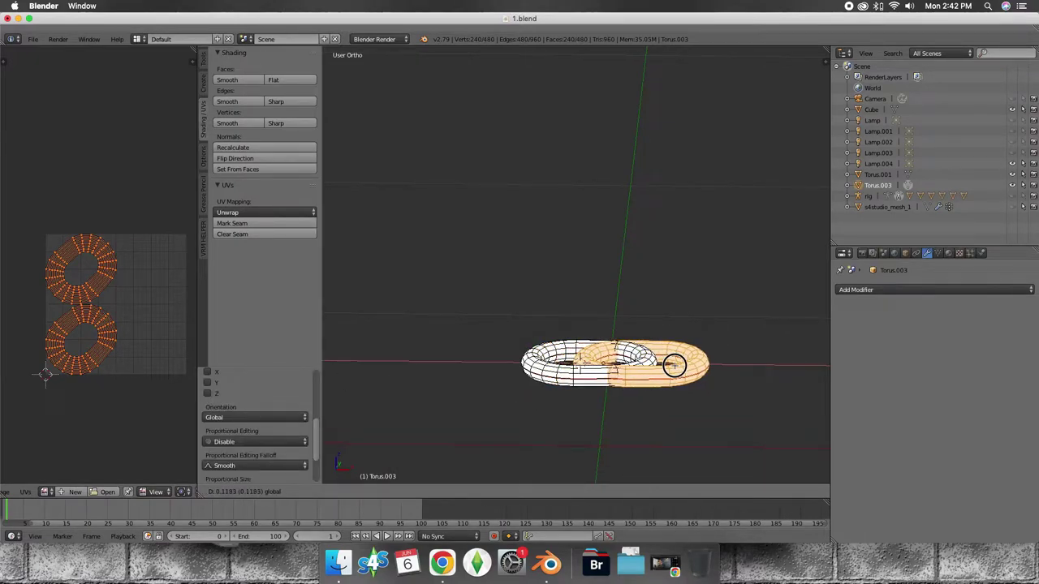
{"action": "left_click", "coordinate": [673, 365]}
{"action": "type", "text": "rz90"}
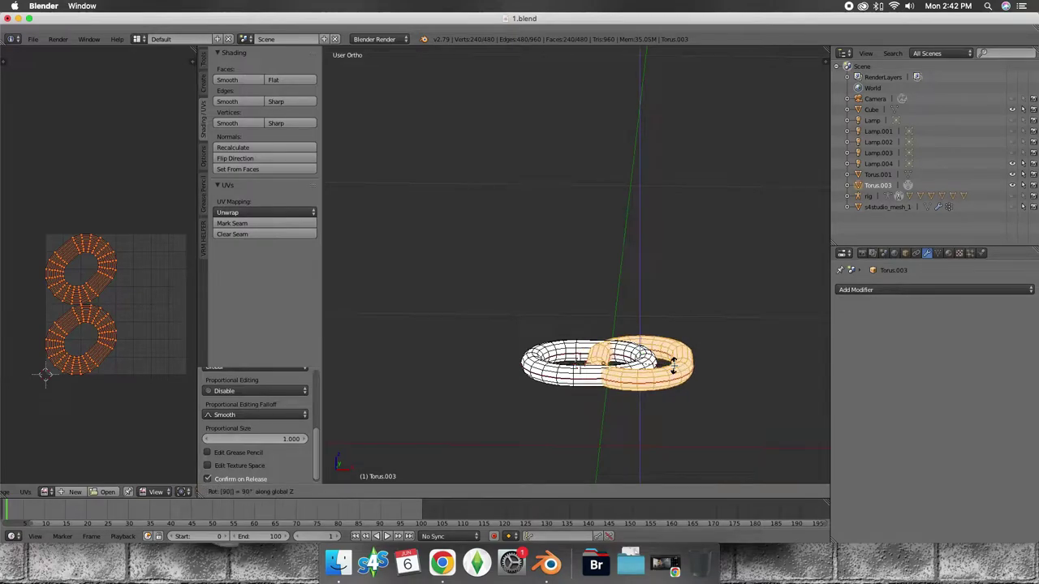
{"action": "key", "text": "Escape"}
{"action": "type", "text": "ry90"}
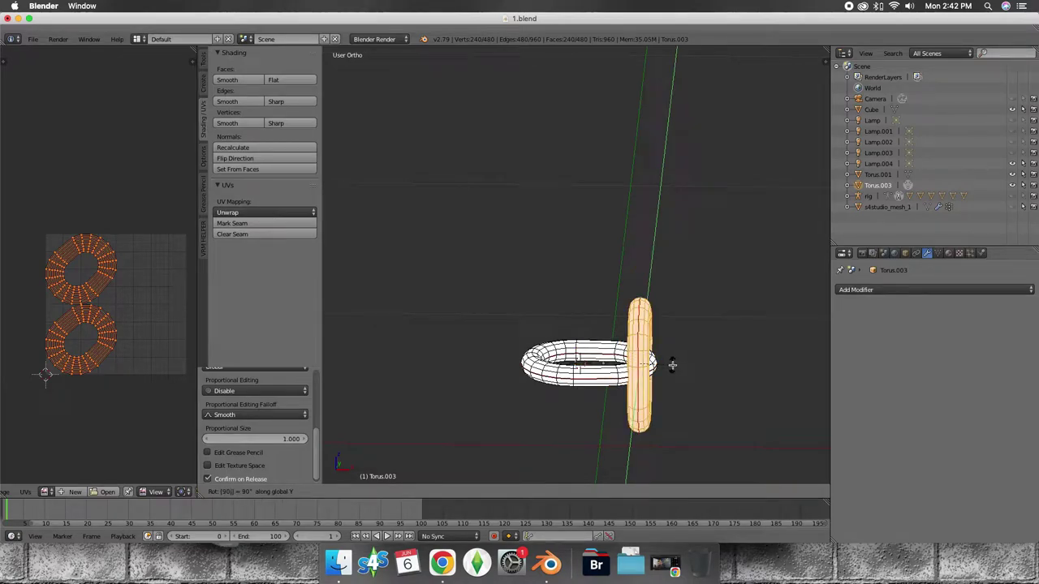
{"action": "key", "text": "Escape"}
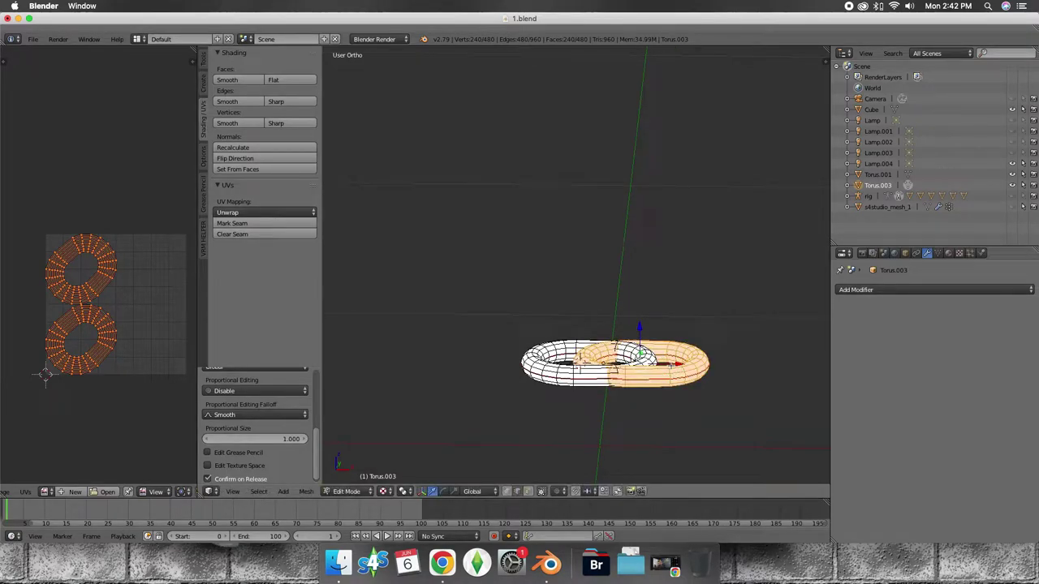
{"action": "type", "text": "rx9"}
{"action": "key", "text": "Return"}
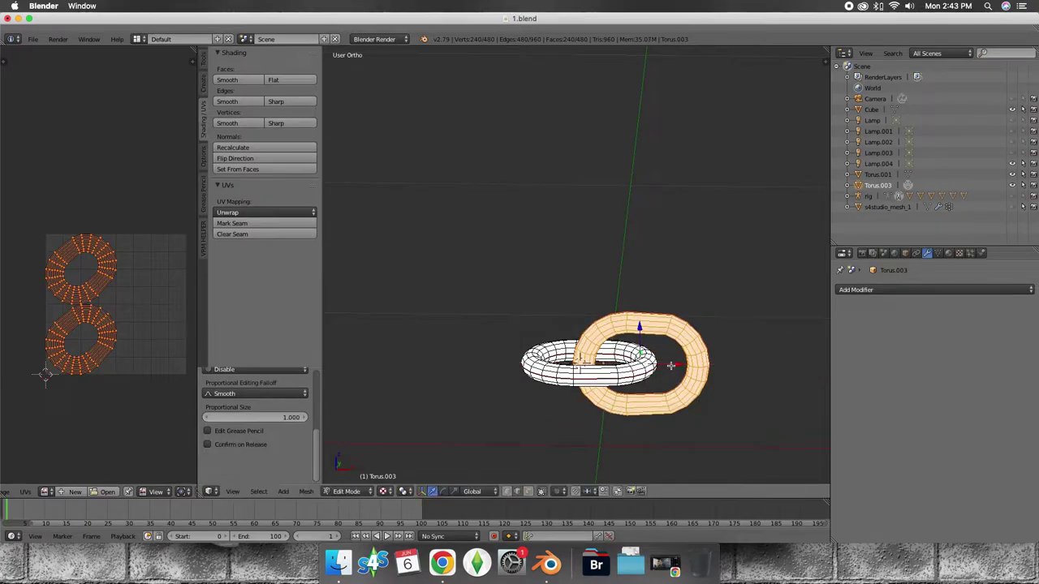
Step: Slide the upright link right so it interlocks with the first, then return to Object Mode
{"action": "left_click_drag", "start_coordinate": [669, 366], "coordinate": [704, 367]}
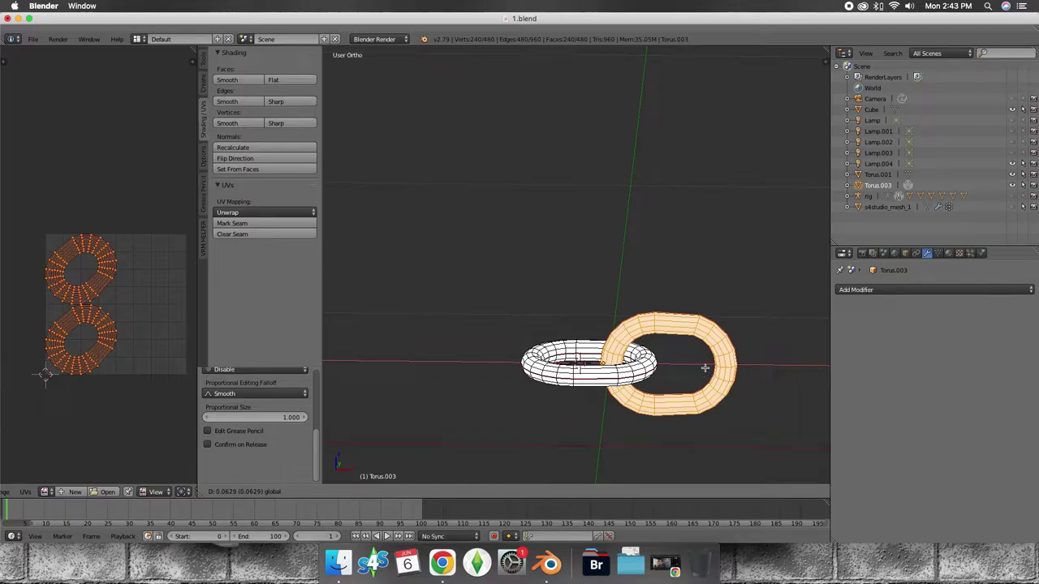
{"action": "middle_click_drag", "start_coordinate": [665, 359], "coordinate": [666, 387]}
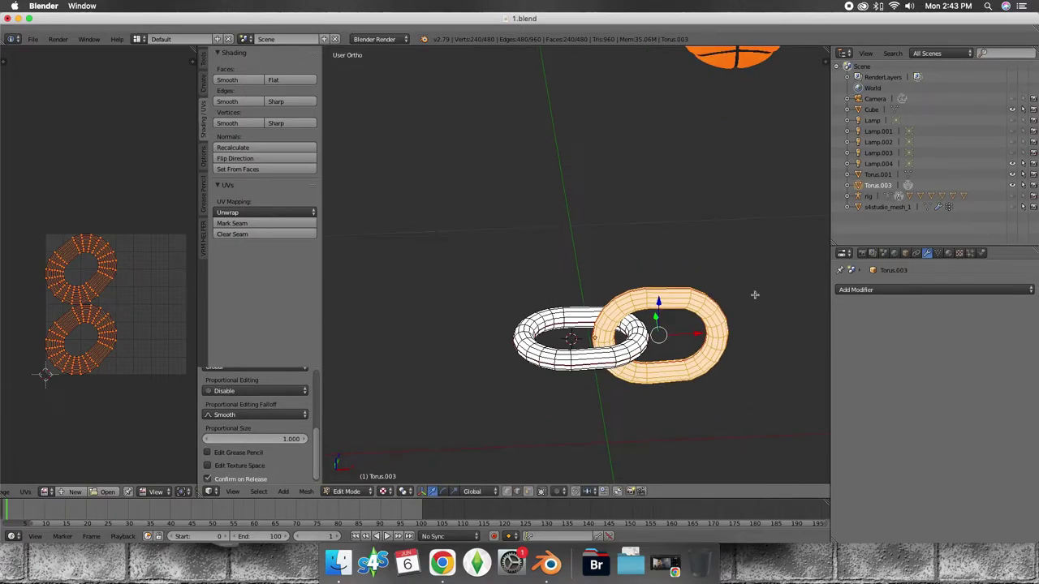
{"action": "key", "text": "Tab"}
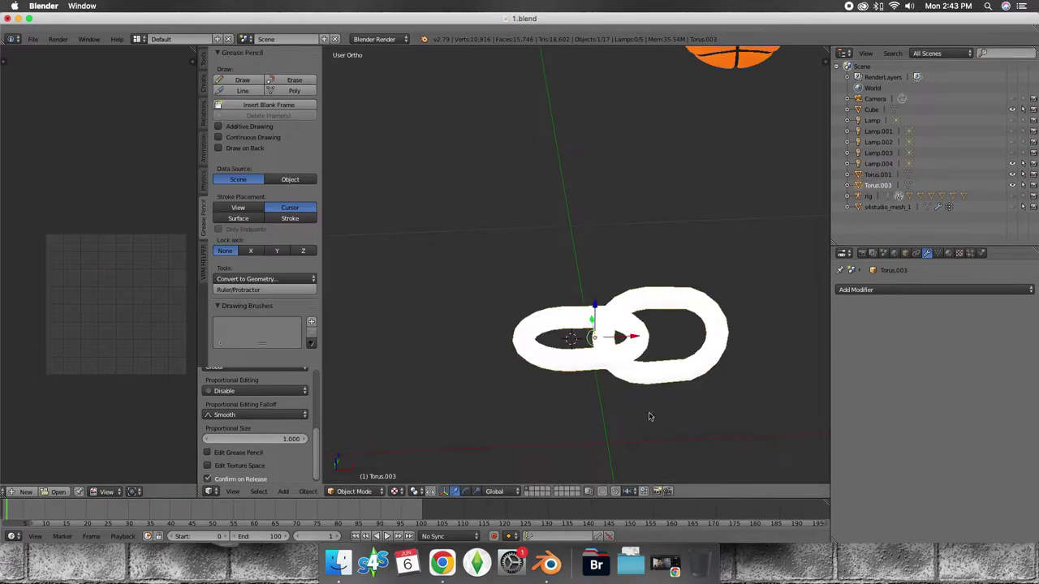
Step: Scale the two-link chain down, then shrink it a bit more
{"action": "key", "text": "s"}
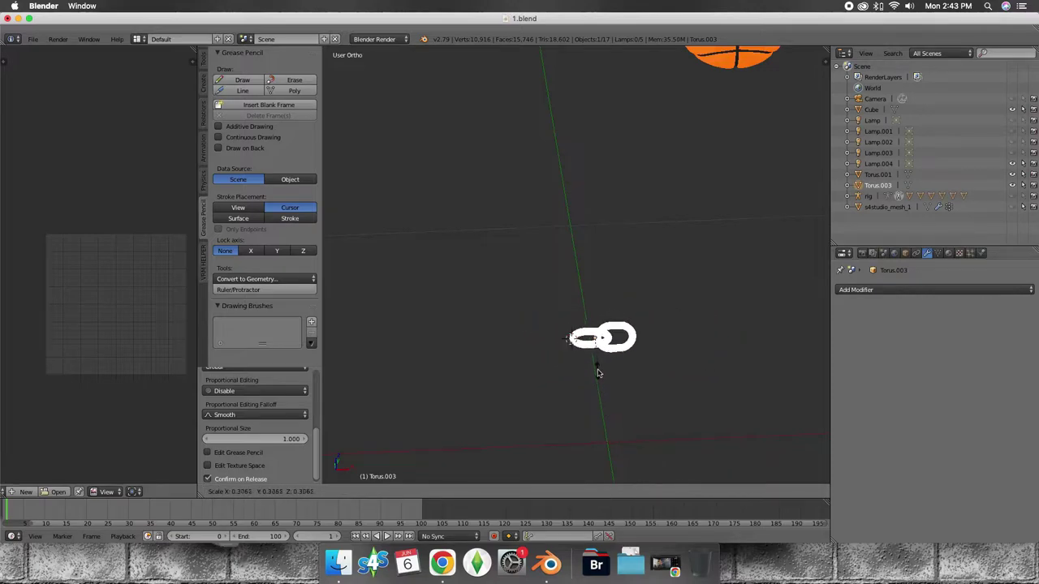
{"action": "left_click", "coordinate": [596, 367]}
{"action": "middle_click_drag", "start_coordinate": [597, 340], "coordinate": [590, 329]}
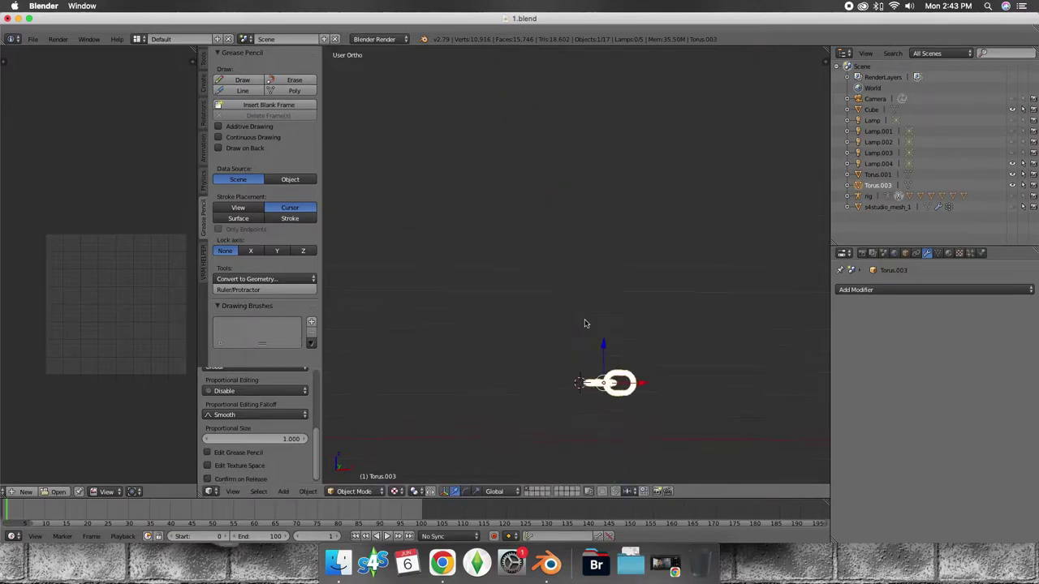
{"action": "middle_click_drag", "start_coordinate": [590, 329], "coordinate": [641, 435]}
{"action": "key", "text": "s"}
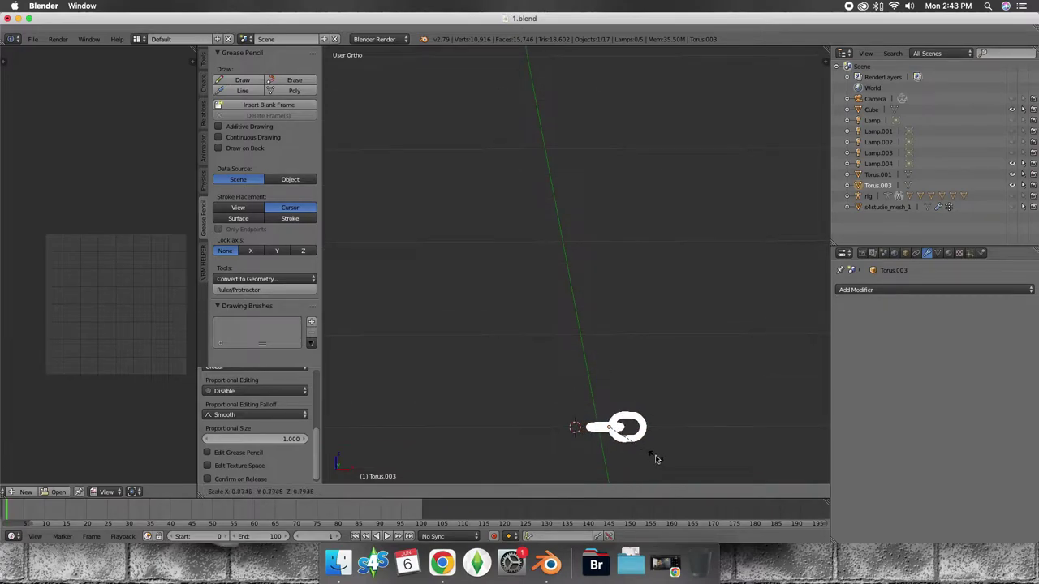
{"action": "left_click", "coordinate": [652, 452]}
Step: In Front view, raise the chain upward along the Z axis
{"action": "left_click", "coordinate": [227, 491]}
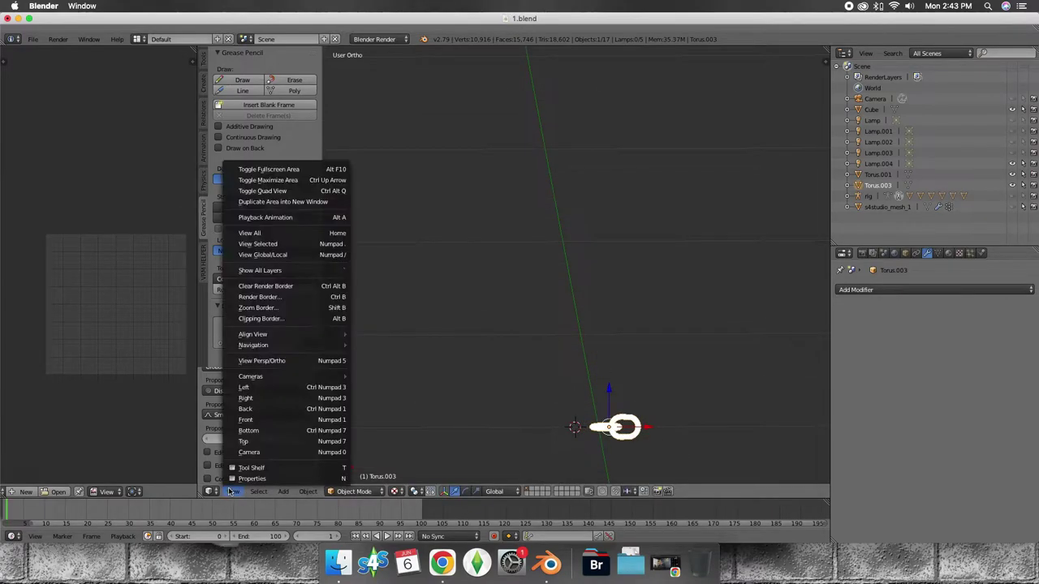
{"action": "left_click", "coordinate": [256, 415]}
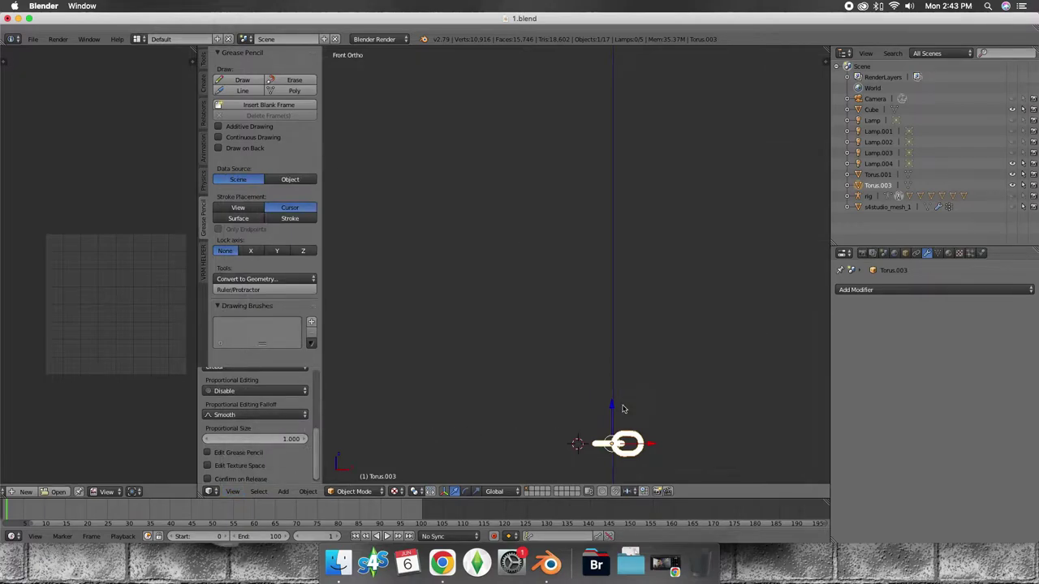
{"action": "left_click_drag", "start_coordinate": [613, 406], "coordinate": [613, 311]}
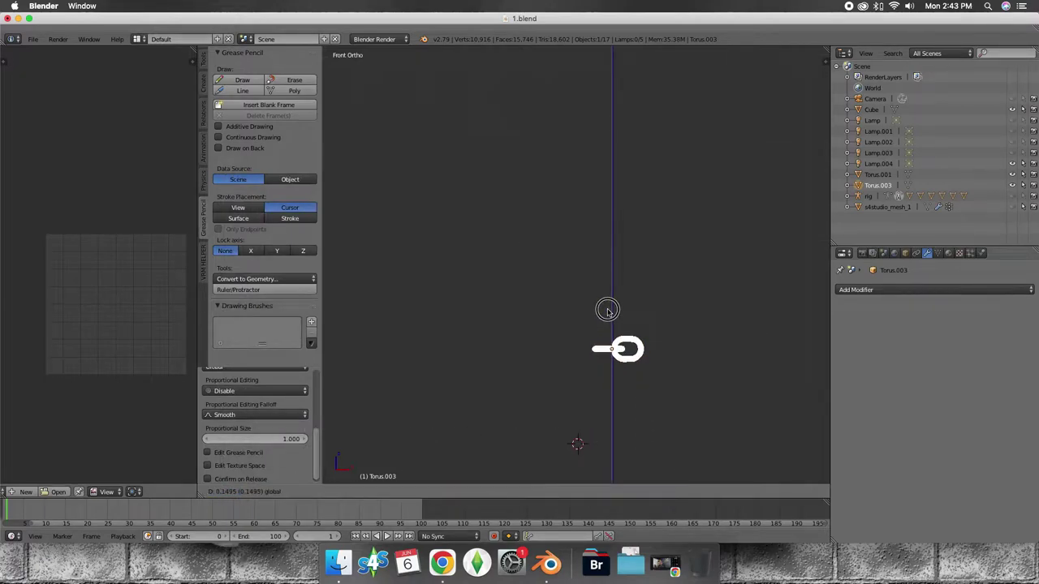
{"action": "left_click", "coordinate": [885, 290]}
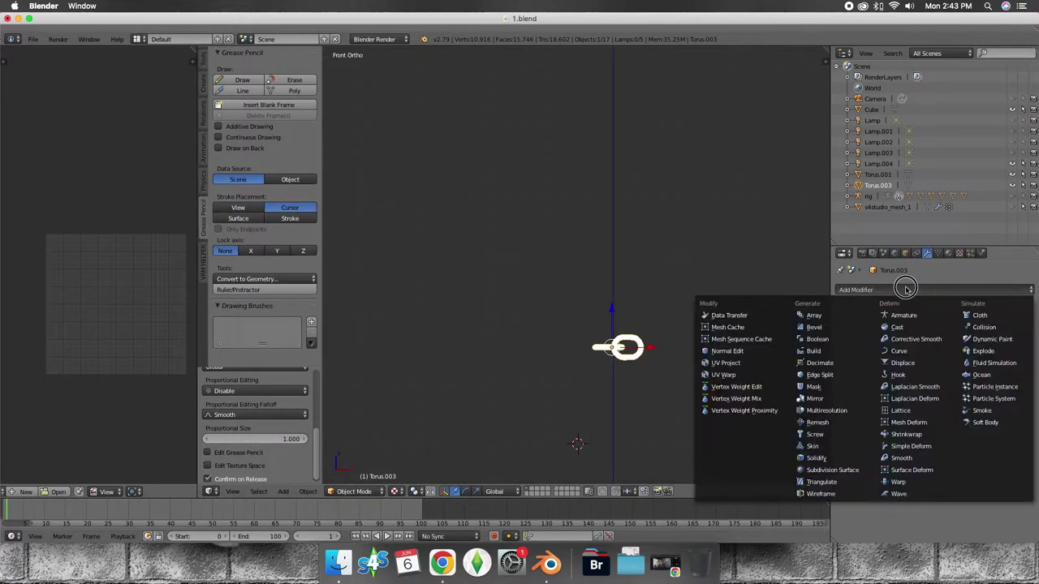
Step: Add an Array modifier with relative X offset 0.700 and Count 20
{"action": "left_click", "coordinate": [816, 318]}
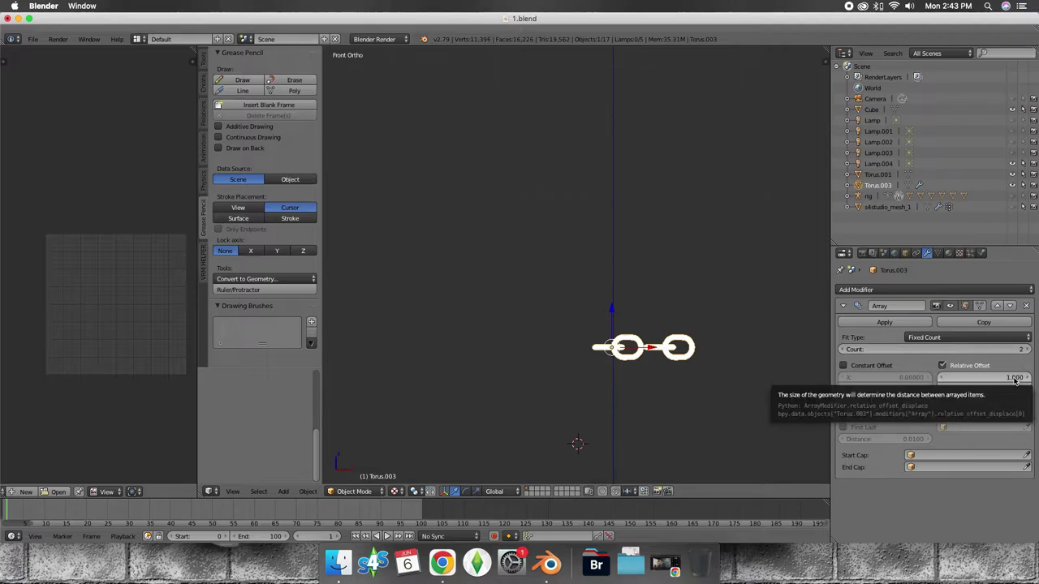
{"action": "left_click_drag", "start_coordinate": [1012, 378], "coordinate": [990, 378]}
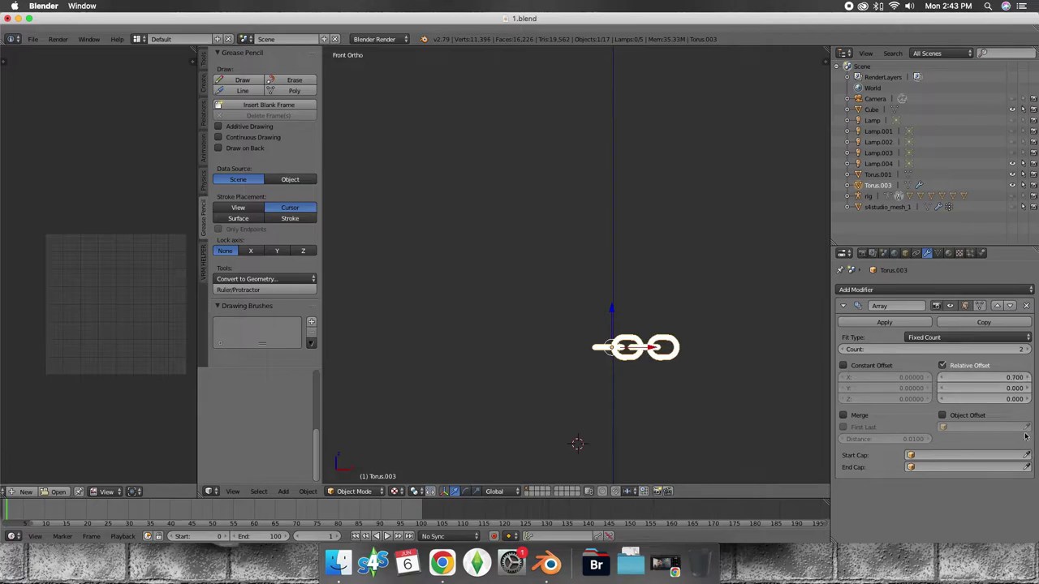
{"action": "scroll", "coordinate": [702, 343], "scroll_direction": "up", "scroll_amount": 3}
{"action": "scroll", "coordinate": [703, 343], "scroll_direction": "up", "scroll_amount": 1}
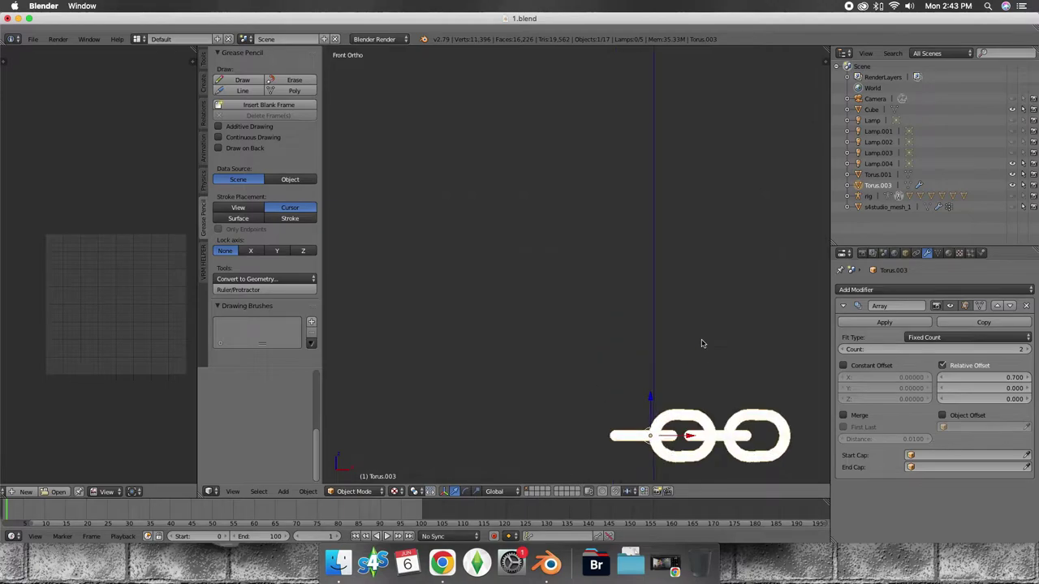
{"action": "scroll", "coordinate": [724, 397], "scroll_direction": "down", "scroll_amount": 1}
{"action": "scroll", "coordinate": [670, 327], "scroll_direction": "up", "scroll_amount": 3}
{"action": "scroll", "coordinate": [633, 271], "scroll_direction": "up", "scroll_amount": 1}
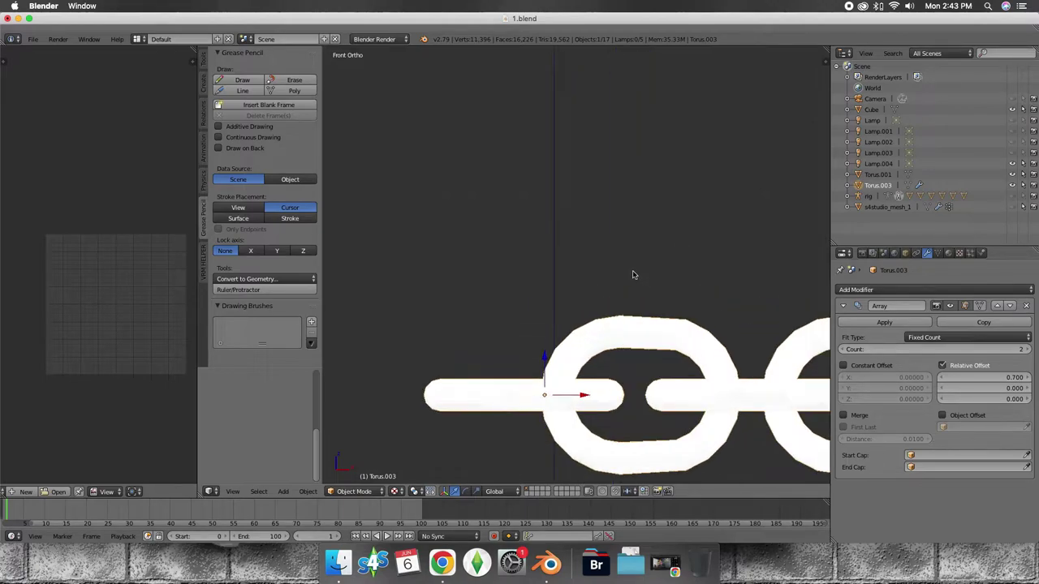
{"action": "scroll", "coordinate": [634, 274], "scroll_direction": "down", "scroll_amount": 1}
{"action": "scroll", "coordinate": [633, 275], "scroll_direction": "down", "scroll_amount": 4}
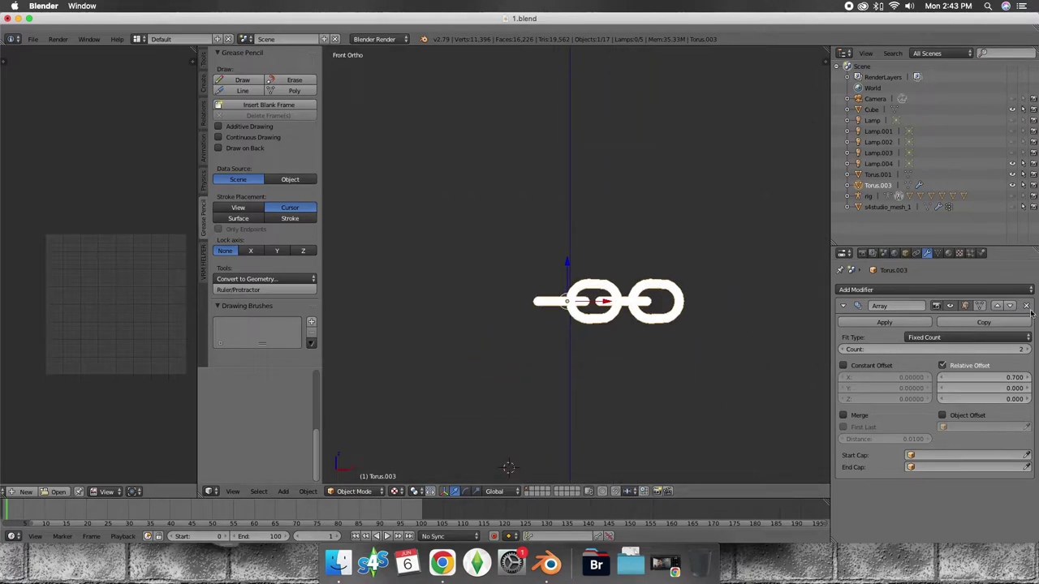
{"action": "scroll", "coordinate": [696, 310], "scroll_direction": "down", "scroll_amount": 1}
{"action": "left_click_drag", "start_coordinate": [974, 350], "coordinate": [1022, 350]}
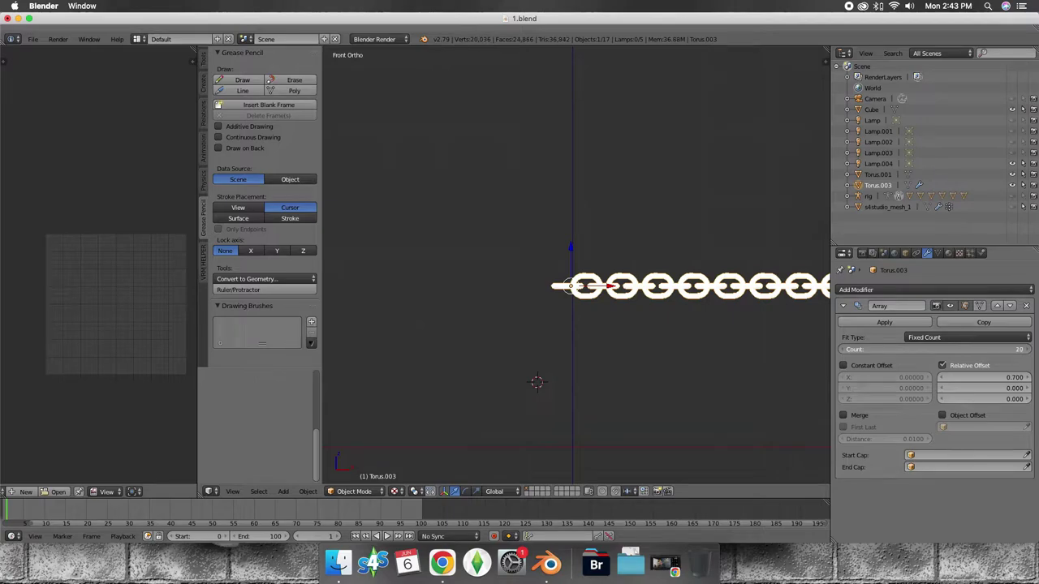
Step: Move the 20-link chain left along the X axis
{"action": "scroll", "coordinate": [610, 284], "scroll_direction": "down", "scroll_amount": 6}
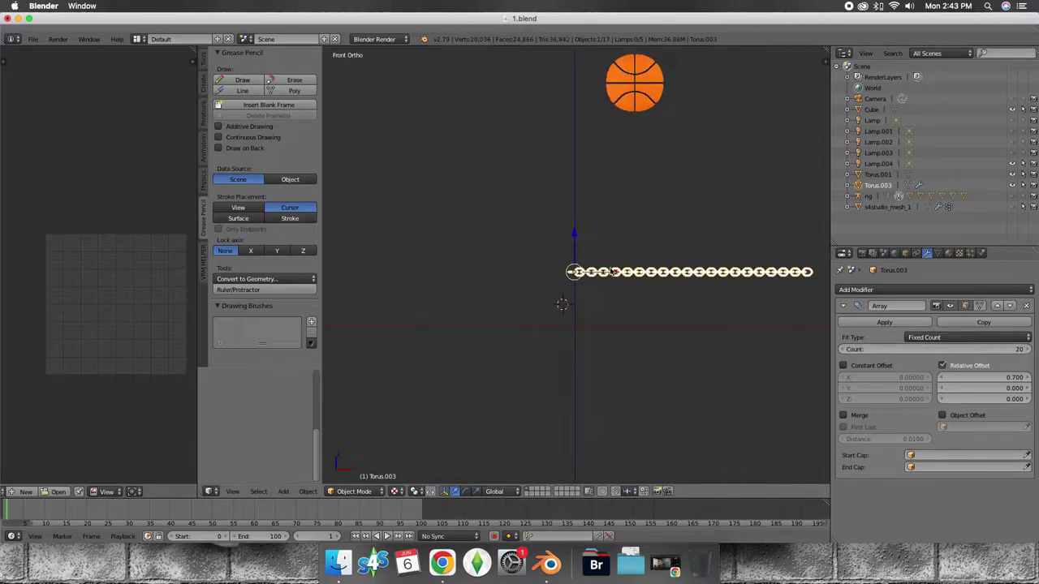
{"action": "key", "text": "g"}
{"action": "key", "text": "x"}
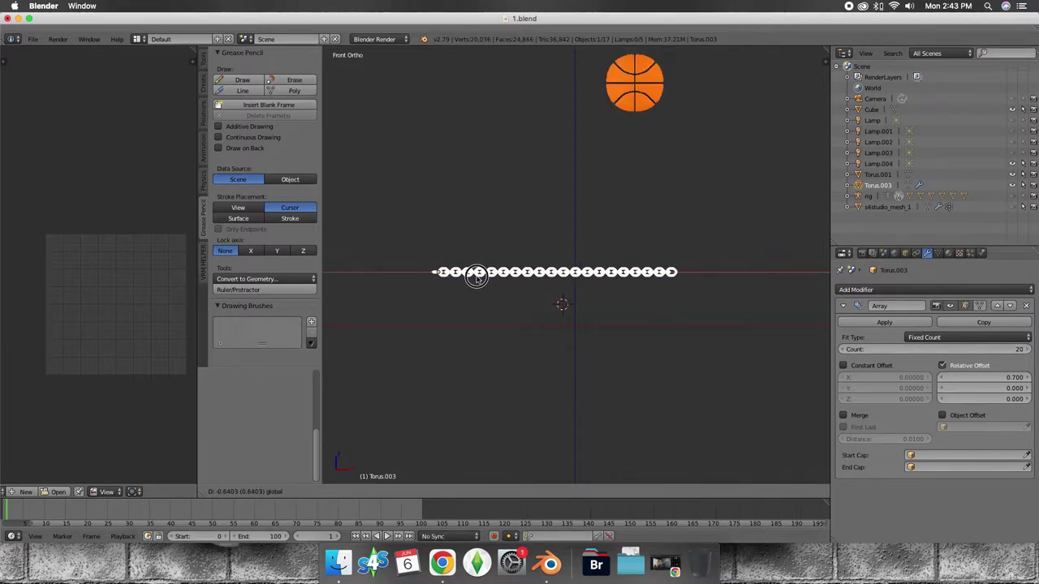
{"action": "left_click", "coordinate": [477, 276]}
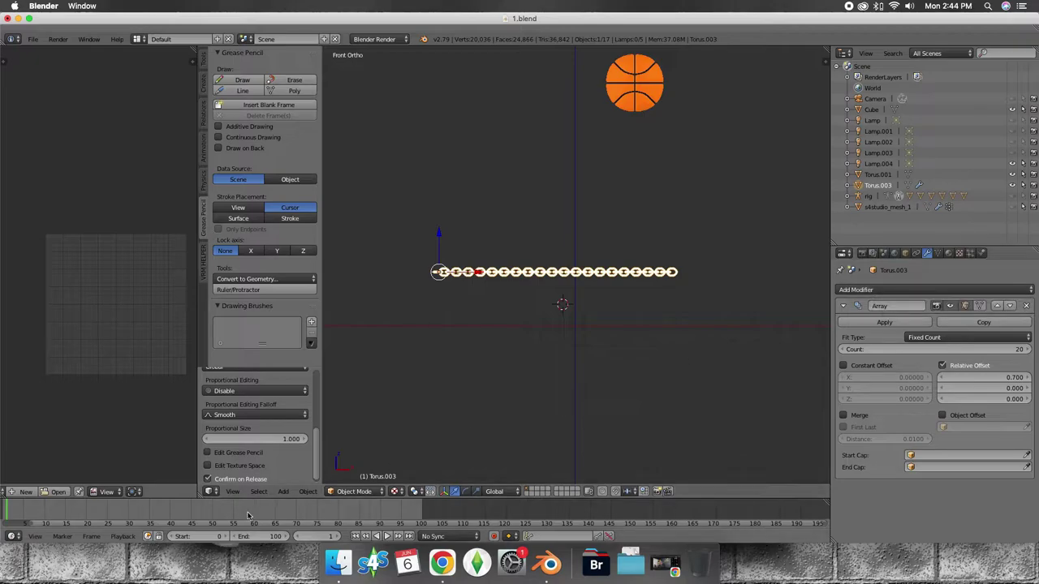
{"action": "left_click", "coordinate": [307, 492]}
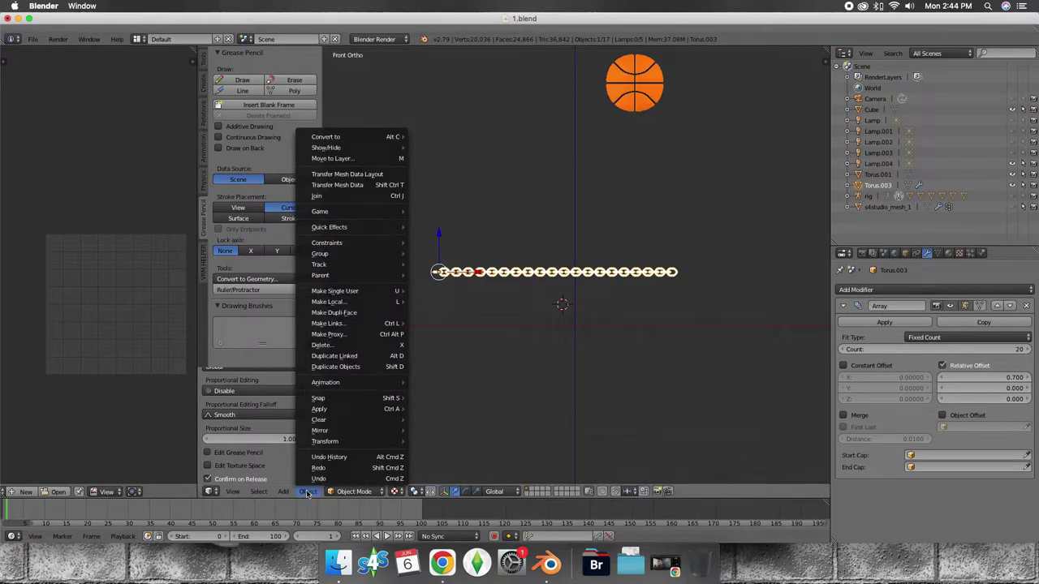
{"action": "mouse_move", "coordinate": [325, 441]}
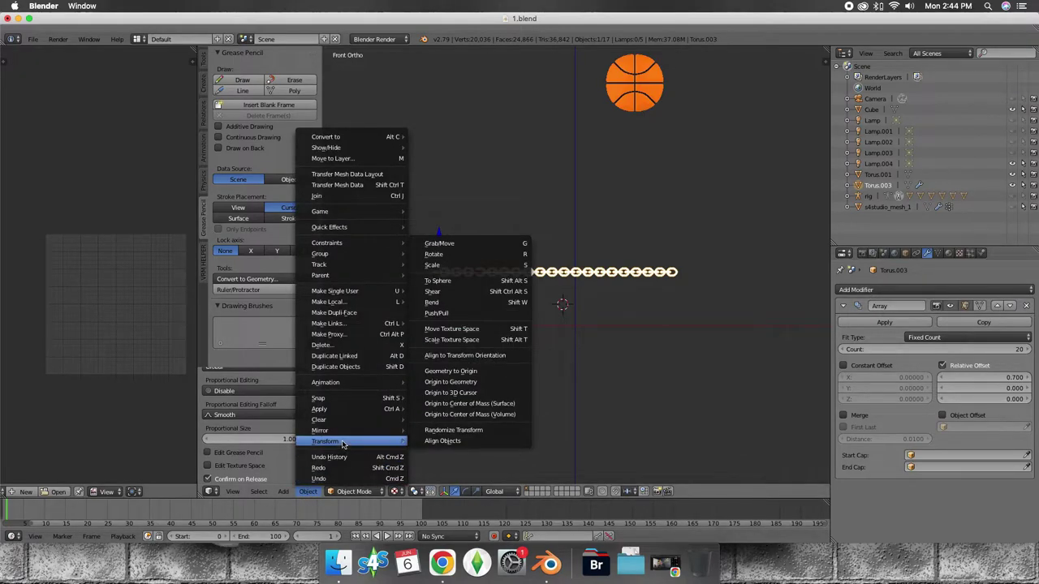
Step: Add a Bezier circle at the 3D cursor and scale it down
{"action": "left_click", "coordinate": [268, 491]}
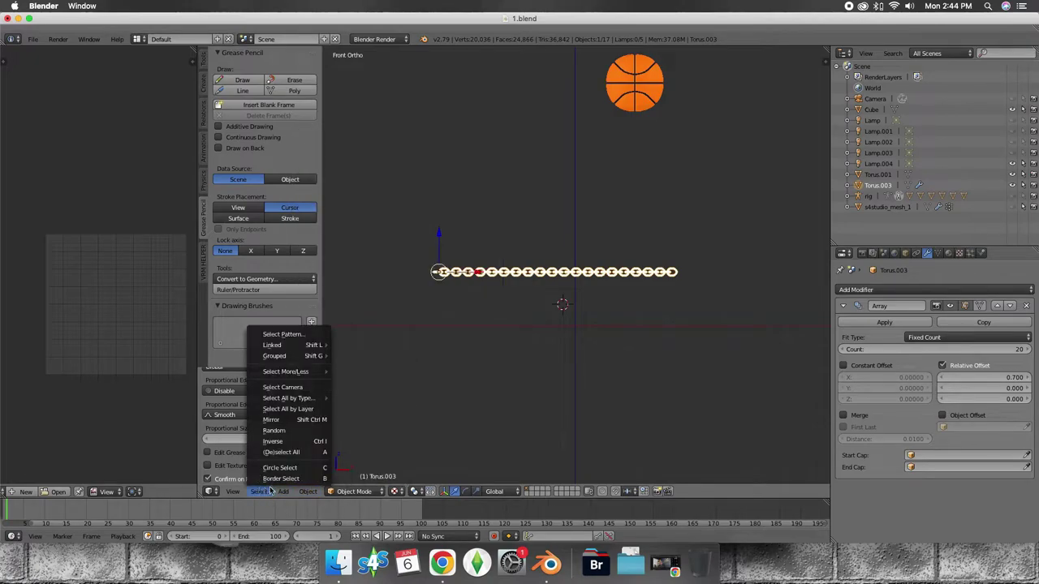
{"action": "mouse_move", "coordinate": [299, 469]}
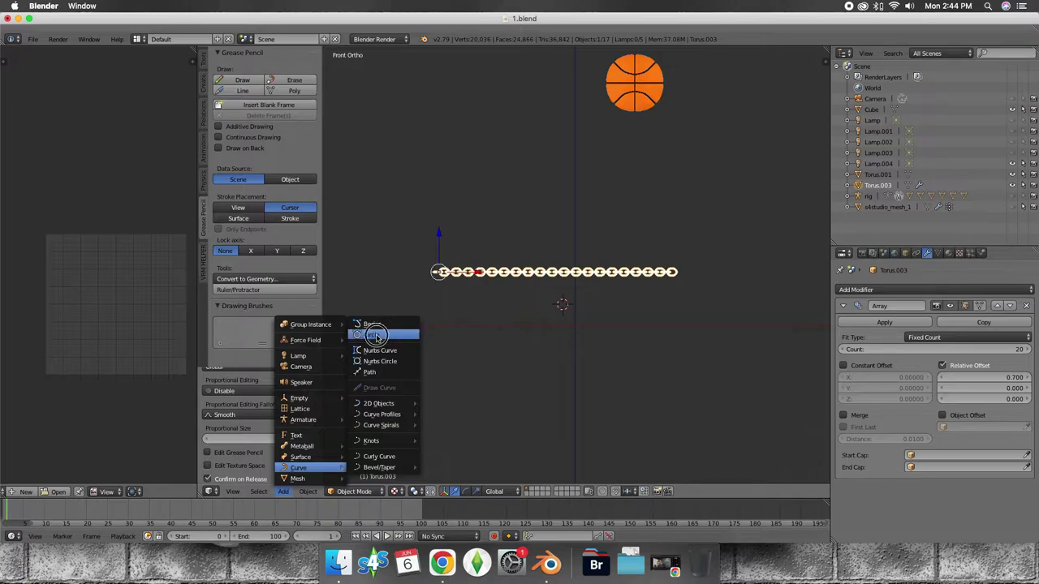
{"action": "left_click", "coordinate": [378, 335]}
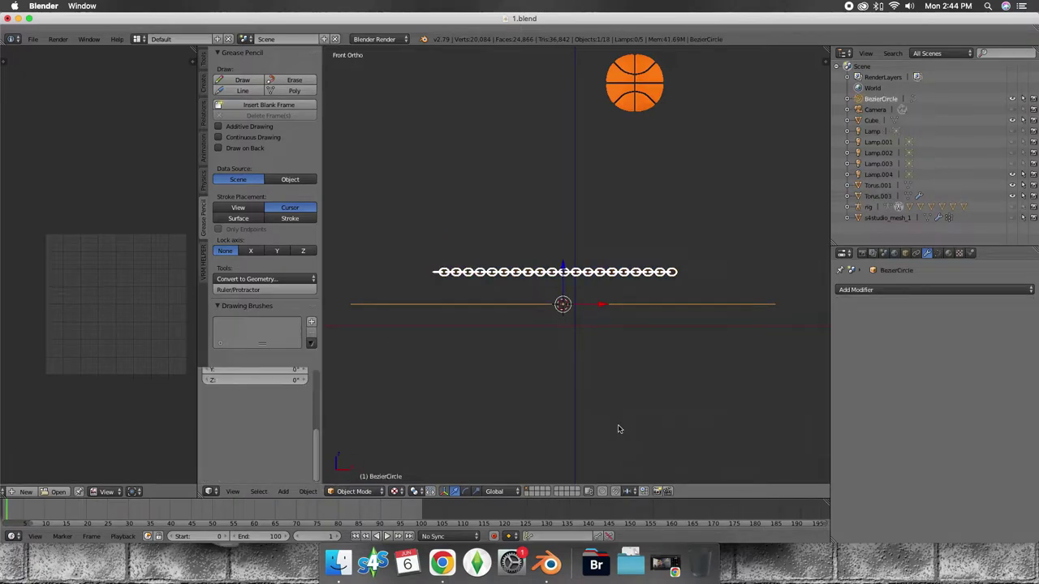
{"action": "key", "text": "s"}
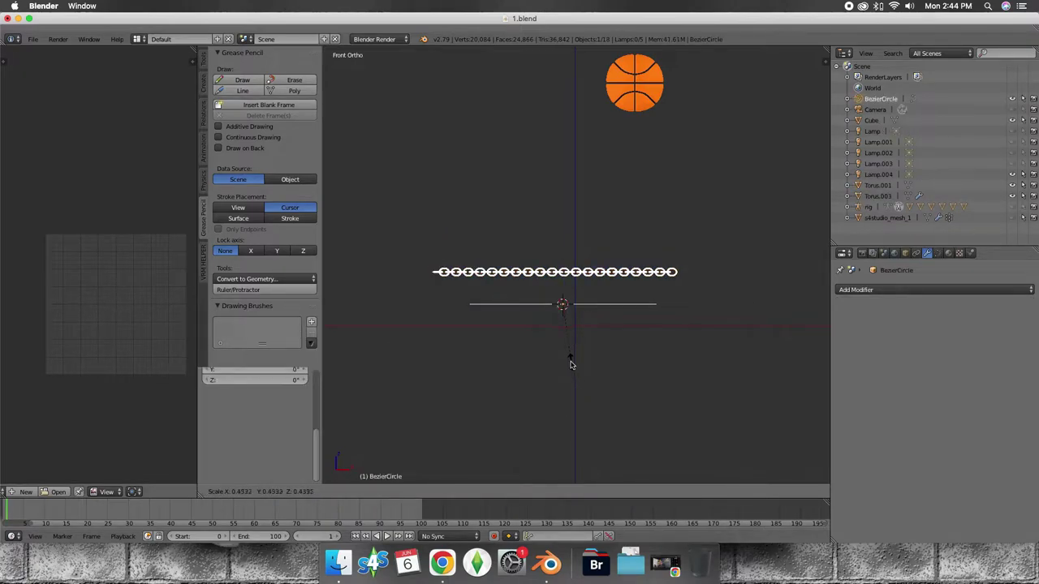
{"action": "left_click", "coordinate": [565, 364]}
Step: Switch to Top view, hide the basketball Cube, and centre the circle in view
{"action": "left_click", "coordinate": [233, 491]}
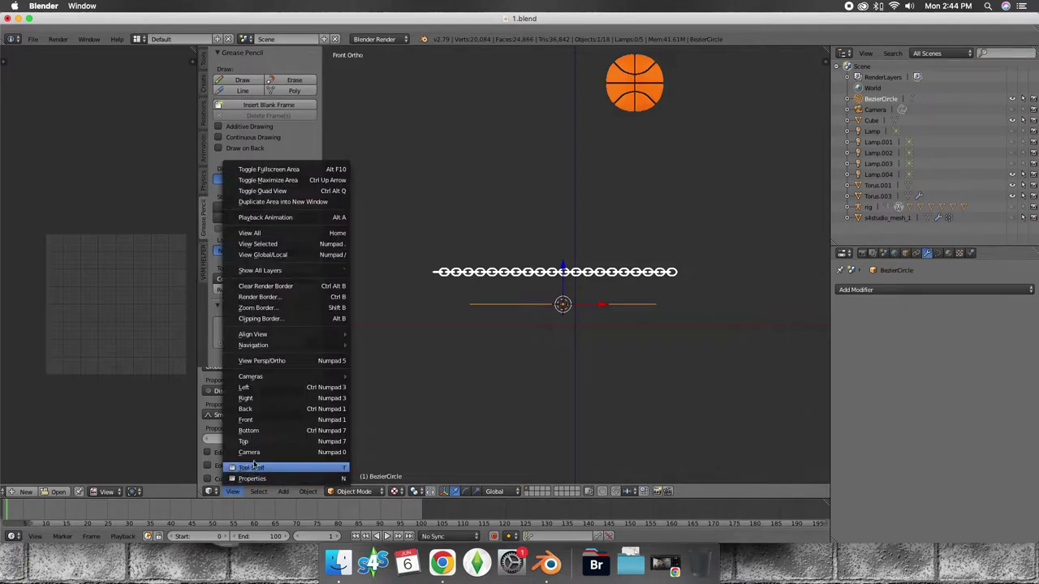
{"action": "left_click", "coordinate": [256, 445]}
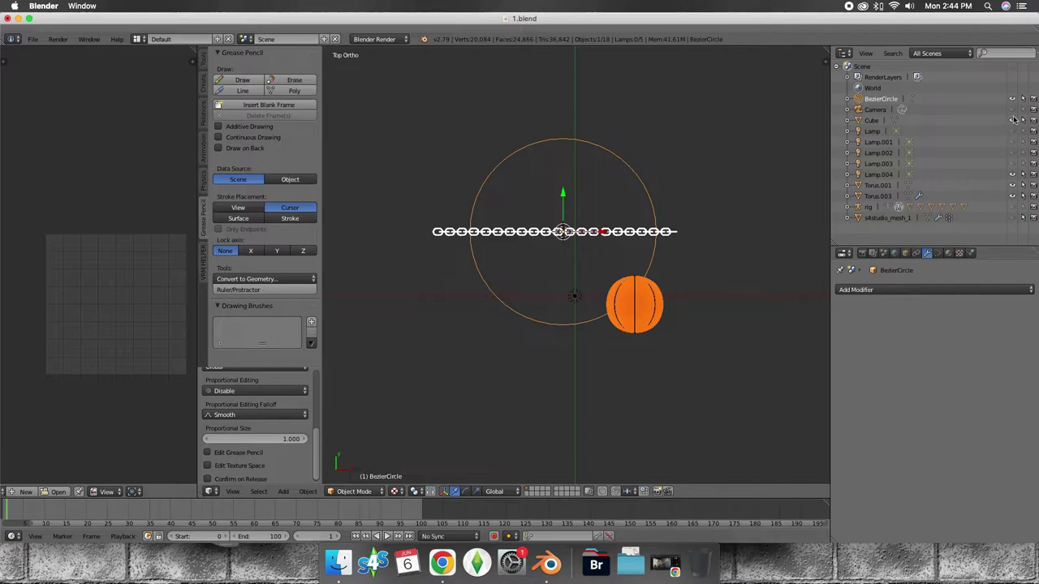
{"action": "left_click", "coordinate": [1012, 120]}
{"action": "left_click", "coordinate": [1012, 195]}
{"action": "left_click", "coordinate": [1012, 196]}
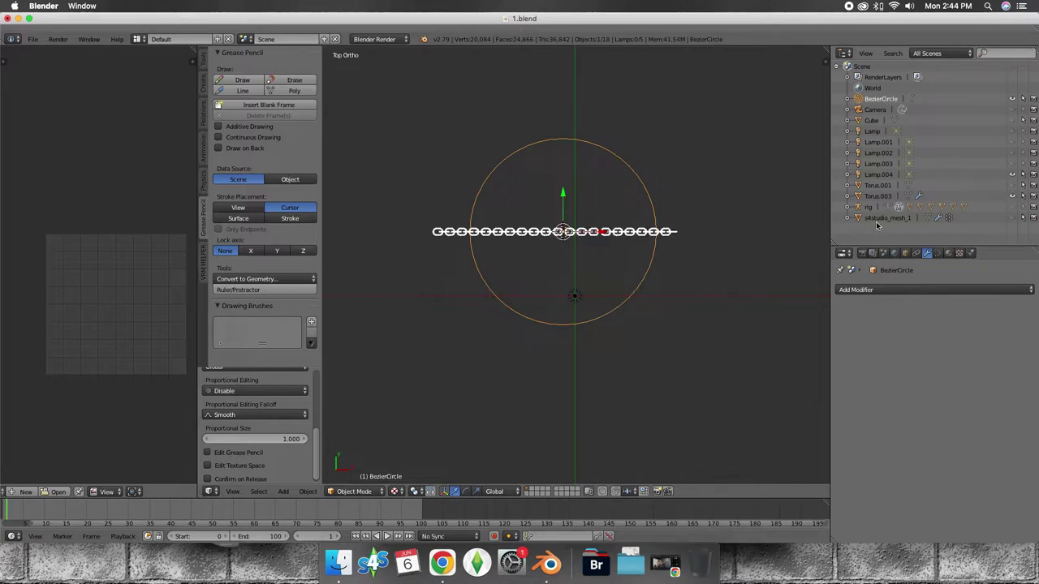
{"action": "scroll", "coordinate": [577, 255], "scroll_direction": "up", "scroll_amount": 3}
{"action": "scroll", "coordinate": [579, 257], "scroll_direction": "up", "scroll_amount": 2}
{"action": "scroll", "coordinate": [579, 258], "scroll_direction": "down", "scroll_amount": 3}
{"action": "mouse_move", "coordinate": [582, 258]}
{"action": "middle_mouse_down", "text": "shift"}
{"action": "mouse_move", "coordinate": [598, 273]}
{"action": "mouse_move", "coordinate": [568, 309]}
{"action": "middle_mouse_up", "text": "shift"}
Step: In Edit Mode, pull the circle's top, right, left and bottom points outward into an oval
{"action": "left_click", "coordinate": [357, 492]}
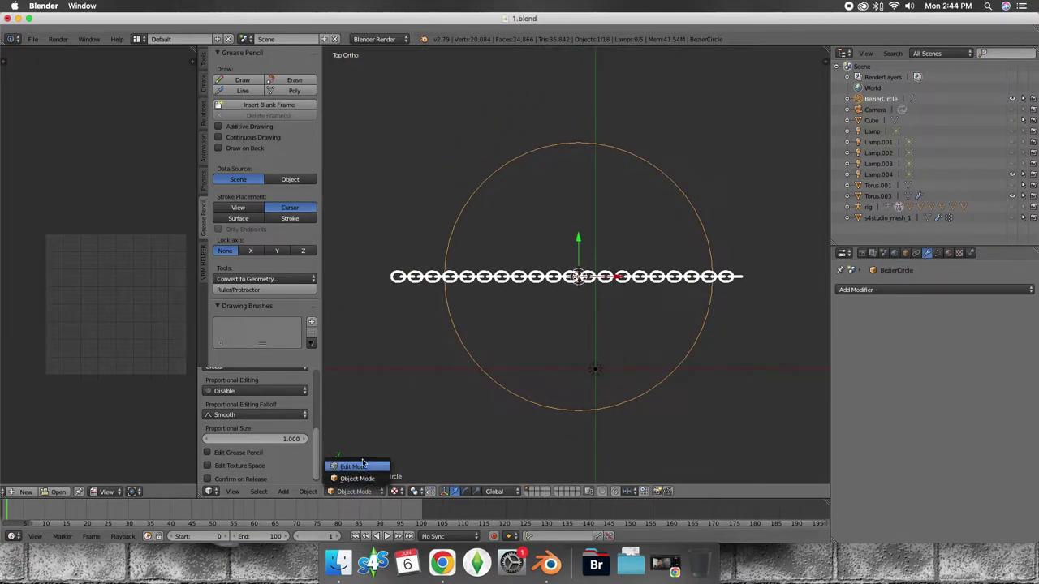
{"action": "left_click", "coordinate": [363, 466]}
{"action": "left_click", "coordinate": [577, 138]}
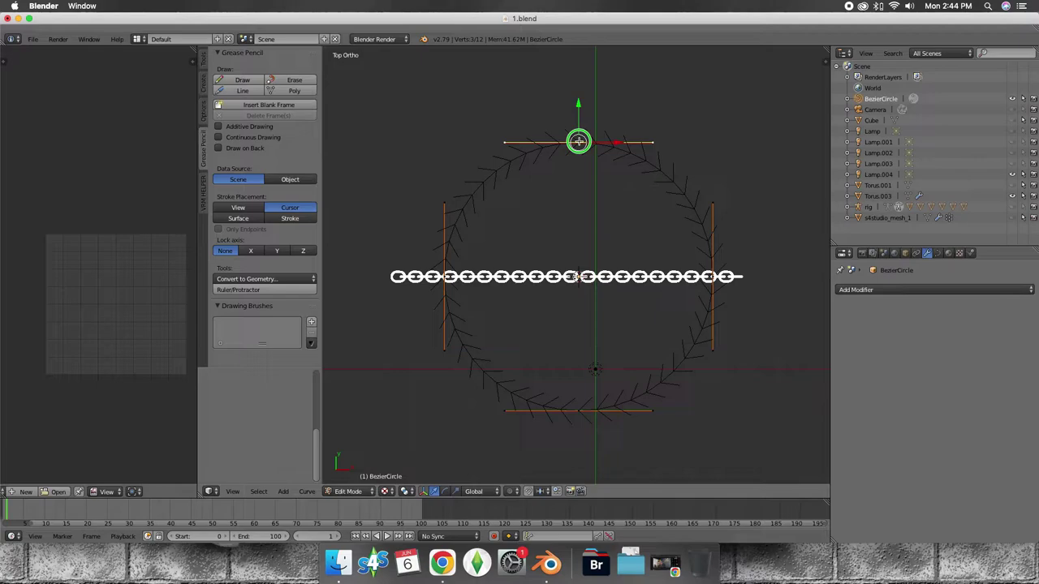
{"action": "mouse_move", "coordinate": [577, 144]}
{"action": "left_mouse_down"}
{"action": "mouse_move", "coordinate": [584, 476]}
{"action": "mouse_move", "coordinate": [579, 448]}
{"action": "left_mouse_up"}
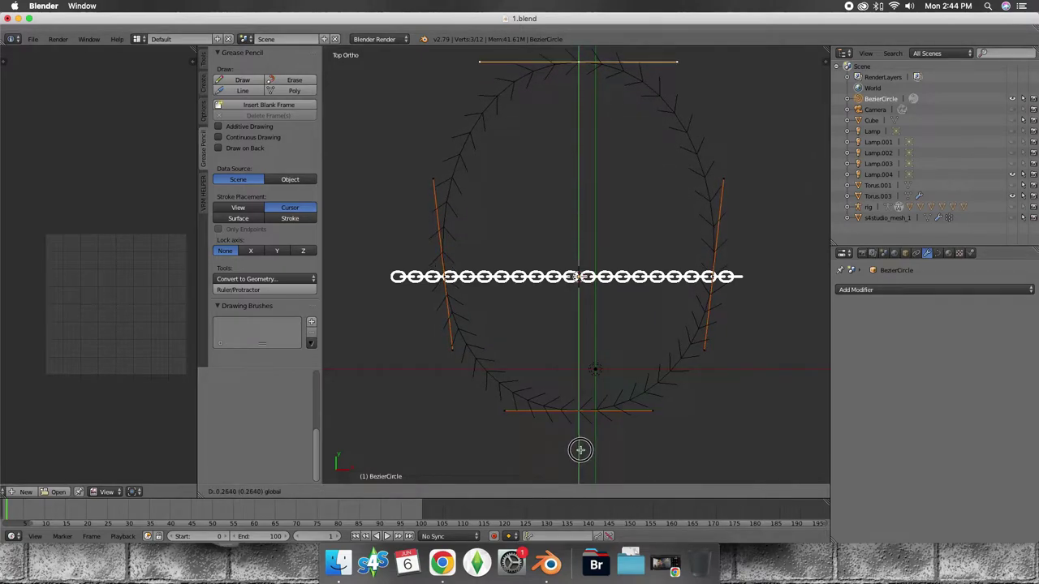
{"action": "left_click", "coordinate": [715, 260]}
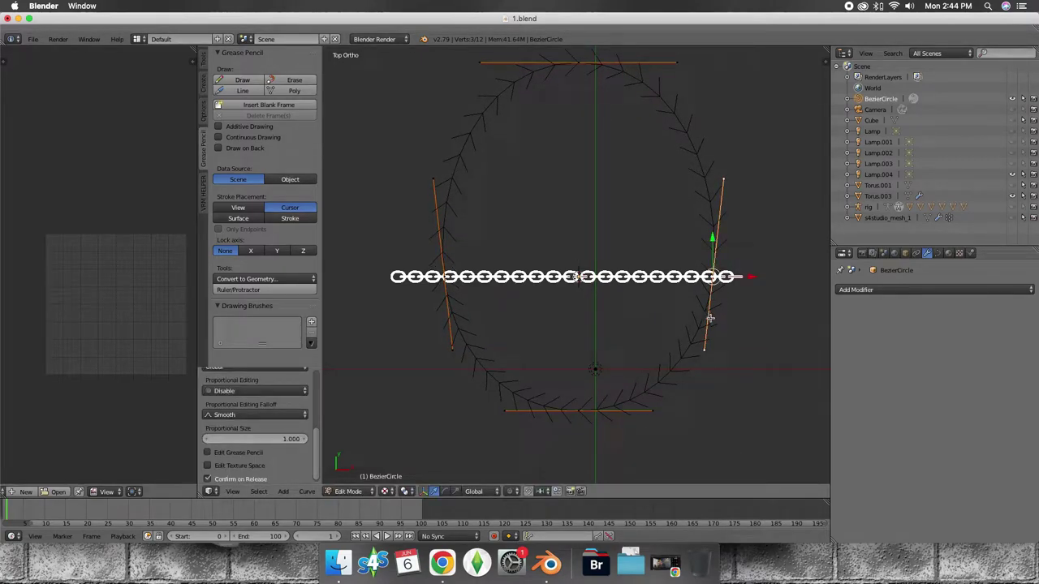
{"action": "left_click_drag", "start_coordinate": [749, 276], "coordinate": [769, 277]}
{"action": "right_click", "coordinate": [445, 277]}
{"action": "left_click_drag", "start_coordinate": [482, 277], "coordinate": [462, 277]}
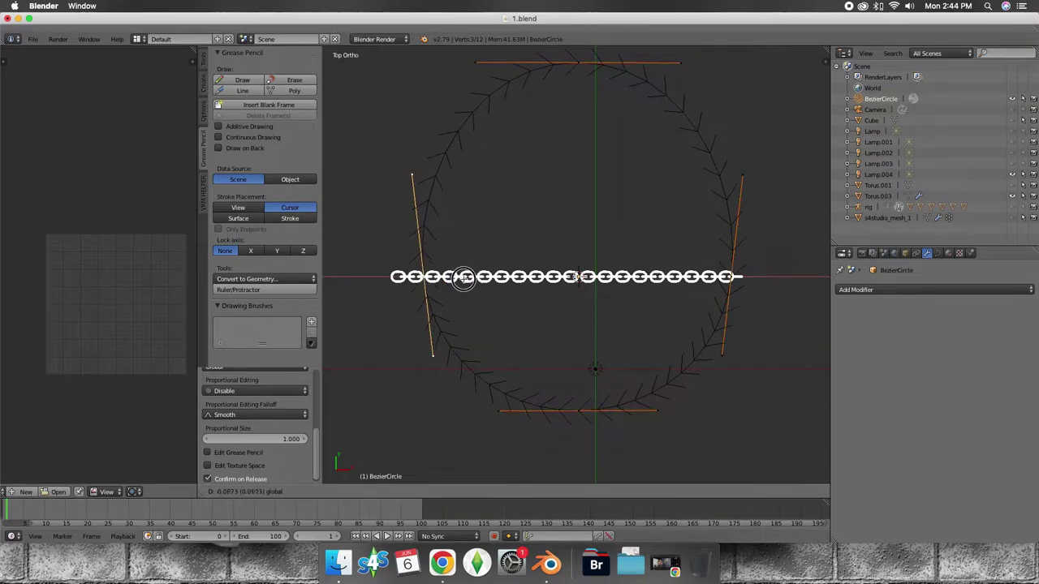
{"action": "right_click", "coordinate": [595, 404]}
{"action": "left_click_drag", "start_coordinate": [579, 373], "coordinate": [579, 421]}
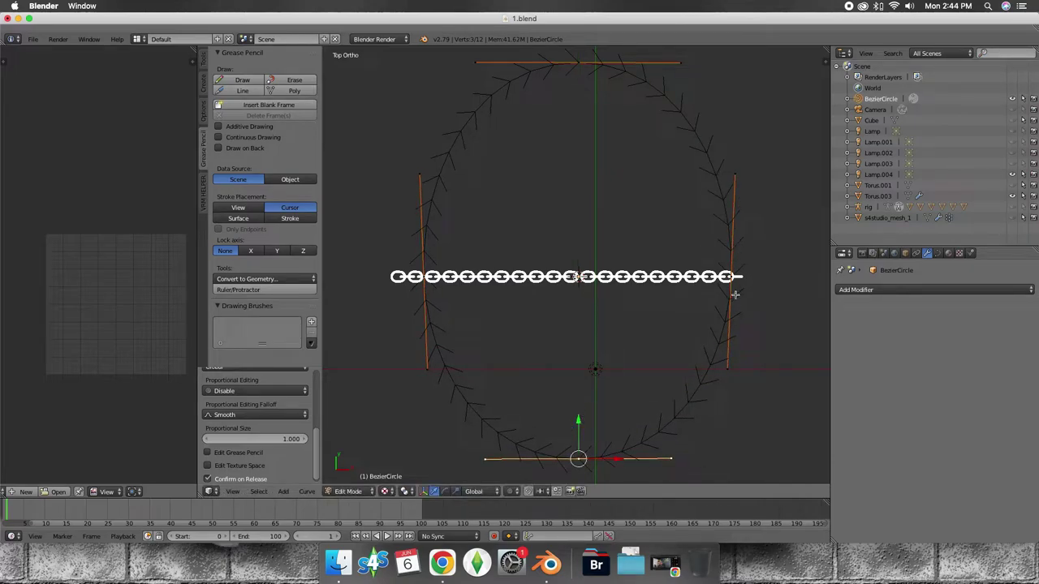
Step: Readjust the right, left and top points, straightening the right point's handle vertically
{"action": "right_click", "coordinate": [728, 365]}
{"action": "left_click_drag", "start_coordinate": [770, 368], "coordinate": [747, 365]}
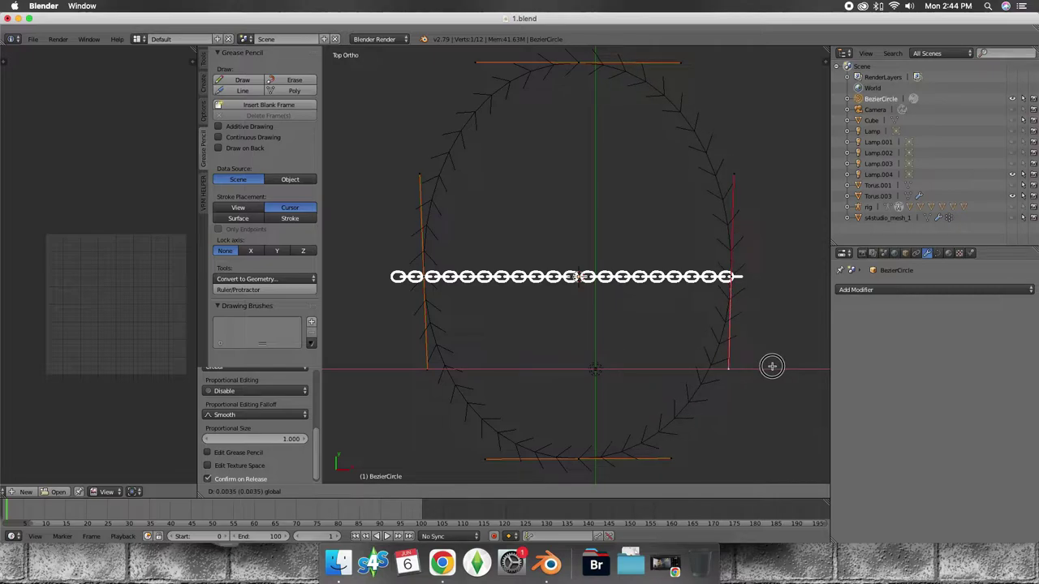
{"action": "left_click_drag", "start_coordinate": [747, 366], "coordinate": [753, 366]}
{"action": "right_click", "coordinate": [430, 367]}
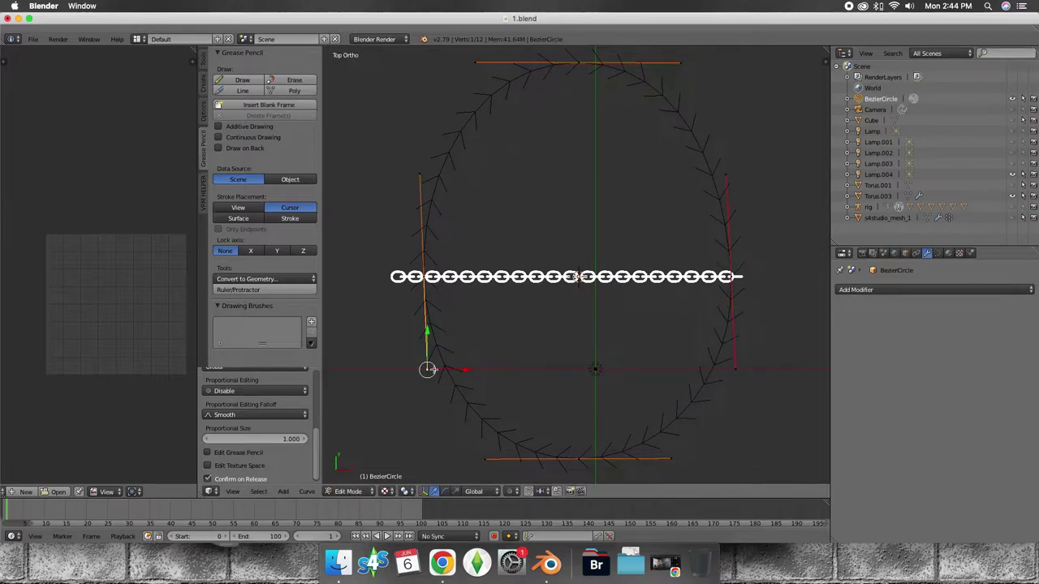
{"action": "left_click_drag", "start_coordinate": [457, 371], "coordinate": [451, 372]}
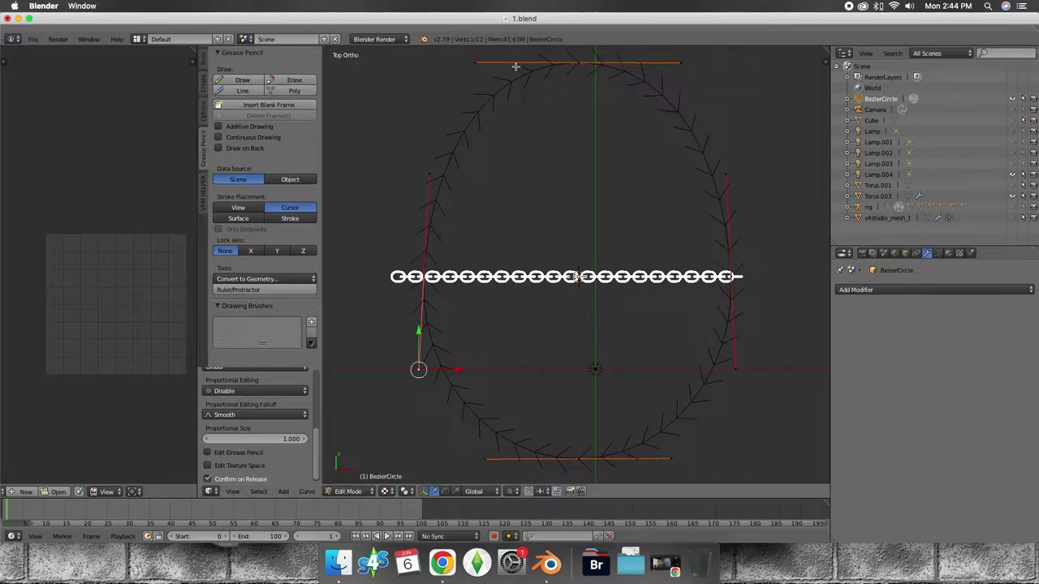
{"action": "right_click", "coordinate": [480, 65]}
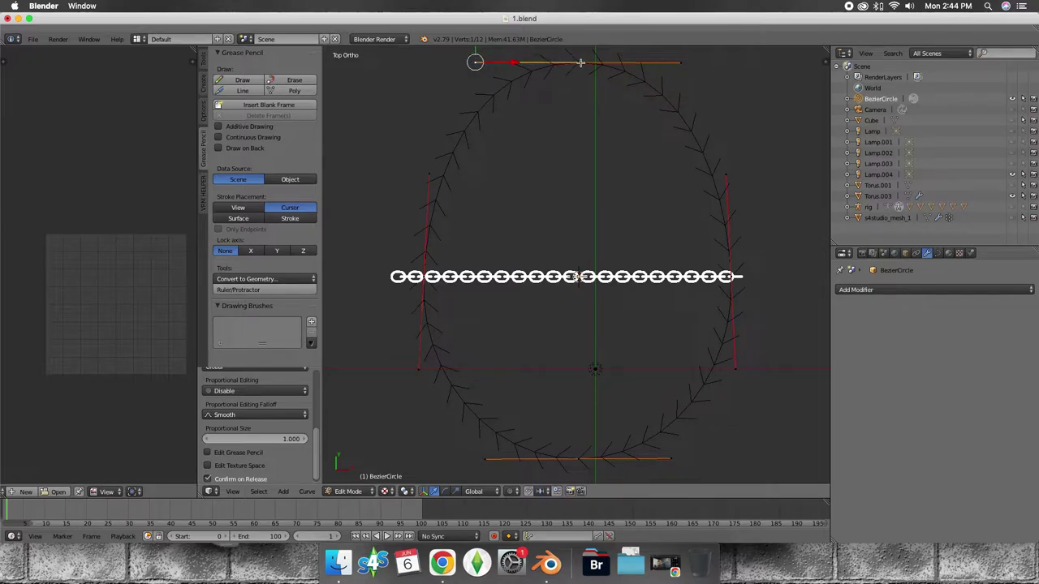
{"action": "left_click_drag", "start_coordinate": [515, 69], "coordinate": [481, 65]}
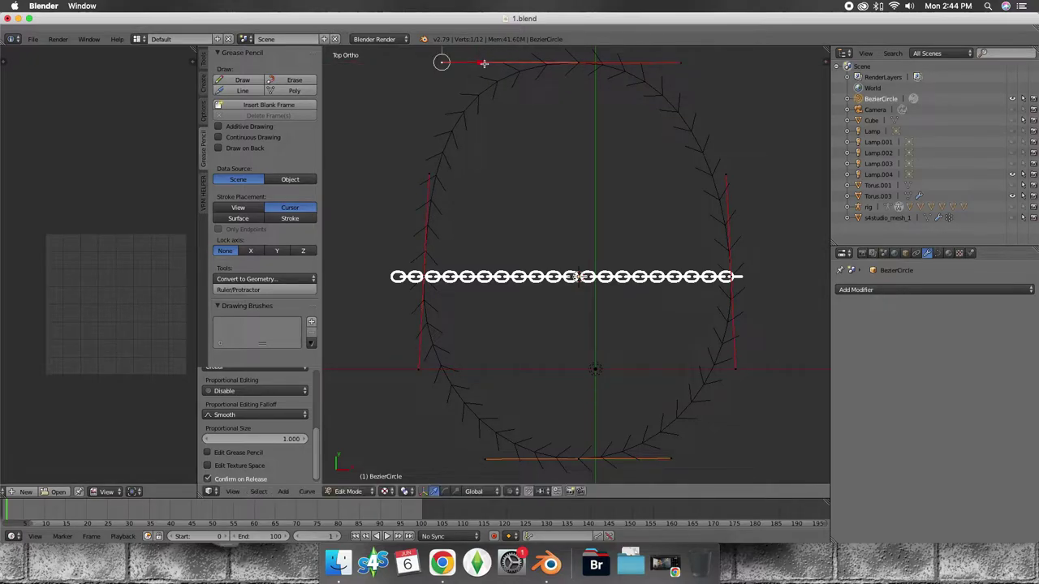
{"action": "left_click_drag", "start_coordinate": [679, 61], "coordinate": [765, 61]}
Step: Fine-tune the side, bottom and top points into a tall oval around the chain
{"action": "right_click", "coordinate": [727, 175]}
{"action": "left_click_drag", "start_coordinate": [744, 175], "coordinate": [776, 168]}
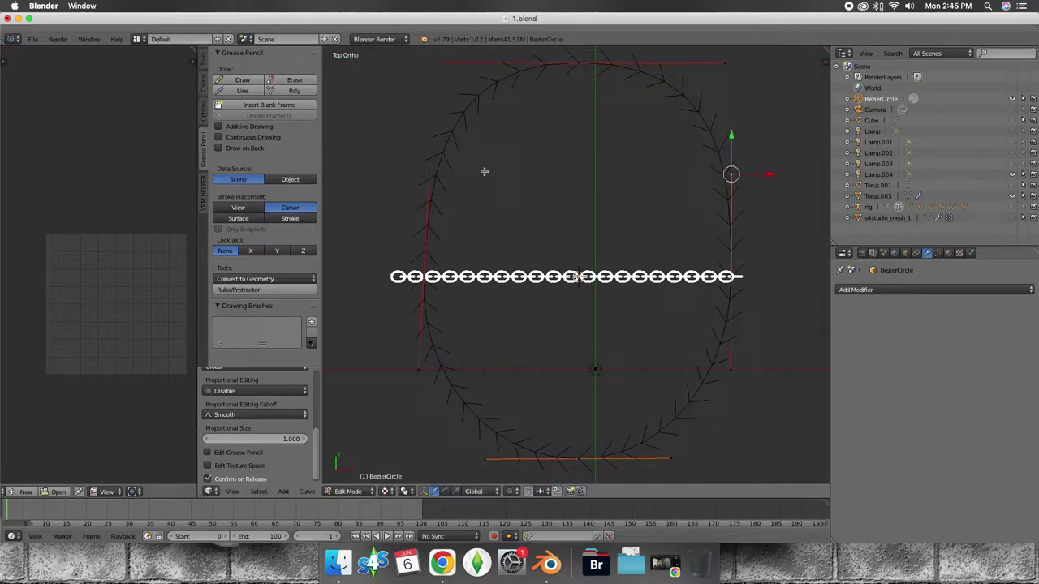
{"action": "right_click", "coordinate": [427, 175]}
{"action": "left_click_drag", "start_coordinate": [464, 173], "coordinate": [454, 172]}
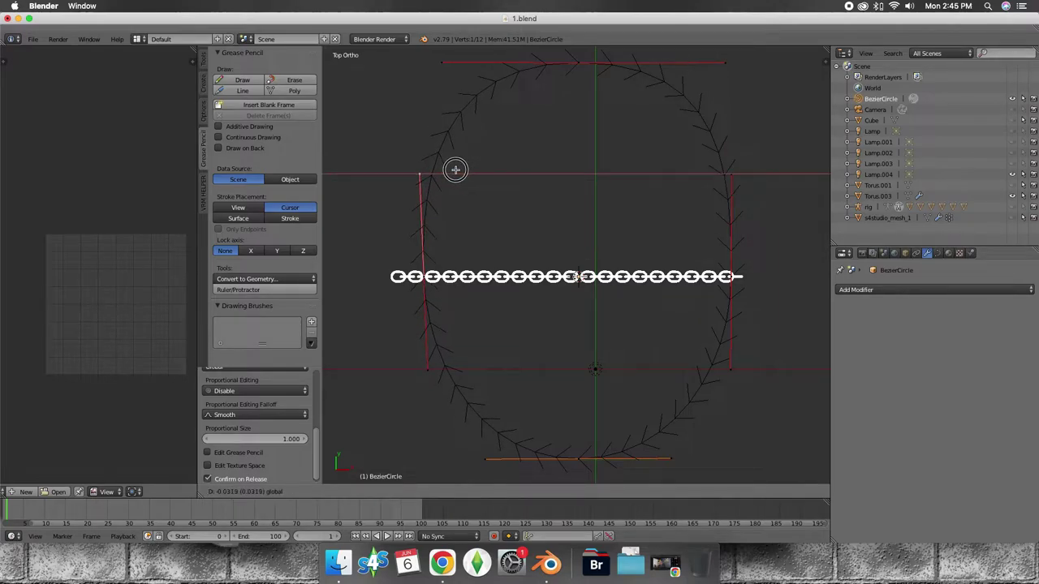
{"action": "right_click", "coordinate": [592, 455]}
{"action": "left_click_drag", "start_coordinate": [579, 422], "coordinate": [577, 469]}
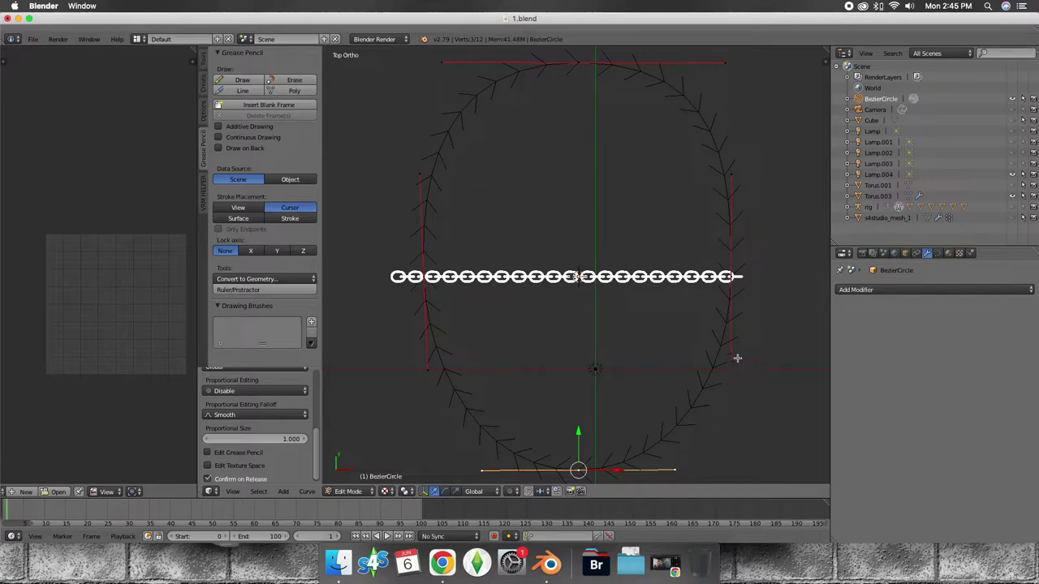
{"action": "scroll", "coordinate": [581, 97], "scroll_direction": "down", "scroll_amount": 2}
{"action": "right_click", "coordinate": [582, 120]}
{"action": "left_click_drag", "start_coordinate": [581, 92], "coordinate": [581, 86]}
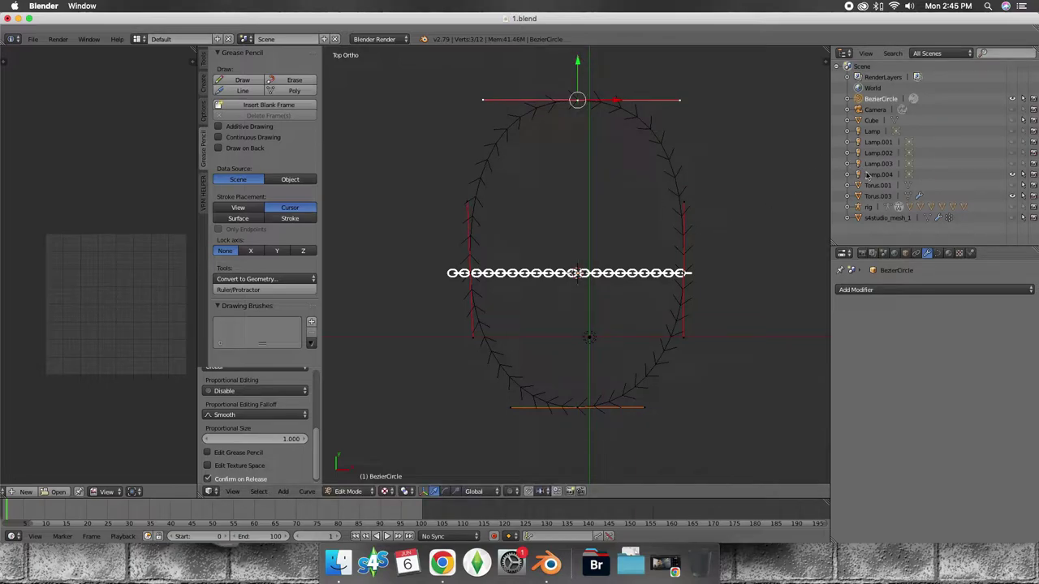
{"action": "left_click", "coordinate": [876, 218]}
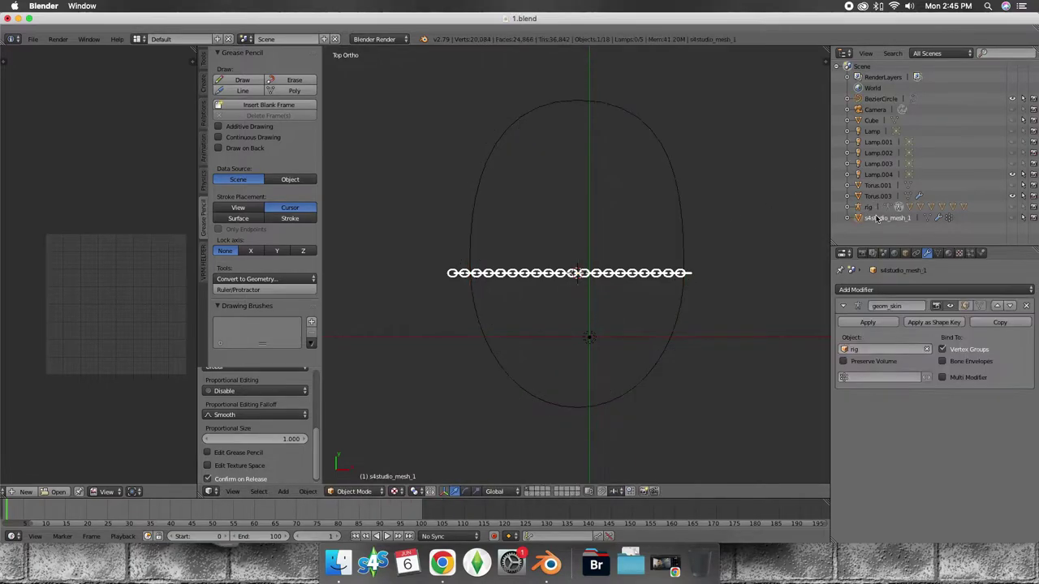
Step: Add a Curve modifier to Torus.003 with BezierCircle as its curve object
{"action": "left_click", "coordinate": [880, 99]}
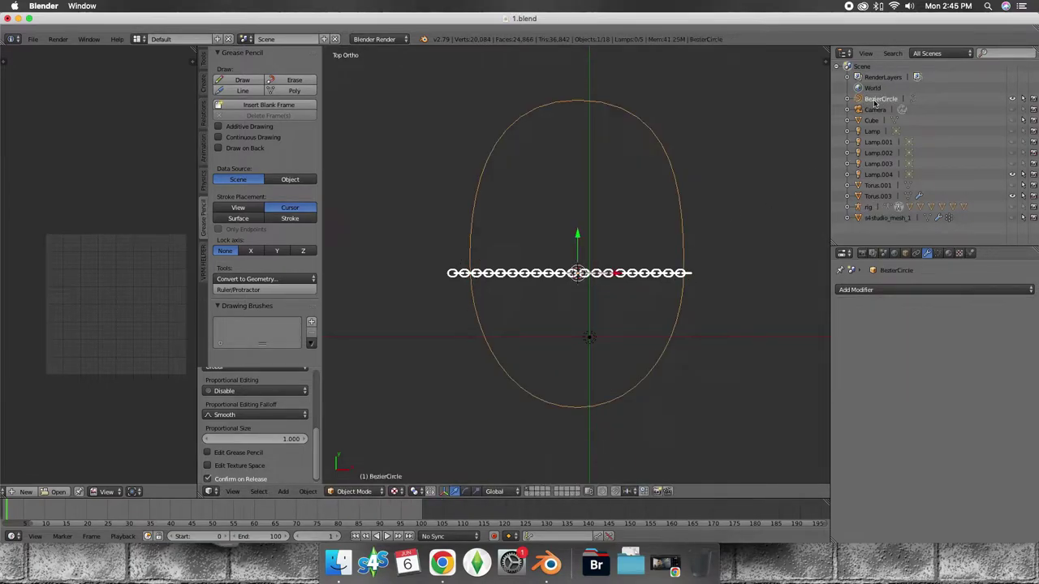
{"action": "left_click", "coordinate": [874, 197]}
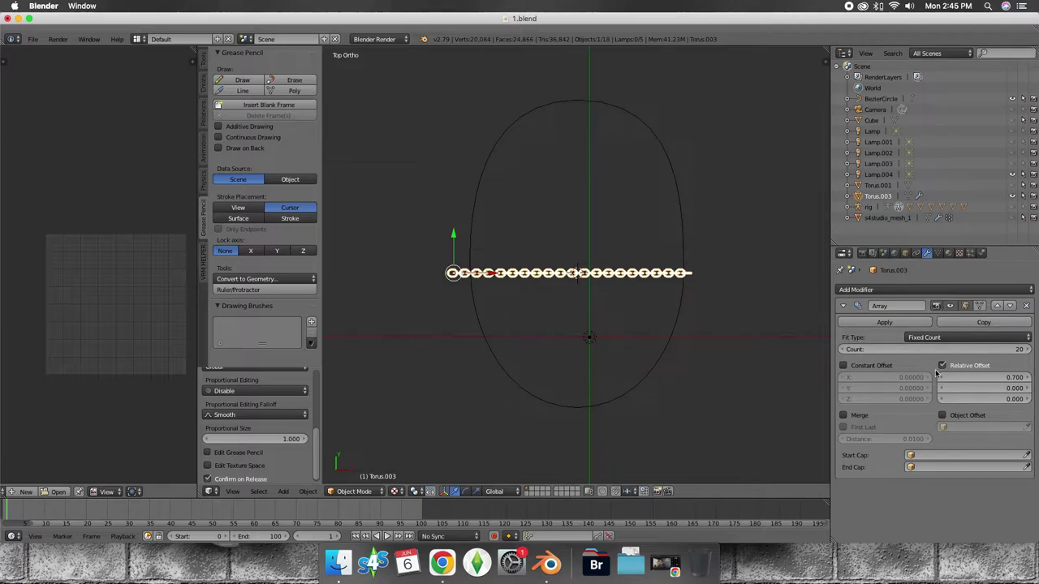
{"action": "left_click", "coordinate": [931, 290]}
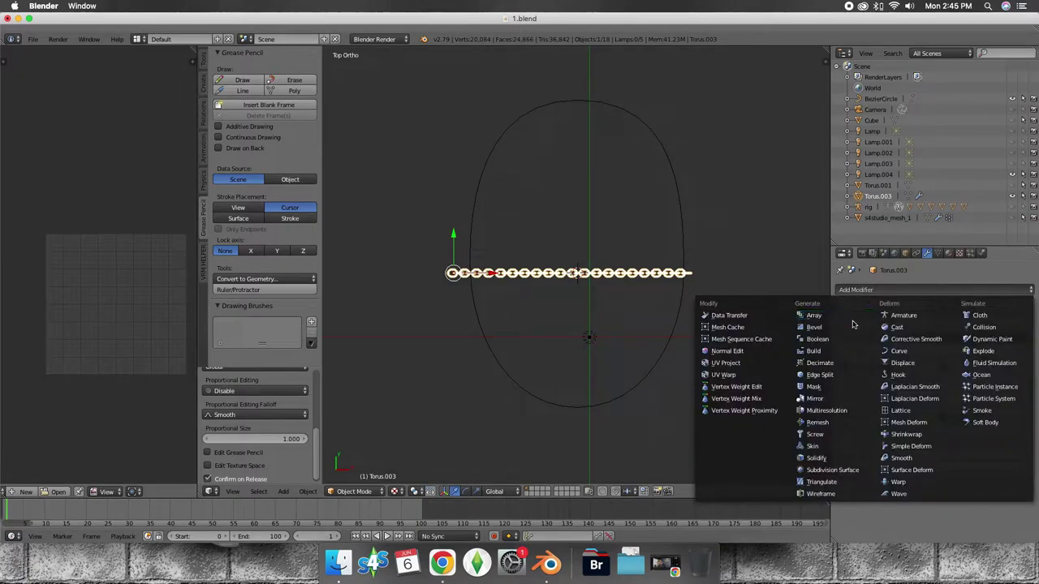
{"action": "left_click", "coordinate": [899, 354]}
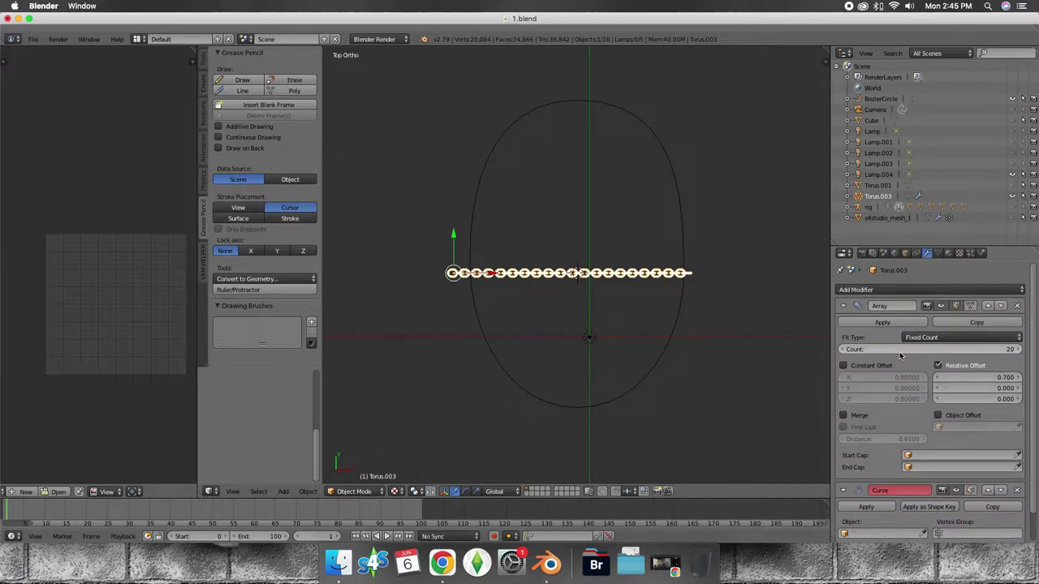
{"action": "scroll", "coordinate": [979, 420], "scroll_direction": "down", "scroll_amount": 1}
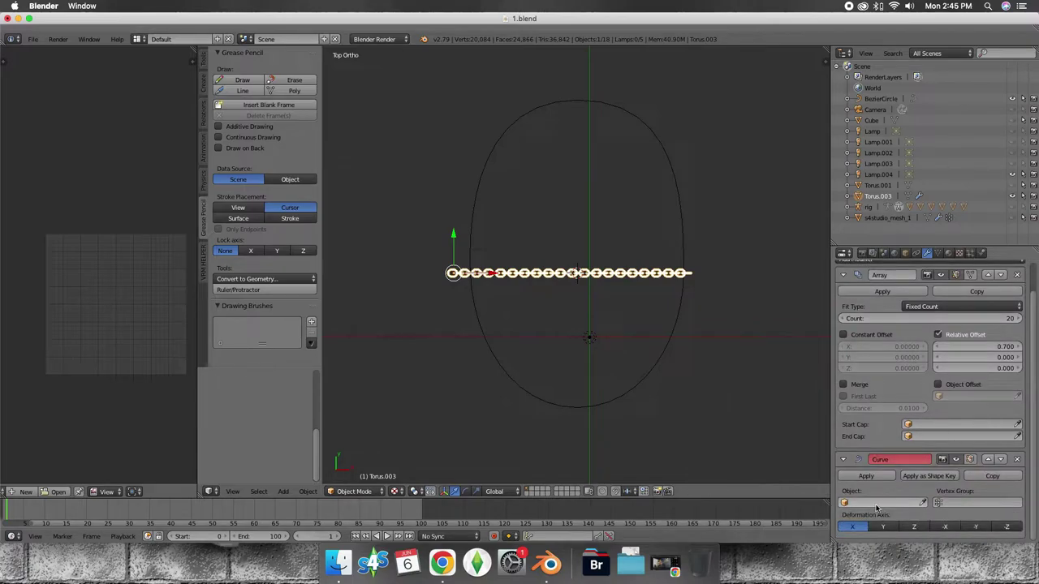
{"action": "left_click", "coordinate": [871, 503]}
{"action": "left_click", "coordinate": [860, 393]}
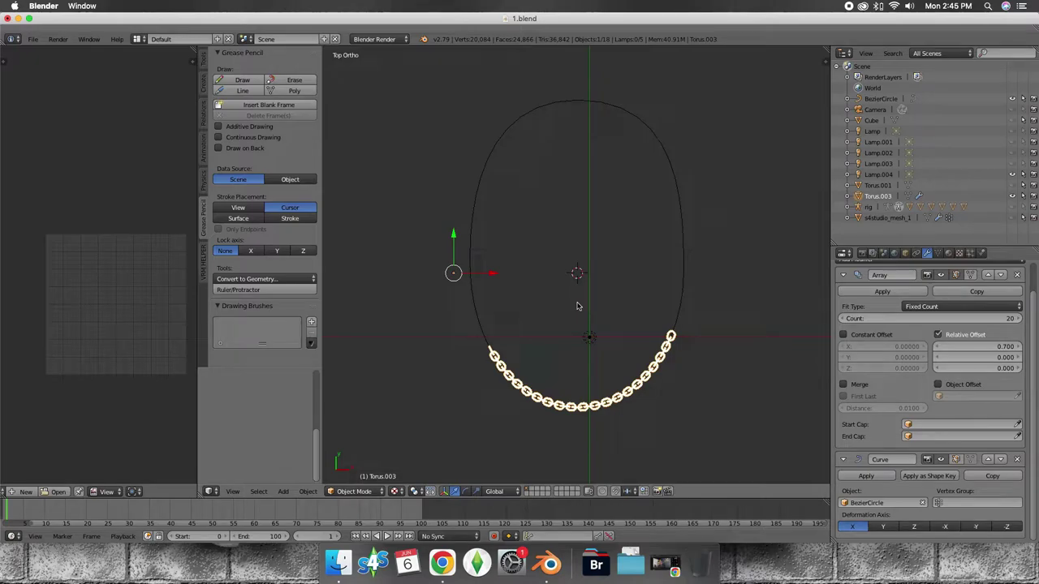
Step: Raise the Array count and slide the chain along X further around the curve
{"action": "left_click", "coordinate": [1023, 318]}
{"action": "left_click", "coordinate": [1023, 318]}
{"action": "left_click", "coordinate": [1023, 318]}
{"action": "left_click", "coordinate": [1022, 318]}
{"action": "left_click", "coordinate": [1020, 318]}
{"action": "left_click", "coordinate": [1020, 318]}
{"action": "left_click", "coordinate": [1020, 318]}
{"action": "left_click", "coordinate": [1019, 318]}
{"action": "left_click", "coordinate": [1020, 318]}
{"action": "left_click", "coordinate": [1020, 318]}
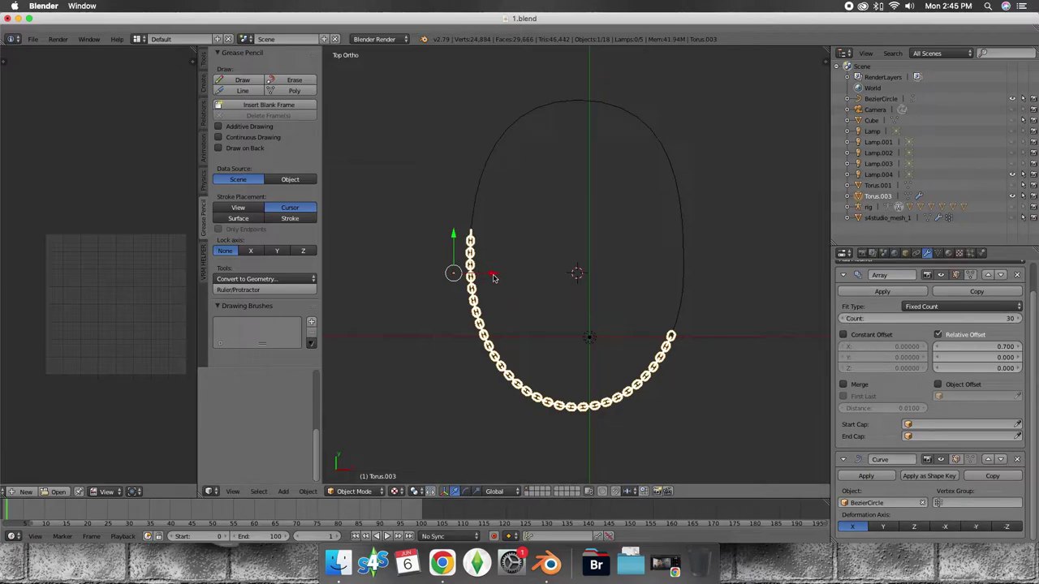
{"action": "key", "text": "g"}
{"action": "key", "text": "x"}
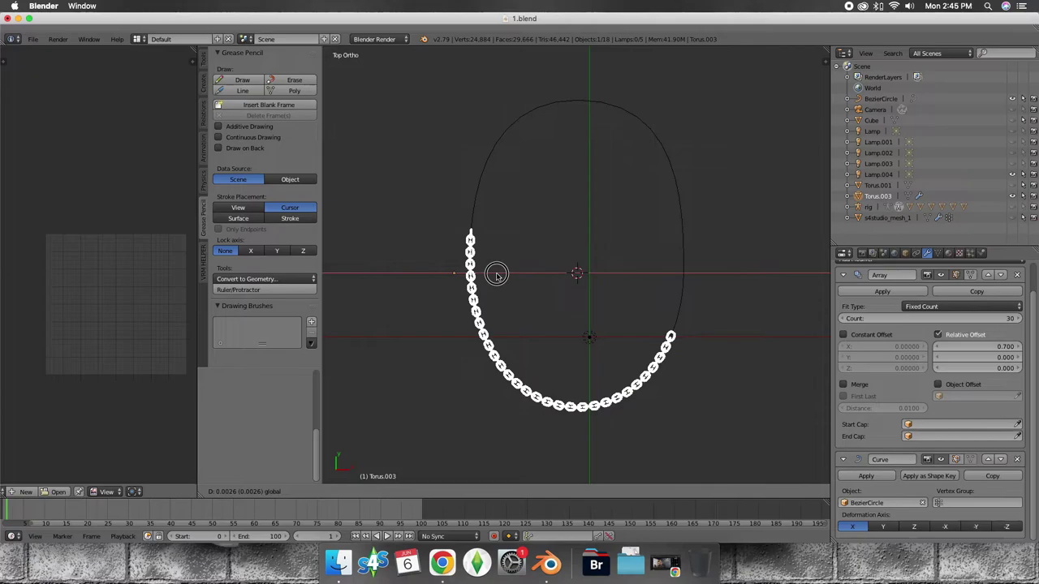
{"action": "left_click", "coordinate": [443, 272]}
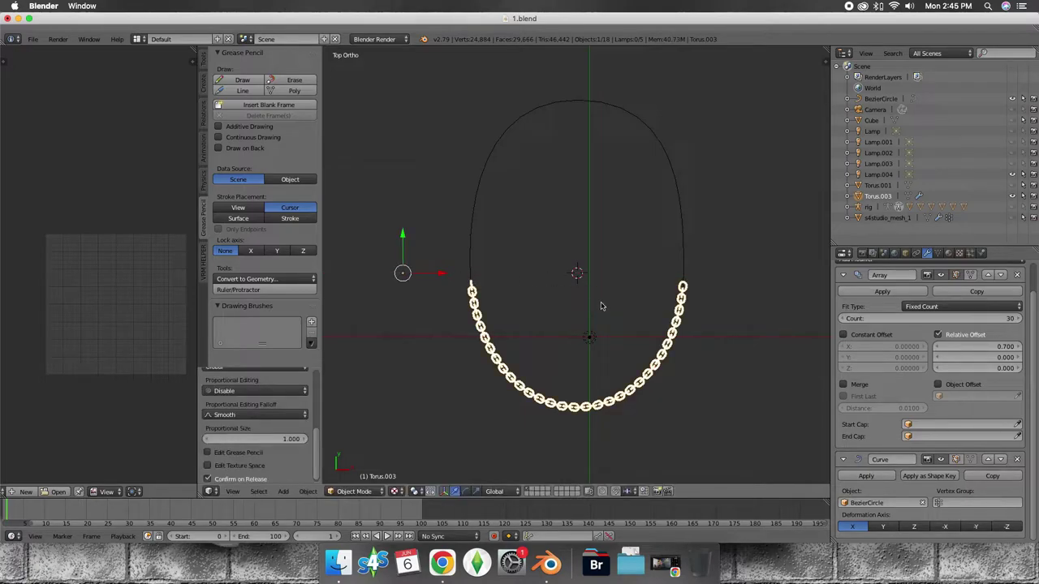
Step: Add more links up the curve's left side and slide the chain to balance it
{"action": "left_click", "coordinate": [1019, 319]}
{"action": "left_click", "coordinate": [1020, 319]}
{"action": "left_click", "coordinate": [1019, 319]}
{"action": "left_click", "coordinate": [1019, 319]}
{"action": "left_click_drag", "start_coordinate": [441, 277], "coordinate": [411, 268]}
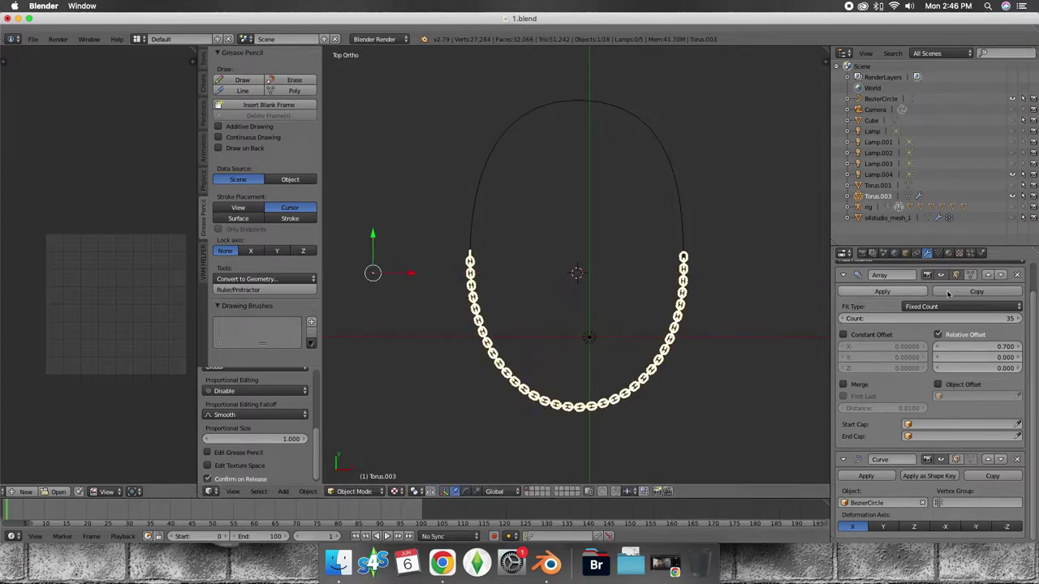
Step: Bring the Array count to 40, centre the chain on the curve, and apply the Array
{"action": "left_click", "coordinate": [1017, 320]}
{"action": "left_click", "coordinate": [1016, 319]}
{"action": "left_click", "coordinate": [1017, 320]}
{"action": "left_click", "coordinate": [1017, 320]}
{"action": "left_click", "coordinate": [1016, 320]}
{"action": "left_click_drag", "start_coordinate": [410, 272], "coordinate": [381, 273]}
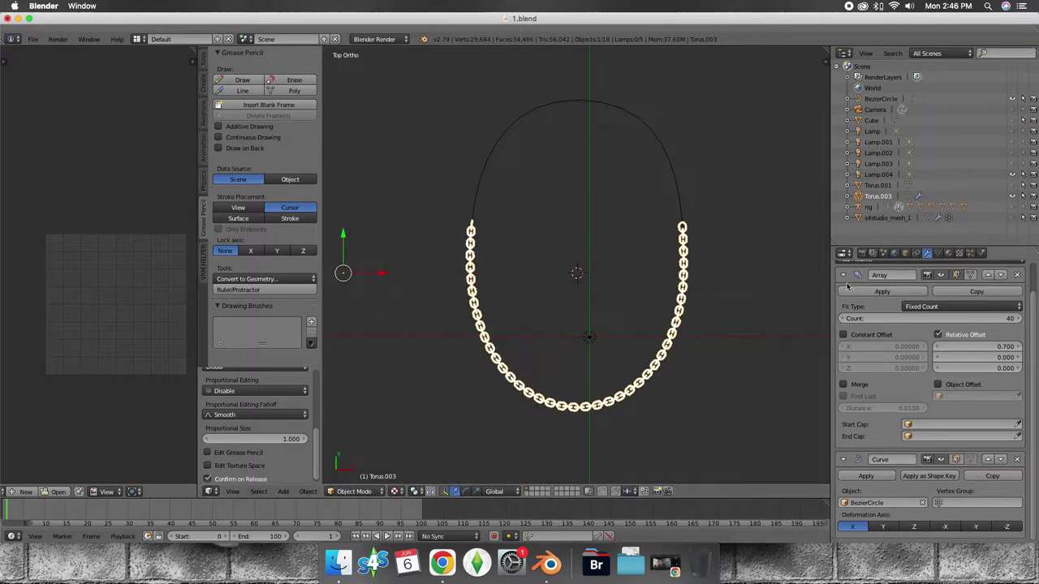
{"action": "left_click", "coordinate": [899, 293]}
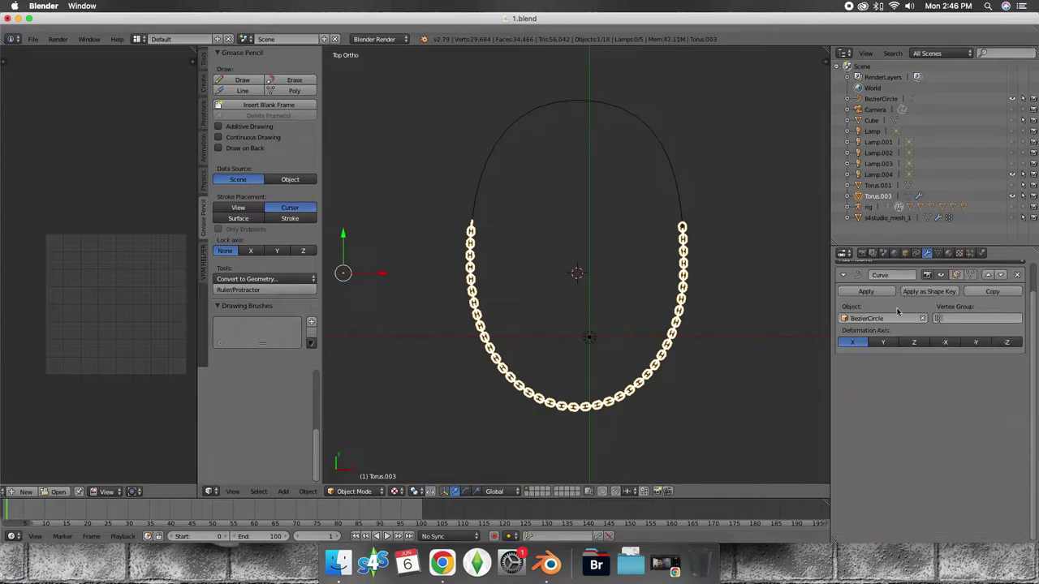
Step: Apply the Curve modifier and delete the BezierCircle guide from the Outliner
{"action": "left_click", "coordinate": [868, 292]}
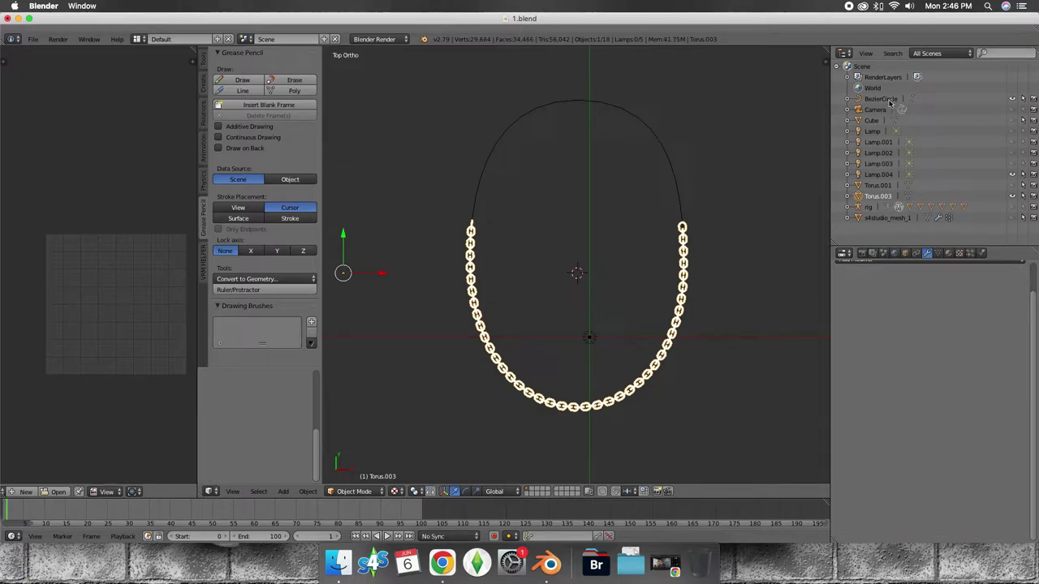
{"action": "left_click", "coordinate": [891, 102]}
{"action": "right_click", "coordinate": [890, 101]}
{"action": "left_click", "coordinate": [886, 101]}
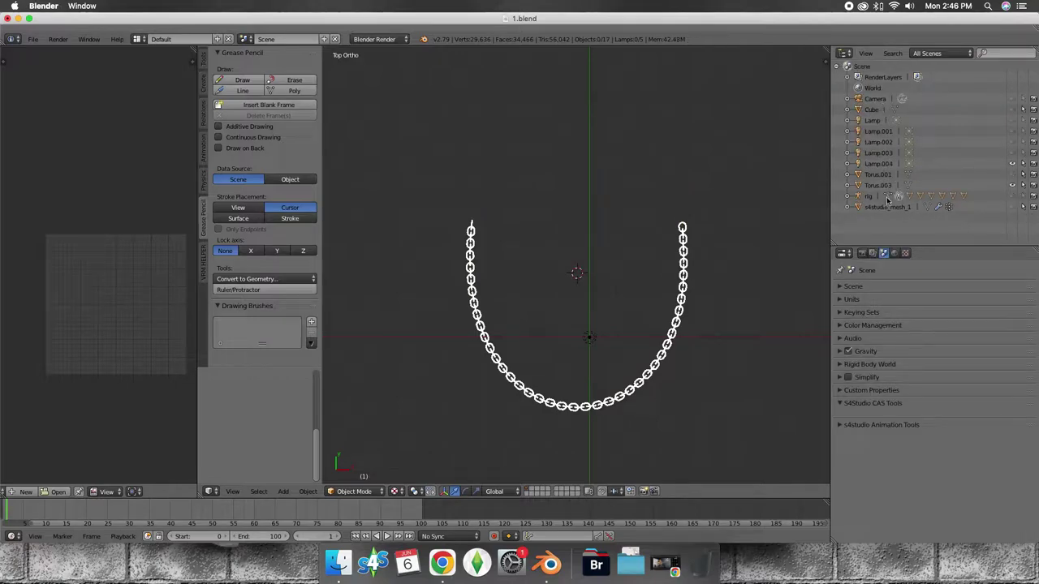
Step: Set Torus.003's origin to its geometry
{"action": "left_click", "coordinate": [877, 186]}
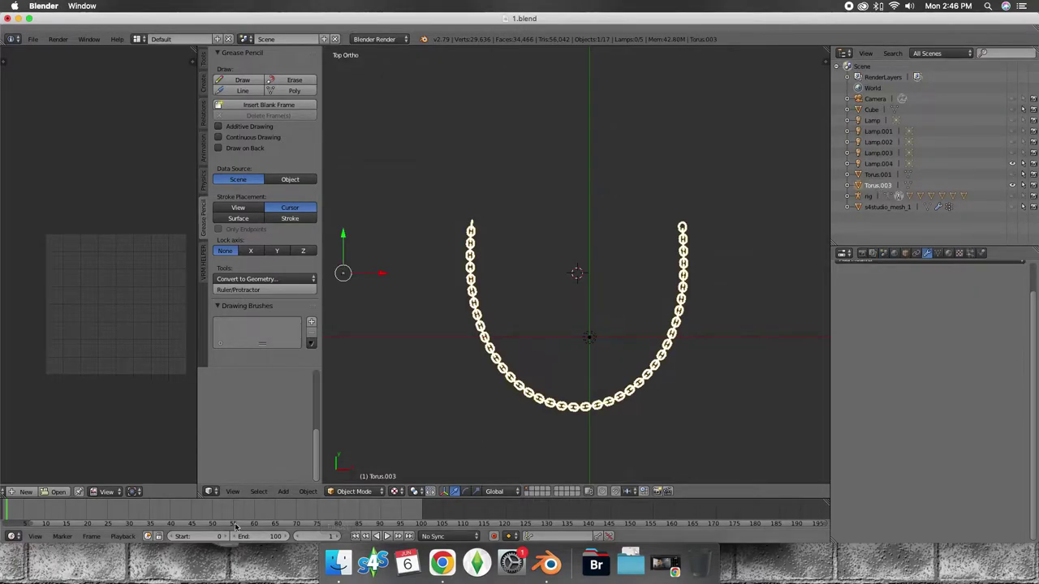
{"action": "left_click", "coordinate": [307, 492]}
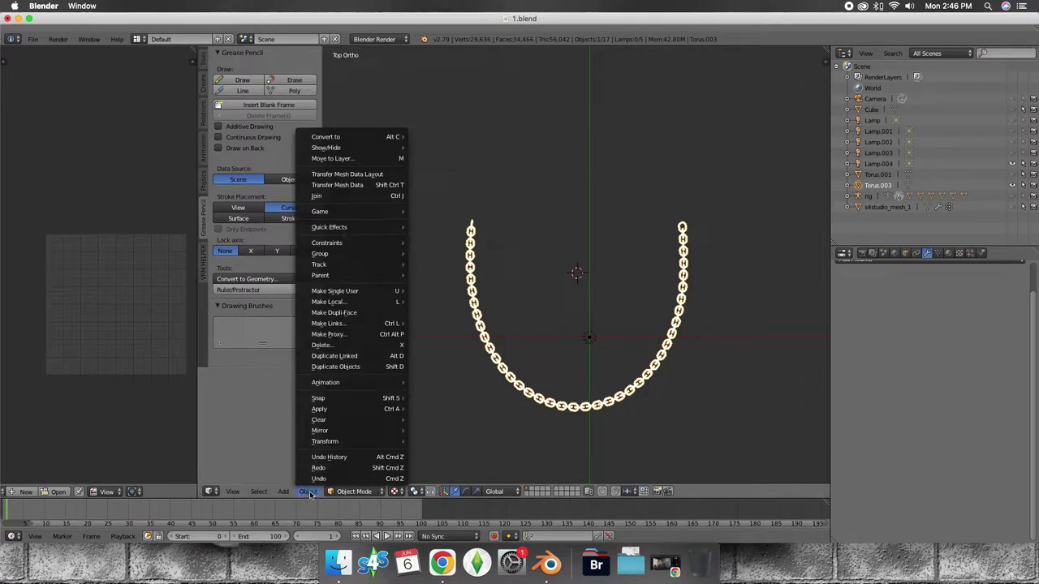
{"action": "mouse_move", "coordinate": [350, 441]}
{"action": "left_click", "coordinate": [469, 382]}
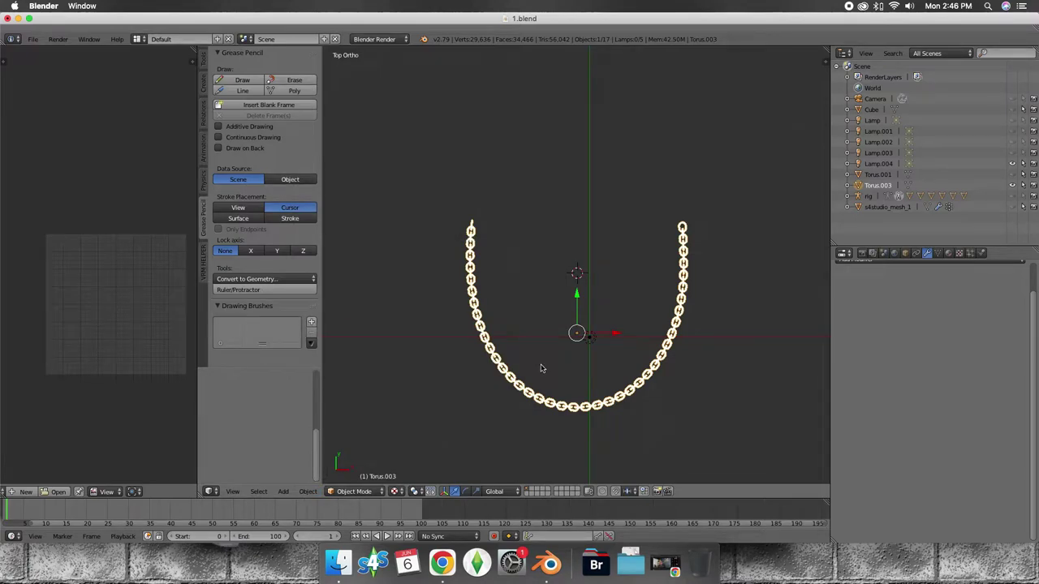
Step: Move the chain up and slightly right, then rotate it 180° around Z
{"action": "left_click_drag", "start_coordinate": [577, 307], "coordinate": [562, 175]}
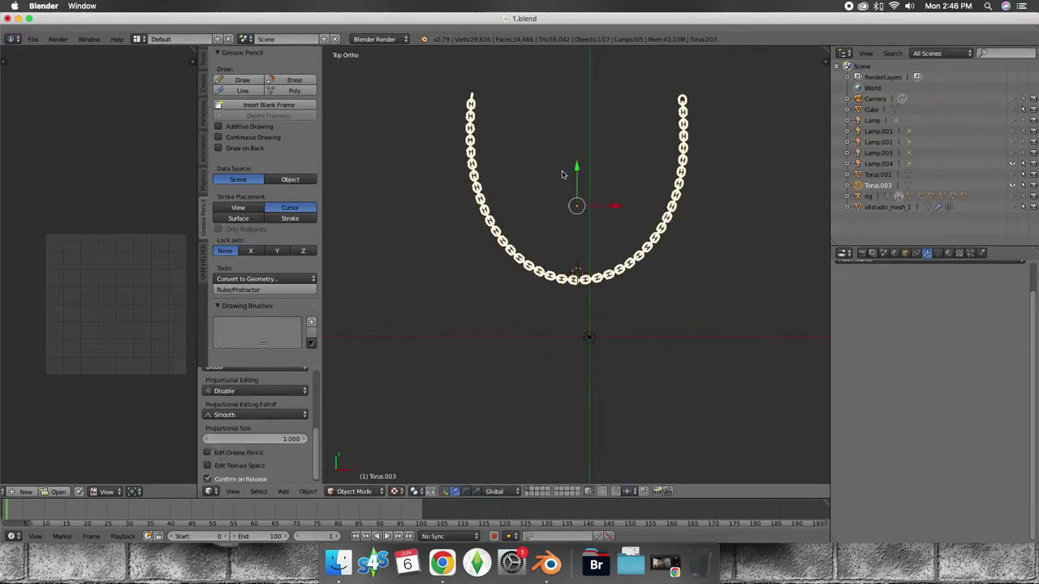
{"action": "left_click_drag", "start_coordinate": [611, 206], "coordinate": [627, 206]}
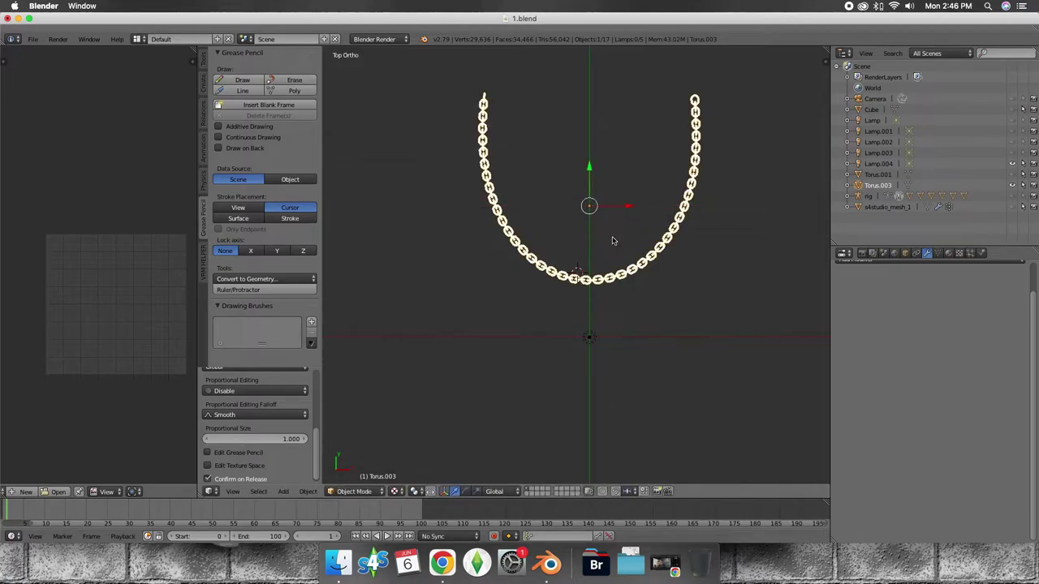
{"action": "key", "text": "r"}
{"action": "type", "text": "z"}
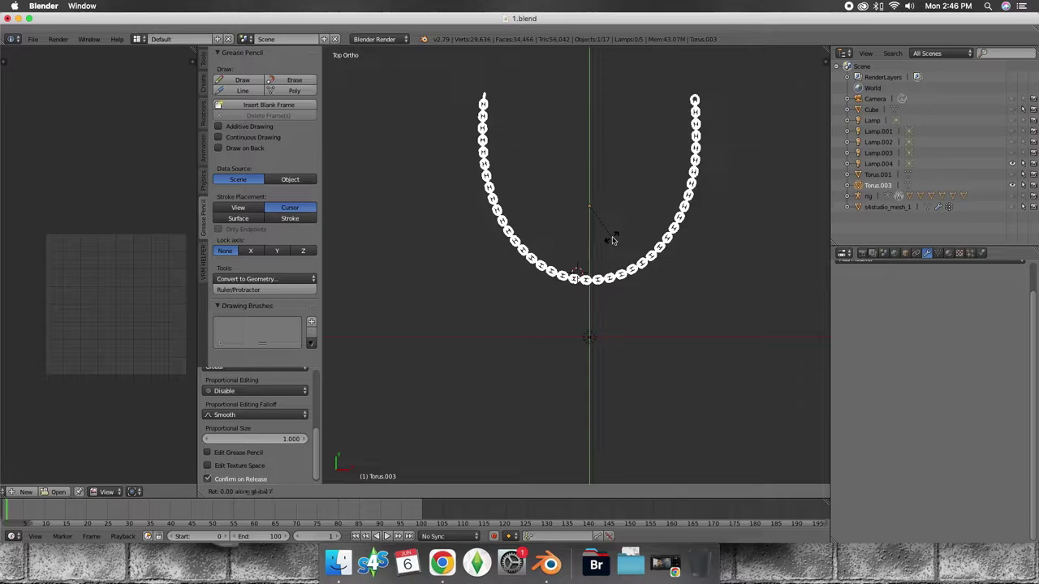
{"action": "type", "text": "180"}
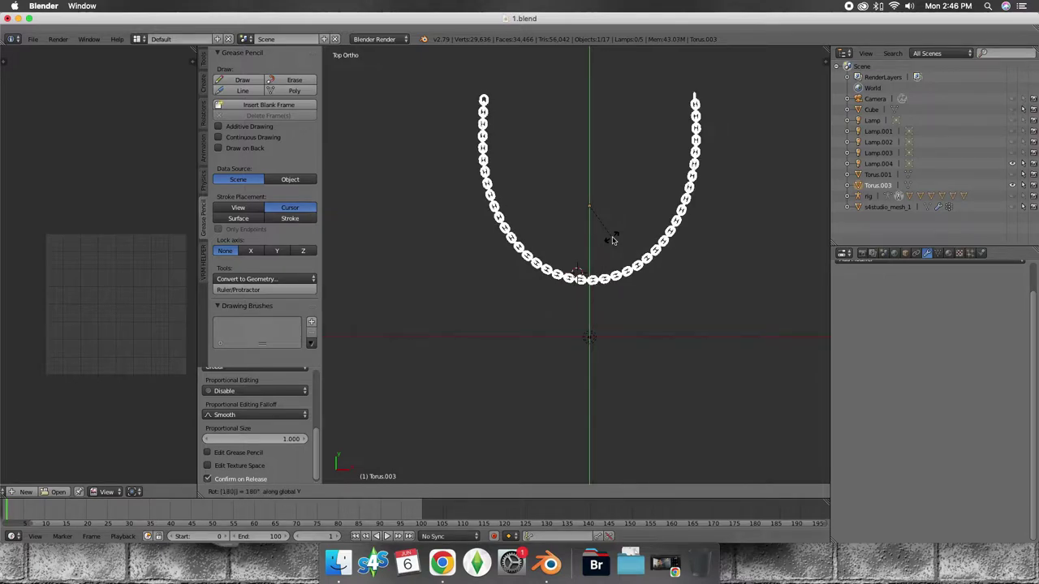
{"action": "key", "text": "Return"}
Step: Flip the chain 180° around X into an arch and unhide the orange ball
{"action": "type", "text": "rx80"}
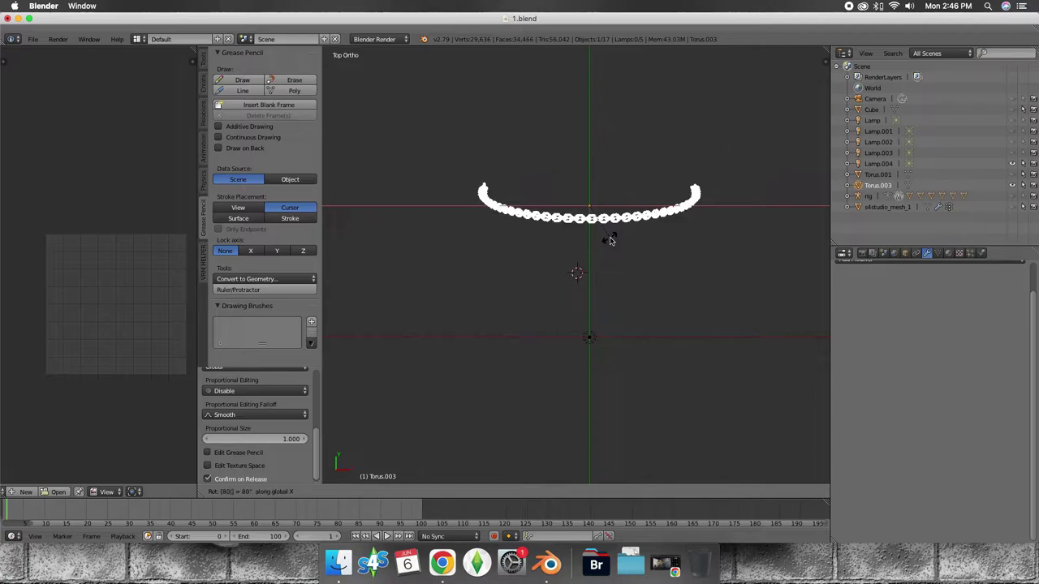
{"action": "key", "text": "BackSpace"}
{"action": "key", "text": "BackSpace"}
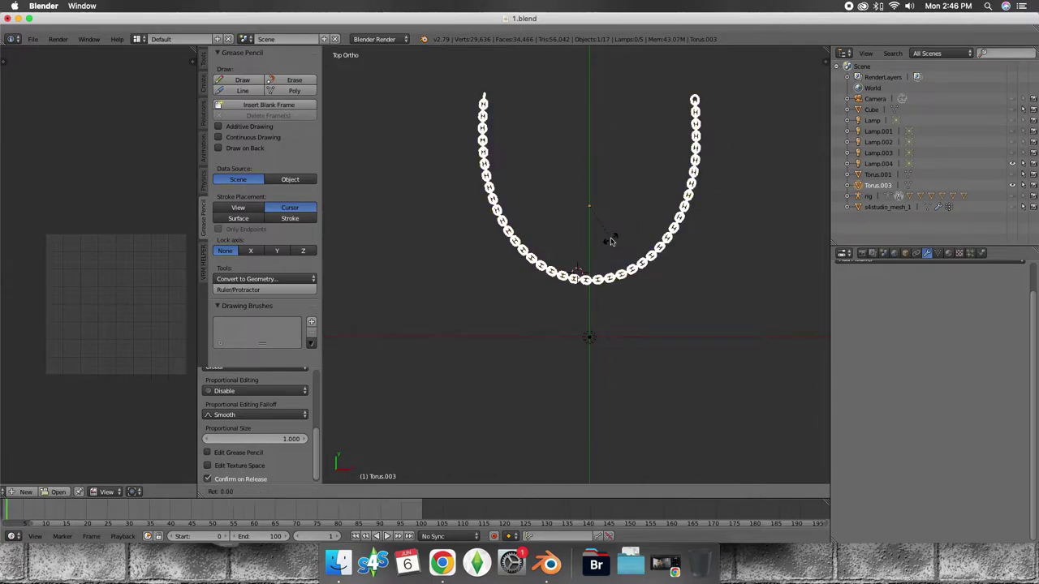
{"action": "type", "text": "180"}
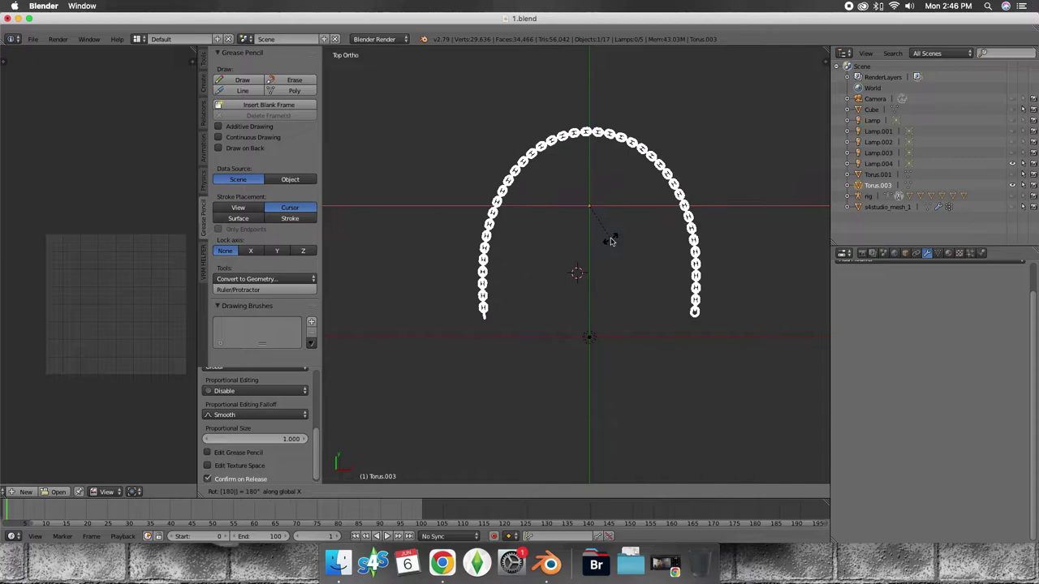
{"action": "key", "text": "Return"}
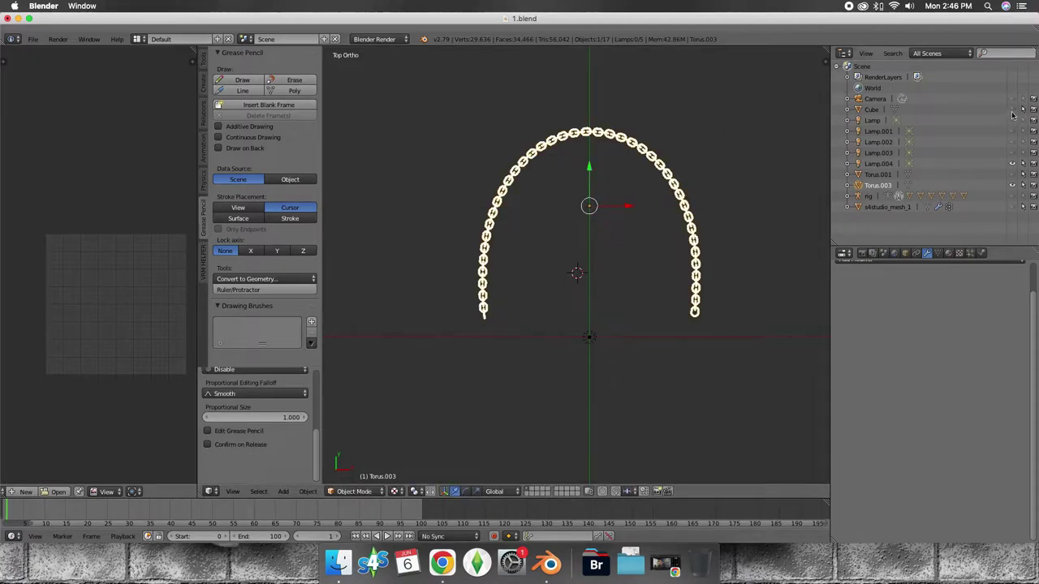
{"action": "left_click", "coordinate": [1012, 110]}
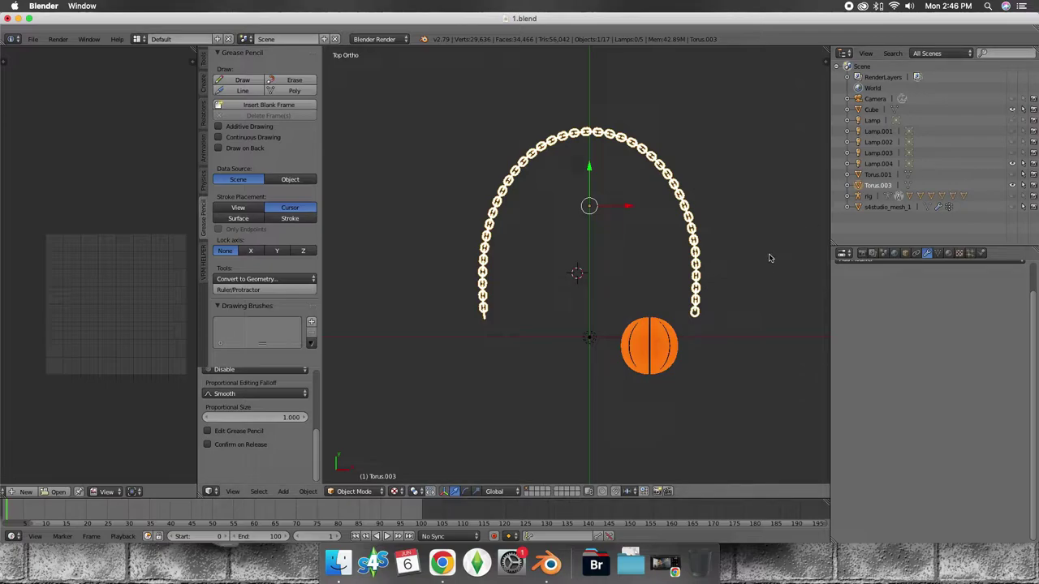
Step: Scale the chain arch down twice and lower it onto the top of the ball
{"action": "key", "text": "s"}
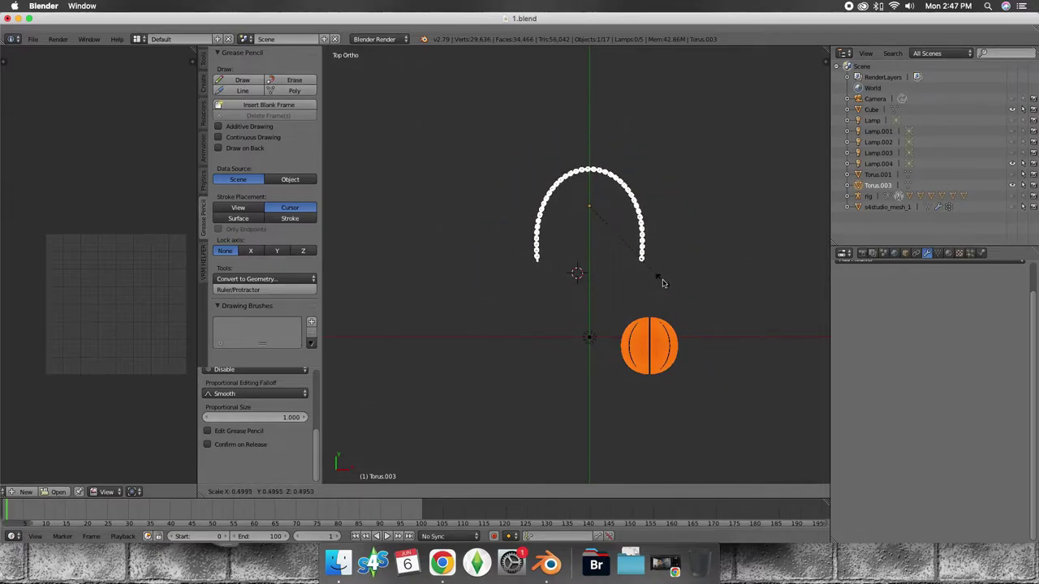
{"action": "left_click", "coordinate": [660, 281]}
{"action": "left_click_drag", "start_coordinate": [621, 210], "coordinate": [682, 210]}
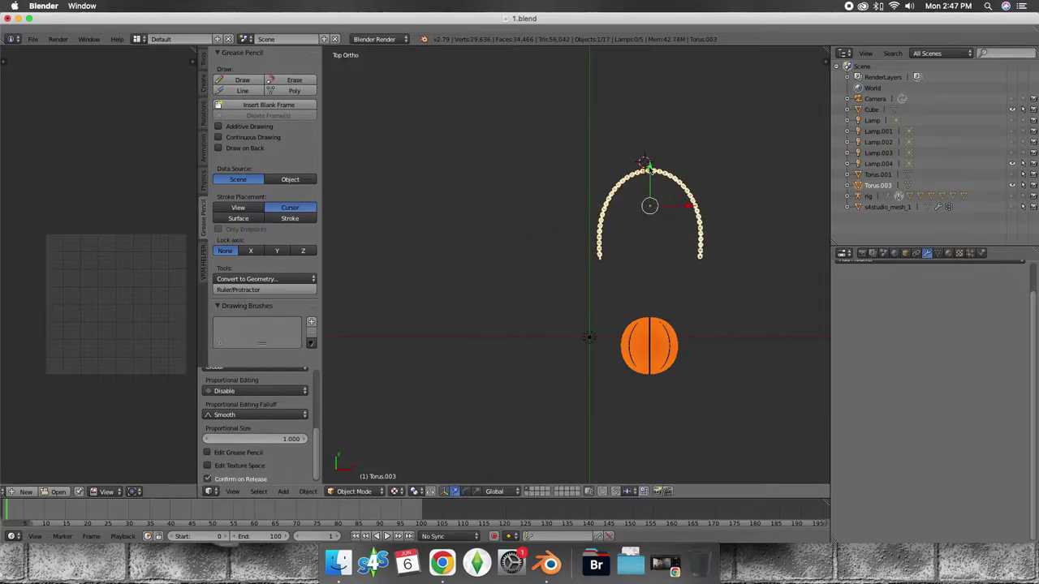
{"action": "left_click_drag", "start_coordinate": [649, 168], "coordinate": [653, 257]}
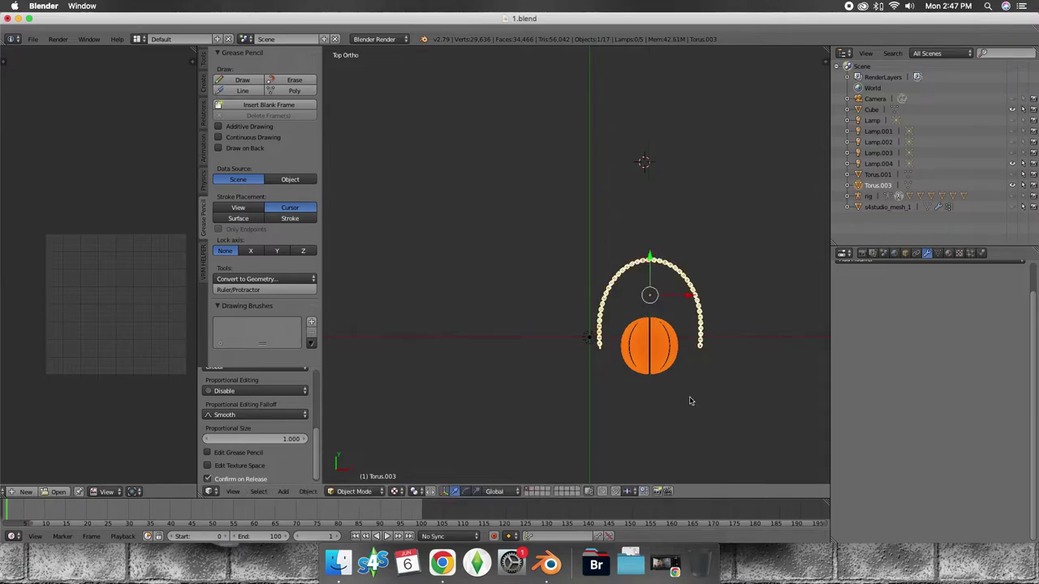
{"action": "key", "text": "s"}
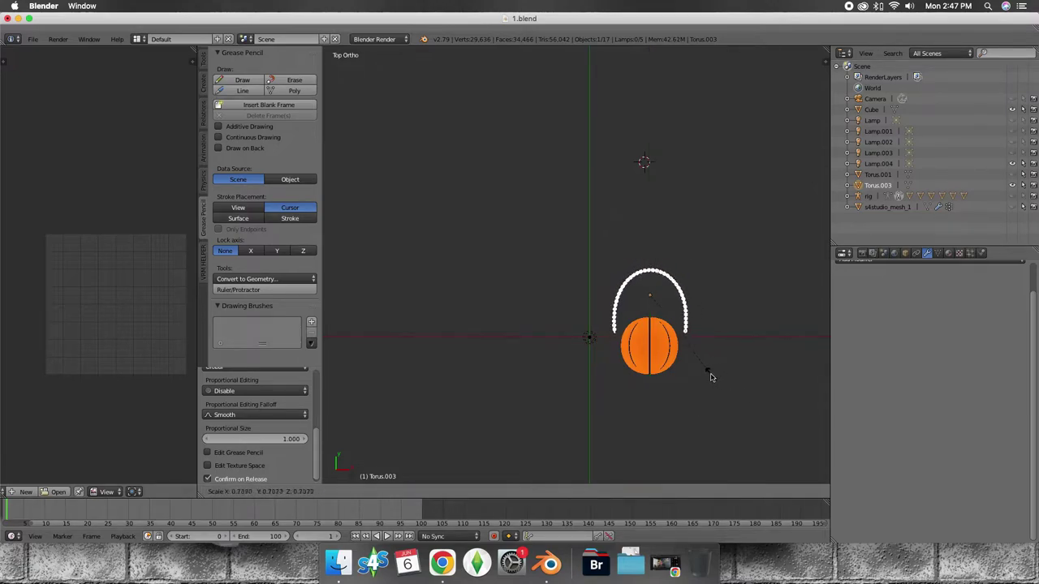
{"action": "left_click", "coordinate": [704, 373]}
{"action": "left_click_drag", "start_coordinate": [653, 255], "coordinate": [649, 269]}
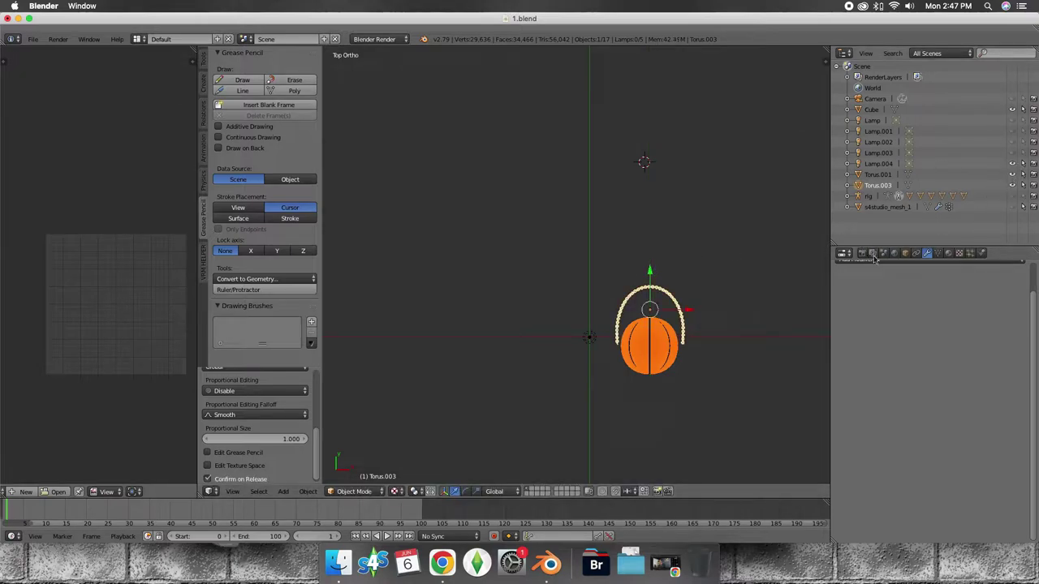
Step: Zoom and orbit the view to inspect the chain arch against the ball in 3D
{"action": "scroll", "coordinate": [649, 367], "scroll_direction": "up", "scroll_amount": 3}
{"action": "scroll", "coordinate": [740, 414], "scroll_direction": "up", "scroll_amount": 1}
{"action": "scroll", "coordinate": [744, 415], "scroll_direction": "down", "scroll_amount": 1}
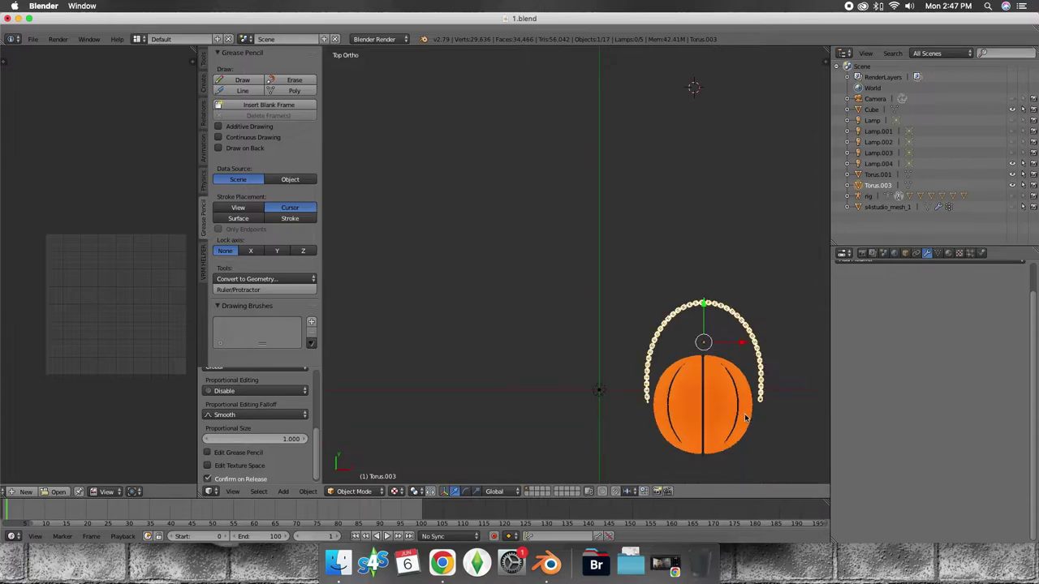
{"action": "middle_click_drag", "start_coordinate": [769, 434], "coordinate": [669, 326], "text": "shift"}
{"action": "scroll", "coordinate": [668, 326], "scroll_direction": "up", "scroll_amount": 1}
{"action": "scroll", "coordinate": [670, 323], "scroll_direction": "up", "scroll_amount": 3}
{"action": "scroll", "coordinate": [670, 323], "scroll_direction": "up", "scroll_amount": 2}
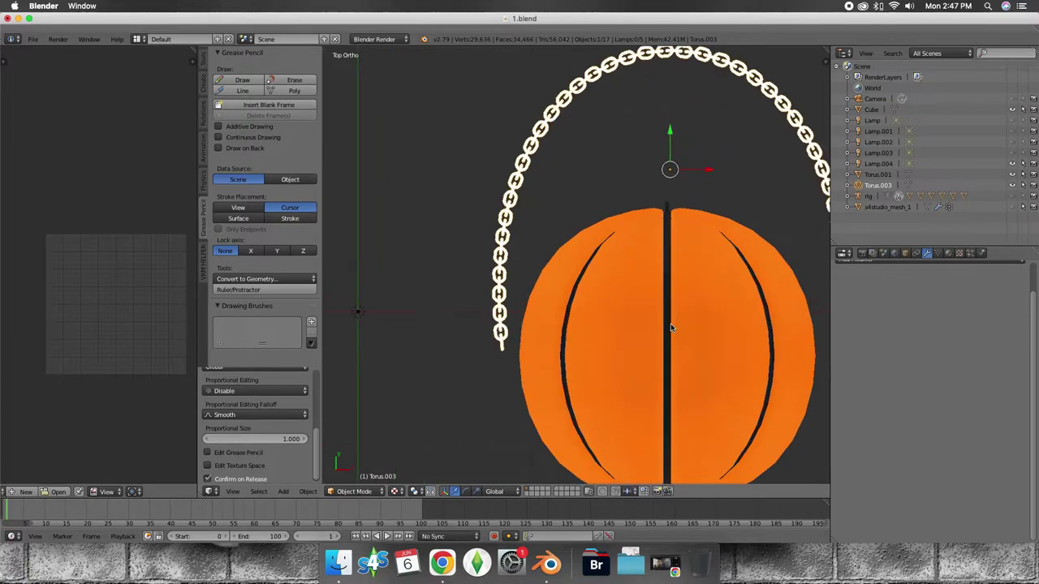
{"action": "scroll", "coordinate": [671, 323], "scroll_direction": "down", "scroll_amount": 3}
{"action": "mouse_move", "coordinate": [670, 323]}
{"action": "middle_mouse_down"}
{"action": "mouse_move", "coordinate": [599, 323]}
{"action": "mouse_move", "coordinate": [605, 273]}
{"action": "mouse_move", "coordinate": [660, 344]}
{"action": "mouse_move", "coordinate": [561, 239]}
{"action": "mouse_move", "coordinate": [557, 216]}
{"action": "mouse_move", "coordinate": [565, 234]}
{"action": "mouse_move", "coordinate": [511, 280]}
{"action": "middle_mouse_up"}
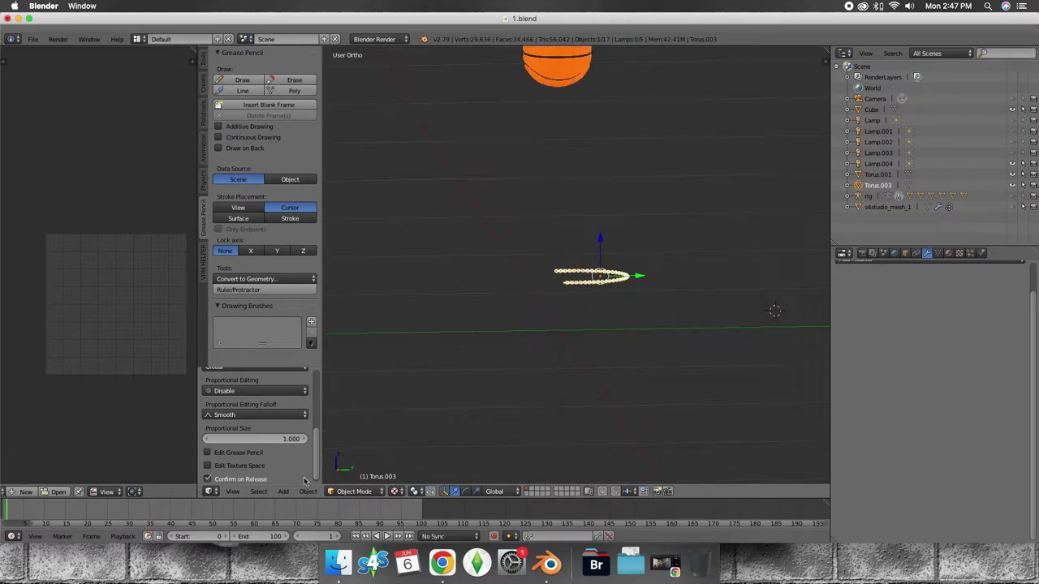
Step: In front view, raise the chain up to the top of the basketball
{"action": "left_click", "coordinate": [231, 495]}
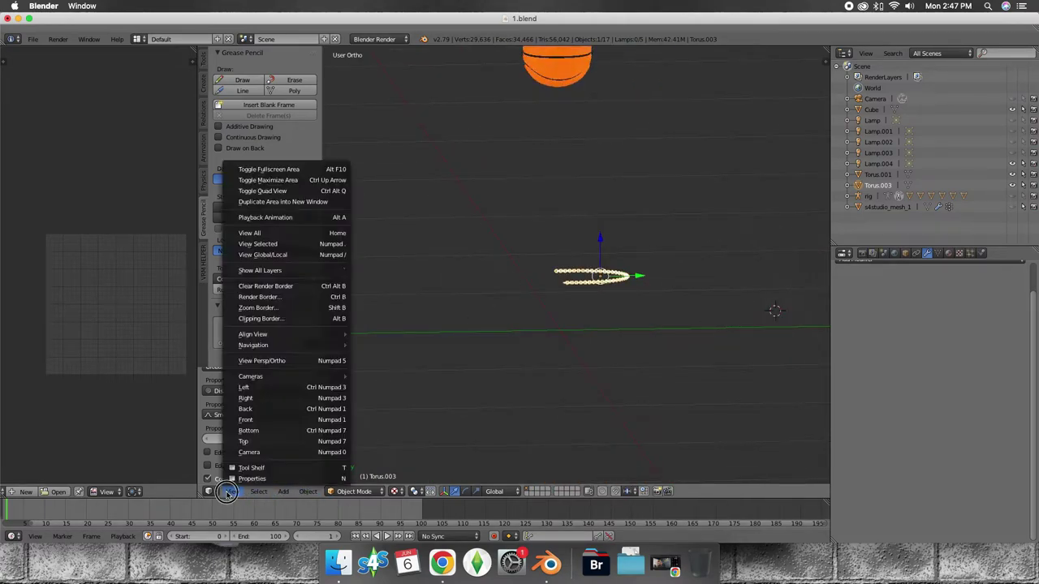
{"action": "left_click", "coordinate": [260, 423]}
{"action": "left_click_drag", "start_coordinate": [596, 236], "coordinate": [598, 466]}
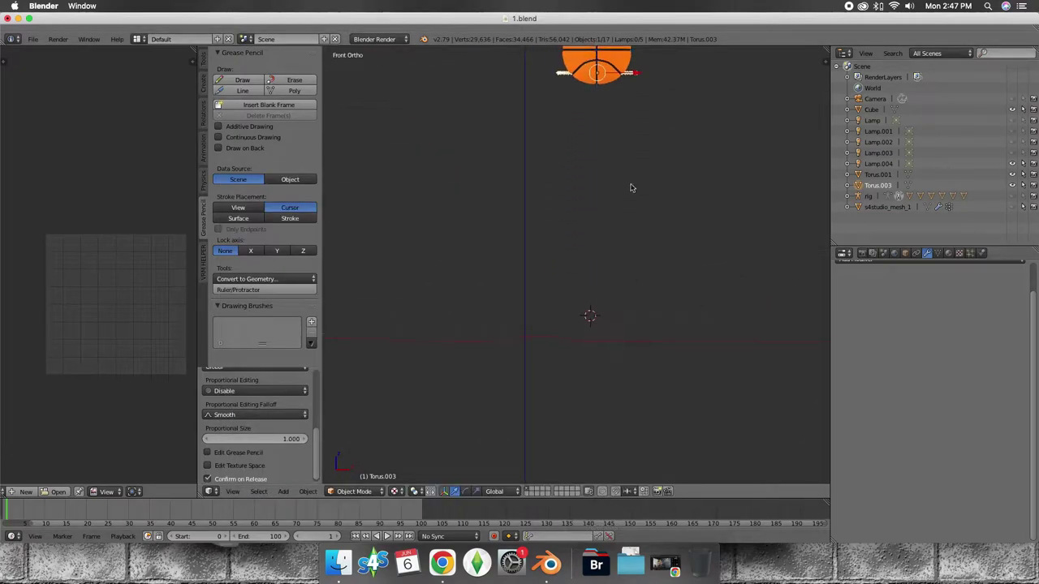
{"action": "middle_click_drag", "start_coordinate": [630, 181], "coordinate": [638, 350], "text": "shift"}
{"action": "scroll", "coordinate": [638, 347], "scroll_direction": "up", "scroll_amount": 2}
{"action": "scroll", "coordinate": [638, 275], "scroll_direction": "up", "scroll_amount": 2}
{"action": "middle_click_drag", "start_coordinate": [639, 275], "coordinate": [624, 394], "text": "shift"}
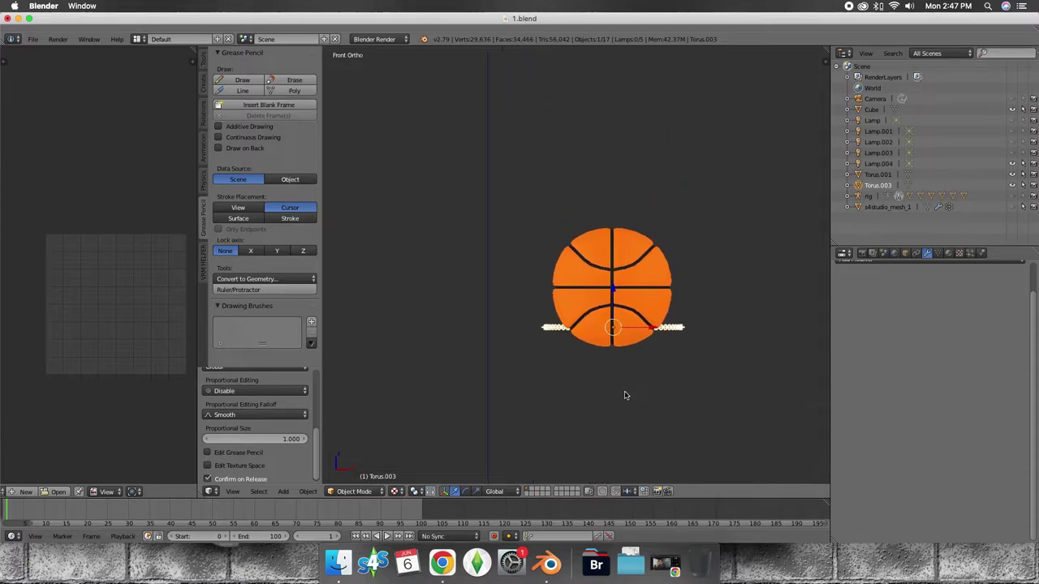
{"action": "scroll", "coordinate": [625, 393], "scroll_direction": "up", "scroll_amount": 3}
{"action": "left_click_drag", "start_coordinate": [640, 335], "coordinate": [641, 209]}
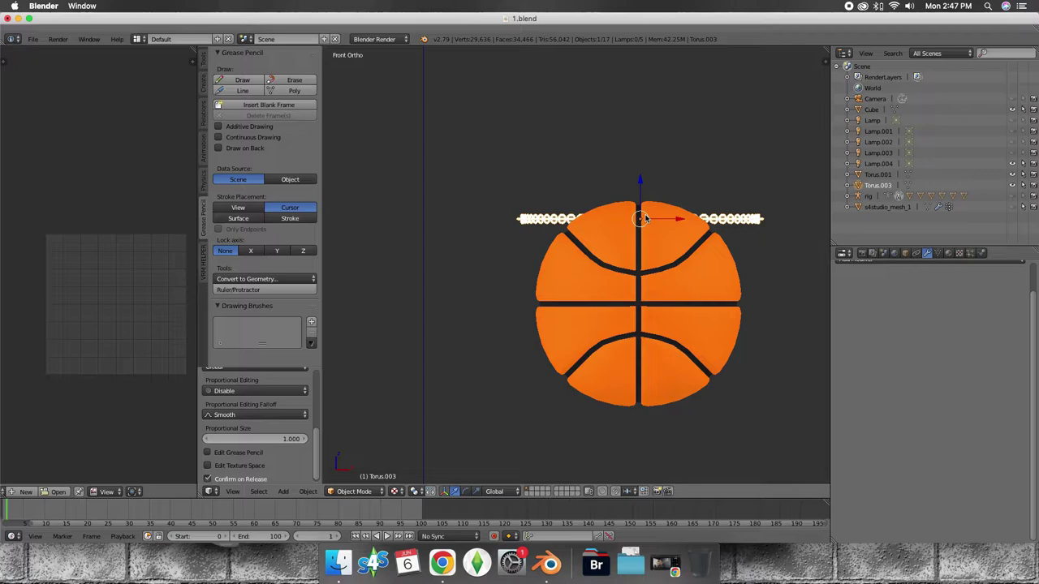
Step: Rotate the chain 90° around Z, then 90° around X, then 90° more to arch over the ball
{"action": "key", "text": "r"}
{"action": "type", "text": "z90y"}
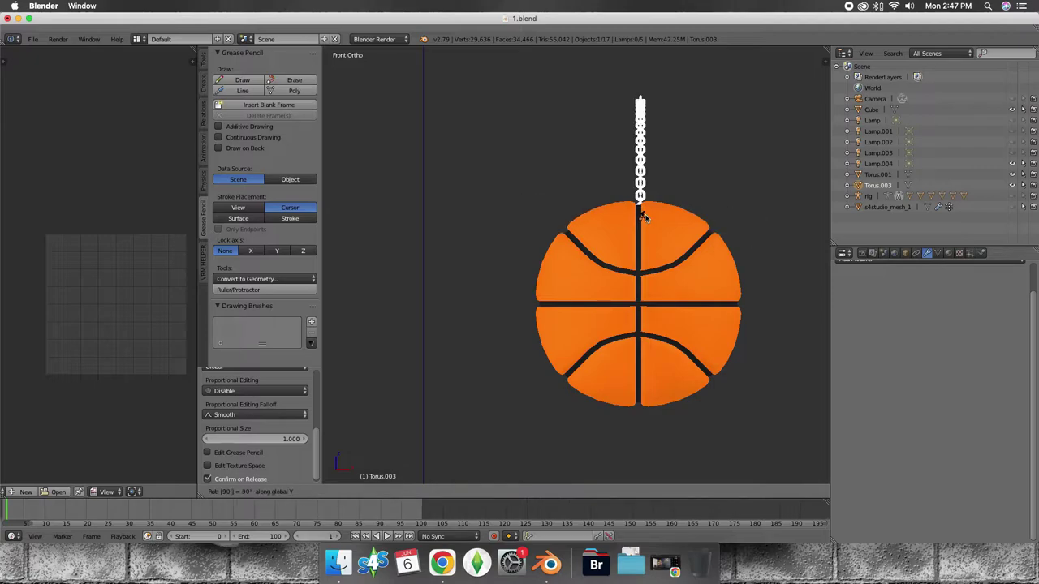
{"action": "key", "text": "Return"}
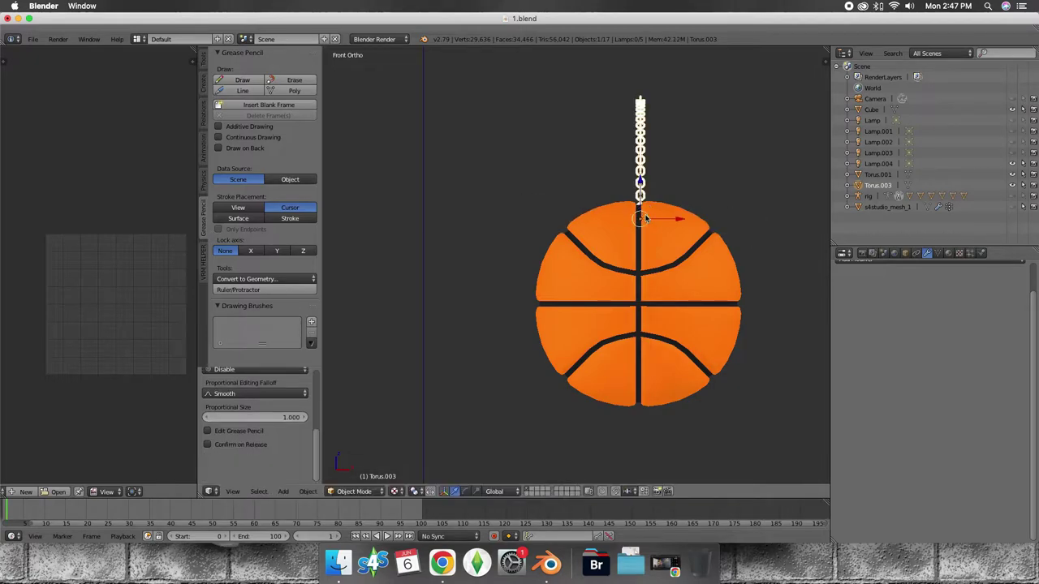
{"action": "key", "text": "r"}
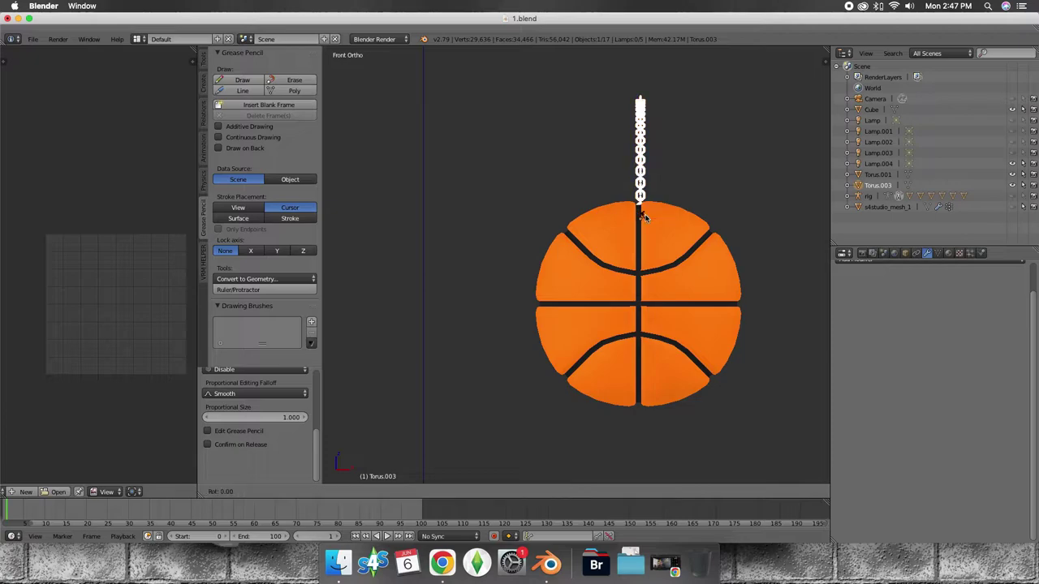
{"action": "type", "text": "x90"}
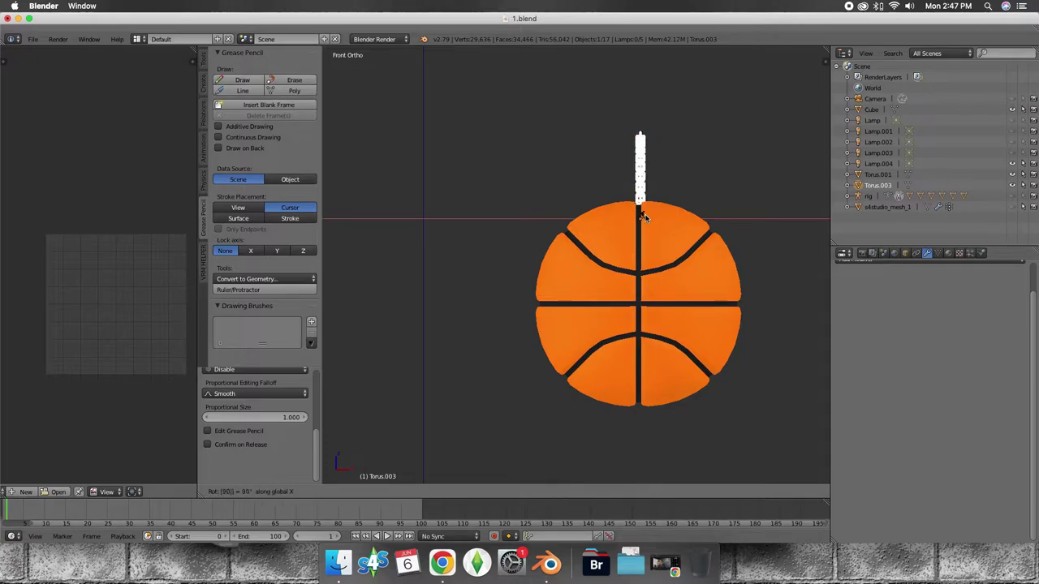
{"action": "type", "text": "yy"}
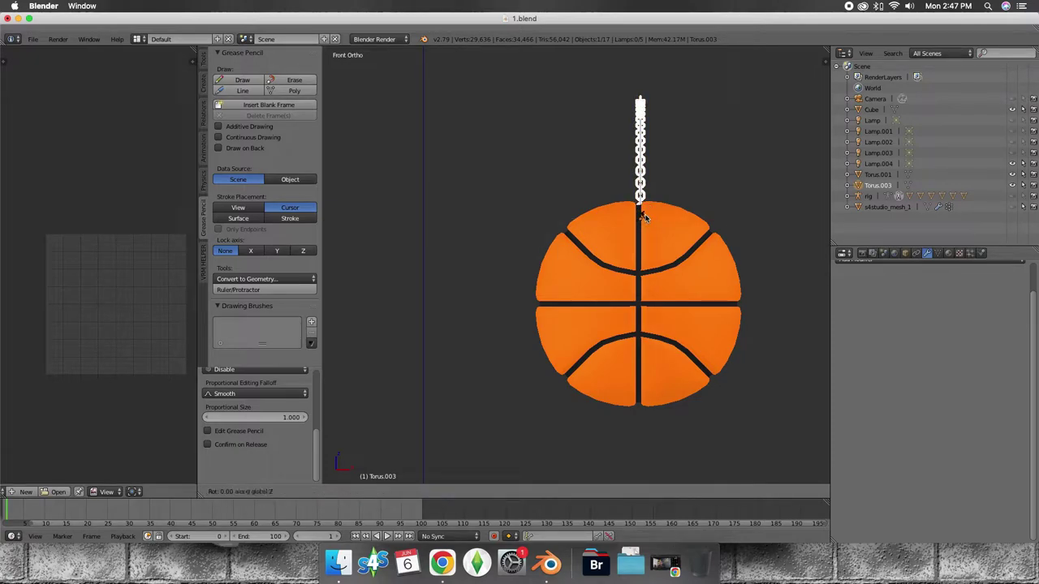
{"action": "type", "text": "z"}
{"action": "type", "text": "90"}
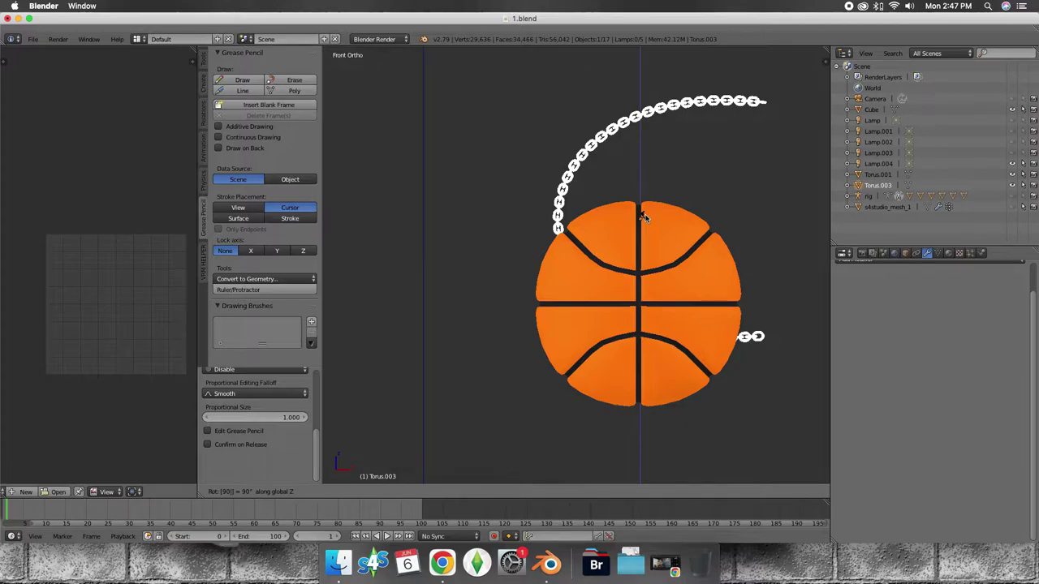
{"action": "key", "text": "Return"}
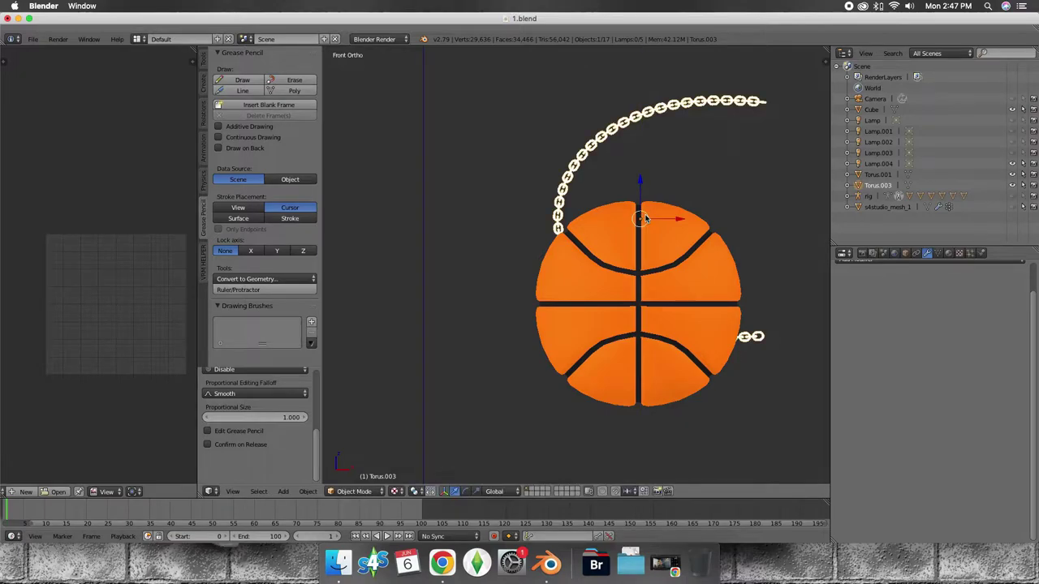
{"action": "type", "text": "r"}
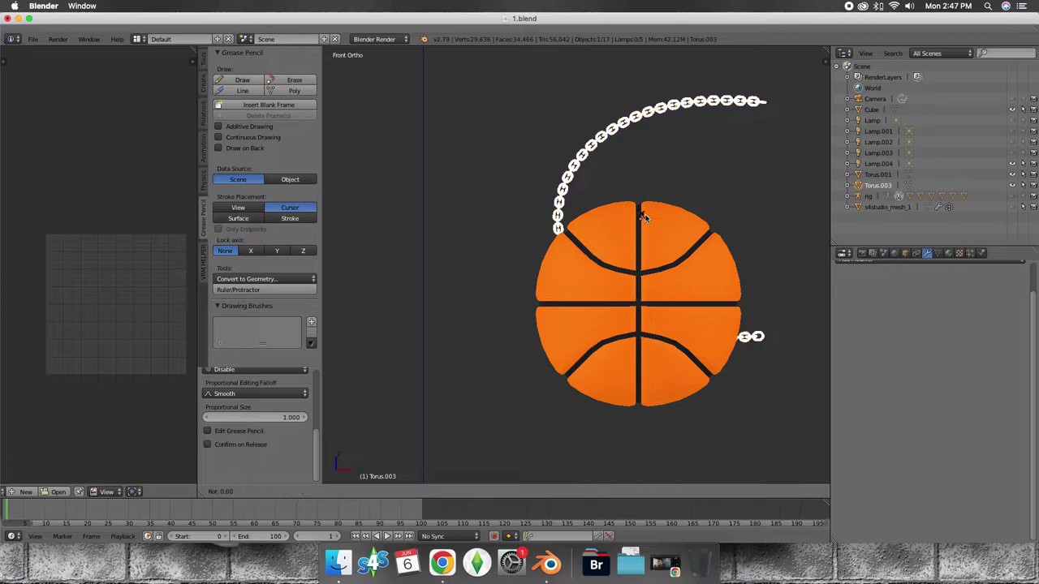
{"action": "type", "text": "90"}
{"action": "key", "text": "Return"}
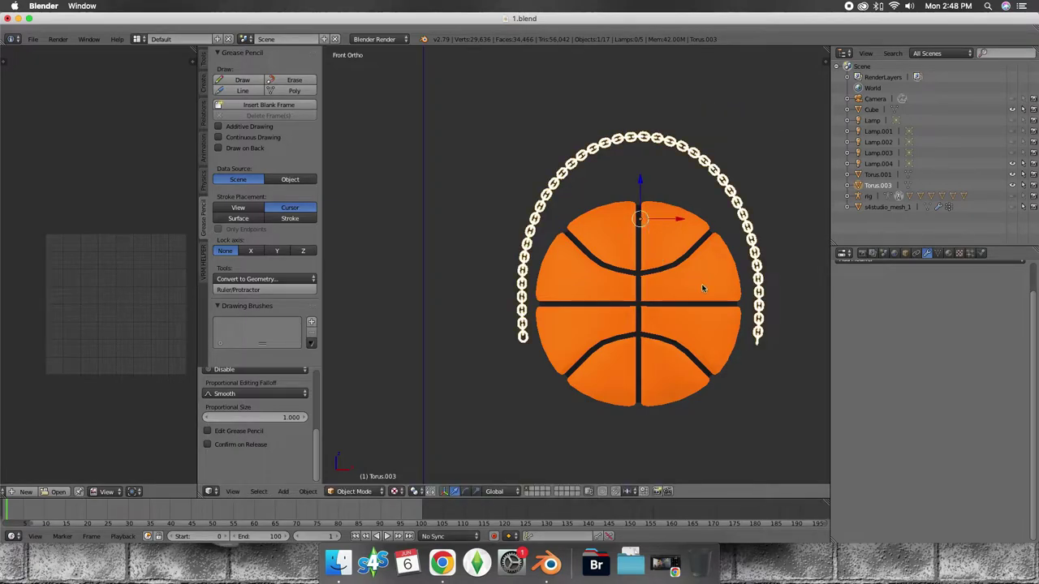
{"action": "middle_click_drag", "start_coordinate": [702, 288], "coordinate": [607, 301]}
Step: Rotate the chain 90° around Z and slide it over the basketball's top
{"action": "key", "text": "r"}
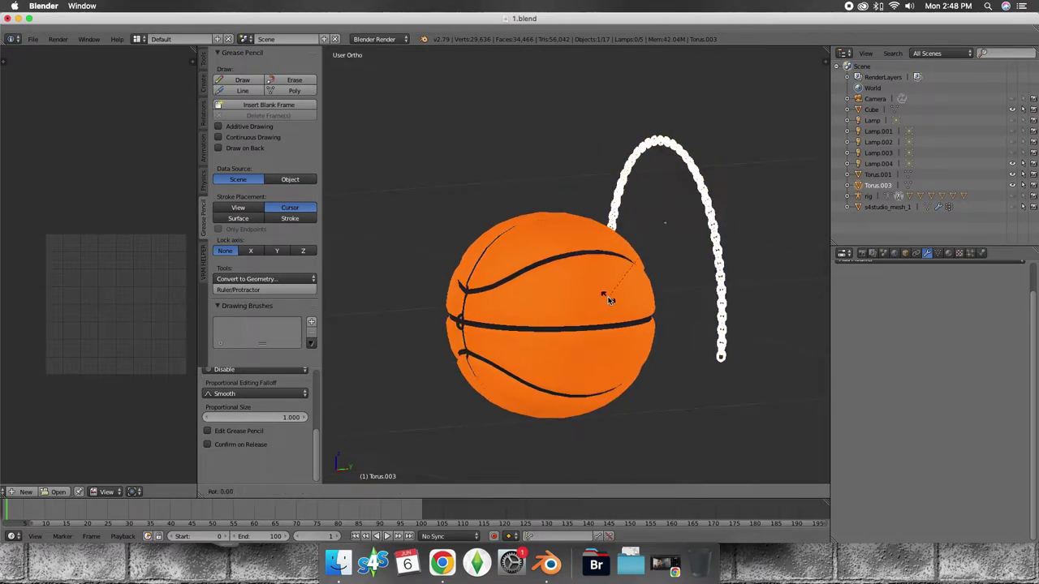
{"action": "type", "text": "90"}
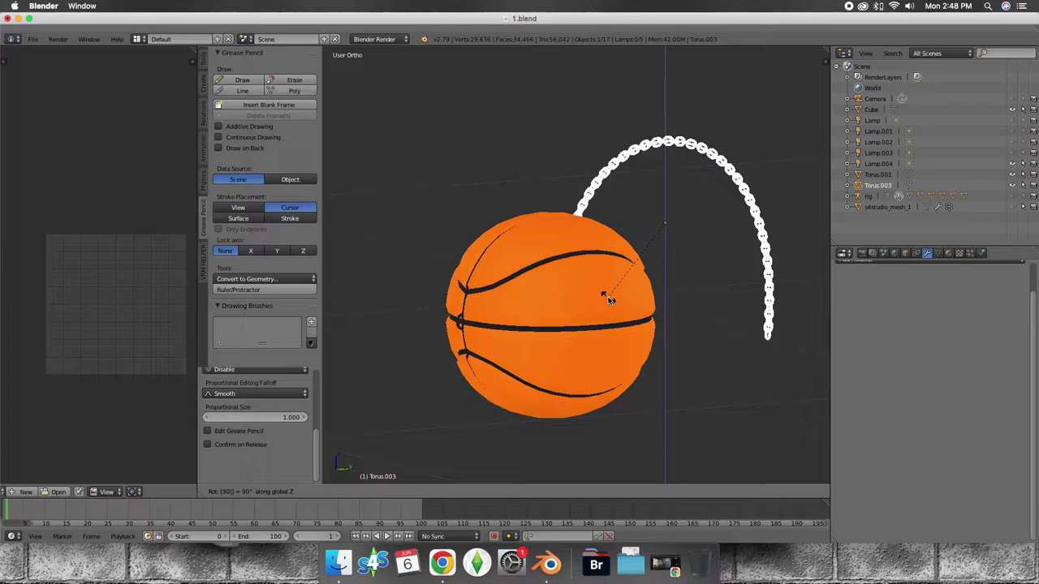
{"action": "key", "text": "Return"}
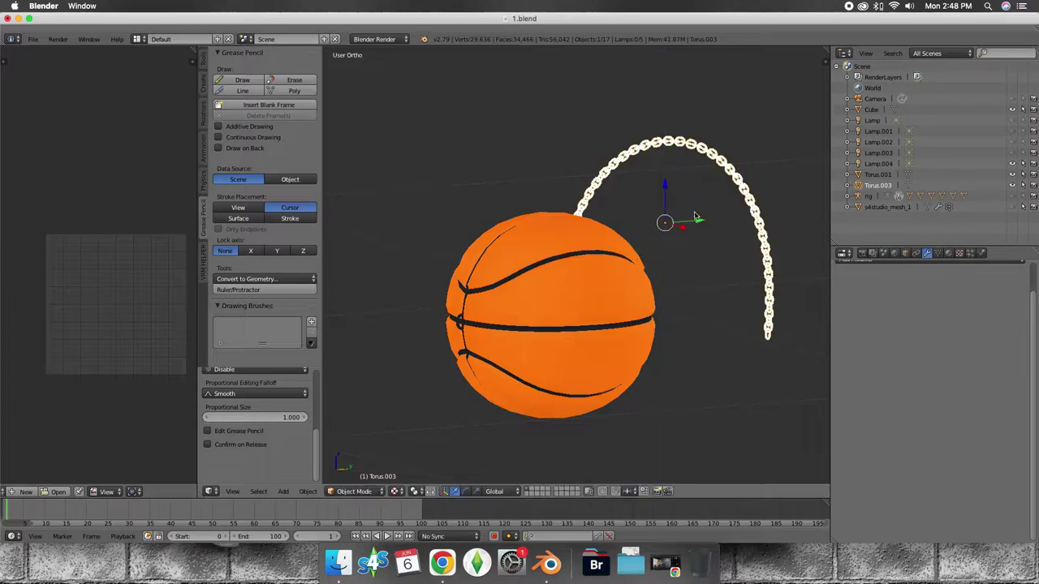
{"action": "left_click_drag", "start_coordinate": [696, 217], "coordinate": [579, 254]}
{"action": "middle_click_drag", "start_coordinate": [579, 254], "coordinate": [559, 254]}
{"action": "left_click_drag", "start_coordinate": [510, 190], "coordinate": [507, 153]}
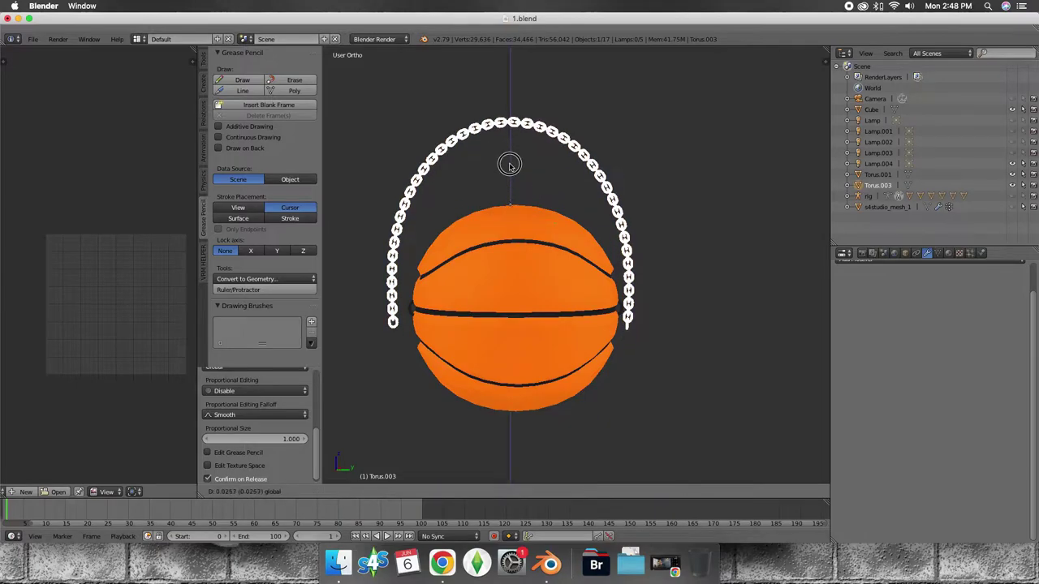
{"action": "mouse_move", "coordinate": [551, 221]}
{"action": "middle_mouse_down"}
{"action": "mouse_move", "coordinate": [515, 219]}
{"action": "mouse_move", "coordinate": [548, 231]}
{"action": "mouse_move", "coordinate": [562, 223]}
{"action": "mouse_move", "coordinate": [506, 236]}
{"action": "mouse_move", "coordinate": [542, 235]}
{"action": "middle_mouse_up"}
{"action": "mouse_move", "coordinate": [574, 293]}
{"action": "middle_mouse_down"}
{"action": "mouse_move", "coordinate": [557, 294]}
{"action": "mouse_move", "coordinate": [598, 289]}
{"action": "mouse_move", "coordinate": [567, 294]}
{"action": "middle_mouse_up"}
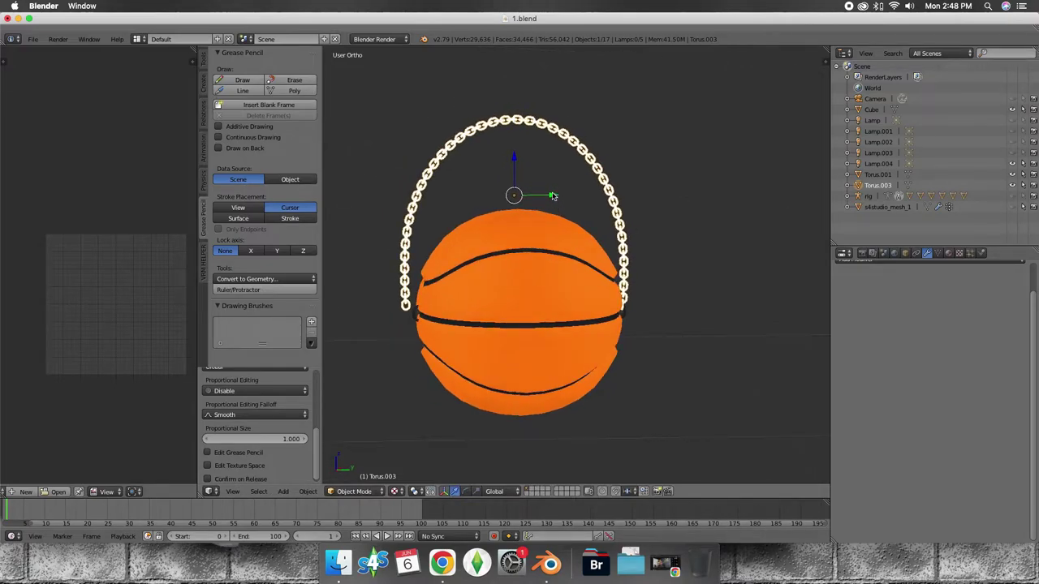
{"action": "left_click_drag", "start_coordinate": [552, 196], "coordinate": [556, 196]}
Step: Rescale the chain and adjust its height so it fits snugly over the ball
{"action": "key", "text": "s"}
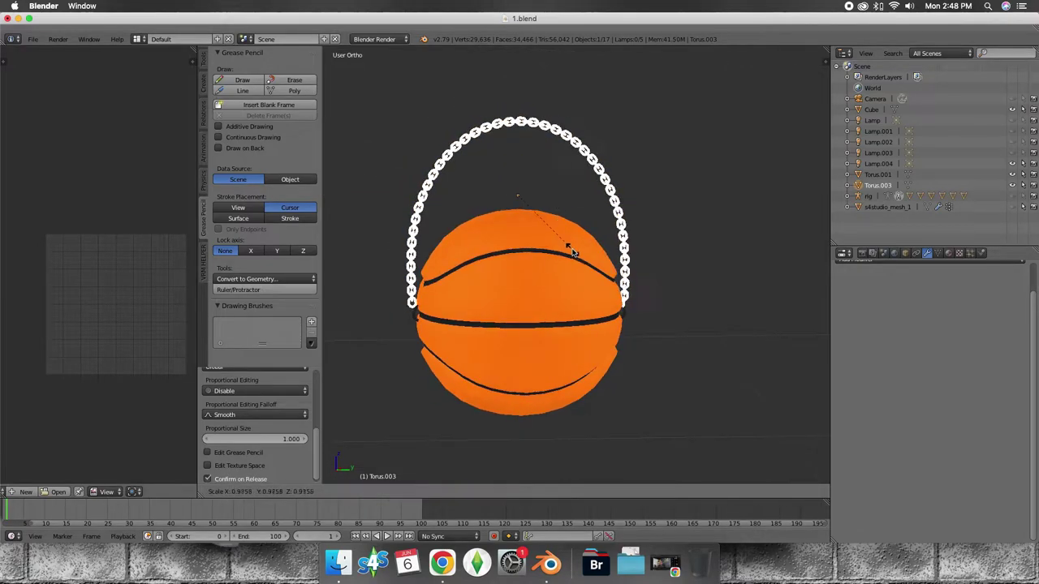
{"action": "left_click", "coordinate": [570, 249]}
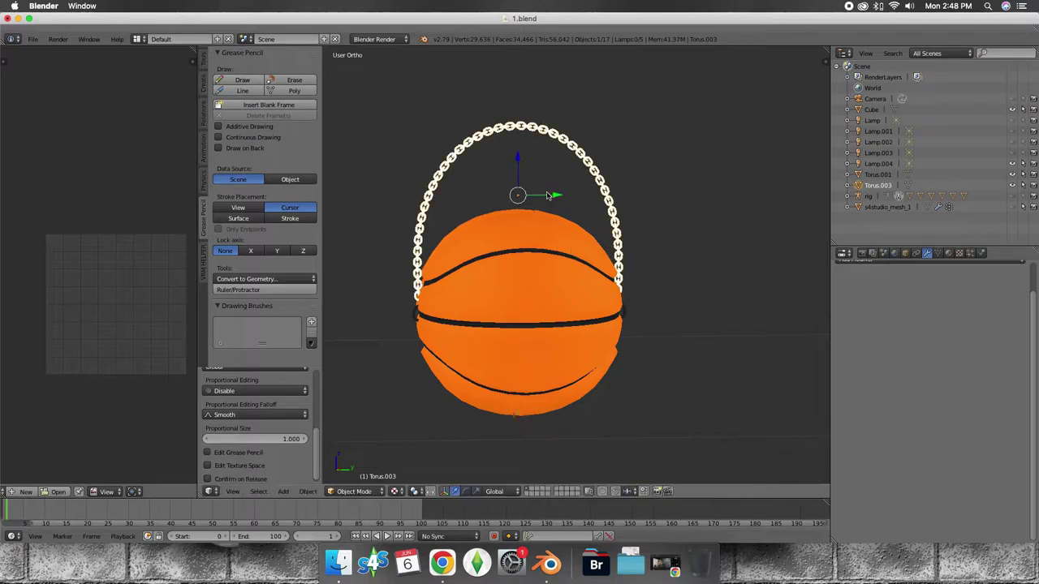
{"action": "left_click_drag", "start_coordinate": [517, 162], "coordinate": [521, 183]}
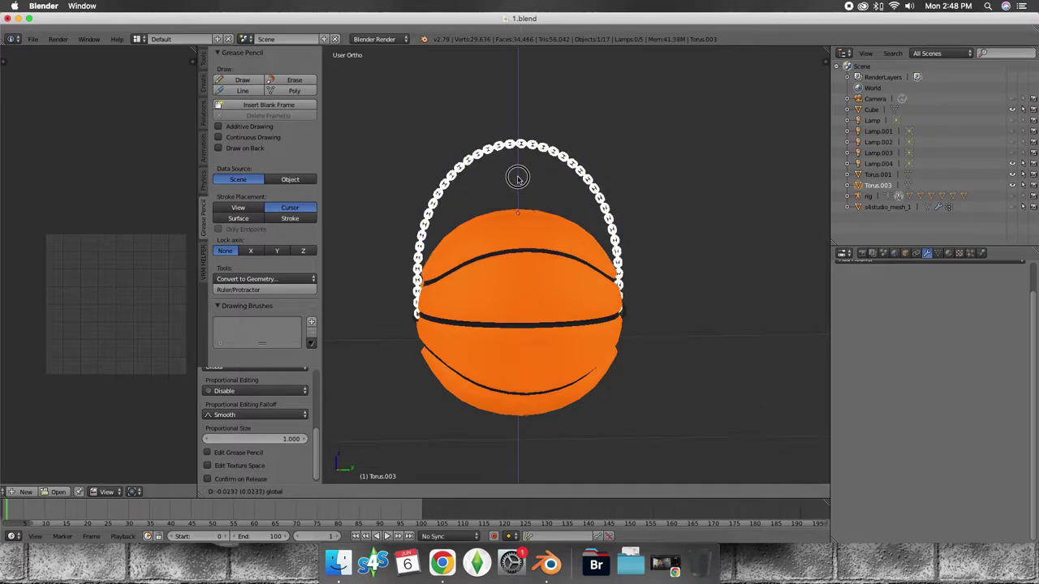
{"action": "mouse_move", "coordinate": [521, 183]}
{"action": "middle_mouse_down"}
{"action": "mouse_move", "coordinate": [547, 259]}
{"action": "mouse_move", "coordinate": [536, 259]}
{"action": "mouse_move", "coordinate": [564, 256]}
{"action": "middle_mouse_up"}
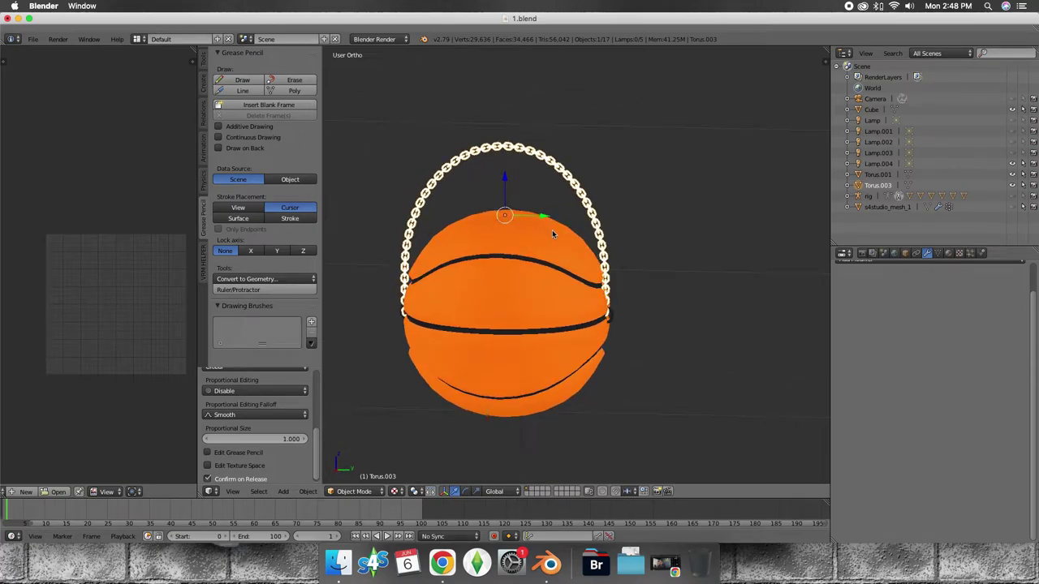
{"action": "key", "text": "s"}
{"action": "left_click", "coordinate": [555, 228]}
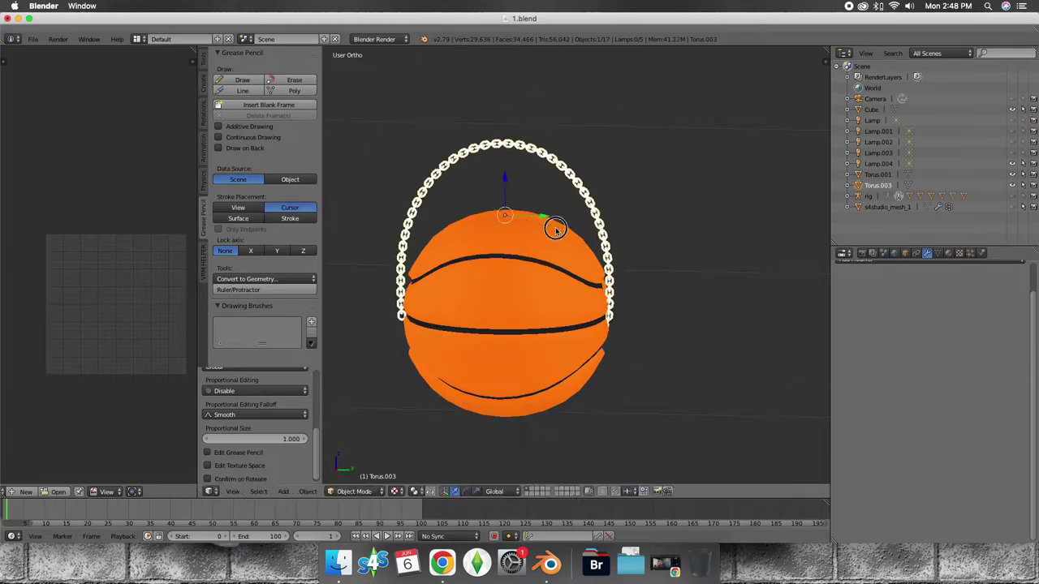
{"action": "middle_click_drag", "start_coordinate": [555, 228], "coordinate": [498, 242]}
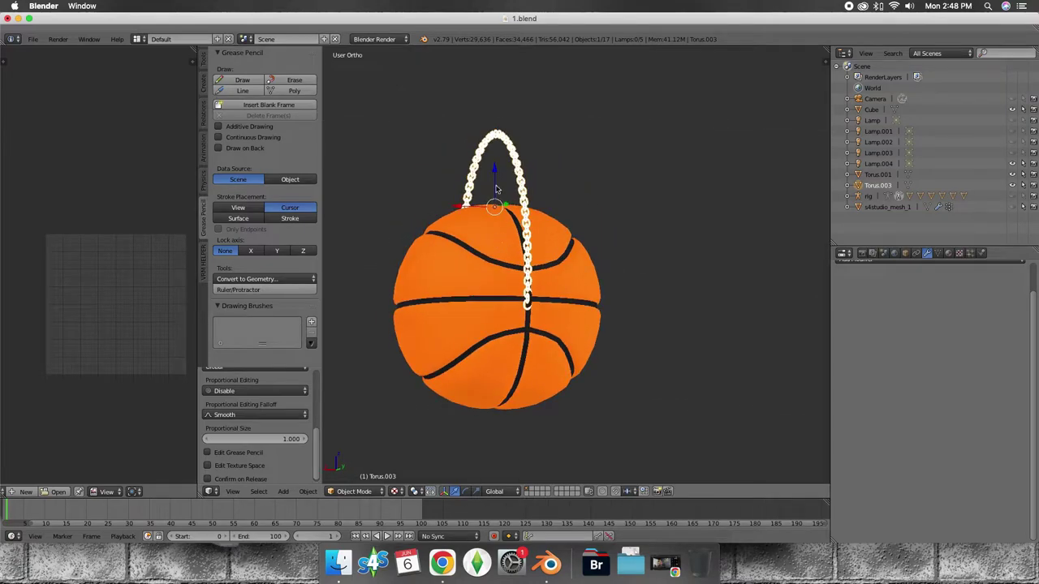
{"action": "left_click_drag", "start_coordinate": [496, 170], "coordinate": [543, 227]}
Step: Shift the chain slightly along X onto the ball's seam and zoom in to check
{"action": "mouse_move", "coordinate": [543, 228]}
{"action": "middle_mouse_down"}
{"action": "mouse_move", "coordinate": [541, 242]}
{"action": "mouse_move", "coordinate": [528, 241]}
{"action": "middle_mouse_up"}
{"action": "scroll", "coordinate": [528, 241], "scroll_direction": "up", "scroll_amount": 3}
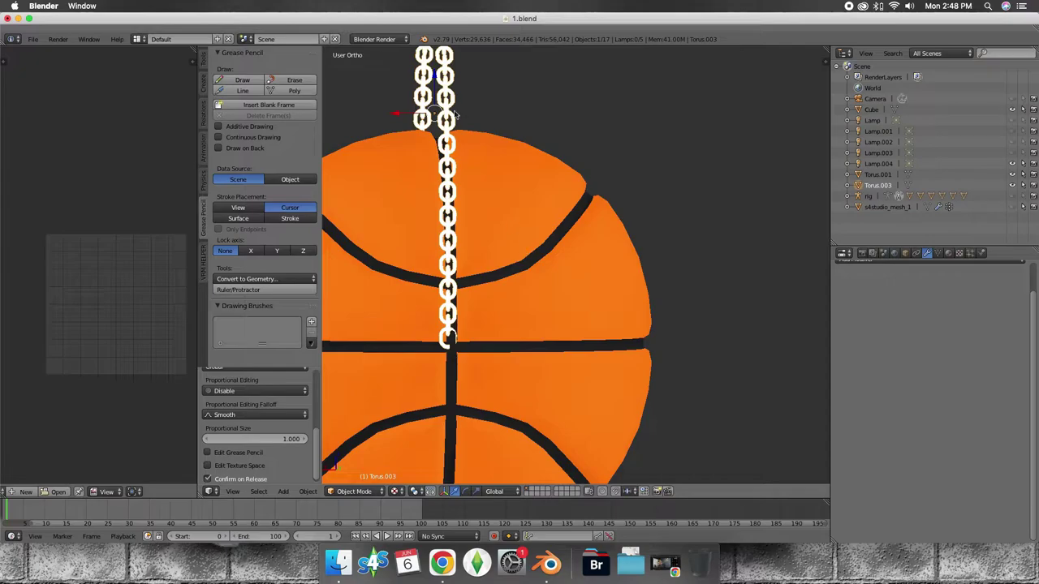
{"action": "left_click_drag", "start_coordinate": [387, 112], "coordinate": [401, 142]}
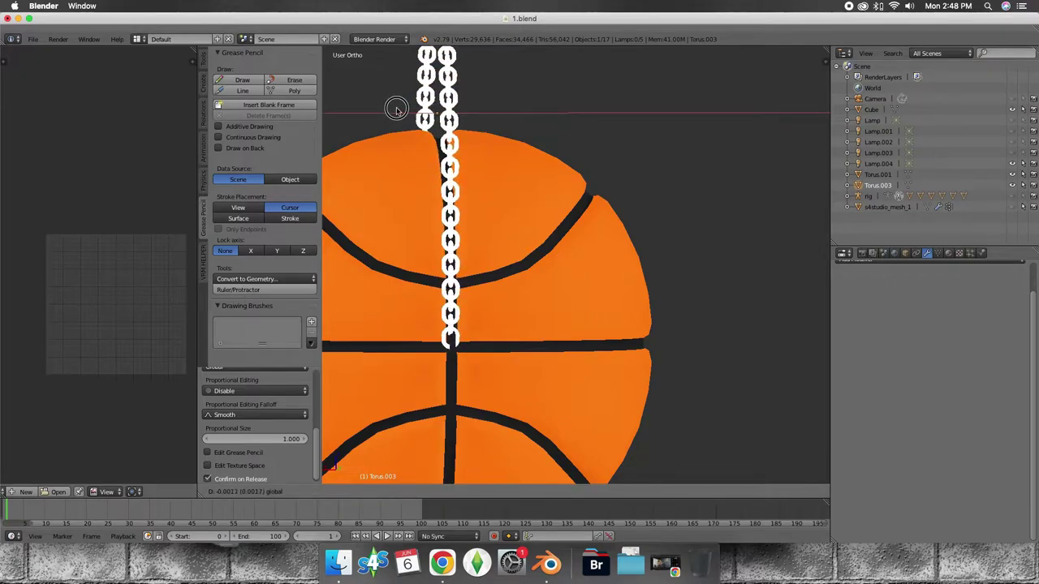
{"action": "mouse_move", "coordinate": [400, 142]}
{"action": "middle_mouse_down"}
{"action": "mouse_move", "coordinate": [424, 220]}
{"action": "mouse_move", "coordinate": [538, 239]}
{"action": "mouse_move", "coordinate": [584, 235]}
{"action": "mouse_move", "coordinate": [604, 208]}
{"action": "mouse_move", "coordinate": [653, 218]}
{"action": "mouse_move", "coordinate": [610, 206]}
{"action": "middle_mouse_up"}
{"action": "scroll", "coordinate": [609, 201], "scroll_direction": "up", "scroll_amount": 2}
{"action": "scroll", "coordinate": [610, 202], "scroll_direction": "up", "scroll_amount": 2}
{"action": "scroll", "coordinate": [610, 202], "scroll_direction": "up", "scroll_amount": 2}
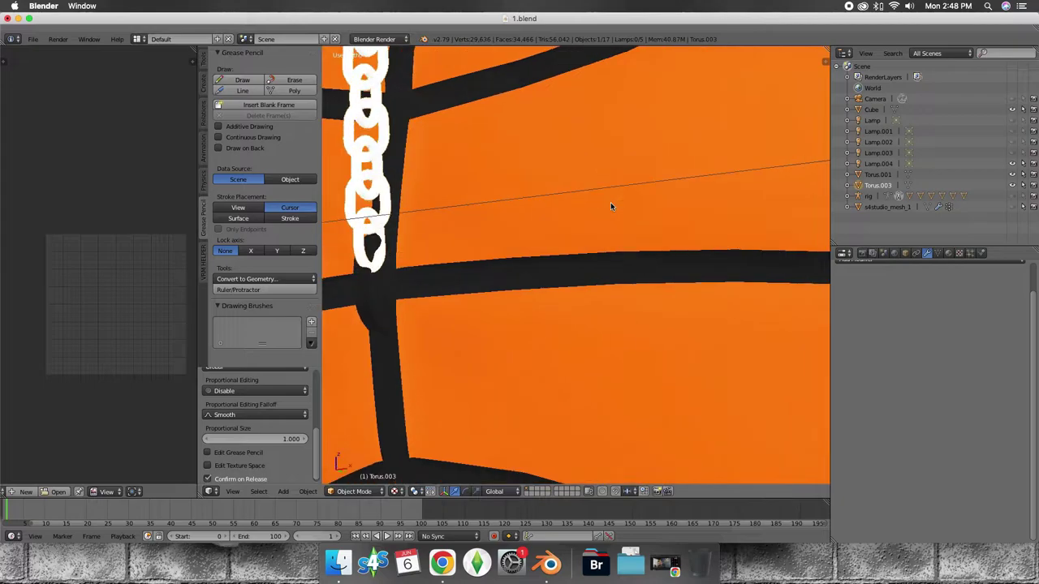
{"action": "mouse_move", "coordinate": [610, 207]}
{"action": "middle_mouse_down"}
{"action": "mouse_move", "coordinate": [636, 211]}
{"action": "mouse_move", "coordinate": [630, 224]}
{"action": "middle_mouse_up"}
{"action": "scroll", "coordinate": [638, 217], "scroll_direction": "up", "scroll_amount": 1}
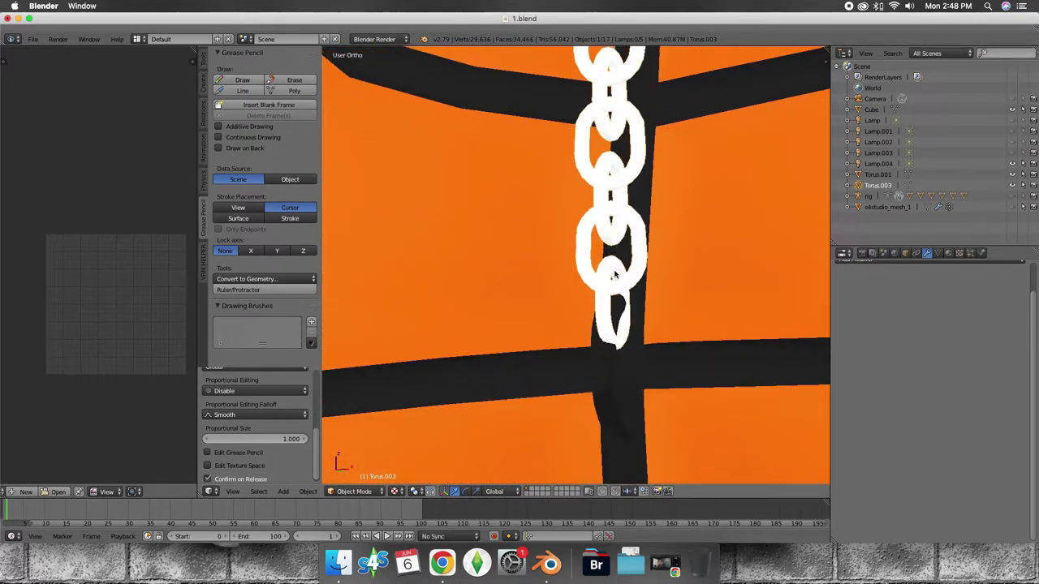
{"action": "left_click", "coordinate": [354, 491]}
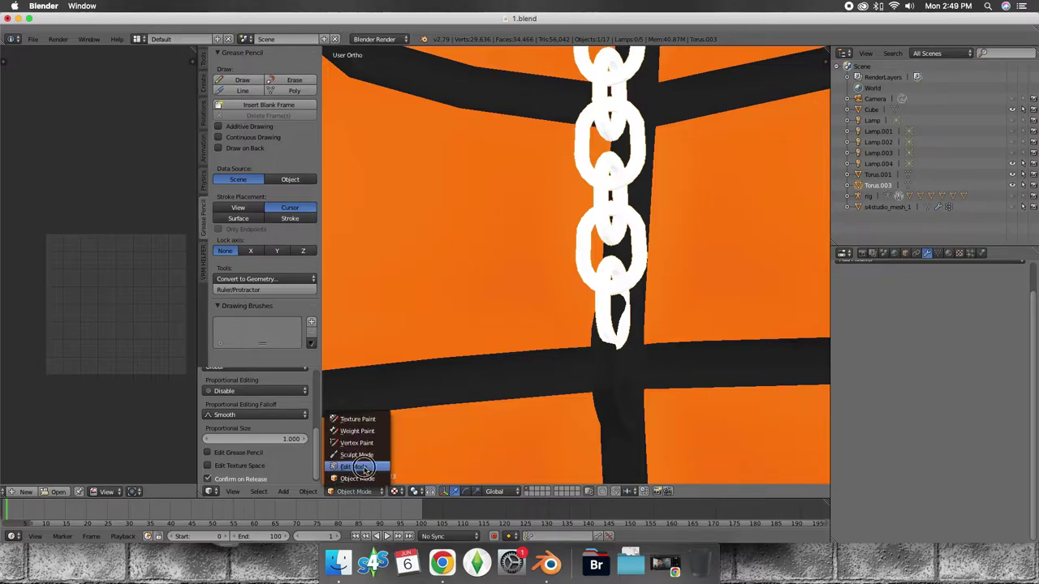
Step: In Edit Mode, select the bottom chain link with L and delete its faces
{"action": "left_click", "coordinate": [365, 466]}
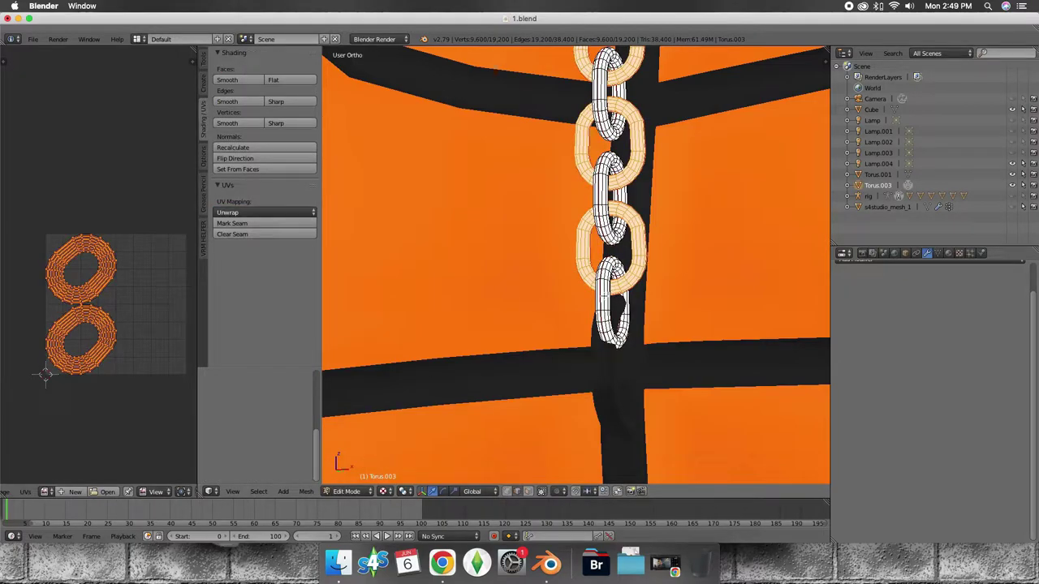
{"action": "key", "text": "l"}
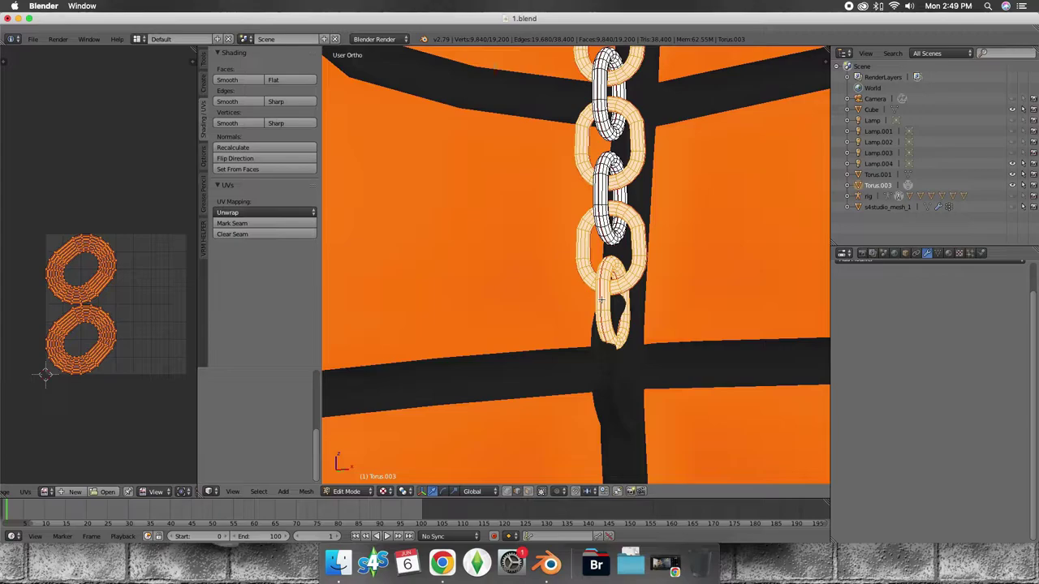
{"action": "key", "text": "a"}
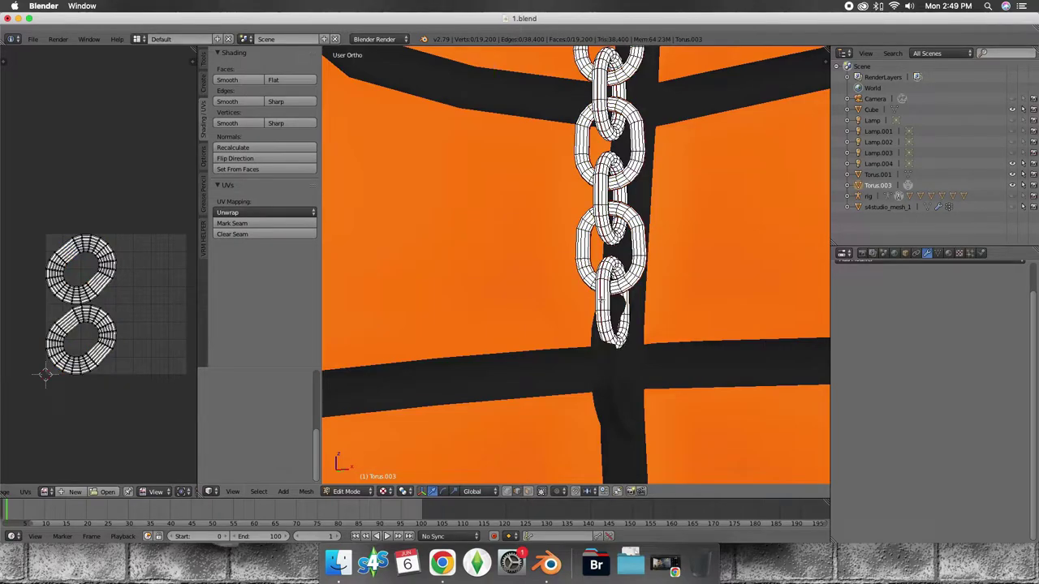
{"action": "key", "text": "l"}
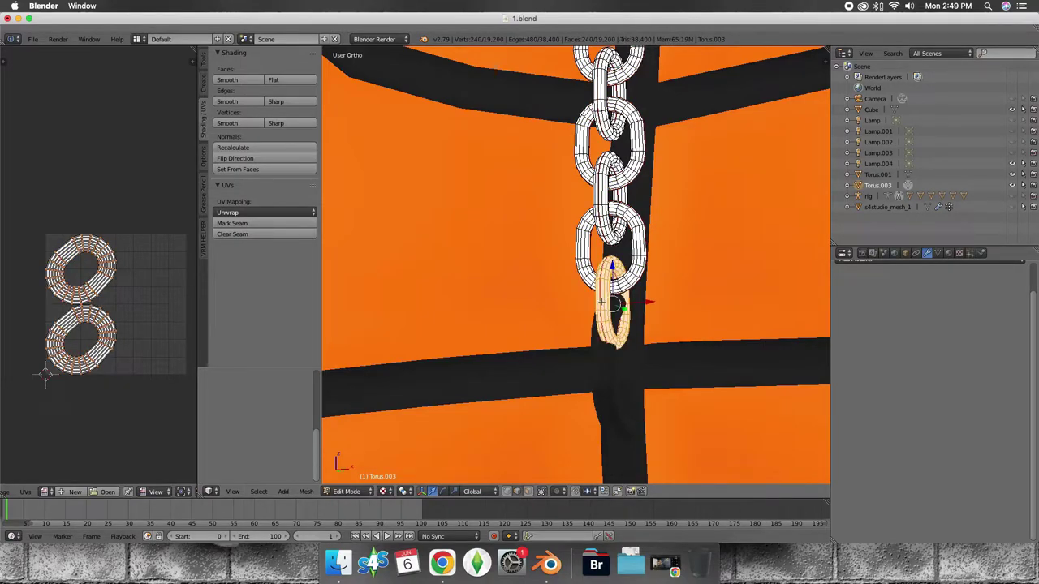
{"action": "key", "text": "x"}
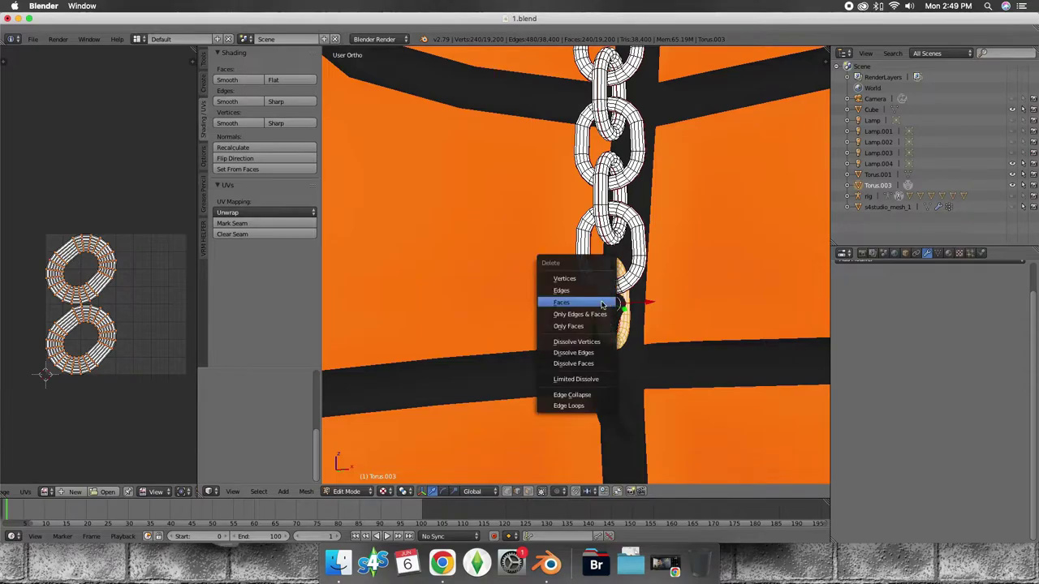
{"action": "left_click", "coordinate": [627, 299]}
Step: Orbit and zoom around the ball to check the chain after the link removal
{"action": "scroll", "coordinate": [627, 298], "scroll_direction": "down", "scroll_amount": 3}
{"action": "mouse_move", "coordinate": [621, 295]}
{"action": "middle_mouse_down"}
{"action": "mouse_move", "coordinate": [575, 311]}
{"action": "mouse_move", "coordinate": [508, 301]}
{"action": "middle_mouse_up"}
{"action": "scroll", "coordinate": [597, 298], "scroll_direction": "down", "scroll_amount": 3}
{"action": "scroll", "coordinate": [539, 302], "scroll_direction": "up", "scroll_amount": 2}
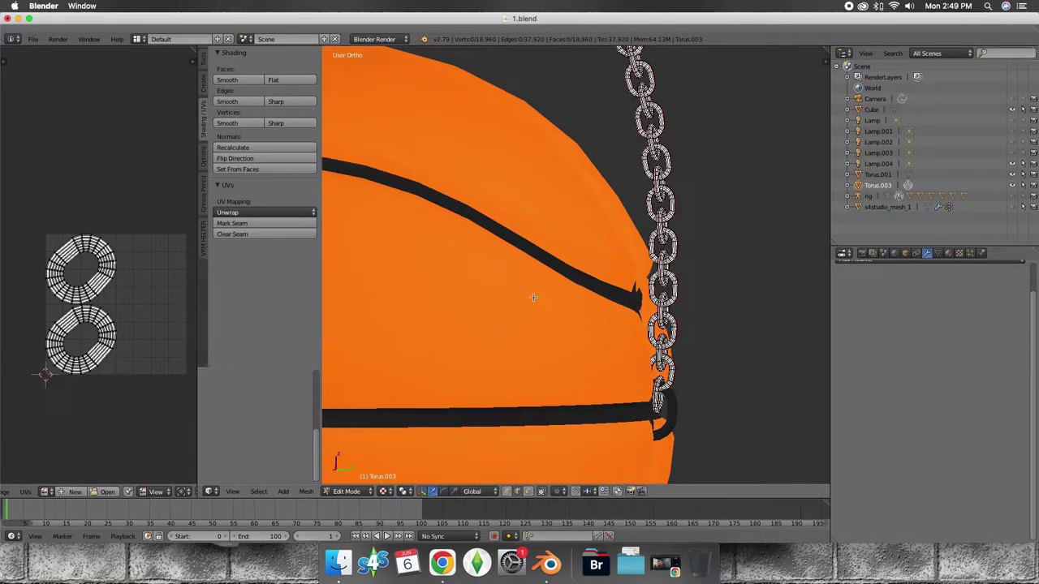
{"action": "scroll", "coordinate": [533, 297], "scroll_direction": "down", "scroll_amount": 2}
{"action": "mouse_move", "coordinate": [533, 297]}
{"action": "middle_mouse_down"}
{"action": "mouse_move", "coordinate": [514, 287]}
{"action": "mouse_move", "coordinate": [533, 301]}
{"action": "mouse_move", "coordinate": [500, 298]}
{"action": "mouse_move", "coordinate": [524, 284]}
{"action": "mouse_move", "coordinate": [549, 299]}
{"action": "middle_mouse_up"}
{"action": "scroll", "coordinate": [524, 297], "scroll_direction": "up", "scroll_amount": 1}
{"action": "scroll", "coordinate": [531, 307], "scroll_direction": "up", "scroll_amount": 1}
{"action": "scroll", "coordinate": [531, 295], "scroll_direction": "down", "scroll_amount": 1}
{"action": "scroll", "coordinate": [531, 294], "scroll_direction": "down", "scroll_amount": 1}
{"action": "scroll", "coordinate": [529, 295], "scroll_direction": "down", "scroll_amount": 2}
Step: Select all the chain geometry and raise it along Z
{"action": "key", "text": "a"}
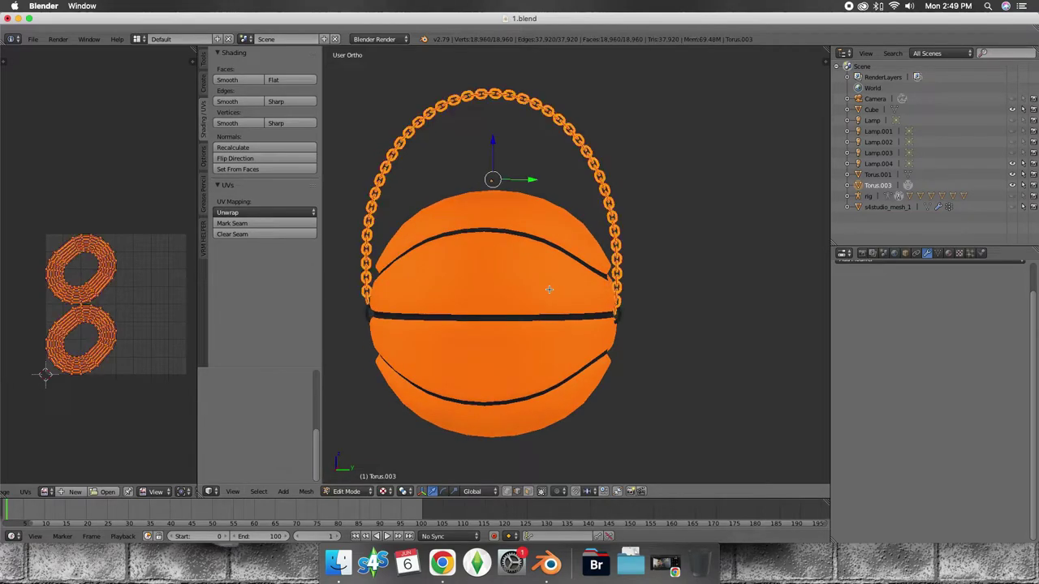
{"action": "middle_click_drag", "start_coordinate": [555, 263], "coordinate": [586, 251]}
{"action": "key", "text": "g"}
{"action": "key", "text": "z"}
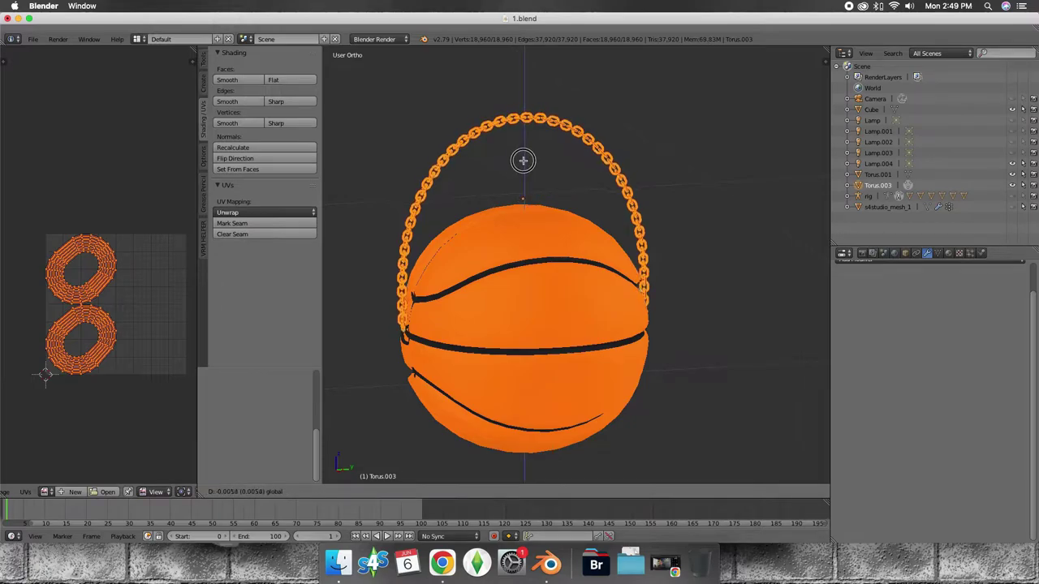
{"action": "left_click", "coordinate": [539, 169]}
{"action": "left_click_drag", "start_coordinate": [560, 205], "coordinate": [561, 204]}
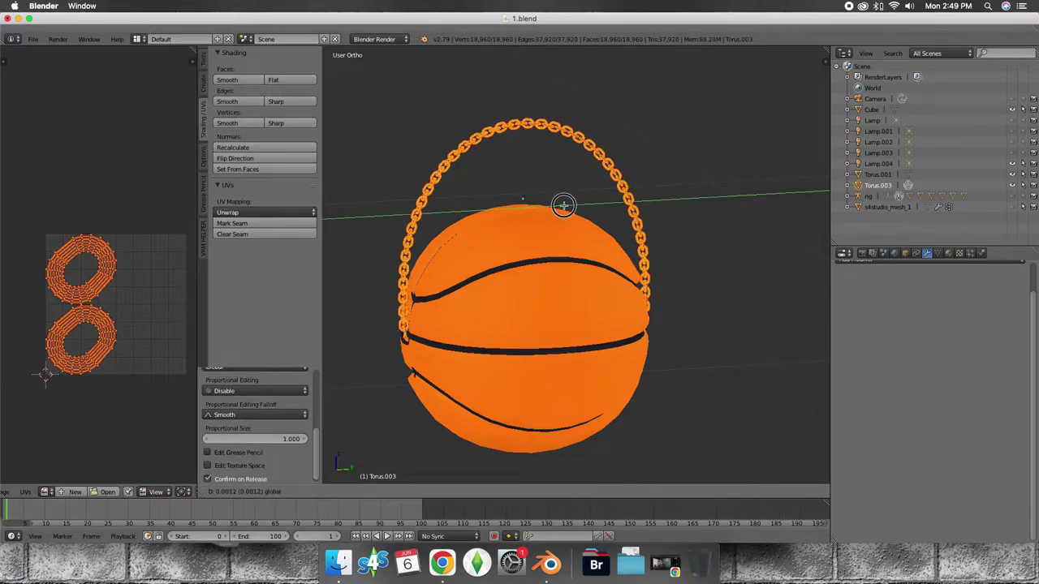
{"action": "middle_click_drag", "start_coordinate": [561, 205], "coordinate": [592, 198]}
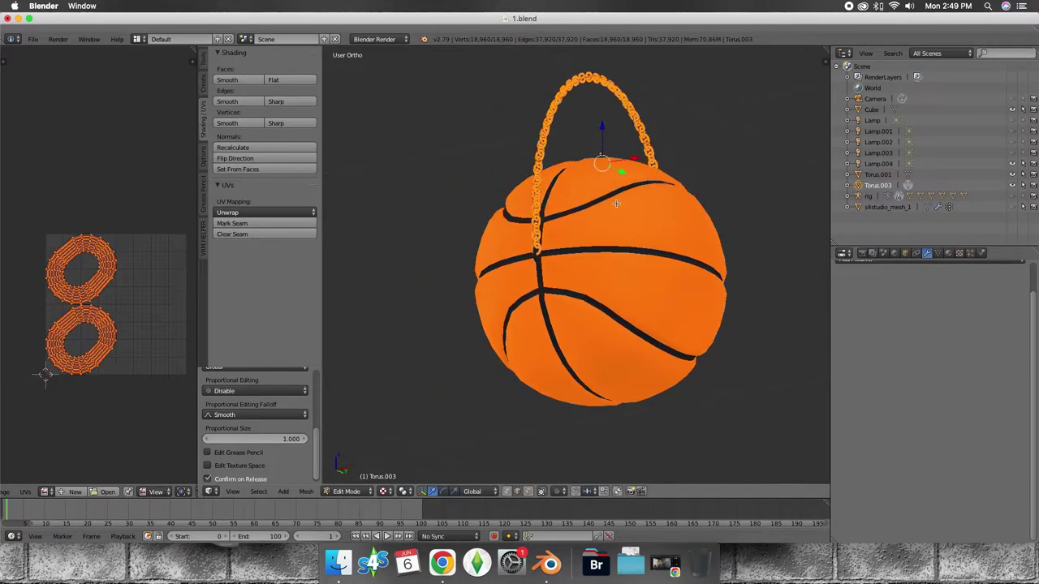
{"action": "scroll", "coordinate": [592, 200], "scroll_direction": "up", "scroll_amount": 3}
{"action": "scroll", "coordinate": [617, 203], "scroll_direction": "up", "scroll_amount": 3}
{"action": "scroll", "coordinate": [625, 213], "scroll_direction": "up", "scroll_amount": 3}
{"action": "middle_click_drag", "start_coordinate": [629, 218], "coordinate": [651, 231]}
{"action": "middle_click_drag", "start_coordinate": [654, 229], "coordinate": [740, 161]}
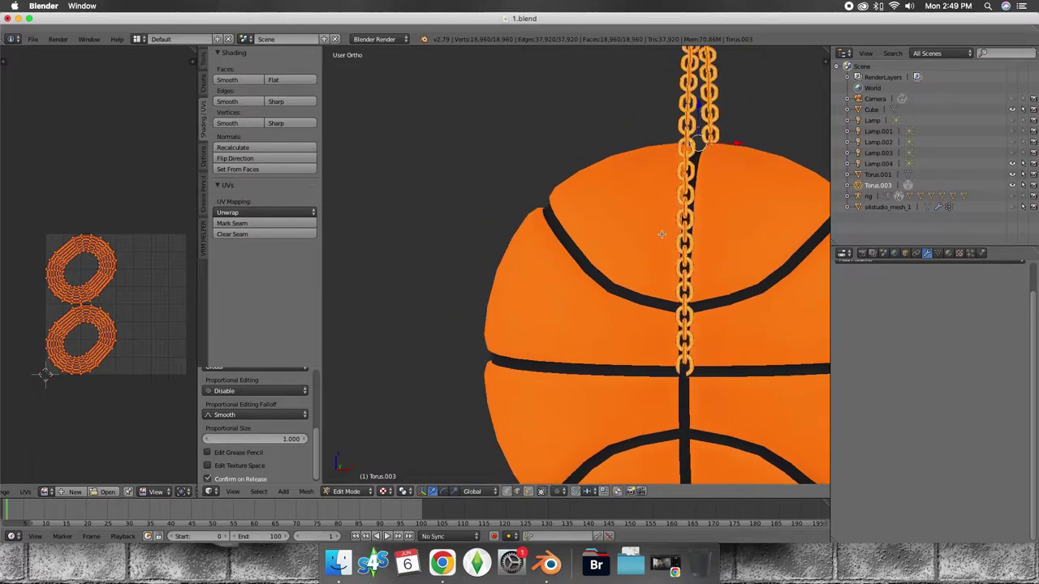
Step: Shift the chain slightly along X onto the seam, then deselect everything
{"action": "key", "text": "g"}
{"action": "key", "text": "x"}
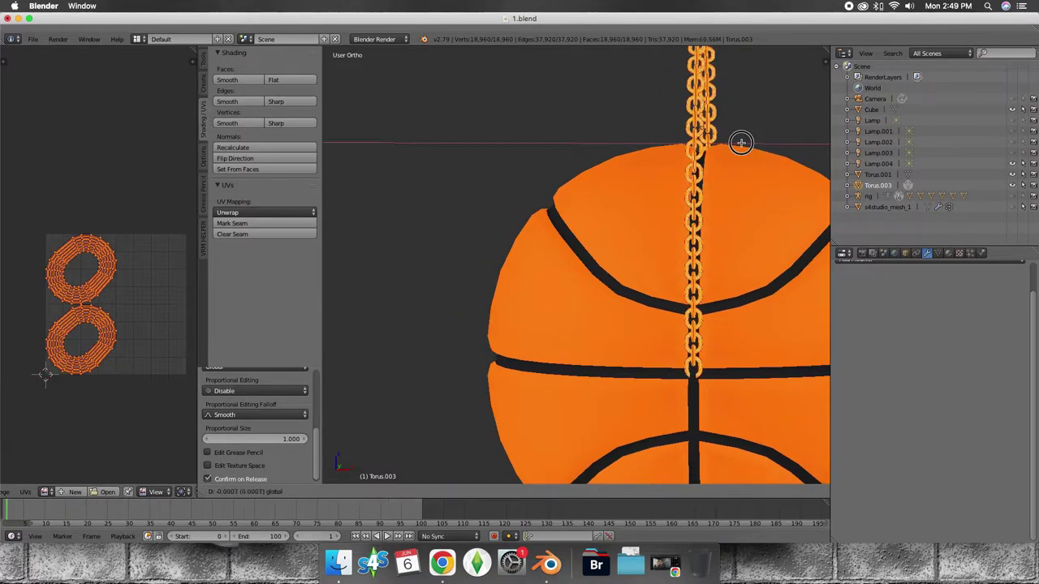
{"action": "left_click", "coordinate": [741, 144]}
{"action": "middle_click_drag", "start_coordinate": [741, 144], "coordinate": [556, 171]}
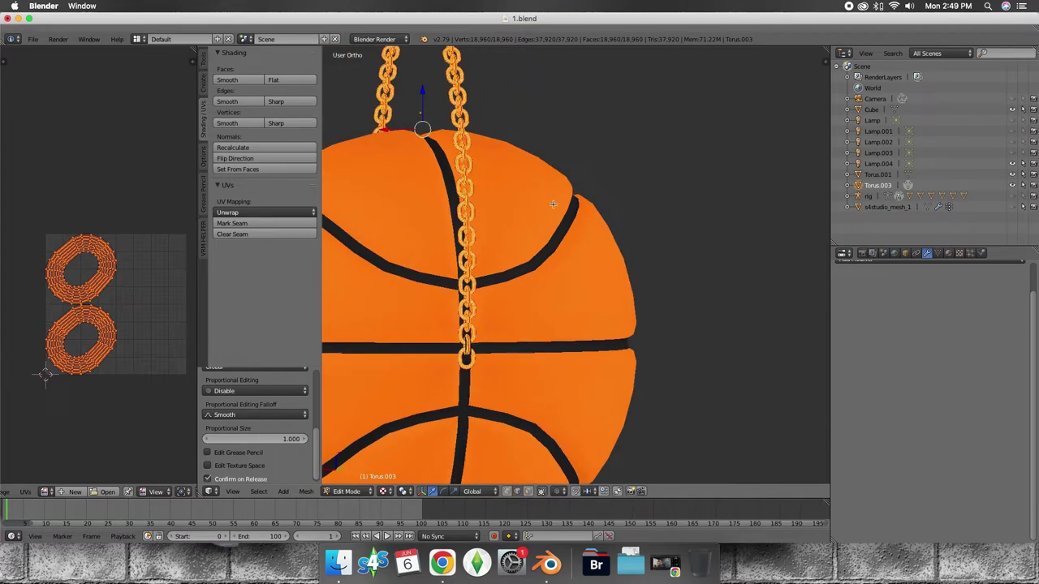
{"action": "scroll", "coordinate": [568, 169], "scroll_direction": "up", "scroll_amount": 1}
{"action": "scroll", "coordinate": [584, 166], "scroll_direction": "up", "scroll_amount": 3}
{"action": "scroll", "coordinate": [649, 168], "scroll_direction": "up", "scroll_amount": 2}
{"action": "scroll", "coordinate": [676, 169], "scroll_direction": "up", "scroll_amount": 2}
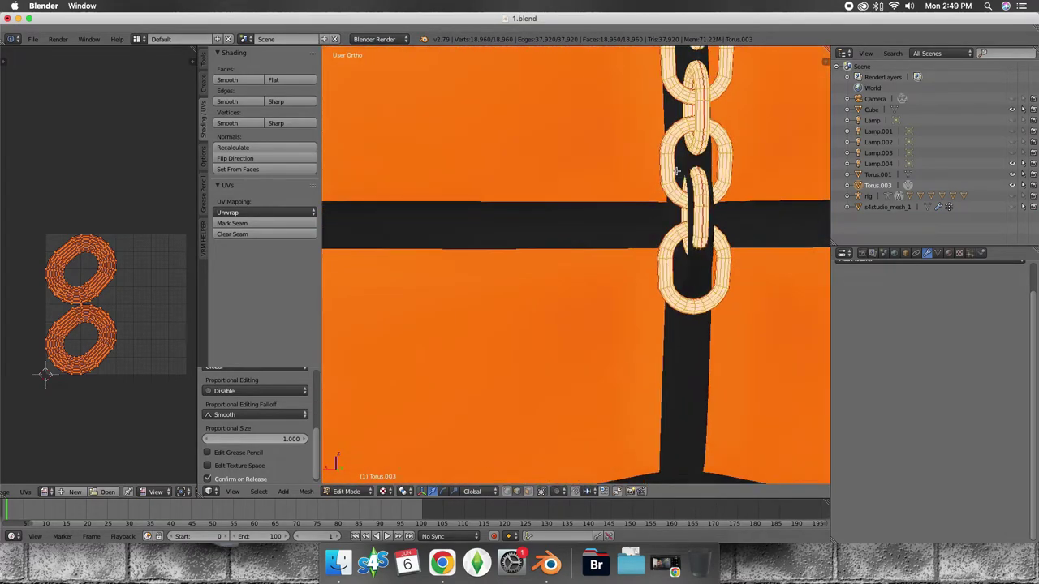
{"action": "middle_click_drag", "start_coordinate": [676, 168], "coordinate": [640, 178]}
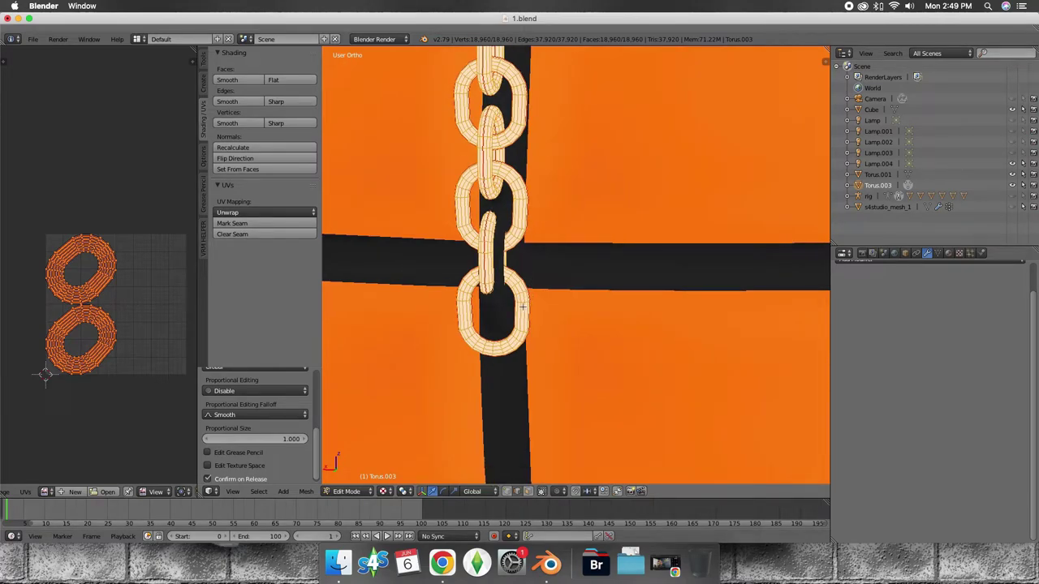
{"action": "key", "text": "a"}
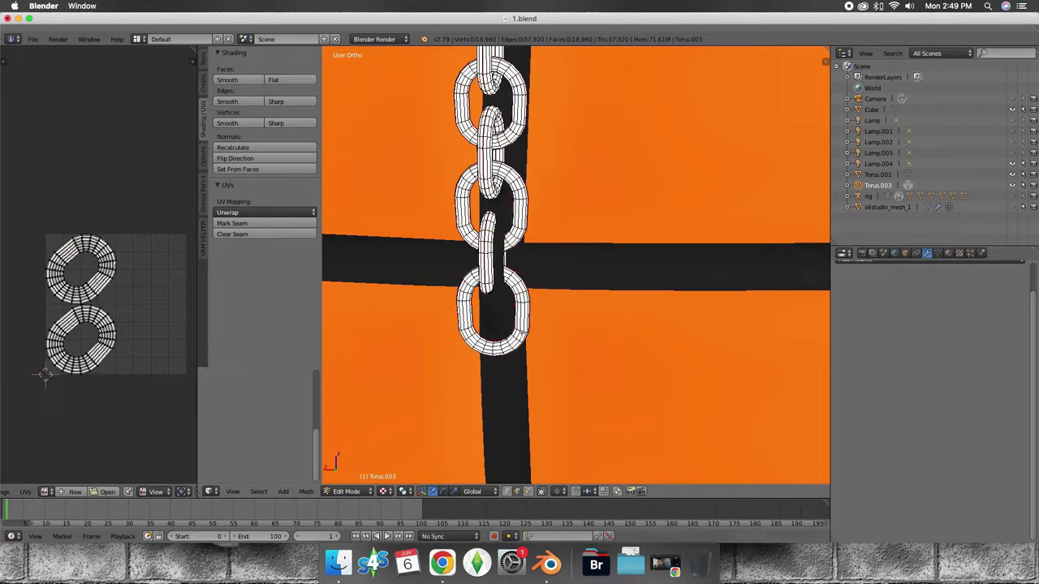
Step: Delete the two lowest chain links, return to Object Mode and select s4studio_mesh_1
{"action": "key", "text": "l"}
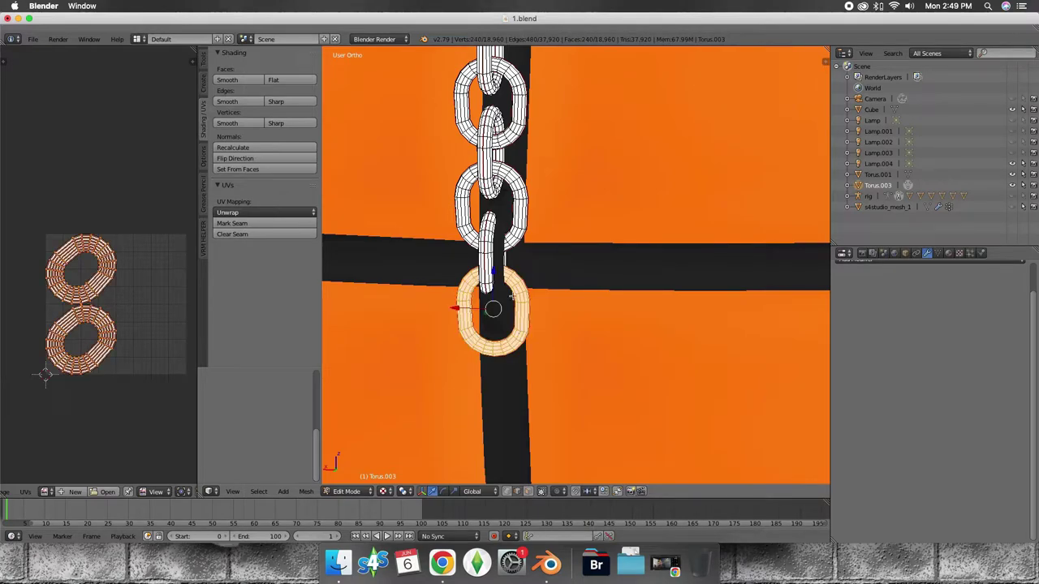
{"action": "key", "text": "l"}
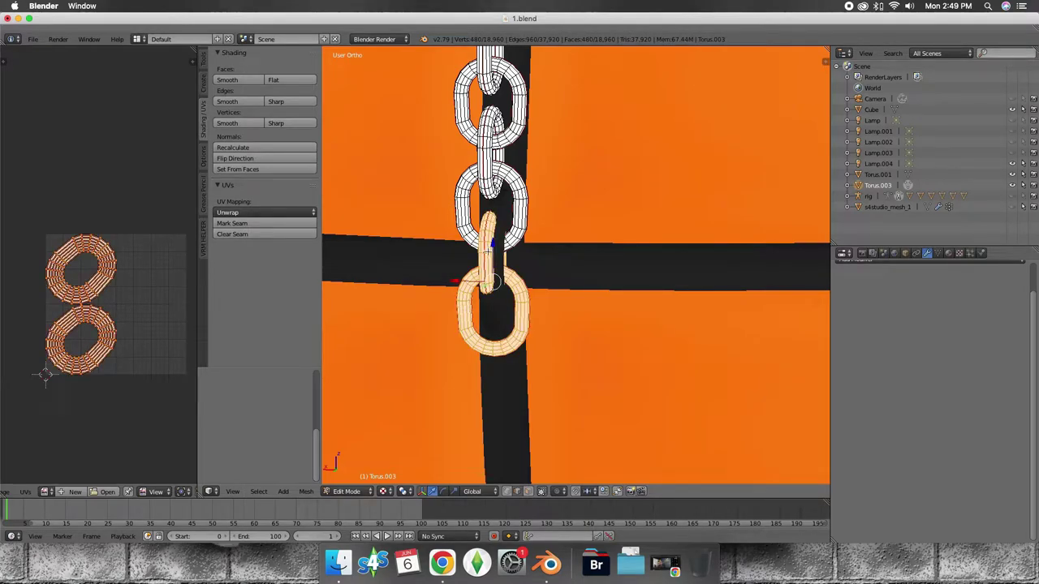
{"action": "key", "text": "x"}
{"action": "left_click", "coordinate": [489, 270]}
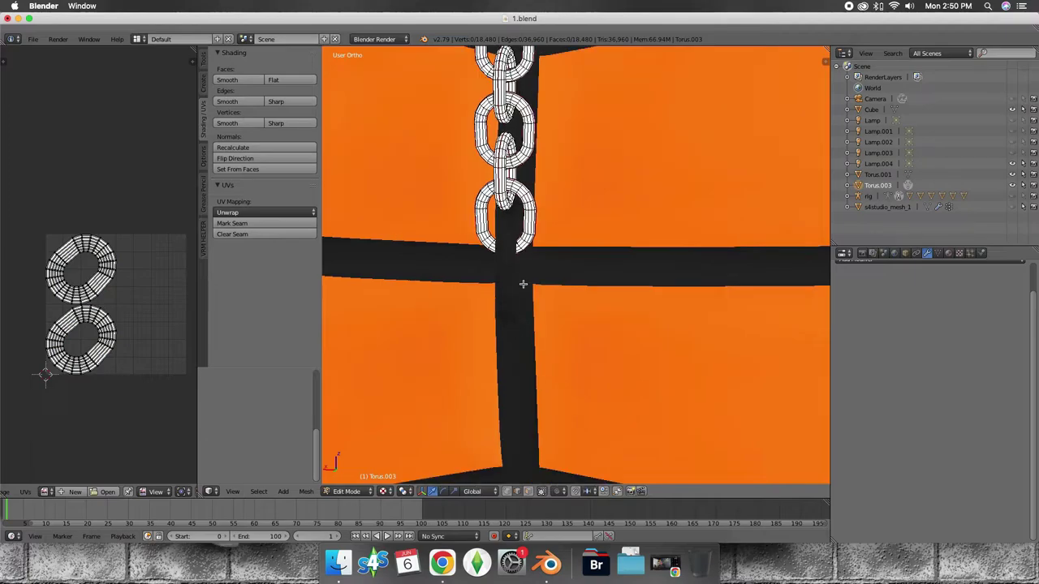
{"action": "scroll", "coordinate": [522, 284], "scroll_direction": "down", "scroll_amount": 3}
{"action": "middle_click_drag", "start_coordinate": [503, 292], "coordinate": [427, 283]}
{"action": "scroll", "coordinate": [434, 279], "scroll_direction": "down", "scroll_amount": 3}
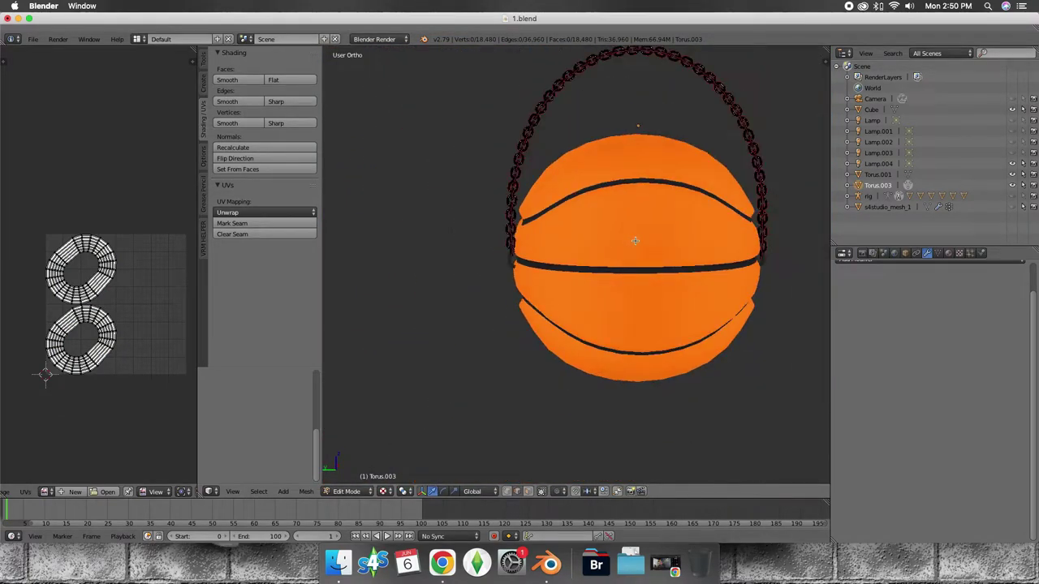
{"action": "key", "text": "Tab"}
{"action": "left_click", "coordinate": [878, 207]}
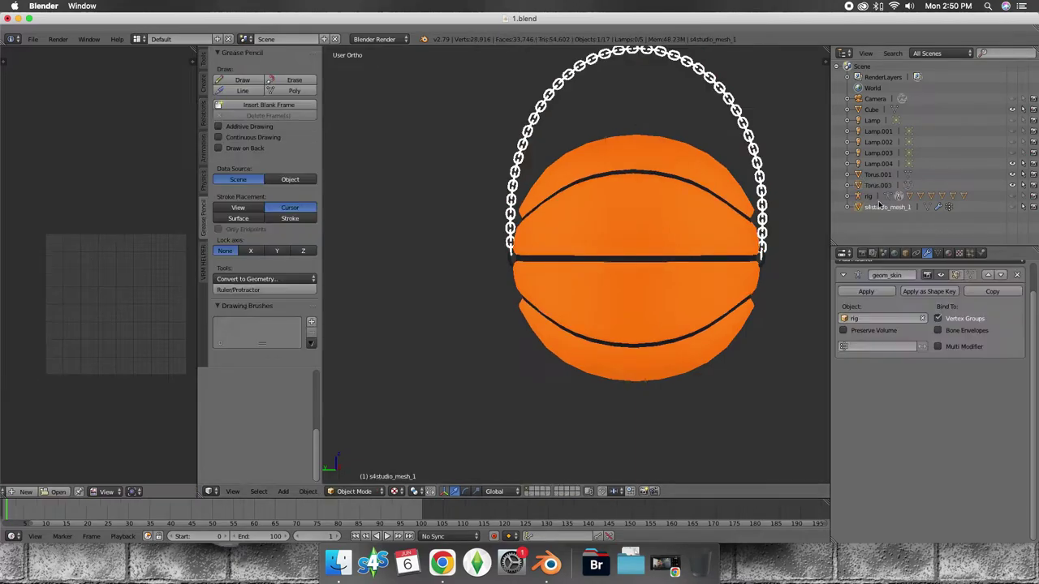
Step: Orbit around the ball, then switch to the front orthographic view
{"action": "mouse_move", "coordinate": [568, 197]}
{"action": "middle_mouse_down"}
{"action": "mouse_move", "coordinate": [659, 200]}
{"action": "mouse_move", "coordinate": [453, 210]}
{"action": "mouse_move", "coordinate": [637, 228]}
{"action": "mouse_move", "coordinate": [753, 193]}
{"action": "mouse_move", "coordinate": [516, 186]}
{"action": "middle_mouse_up"}
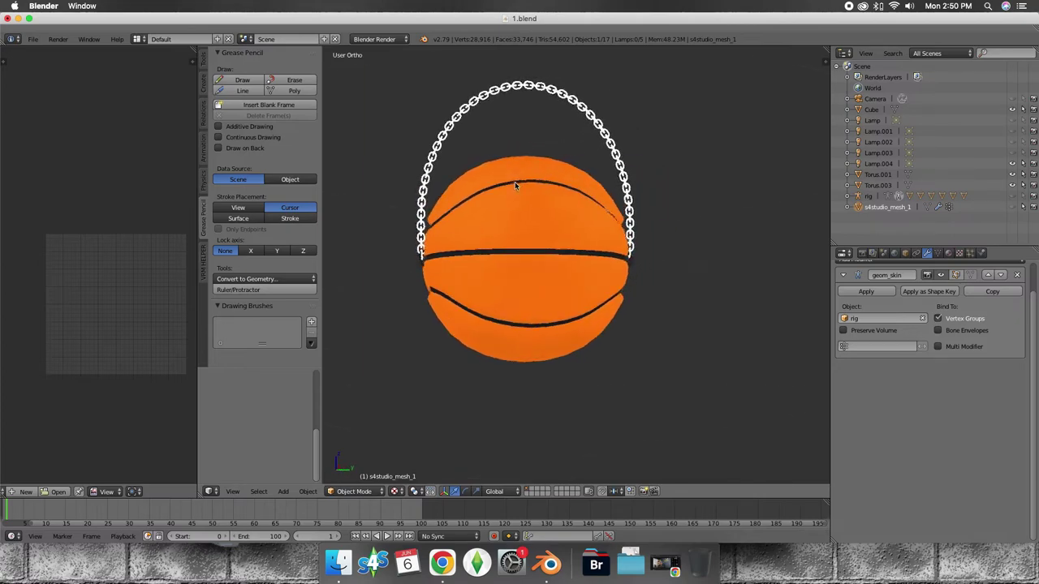
{"action": "scroll", "coordinate": [520, 195], "scroll_direction": "down", "scroll_amount": 2}
{"action": "mouse_move", "coordinate": [523, 202]}
{"action": "middle_mouse_down"}
{"action": "mouse_move", "coordinate": [535, 168]}
{"action": "mouse_move", "coordinate": [573, 206]}
{"action": "mouse_move", "coordinate": [760, 217]}
{"action": "mouse_move", "coordinate": [579, 209]}
{"action": "middle_mouse_up"}
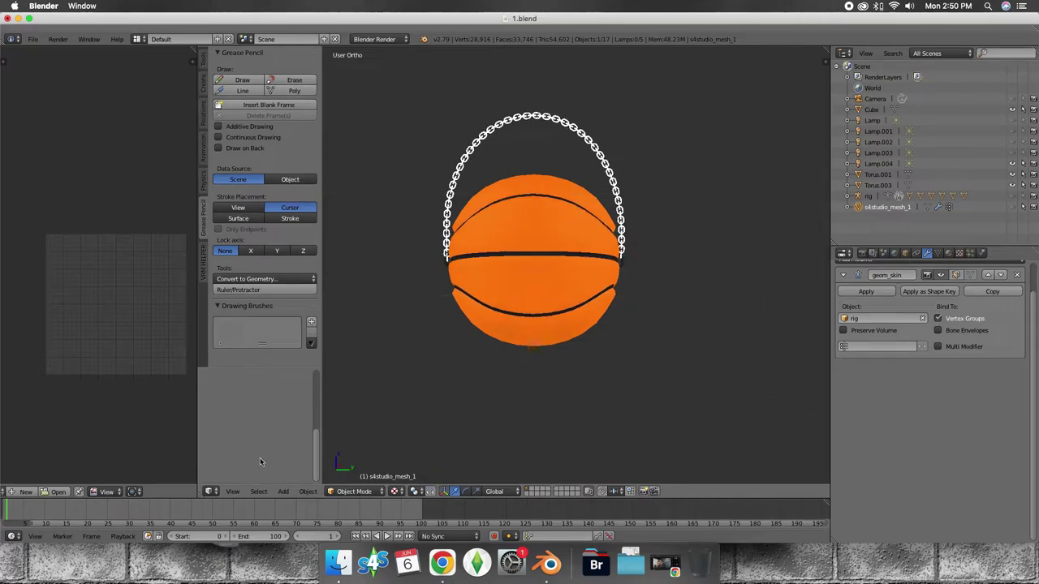
{"action": "left_click", "coordinate": [232, 491]}
{"action": "left_click", "coordinate": [254, 422]}
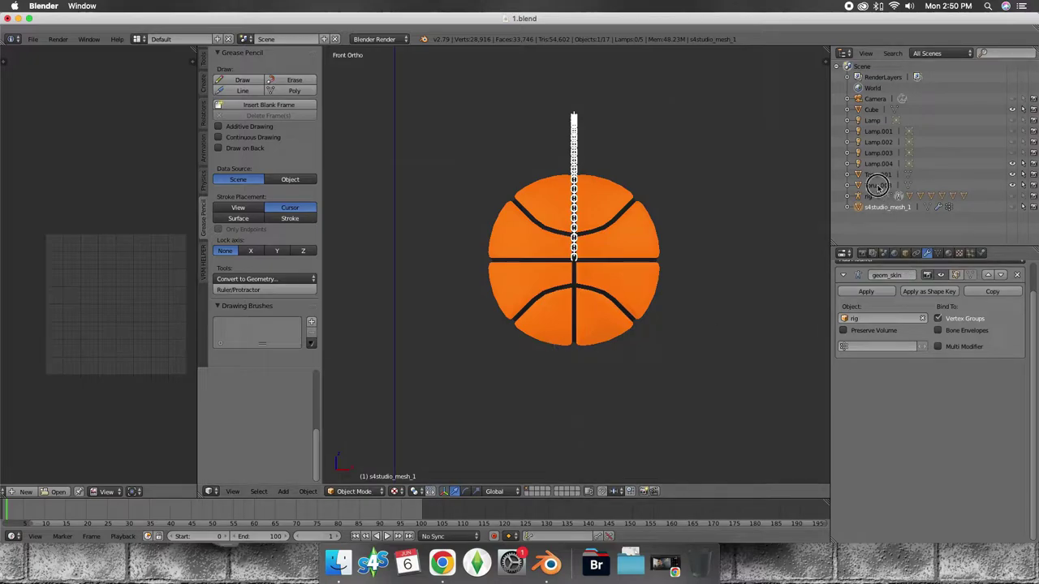
Step: Select Torus.003 in Edit Mode, then Torus.001 and Cube, and shrink the Blender window
{"action": "left_click", "coordinate": [878, 185]}
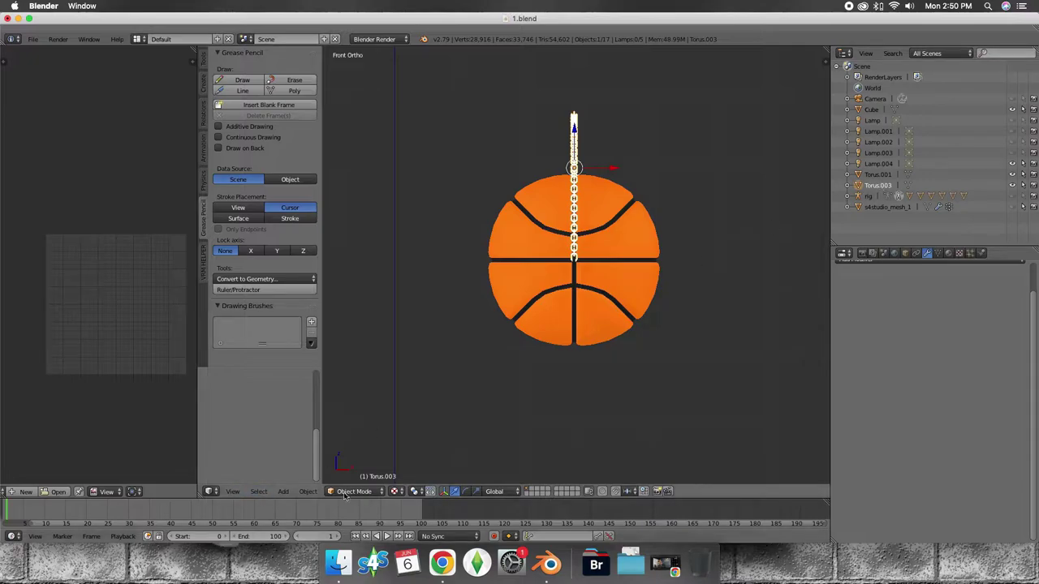
{"action": "left_click", "coordinate": [354, 491]}
{"action": "left_click", "coordinate": [356, 466]}
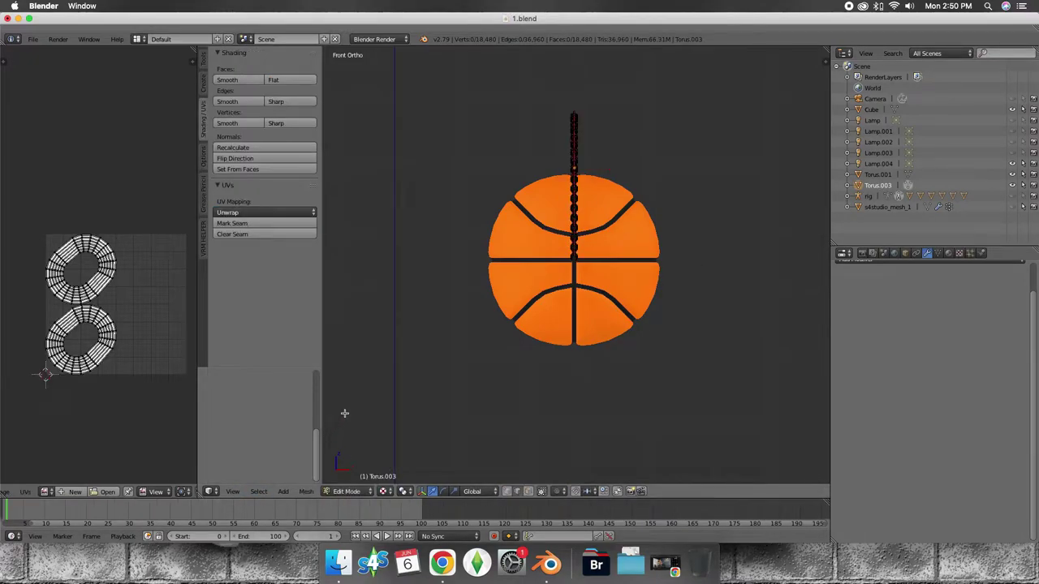
{"action": "middle_click_drag", "start_coordinate": [357, 404], "coordinate": [381, 397]}
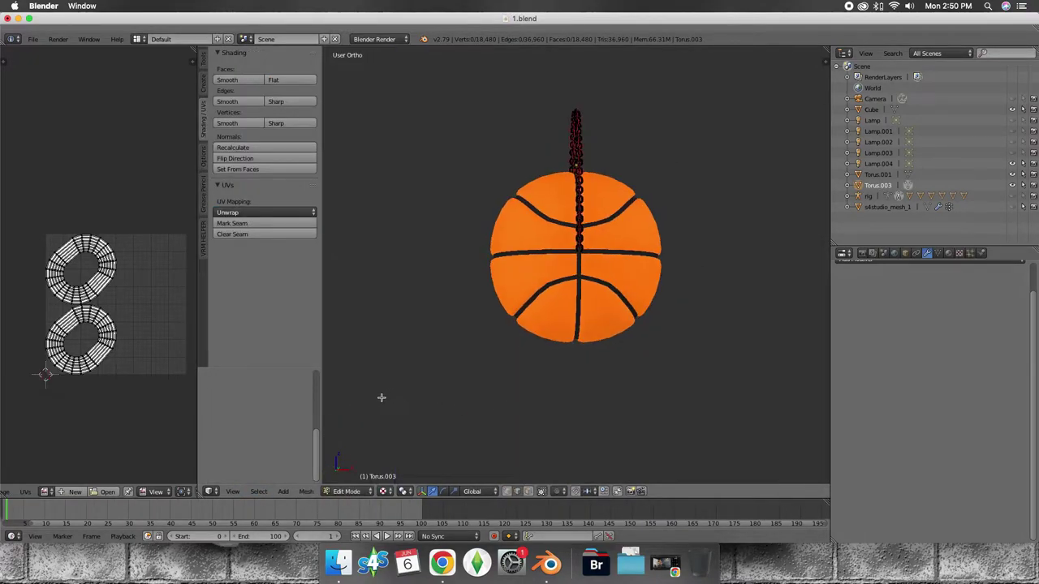
{"action": "left_click", "coordinate": [883, 176]}
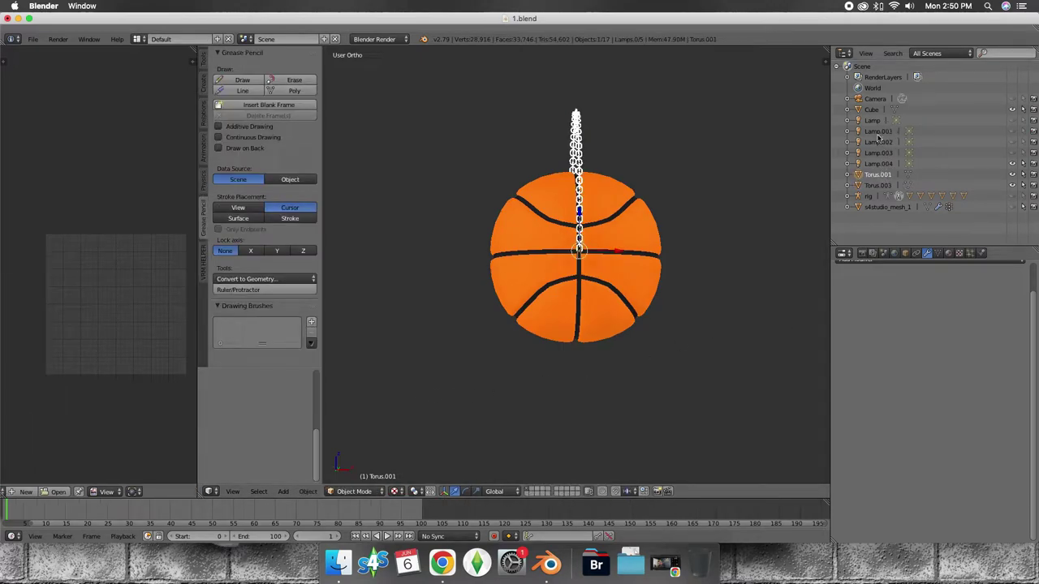
{"action": "left_click", "coordinate": [873, 109]}
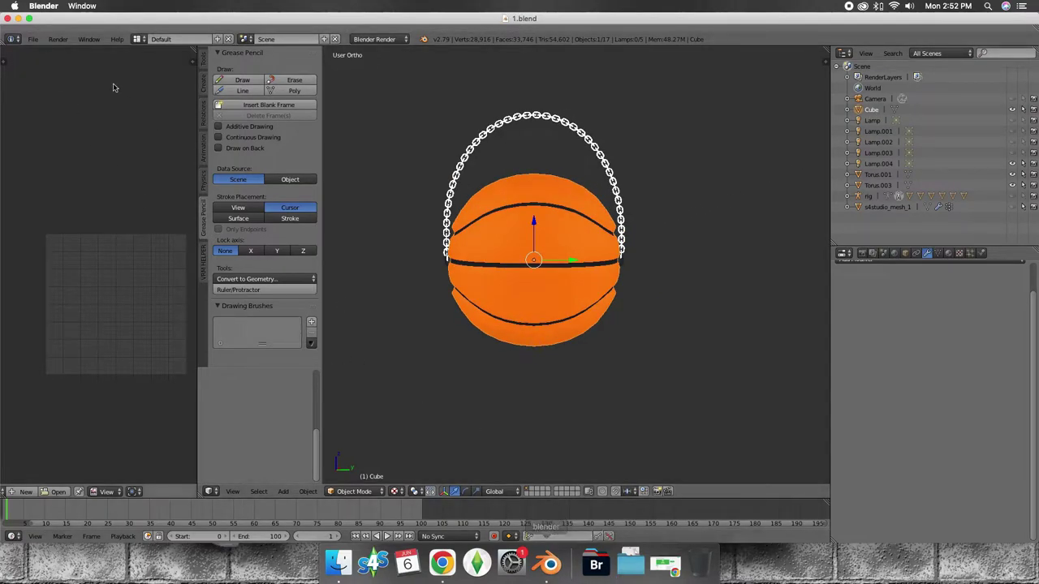
{"action": "left_click_drag", "start_coordinate": [1032, 542], "coordinate": [983, 528]}
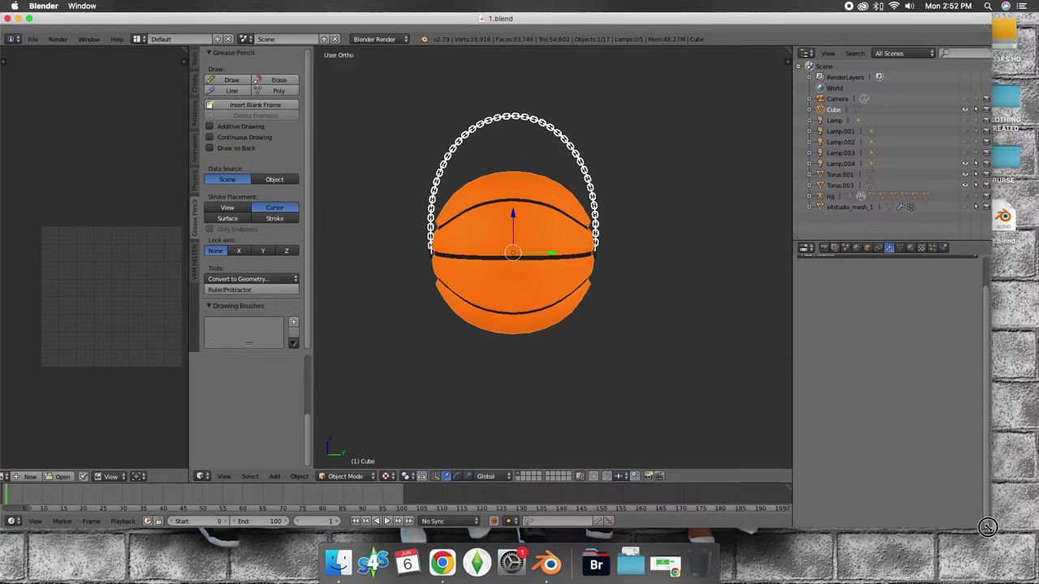
{"action": "left_click_drag", "start_coordinate": [565, 18], "coordinate": [599, 26]}
Step: Upload Puma_Logo.png from the Desktop's PURSE folder into Online-Convert's image-to-SVG converter
{"action": "left_click", "coordinate": [442, 564]}
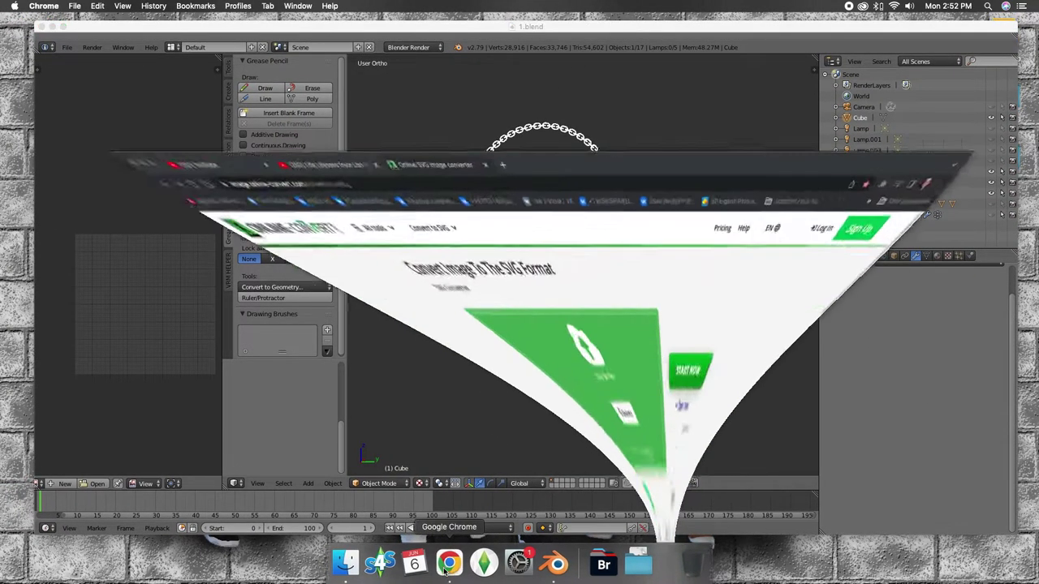
{"action": "left_click", "coordinate": [427, 293]}
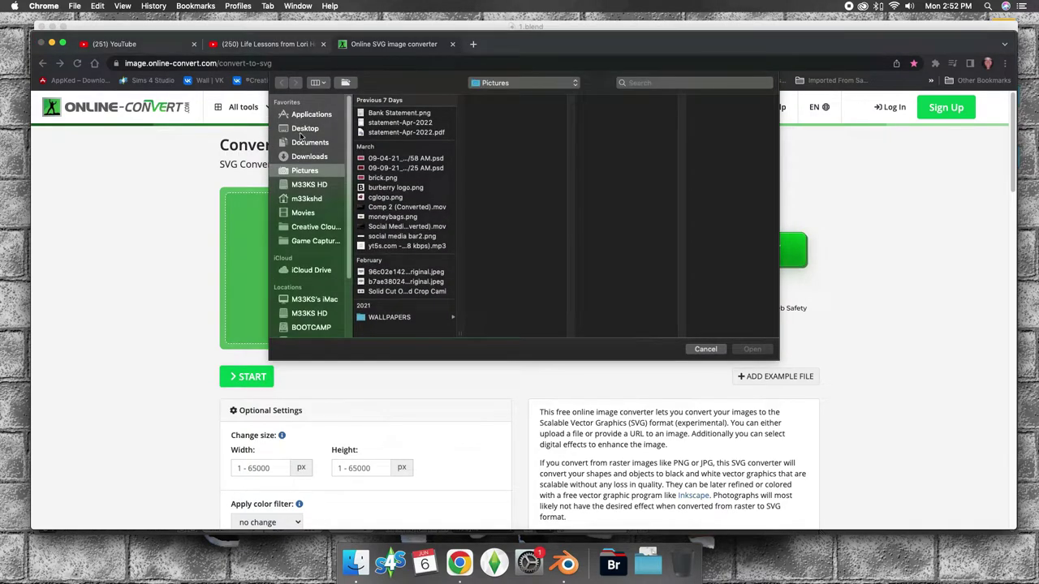
{"action": "left_click", "coordinate": [304, 129]}
{"action": "left_click", "coordinate": [376, 137]}
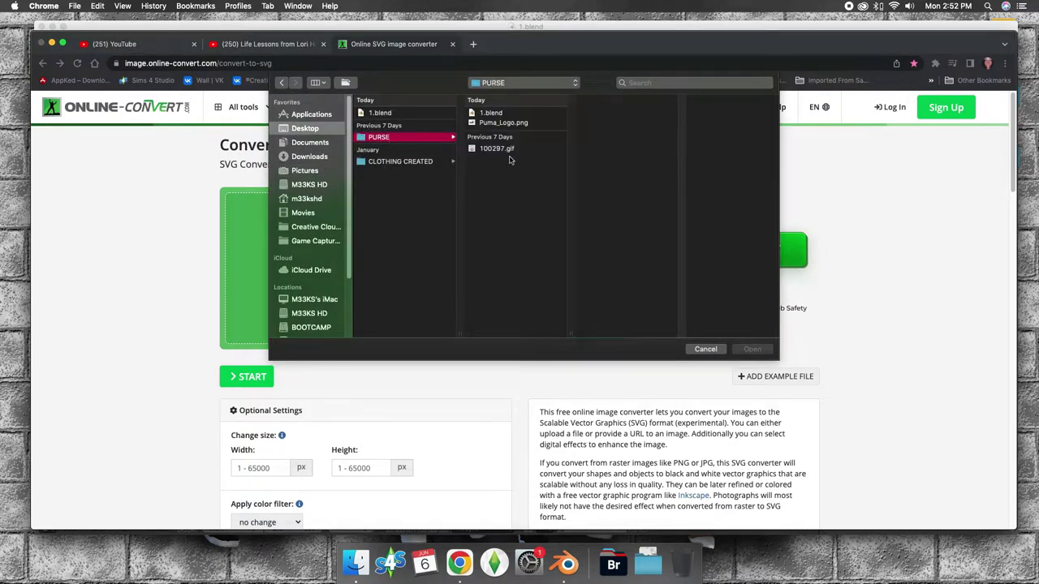
{"action": "left_click", "coordinate": [511, 150]}
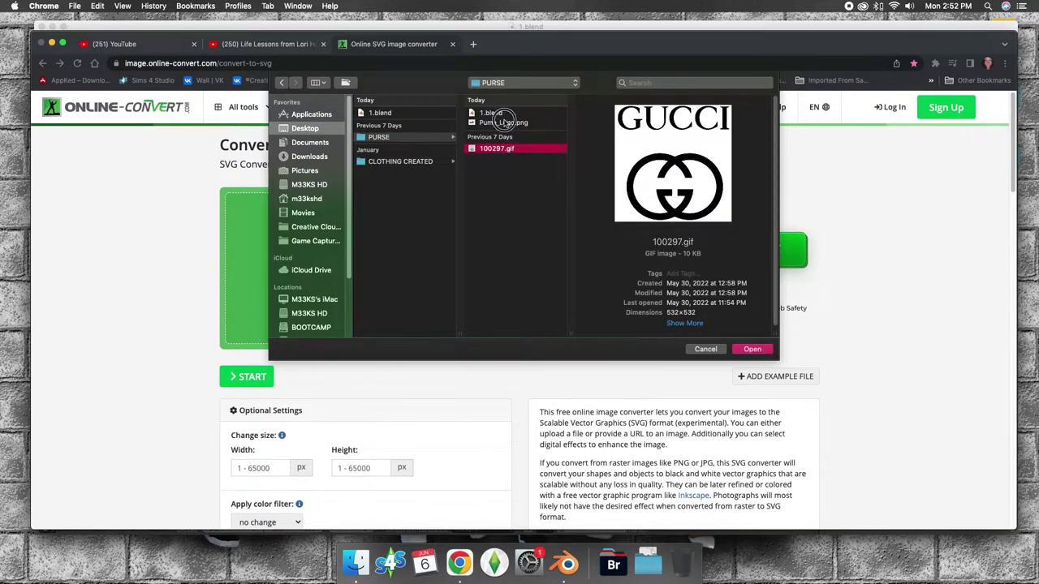
{"action": "left_click", "coordinate": [504, 123]}
{"action": "left_click", "coordinate": [497, 114]}
{"action": "left_click", "coordinate": [503, 123]}
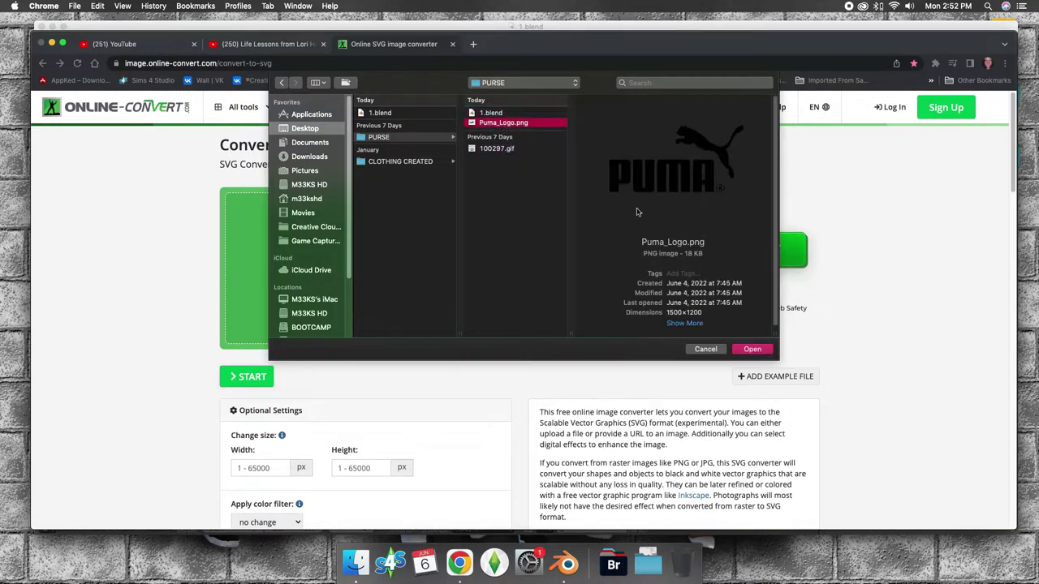
{"action": "left_click", "coordinate": [753, 350]}
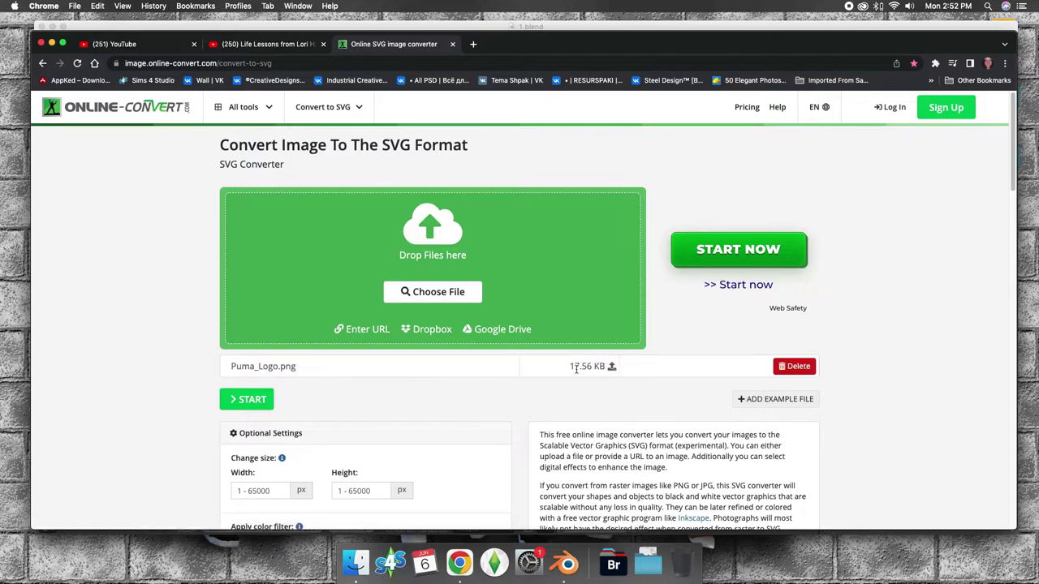
Step: Convert the logo to SVG, download Puma_Logo.svg (4.01 KB), and minimize Chrome to reveal Blender
{"action": "left_click", "coordinate": [249, 401]}
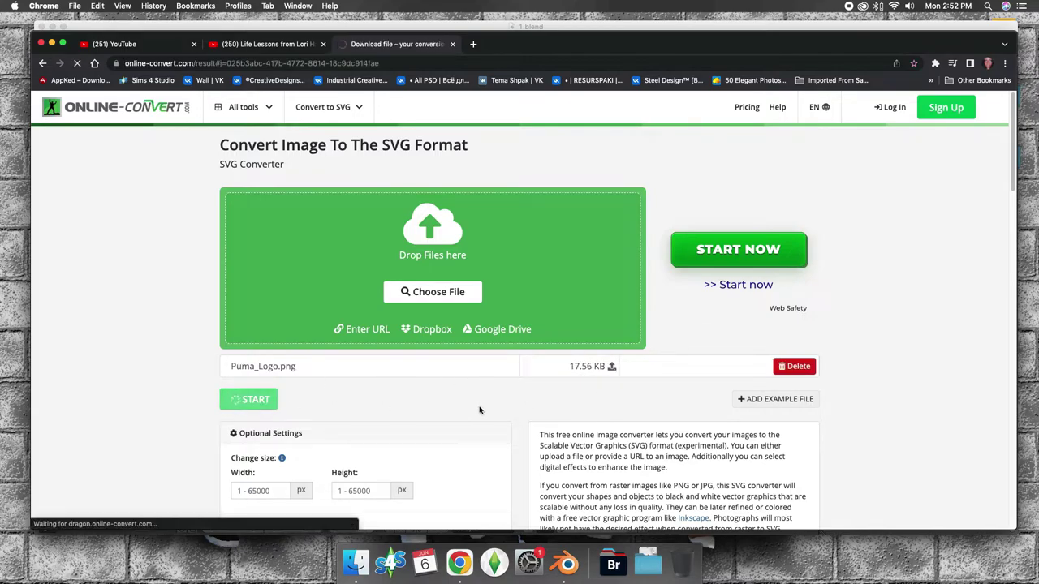
{"action": "scroll", "coordinate": [480, 404], "scroll_direction": "down", "scroll_amount": 2}
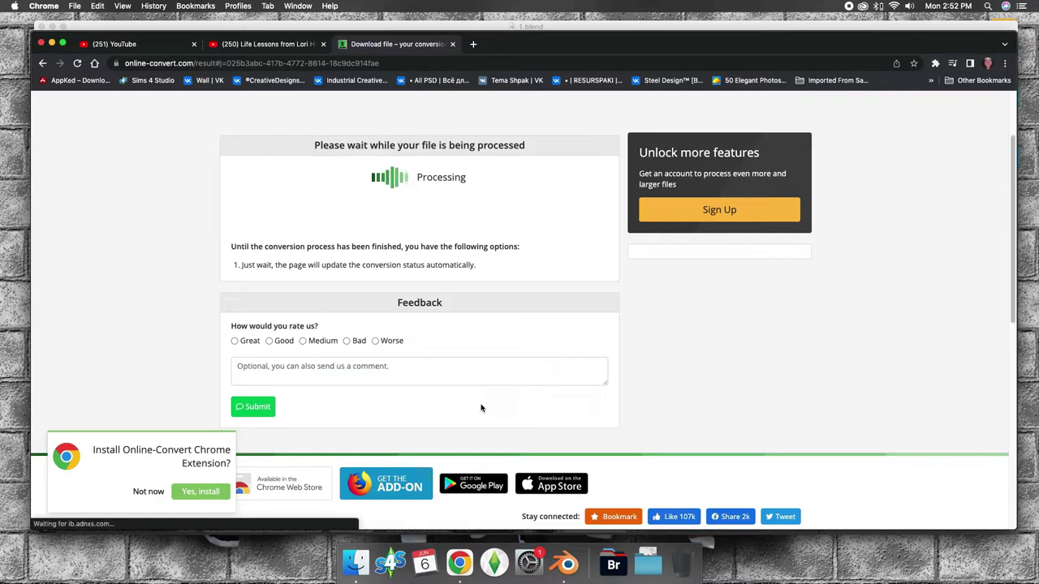
{"action": "left_click", "coordinate": [236, 333]}
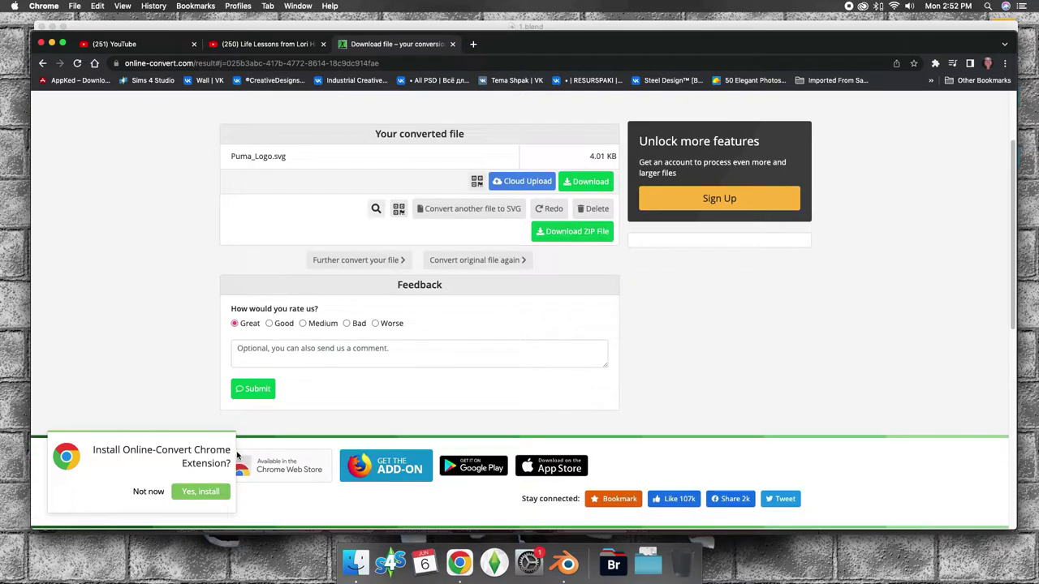
{"action": "left_click", "coordinate": [149, 361]}
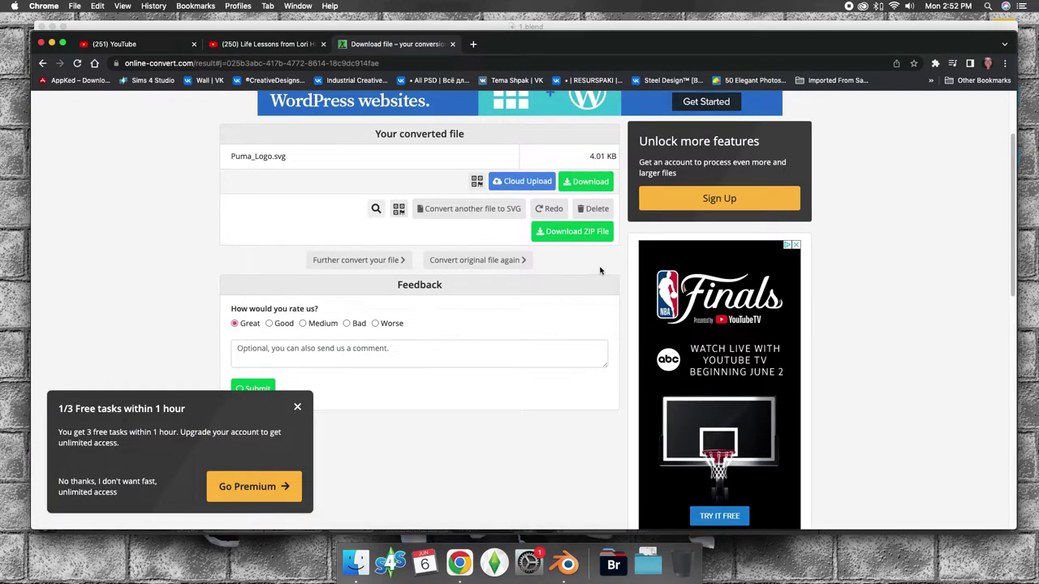
{"action": "left_click", "coordinate": [584, 207]}
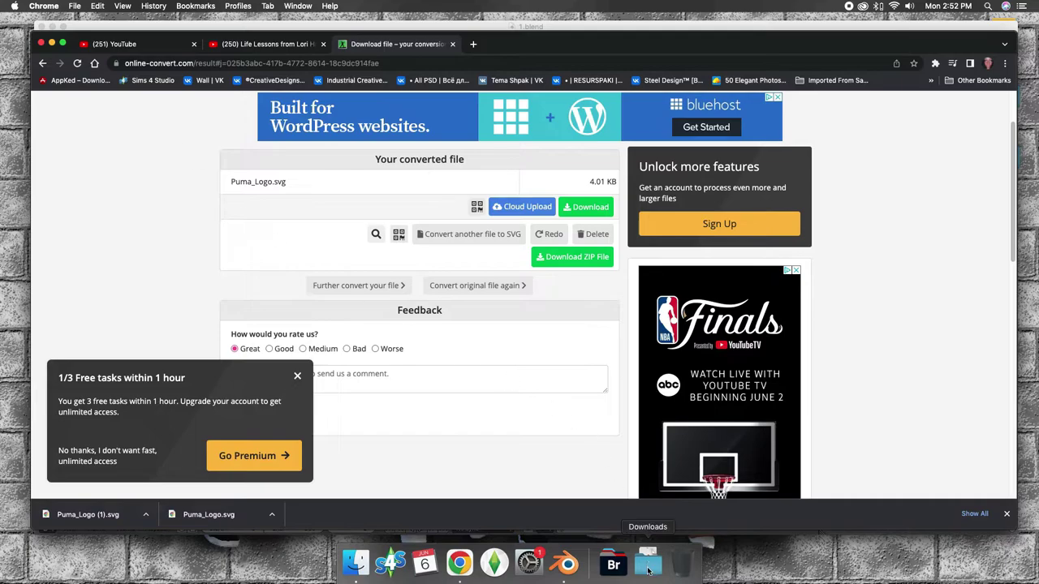
{"action": "left_click", "coordinate": [52, 43]}
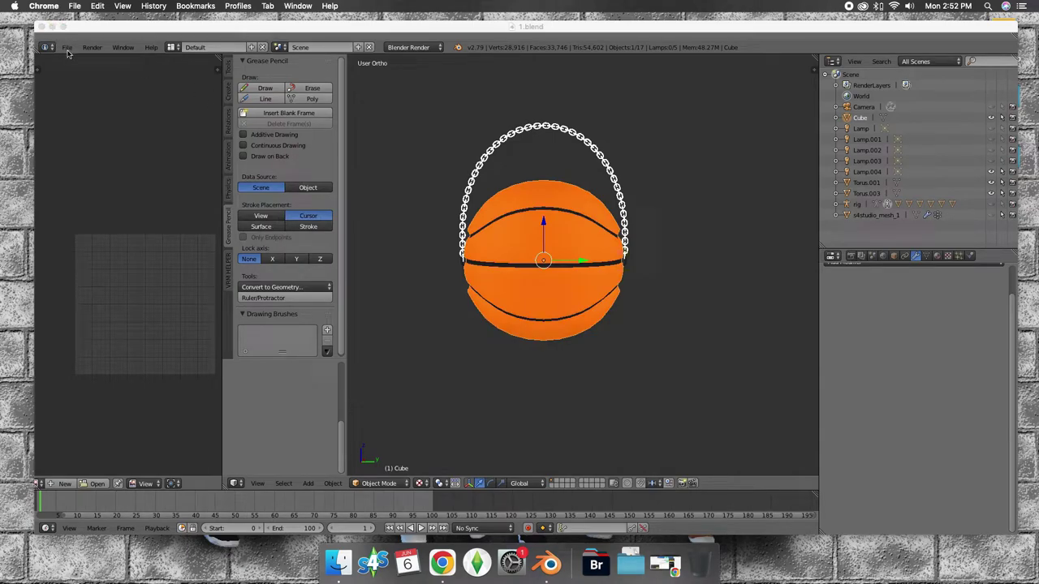
Step: Import Puma_Logo.svg through File > Import > Scalable Vector Graphics (.svg)
{"action": "right_click", "coordinate": [66, 47]}
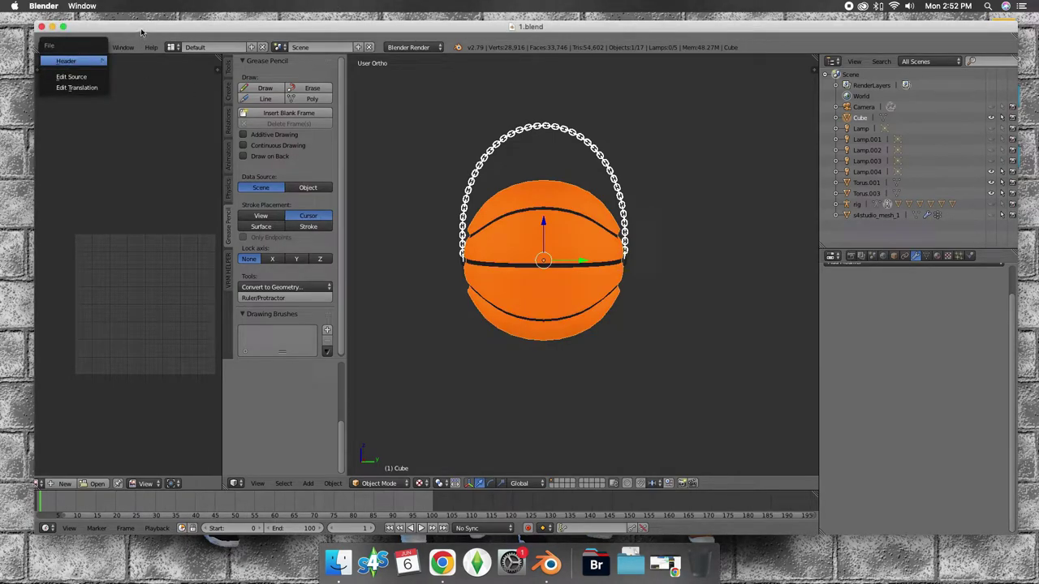
{"action": "left_click", "coordinate": [66, 47]}
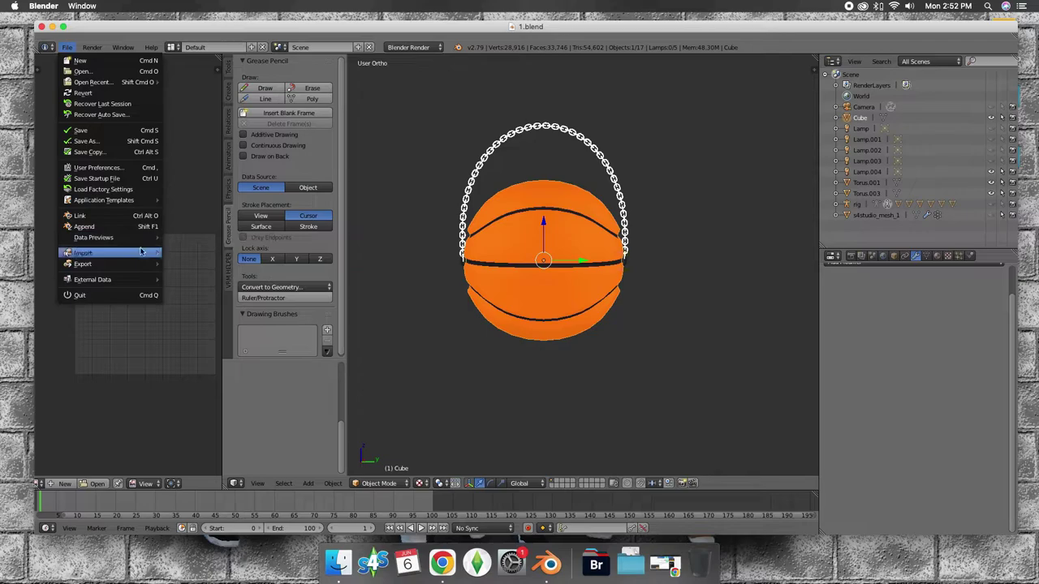
{"action": "mouse_move", "coordinate": [84, 253]}
{"action": "left_click", "coordinate": [258, 351]}
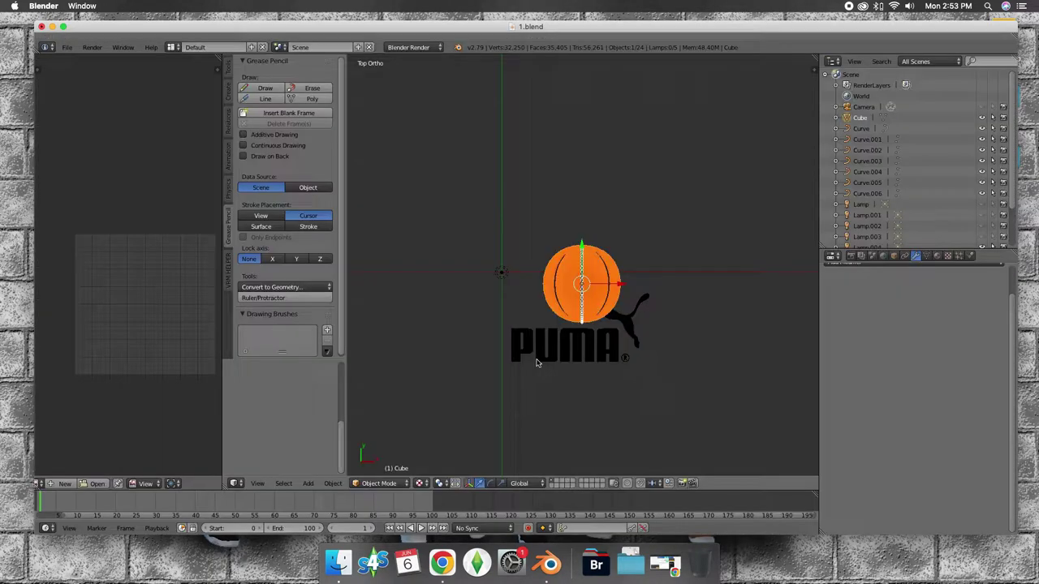
{"action": "middle_click_drag", "start_coordinate": [536, 363], "coordinate": [529, 311], "text": "shift"}
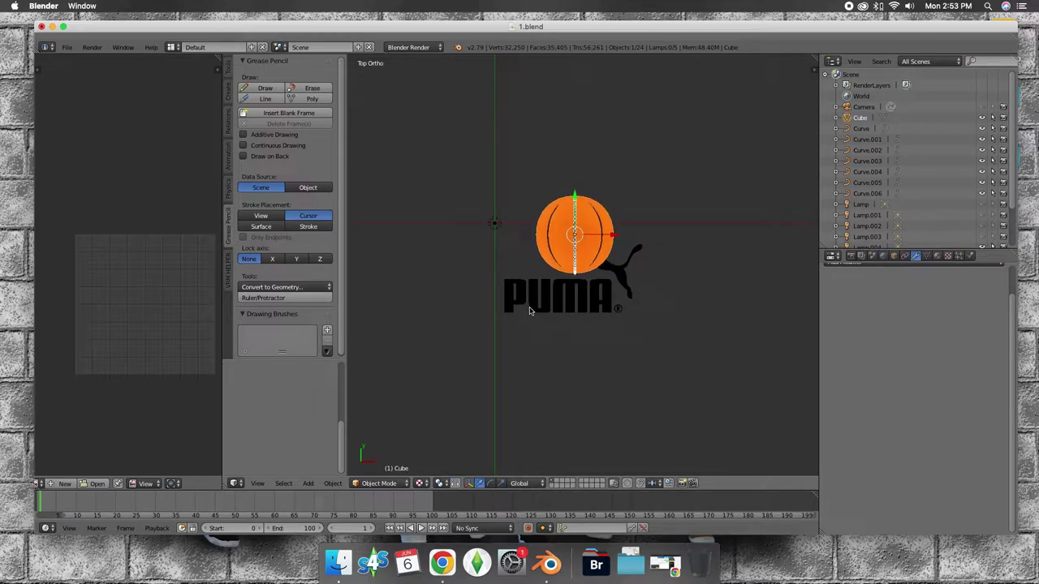
Step: Hide the basketball (Cube) and the strap piece (Torus.003) in the Outliner
{"action": "left_click", "coordinate": [981, 117]}
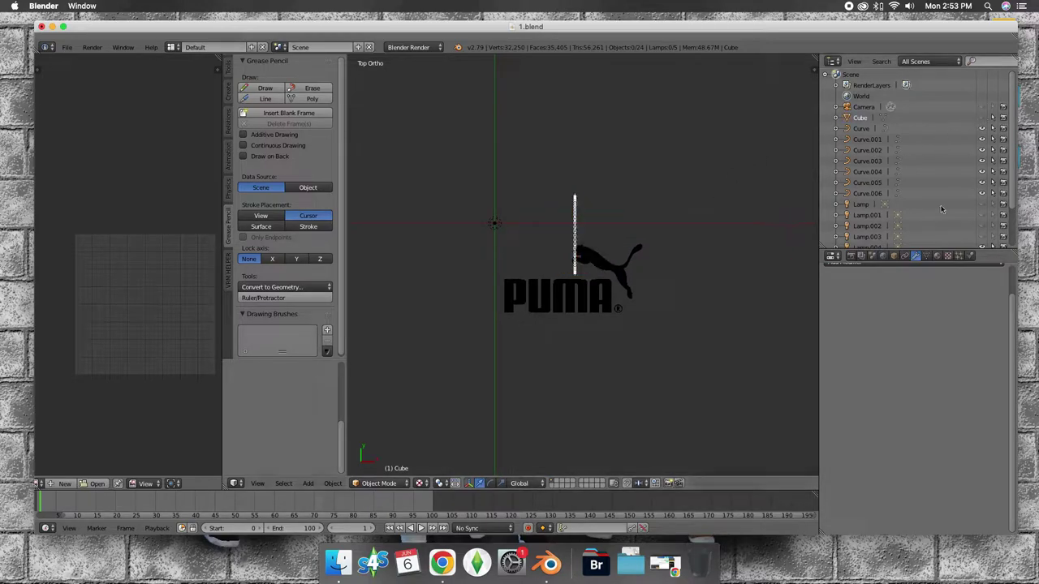
{"action": "scroll", "coordinate": [965, 193], "scroll_direction": "down", "scroll_amount": 2}
{"action": "scroll", "coordinate": [952, 201], "scroll_direction": "down", "scroll_amount": 2}
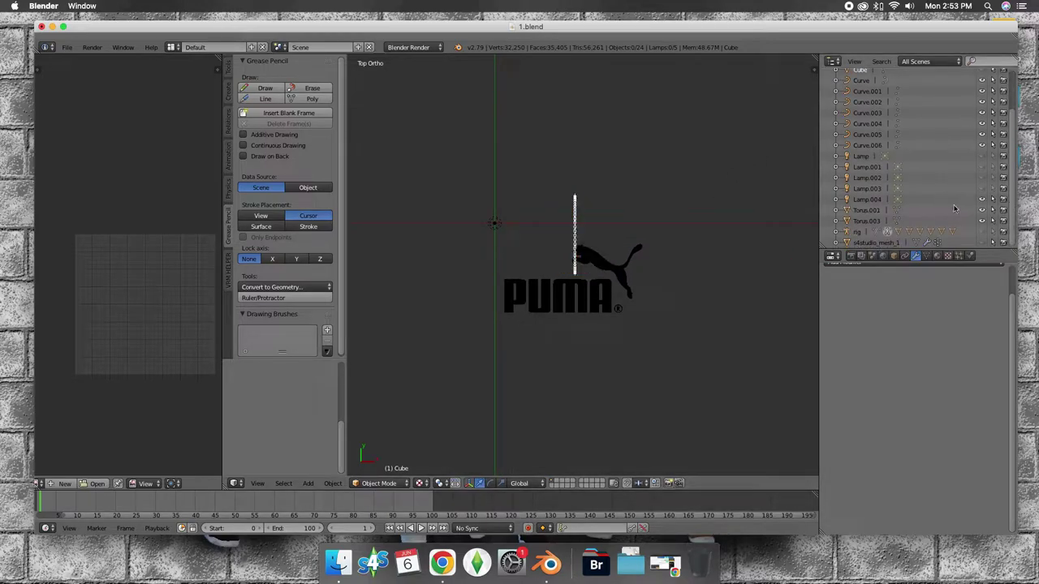
{"action": "left_click", "coordinate": [981, 221]}
Step: Delete the two ® mark curves from the logo, then select the puma cat shape
{"action": "scroll", "coordinate": [784, 225], "scroll_direction": "up", "scroll_amount": 2}
{"action": "scroll", "coordinate": [853, 199], "scroll_direction": "up", "scroll_amount": 2}
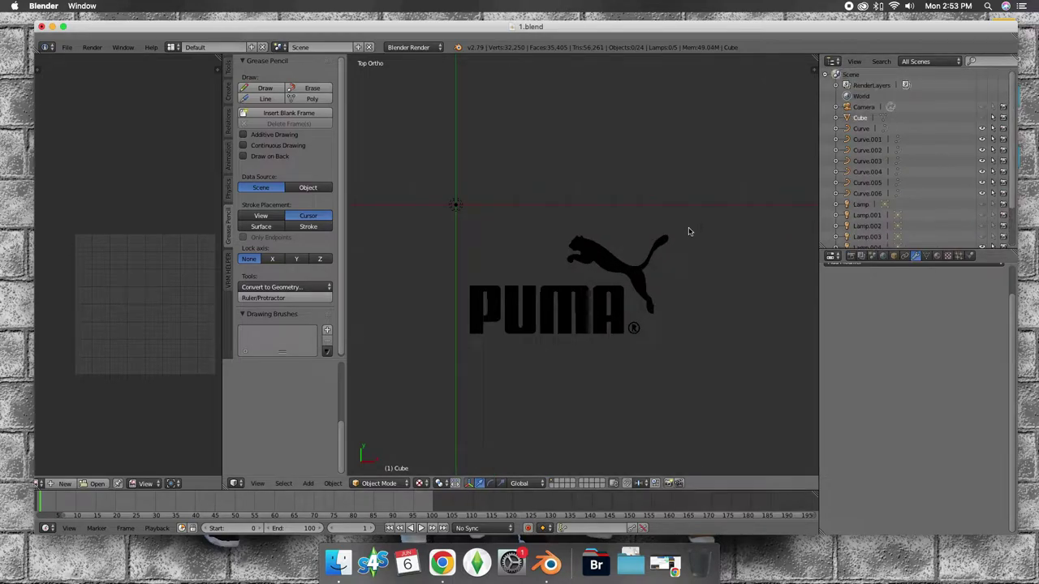
{"action": "scroll", "coordinate": [635, 309], "scroll_direction": "up", "scroll_amount": 1}
{"action": "scroll", "coordinate": [627, 319], "scroll_direction": "up", "scroll_amount": 1}
{"action": "scroll", "coordinate": [625, 318], "scroll_direction": "up", "scroll_amount": 1}
{"action": "right_click", "coordinate": [676, 379]}
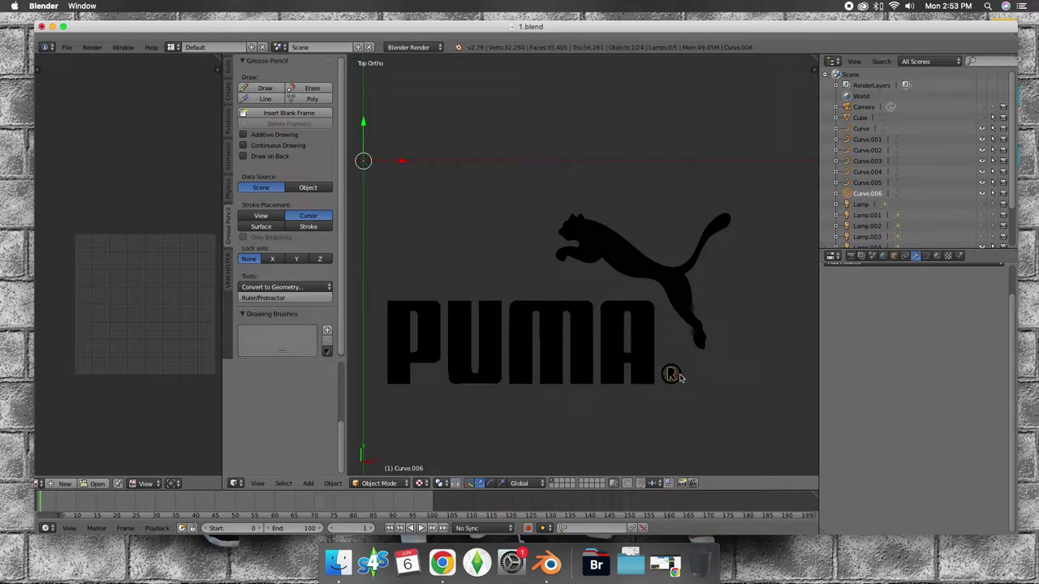
{"action": "right_click", "coordinate": [678, 375], "text": "shift"}
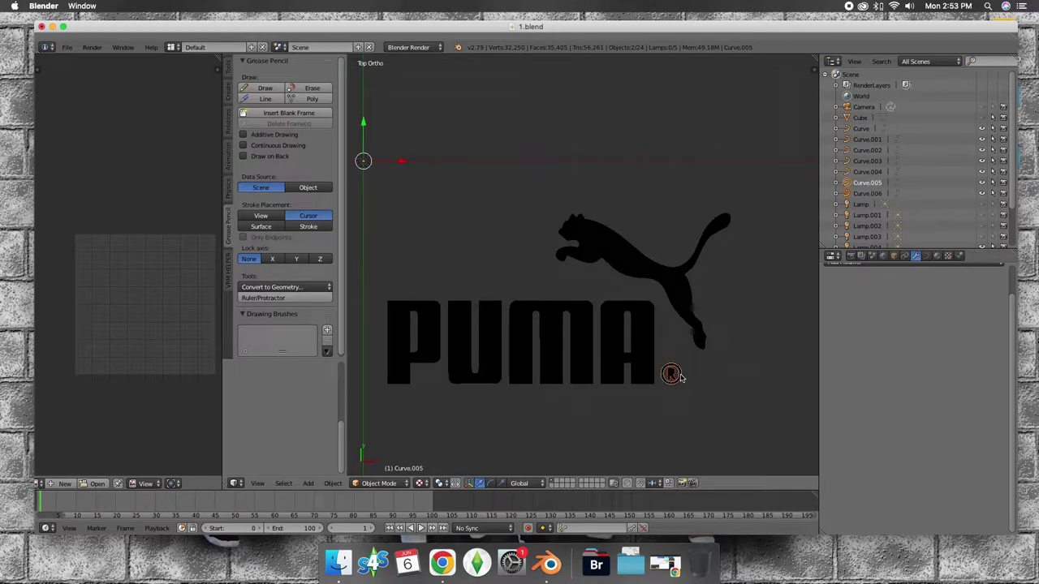
{"action": "key", "text": "x"}
{"action": "left_click", "coordinate": [670, 375]}
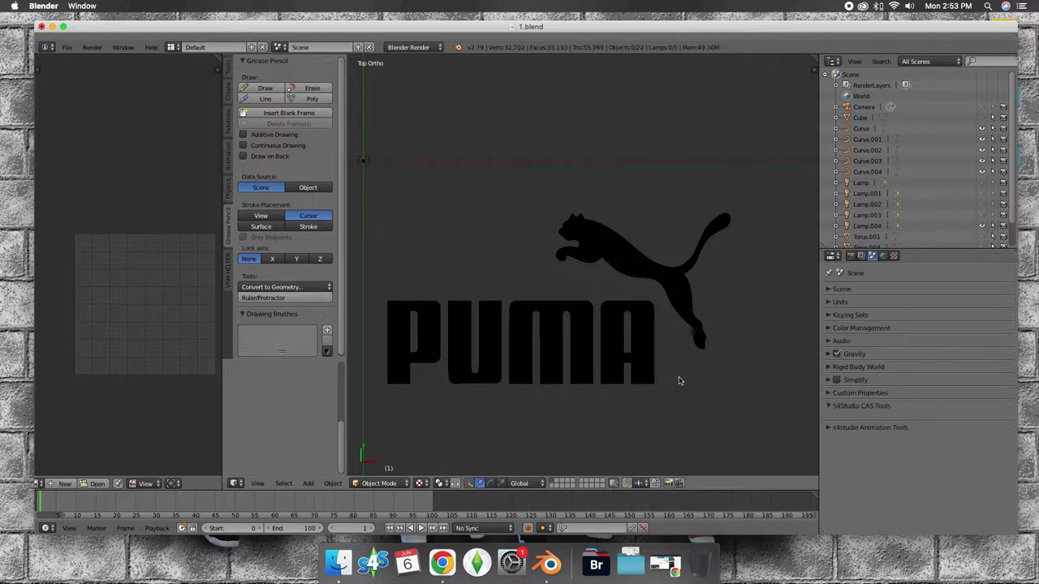
{"action": "right_click", "coordinate": [682, 302]}
{"action": "scroll", "coordinate": [682, 302], "scroll_direction": "down", "scroll_amount": 3}
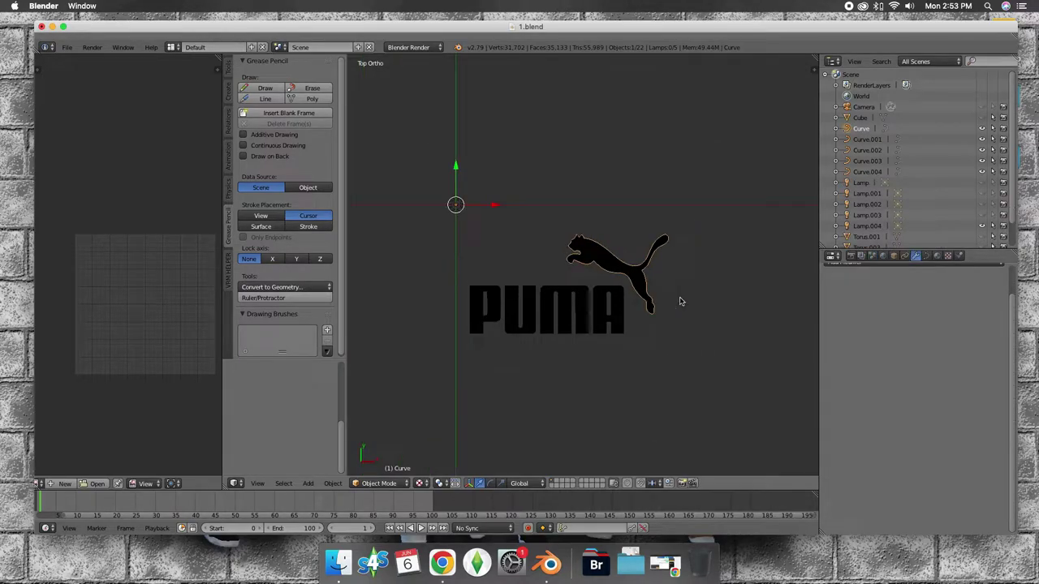
Step: Move the puma cat shape left and below the PUMA lettering
{"action": "left_click_drag", "start_coordinate": [456, 172], "coordinate": [471, 320]}
{"action": "left_click_drag", "start_coordinate": [493, 361], "coordinate": [422, 367]}
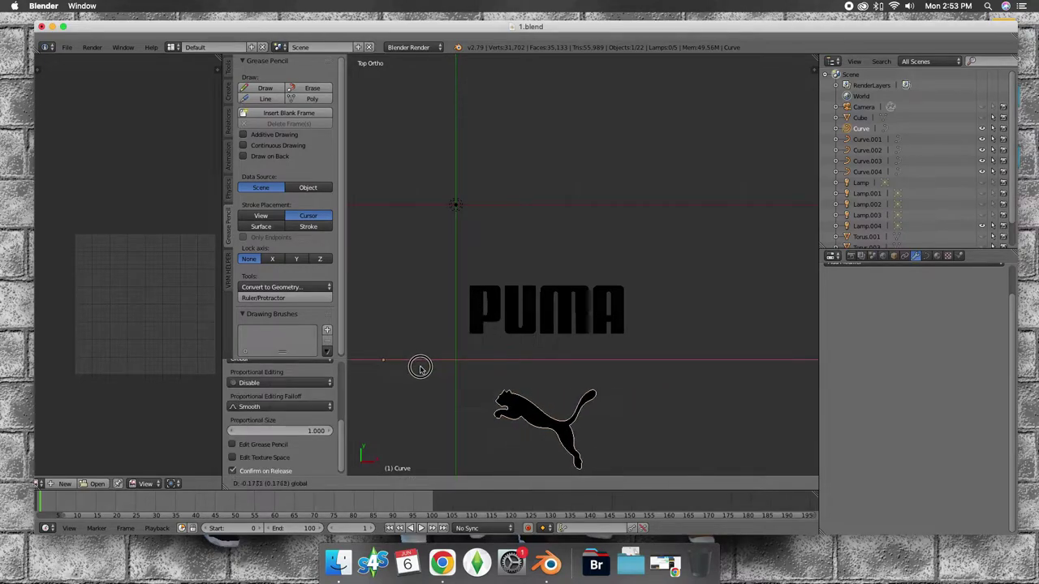
{"action": "left_click_drag", "start_coordinate": [422, 367], "coordinate": [419, 366]}
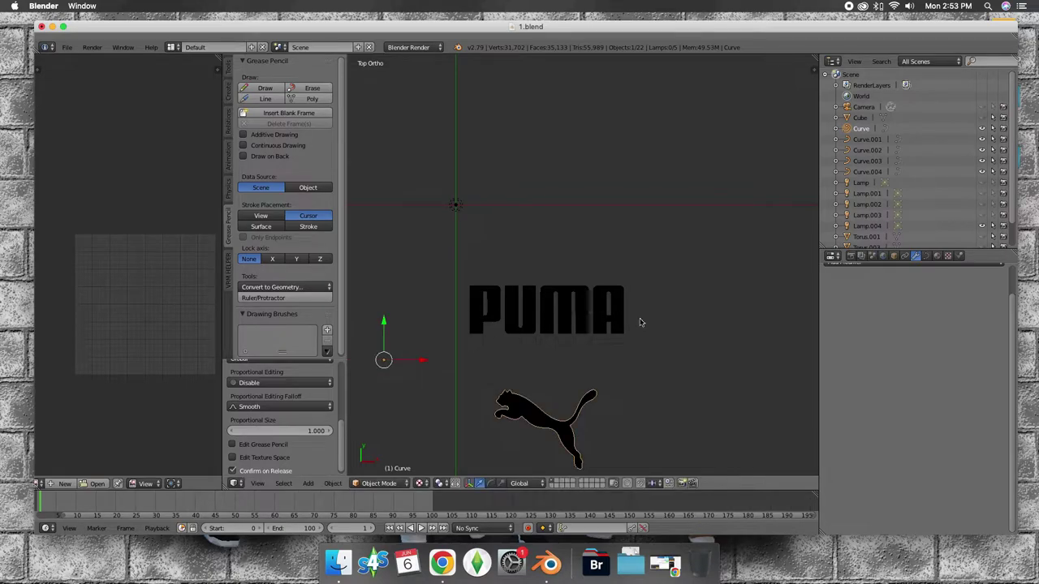
Step: Select the cat plus all PUMA letters and join them into one object, Curve.004
{"action": "left_click", "coordinate": [865, 140], "text": "ctrl"}
{"action": "left_click", "coordinate": [863, 150], "text": "ctrl"}
{"action": "left_click", "coordinate": [862, 161], "text": "ctrl"}
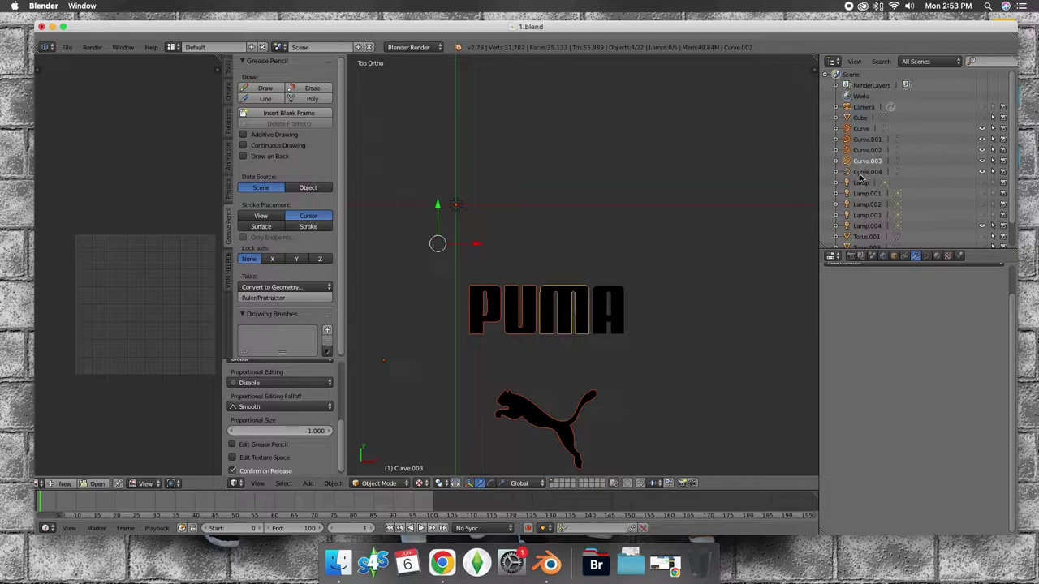
{"action": "left_click", "coordinate": [862, 172], "text": "ctrl"}
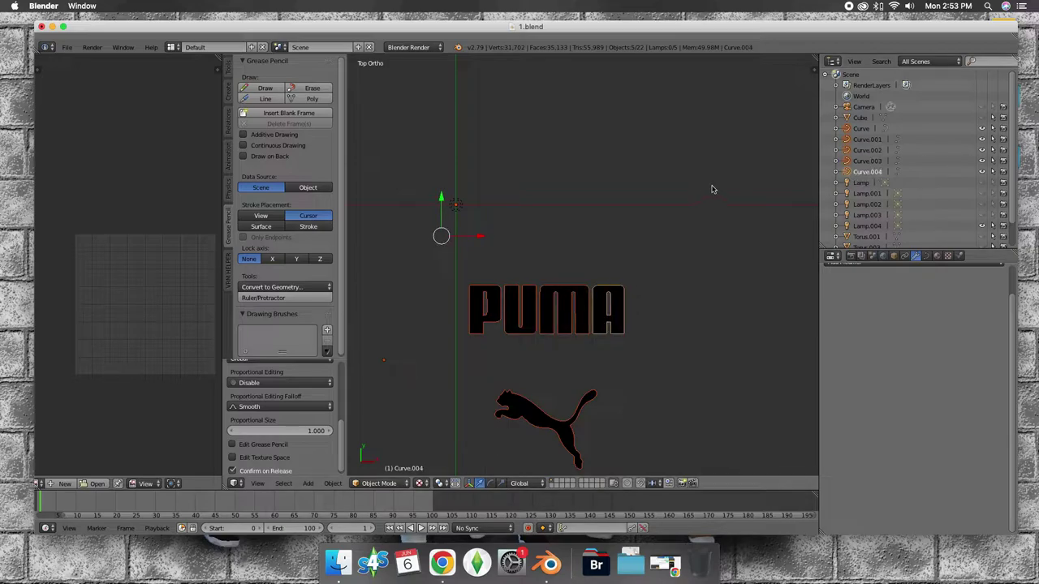
{"action": "scroll", "coordinate": [580, 278], "scroll_direction": "down", "scroll_amount": 1}
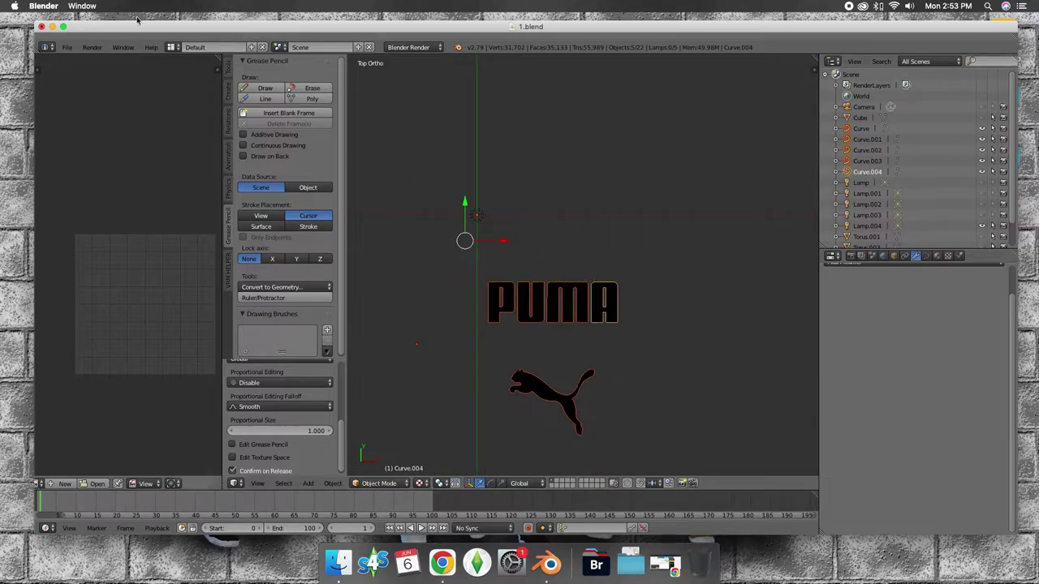
{"action": "left_click", "coordinate": [229, 69]}
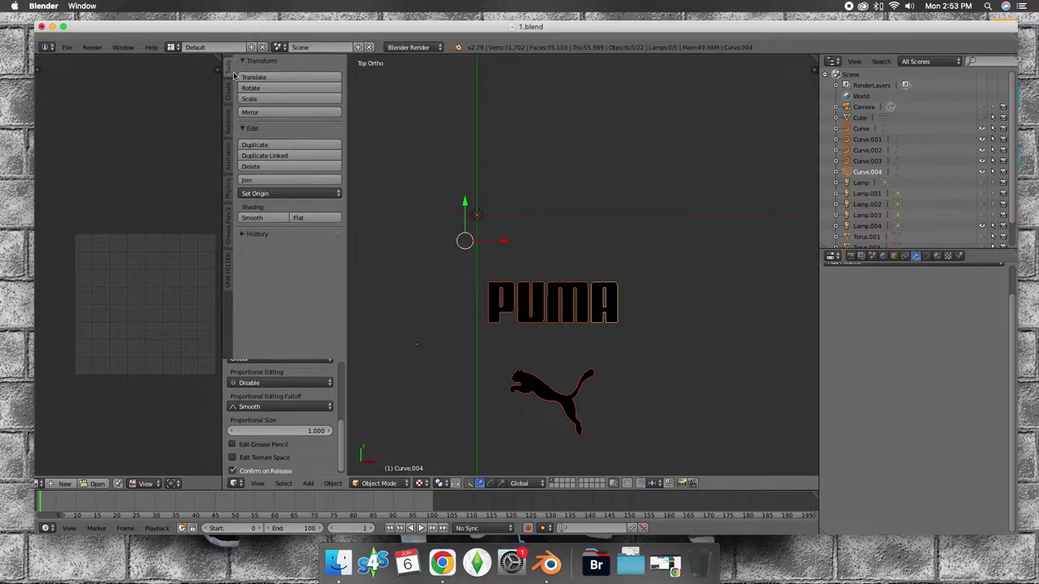
{"action": "left_click", "coordinate": [263, 180]}
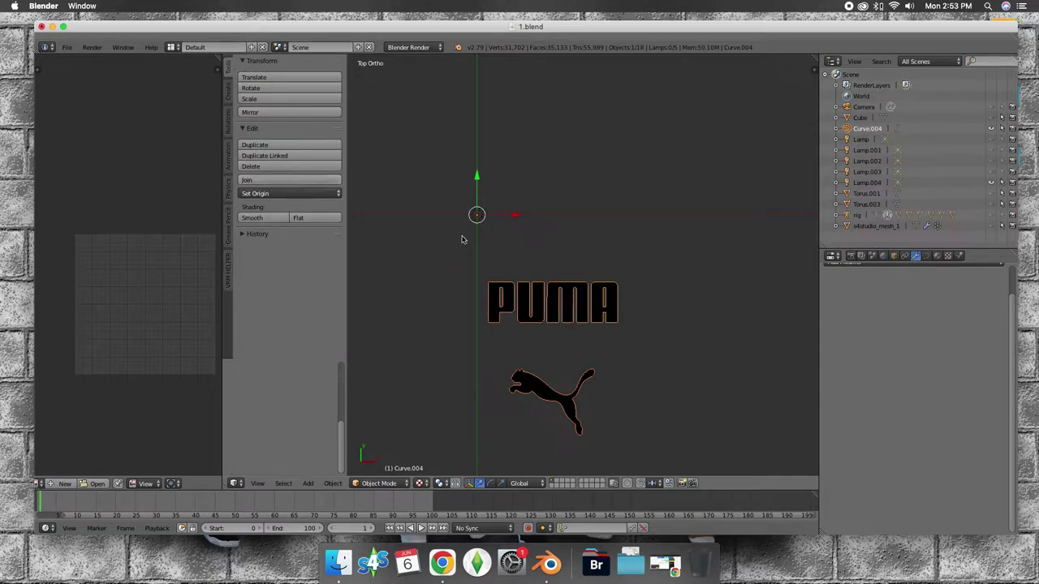
Step: Set the logo's origin to its geometry and reposition the logo up and to the left
{"action": "left_click", "coordinate": [331, 483]}
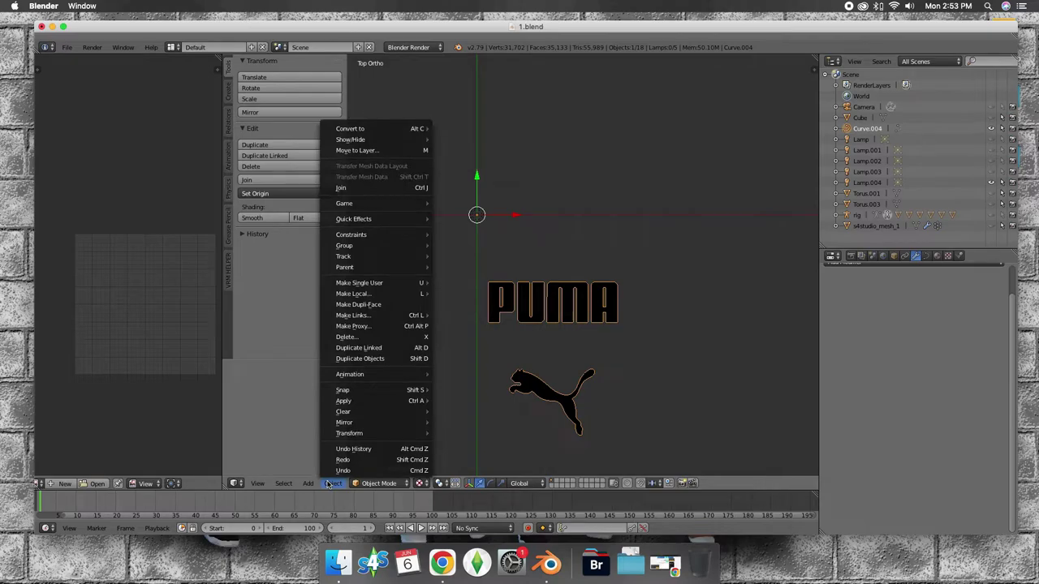
{"action": "mouse_move", "coordinate": [349, 433]}
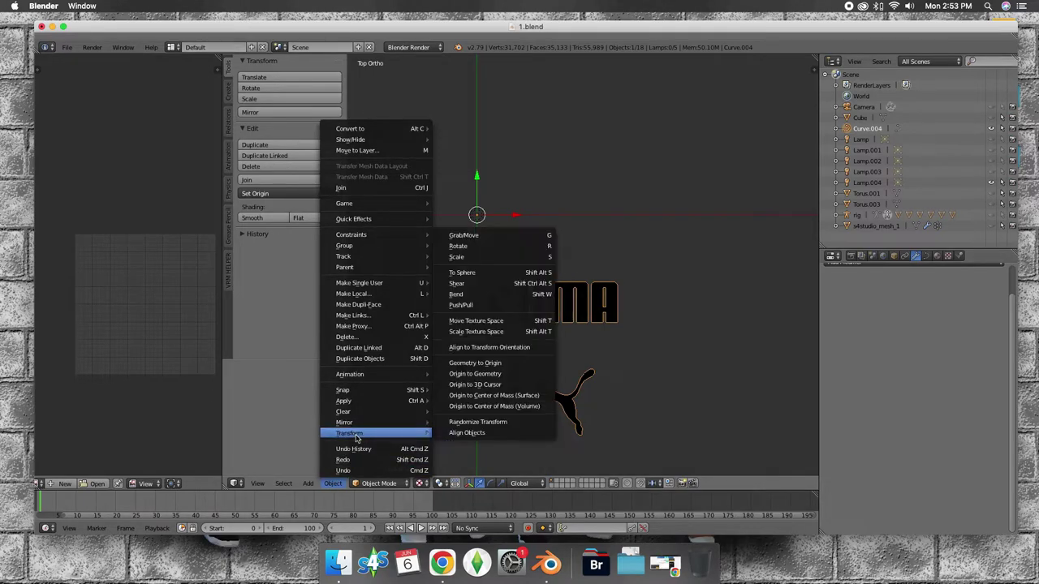
{"action": "left_click", "coordinate": [498, 374]}
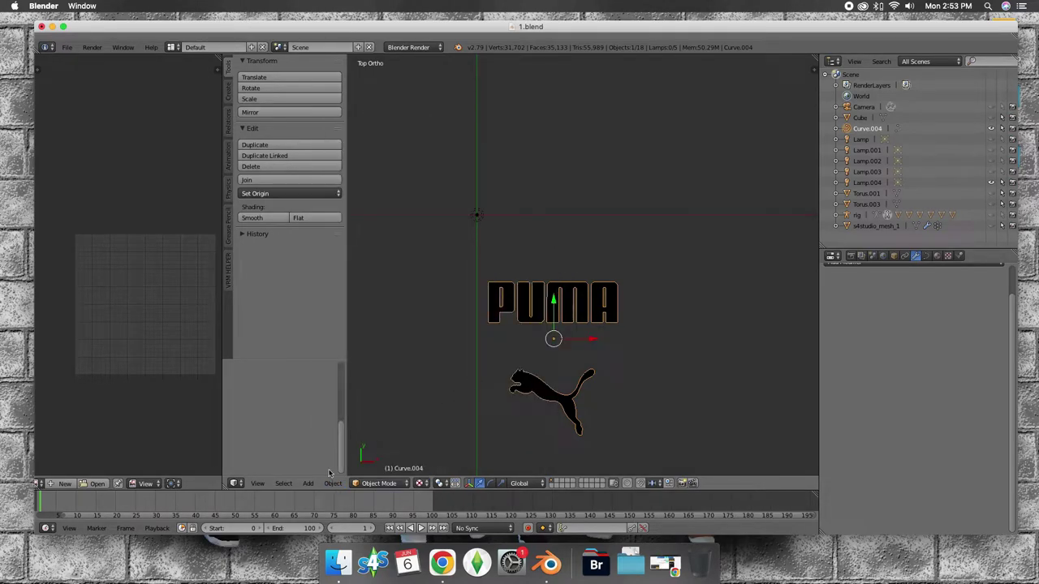
{"action": "left_click_drag", "start_coordinate": [554, 300], "coordinate": [555, 188]}
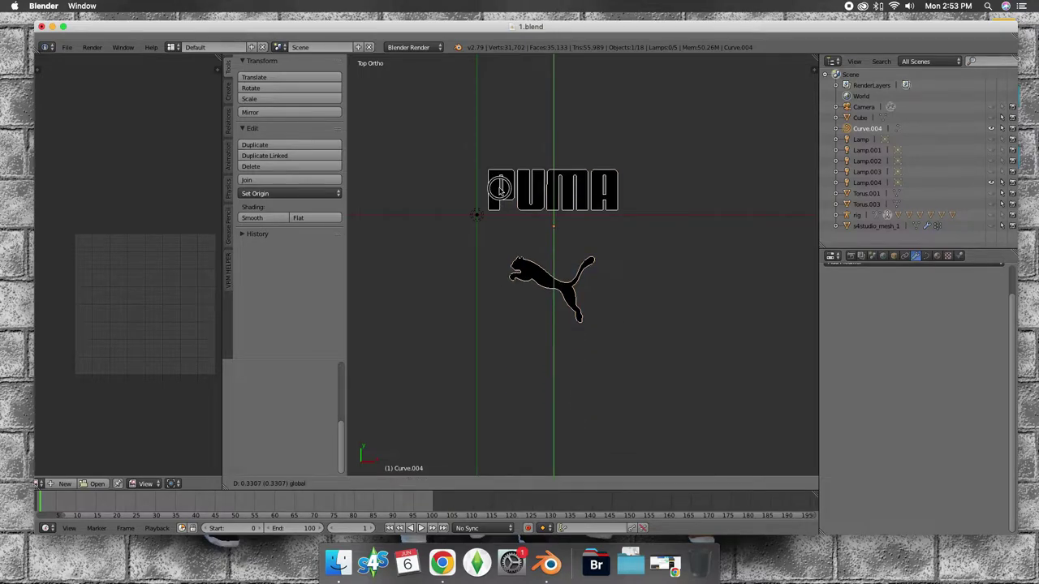
{"action": "left_click_drag", "start_coordinate": [593, 226], "coordinate": [517, 208]}
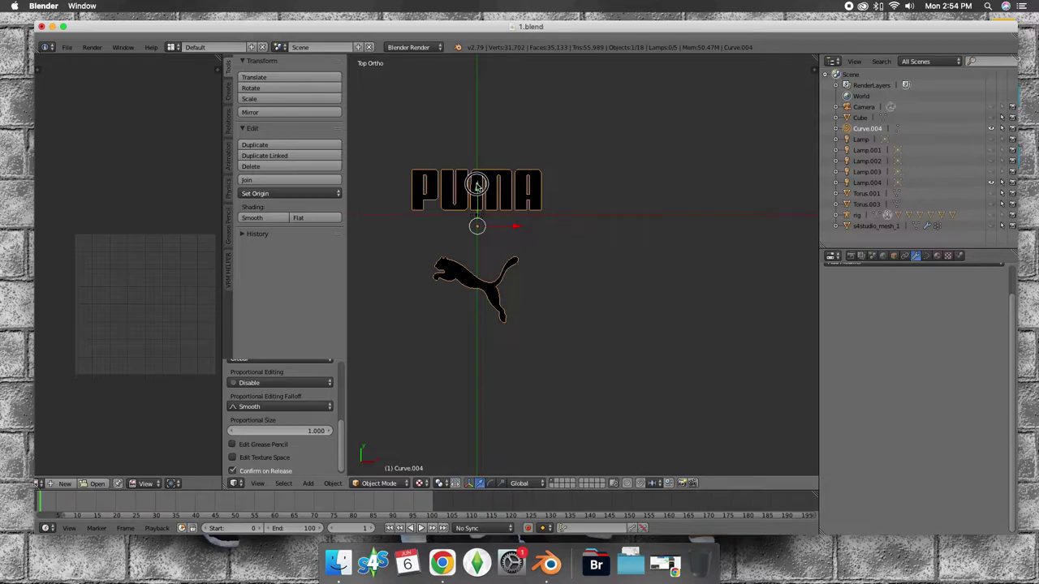
{"action": "left_click_drag", "start_coordinate": [477, 185], "coordinate": [476, 172]}
{"action": "scroll", "coordinate": [558, 340], "scroll_direction": "down", "scroll_amount": 4}
{"action": "scroll", "coordinate": [559, 338], "scroll_direction": "up", "scroll_amount": 5}
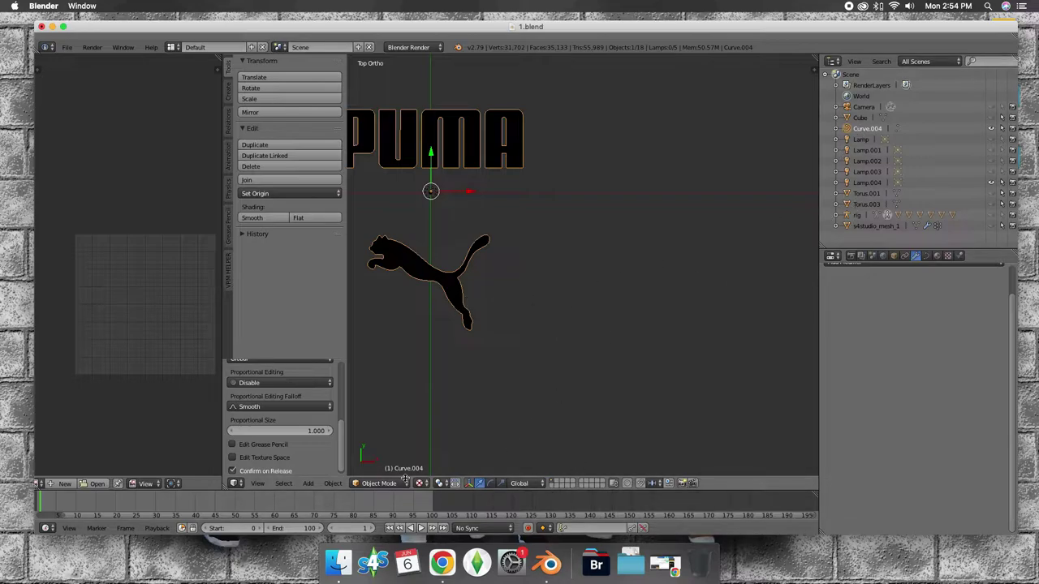
{"action": "left_click", "coordinate": [334, 484]}
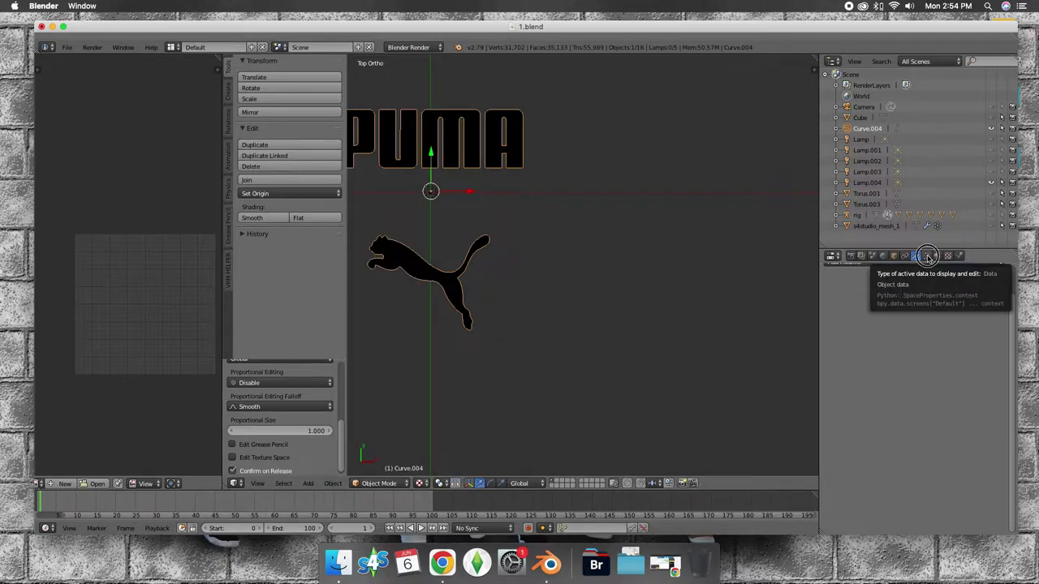
Step: Set Curve.004's fill to None and convert the logo curve into a mesh
{"action": "left_click", "coordinate": [926, 256]}
{"action": "left_click", "coordinate": [944, 351]}
{"action": "left_click", "coordinate": [945, 355]}
{"action": "left_click", "coordinate": [939, 352]}
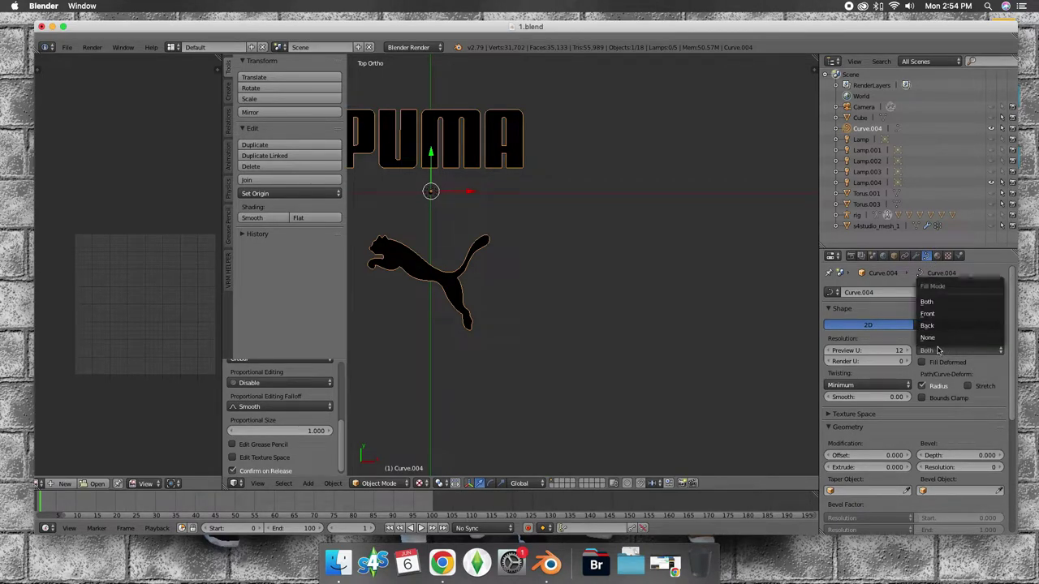
{"action": "left_click", "coordinate": [932, 337]}
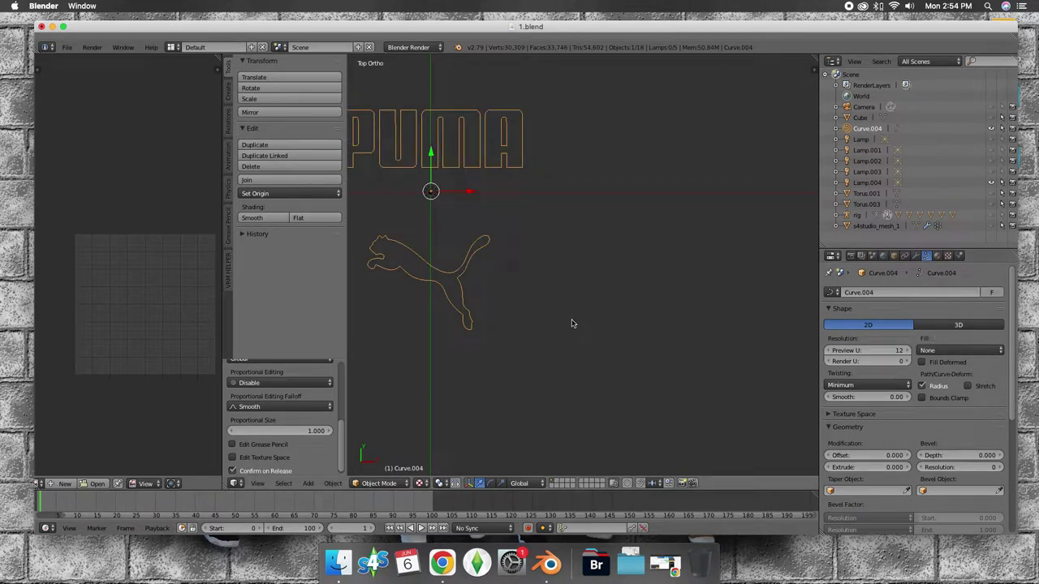
{"action": "left_click", "coordinate": [333, 483]}
{"action": "mouse_move", "coordinate": [351, 128]}
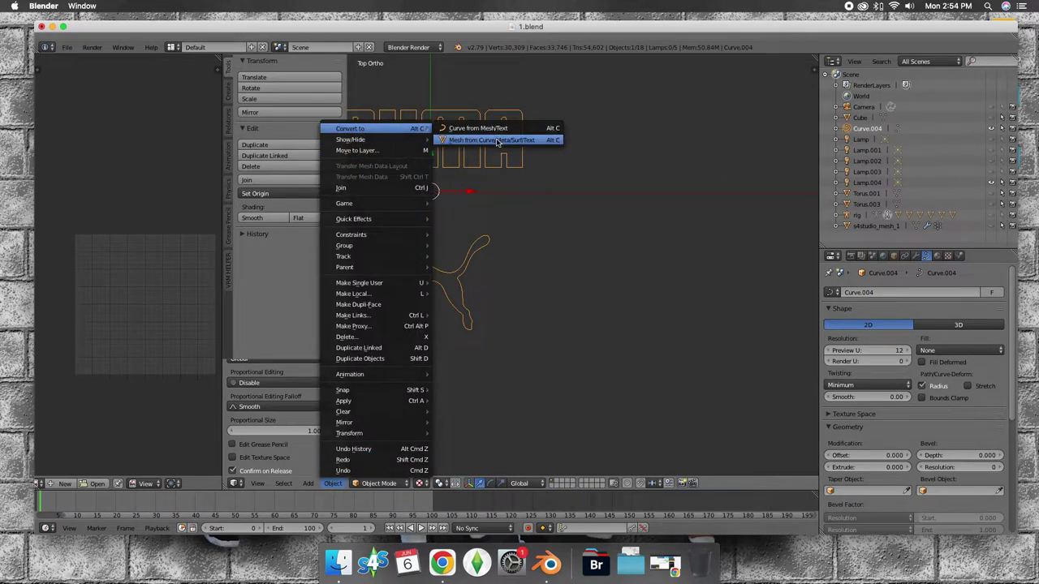
{"action": "left_click", "coordinate": [497, 140]}
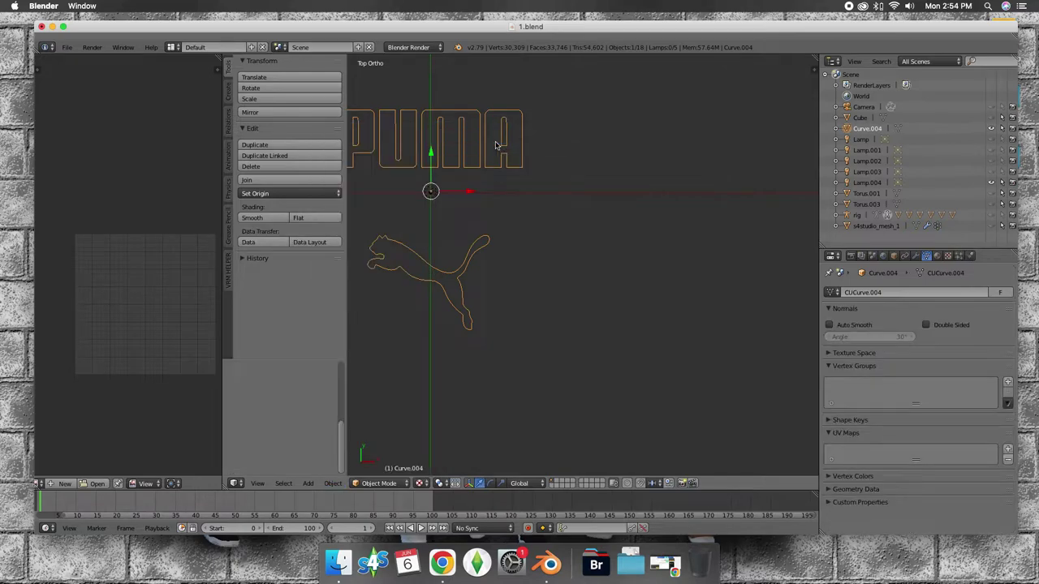
Step: In Edit Mode, select all of the logo mesh and fill its outlines with faces
{"action": "scroll", "coordinate": [494, 193], "scroll_direction": "down", "scroll_amount": 1}
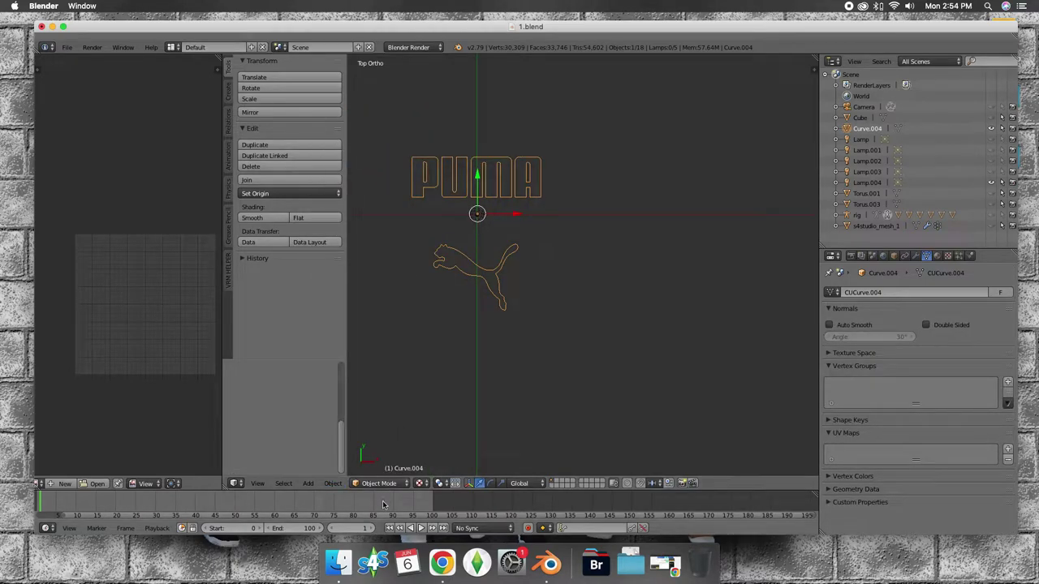
{"action": "left_click", "coordinate": [386, 484]}
{"action": "left_click", "coordinate": [381, 459]}
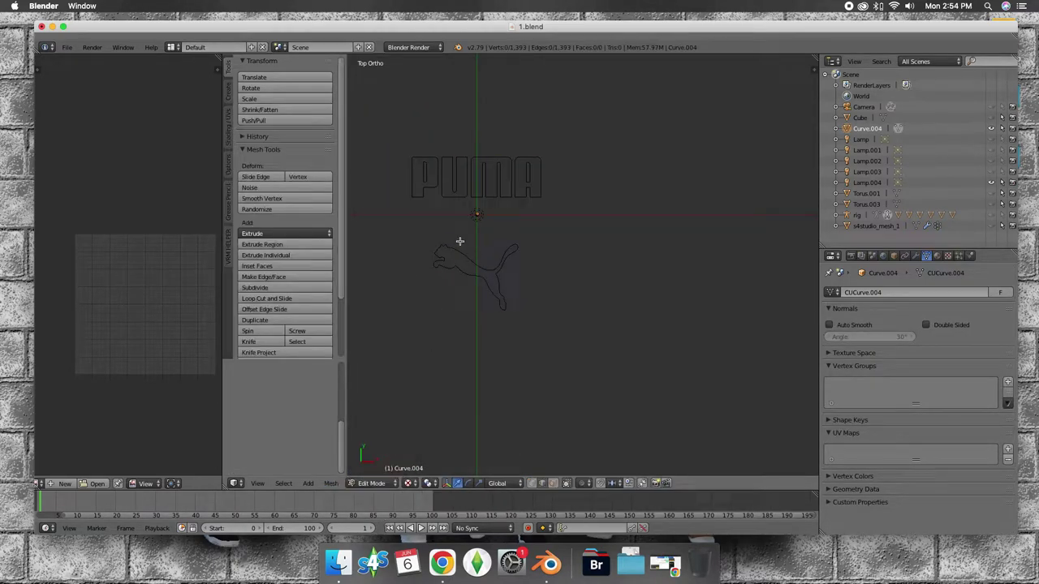
{"action": "key", "text": "a"}
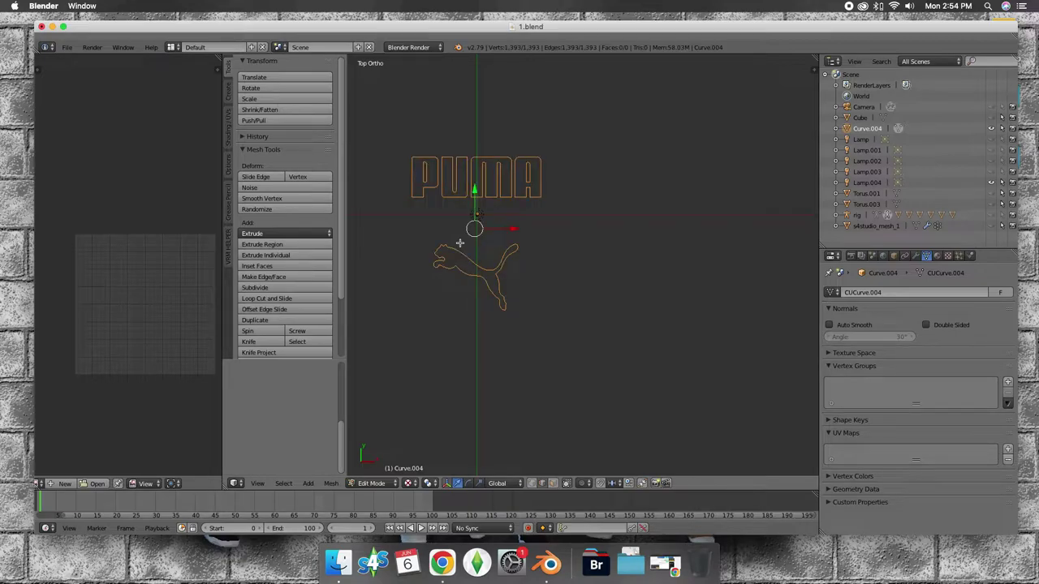
{"action": "key", "text": "f"}
{"action": "scroll", "coordinate": [459, 243], "scroll_direction": "up", "scroll_amount": 1}
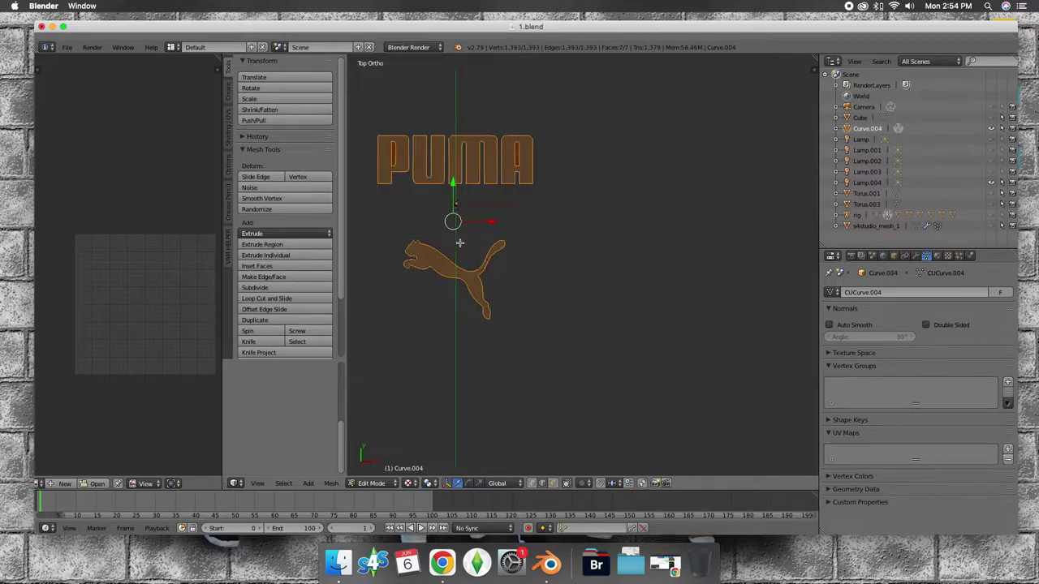
{"action": "scroll", "coordinate": [459, 244], "scroll_direction": "up", "scroll_amount": 1}
{"action": "scroll", "coordinate": [459, 243], "scroll_direction": "up", "scroll_amount": 1}
{"action": "middle_click_drag", "start_coordinate": [514, 251], "coordinate": [598, 287], "text": "shift"}
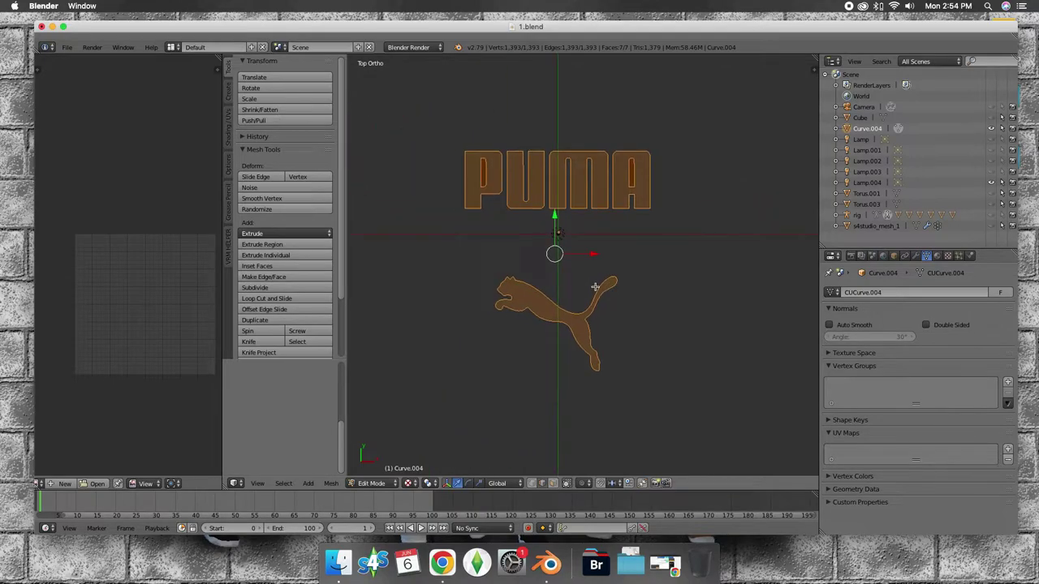
{"action": "scroll", "coordinate": [598, 287], "scroll_direction": "up", "scroll_amount": 3}
{"action": "middle_click_drag", "start_coordinate": [506, 202], "coordinate": [571, 294], "text": "shift"}
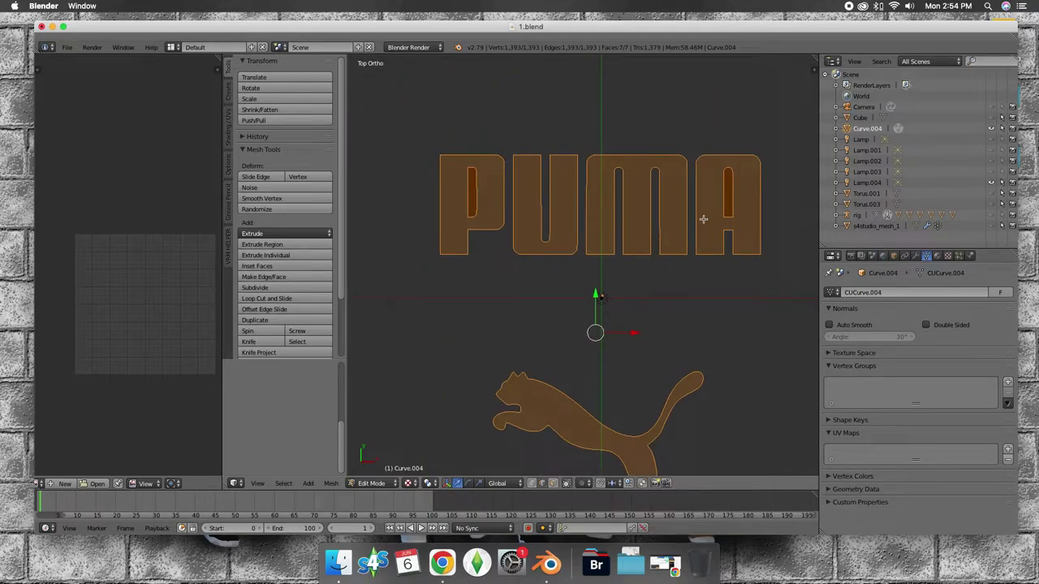
Step: Reselect the logo object Curve.004 in the Outliner and viewport
{"action": "left_click", "coordinate": [862, 119]}
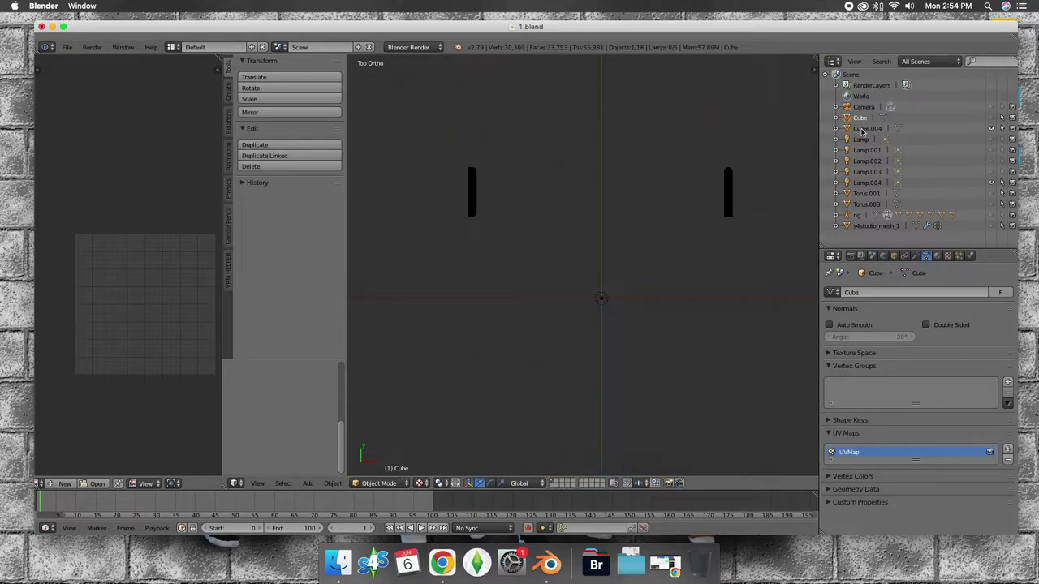
{"action": "left_click", "coordinate": [864, 129]}
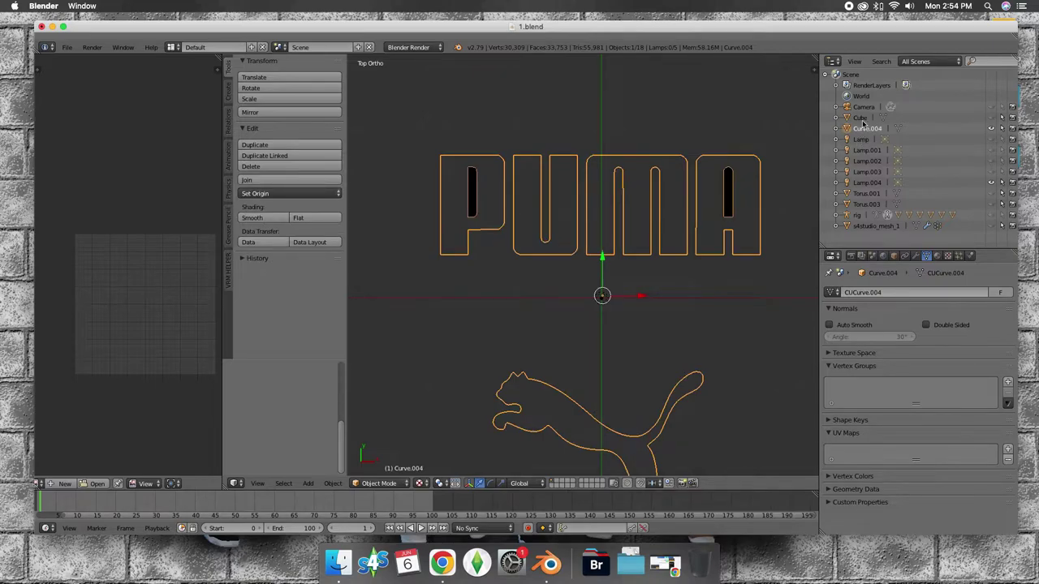
{"action": "left_click", "coordinate": [860, 119]}
{"action": "left_click", "coordinate": [863, 129]}
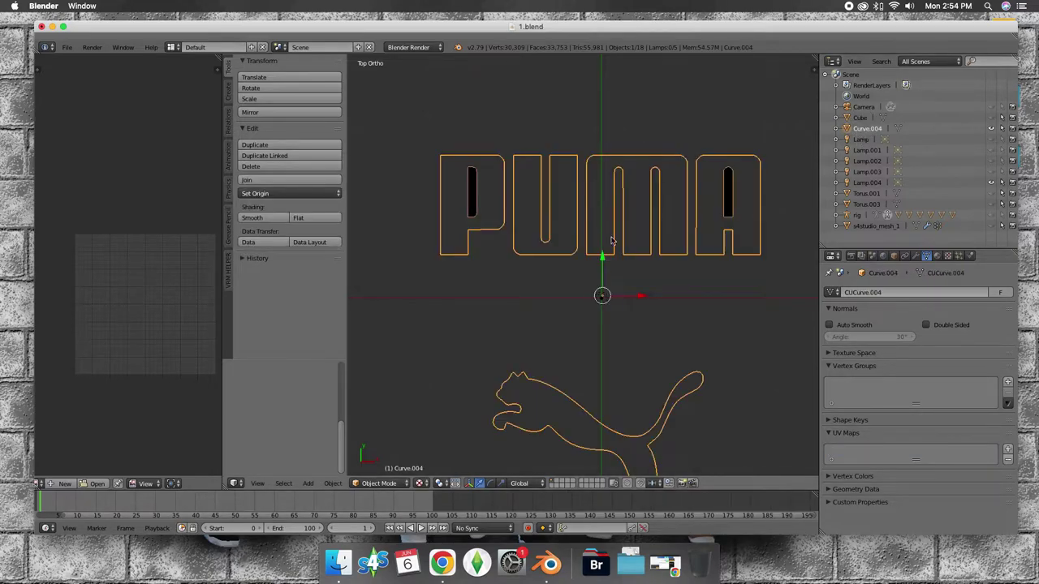
{"action": "right_click", "coordinate": [612, 237]}
{"action": "right_click", "coordinate": [612, 237], "text": "shift"}
Step: Select the whole logo mesh in Edit Mode, flip its face normals, and return to Object Mode
{"action": "left_click", "coordinate": [379, 483]}
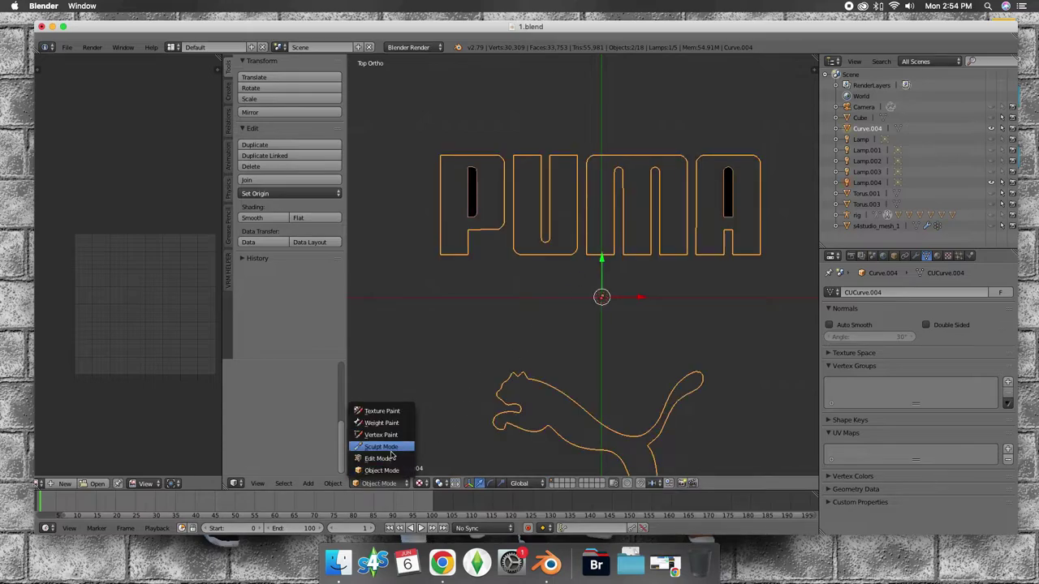
{"action": "left_click", "coordinate": [390, 460]}
{"action": "key", "text": "a"}
{"action": "key", "text": "a"}
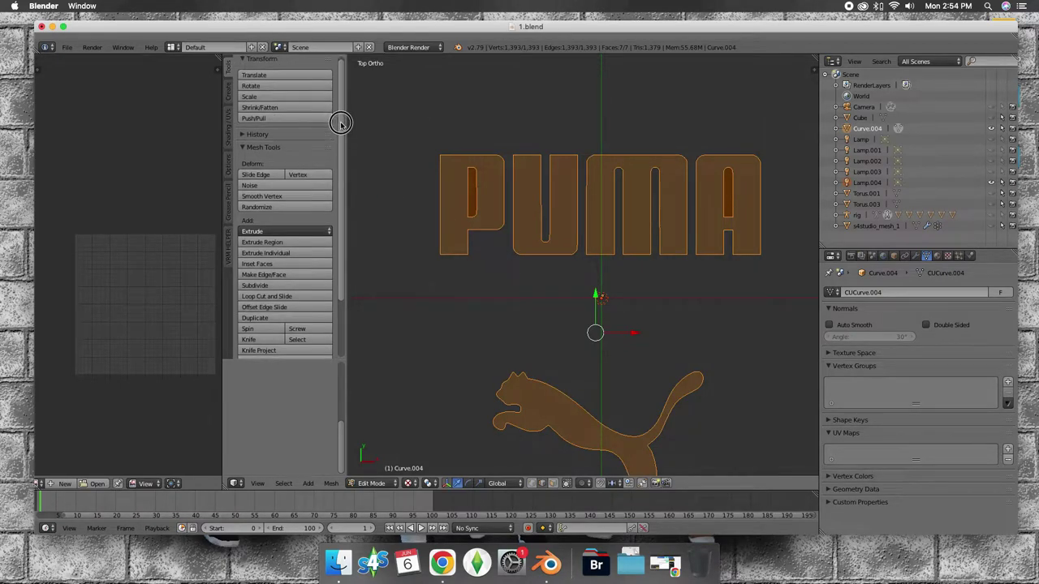
{"action": "scroll", "coordinate": [339, 132], "scroll_direction": "down", "scroll_amount": 1}
{"action": "scroll", "coordinate": [340, 126], "scroll_direction": "up", "scroll_amount": 1}
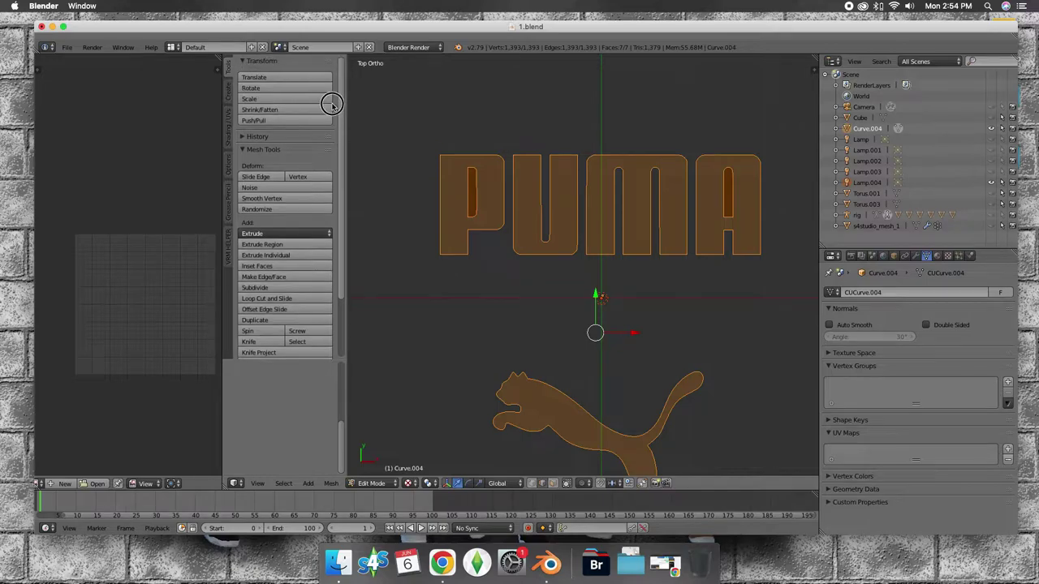
{"action": "left_click", "coordinate": [229, 97]}
{"action": "left_click", "coordinate": [229, 118]}
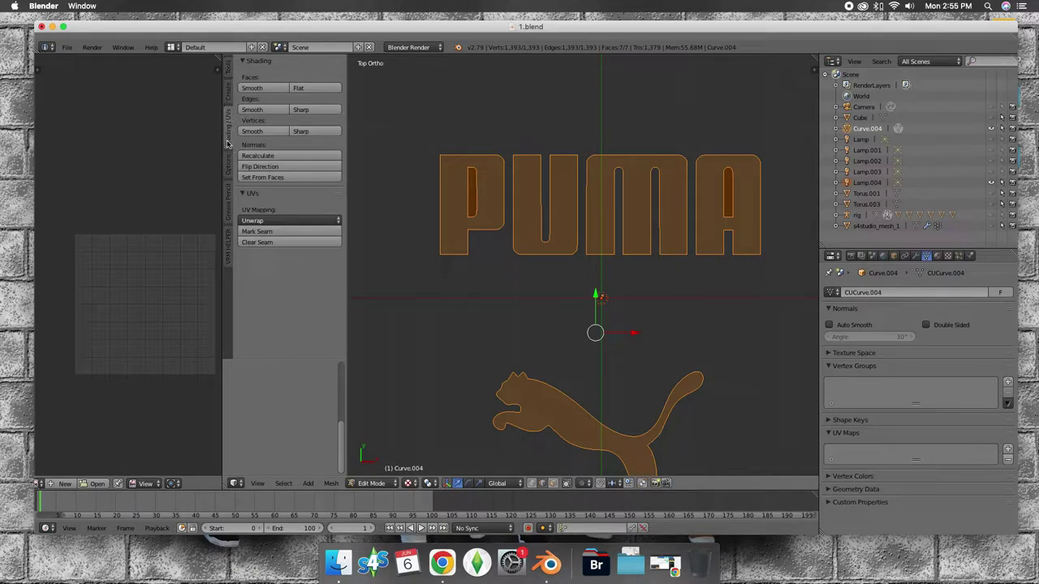
{"action": "left_click", "coordinate": [272, 167]}
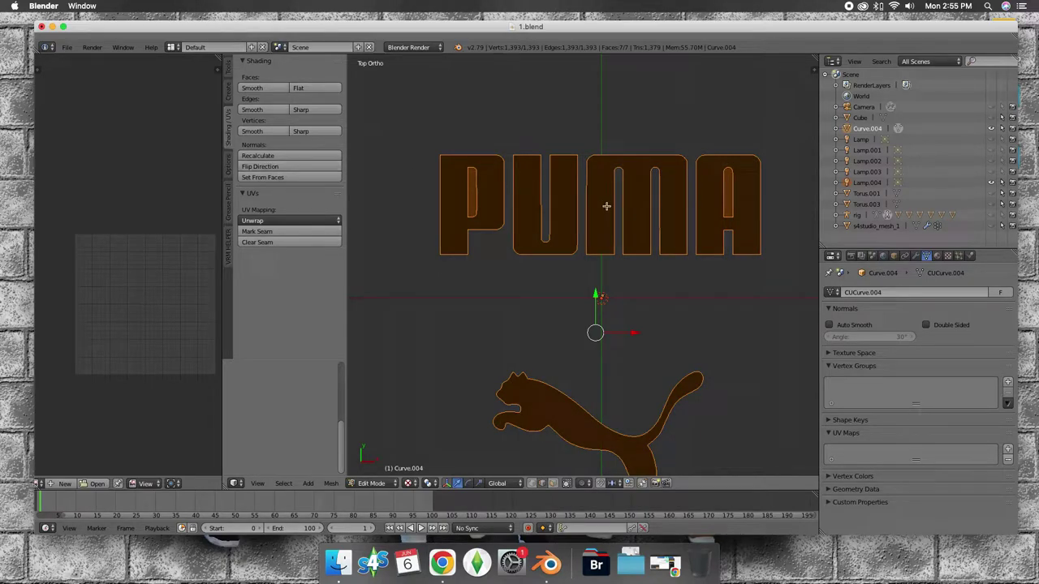
{"action": "scroll", "coordinate": [692, 211], "scroll_direction": "down", "scroll_amount": 1}
{"action": "scroll", "coordinate": [691, 211], "scroll_direction": "down", "scroll_amount": 2}
{"action": "scroll", "coordinate": [691, 211], "scroll_direction": "up", "scroll_amount": 2}
{"action": "left_click", "coordinate": [867, 130]}
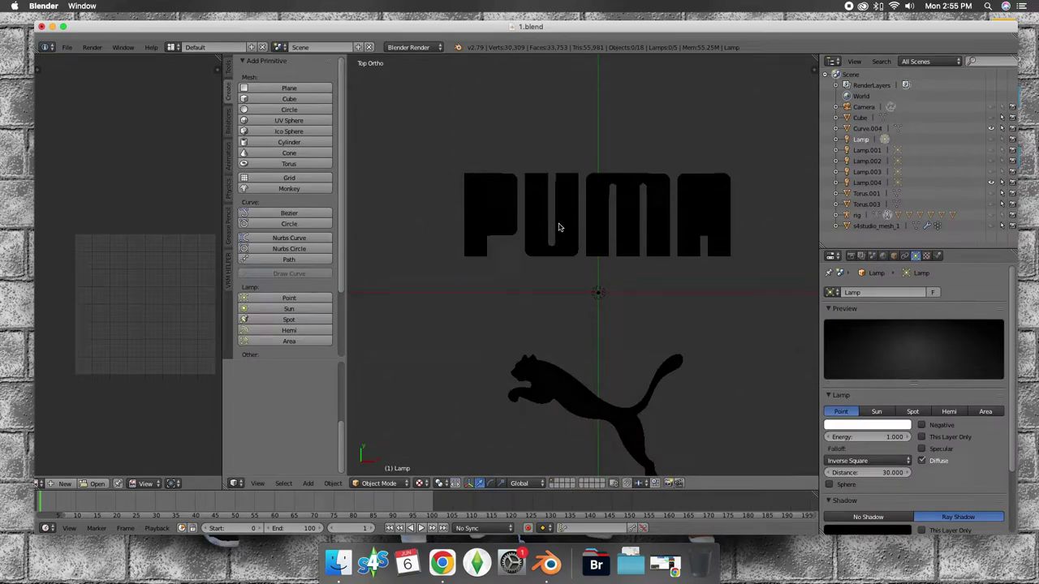
Step: Enter Edit Mode on the logo and switch to face selection
{"action": "left_click", "coordinate": [867, 130]}
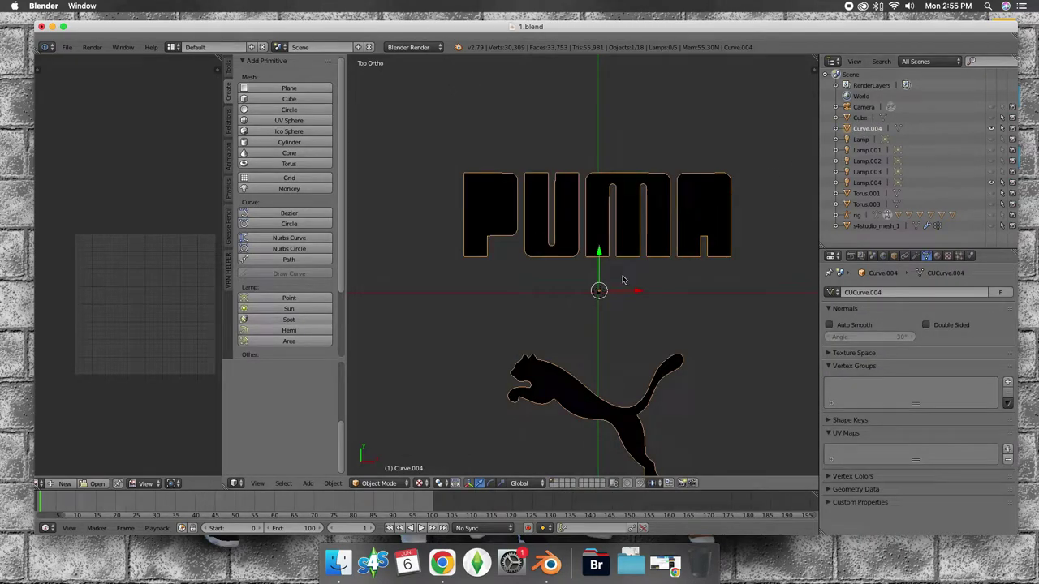
{"action": "left_click", "coordinate": [379, 483]}
{"action": "left_click", "coordinate": [380, 459]}
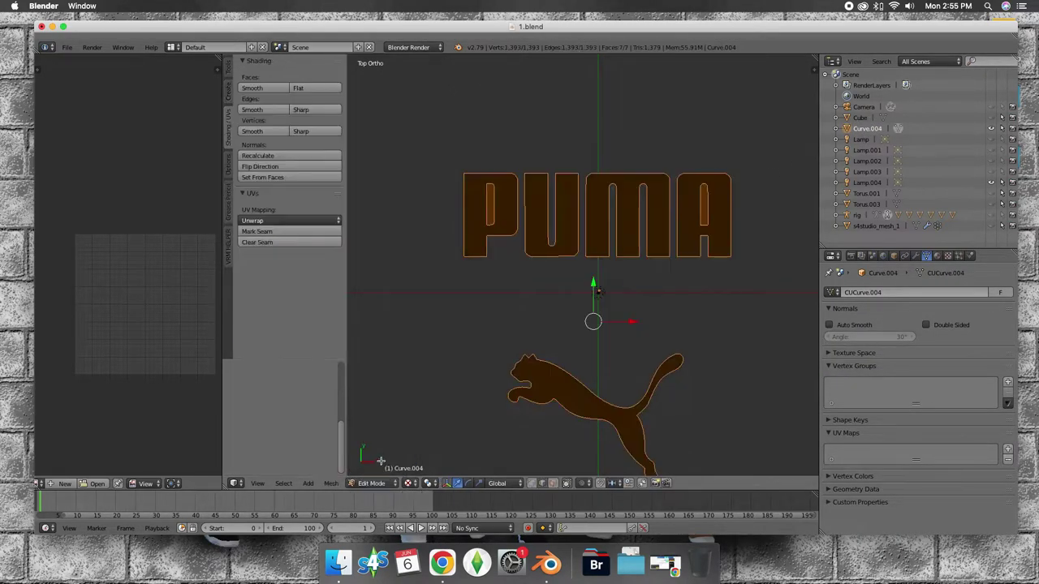
{"action": "right_click", "coordinate": [486, 193]}
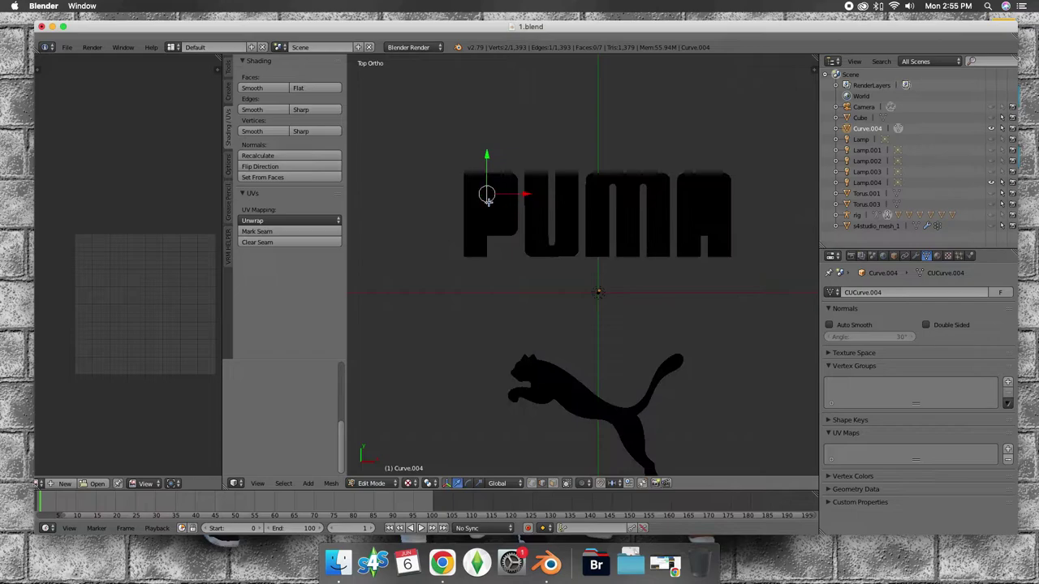
{"action": "left_click", "coordinate": [551, 484]}
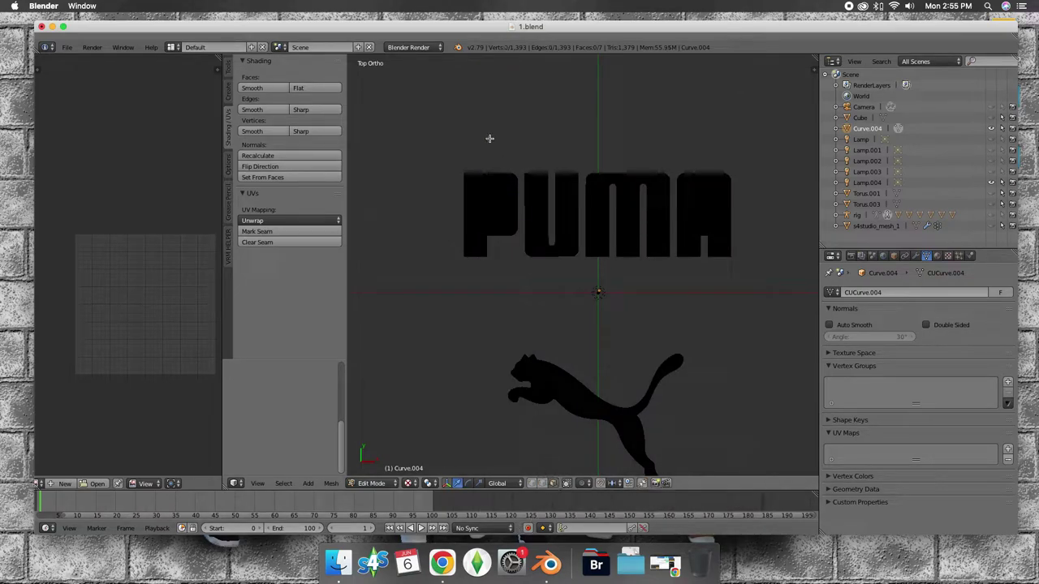
Step: Separate the filled holes inside P and A into new object Curve.000, then reselect Curve.004
{"action": "right_click", "coordinate": [490, 203]}
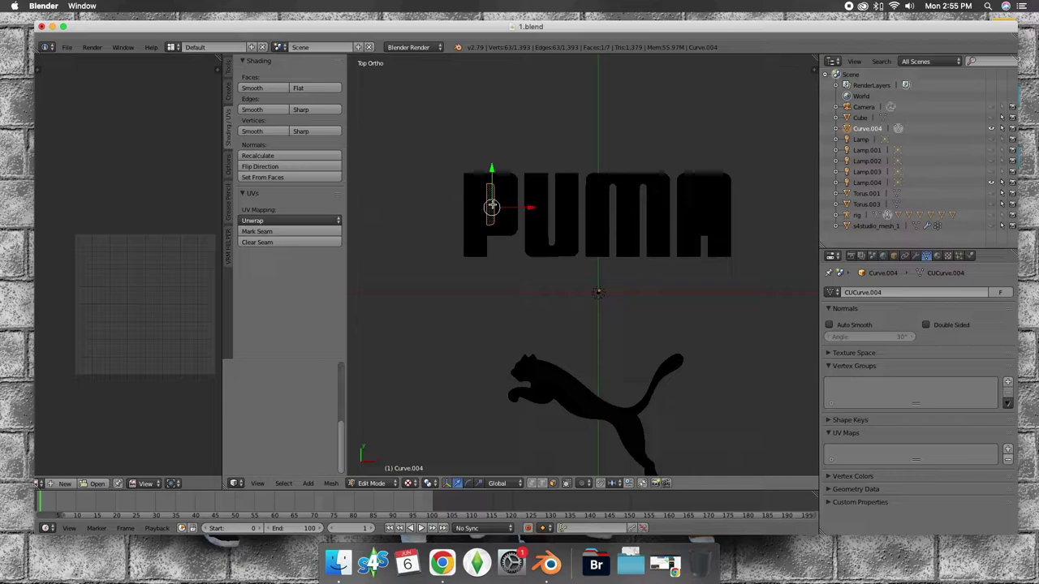
{"action": "right_click", "coordinate": [706, 204], "text": "shift"}
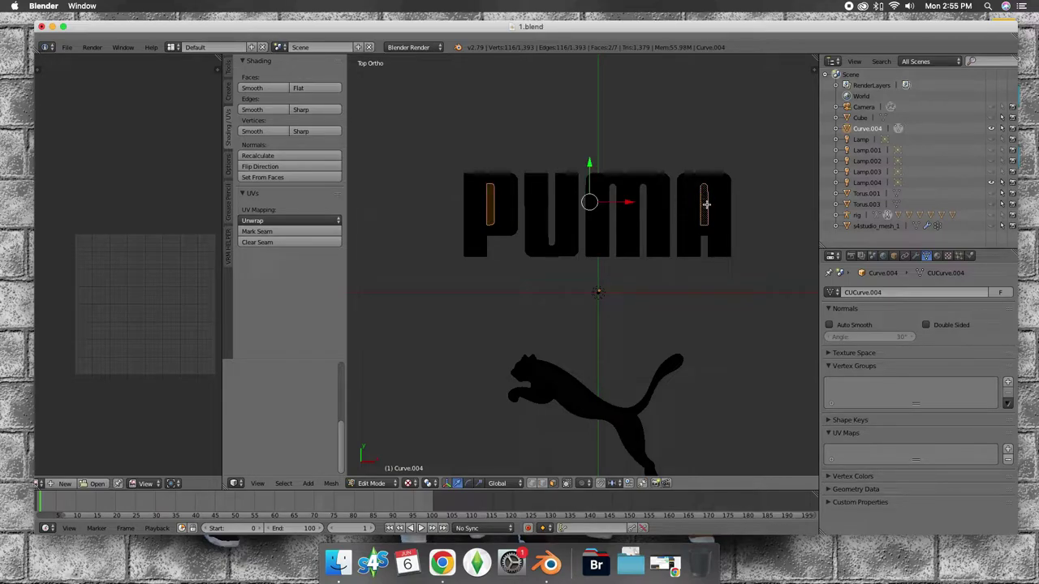
{"action": "key", "text": "p"}
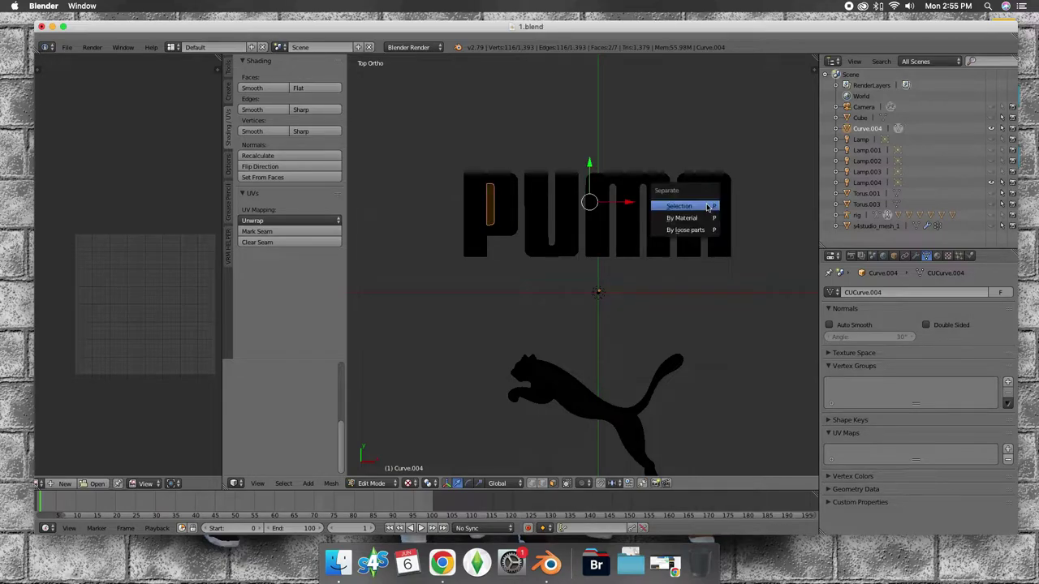
{"action": "left_click", "coordinate": [706, 204]}
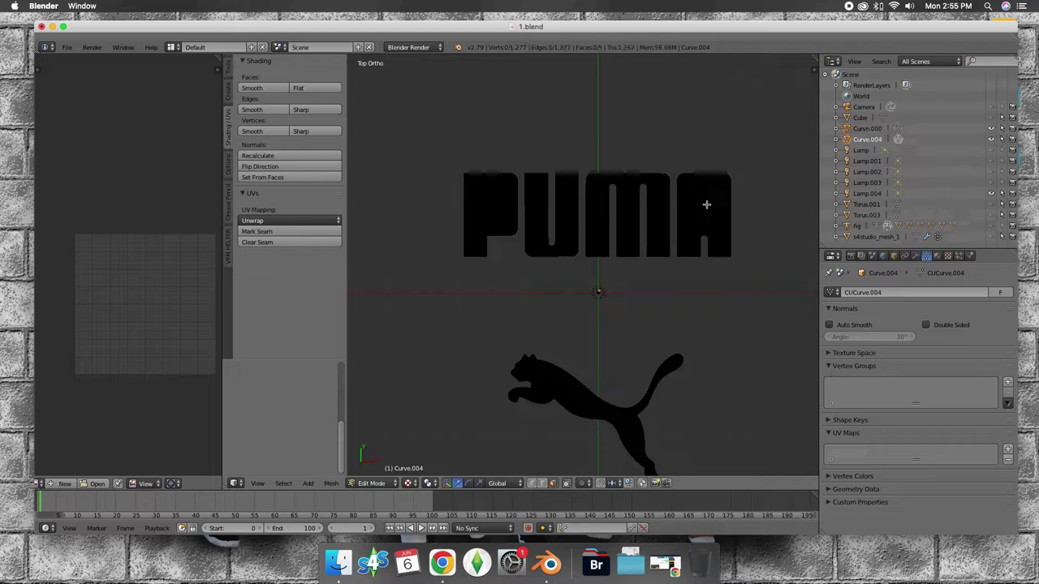
{"action": "left_click", "coordinate": [867, 129]}
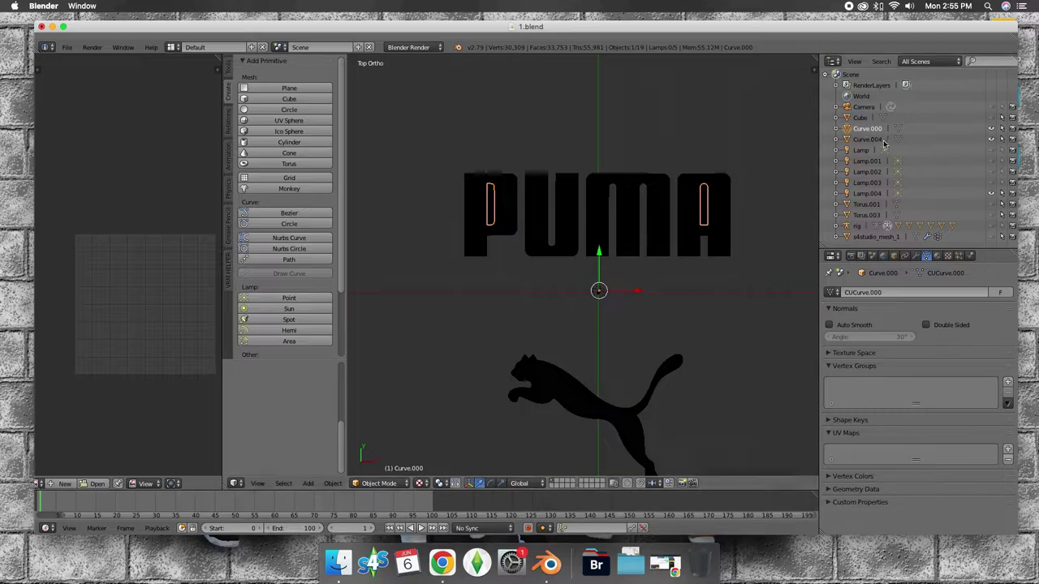
{"action": "left_click", "coordinate": [870, 139], "text": "ctrl"}
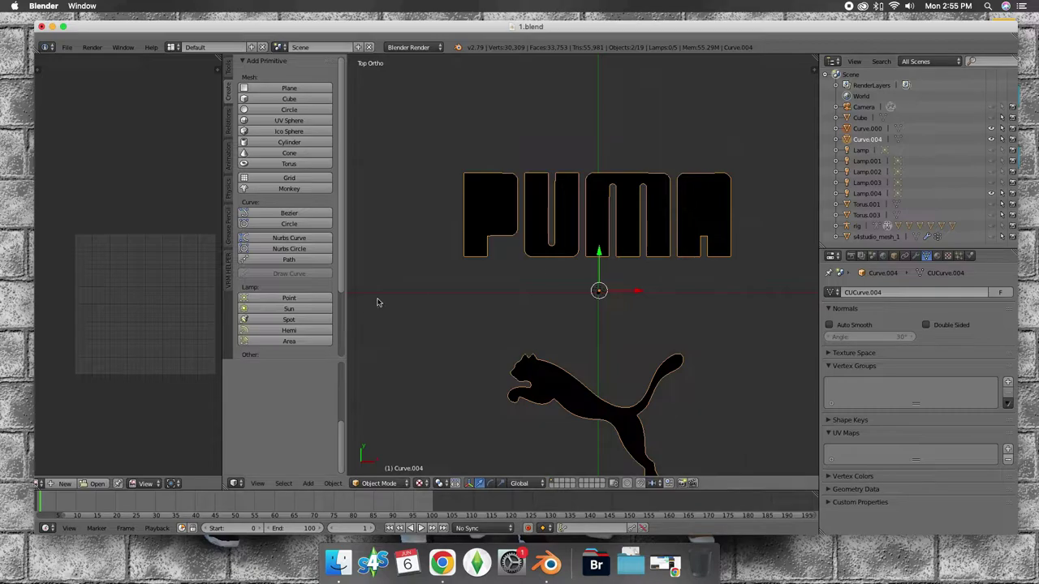
{"action": "left_click", "coordinate": [379, 483]}
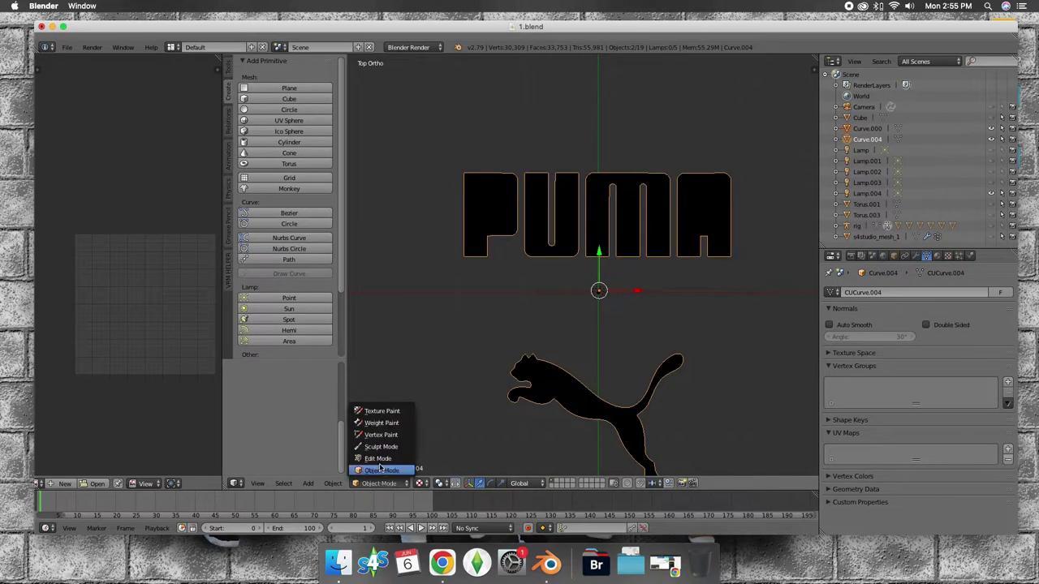
Step: In Edit Mode, knife-project the Curve.000 counter outlines into the whole PUMA logo mesh
{"action": "left_click", "coordinate": [378, 458]}
{"action": "key", "text": "a"}
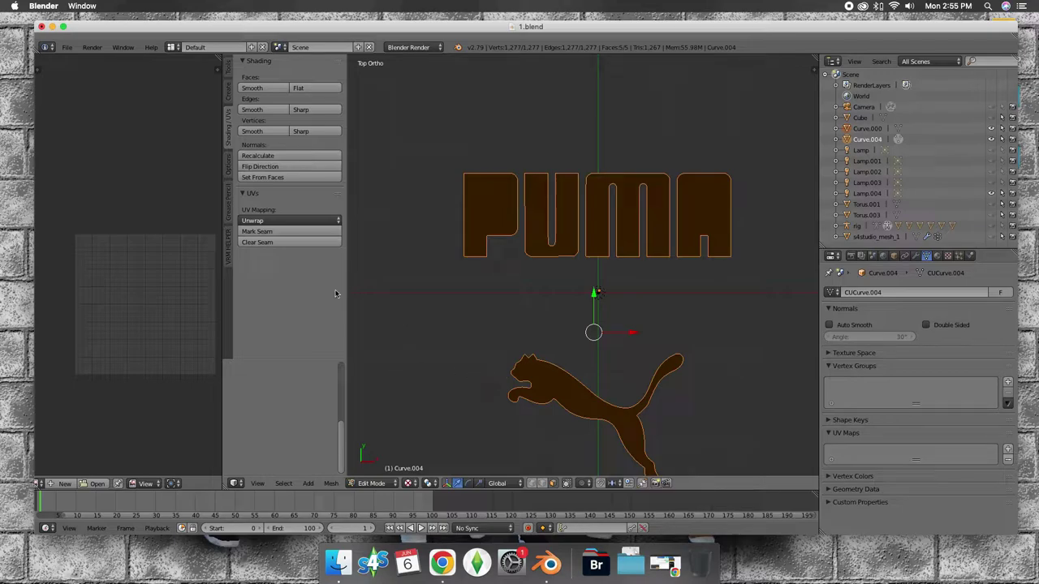
{"action": "left_click", "coordinate": [228, 262]}
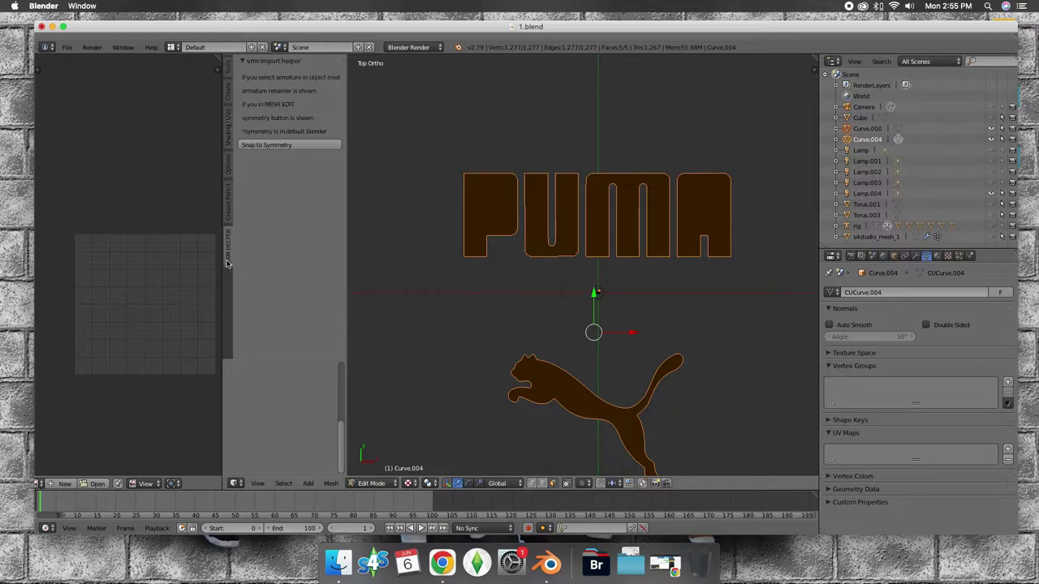
{"action": "left_click", "coordinate": [227, 215]}
{"action": "left_click", "coordinate": [228, 166]}
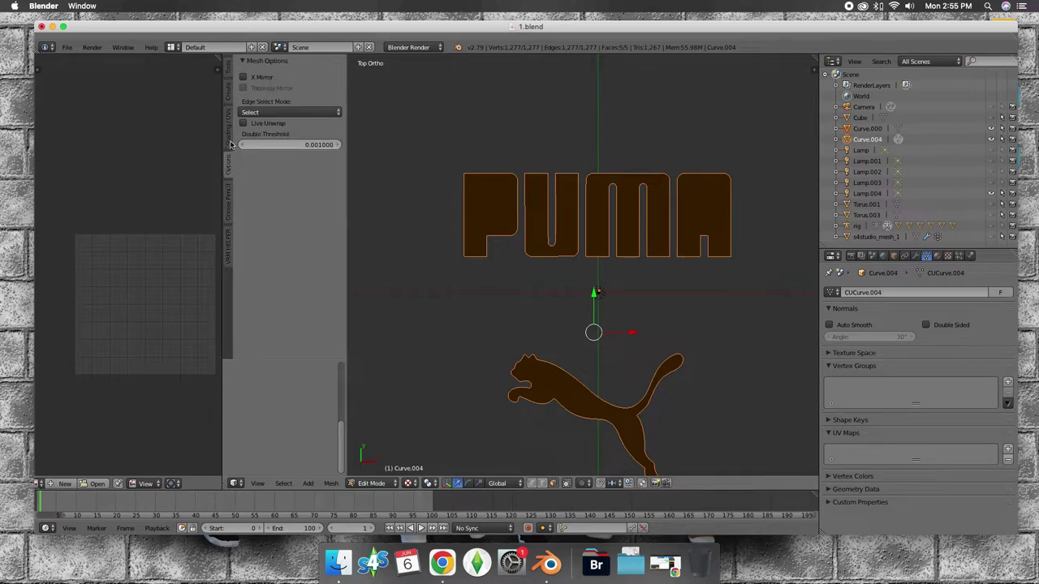
{"action": "left_click", "coordinate": [229, 144]}
{"action": "left_click", "coordinate": [226, 97]}
{"action": "left_click", "coordinate": [228, 72]}
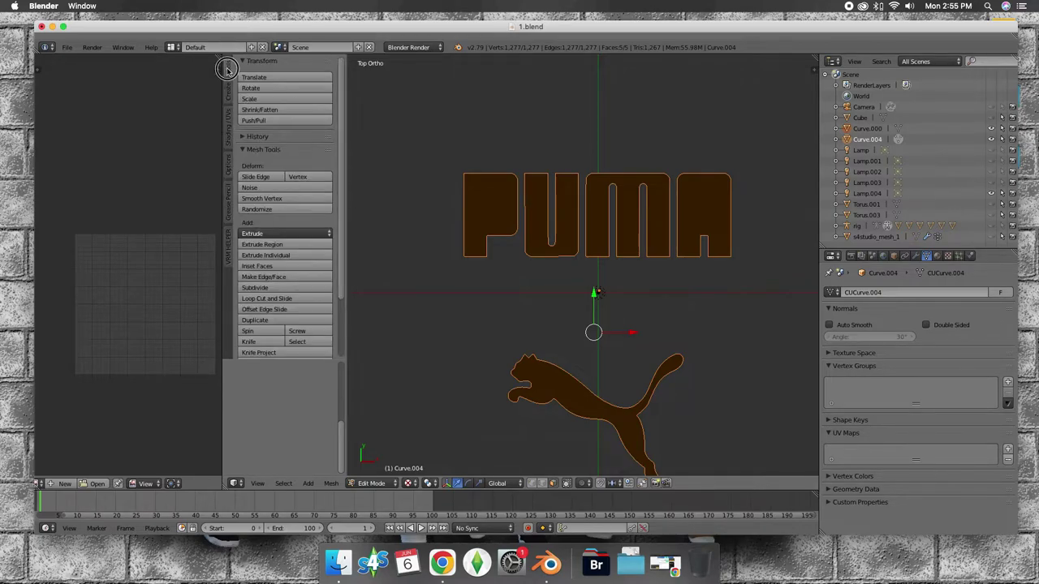
{"action": "scroll", "coordinate": [339, 297], "scroll_direction": "down", "scroll_amount": 2}
{"action": "scroll", "coordinate": [339, 327], "scroll_direction": "down", "scroll_amount": 2}
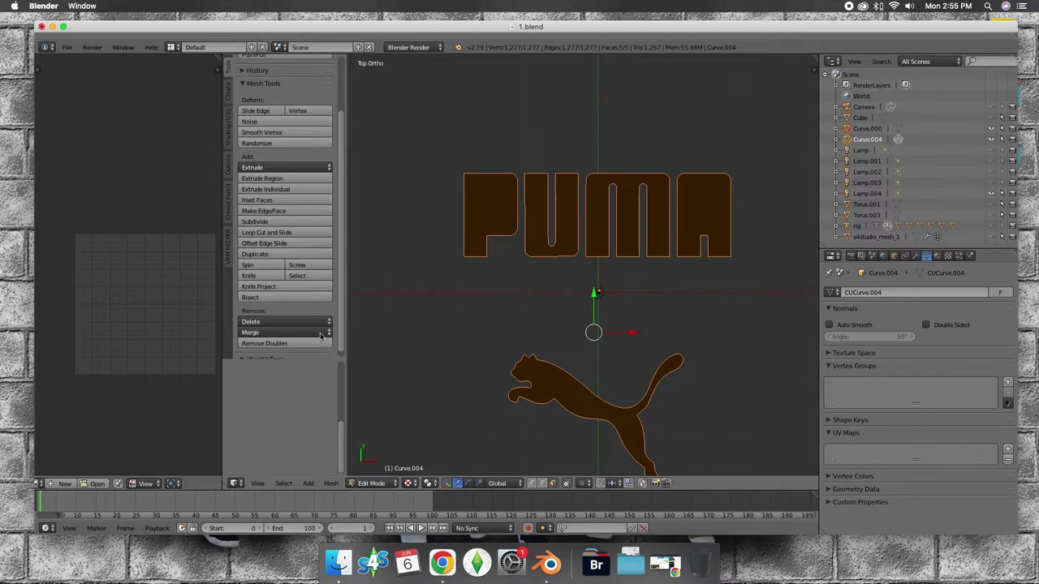
{"action": "left_click", "coordinate": [274, 288]}
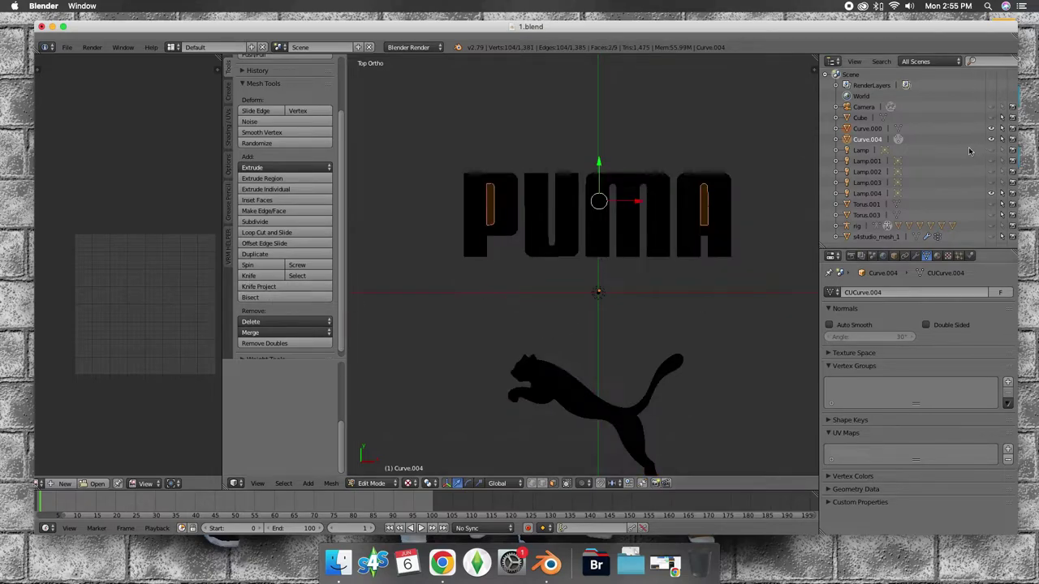
Step: Delete Curve.000 and remove the cut-out counter faces inside the P and A of Curve.004
{"action": "left_click", "coordinate": [866, 129]}
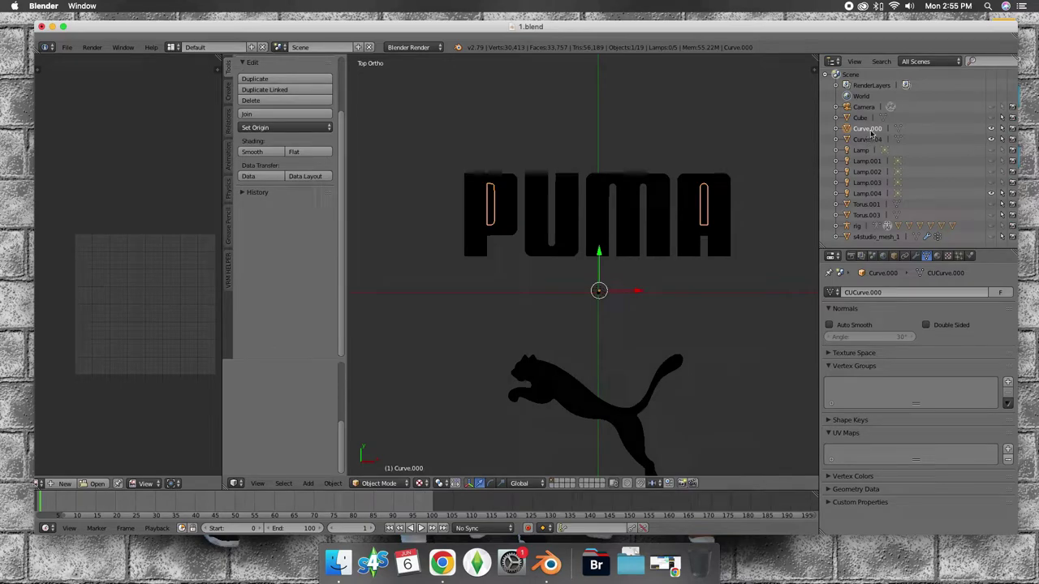
{"action": "right_click", "coordinate": [870, 135]}
{"action": "left_click", "coordinate": [869, 128]}
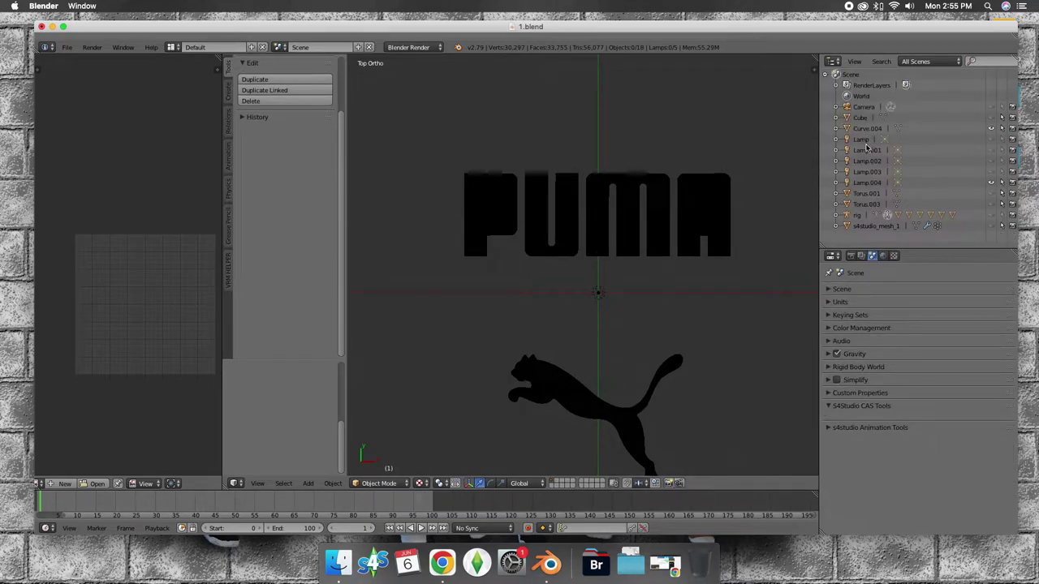
{"action": "left_click", "coordinate": [866, 128]}
{"action": "left_click", "coordinate": [355, 485]}
{"action": "left_click", "coordinate": [371, 458]}
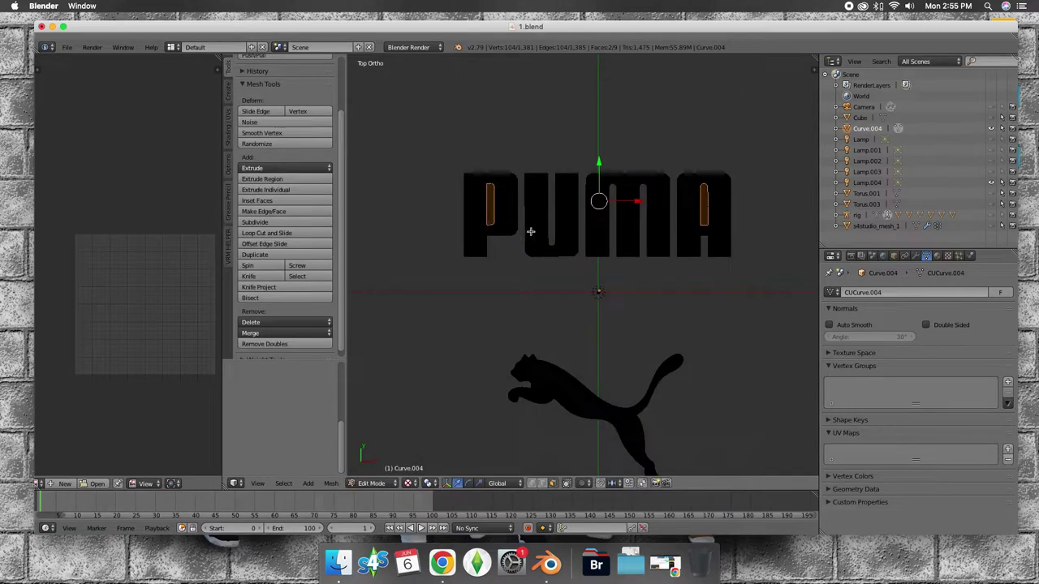
{"action": "key", "text": "x"}
{"action": "left_click", "coordinate": [572, 357]}
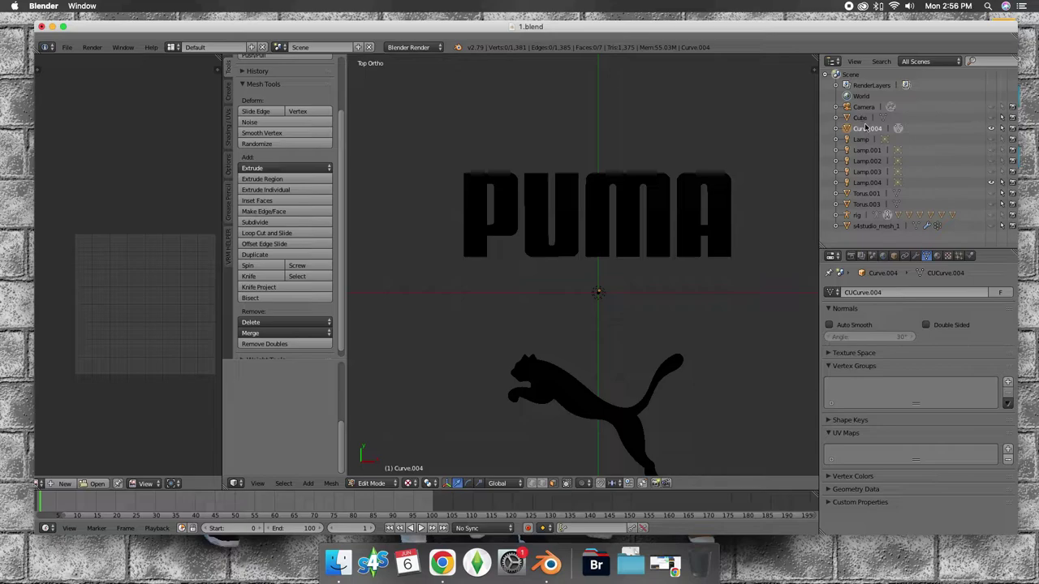
Step: Back in Object Mode, scale the PUMA logo down and move it up along Y
{"action": "left_click", "coordinate": [867, 128]}
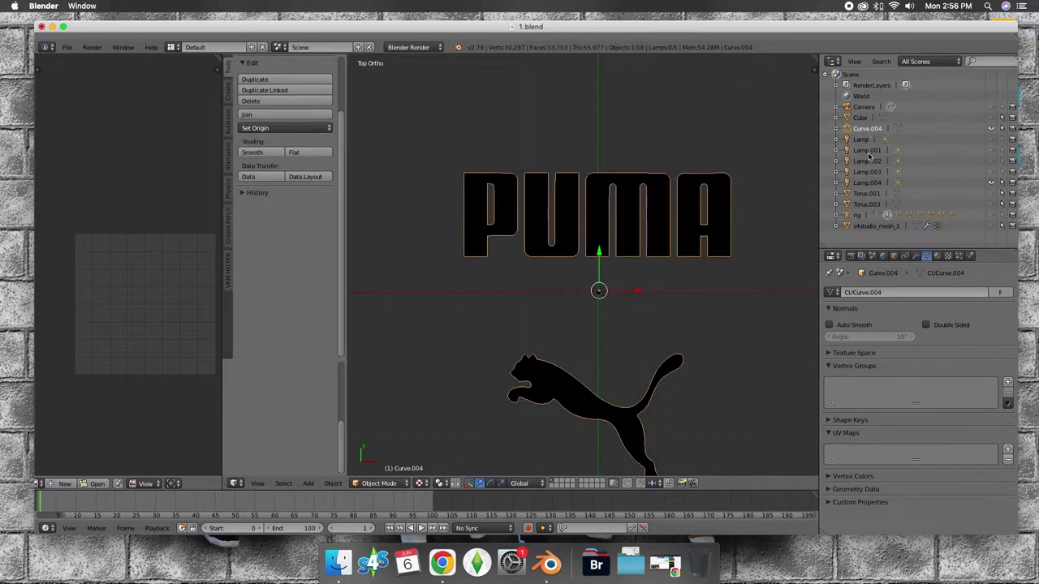
{"action": "key", "text": "s"}
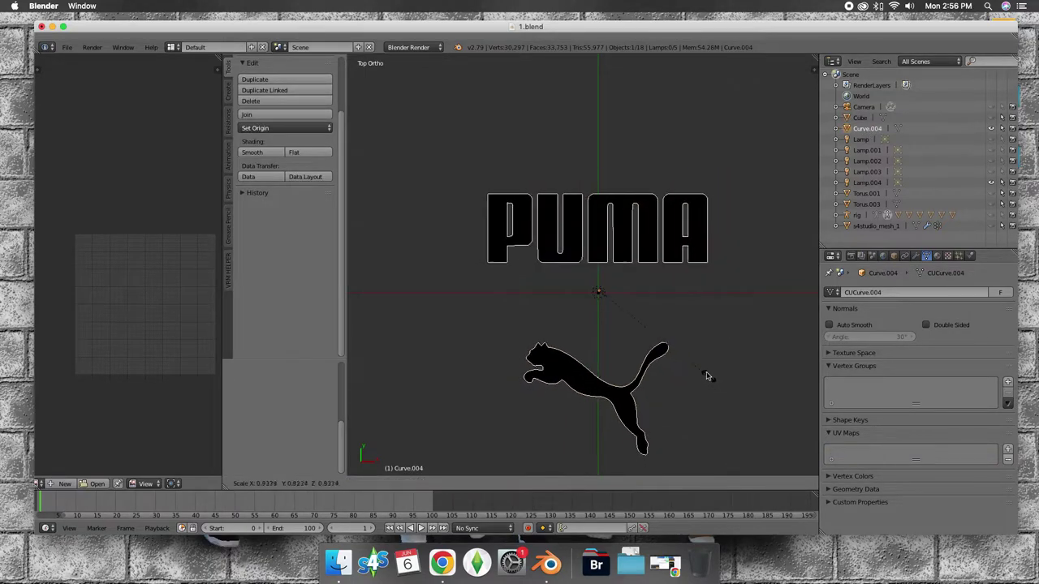
{"action": "left_click", "coordinate": [639, 293]}
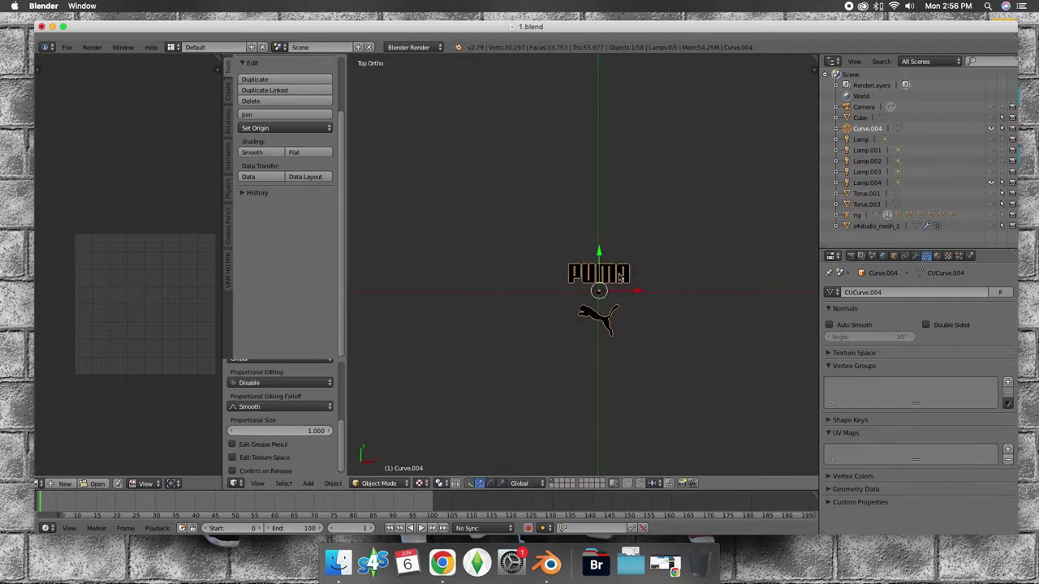
{"action": "left_click_drag", "start_coordinate": [600, 254], "coordinate": [601, 205]}
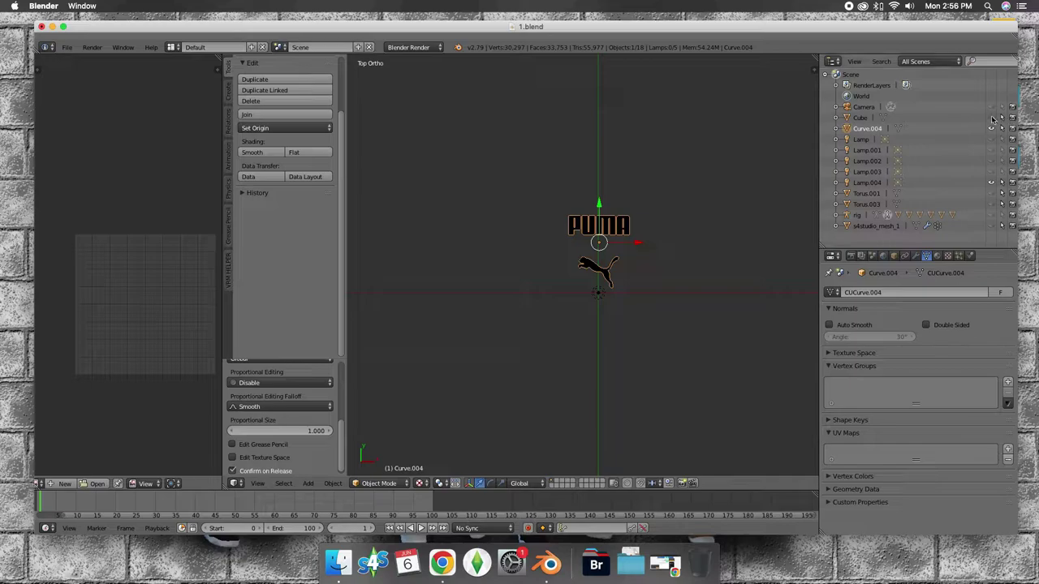
Step: Unhide the orange basketball and slide the logo right toward it
{"action": "left_click", "coordinate": [990, 117]}
{"action": "scroll", "coordinate": [712, 243], "scroll_direction": "down", "scroll_amount": 1}
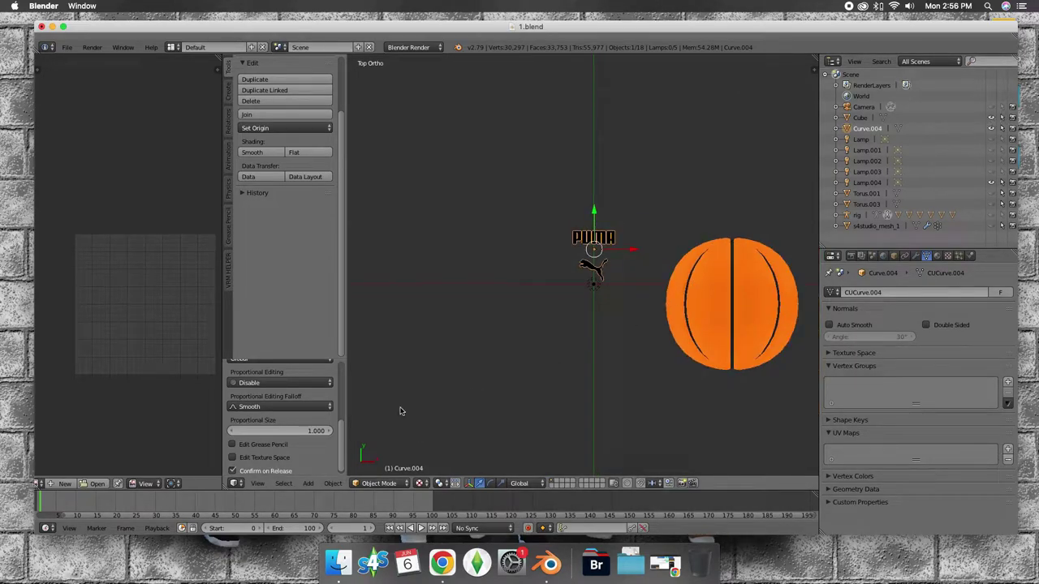
{"action": "left_click_drag", "start_coordinate": [634, 250], "coordinate": [682, 251]}
{"action": "scroll", "coordinate": [668, 305], "scroll_direction": "up", "scroll_amount": 1}
{"action": "scroll", "coordinate": [668, 305], "scroll_direction": "up", "scroll_amount": 1}
{"action": "scroll", "coordinate": [668, 305], "scroll_direction": "down", "scroll_amount": 2}
{"action": "middle_click_drag", "start_coordinate": [663, 300], "coordinate": [665, 289]}
{"action": "scroll", "coordinate": [666, 289], "scroll_direction": "down", "scroll_amount": 3}
Step: Position the logo beside the ball's lower edge with Z-, Y- and X-locked moves
{"action": "key", "text": "g"}
{"action": "key", "text": "z"}
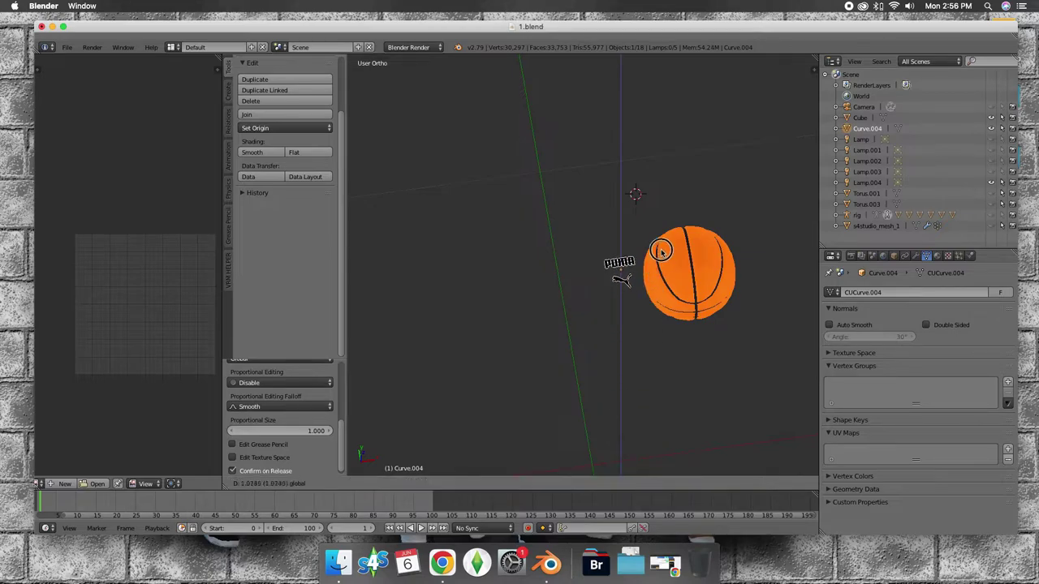
{"action": "left_click", "coordinate": [632, 258]}
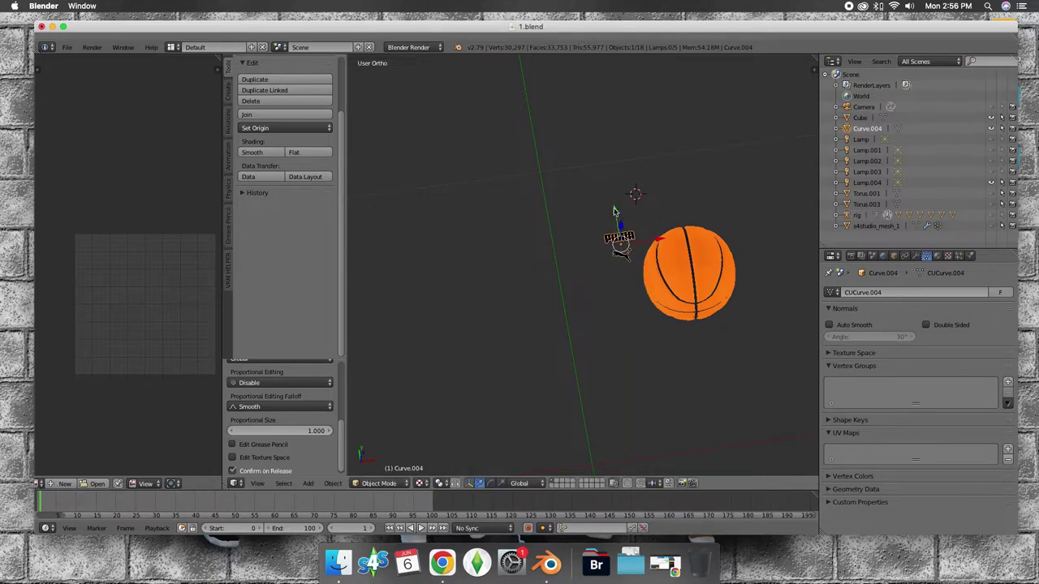
{"action": "key", "text": "g"}
{"action": "key", "text": "y"}
{"action": "left_click", "coordinate": [628, 286]}
{"action": "key", "text": "g"}
{"action": "key", "text": "x"}
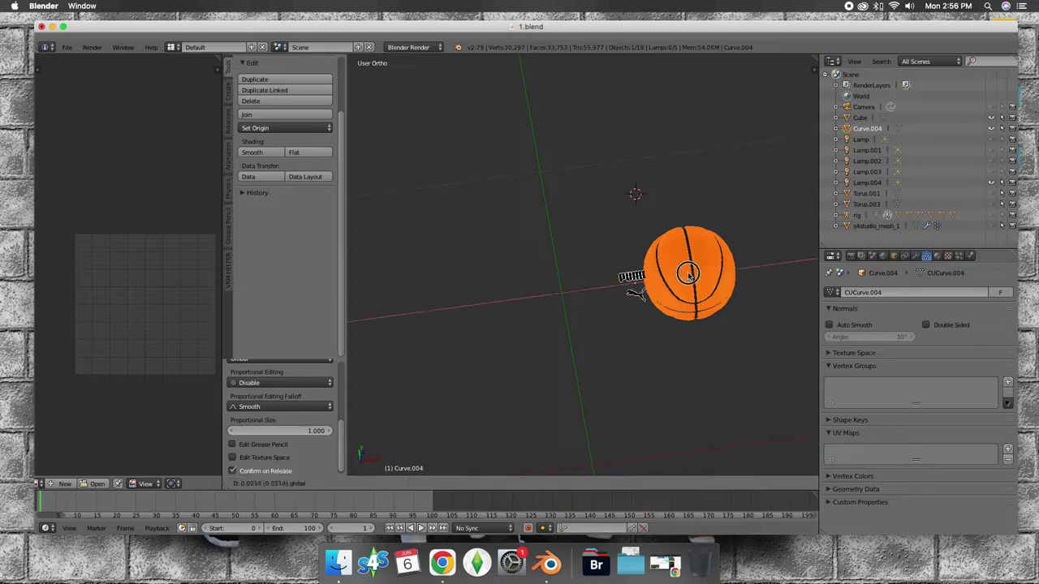
{"action": "left_click", "coordinate": [757, 274]}
{"action": "middle_click_drag", "start_coordinate": [758, 274], "coordinate": [733, 273]}
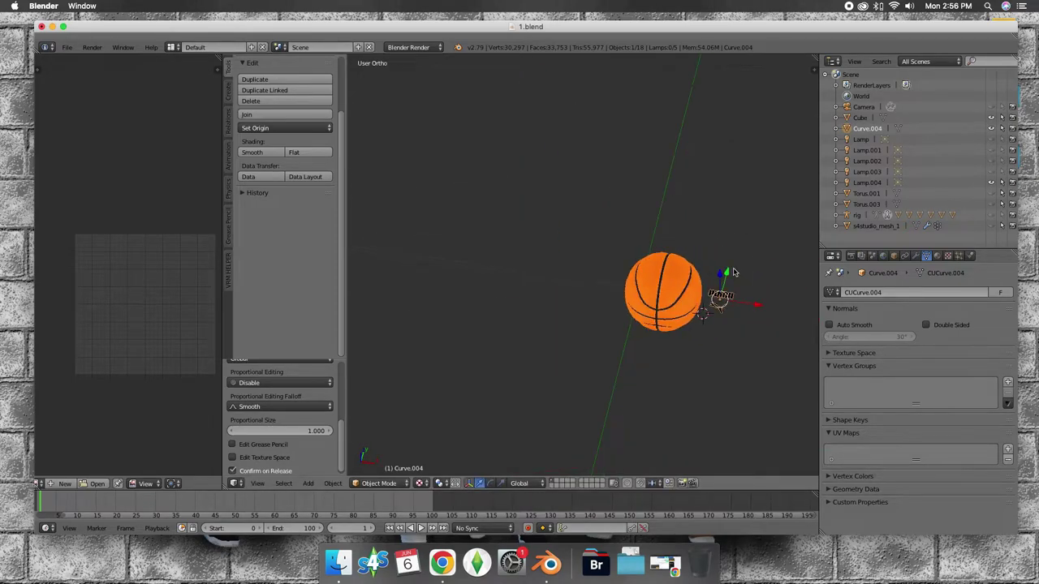
{"action": "scroll", "coordinate": [726, 276], "scroll_direction": "up", "scroll_amount": 2}
{"action": "scroll", "coordinate": [665, 243], "scroll_direction": "up", "scroll_amount": 2}
{"action": "scroll", "coordinate": [657, 243], "scroll_direction": "up", "scroll_amount": 2}
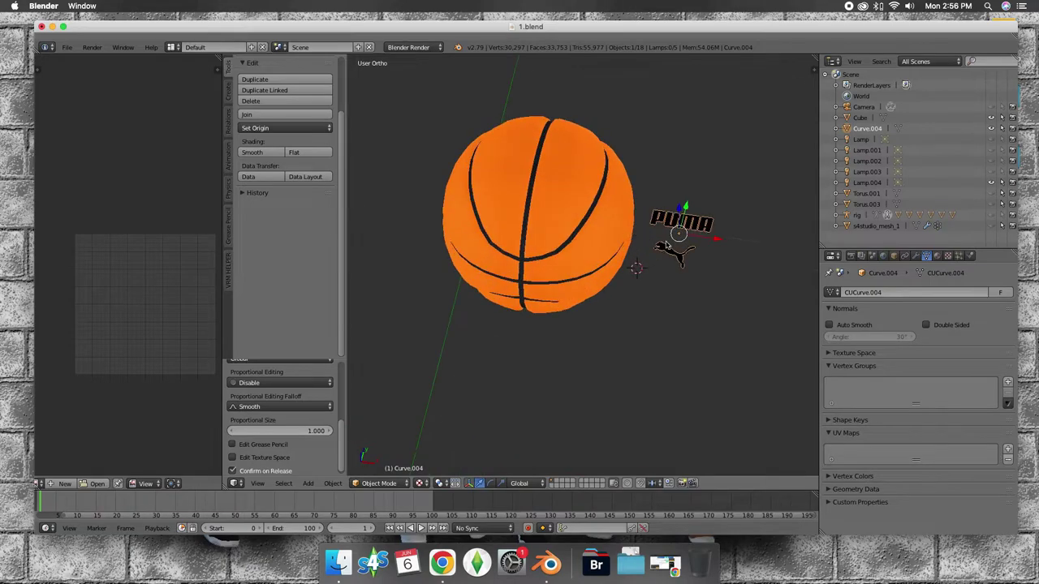
{"action": "scroll", "coordinate": [647, 244], "scroll_direction": "up", "scroll_amount": 1}
{"action": "middle_click_drag", "start_coordinate": [647, 243], "coordinate": [629, 242]}
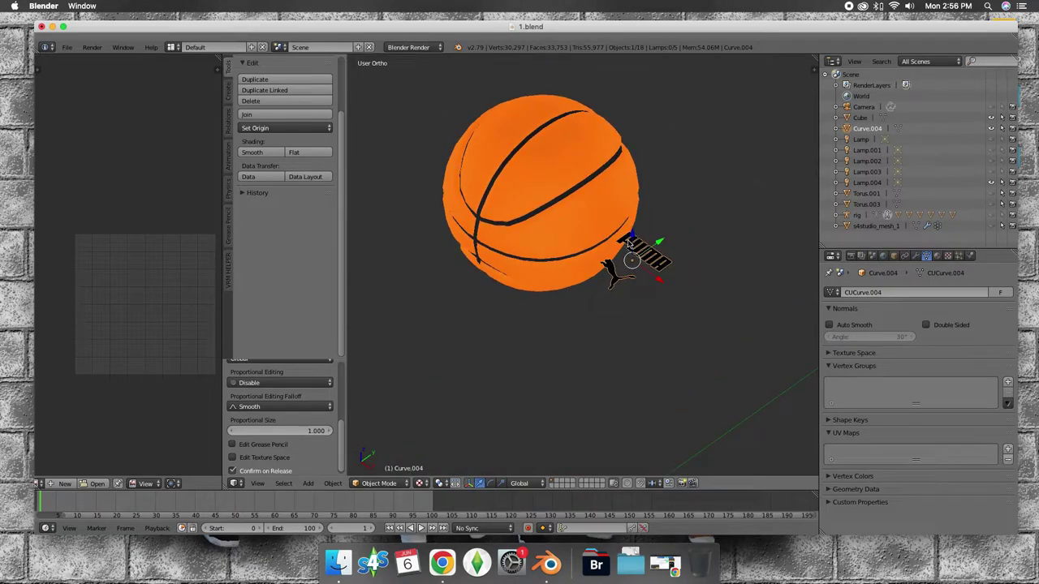
Step: Rotate the logo 90° about Y, then 90° about X, to stand it upright
{"action": "key", "text": "r"}
{"action": "key", "text": "y"}
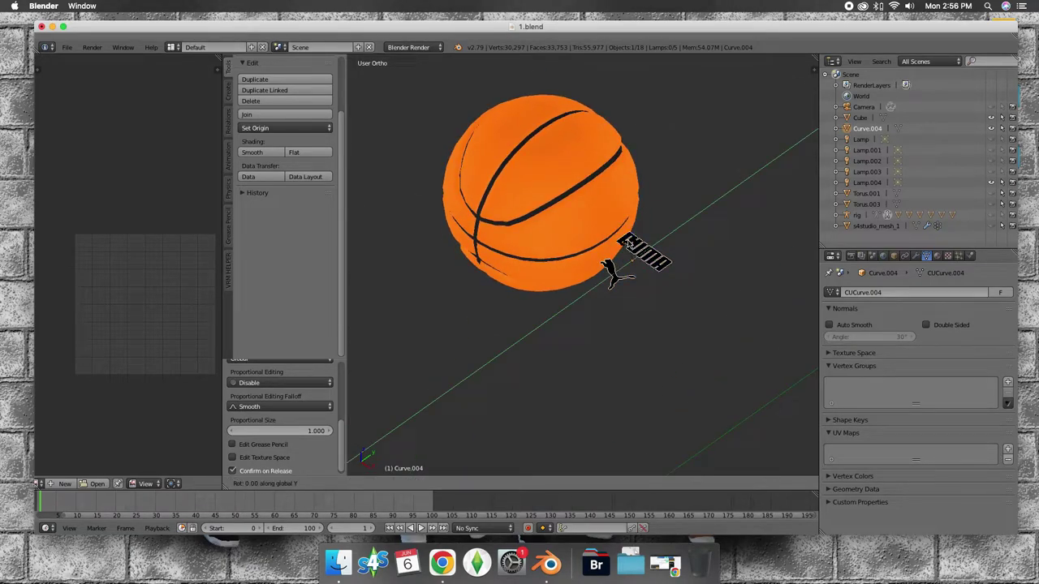
{"action": "type", "text": "90"}
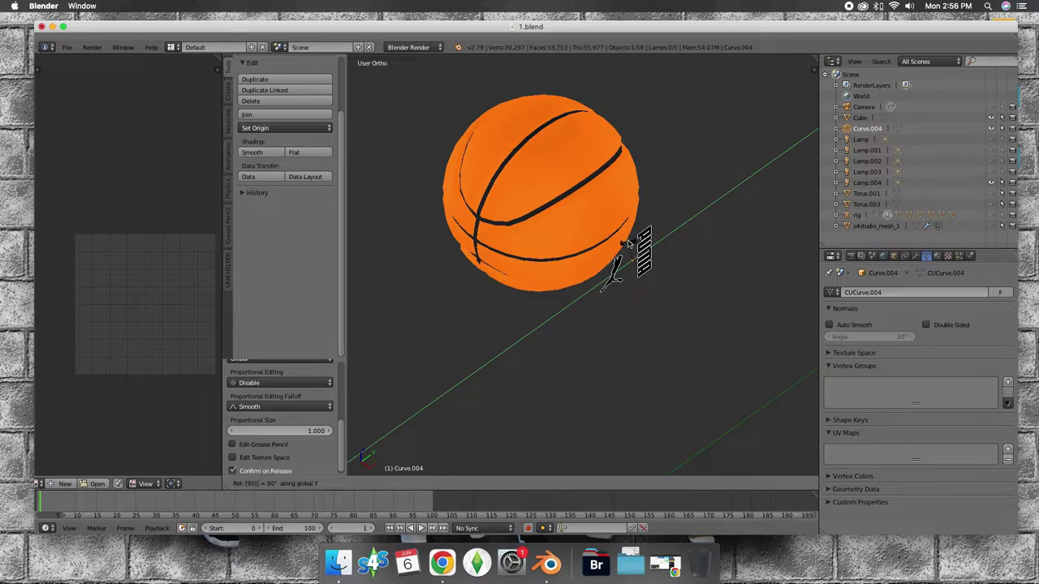
{"action": "key", "text": "Return"}
{"action": "type", "text": "rx"}
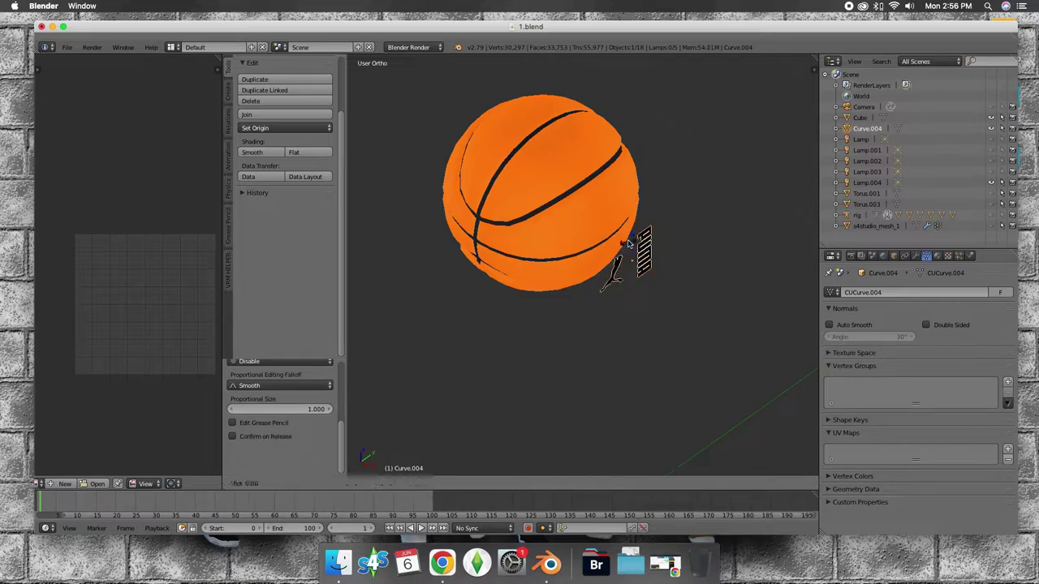
{"action": "type", "text": "90"}
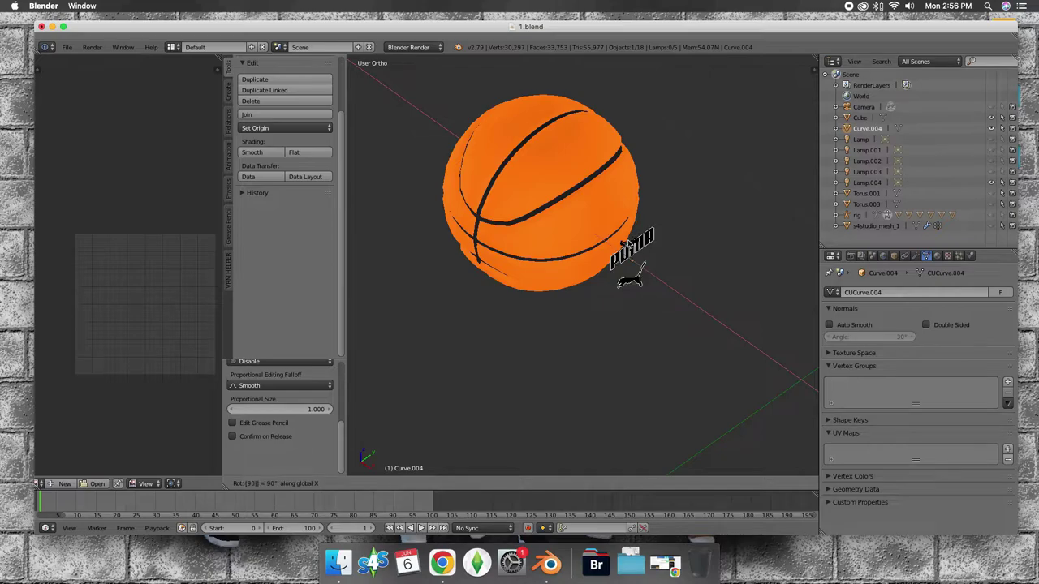
{"action": "key", "text": "Return"}
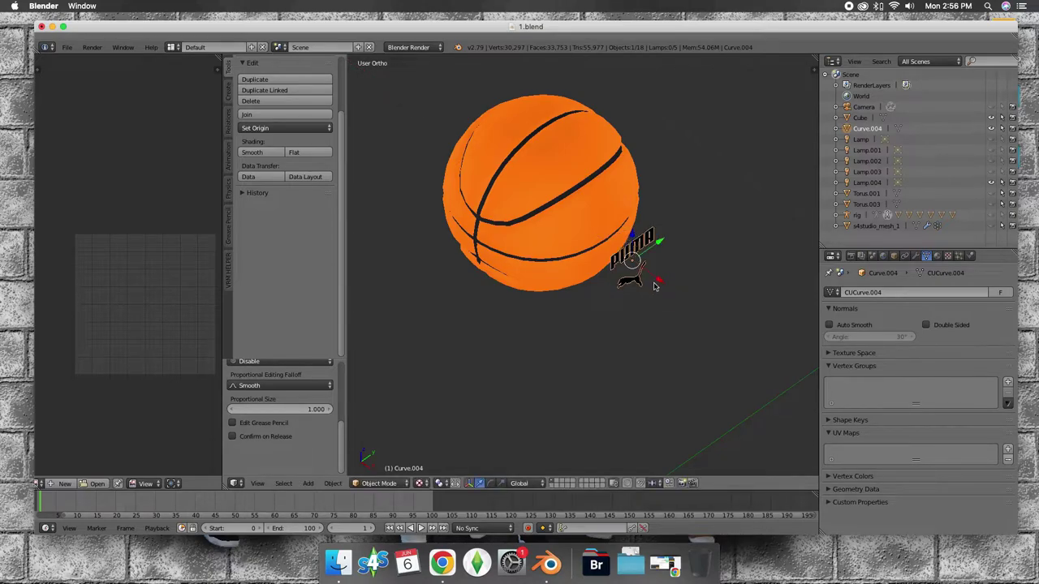
Step: Slide the upright logo onto the ball's front surface and centre it there
{"action": "left_click_drag", "start_coordinate": [661, 284], "coordinate": [643, 283]}
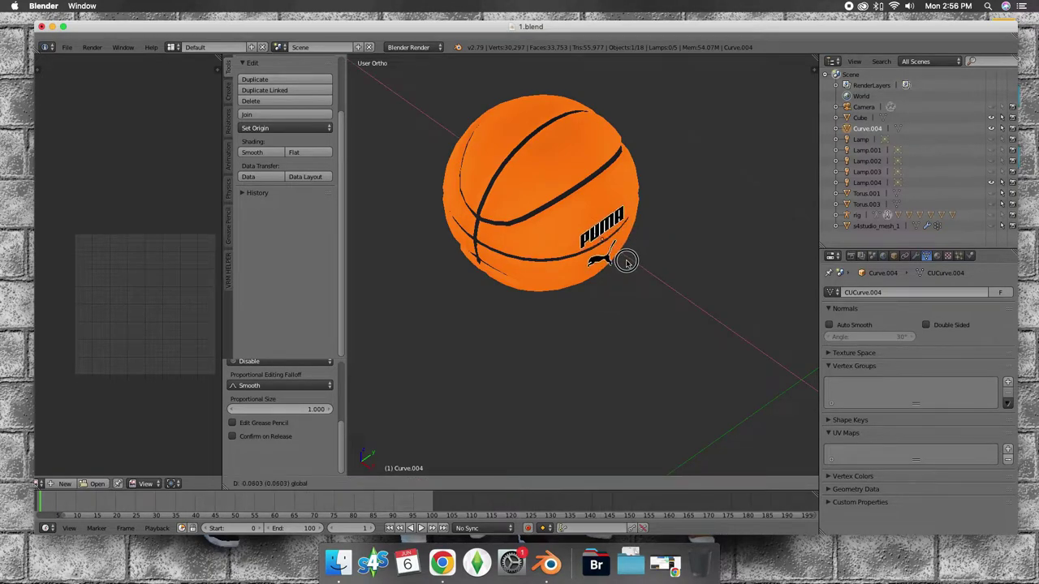
{"action": "middle_click_drag", "start_coordinate": [643, 282], "coordinate": [575, 237]}
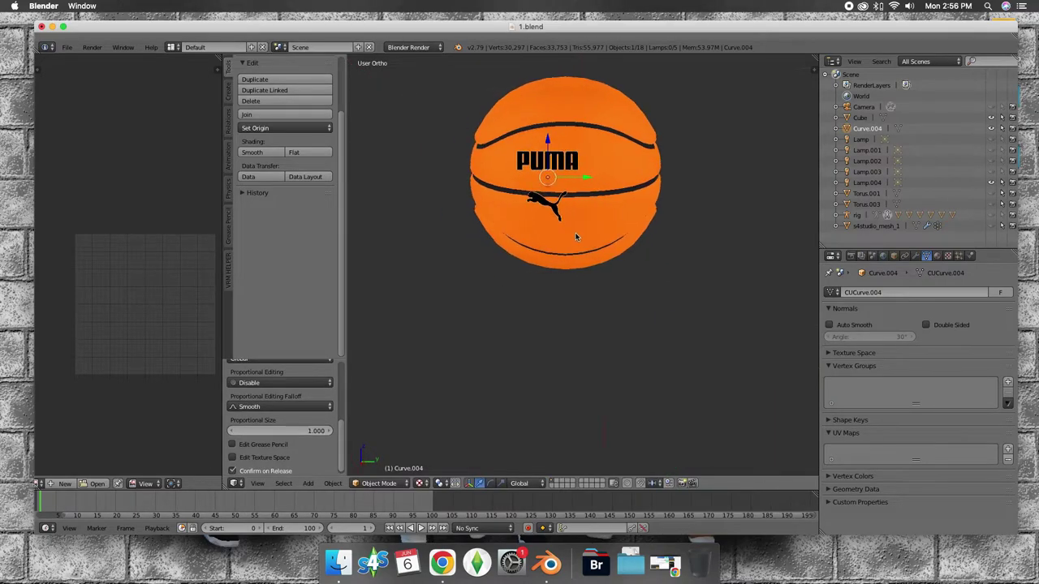
{"action": "left_click_drag", "start_coordinate": [583, 180], "coordinate": [598, 180]}
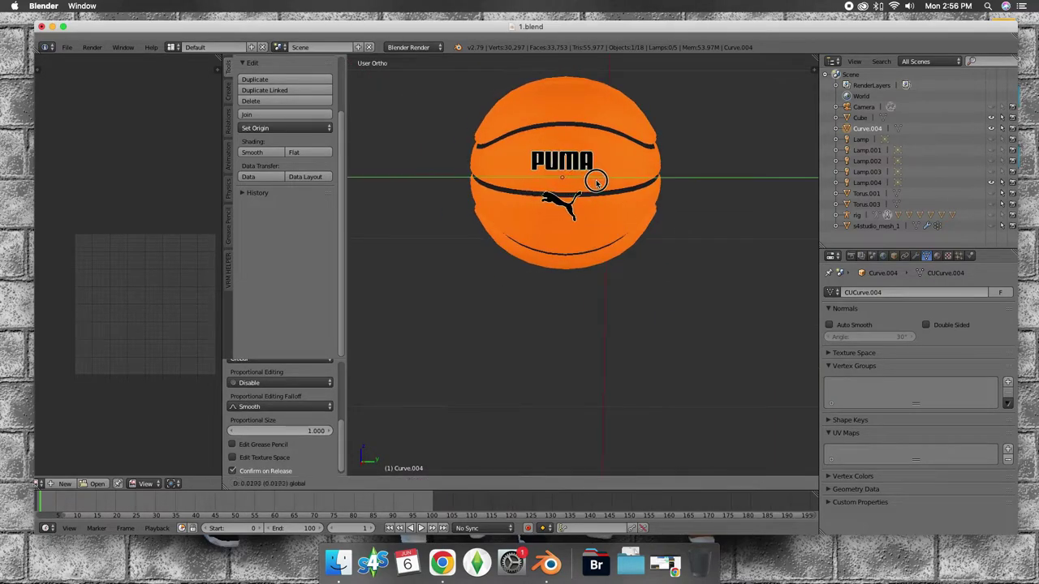
{"action": "left_click_drag", "start_coordinate": [564, 140], "coordinate": [562, 152]}
{"action": "left_click_drag", "start_coordinate": [603, 187], "coordinate": [598, 193]}
{"action": "mouse_move", "coordinate": [598, 193]}
{"action": "middle_mouse_down"}
{"action": "mouse_move", "coordinate": [716, 200]}
{"action": "mouse_move", "coordinate": [732, 235]}
{"action": "mouse_move", "coordinate": [665, 259]}
{"action": "mouse_move", "coordinate": [601, 244]}
{"action": "mouse_move", "coordinate": [519, 198]}
{"action": "mouse_move", "coordinate": [473, 195]}
{"action": "mouse_move", "coordinate": [545, 151]}
{"action": "mouse_move", "coordinate": [604, 181]}
{"action": "middle_mouse_up"}
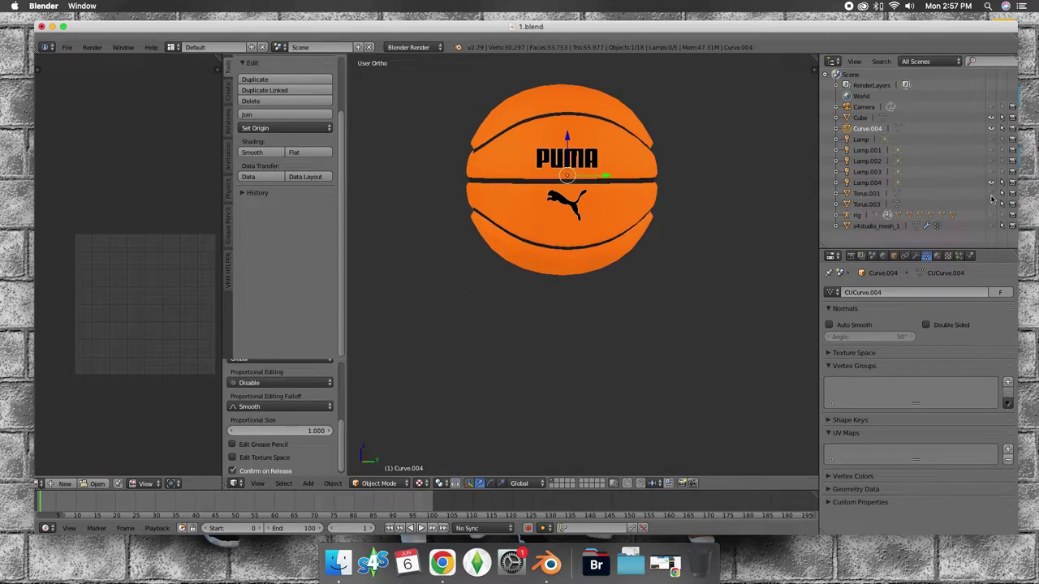
Step: Unhide the chain Torus.003 and assign it the black SVGMat.001 material
{"action": "left_click", "coordinate": [990, 203]}
{"action": "mouse_move", "coordinate": [592, 228]}
{"action": "middle_mouse_down"}
{"action": "mouse_move", "coordinate": [528, 227]}
{"action": "mouse_move", "coordinate": [609, 206]}
{"action": "middle_mouse_up"}
{"action": "left_click", "coordinate": [869, 194]}
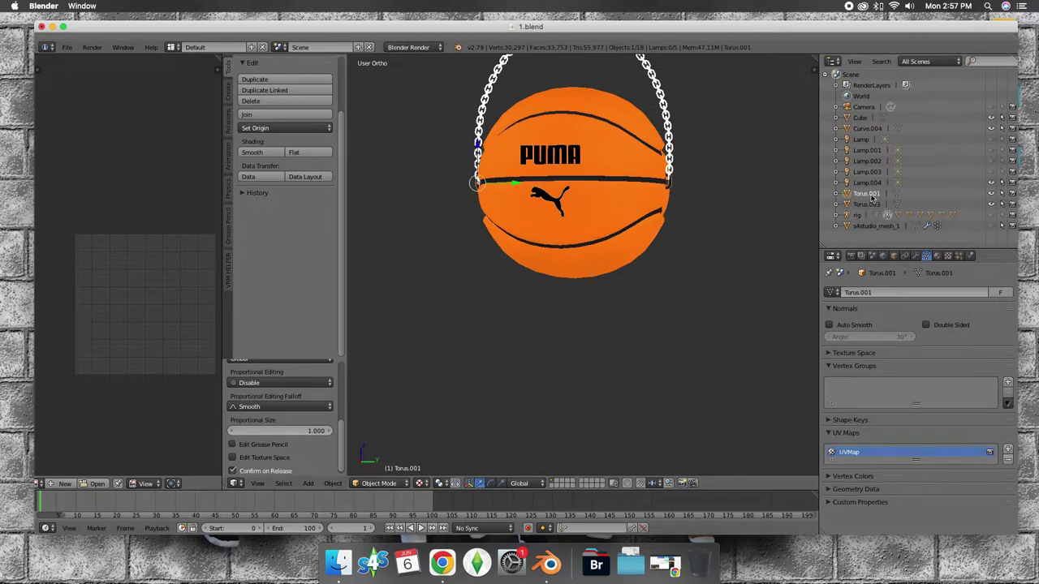
{"action": "left_click", "coordinate": [866, 204]}
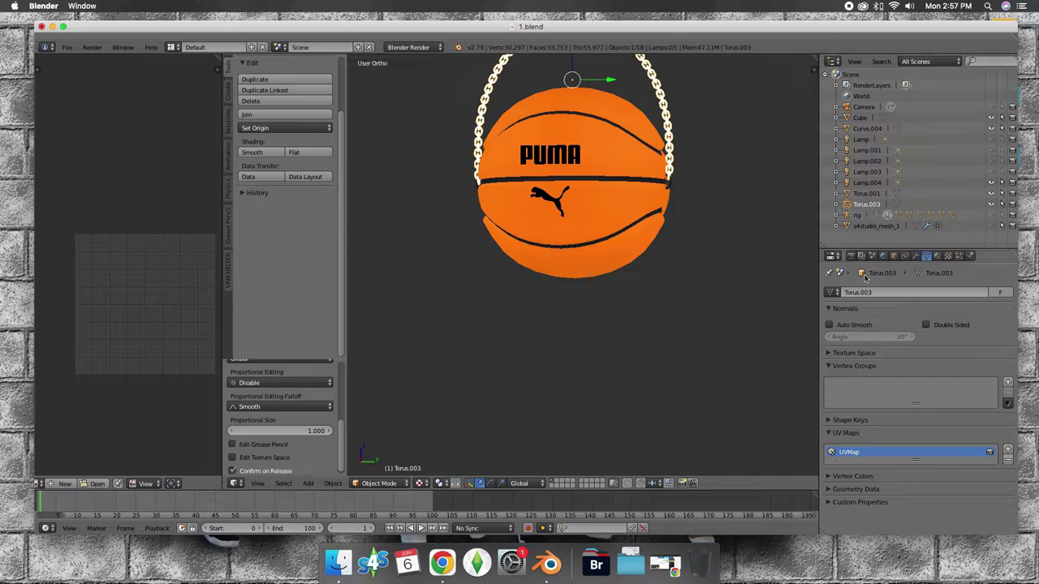
{"action": "left_click", "coordinate": [937, 255]}
{"action": "left_click", "coordinate": [830, 327]}
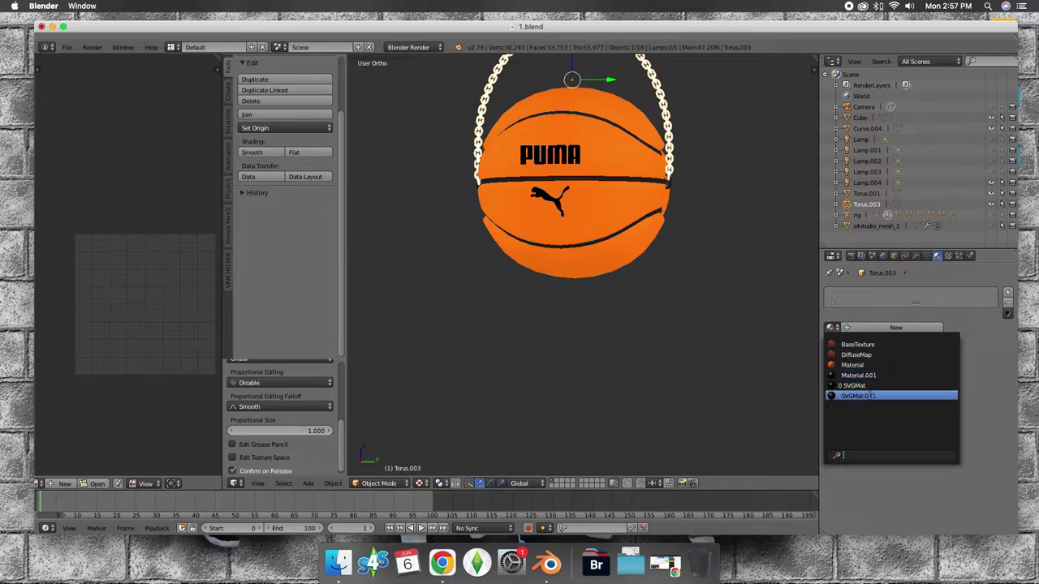
{"action": "left_click", "coordinate": [868, 395]}
{"action": "mouse_move", "coordinate": [737, 235]}
{"action": "middle_mouse_down"}
{"action": "mouse_move", "coordinate": [659, 255]}
{"action": "mouse_move", "coordinate": [730, 244]}
{"action": "middle_mouse_up"}
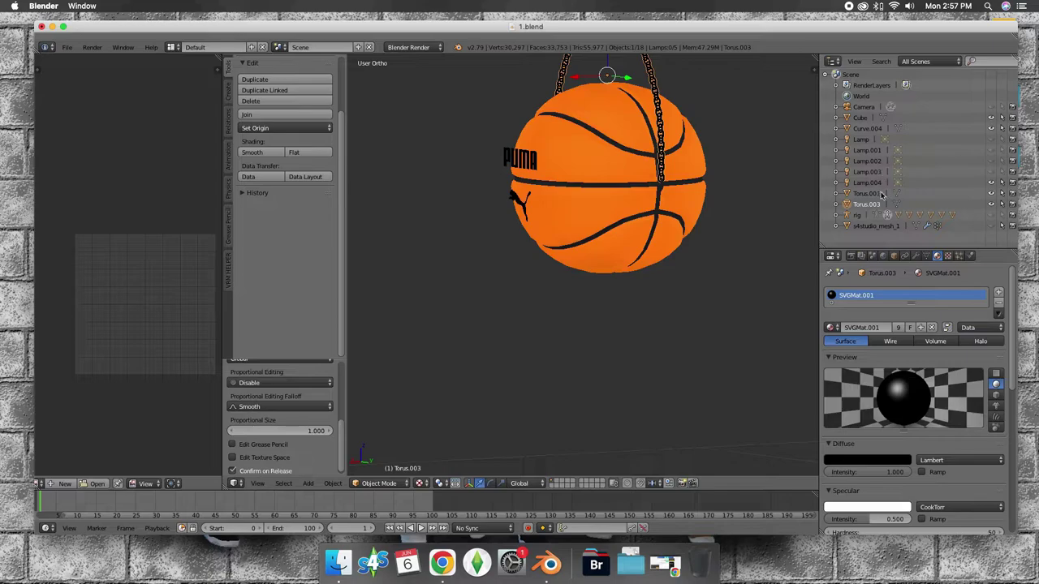
Step: Rename the logo object Curve.004 to 'Puma Logo'
{"action": "left_click", "coordinate": [868, 130]}
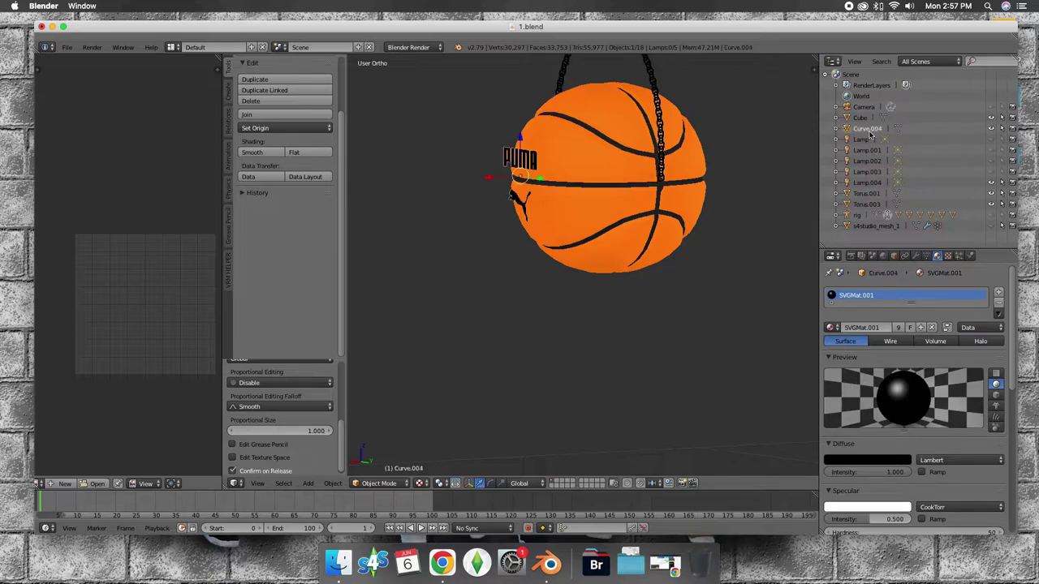
{"action": "double_click", "coordinate": [868, 130]}
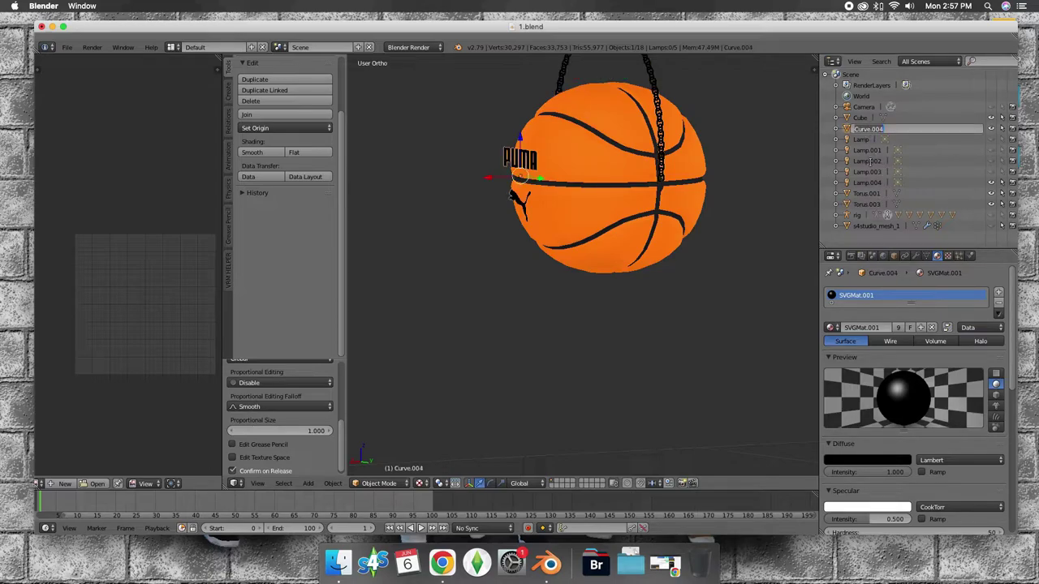
{"action": "type", "text": "Puma Logo"}
{"action": "key", "text": "Return"}
Step: Press the logo flush against the ball's front with Y- and X-locked moves
{"action": "mouse_move", "coordinate": [570, 284]}
{"action": "middle_mouse_down"}
{"action": "mouse_move", "coordinate": [654, 287]}
{"action": "mouse_move", "coordinate": [706, 317]}
{"action": "mouse_move", "coordinate": [637, 251]}
{"action": "mouse_move", "coordinate": [585, 221]}
{"action": "middle_mouse_up"}
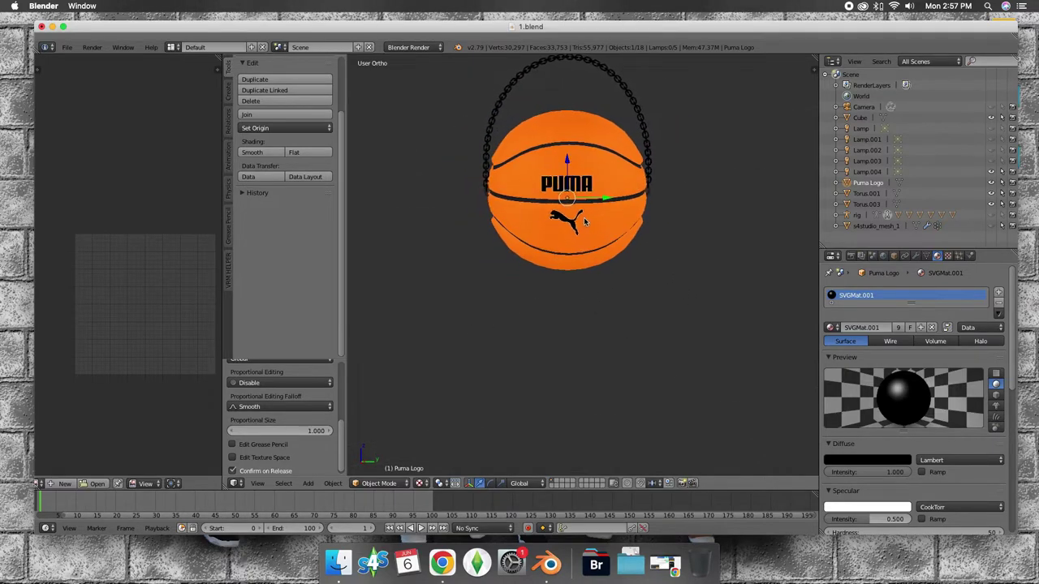
{"action": "key", "text": "g"}
{"action": "key", "text": "y"}
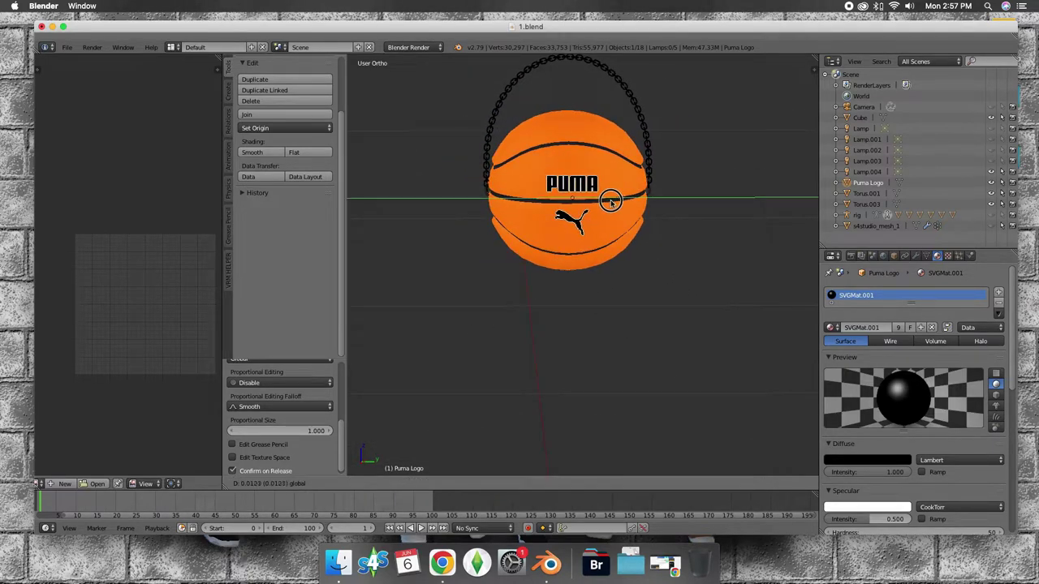
{"action": "left_click", "coordinate": [610, 201]}
{"action": "mouse_move", "coordinate": [600, 217]}
{"action": "middle_mouse_down"}
{"action": "mouse_move", "coordinate": [697, 246]}
{"action": "mouse_move", "coordinate": [728, 234]}
{"action": "mouse_move", "coordinate": [724, 220]}
{"action": "middle_mouse_up"}
{"action": "key", "text": "g"}
{"action": "key", "text": "x"}
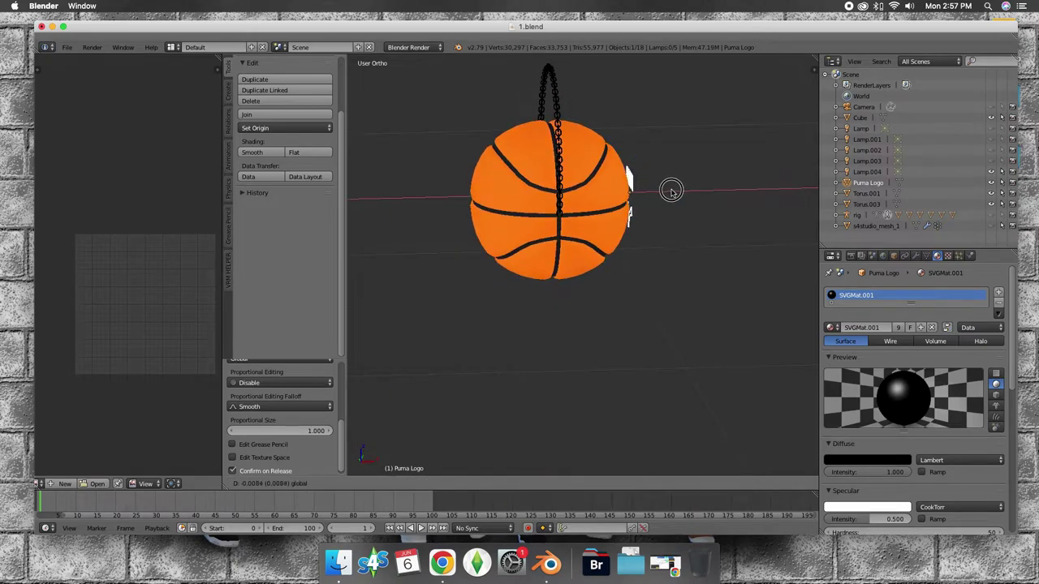
{"action": "left_click", "coordinate": [672, 193]}
{"action": "middle_click_drag", "start_coordinate": [624, 213], "coordinate": [566, 197]}
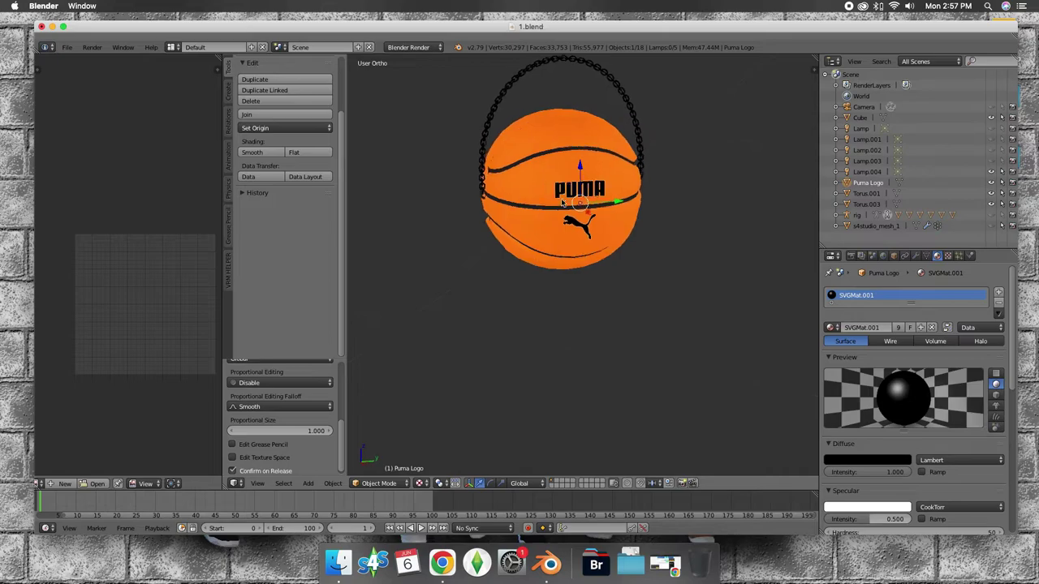
{"action": "left_click_drag", "start_coordinate": [615, 201], "coordinate": [607, 197]}
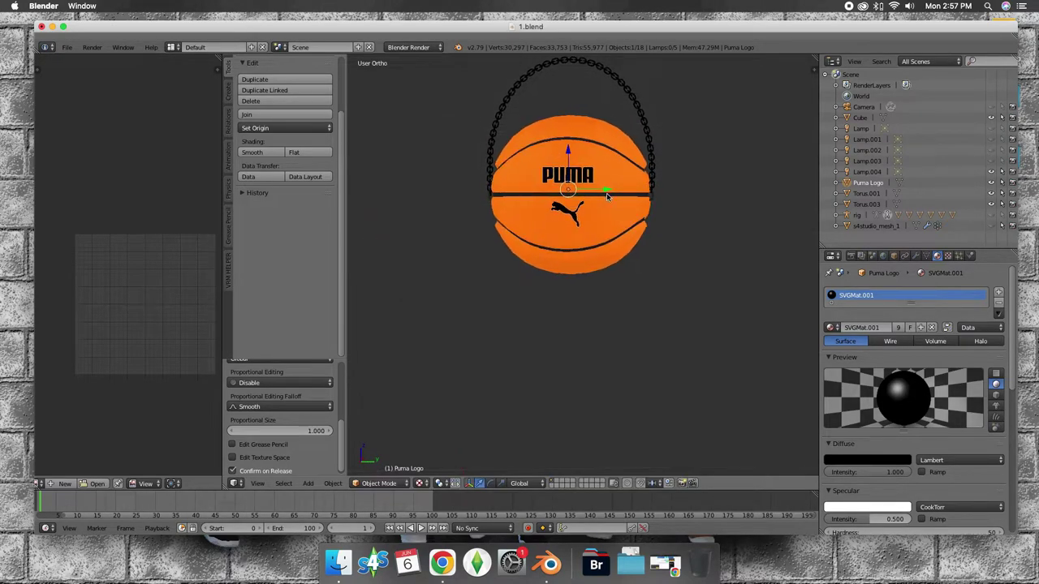
{"action": "scroll", "coordinate": [614, 203], "scroll_direction": "up", "scroll_amount": 2}
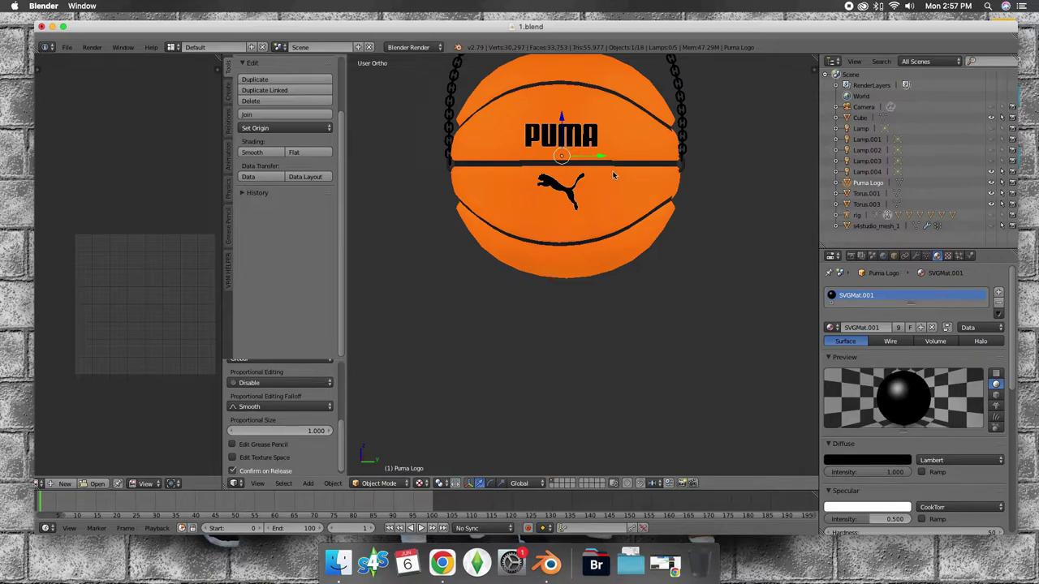
{"action": "scroll", "coordinate": [614, 175], "scroll_direction": "down", "scroll_amount": 2}
Step: Check the logo's fit from several angles, then open Puma Logo in Edit Mode
{"action": "mouse_move", "coordinate": [711, 292]}
{"action": "middle_mouse_down"}
{"action": "mouse_move", "coordinate": [568, 311]}
{"action": "mouse_move", "coordinate": [716, 289]}
{"action": "middle_mouse_up"}
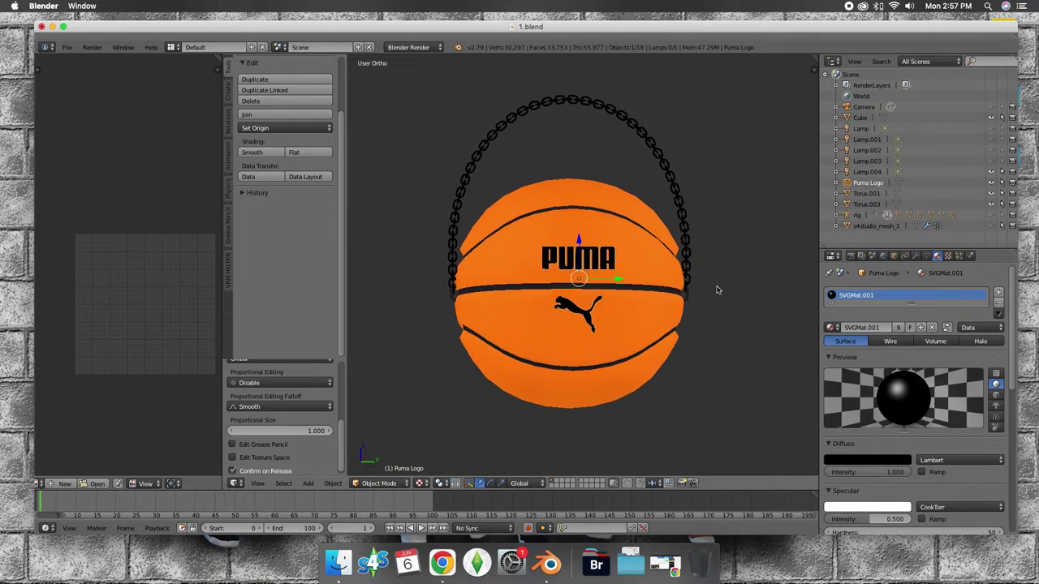
{"action": "scroll", "coordinate": [717, 290], "scroll_direction": "left", "scroll_amount": 10}
{"action": "mouse_move", "coordinate": [732, 308]}
{"action": "middle_mouse_down"}
{"action": "mouse_move", "coordinate": [607, 317]}
{"action": "mouse_move", "coordinate": [620, 308]}
{"action": "middle_mouse_up"}
{"action": "mouse_move", "coordinate": [618, 240]}
{"action": "middle_mouse_down"}
{"action": "mouse_move", "coordinate": [587, 234]}
{"action": "mouse_move", "coordinate": [597, 248]}
{"action": "mouse_move", "coordinate": [608, 206]}
{"action": "mouse_move", "coordinate": [597, 128]}
{"action": "middle_mouse_up"}
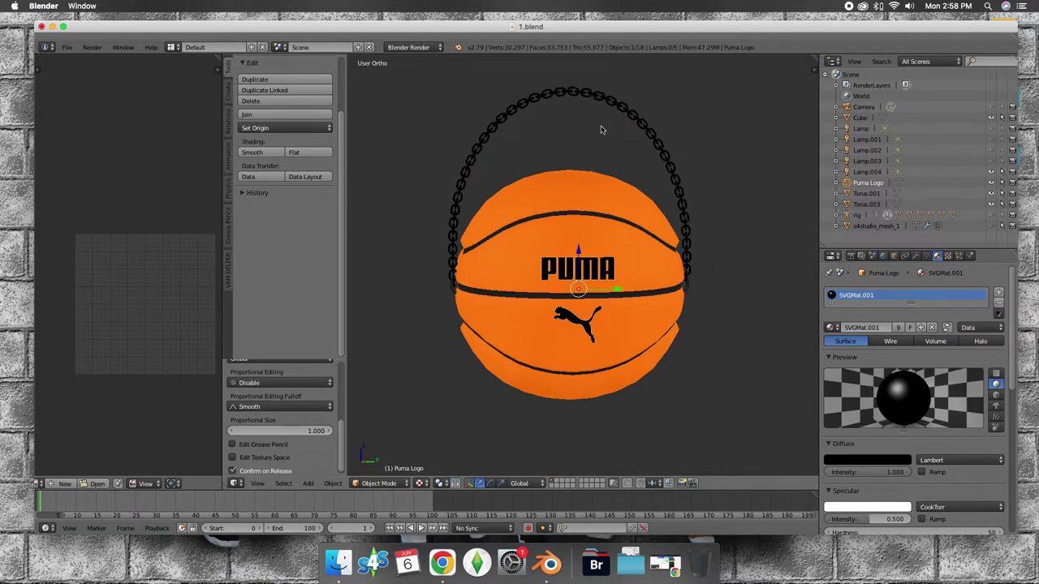
{"action": "mouse_move", "coordinate": [633, 232]}
{"action": "middle_mouse_down"}
{"action": "mouse_move", "coordinate": [550, 248]}
{"action": "mouse_move", "coordinate": [574, 188]}
{"action": "mouse_move", "coordinate": [600, 195]}
{"action": "mouse_move", "coordinate": [568, 203]}
{"action": "mouse_move", "coordinate": [662, 220]}
{"action": "mouse_move", "coordinate": [654, 212]}
{"action": "middle_mouse_up"}
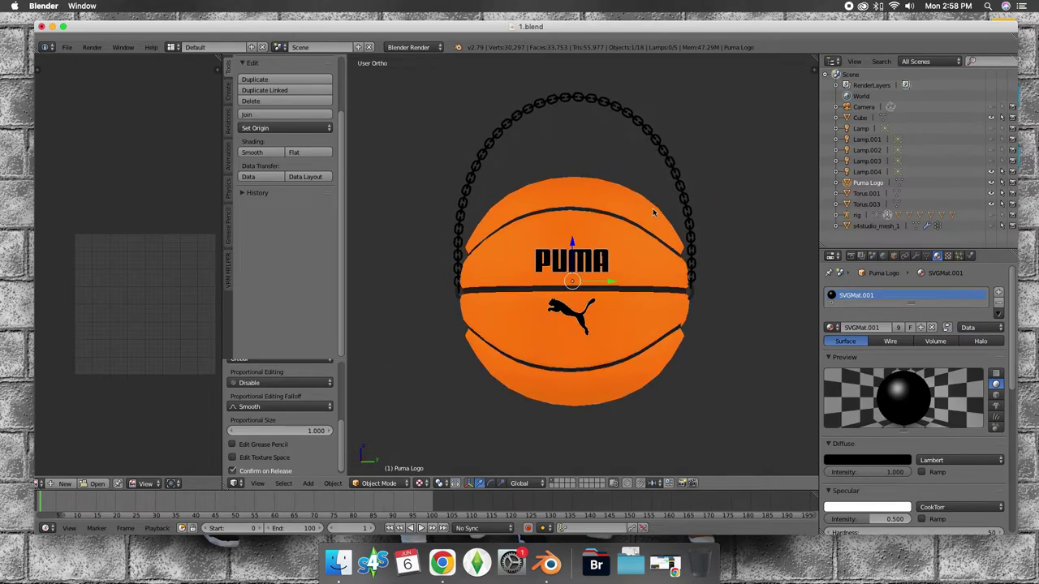
{"action": "left_click", "coordinate": [865, 225]}
{"action": "mouse_move", "coordinate": [650, 327]}
{"action": "middle_mouse_down"}
{"action": "mouse_move", "coordinate": [520, 352]}
{"action": "mouse_move", "coordinate": [759, 314]}
{"action": "mouse_move", "coordinate": [722, 341]}
{"action": "mouse_move", "coordinate": [669, 352]}
{"action": "middle_mouse_up"}
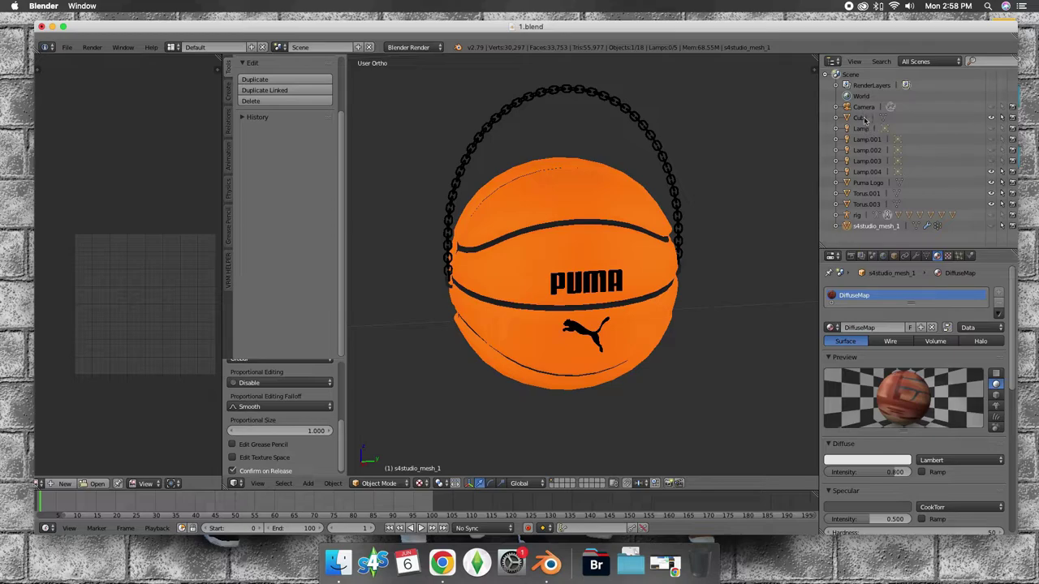
{"action": "left_click", "coordinate": [868, 184]}
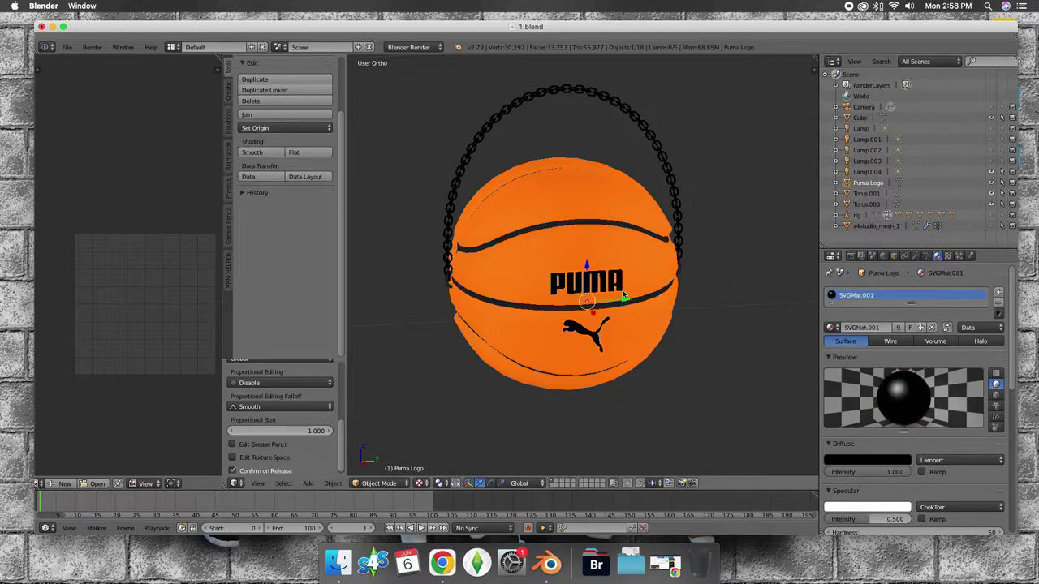
{"action": "middle_click_drag", "start_coordinate": [641, 321], "coordinate": [673, 316]}
{"action": "left_click", "coordinate": [378, 483]}
{"action": "left_click", "coordinate": [388, 459]}
{"action": "mouse_move", "coordinate": [625, 360]}
{"action": "middle_mouse_down"}
{"action": "mouse_move", "coordinate": [603, 360]}
{"action": "mouse_move", "coordinate": [689, 352]}
{"action": "mouse_move", "coordinate": [615, 335]}
{"action": "middle_mouse_up"}
Step: Select all the logo geometry and extrude it along X to give it depth
{"action": "key", "text": "a"}
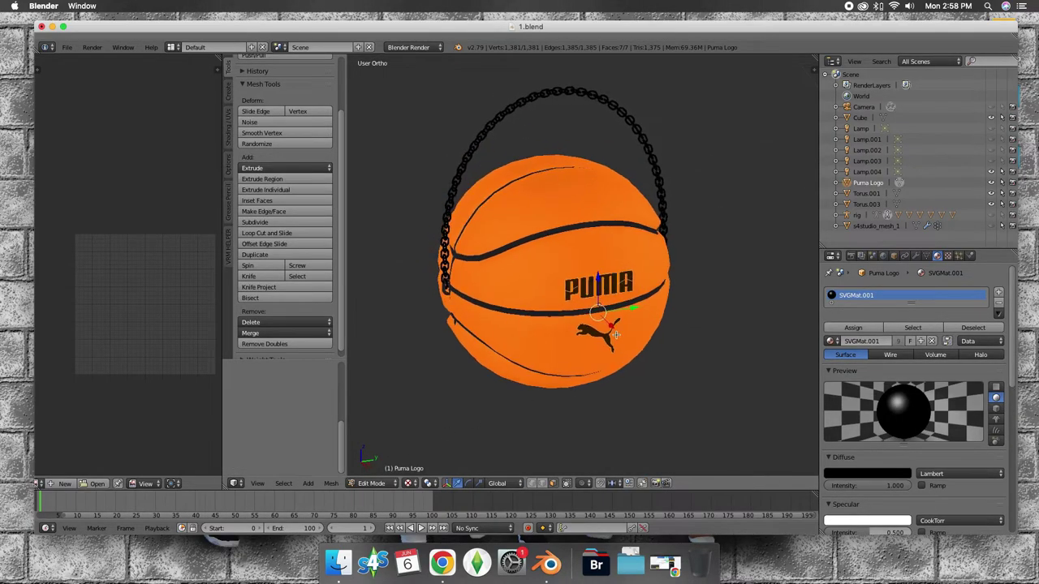
{"action": "scroll", "coordinate": [615, 334], "scroll_direction": "up", "scroll_amount": 3}
{"action": "scroll", "coordinate": [614, 334], "scroll_direction": "up", "scroll_amount": 2}
{"action": "scroll", "coordinate": [612, 243], "scroll_direction": "up", "scroll_amount": 2}
{"action": "mouse_move", "coordinate": [617, 243]}
{"action": "middle_mouse_down"}
{"action": "mouse_move", "coordinate": [636, 270]}
{"action": "mouse_move", "coordinate": [670, 279]}
{"action": "middle_mouse_up"}
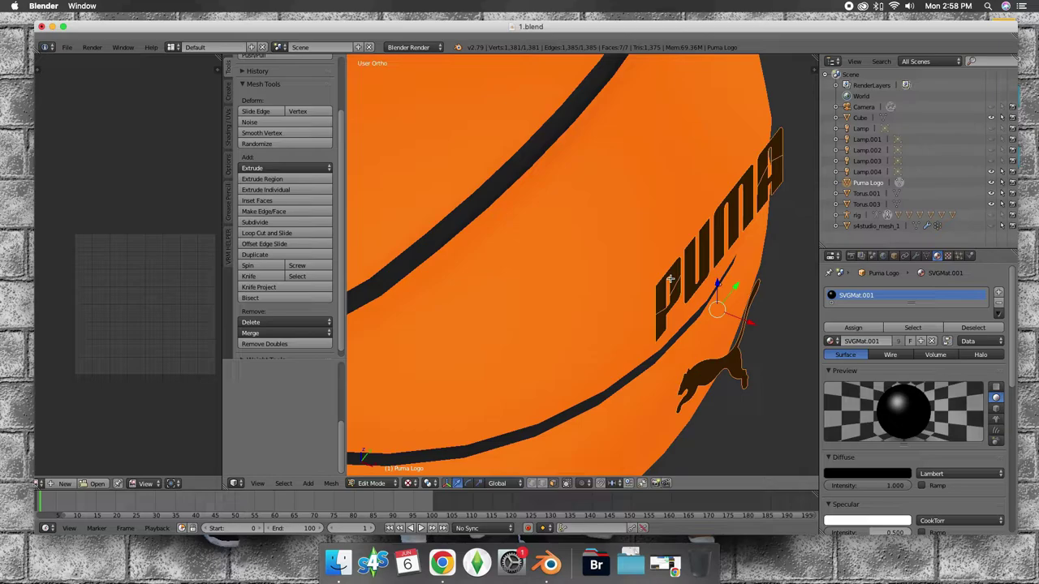
{"action": "key", "text": "e"}
{"action": "right_click", "coordinate": [670, 279]}
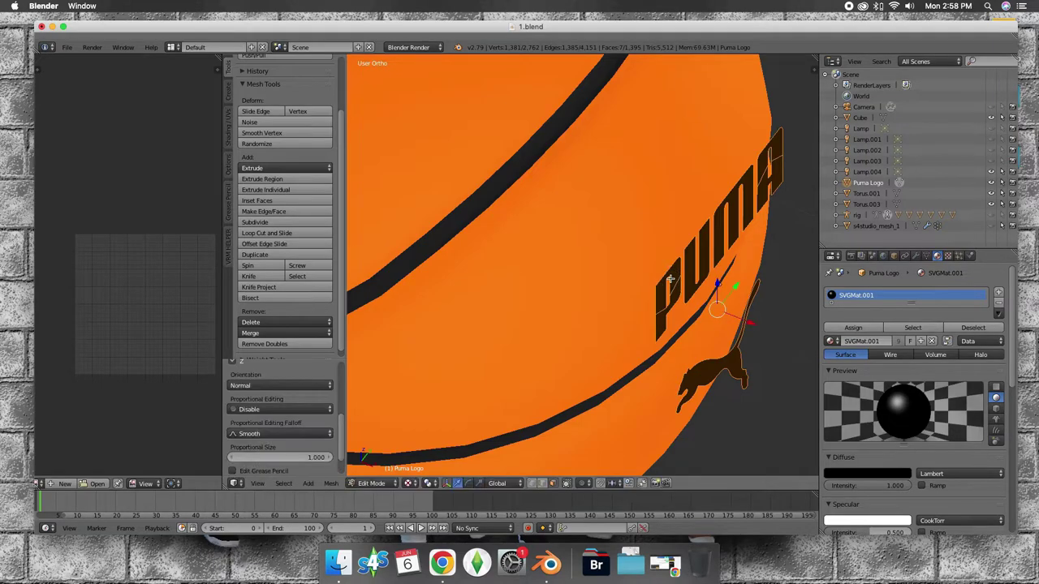
{"action": "key", "text": "g"}
{"action": "key", "text": "x"}
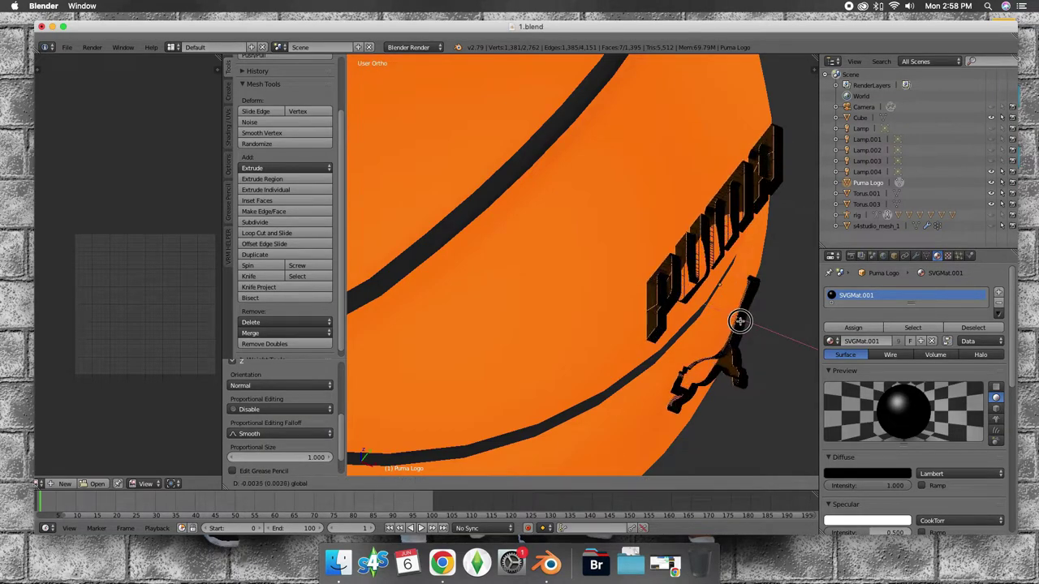
{"action": "left_click", "coordinate": [738, 321]}
Step: Return the thickened Puma Logo to Object Mode and view PUMA front-on
{"action": "mouse_move", "coordinate": [738, 321]}
{"action": "middle_mouse_down"}
{"action": "mouse_move", "coordinate": [666, 225]}
{"action": "mouse_move", "coordinate": [760, 335]}
{"action": "mouse_move", "coordinate": [568, 438]}
{"action": "middle_mouse_up"}
{"action": "left_click", "coordinate": [373, 484]}
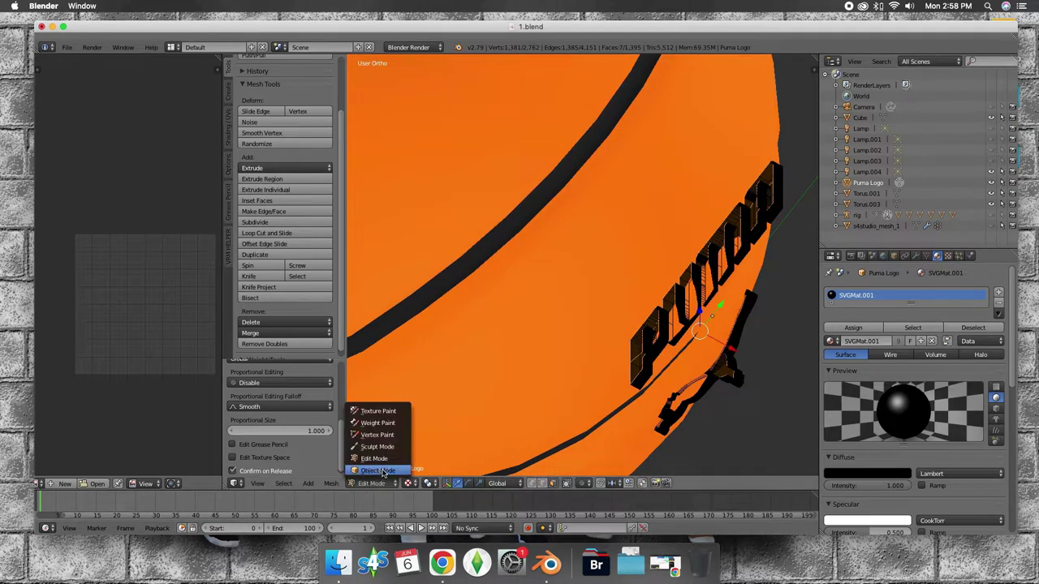
{"action": "left_click", "coordinate": [383, 472]}
{"action": "mouse_move", "coordinate": [642, 328]}
{"action": "middle_mouse_down"}
{"action": "mouse_move", "coordinate": [568, 300]}
{"action": "mouse_move", "coordinate": [585, 283]}
{"action": "mouse_move", "coordinate": [703, 311]}
{"action": "middle_mouse_up"}
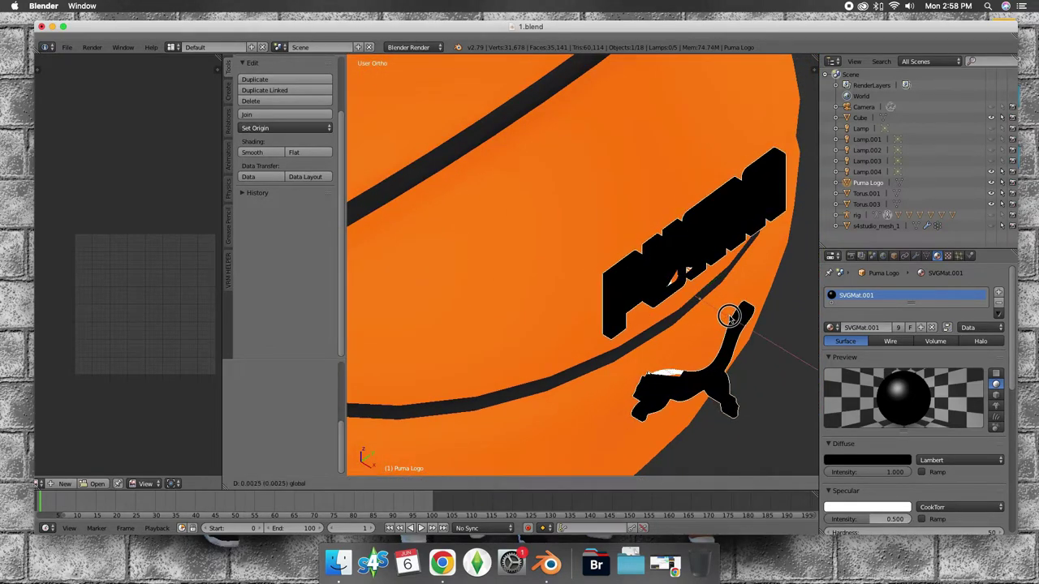
{"action": "left_click", "coordinate": [726, 304]}
{"action": "mouse_move", "coordinate": [726, 304]}
{"action": "middle_mouse_down"}
{"action": "mouse_move", "coordinate": [669, 266]}
{"action": "mouse_move", "coordinate": [580, 268]}
{"action": "mouse_move", "coordinate": [533, 320]}
{"action": "mouse_move", "coordinate": [638, 234]}
{"action": "mouse_move", "coordinate": [706, 252]}
{"action": "mouse_move", "coordinate": [779, 290]}
{"action": "mouse_move", "coordinate": [764, 316]}
{"action": "mouse_move", "coordinate": [672, 278]}
{"action": "mouse_move", "coordinate": [663, 260]}
{"action": "mouse_move", "coordinate": [665, 278]}
{"action": "mouse_move", "coordinate": [420, 452]}
{"action": "middle_mouse_up"}
{"action": "left_click", "coordinate": [380, 482]}
{"action": "left_click", "coordinate": [382, 455]}
{"action": "middle_click_drag", "start_coordinate": [520, 267], "coordinate": [554, 319]}
{"action": "scroll", "coordinate": [555, 321], "scroll_direction": "up", "scroll_amount": 1}
{"action": "scroll", "coordinate": [585, 329], "scroll_direction": "up", "scroll_amount": 1}
{"action": "mouse_move", "coordinate": [606, 347]}
{"action": "middle_mouse_down"}
{"action": "mouse_move", "coordinate": [631, 171]}
{"action": "mouse_move", "coordinate": [625, 234]}
{"action": "mouse_move", "coordinate": [630, 207]}
{"action": "mouse_move", "coordinate": [626, 227]}
{"action": "mouse_move", "coordinate": [626, 130]}
{"action": "mouse_move", "coordinate": [608, 204]}
{"action": "mouse_move", "coordinate": [621, 209]}
{"action": "mouse_move", "coordinate": [642, 177]}
{"action": "mouse_move", "coordinate": [624, 109]}
{"action": "mouse_move", "coordinate": [626, 159]}
{"action": "mouse_move", "coordinate": [560, 235]}
{"action": "mouse_move", "coordinate": [528, 235]}
{"action": "mouse_move", "coordinate": [511, 219]}
{"action": "mouse_move", "coordinate": [509, 174]}
{"action": "mouse_move", "coordinate": [604, 221]}
{"action": "middle_mouse_up"}
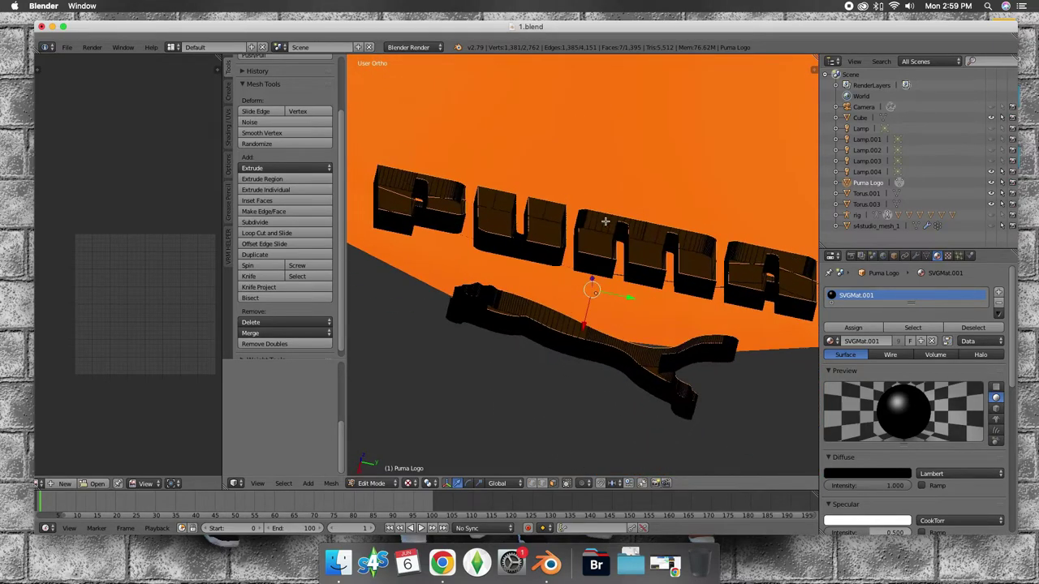
{"action": "middle_click_drag", "start_coordinate": [626, 260], "coordinate": [649, 262]}
{"action": "scroll", "coordinate": [603, 342], "scroll_direction": "down", "scroll_amount": 3}
{"action": "mouse_move", "coordinate": [603, 342]}
{"action": "middle_mouse_down"}
{"action": "mouse_move", "coordinate": [622, 273]}
{"action": "mouse_move", "coordinate": [638, 255]}
{"action": "middle_mouse_up"}
{"action": "left_click", "coordinate": [874, 192]}
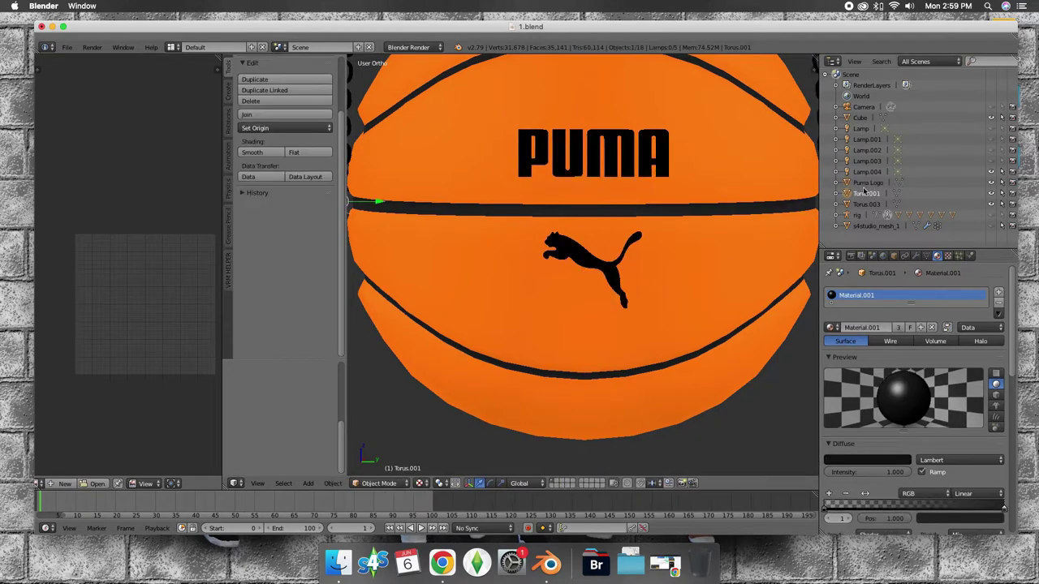
Step: With the logo turned to face front, bring up the Add menu's Curve options
{"action": "mouse_move", "coordinate": [633, 243]}
{"action": "middle_mouse_down"}
{"action": "mouse_move", "coordinate": [586, 249]}
{"action": "mouse_move", "coordinate": [538, 232]}
{"action": "mouse_move", "coordinate": [664, 173]}
{"action": "mouse_move", "coordinate": [688, 213]}
{"action": "middle_mouse_up"}
{"action": "mouse_move", "coordinate": [564, 287]}
{"action": "middle_mouse_down"}
{"action": "mouse_move", "coordinate": [633, 254]}
{"action": "mouse_move", "coordinate": [619, 214]}
{"action": "mouse_move", "coordinate": [503, 214]}
{"action": "mouse_move", "coordinate": [521, 180]}
{"action": "middle_mouse_up"}
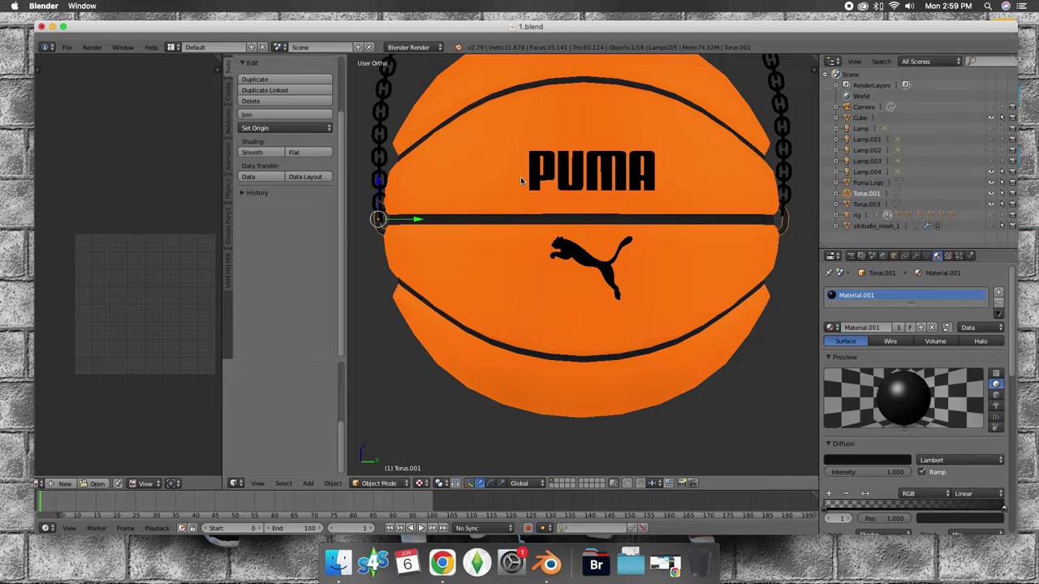
{"action": "left_click", "coordinate": [308, 484]}
{"action": "mouse_move", "coordinate": [333, 459]}
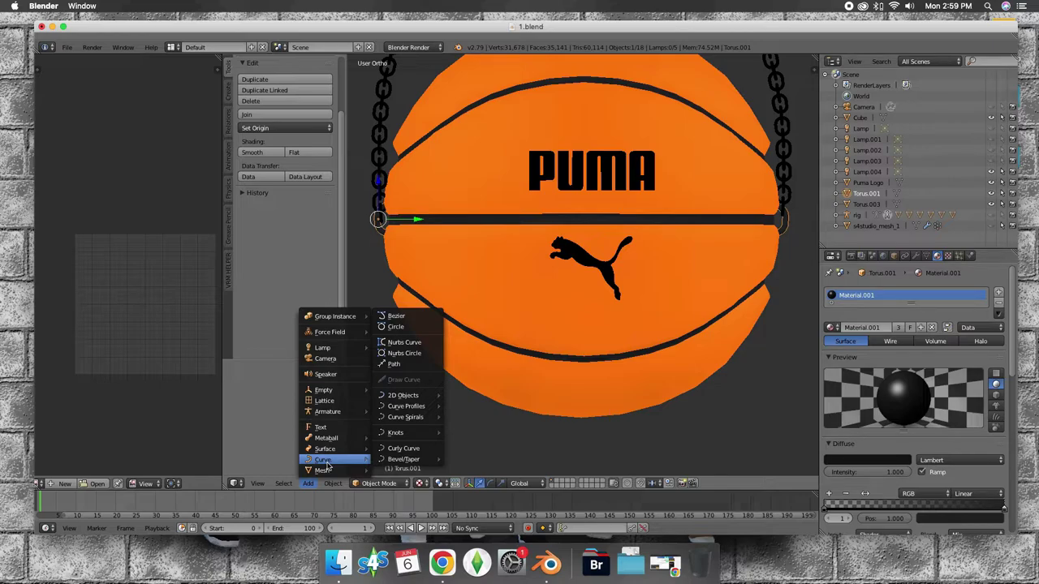
Step: Add a NURBS path to the scene and raise it along the Z axis
{"action": "left_click", "coordinate": [397, 364]}
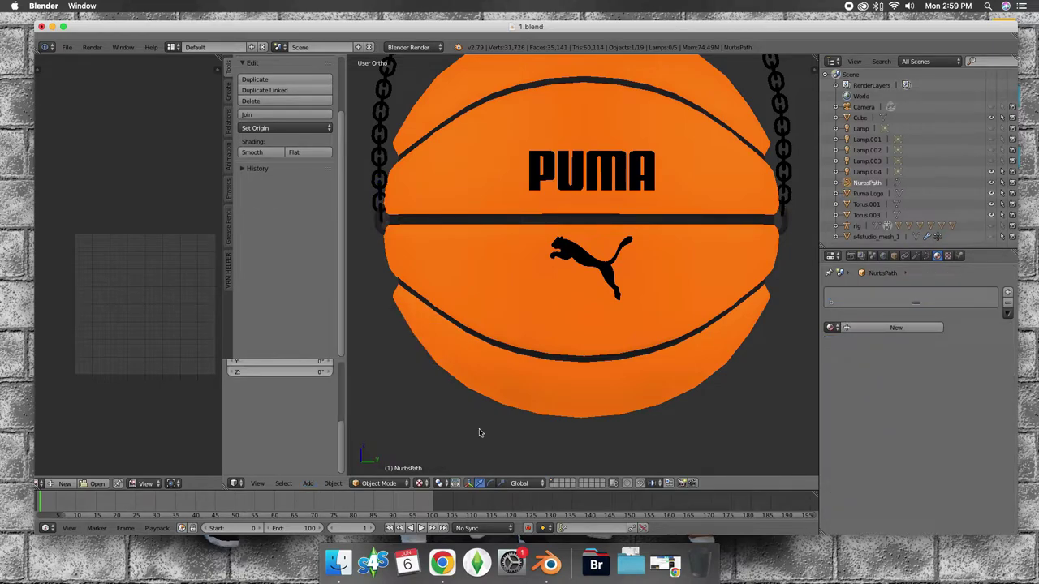
{"action": "scroll", "coordinate": [480, 430], "scroll_direction": "down", "scroll_amount": 4}
{"action": "scroll", "coordinate": [482, 425], "scroll_direction": "down", "scroll_amount": 2}
{"action": "scroll", "coordinate": [482, 425], "scroll_direction": "down", "scroll_amount": 2}
{"action": "scroll", "coordinate": [483, 425], "scroll_direction": "down", "scroll_amount": 2}
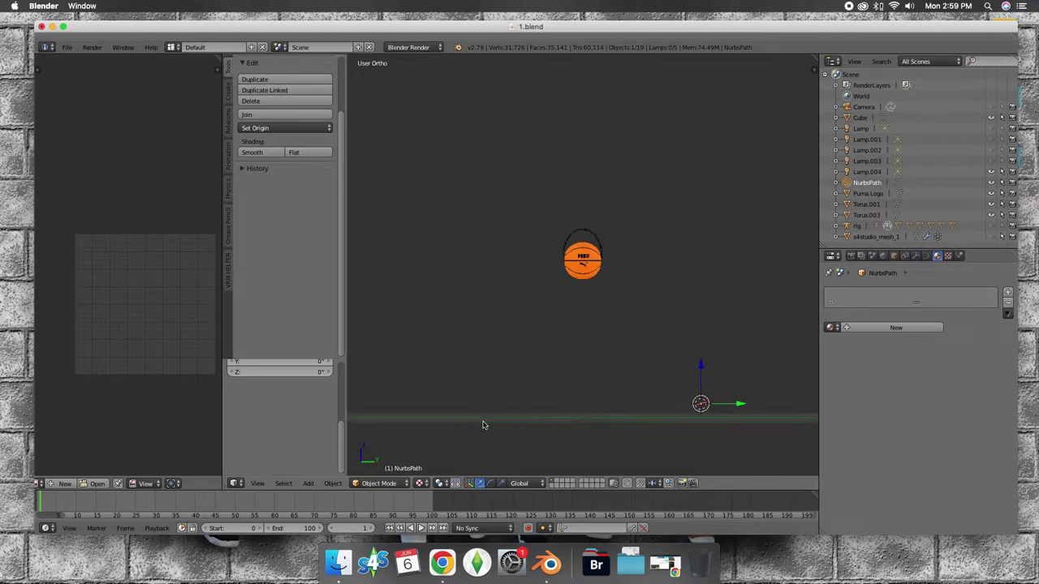
{"action": "scroll", "coordinate": [482, 425], "scroll_direction": "up", "scroll_amount": 4}
{"action": "scroll", "coordinate": [716, 413], "scroll_direction": "down", "scroll_amount": 3}
{"action": "left_click_drag", "start_coordinate": [727, 399], "coordinate": [714, 351]}
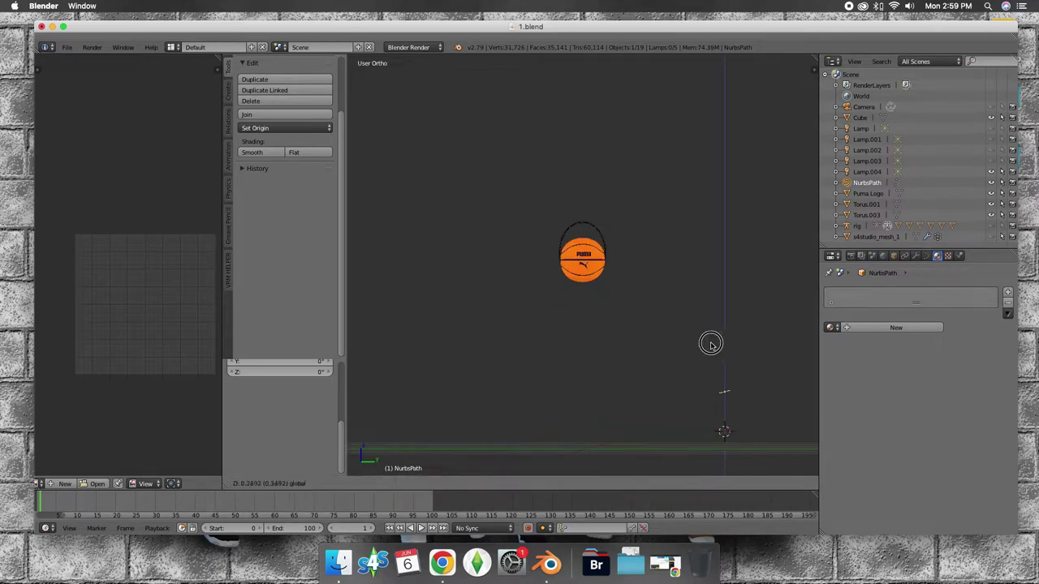
{"action": "left_click", "coordinate": [653, 228]}
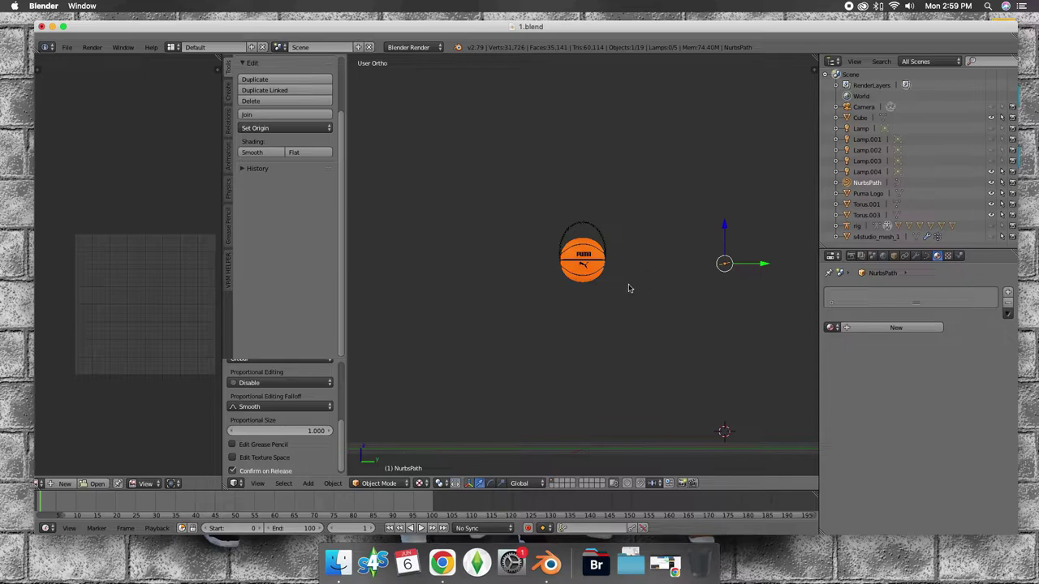
Step: Switch to the front view and begin scaling the path down
{"action": "left_click", "coordinate": [257, 483]}
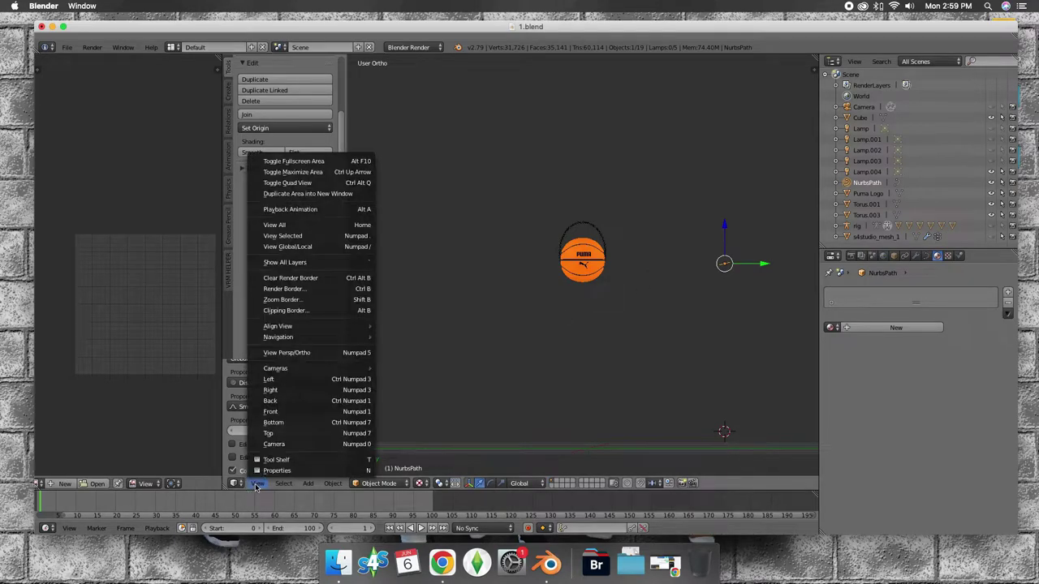
{"action": "left_click", "coordinate": [297, 412]}
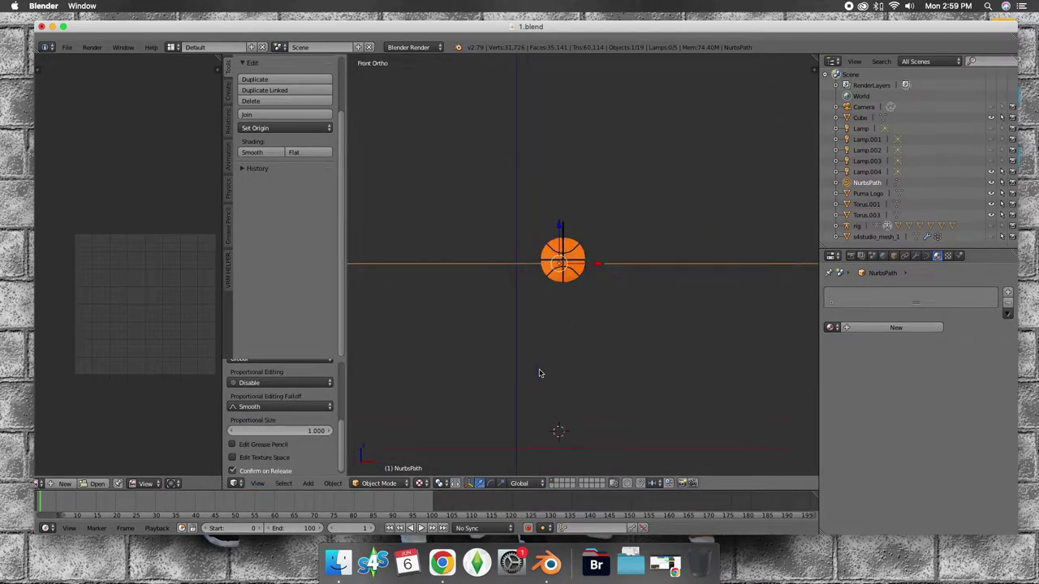
{"action": "key", "text": "s"}
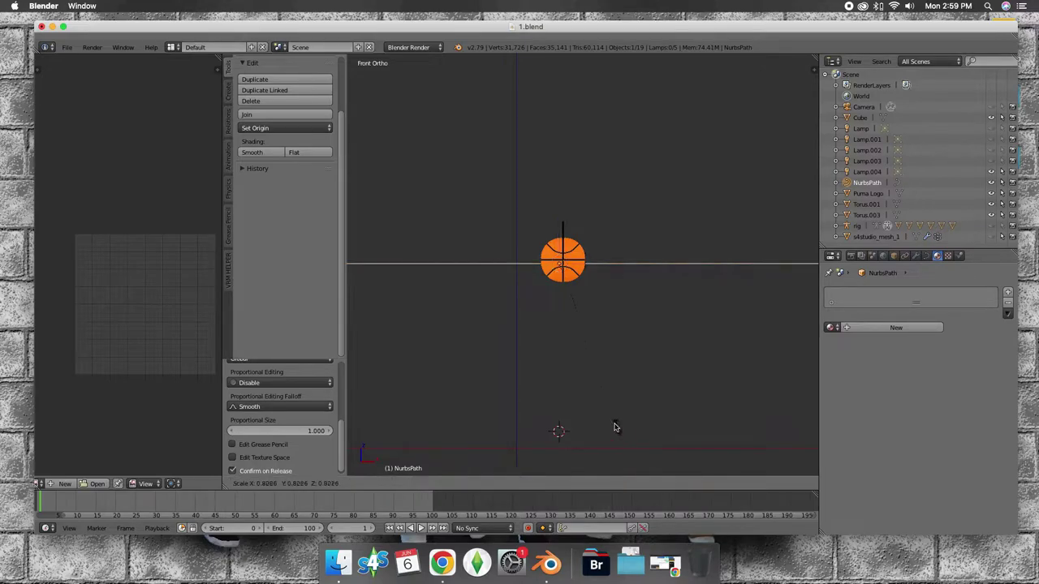
Step: Finish the resize and zoom in from the right side view
{"action": "left_click", "coordinate": [557, 286]}
{"action": "left_click", "coordinate": [257, 482]}
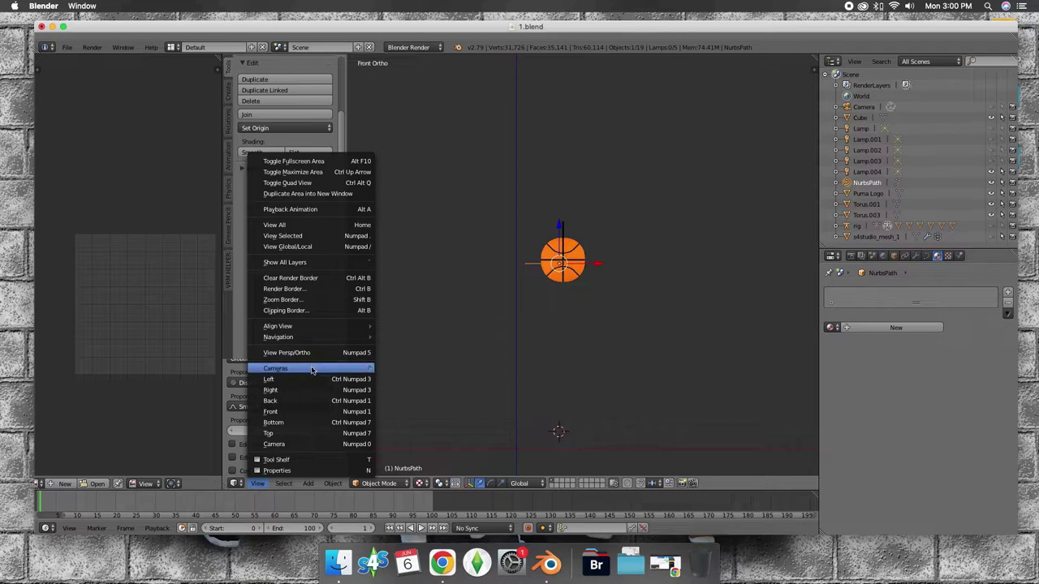
{"action": "left_click", "coordinate": [272, 378]}
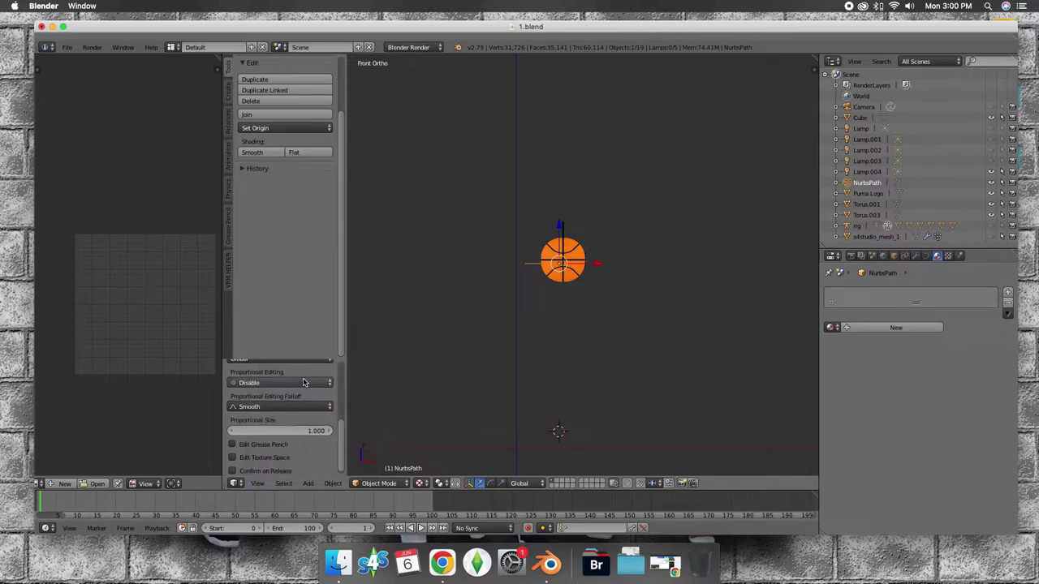
{"action": "left_click", "coordinate": [257, 483]}
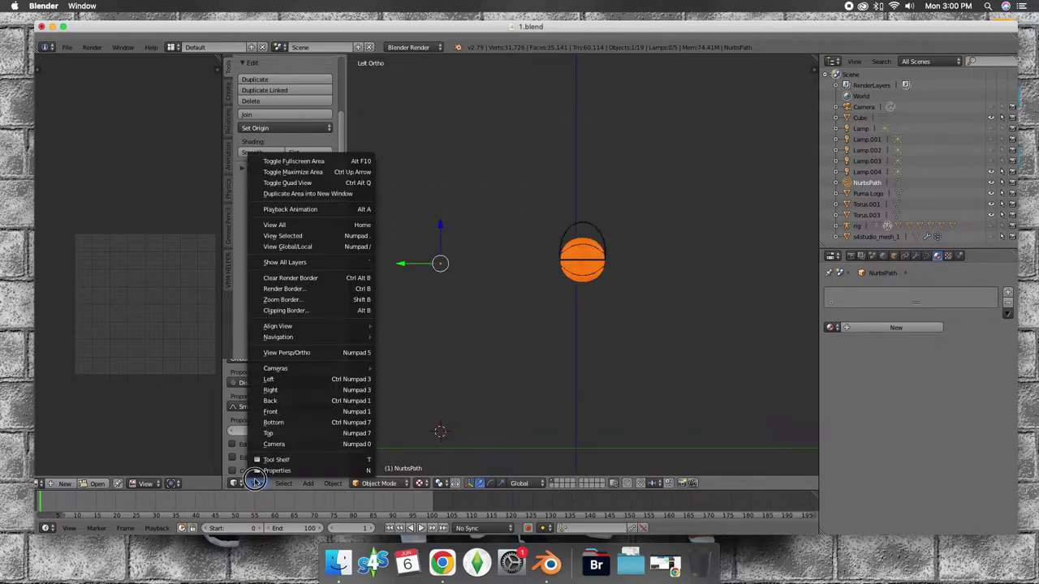
{"action": "left_click", "coordinate": [300, 391]}
{"action": "scroll", "coordinate": [540, 349], "scroll_direction": "up", "scroll_amount": 1}
{"action": "scroll", "coordinate": [539, 357], "scroll_direction": "up", "scroll_amount": 1}
Step: Slide the path along Y and X onto the ball just below the cat logo
{"action": "left_click_drag", "start_coordinate": [814, 262], "coordinate": [760, 264]}
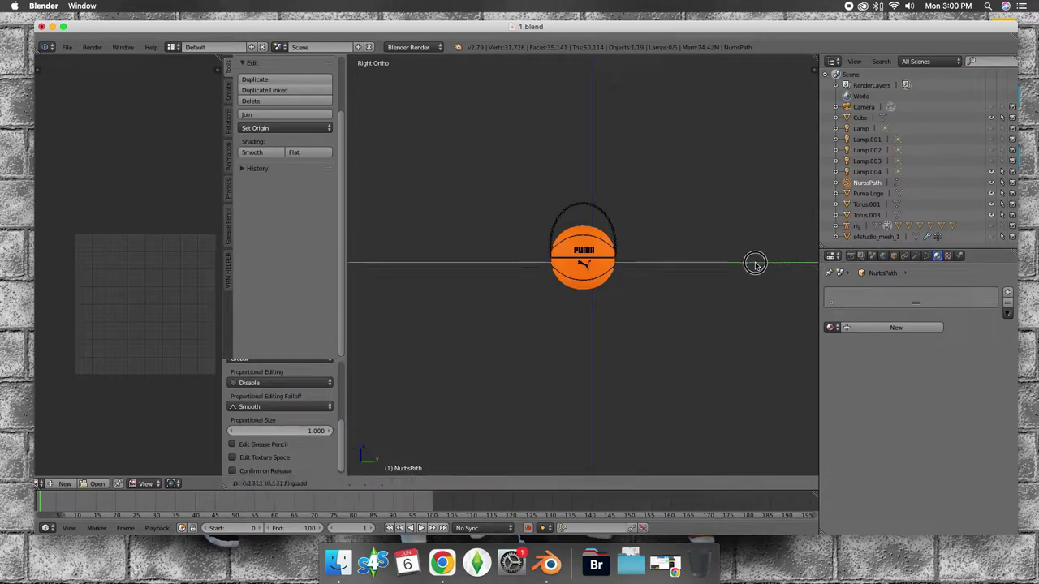
{"action": "left_click_drag", "start_coordinate": [607, 266], "coordinate": [607, 266]}
{"action": "middle_click_drag", "start_coordinate": [608, 271], "coordinate": [658, 339]}
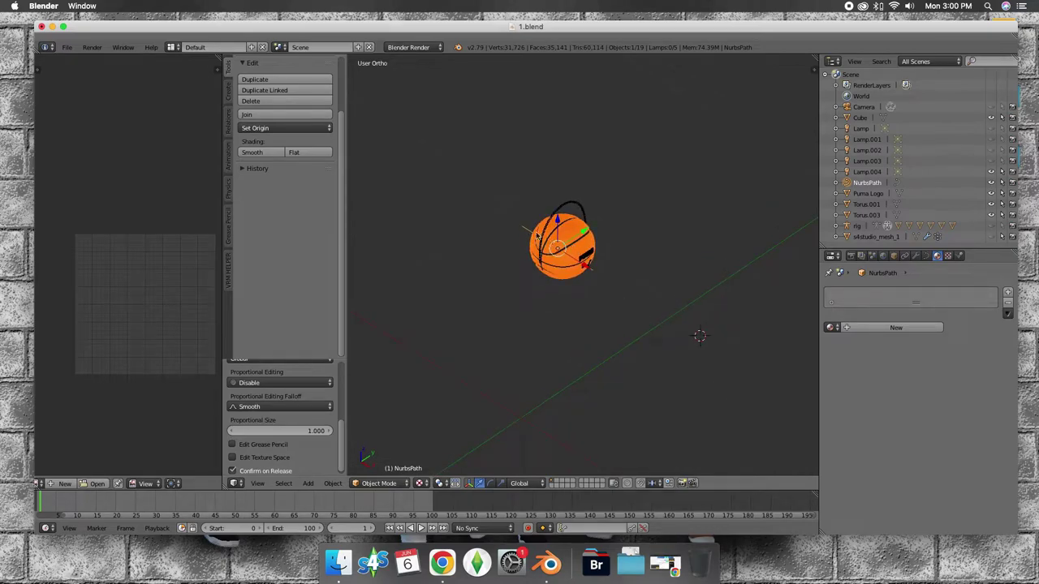
{"action": "left_click_drag", "start_coordinate": [584, 267], "coordinate": [636, 311]}
{"action": "middle_click_drag", "start_coordinate": [608, 284], "coordinate": [595, 268]}
{"action": "scroll", "coordinate": [595, 267], "scroll_direction": "up", "scroll_amount": 3}
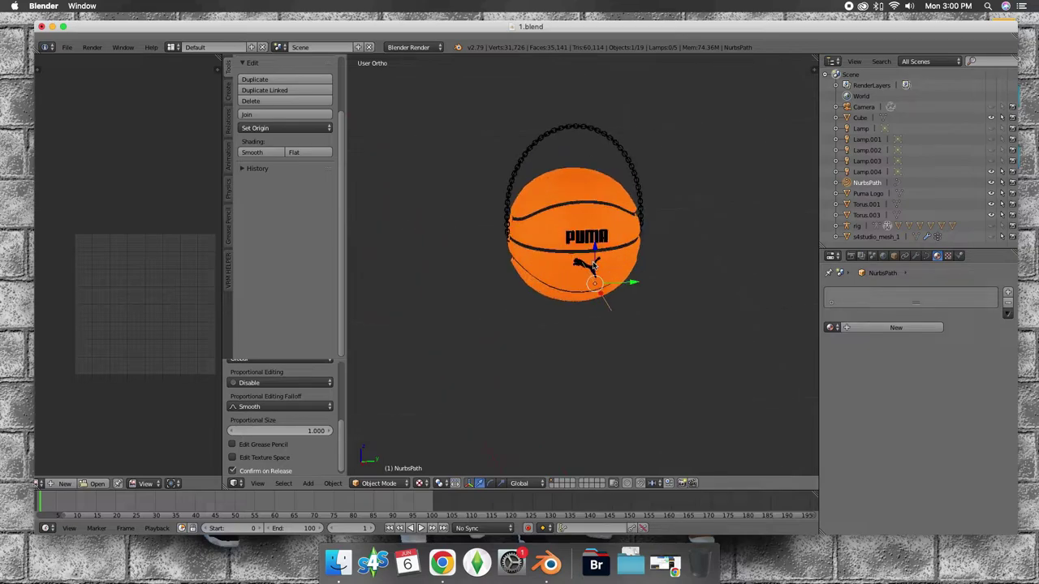
{"action": "scroll", "coordinate": [595, 266], "scroll_direction": "up", "scroll_amount": 2}
{"action": "scroll", "coordinate": [595, 266], "scroll_direction": "up", "scroll_amount": 2}
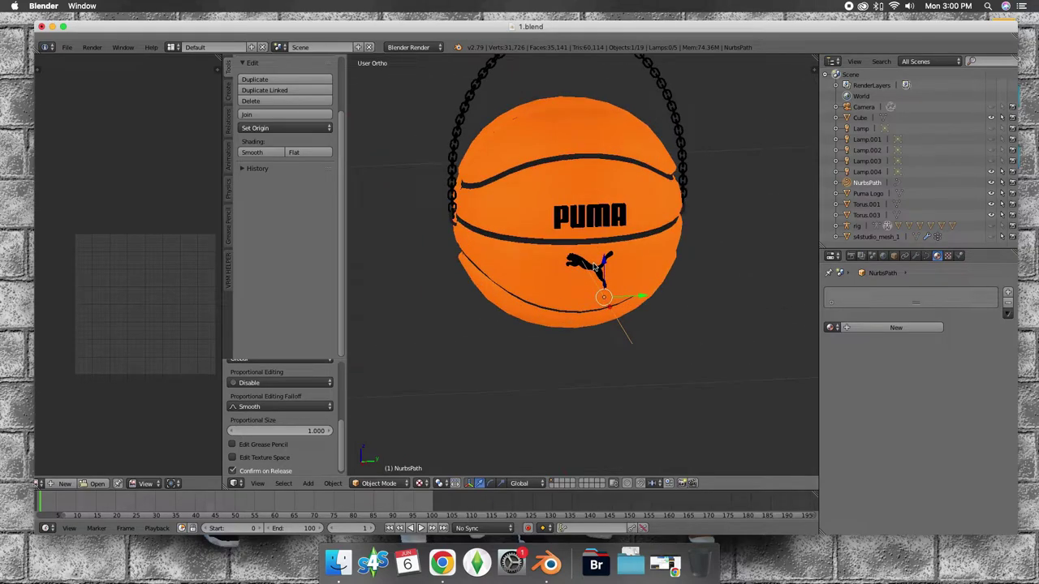
Step: Start a fresh rotation of the path with no axis lock
{"action": "key", "text": "r"}
{"action": "right_click", "coordinate": [595, 266]}
{"action": "key", "text": "r"}
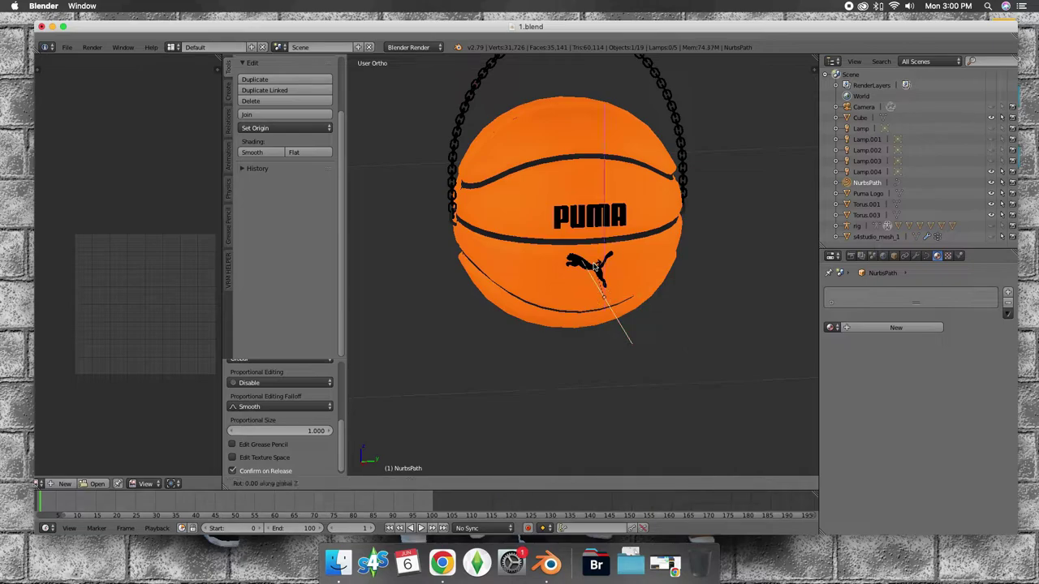
{"action": "key", "text": "z"}
{"action": "key", "text": "z"}
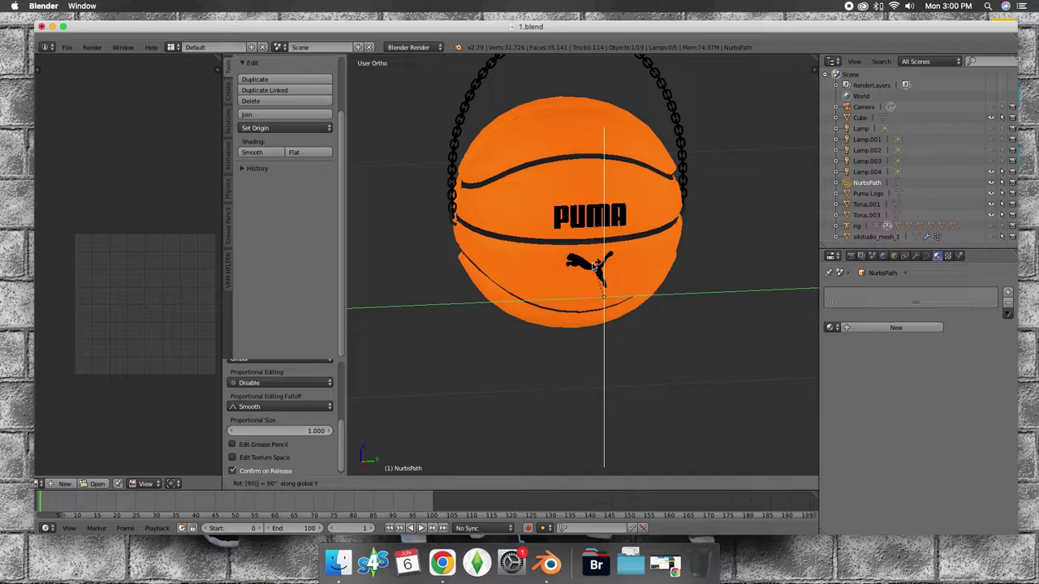
Step: Rotate the path 90° around Y and then 90° around Z
{"action": "left_click", "coordinate": [596, 266]}
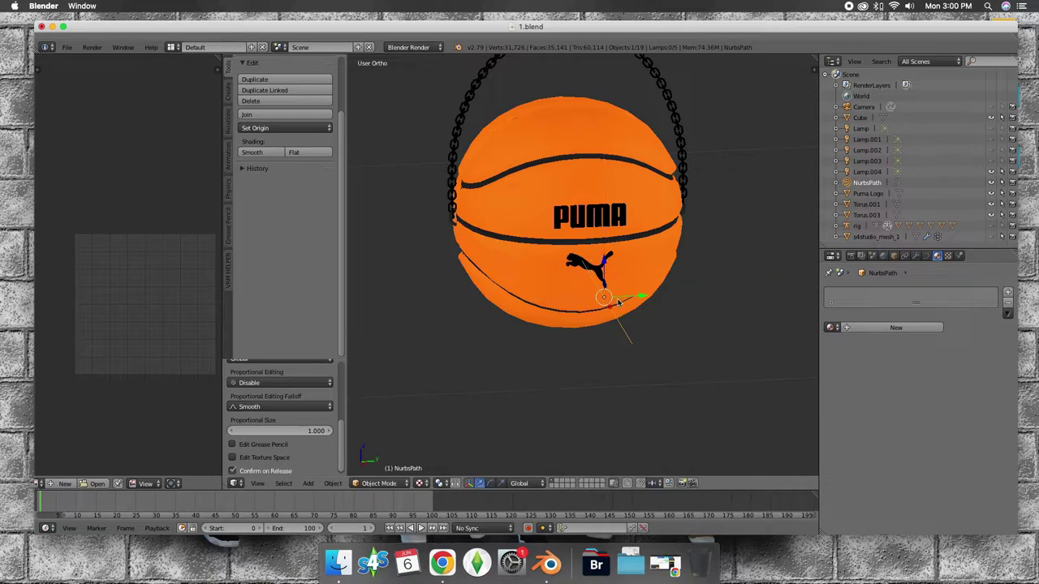
{"action": "key", "text": "r"}
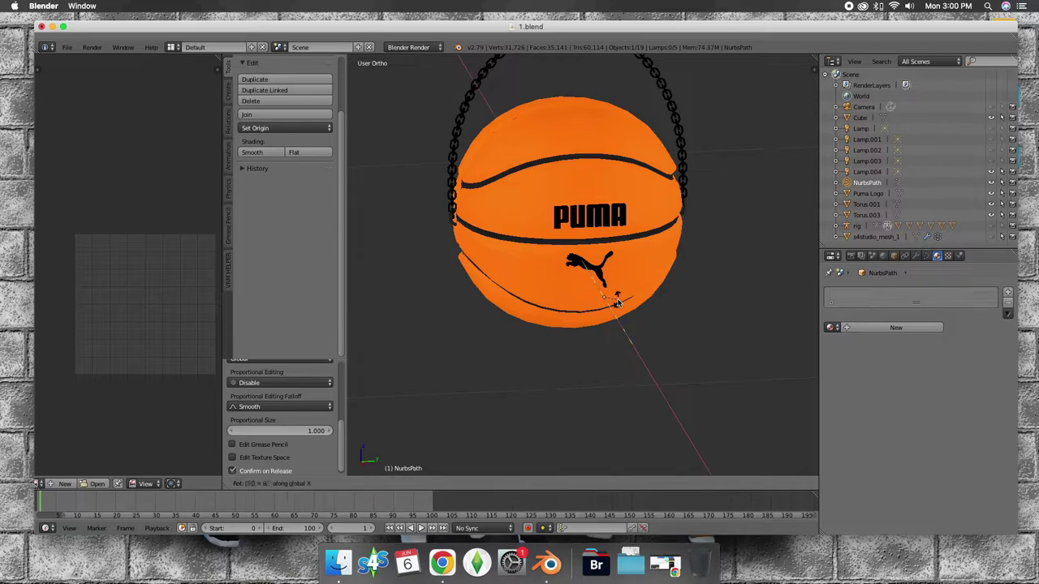
{"action": "key", "text": "Escape"}
{"action": "key", "text": "r"}
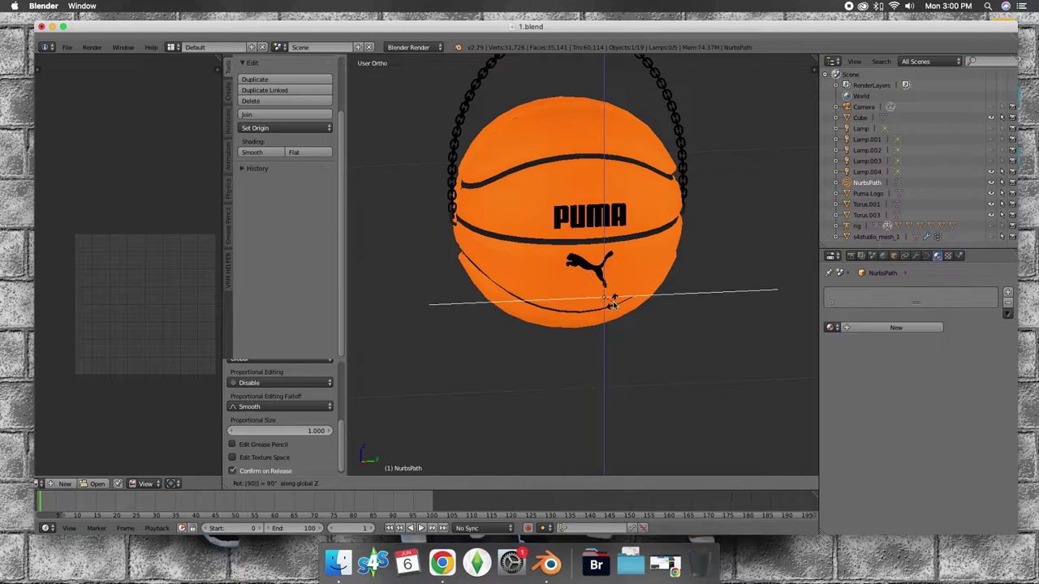
{"action": "key", "text": "Return"}
Step: Move the path along X and nudge it along Y across the ball
{"action": "middle_click_drag", "start_coordinate": [616, 304], "coordinate": [665, 347]}
{"action": "left_click_drag", "start_coordinate": [683, 381], "coordinate": [615, 279]}
{"action": "middle_click_drag", "start_coordinate": [614, 279], "coordinate": [617, 275]}
{"action": "left_click_drag", "start_coordinate": [617, 275], "coordinate": [628, 275]}
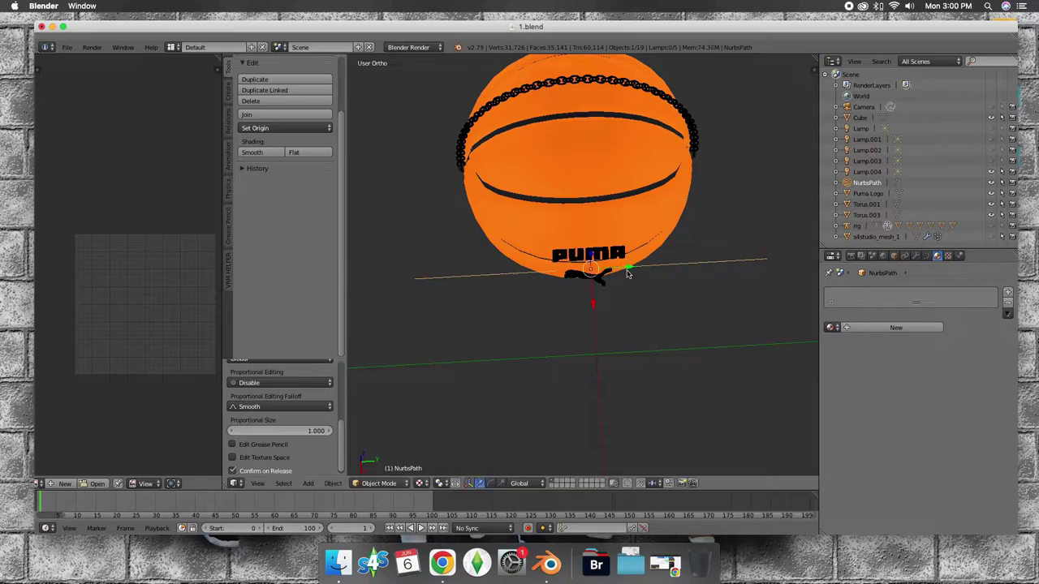
{"action": "mouse_move", "coordinate": [609, 280]}
{"action": "middle_mouse_down"}
{"action": "mouse_move", "coordinate": [686, 279]}
{"action": "mouse_move", "coordinate": [646, 316]}
{"action": "middle_mouse_up"}
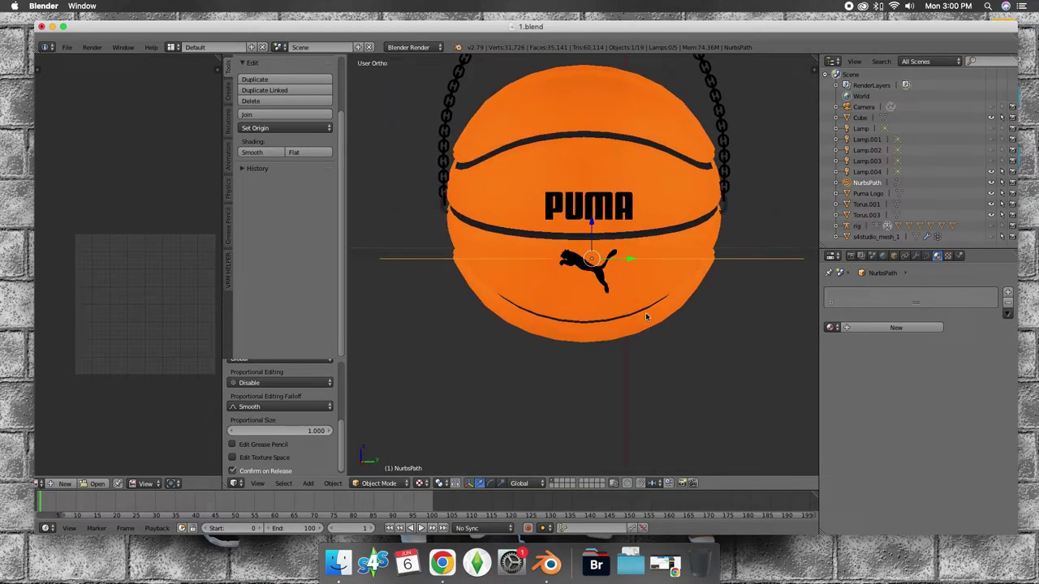
Step: Rescale the path and raise it along Z onto the ball's surface
{"action": "key", "text": "s"}
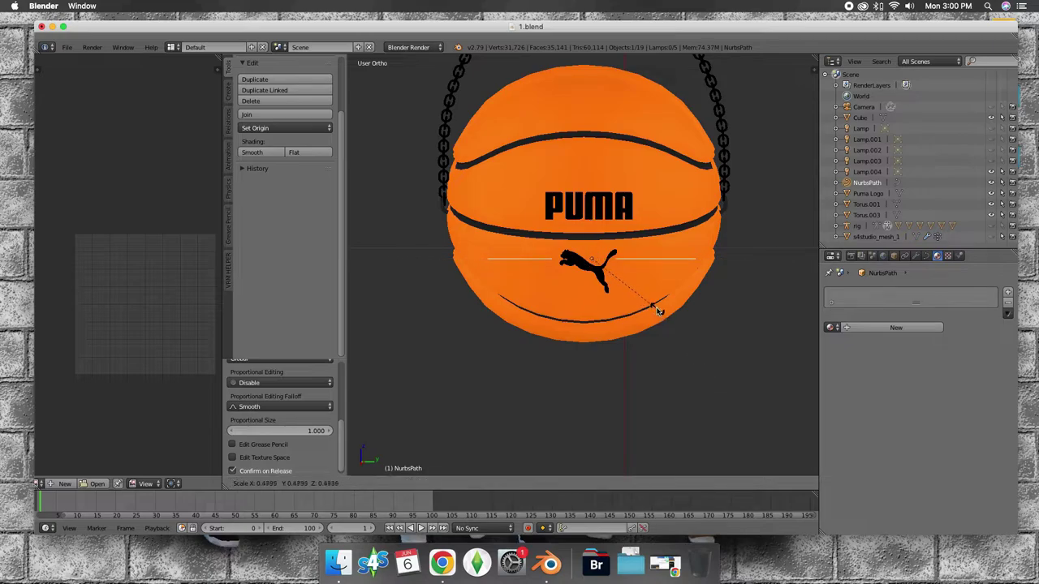
{"action": "left_click", "coordinate": [646, 300]}
{"action": "middle_click_drag", "start_coordinate": [646, 300], "coordinate": [637, 284]}
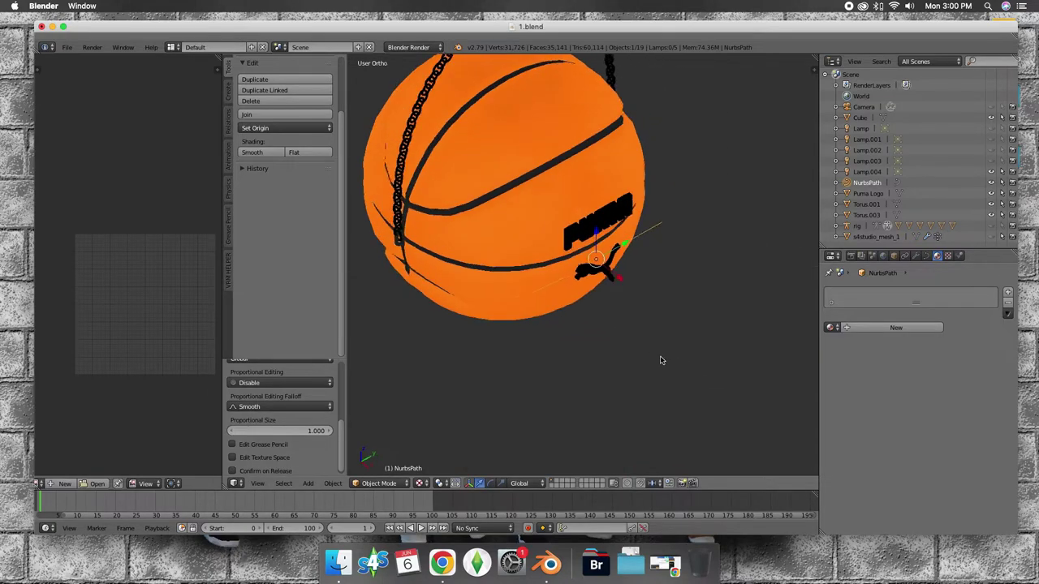
{"action": "key", "text": "g"}
{"action": "left_click", "coordinate": [636, 284]}
{"action": "left_click_drag", "start_coordinate": [609, 245], "coordinate": [608, 235]}
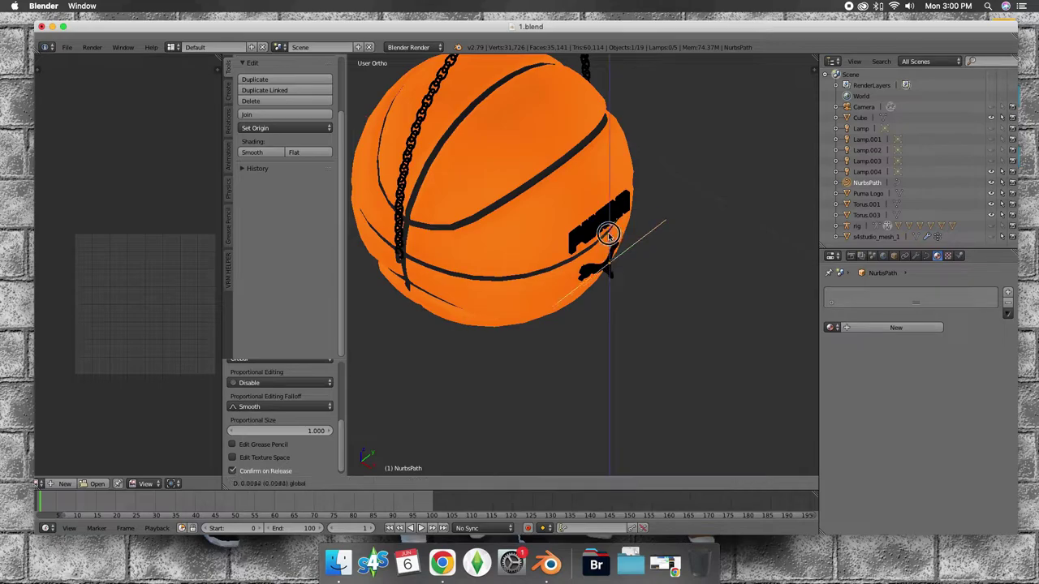
{"action": "mouse_move", "coordinate": [604, 228]}
{"action": "middle_mouse_down"}
{"action": "mouse_move", "coordinate": [563, 239]}
{"action": "mouse_move", "coordinate": [429, 434]}
{"action": "middle_mouse_up"}
{"action": "scroll", "coordinate": [563, 240], "scroll_direction": "up", "scroll_amount": 2}
{"action": "left_click", "coordinate": [381, 485]}
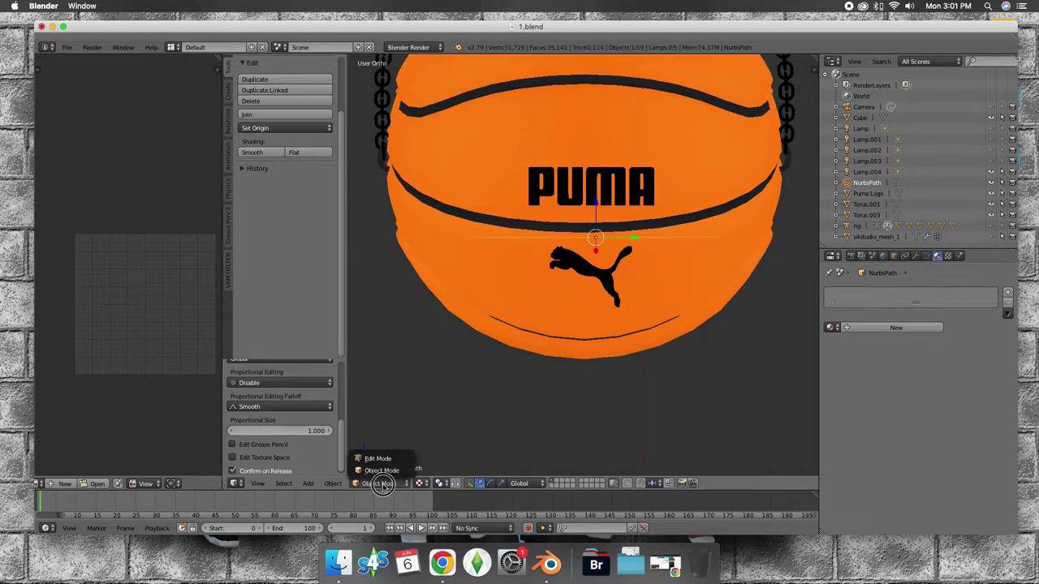
Step: In Edit Mode, move the path's points along X to curve it around the ball, then return to Object Mode
{"action": "left_click", "coordinate": [377, 459]}
{"action": "mouse_move", "coordinate": [383, 459]}
{"action": "middle_mouse_down"}
{"action": "mouse_move", "coordinate": [547, 352]}
{"action": "mouse_move", "coordinate": [589, 362]}
{"action": "mouse_move", "coordinate": [551, 310]}
{"action": "mouse_move", "coordinate": [603, 332]}
{"action": "middle_mouse_up"}
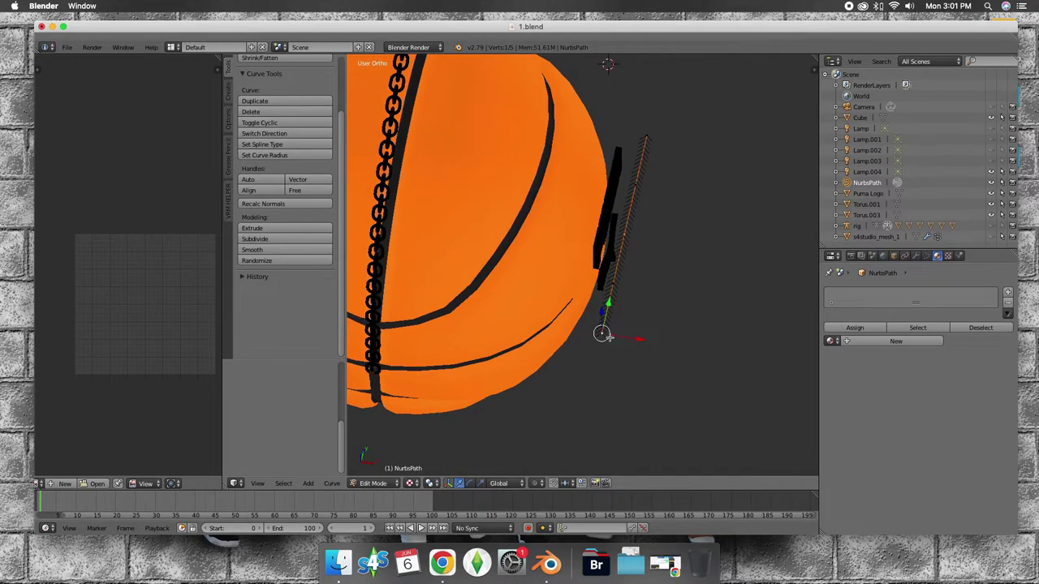
{"action": "key", "text": "g"}
{"action": "key", "text": "x"}
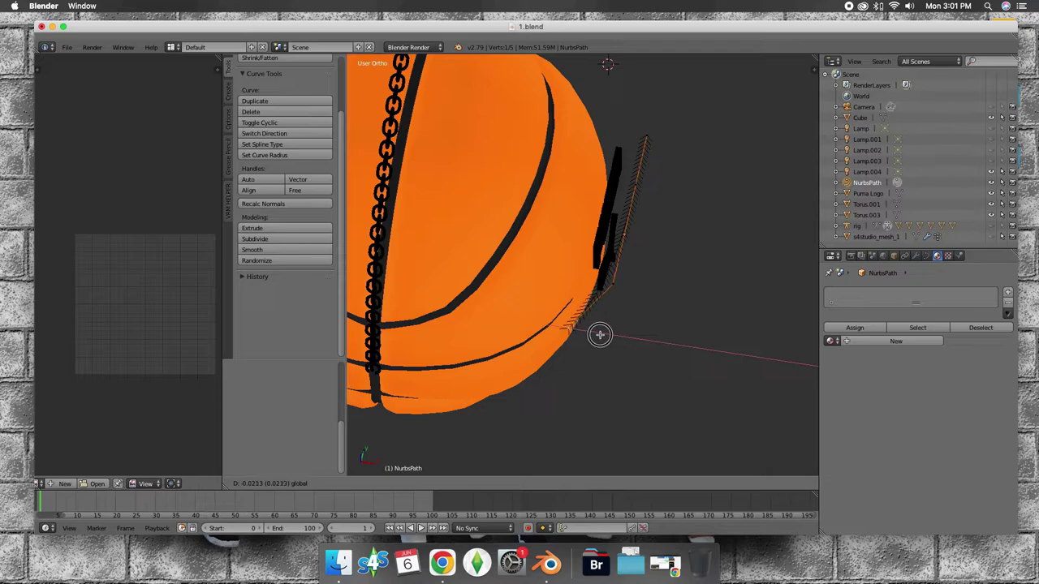
{"action": "left_click", "coordinate": [600, 335]}
{"action": "middle_click_drag", "start_coordinate": [682, 306], "coordinate": [636, 336]}
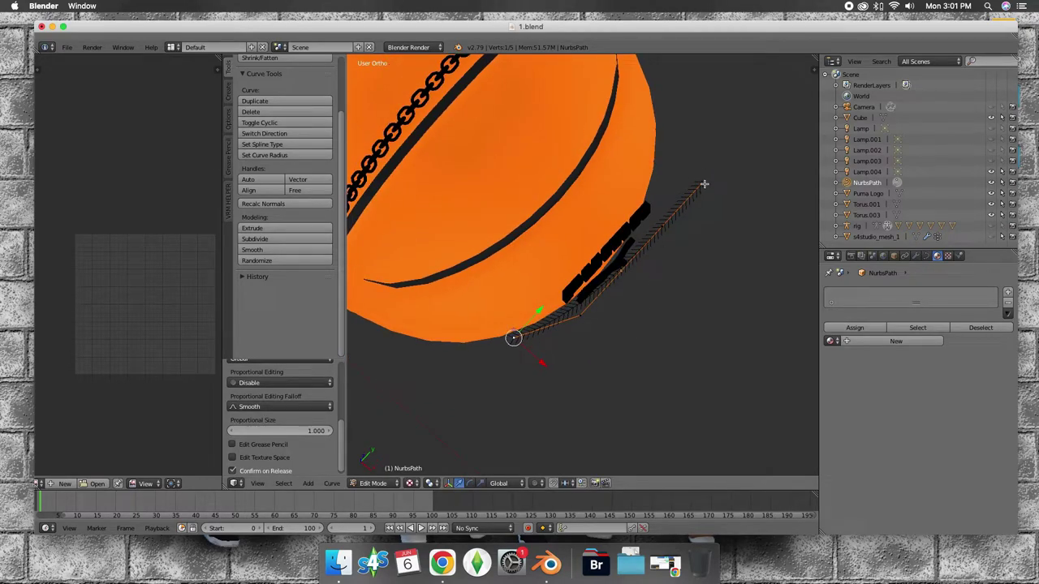
{"action": "left_click_drag", "start_coordinate": [729, 206], "coordinate": [709, 182]}
{"action": "left_click_drag", "start_coordinate": [649, 295], "coordinate": [663, 309]}
{"action": "mouse_move", "coordinate": [665, 311]}
{"action": "middle_mouse_down"}
{"action": "mouse_move", "coordinate": [713, 295]}
{"action": "mouse_move", "coordinate": [593, 203]}
{"action": "middle_mouse_up"}
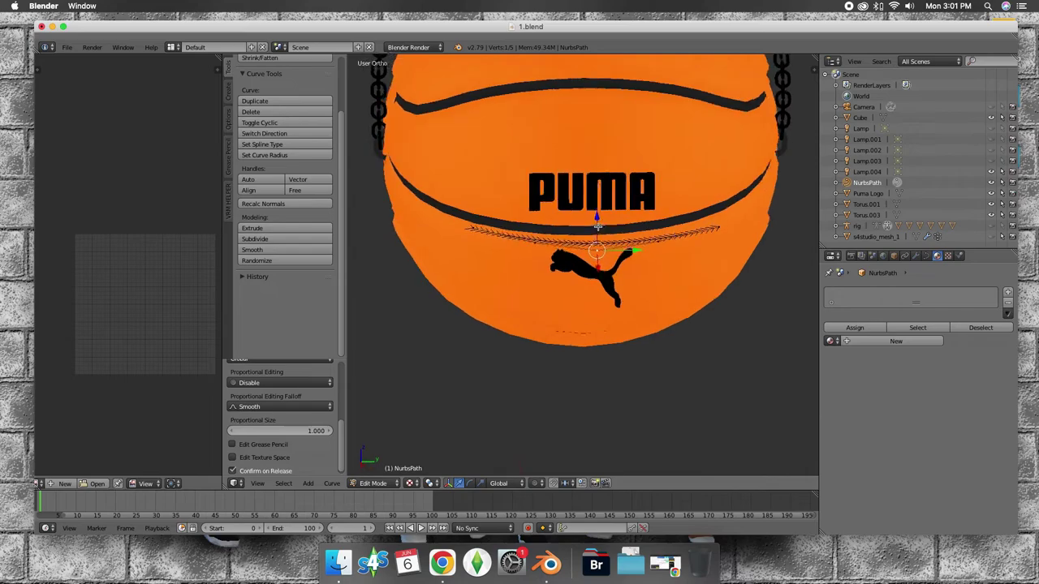
{"action": "middle_click_drag", "start_coordinate": [593, 204], "coordinate": [870, 152]}
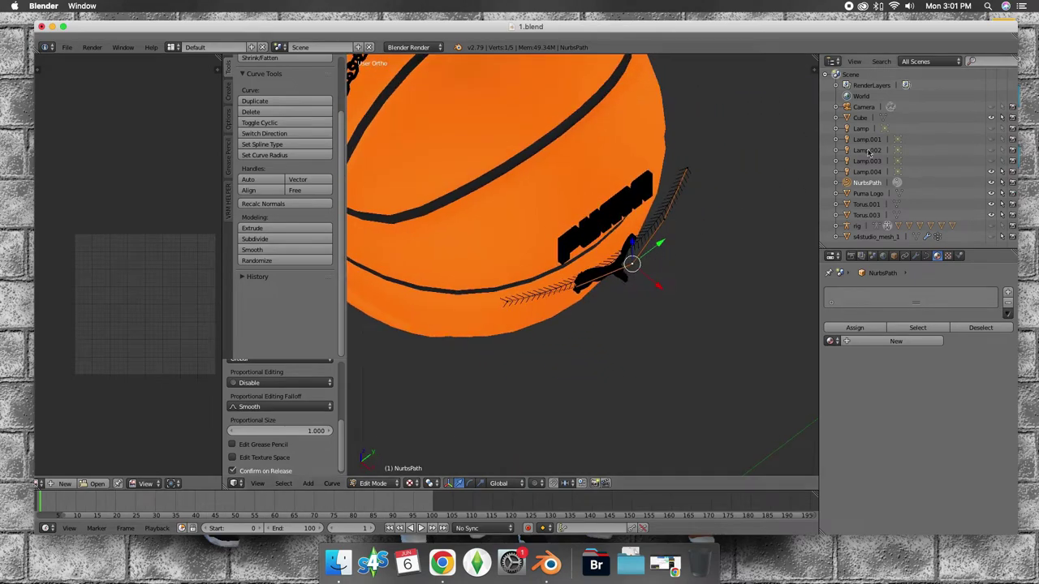
{"action": "left_click", "coordinate": [867, 172]}
{"action": "left_click", "coordinate": [867, 183]}
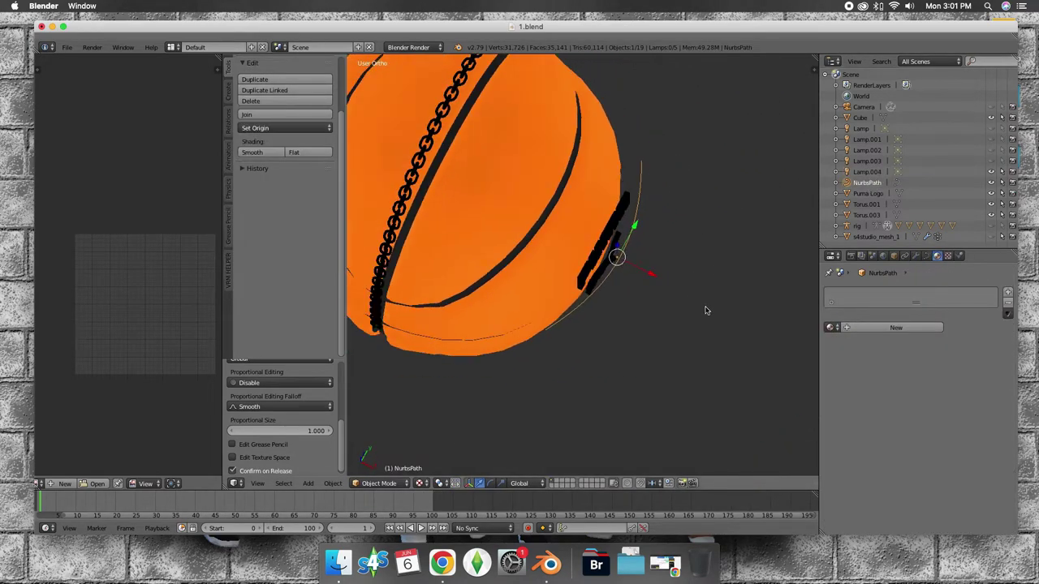
Step: Move the NurbsPath along X and then along Y toward the ball's underside
{"action": "mouse_move", "coordinate": [655, 277]}
{"action": "middle_mouse_down"}
{"action": "mouse_move", "coordinate": [574, 242]}
{"action": "mouse_move", "coordinate": [574, 292]}
{"action": "mouse_move", "coordinate": [542, 259]}
{"action": "mouse_move", "coordinate": [540, 278]}
{"action": "mouse_move", "coordinate": [480, 266]}
{"action": "middle_mouse_up"}
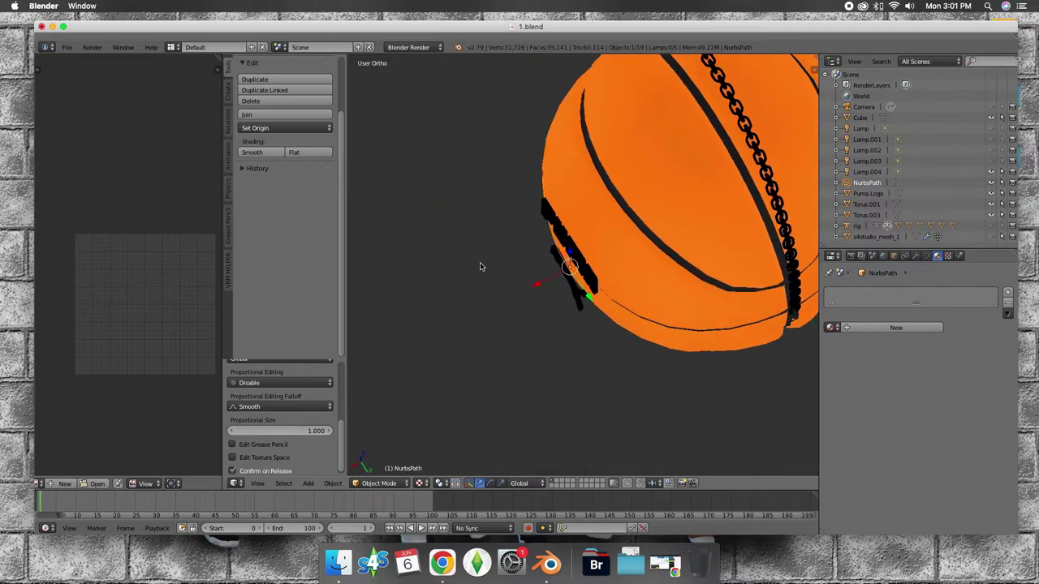
{"action": "key", "text": "g"}
{"action": "key", "text": "x"}
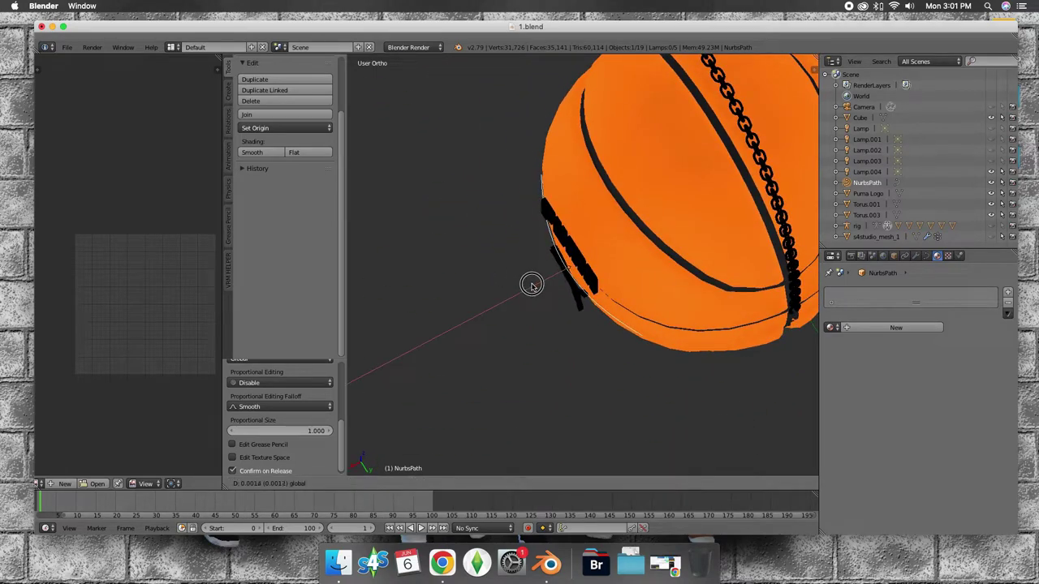
{"action": "left_click", "coordinate": [532, 284]}
{"action": "mouse_move", "coordinate": [531, 285]}
{"action": "middle_mouse_down"}
{"action": "mouse_move", "coordinate": [533, 222]}
{"action": "mouse_move", "coordinate": [578, 255]}
{"action": "mouse_move", "coordinate": [598, 290]}
{"action": "mouse_move", "coordinate": [650, 307]}
{"action": "middle_mouse_up"}
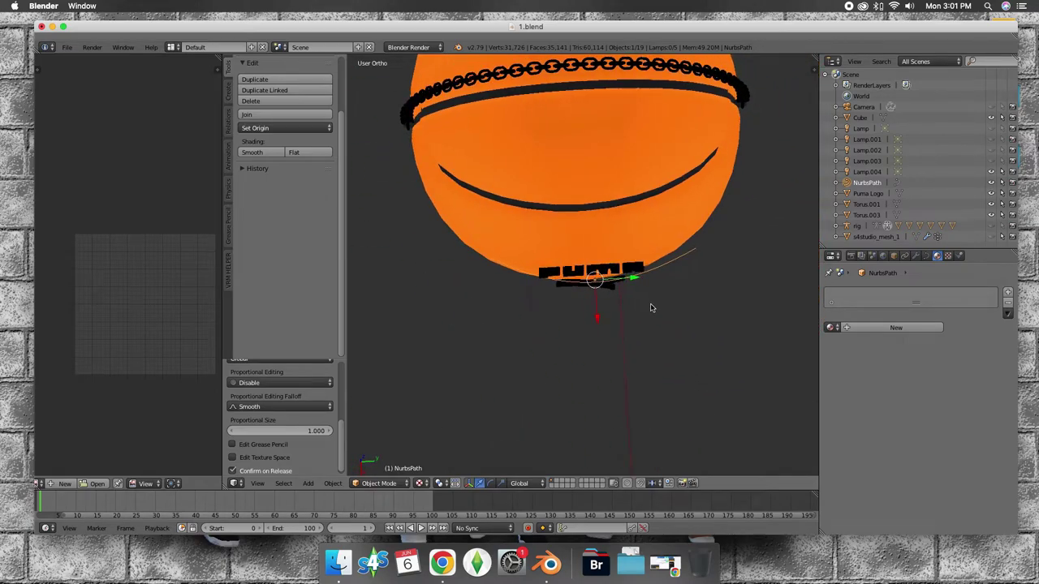
{"action": "key", "text": "g"}
{"action": "key", "text": "y"}
{"action": "left_click", "coordinate": [631, 280]}
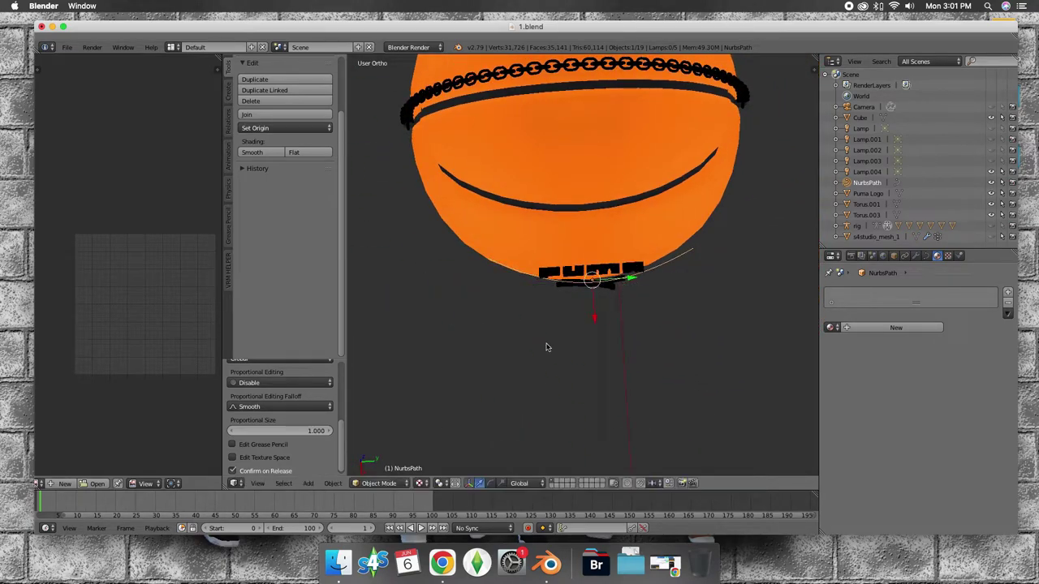
Step: In Edit Mode, shift the curve points along X so the path hugs the ball
{"action": "left_click", "coordinate": [379, 482]}
{"action": "left_click", "coordinate": [387, 460]}
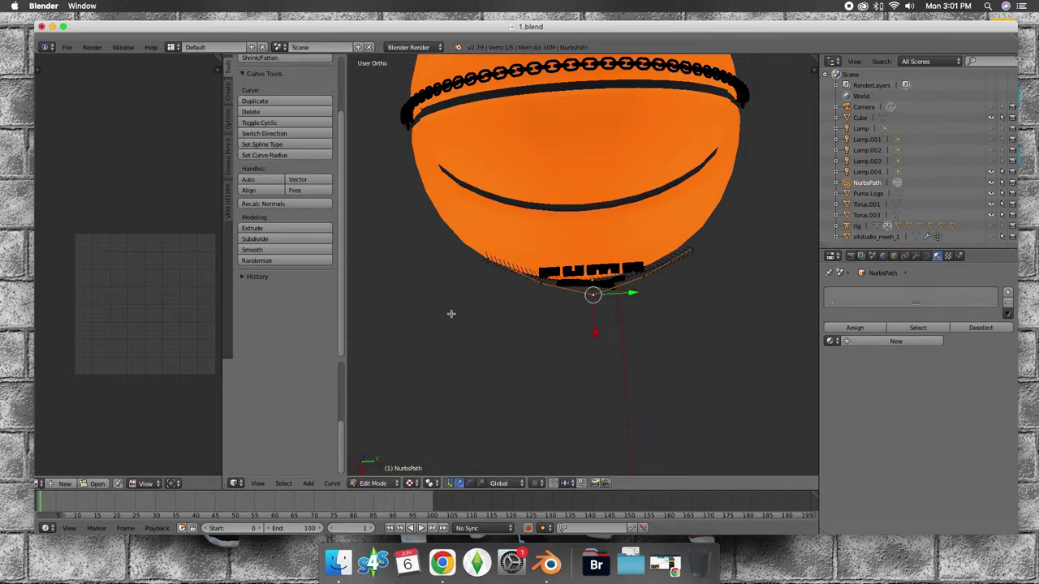
{"action": "key", "text": "g"}
{"action": "key", "text": "x"}
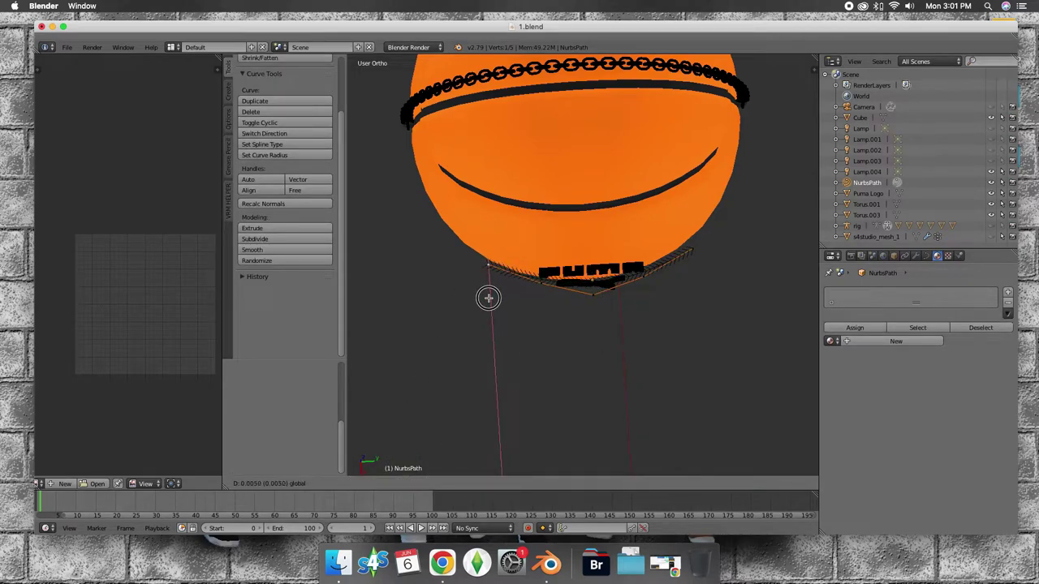
{"action": "left_click", "coordinate": [488, 297]}
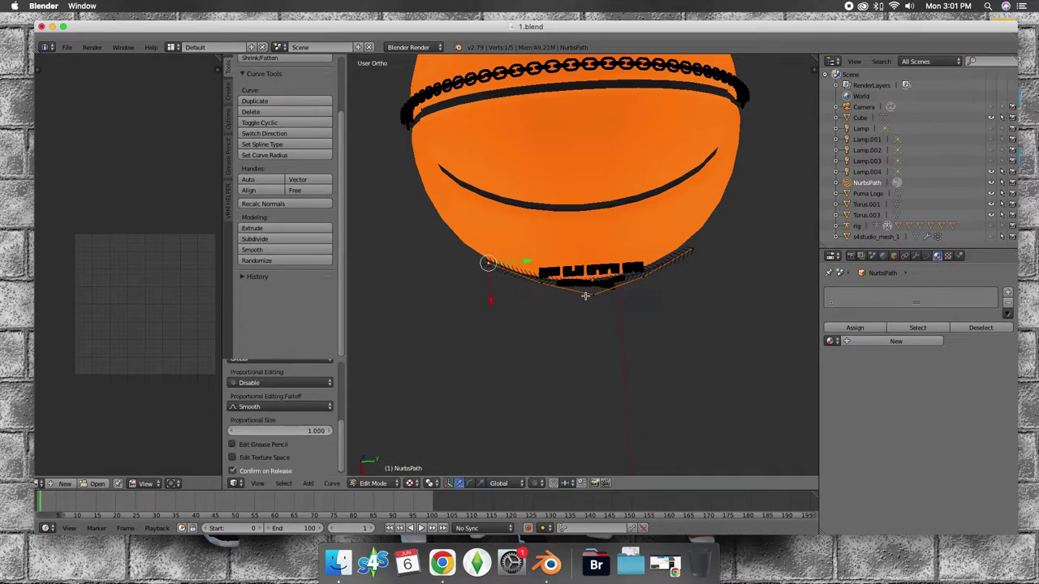
{"action": "key", "text": "g"}
{"action": "key", "text": "x"}
{"action": "left_click", "coordinate": [593, 347]}
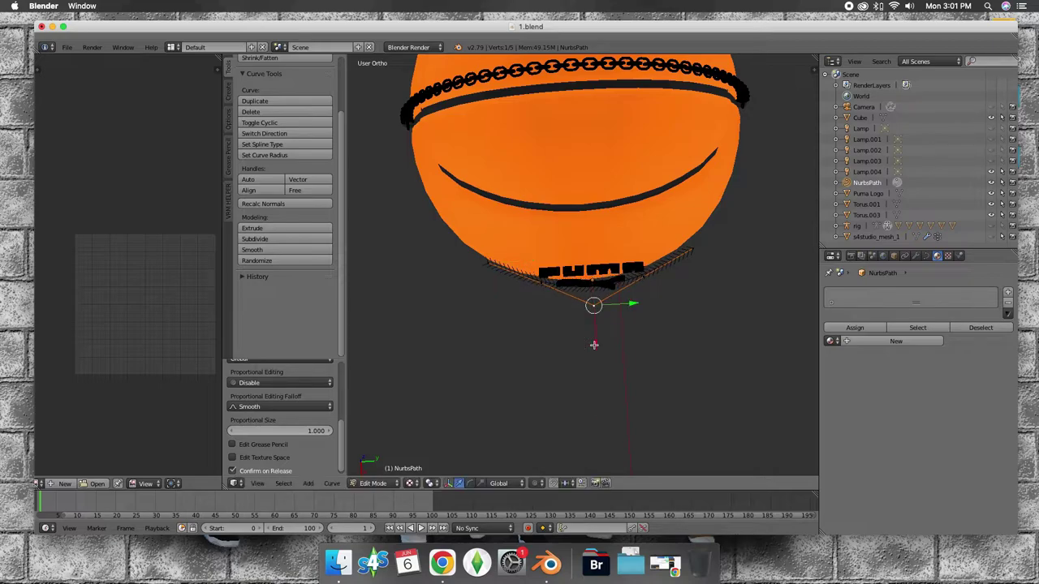
{"action": "middle_click_drag", "start_coordinate": [637, 331], "coordinate": [625, 339]}
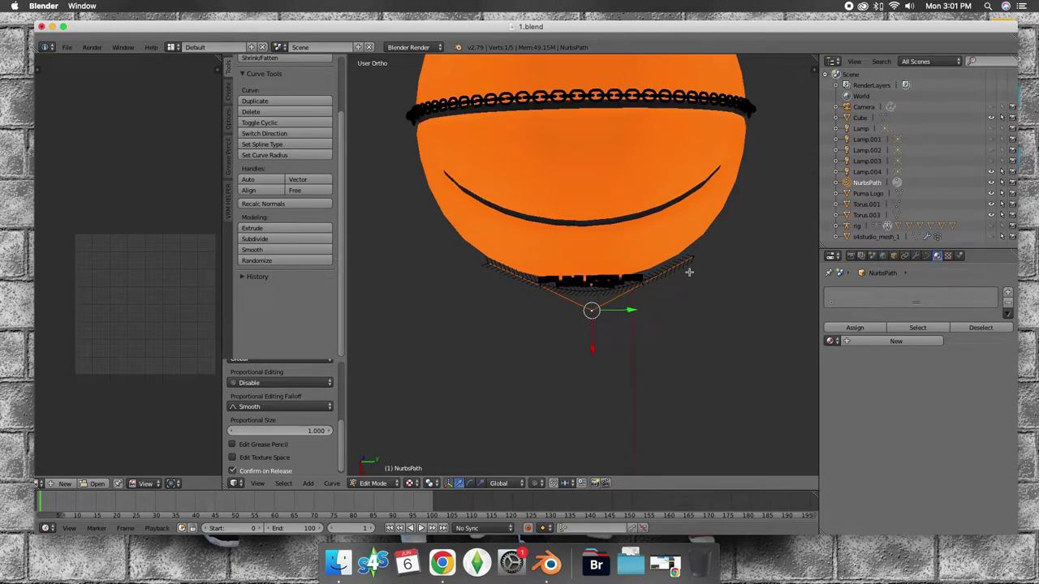
{"action": "left_click_drag", "start_coordinate": [695, 294], "coordinate": [696, 297]}
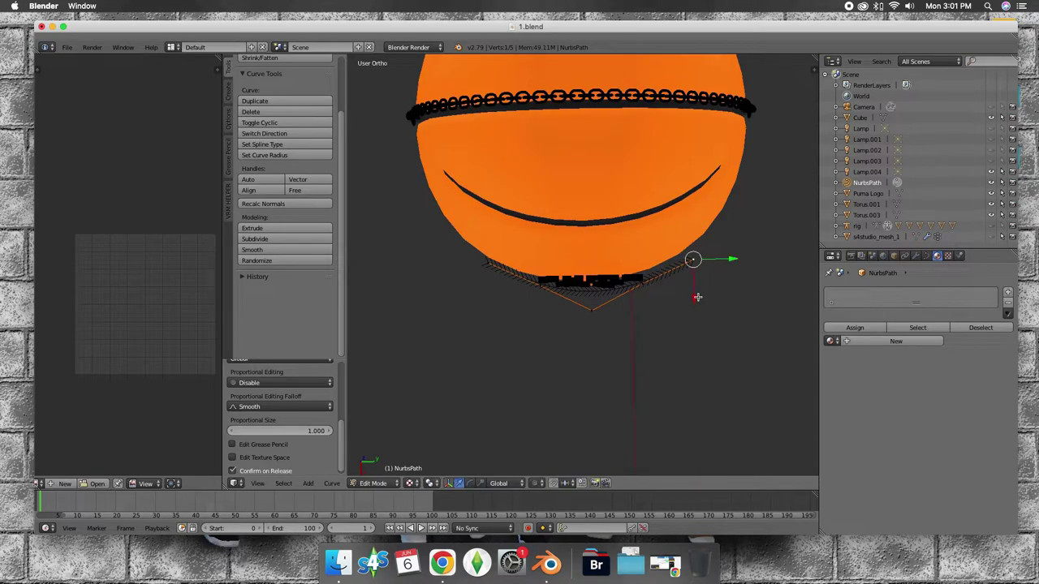
Step: Back in Object Mode, nudge the NurbsPath along X and Y against the ball's seam
{"action": "left_click", "coordinate": [372, 482]}
{"action": "left_click", "coordinate": [373, 459]}
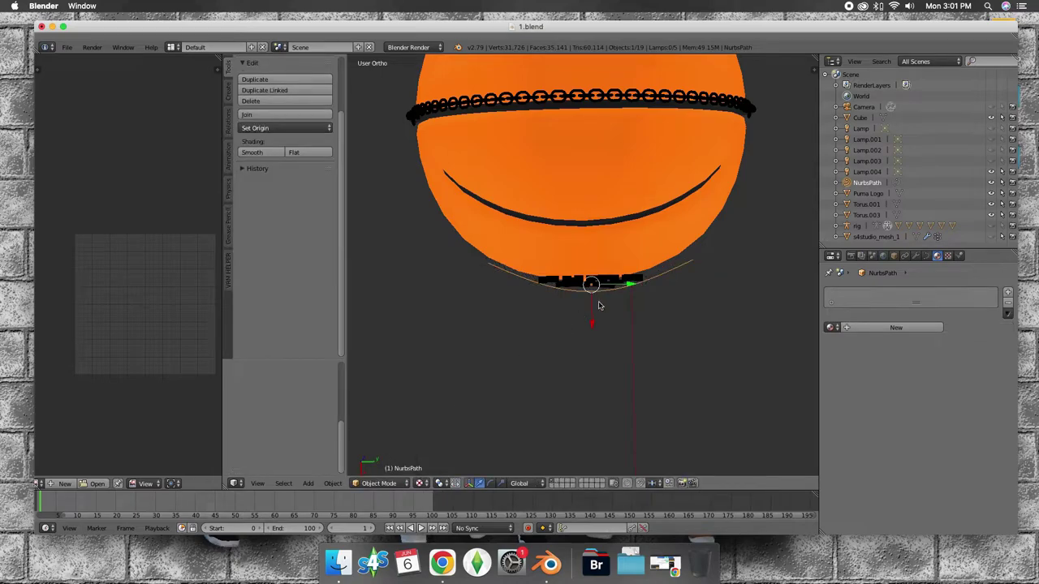
{"action": "left_click_drag", "start_coordinate": [590, 326], "coordinate": [590, 323]}
{"action": "mouse_move", "coordinate": [627, 280]}
{"action": "left_mouse_down"}
{"action": "mouse_move", "coordinate": [612, 306]}
{"action": "mouse_move", "coordinate": [587, 317]}
{"action": "left_mouse_up"}
{"action": "mouse_move", "coordinate": [588, 318]}
{"action": "middle_mouse_down"}
{"action": "mouse_move", "coordinate": [610, 197]}
{"action": "mouse_move", "coordinate": [596, 188]}
{"action": "middle_mouse_up"}
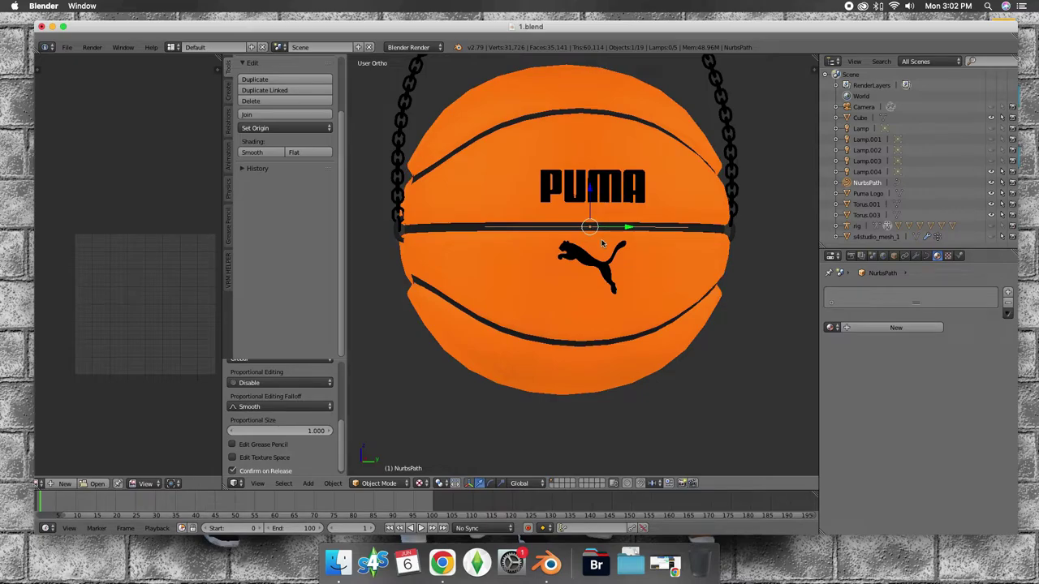
{"action": "scroll", "coordinate": [602, 242], "scroll_direction": "up", "scroll_amount": 2}
{"action": "mouse_move", "coordinate": [600, 240]}
{"action": "middle_mouse_down"}
{"action": "mouse_move", "coordinate": [663, 308]}
{"action": "mouse_move", "coordinate": [655, 324]}
{"action": "mouse_move", "coordinate": [584, 281]}
{"action": "middle_mouse_up"}
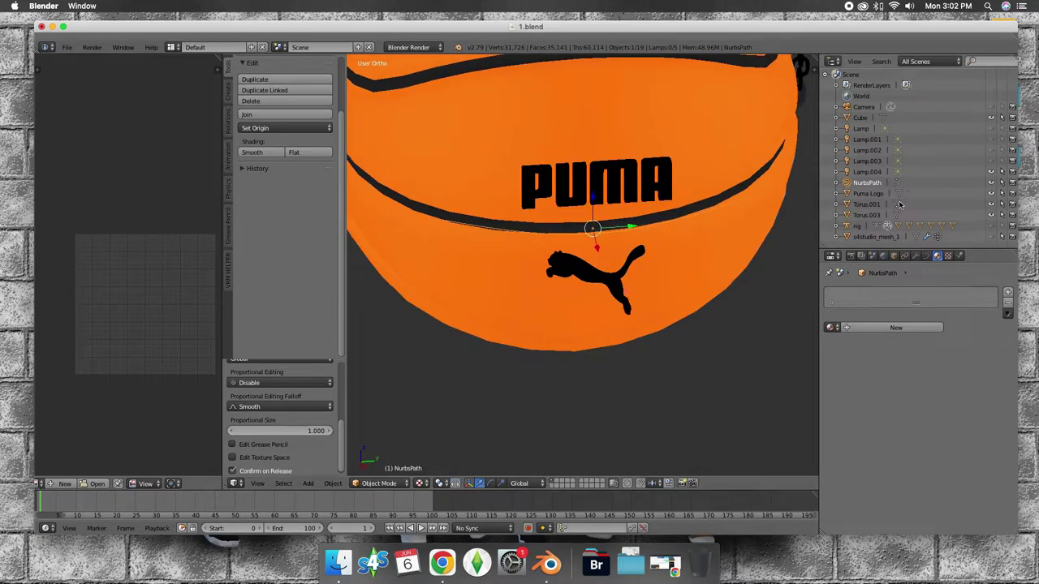
{"action": "left_click", "coordinate": [873, 195]}
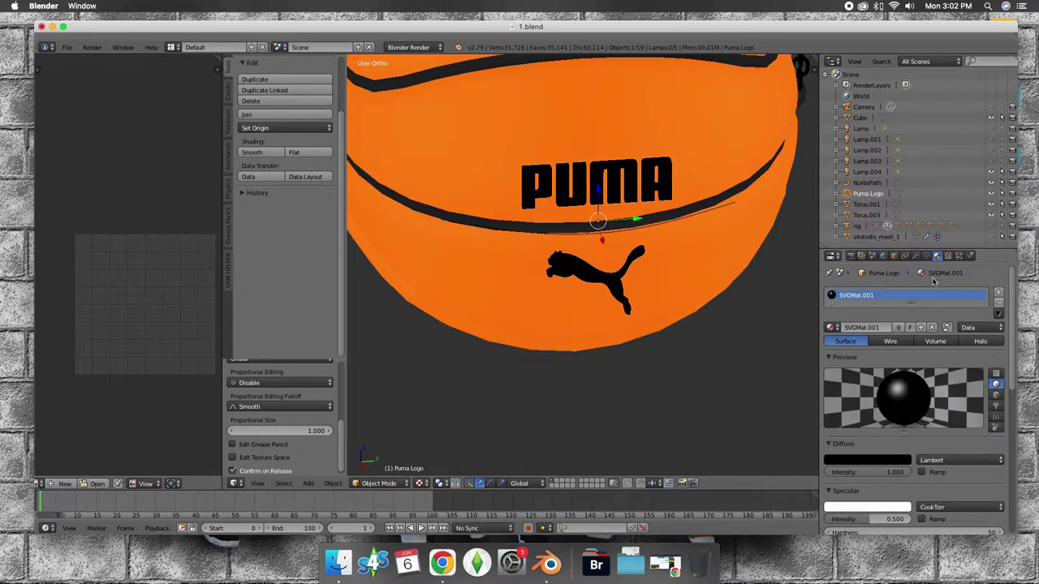
Step: Add a Curve modifier to Puma Logo with NurbsPath as its curve object
{"action": "left_click", "coordinate": [914, 256]}
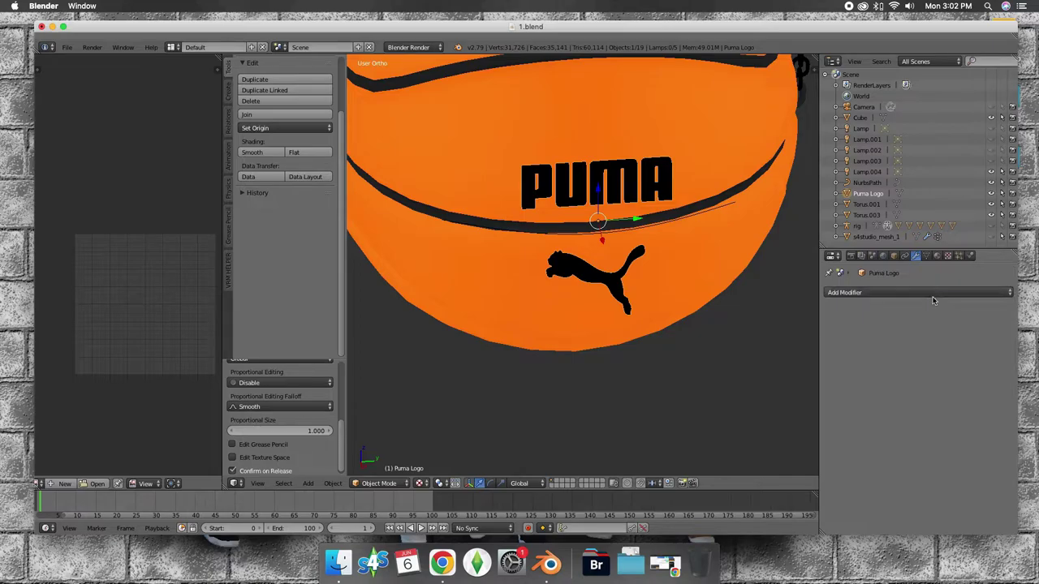
{"action": "left_click", "coordinate": [919, 293]}
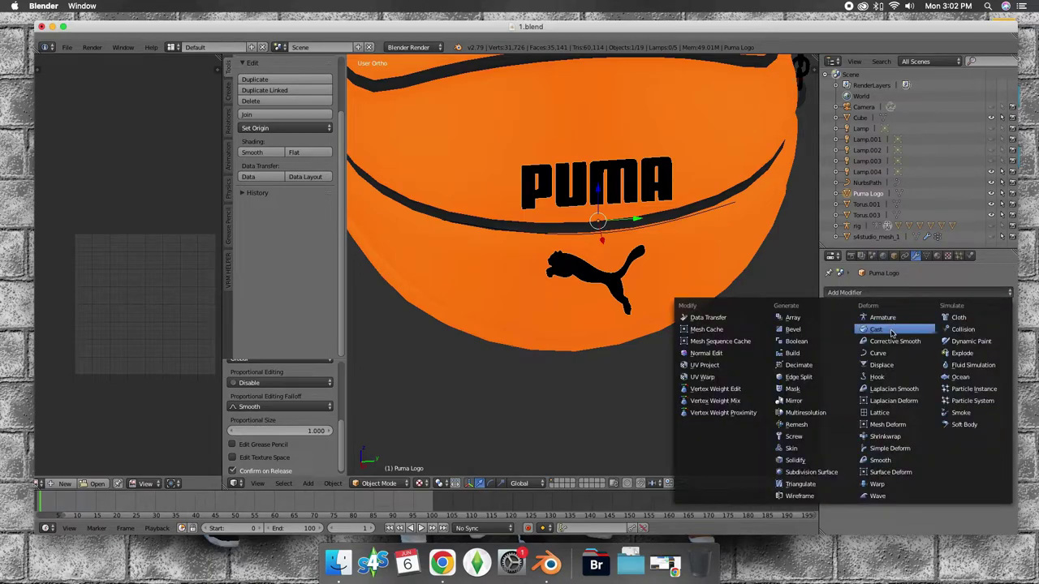
{"action": "left_click", "coordinate": [881, 353]}
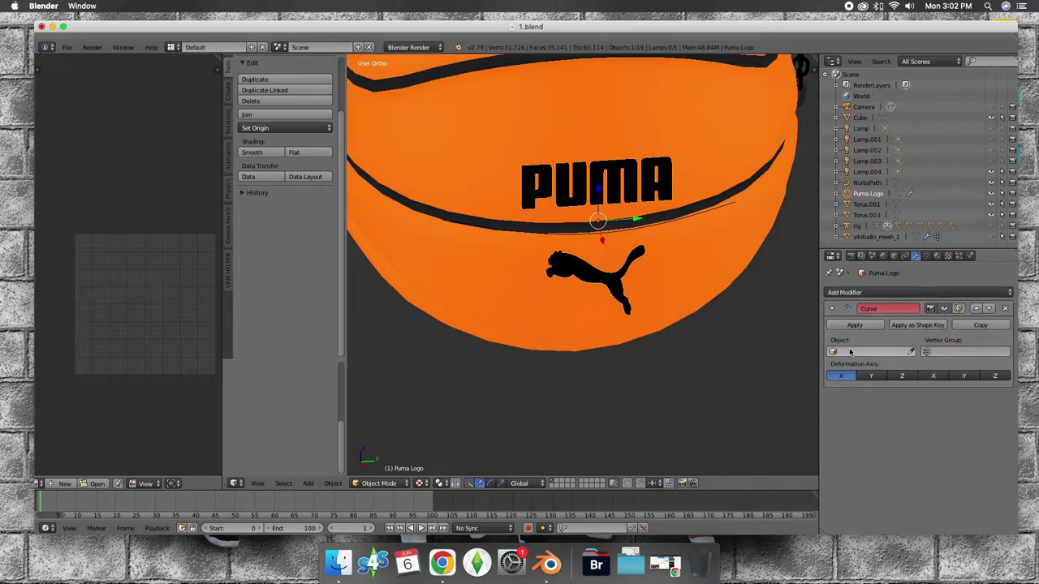
{"action": "left_click", "coordinate": [848, 351]}
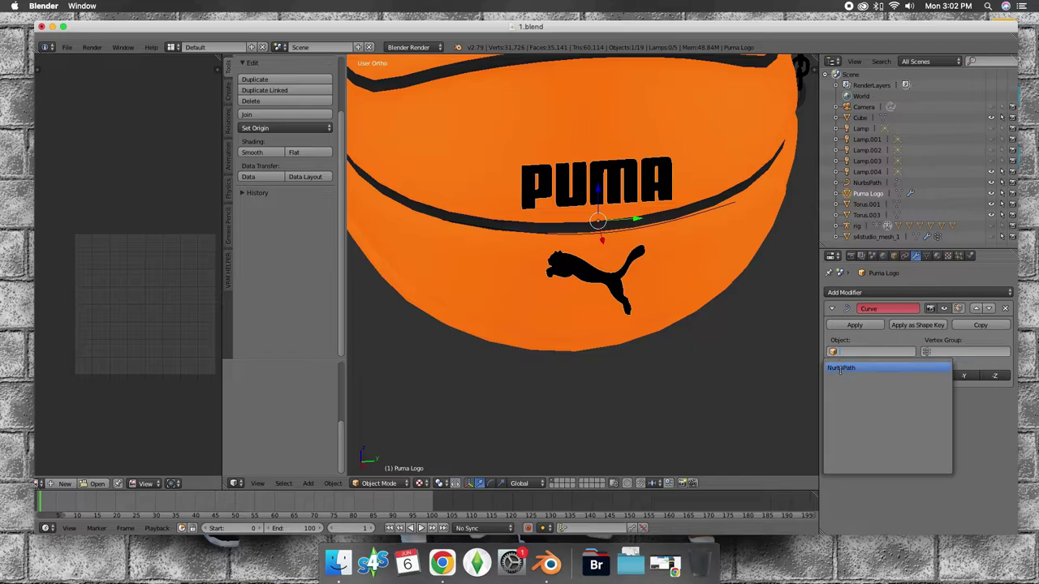
{"action": "left_click", "coordinate": [839, 367]}
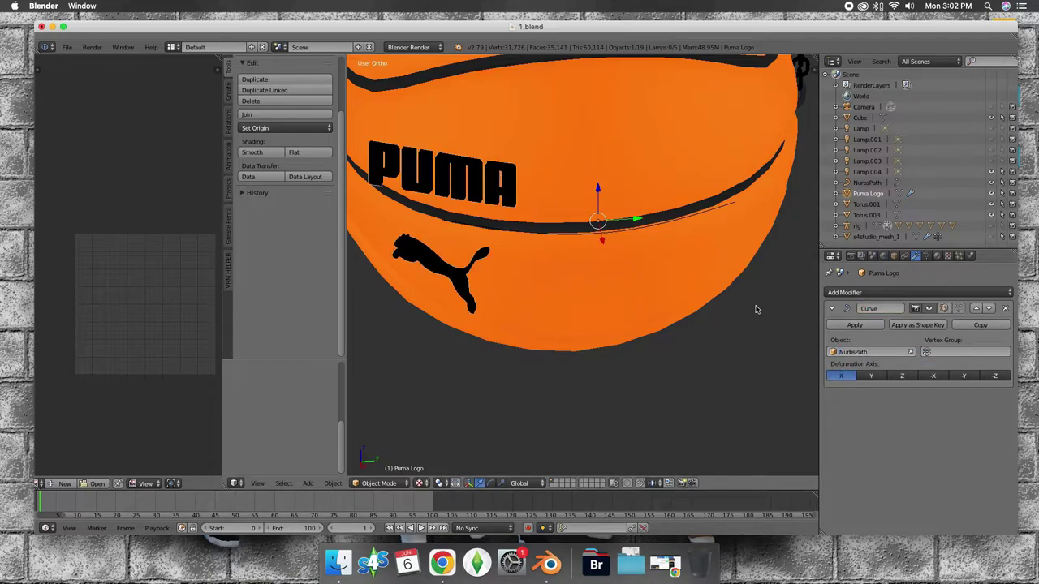
{"action": "mouse_move", "coordinate": [664, 291]}
{"action": "middle_mouse_down"}
{"action": "mouse_move", "coordinate": [693, 306]}
{"action": "mouse_move", "coordinate": [631, 328]}
{"action": "middle_mouse_up"}
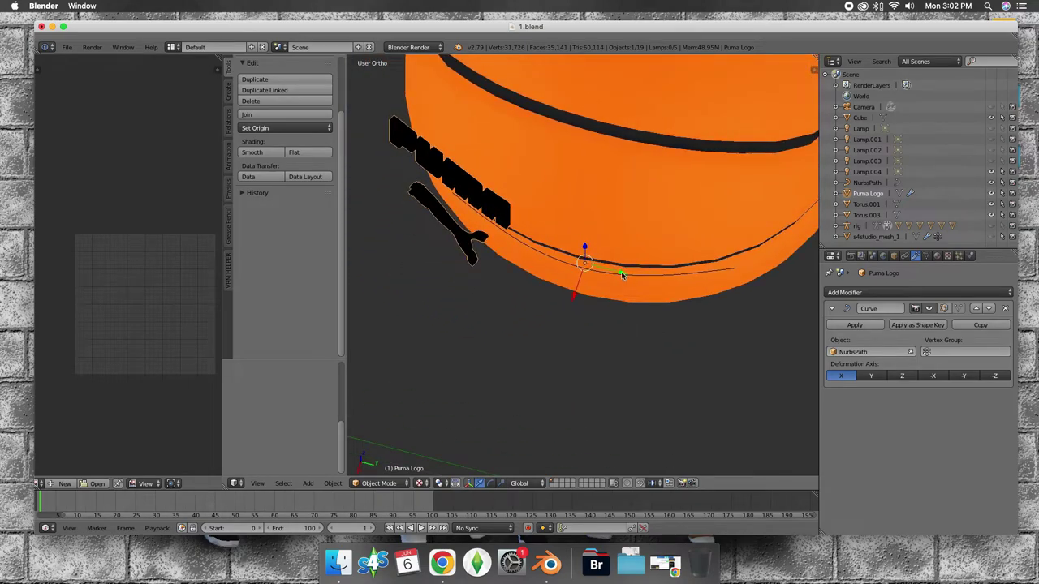
Step: Slide the Puma logo along Y on the curve toward the ball's front
{"action": "key", "text": "g"}
{"action": "key", "text": "y"}
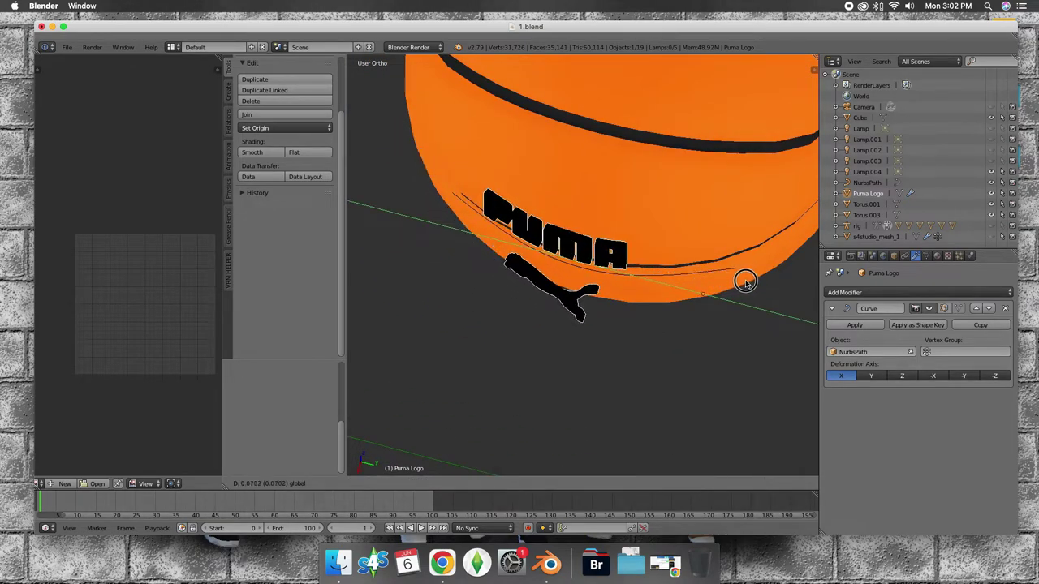
{"action": "left_click", "coordinate": [766, 278]}
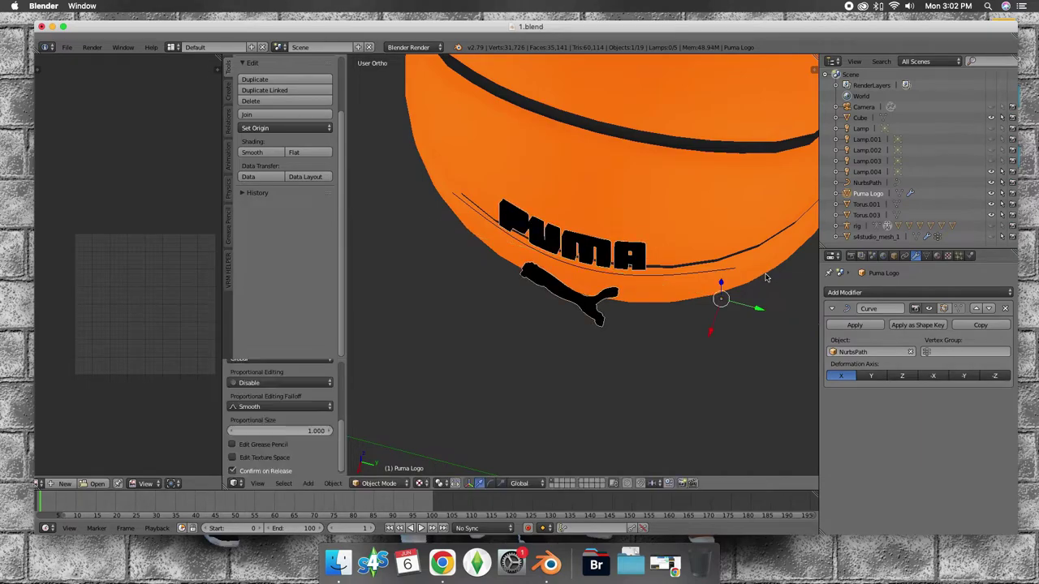
{"action": "mouse_move", "coordinate": [723, 266]}
{"action": "middle_mouse_down"}
{"action": "mouse_move", "coordinate": [690, 283]}
{"action": "mouse_move", "coordinate": [660, 225]}
{"action": "mouse_move", "coordinate": [725, 173]}
{"action": "mouse_move", "coordinate": [753, 186]}
{"action": "middle_mouse_up"}
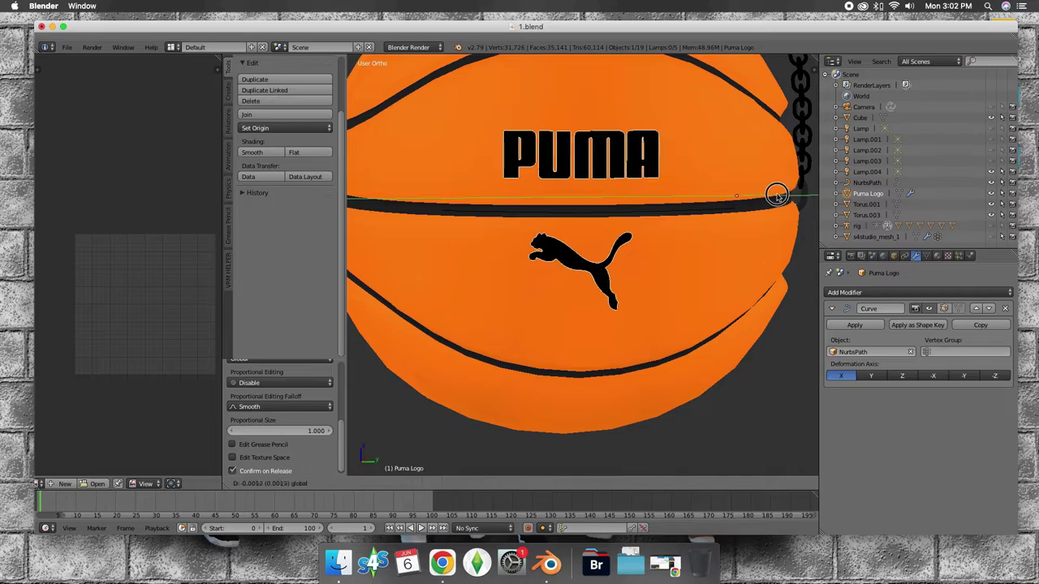
{"action": "mouse_move", "coordinate": [697, 209]}
{"action": "middle_mouse_down"}
{"action": "mouse_move", "coordinate": [667, 234]}
{"action": "mouse_move", "coordinate": [647, 329]}
{"action": "mouse_move", "coordinate": [671, 325]}
{"action": "middle_mouse_up"}
{"action": "left_click_drag", "start_coordinate": [751, 314], "coordinate": [742, 316]}
{"action": "mouse_move", "coordinate": [742, 316]}
{"action": "middle_mouse_down"}
{"action": "mouse_move", "coordinate": [730, 203]}
{"action": "mouse_move", "coordinate": [763, 194]}
{"action": "middle_mouse_up"}
Step: Shift the PUMA logo slightly further right along Y
{"action": "scroll", "coordinate": [764, 194], "scroll_direction": "down", "scroll_amount": 1}
{"action": "scroll", "coordinate": [746, 211], "scroll_direction": "down", "scroll_amount": 5}
{"action": "scroll", "coordinate": [730, 231], "scroll_direction": "down", "scroll_amount": 1}
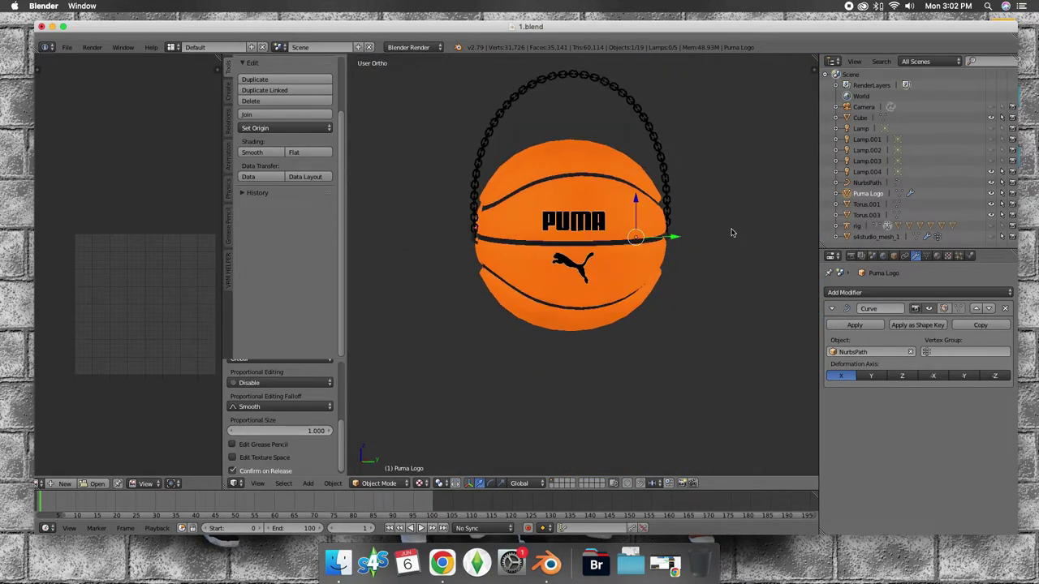
{"action": "middle_click_drag", "start_coordinate": [713, 238], "coordinate": [695, 242]}
{"action": "left_click_drag", "start_coordinate": [669, 235], "coordinate": [678, 233]}
{"action": "mouse_move", "coordinate": [678, 234]}
{"action": "middle_mouse_down"}
{"action": "mouse_move", "coordinate": [603, 215]}
{"action": "mouse_move", "coordinate": [673, 239]}
{"action": "mouse_move", "coordinate": [644, 225]}
{"action": "middle_mouse_up"}
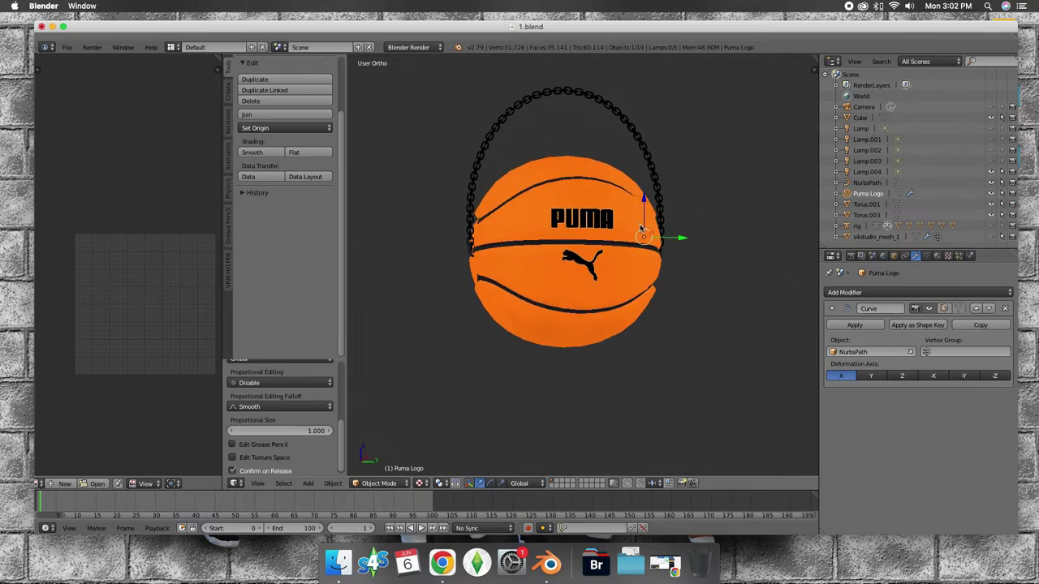
Step: Raise the Puma logo slightly along the Z axis
{"action": "key", "text": "g"}
{"action": "key", "text": "z"}
{"action": "left_click_drag", "start_coordinate": [645, 205], "coordinate": [647, 201]}
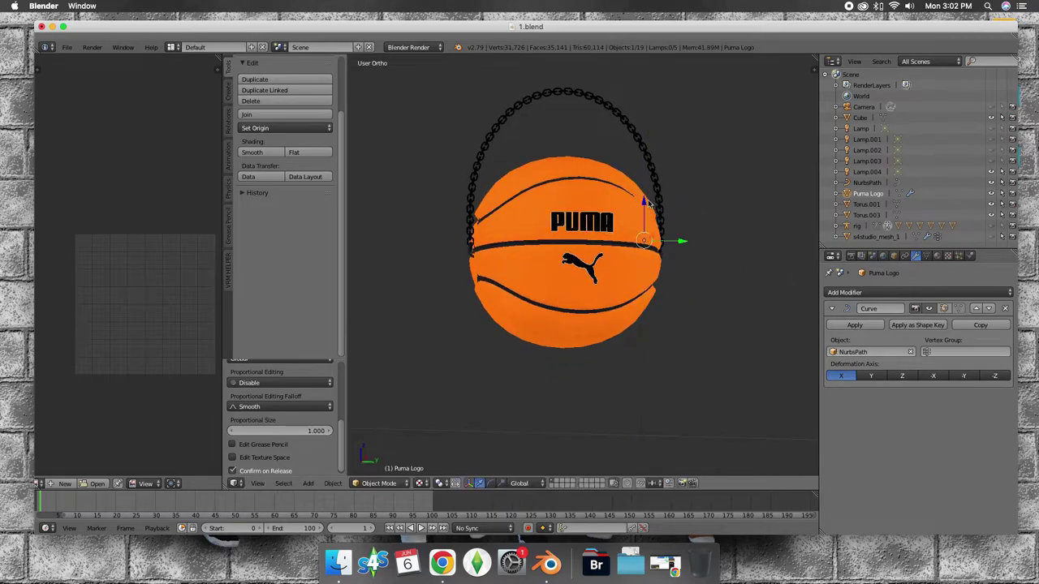
{"action": "left_click", "coordinate": [647, 203]}
{"action": "mouse_move", "coordinate": [638, 219]}
{"action": "middle_mouse_down"}
{"action": "mouse_move", "coordinate": [665, 301]}
{"action": "mouse_move", "coordinate": [655, 293]}
{"action": "mouse_move", "coordinate": [652, 330]}
{"action": "mouse_move", "coordinate": [648, 322]}
{"action": "middle_mouse_up"}
{"action": "scroll", "coordinate": [654, 293], "scroll_direction": "up", "scroll_amount": 4}
{"action": "scroll", "coordinate": [654, 309], "scroll_direction": "up", "scroll_amount": 2}
{"action": "middle_click_drag", "start_coordinate": [715, 293], "coordinate": [783, 265]}
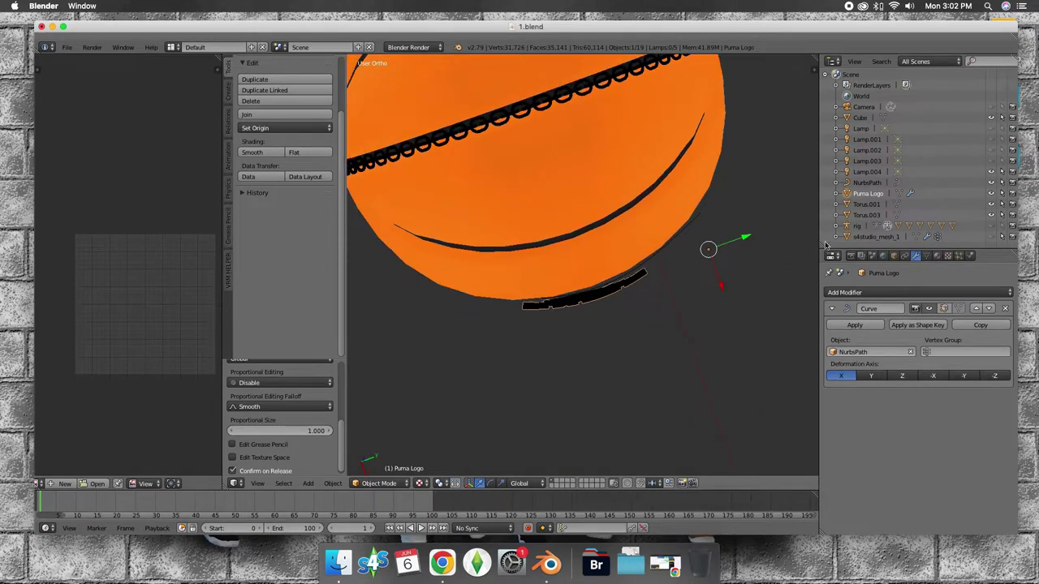
{"action": "left_click", "coordinate": [871, 182]}
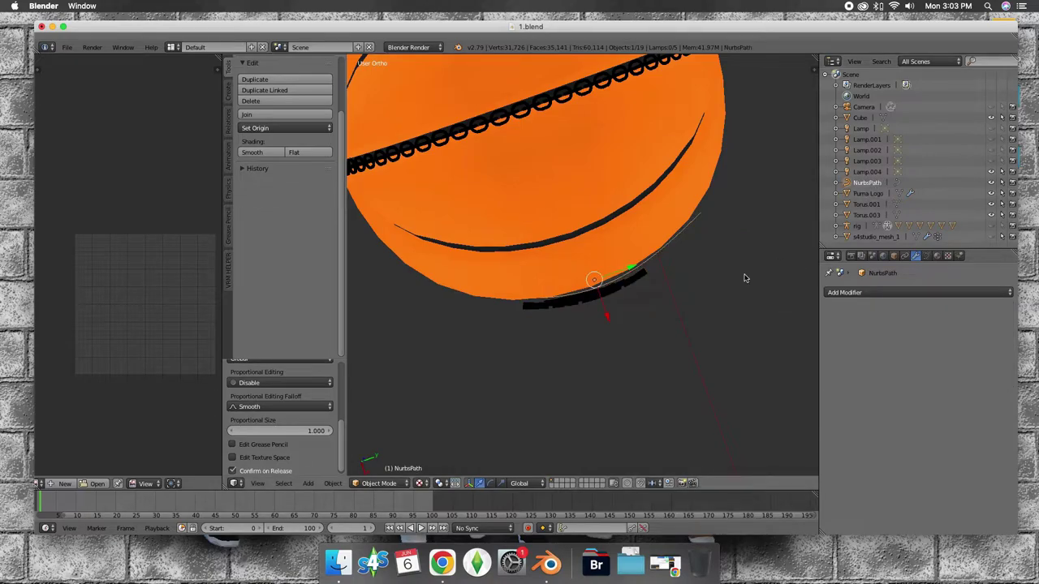
Step: Enter Edit Mode on NurbsPath and nudge a control point along X
{"action": "left_click", "coordinate": [379, 483]}
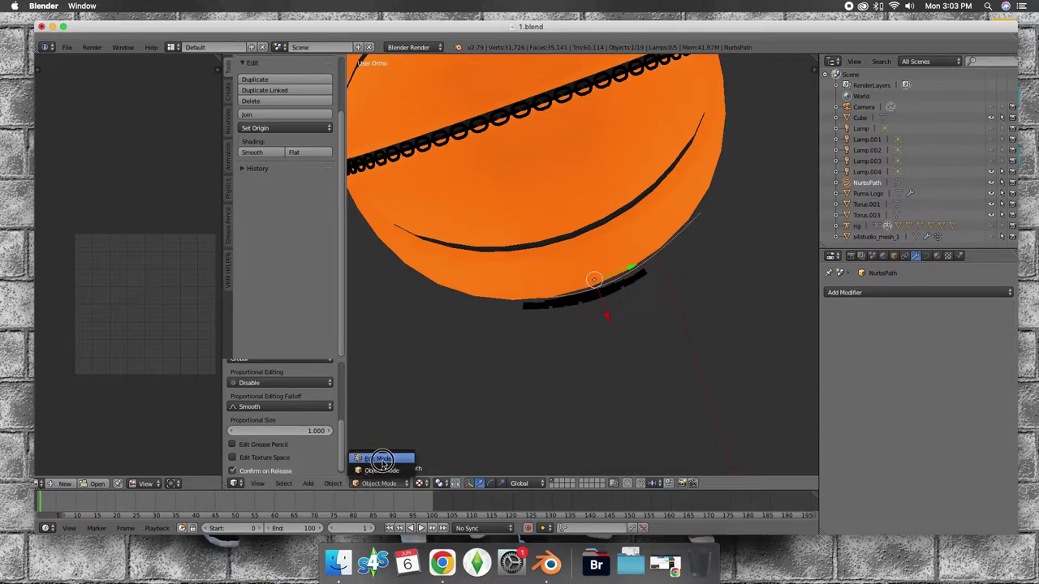
{"action": "left_click", "coordinate": [382, 469]}
{"action": "left_click_drag", "start_coordinate": [715, 250], "coordinate": [717, 245]}
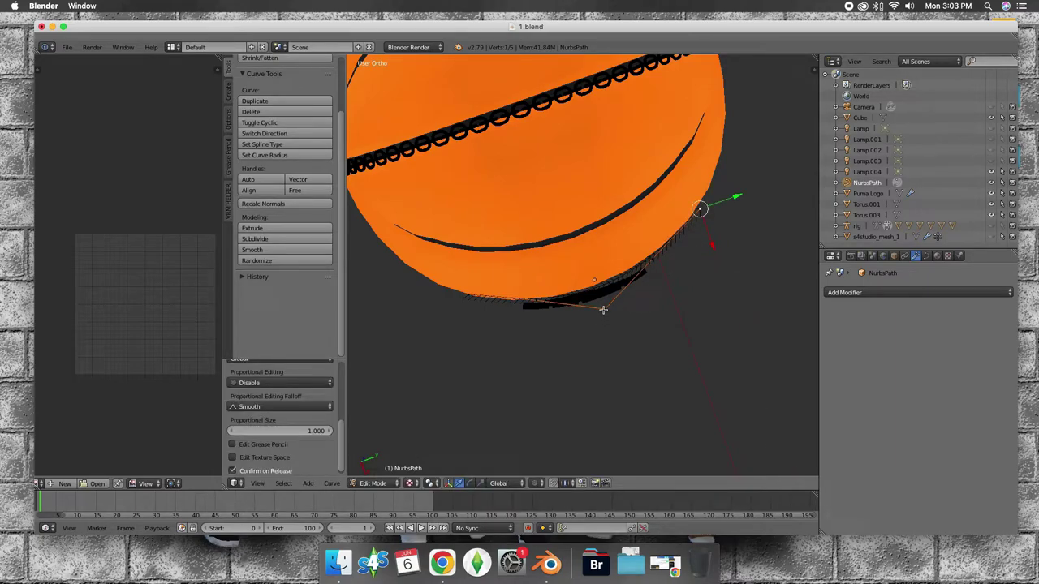
{"action": "left_click_drag", "start_coordinate": [614, 340], "coordinate": [616, 339]}
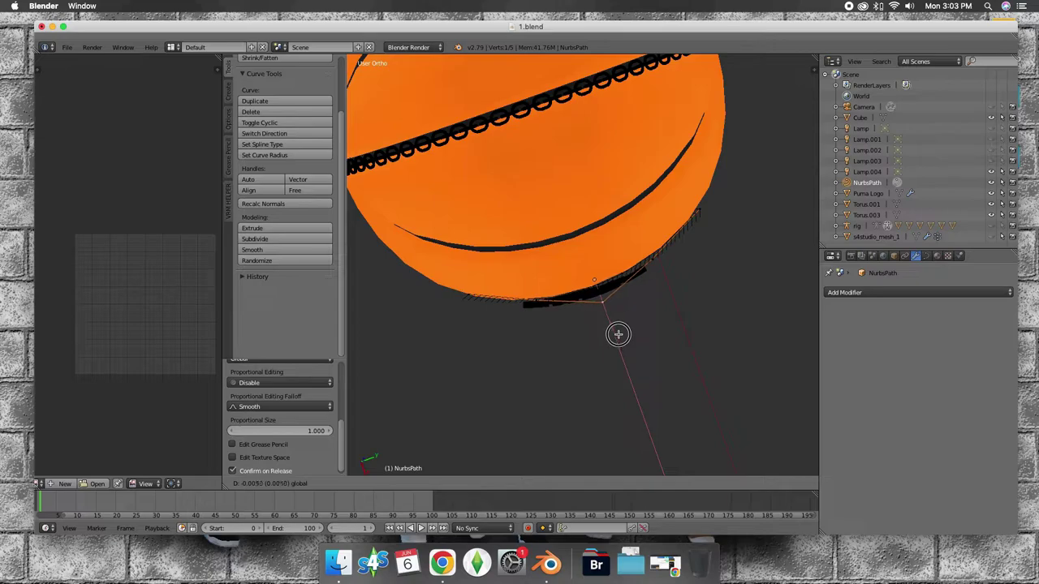
{"action": "left_click_drag", "start_coordinate": [618, 331], "coordinate": [617, 333]}
{"action": "mouse_move", "coordinate": [617, 333]}
{"action": "middle_mouse_down"}
{"action": "mouse_move", "coordinate": [603, 223]}
{"action": "mouse_move", "coordinate": [508, 238]}
{"action": "mouse_move", "coordinate": [525, 245]}
{"action": "middle_mouse_up"}
{"action": "mouse_move", "coordinate": [560, 276]}
{"action": "middle_mouse_down"}
{"action": "mouse_move", "coordinate": [596, 336]}
{"action": "mouse_move", "coordinate": [666, 336]}
{"action": "mouse_move", "coordinate": [690, 288]}
{"action": "mouse_move", "coordinate": [691, 352]}
{"action": "middle_mouse_up"}
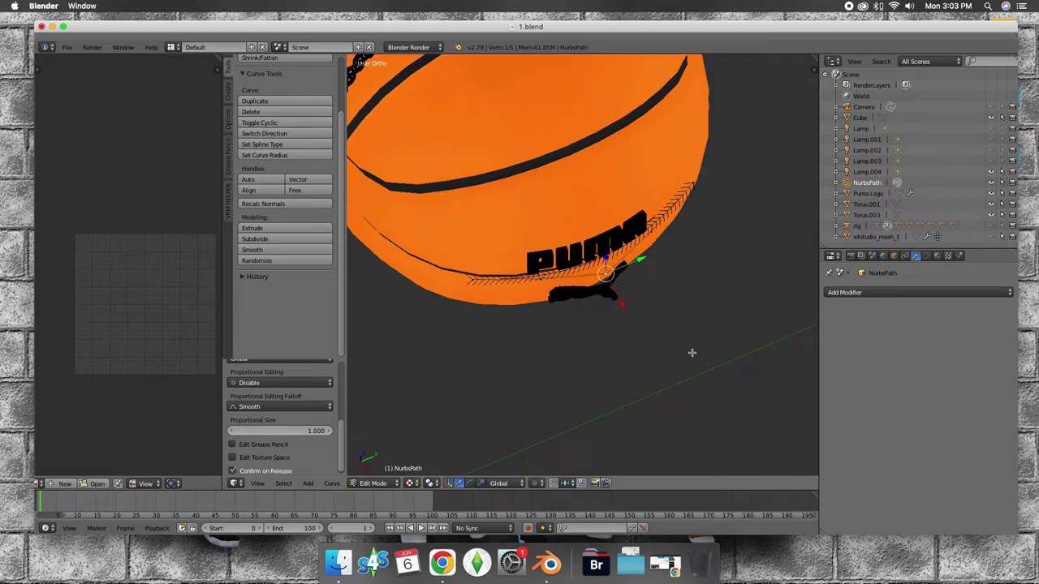
Step: Fine-tune more curve points along X until the logo sits flush on the ball's front
{"action": "left_click_drag", "start_coordinate": [554, 307], "coordinate": [554, 312]}
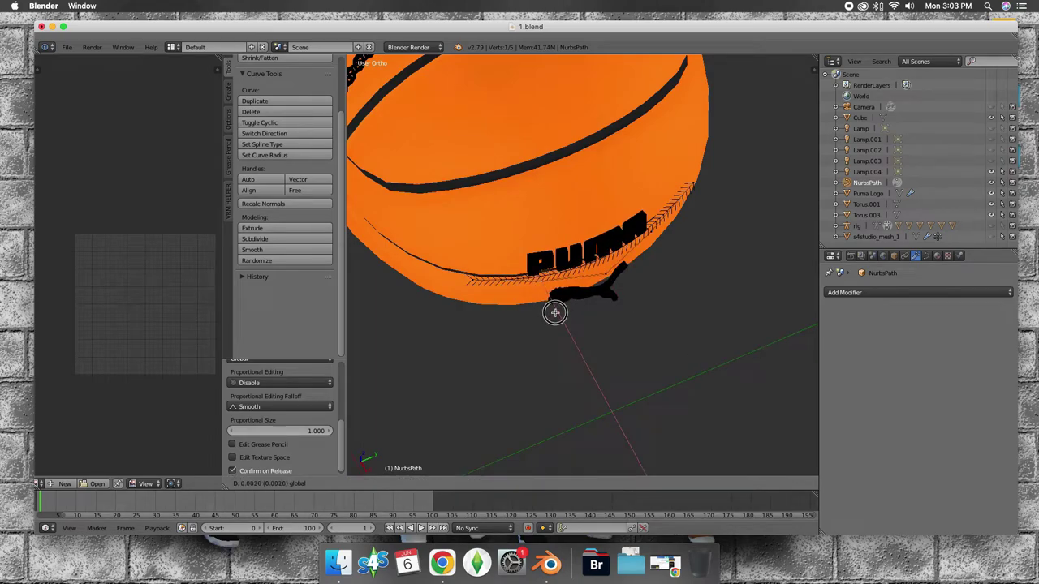
{"action": "middle_click_drag", "start_coordinate": [554, 312], "coordinate": [617, 290]}
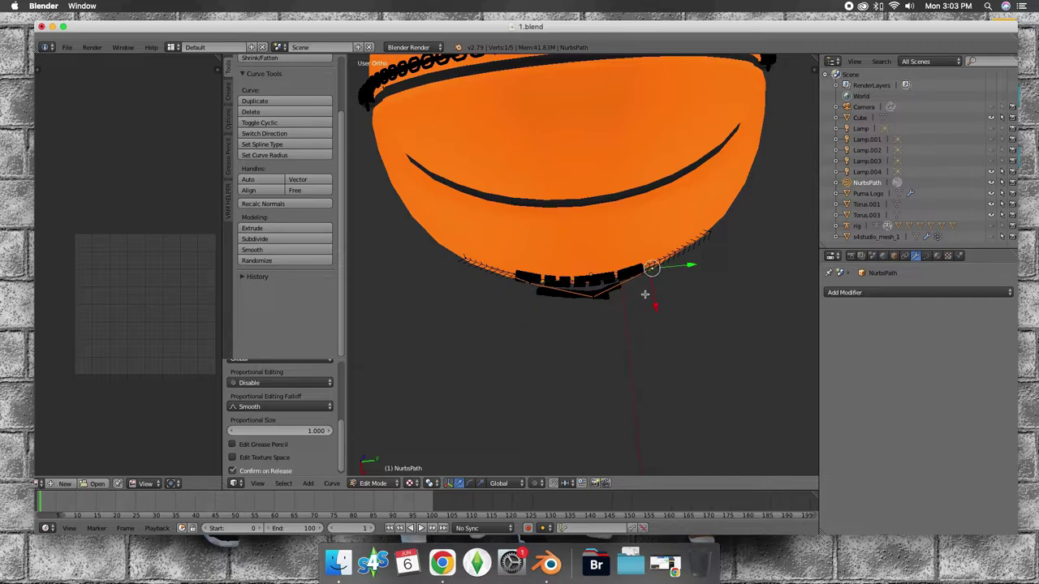
{"action": "left_click_drag", "start_coordinate": [595, 334], "coordinate": [598, 336]}
{"action": "mouse_move", "coordinate": [598, 336]}
{"action": "middle_mouse_down"}
{"action": "mouse_move", "coordinate": [494, 190]}
{"action": "mouse_move", "coordinate": [478, 203]}
{"action": "mouse_move", "coordinate": [475, 234]}
{"action": "mouse_move", "coordinate": [493, 294]}
{"action": "mouse_move", "coordinate": [501, 286]}
{"action": "middle_mouse_up"}
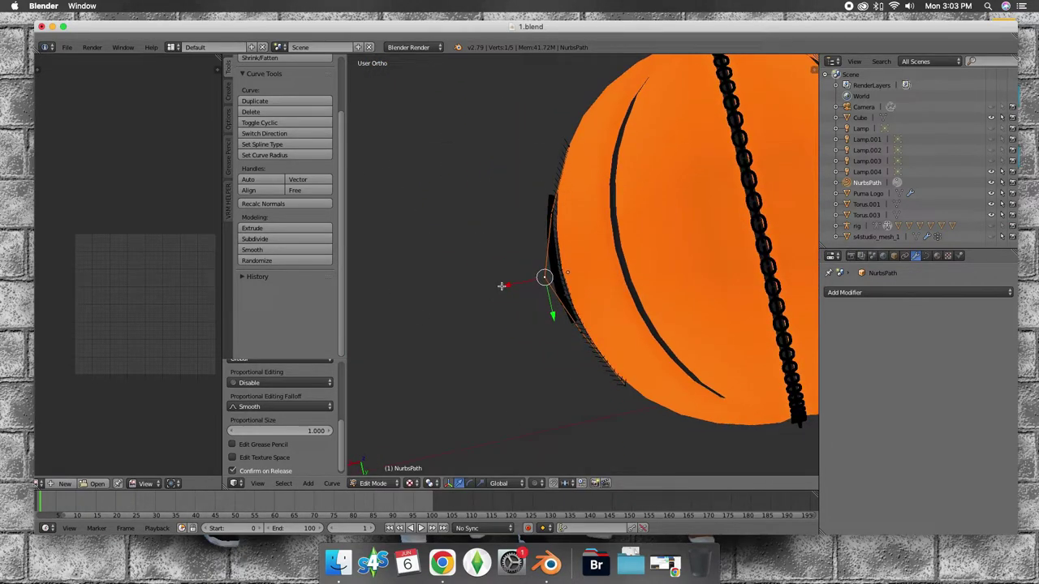
{"action": "left_click_drag", "start_coordinate": [503, 287], "coordinate": [513, 284]}
{"action": "mouse_move", "coordinate": [536, 276]}
{"action": "middle_mouse_down"}
{"action": "mouse_move", "coordinate": [593, 223]}
{"action": "mouse_move", "coordinate": [545, 209]}
{"action": "mouse_move", "coordinate": [496, 278]}
{"action": "mouse_move", "coordinate": [510, 292]}
{"action": "mouse_move", "coordinate": [496, 278]}
{"action": "mouse_move", "coordinate": [522, 281]}
{"action": "mouse_move", "coordinate": [641, 235]}
{"action": "mouse_move", "coordinate": [660, 314]}
{"action": "mouse_move", "coordinate": [608, 301]}
{"action": "mouse_move", "coordinate": [614, 235]}
{"action": "mouse_move", "coordinate": [621, 259]}
{"action": "mouse_move", "coordinate": [649, 266]}
{"action": "mouse_move", "coordinate": [591, 296]}
{"action": "mouse_move", "coordinate": [596, 239]}
{"action": "mouse_move", "coordinate": [626, 234]}
{"action": "mouse_move", "coordinate": [635, 220]}
{"action": "mouse_move", "coordinate": [609, 223]}
{"action": "mouse_move", "coordinate": [589, 248]}
{"action": "mouse_move", "coordinate": [589, 273]}
{"action": "mouse_move", "coordinate": [613, 306]}
{"action": "mouse_move", "coordinate": [655, 322]}
{"action": "mouse_move", "coordinate": [706, 203]}
{"action": "middle_mouse_up"}
{"action": "left_click", "coordinate": [865, 193]}
{"action": "left_click", "coordinate": [866, 182]}
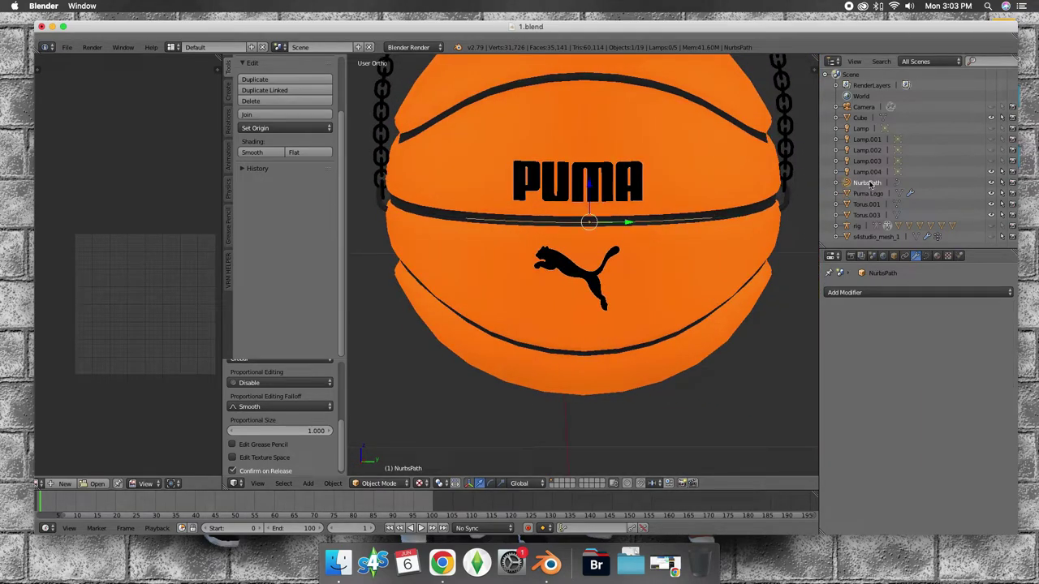
Step: Apply the Puma Logo's Curve modifier and delete NurbsPath from the Outliner
{"action": "left_click", "coordinate": [869, 194]}
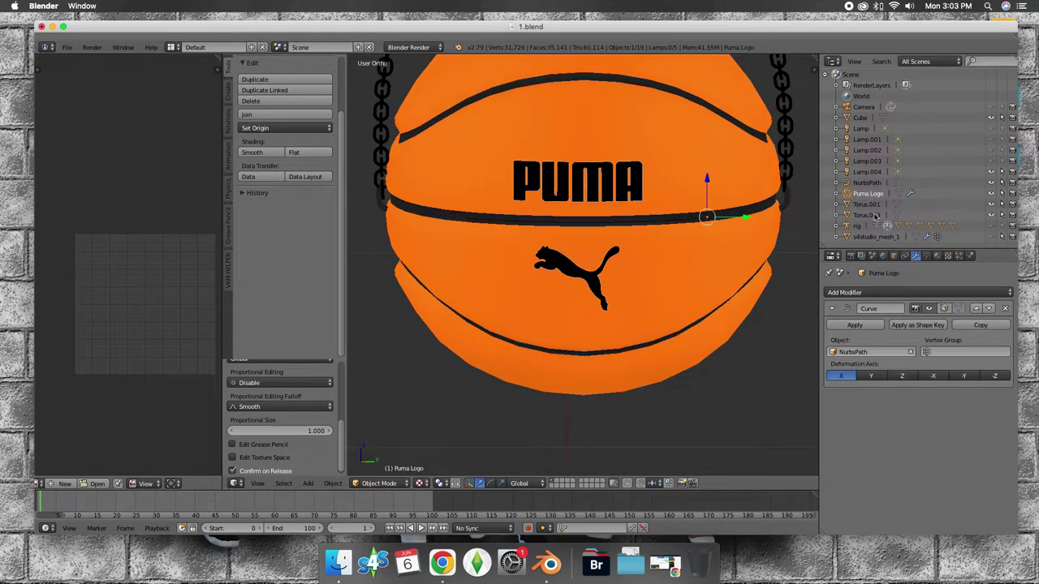
{"action": "left_click", "coordinate": [857, 326]}
{"action": "left_click", "coordinate": [868, 183]}
{"action": "right_click", "coordinate": [868, 184]}
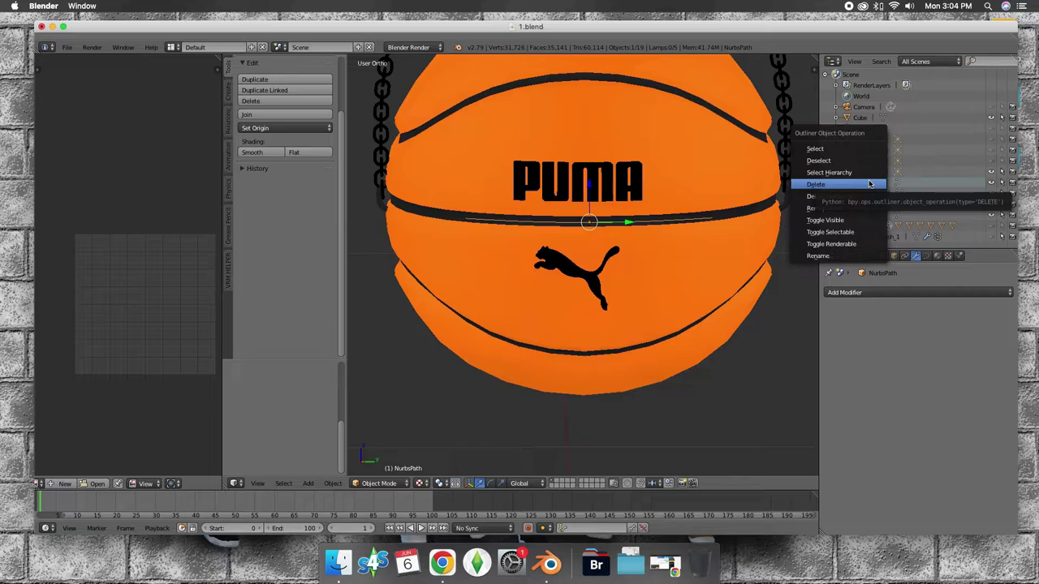
{"action": "left_click", "coordinate": [869, 184]}
{"action": "mouse_move", "coordinate": [677, 273]}
{"action": "middle_mouse_down"}
{"action": "mouse_move", "coordinate": [491, 315]}
{"action": "mouse_move", "coordinate": [476, 344]}
{"action": "mouse_move", "coordinate": [499, 371]}
{"action": "mouse_move", "coordinate": [526, 385]}
{"action": "mouse_move", "coordinate": [569, 363]}
{"action": "mouse_move", "coordinate": [607, 235]}
{"action": "middle_mouse_up"}
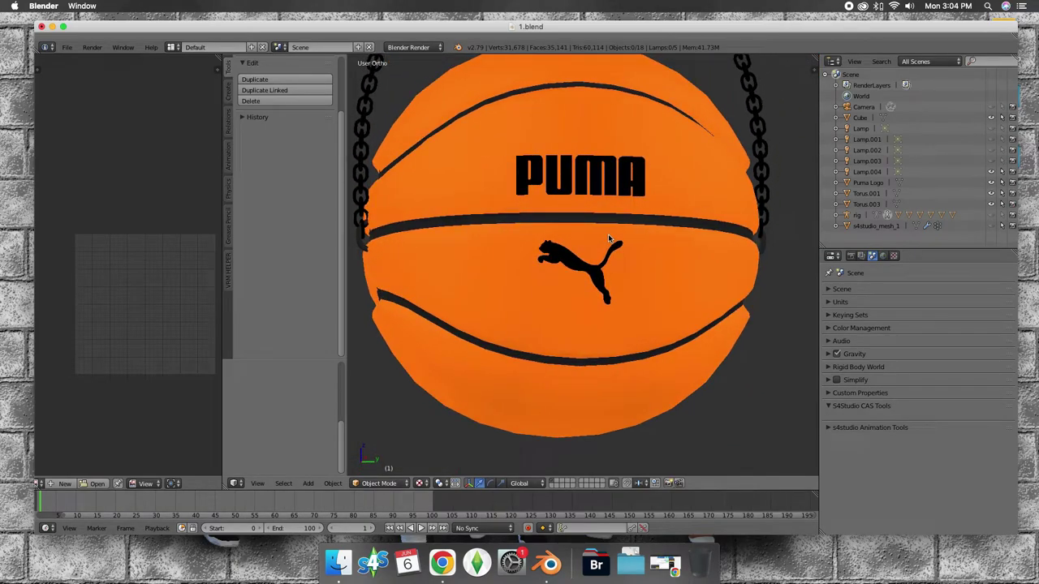
Step: Select the Puma Logo and move its origin to its geometry centre
{"action": "left_click", "coordinate": [386, 484]}
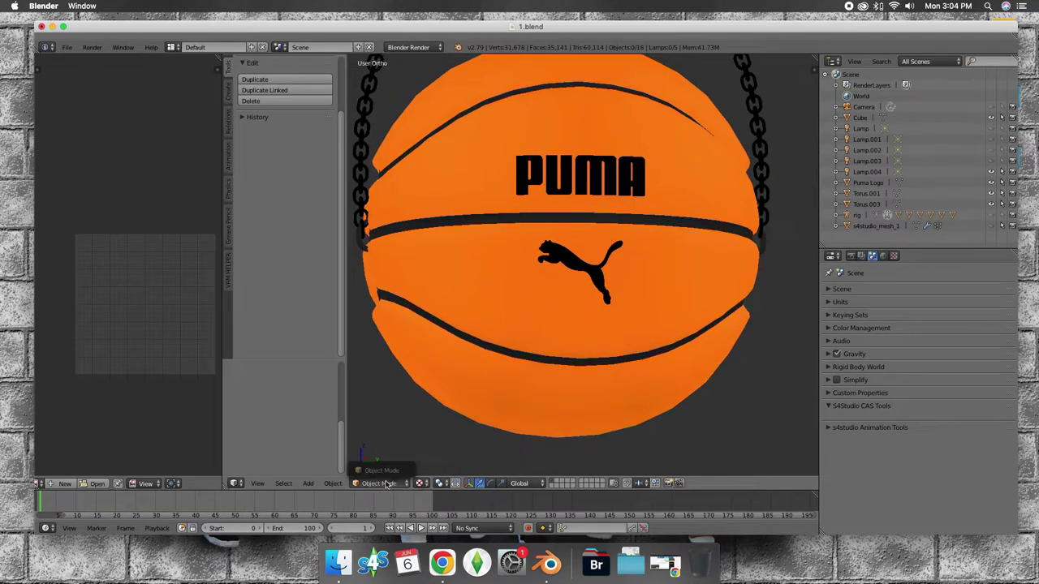
{"action": "left_click", "coordinate": [869, 183]}
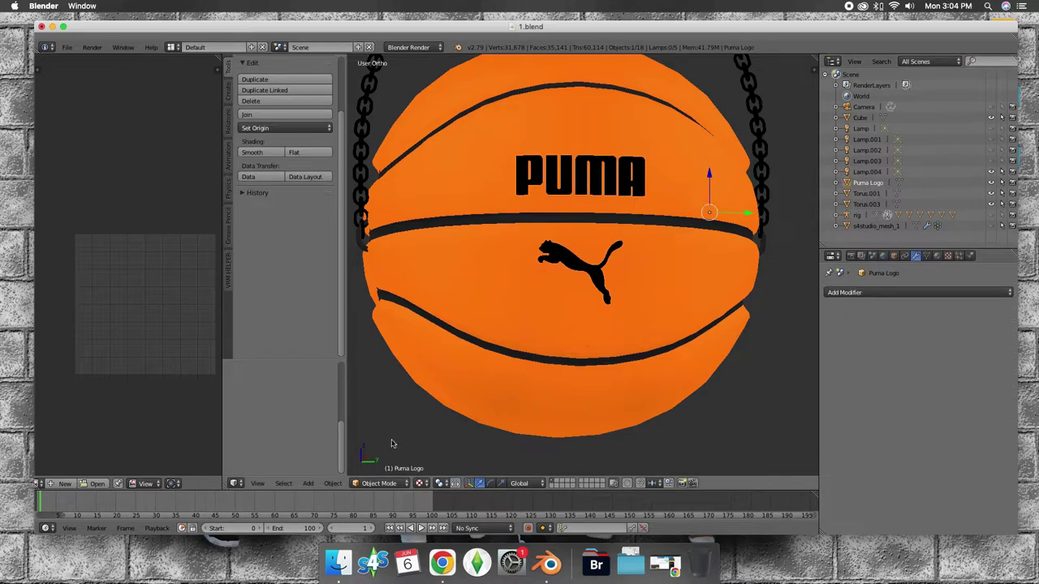
{"action": "left_click", "coordinate": [331, 483]}
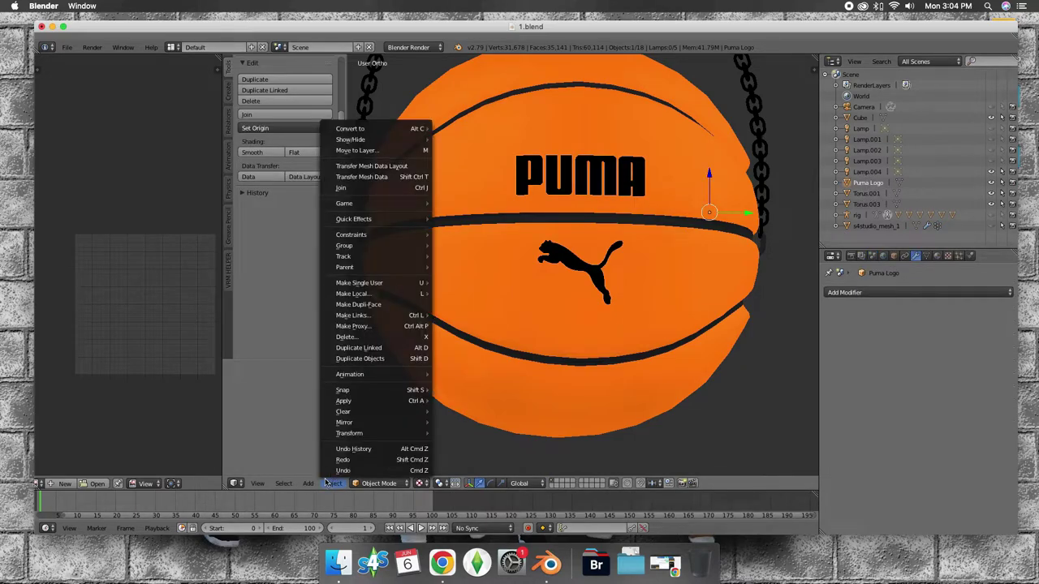
{"action": "mouse_move", "coordinate": [351, 433]}
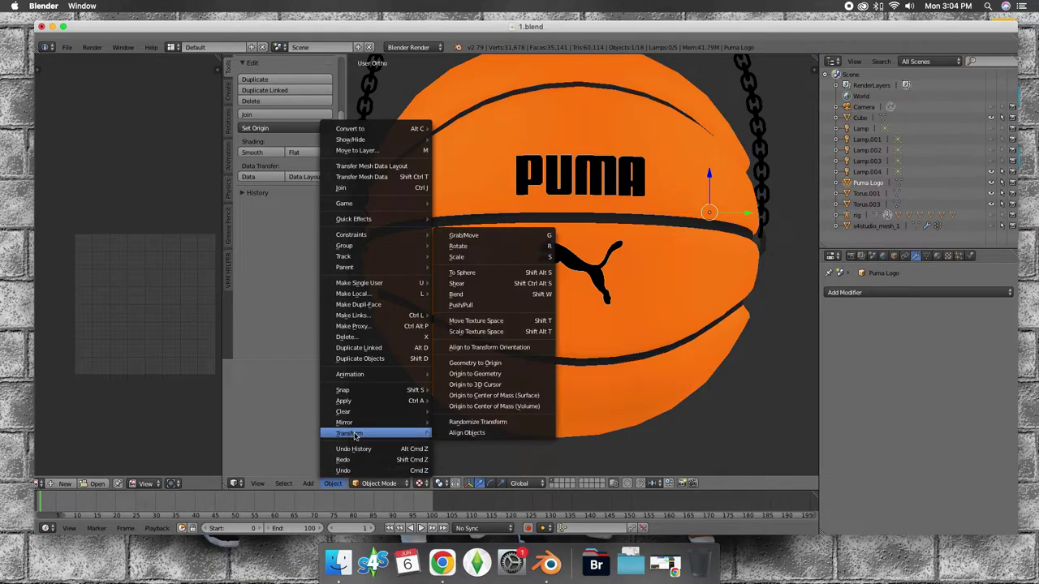
{"action": "left_click", "coordinate": [487, 373]}
{"action": "middle_click_drag", "start_coordinate": [487, 373], "coordinate": [553, 291]}
Step: Switch the Puma Logo into Edit Mode, viewing the ball's front
{"action": "left_click", "coordinate": [379, 482]}
{"action": "left_click", "coordinate": [378, 458]}
{"action": "middle_click_drag", "start_coordinate": [544, 337], "coordinate": [572, 317]}
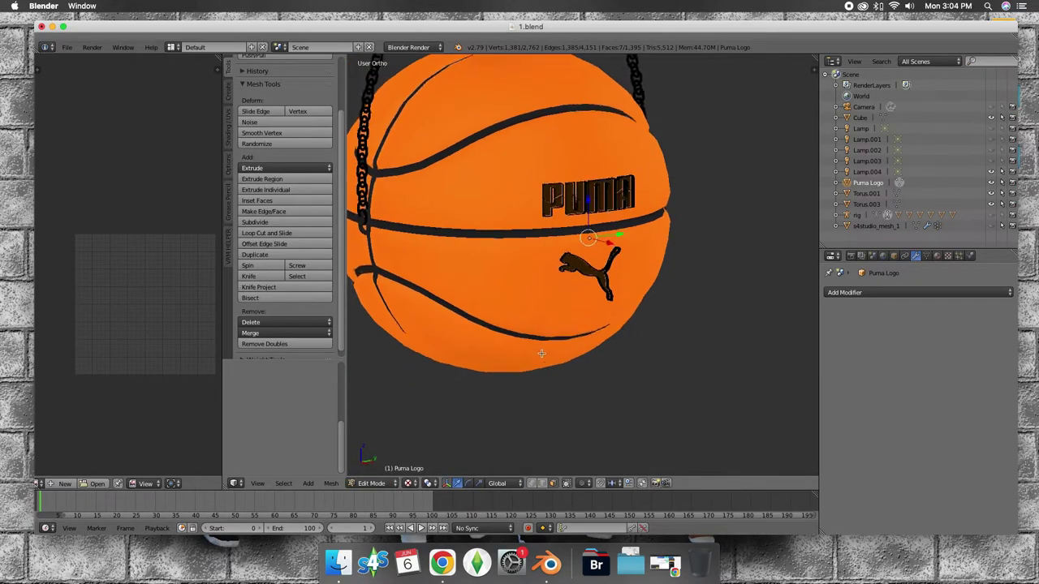
Step: Select the cat shape, pick its lower-tip vertex, and turn on proportional editing
{"action": "scroll", "coordinate": [572, 318], "scroll_direction": "up", "scroll_amount": 3}
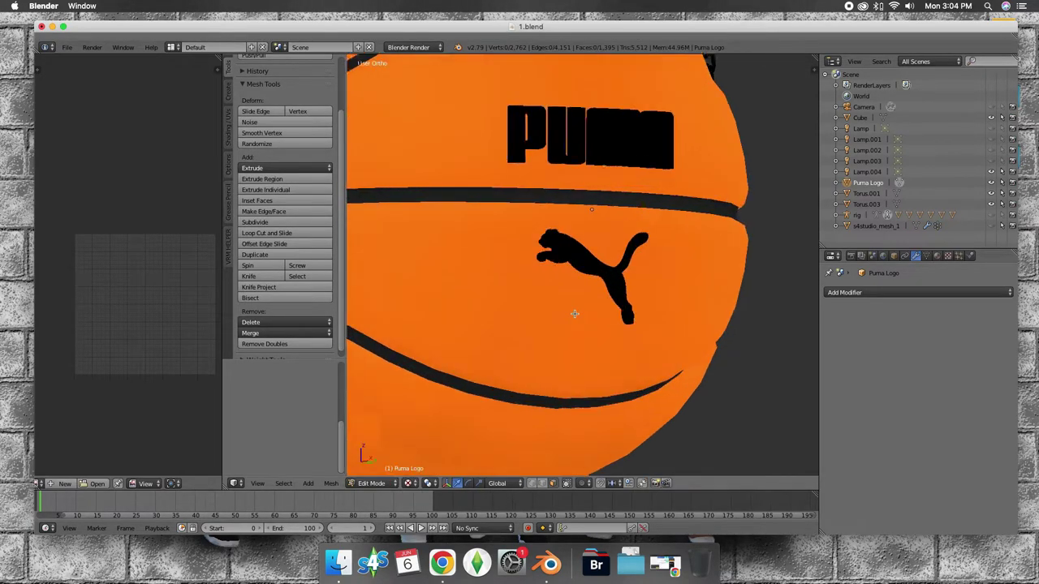
{"action": "scroll", "coordinate": [578, 314], "scroll_direction": "up", "scroll_amount": 1}
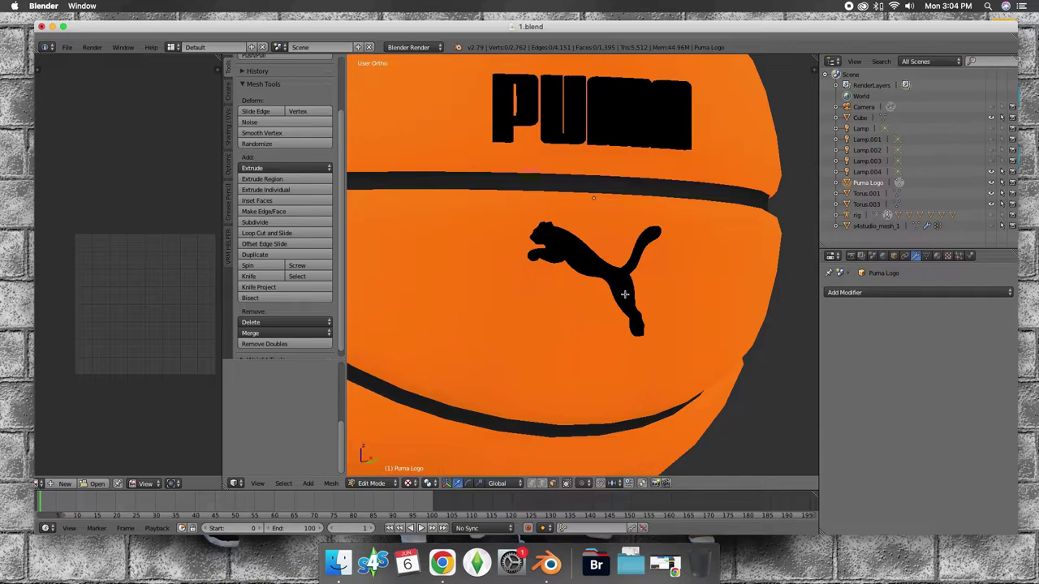
{"action": "key", "text": "l"}
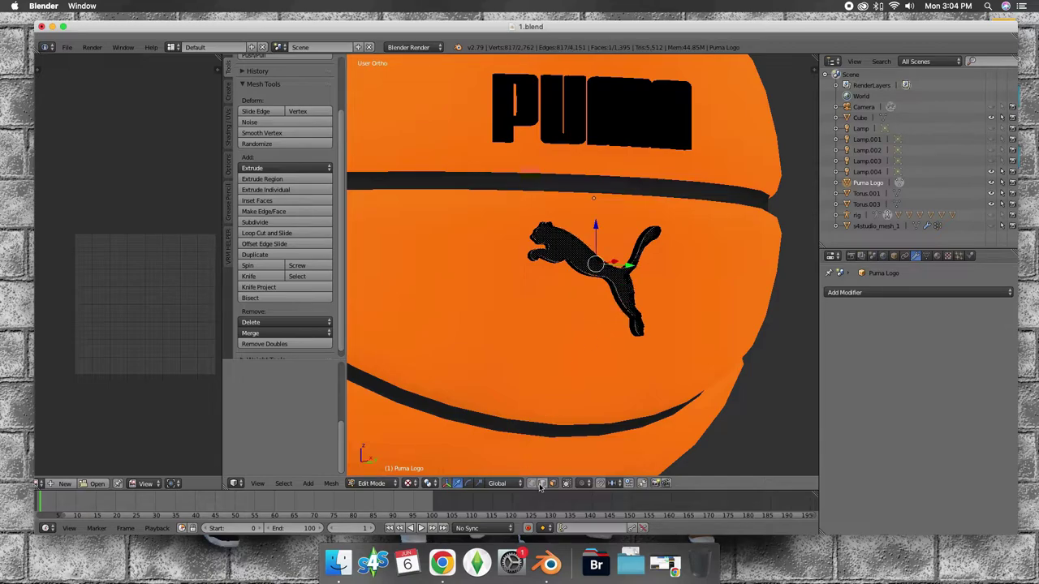
{"action": "left_click", "coordinate": [532, 485]}
{"action": "right_click", "coordinate": [620, 294]}
{"action": "middle_click_drag", "start_coordinate": [621, 296], "coordinate": [644, 329]}
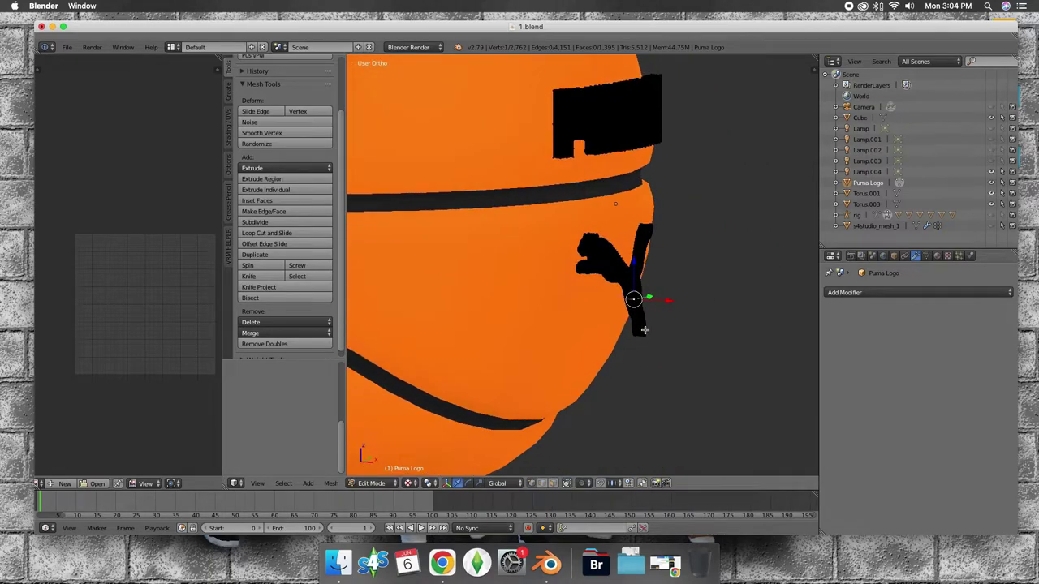
{"action": "left_click", "coordinate": [580, 485]}
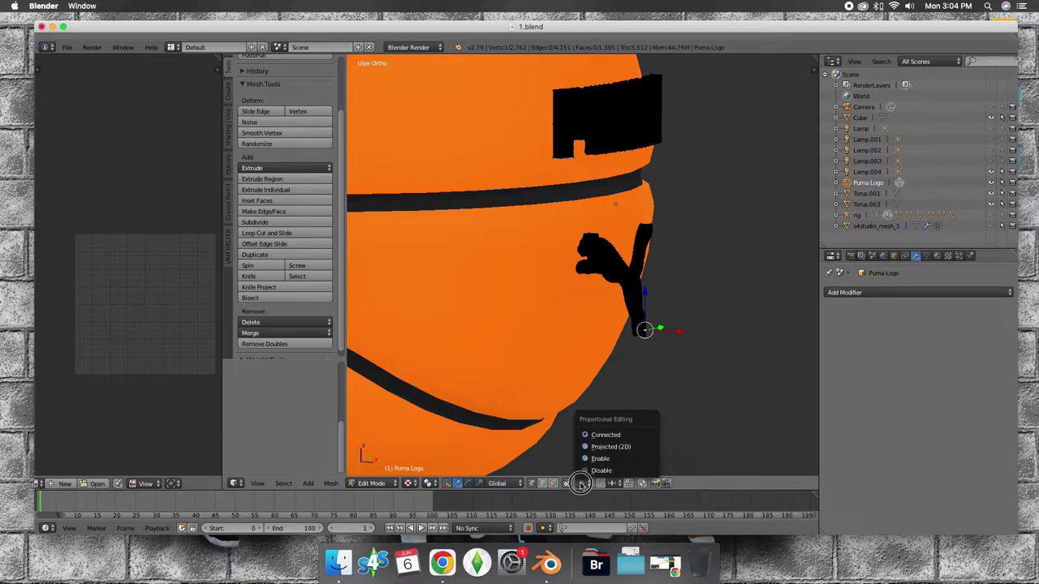
{"action": "left_click", "coordinate": [592, 460]}
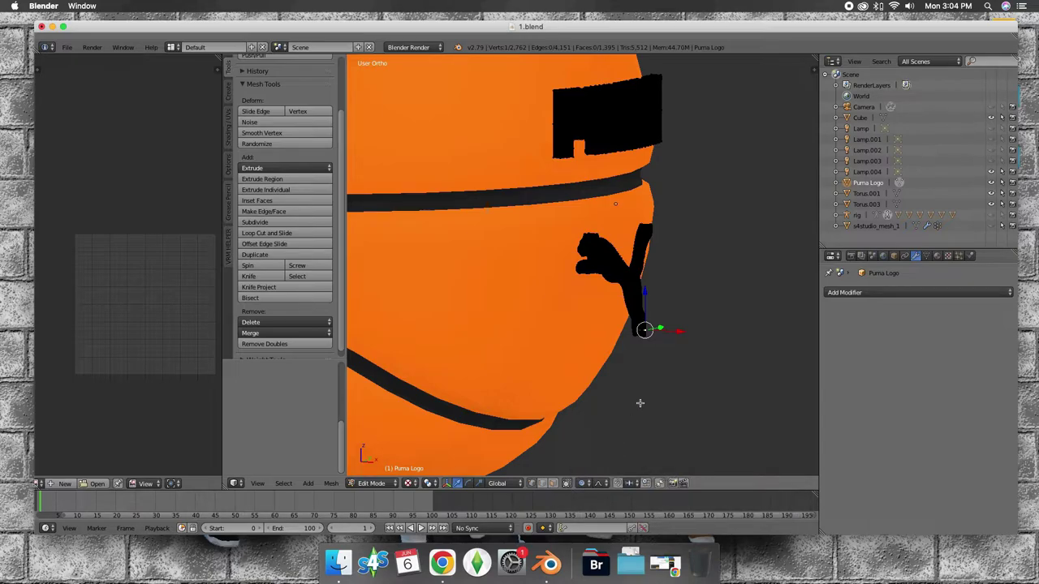
Step: Scale the cat's edge with Smooth falloff, setting proportional size to 0.036
{"action": "key", "text": "s"}
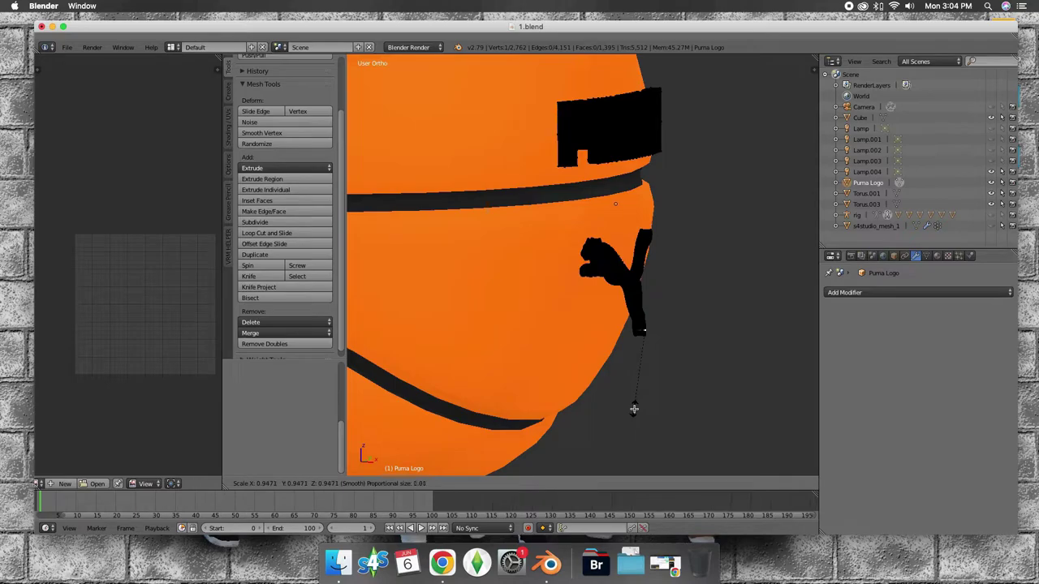
{"action": "scroll", "coordinate": [633, 409], "scroll_direction": "up", "scroll_amount": 20}
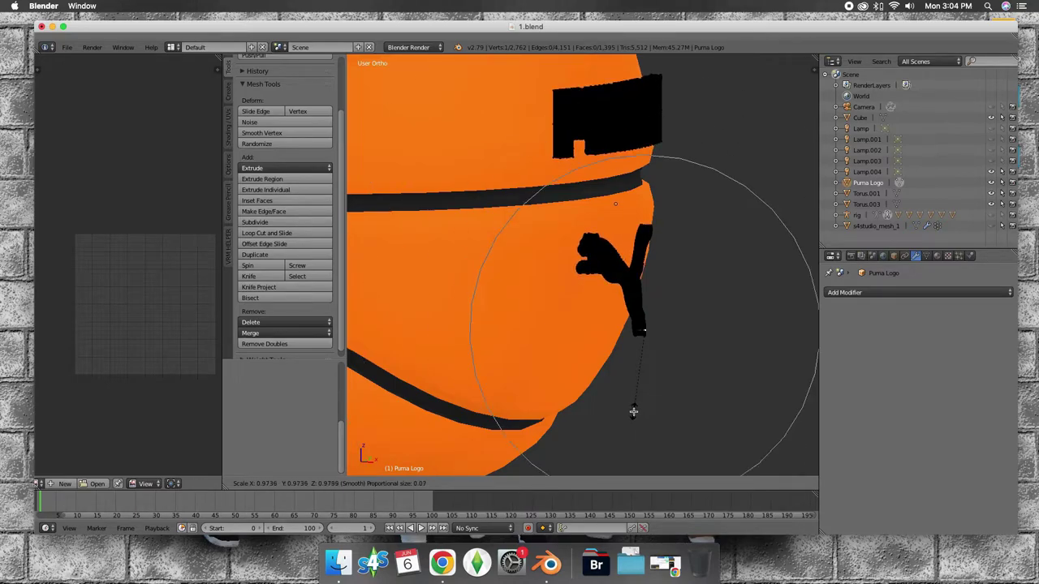
{"action": "scroll", "coordinate": [633, 410], "scroll_direction": "up", "scroll_amount": 7}
{"action": "scroll", "coordinate": [633, 411], "scroll_direction": "up", "scroll_amount": 2}
{"action": "scroll", "coordinate": [633, 411], "scroll_direction": "down", "scroll_amount": 2}
{"action": "scroll", "coordinate": [633, 411], "scroll_direction": "down", "scroll_amount": 1}
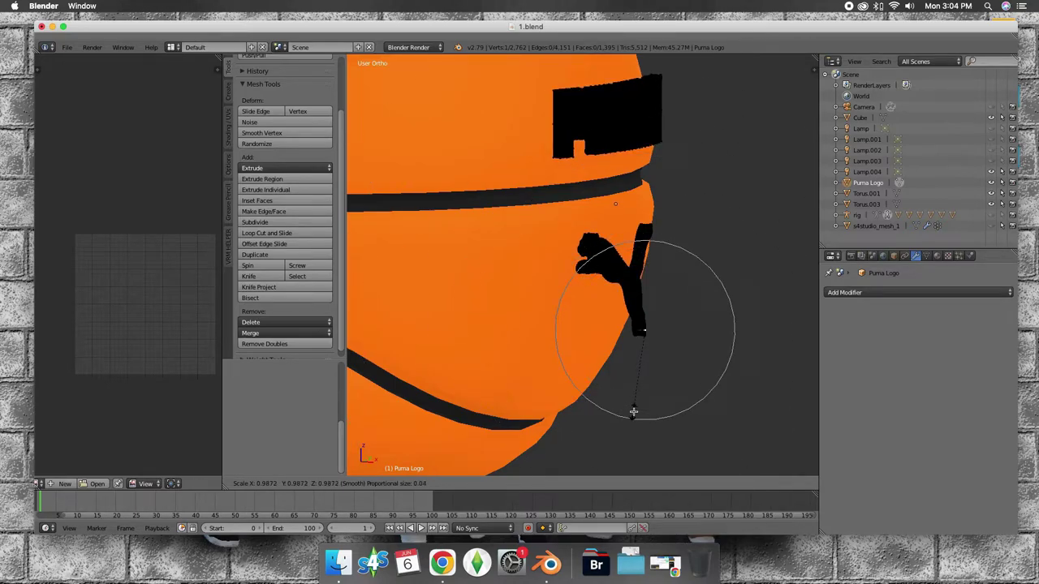
{"action": "left_click", "coordinate": [633, 412]}
{"action": "middle_click_drag", "start_coordinate": [638, 408], "coordinate": [659, 397]}
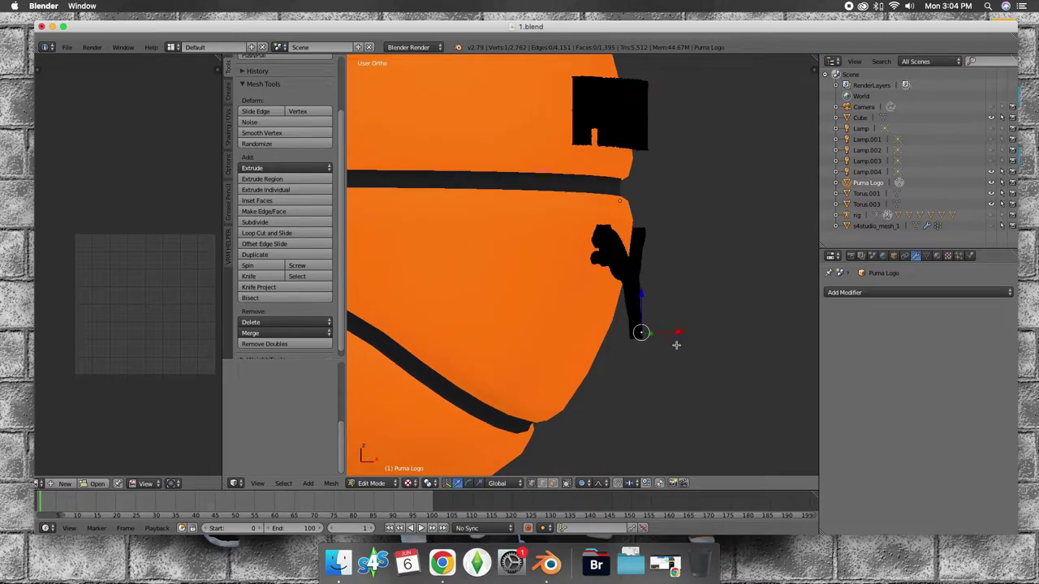
Step: Move the cat's edge along X, rotate it, and move it again toward the ball
{"action": "key", "text": "g"}
{"action": "key", "text": "x"}
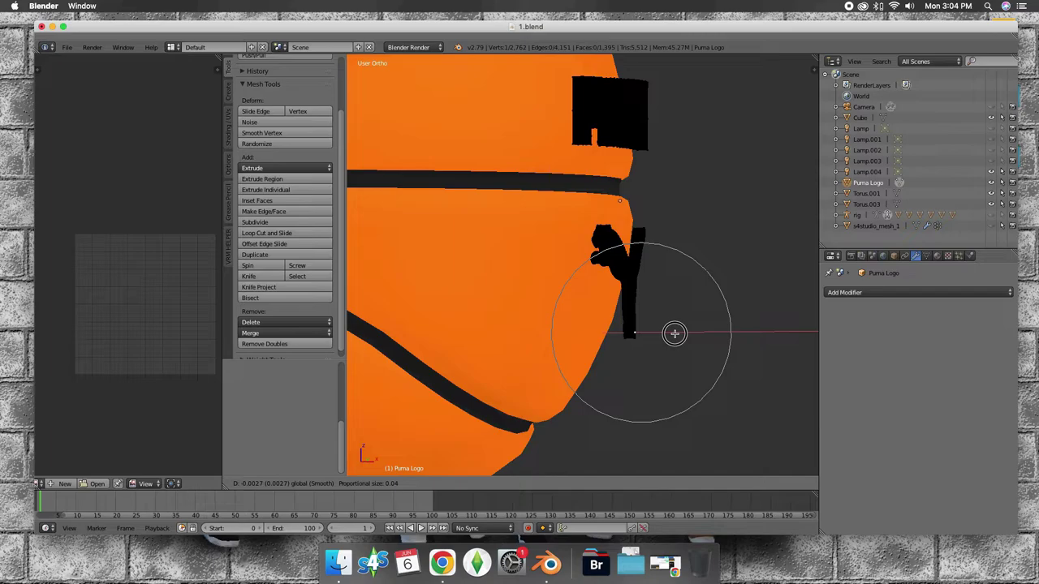
{"action": "left_click", "coordinate": [674, 333]}
{"action": "key", "text": "r"}
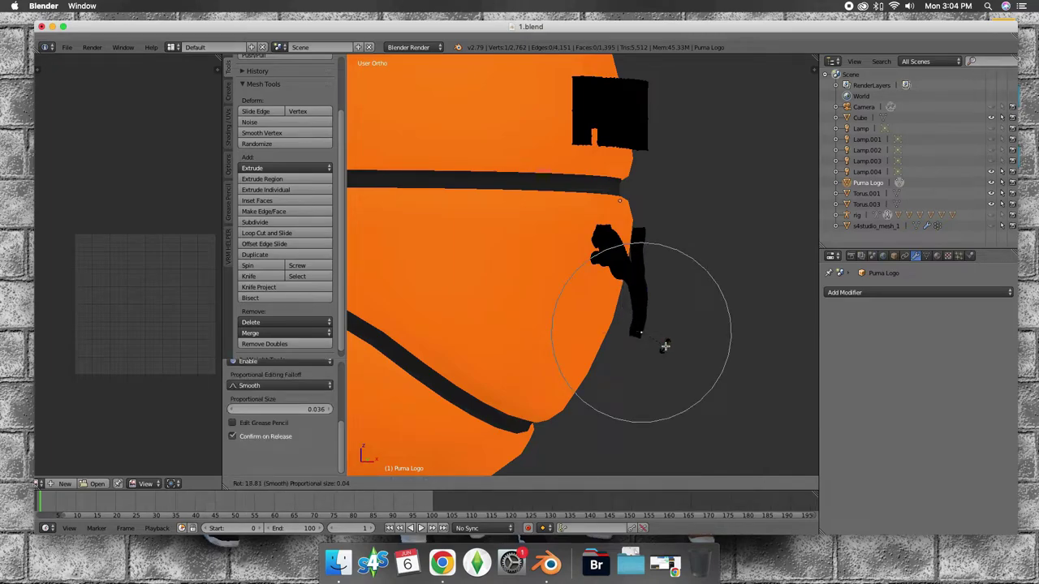
{"action": "left_click", "coordinate": [665, 345]}
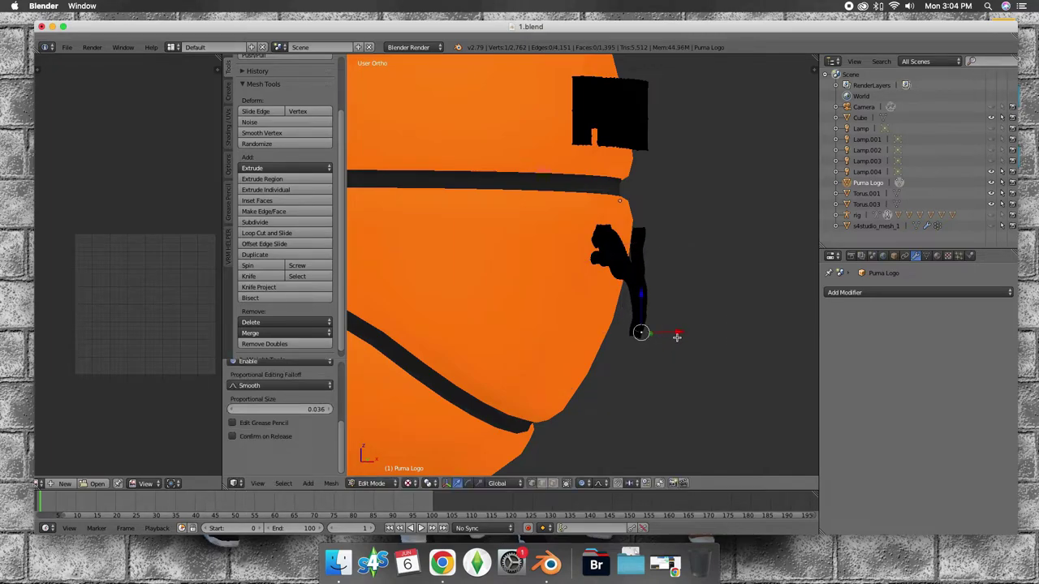
{"action": "key", "text": "g"}
{"action": "key", "text": "x"}
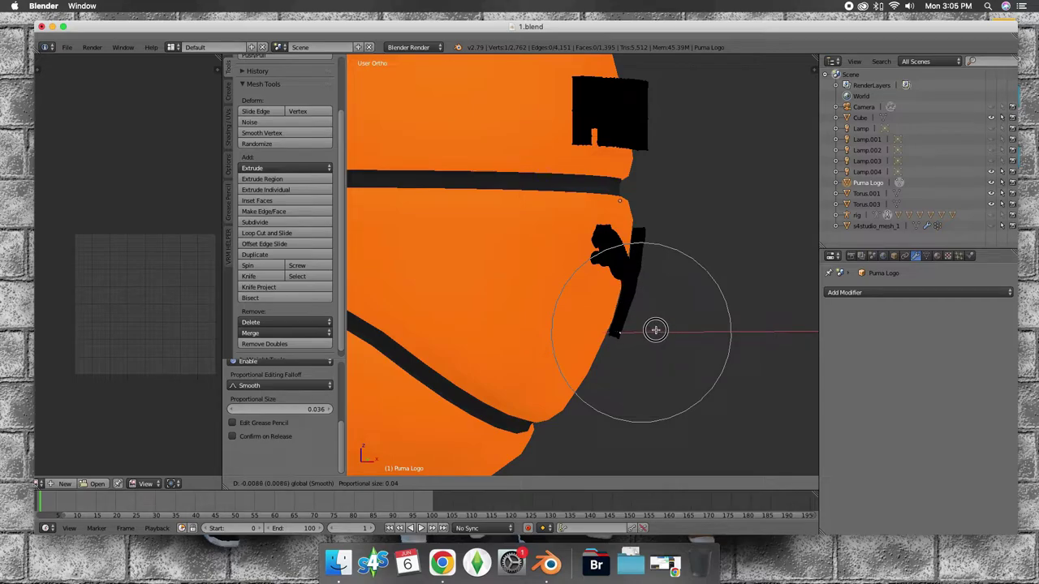
{"action": "left_click", "coordinate": [656, 329]}
Step: From side views, push the logo edge along X and rotate it onto the ball
{"action": "mouse_move", "coordinate": [557, 306]}
{"action": "middle_mouse_down"}
{"action": "mouse_move", "coordinate": [511, 342]}
{"action": "mouse_move", "coordinate": [507, 333]}
{"action": "middle_mouse_up"}
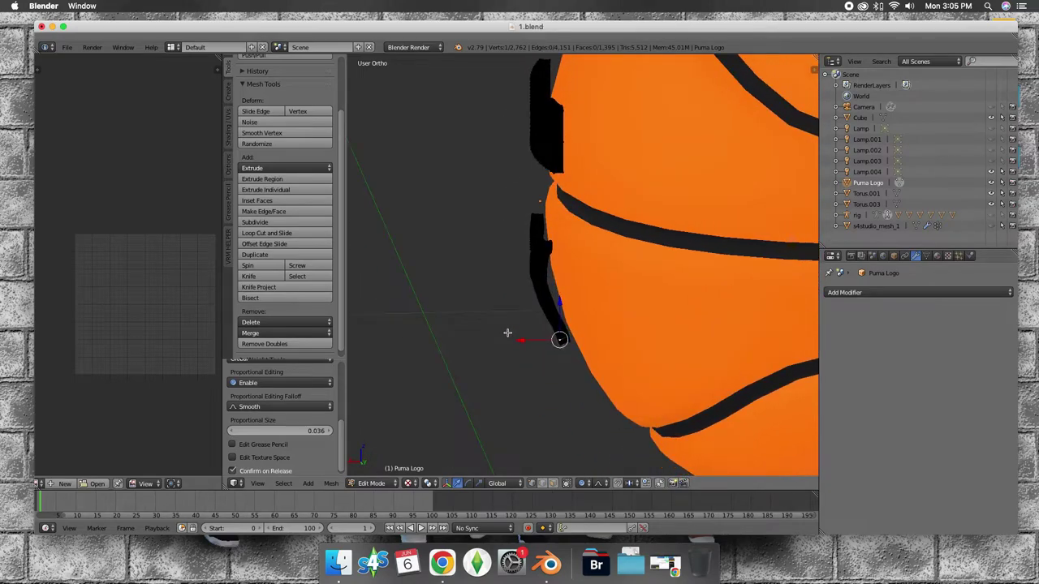
{"action": "left_click_drag", "start_coordinate": [498, 282], "coordinate": [507, 282]}
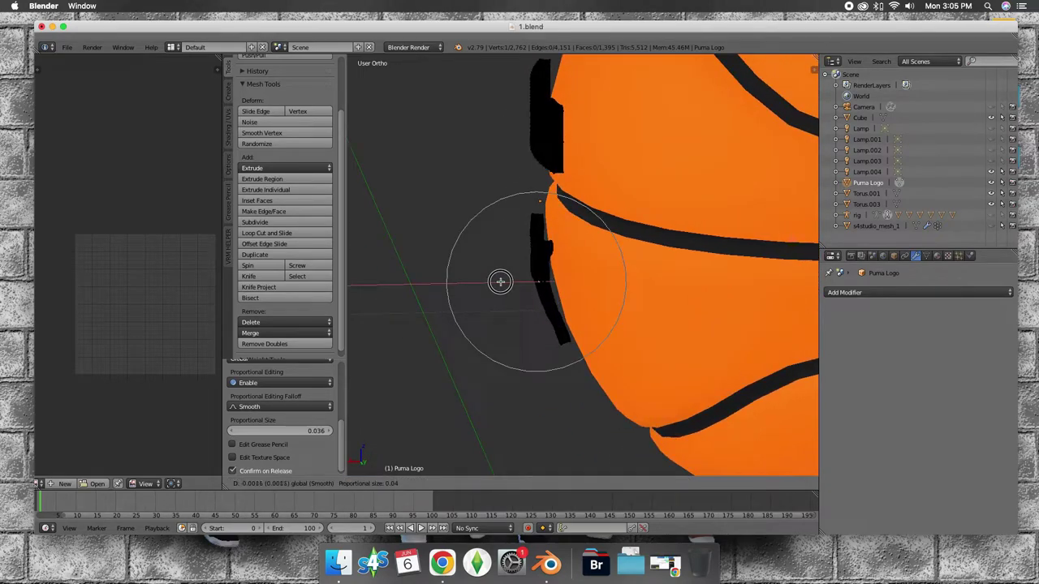
{"action": "left_click", "coordinate": [507, 281]}
{"action": "mouse_move", "coordinate": [507, 282]}
{"action": "middle_mouse_down"}
{"action": "mouse_move", "coordinate": [676, 306]}
{"action": "mouse_move", "coordinate": [688, 322]}
{"action": "mouse_move", "coordinate": [680, 315]}
{"action": "middle_mouse_up"}
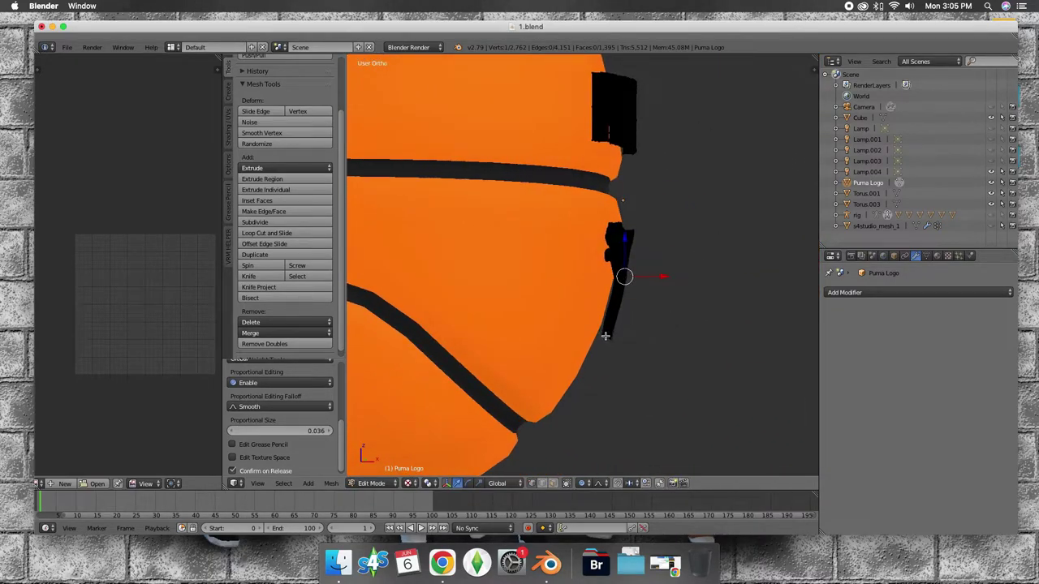
{"action": "left_click_drag", "start_coordinate": [639, 339], "coordinate": [636, 337]}
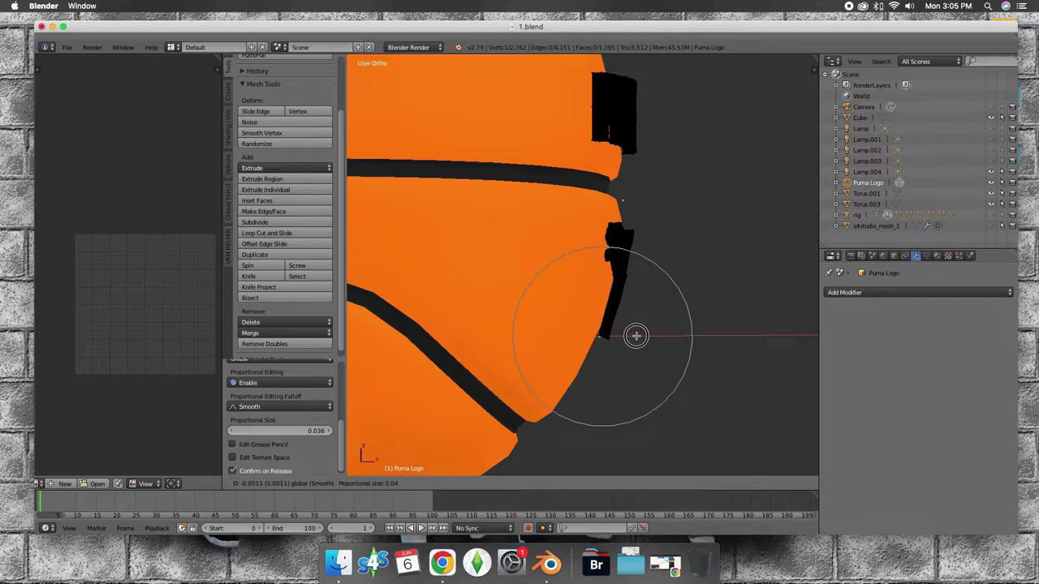
{"action": "left_click", "coordinate": [636, 336]}
{"action": "key", "text": "r"}
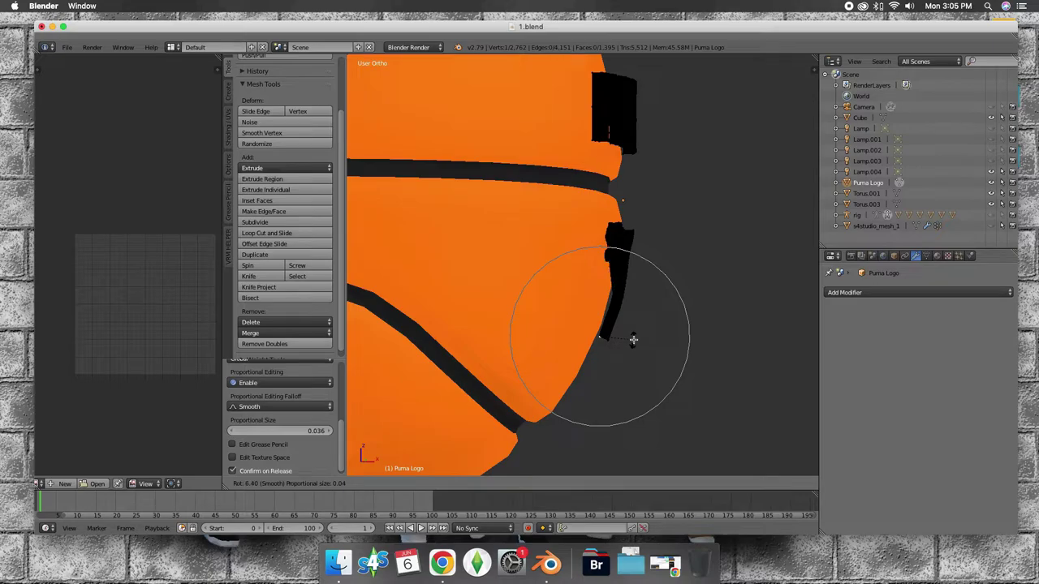
{"action": "left_click", "coordinate": [633, 340]}
Step: Nudge the logo edge and cat slightly along X against the ball's front
{"action": "left_click_drag", "start_coordinate": [641, 334], "coordinate": [651, 304]}
{"action": "mouse_move", "coordinate": [650, 304]}
{"action": "middle_mouse_down"}
{"action": "mouse_move", "coordinate": [538, 296]}
{"action": "mouse_move", "coordinate": [597, 329]}
{"action": "mouse_move", "coordinate": [639, 245]}
{"action": "middle_mouse_up"}
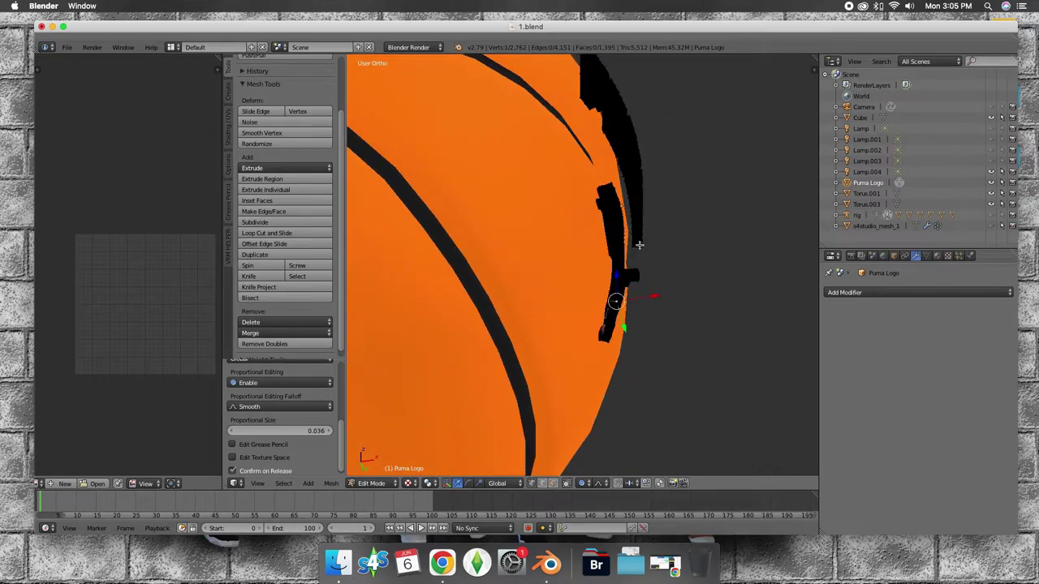
{"action": "middle_click_drag", "start_coordinate": [615, 240], "coordinate": [639, 290]}
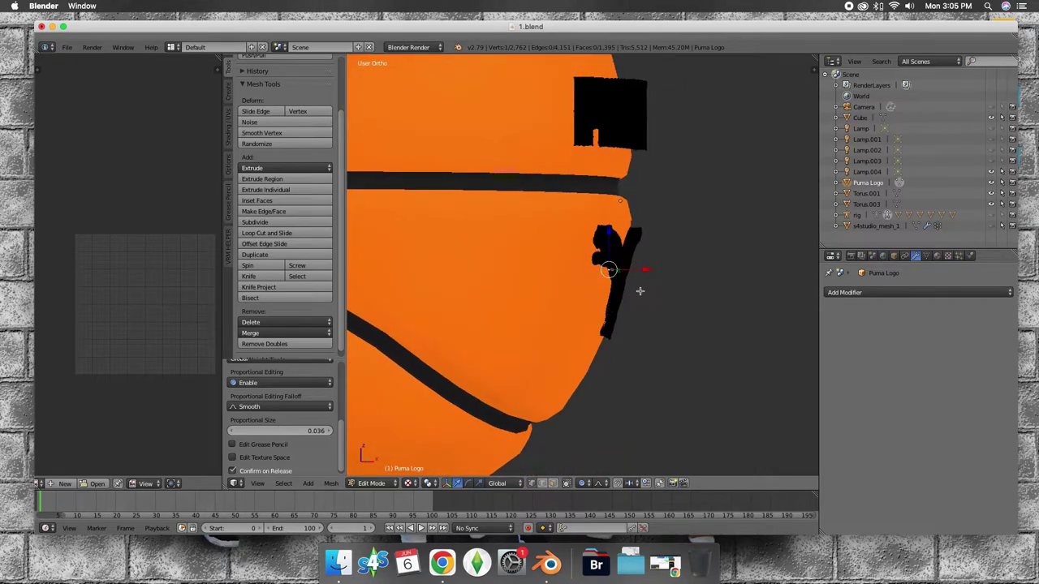
{"action": "left_click_drag", "start_coordinate": [646, 270], "coordinate": [648, 270]}
{"action": "mouse_move", "coordinate": [648, 270]}
{"action": "middle_mouse_down"}
{"action": "mouse_move", "coordinate": [529, 309]}
{"action": "mouse_move", "coordinate": [538, 297]}
{"action": "mouse_move", "coordinate": [524, 306]}
{"action": "mouse_move", "coordinate": [530, 324]}
{"action": "mouse_move", "coordinate": [568, 269]}
{"action": "mouse_move", "coordinate": [547, 182]}
{"action": "mouse_move", "coordinate": [571, 182]}
{"action": "middle_mouse_up"}
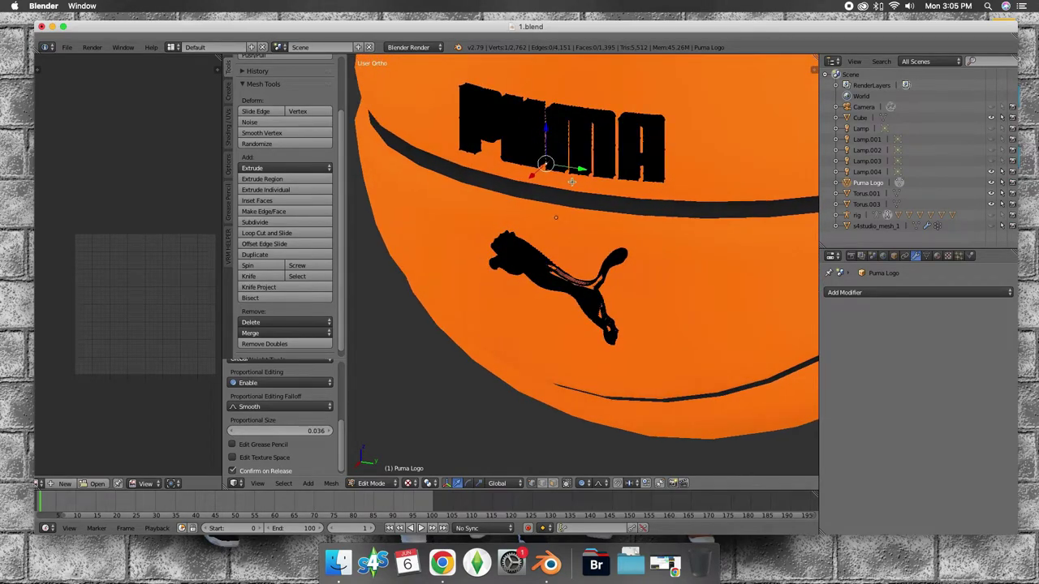
Step: Move a PUMA lettering vertex toward the ball with smooth proportional falloff
{"action": "key", "text": "s"}
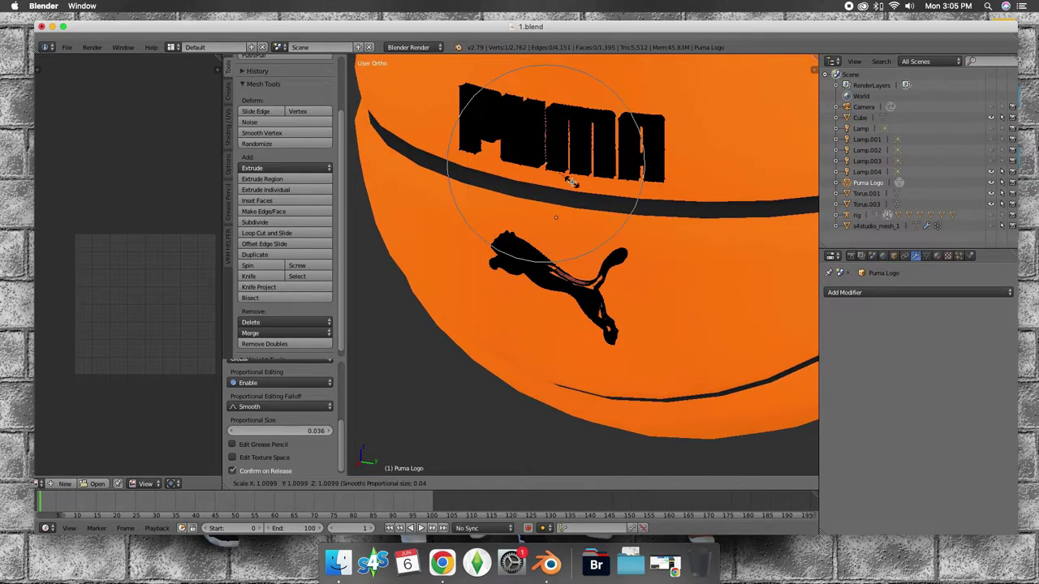
{"action": "key", "text": "Escape"}
{"action": "mouse_move", "coordinate": [549, 163]}
{"action": "middle_mouse_down"}
{"action": "mouse_move", "coordinate": [598, 176]}
{"action": "mouse_move", "coordinate": [614, 263]}
{"action": "mouse_move", "coordinate": [705, 283]}
{"action": "mouse_move", "coordinate": [658, 281]}
{"action": "middle_mouse_up"}
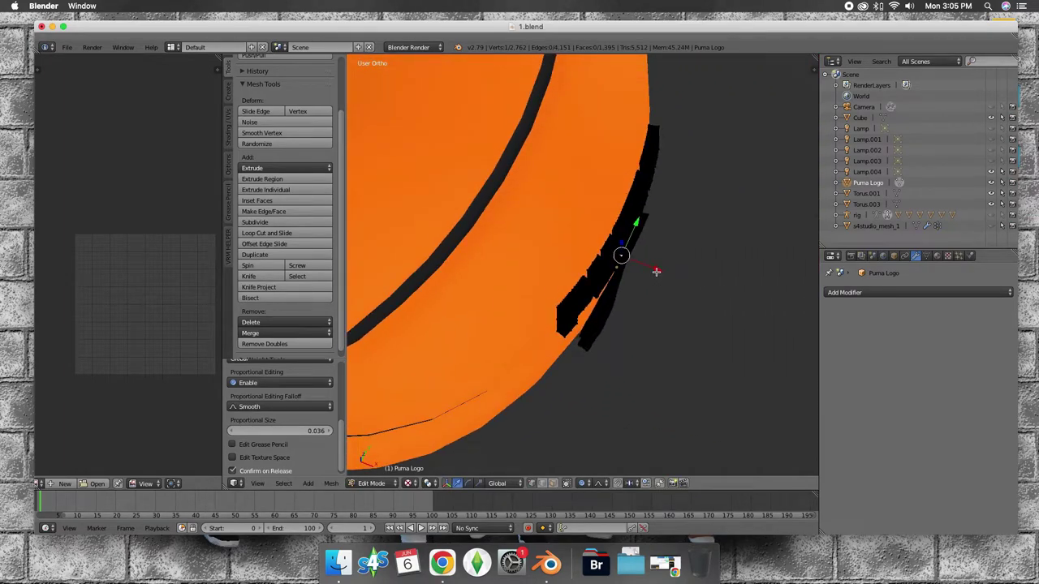
{"action": "key", "text": "g"}
{"action": "left_click", "coordinate": [655, 271]}
{"action": "mouse_move", "coordinate": [658, 271]}
{"action": "middle_mouse_down"}
{"action": "mouse_move", "coordinate": [668, 313]}
{"action": "mouse_move", "coordinate": [508, 269]}
{"action": "mouse_move", "coordinate": [637, 246]}
{"action": "middle_mouse_up"}
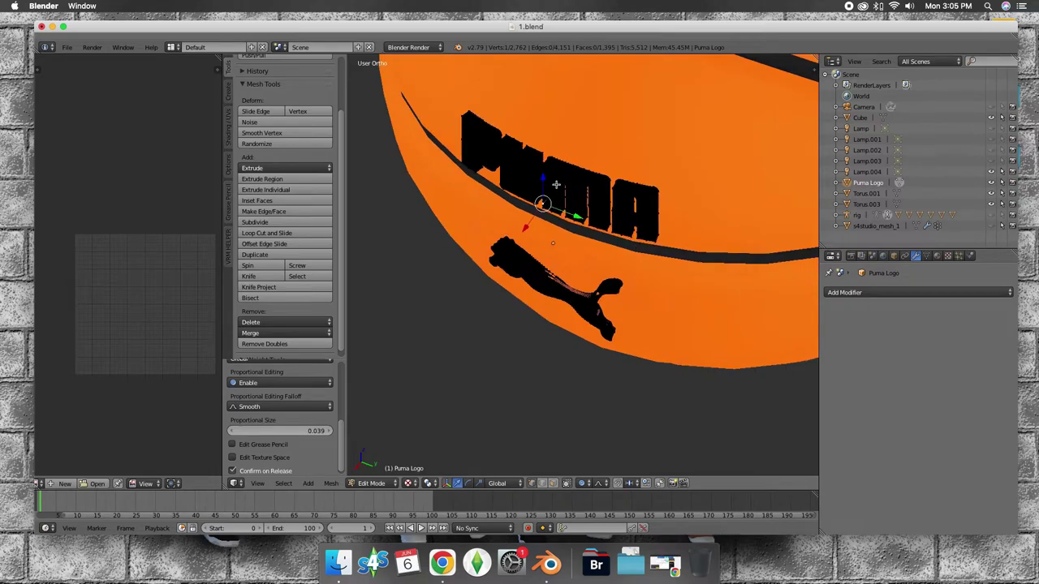
{"action": "mouse_move", "coordinate": [571, 199]}
{"action": "middle_mouse_down"}
{"action": "mouse_move", "coordinate": [535, 235]}
{"action": "mouse_move", "coordinate": [511, 241]}
{"action": "middle_mouse_up"}
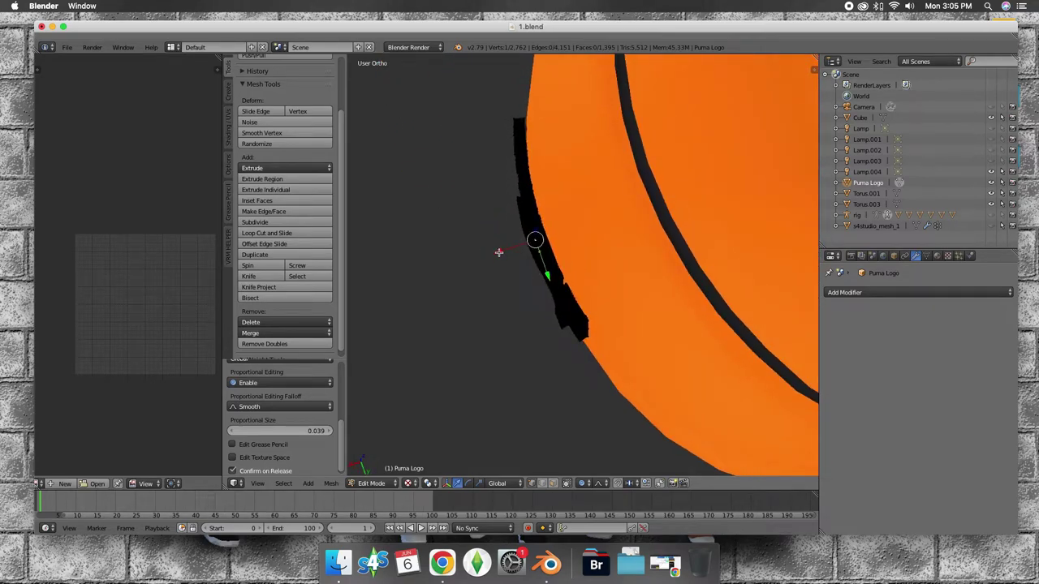
Step: Try X-constrained vertex moves, cancelling them while checking the logo edge-on
{"action": "key", "text": "g"}
{"action": "key", "text": "x"}
{"action": "right_click", "coordinate": [499, 252]}
{"action": "mouse_move", "coordinate": [499, 252]}
{"action": "middle_mouse_down"}
{"action": "mouse_move", "coordinate": [606, 147]}
{"action": "mouse_move", "coordinate": [631, 179]}
{"action": "mouse_move", "coordinate": [678, 198]}
{"action": "middle_mouse_up"}
{"action": "key", "text": "g"}
{"action": "key", "text": "x"}
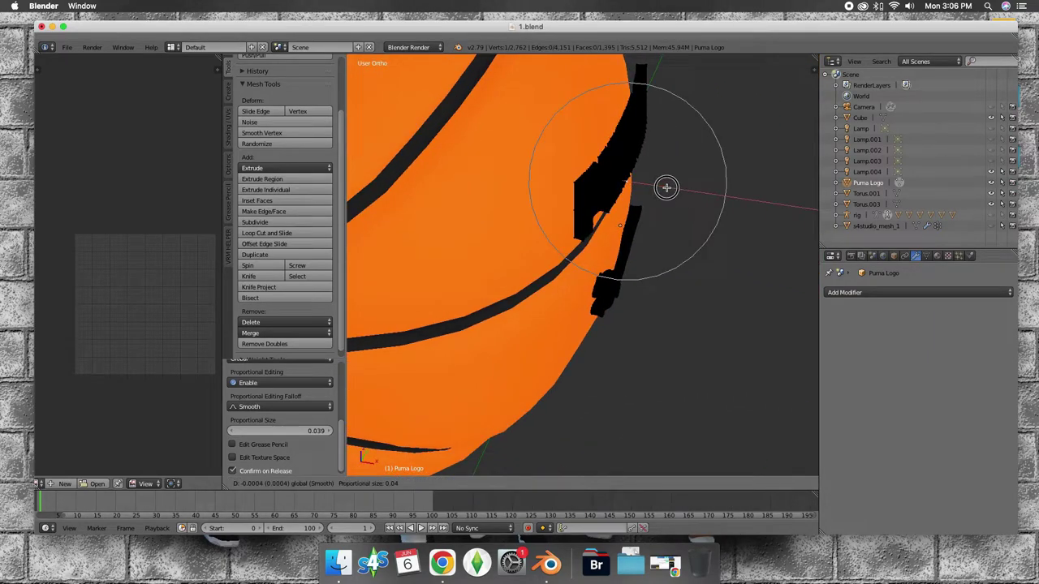
{"action": "right_click", "coordinate": [665, 188]}
{"action": "mouse_move", "coordinate": [668, 186]}
{"action": "middle_mouse_down"}
{"action": "mouse_move", "coordinate": [687, 246]}
{"action": "mouse_move", "coordinate": [677, 248]}
{"action": "middle_mouse_up"}
{"action": "mouse_move", "coordinate": [680, 188]}
{"action": "middle_mouse_down"}
{"action": "mouse_move", "coordinate": [658, 178]}
{"action": "mouse_move", "coordinate": [714, 235]}
{"action": "middle_mouse_up"}
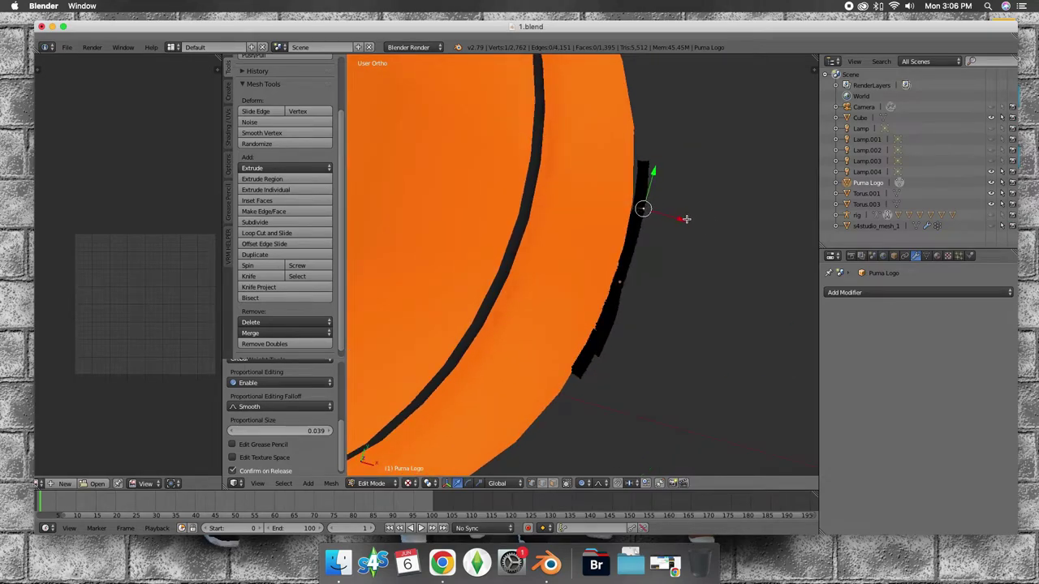
Step: Press the lettering's edge vertices onto the ball with three falloff moves at size 0.039
{"action": "key", "text": "g"}
{"action": "left_click", "coordinate": [681, 216]}
{"action": "key", "text": "g"}
{"action": "left_click", "coordinate": [680, 173]}
{"action": "mouse_move", "coordinate": [680, 174]}
{"action": "middle_mouse_down"}
{"action": "mouse_move", "coordinate": [593, 181]}
{"action": "mouse_move", "coordinate": [610, 174]}
{"action": "mouse_move", "coordinate": [601, 167]}
{"action": "mouse_move", "coordinate": [614, 271]}
{"action": "mouse_move", "coordinate": [607, 292]}
{"action": "mouse_move", "coordinate": [585, 282]}
{"action": "mouse_move", "coordinate": [638, 242]}
{"action": "middle_mouse_up"}
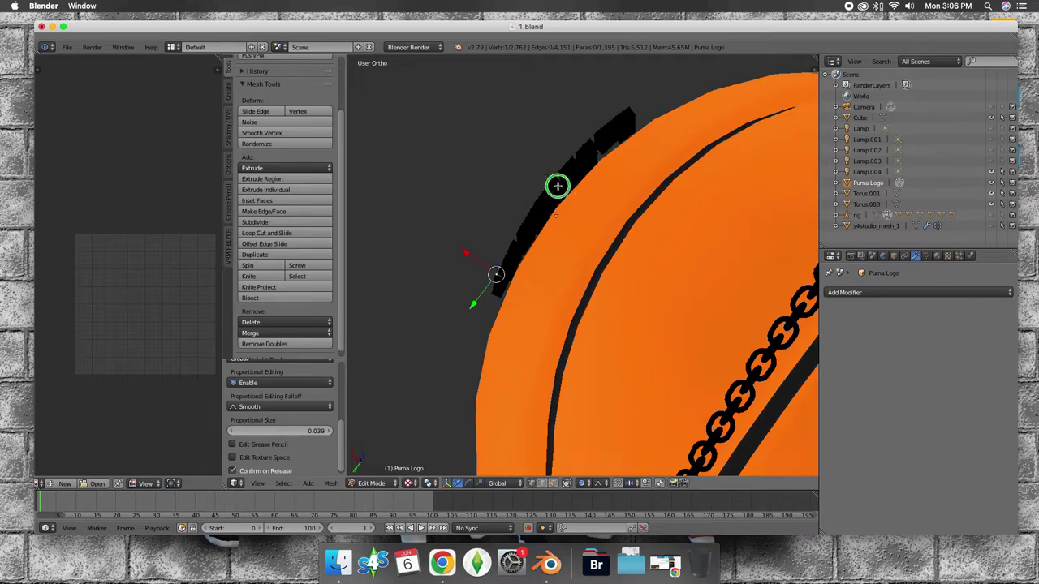
{"action": "middle_click_drag", "start_coordinate": [571, 203], "coordinate": [591, 231]}
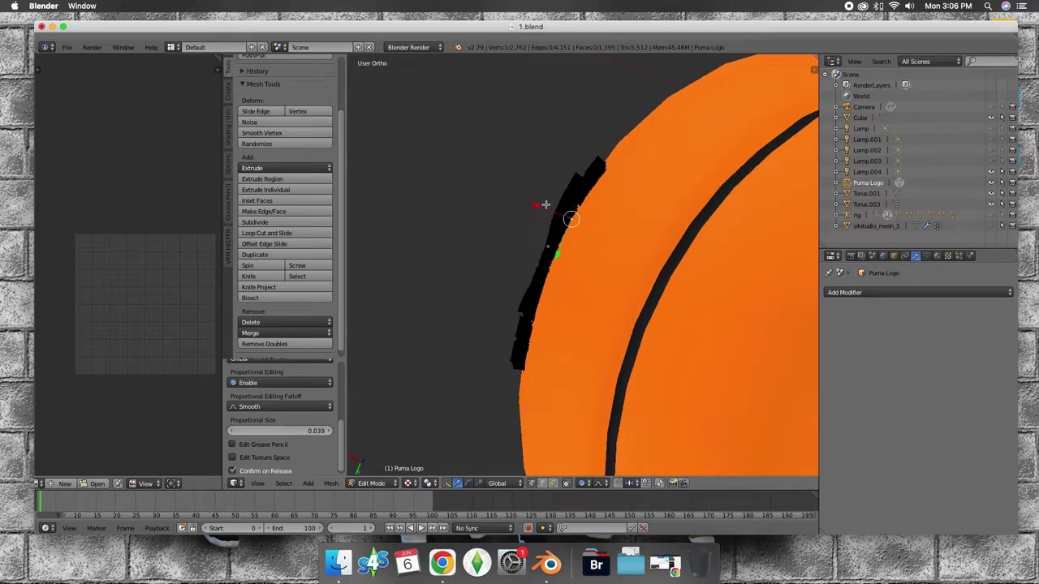
{"action": "key", "text": "g"}
{"action": "left_click", "coordinate": [543, 209]}
{"action": "mouse_move", "coordinate": [544, 209]}
{"action": "middle_mouse_down"}
{"action": "mouse_move", "coordinate": [568, 179]}
{"action": "mouse_move", "coordinate": [593, 222]}
{"action": "mouse_move", "coordinate": [609, 199]}
{"action": "mouse_move", "coordinate": [655, 217]}
{"action": "mouse_move", "coordinate": [651, 178]}
{"action": "middle_mouse_up"}
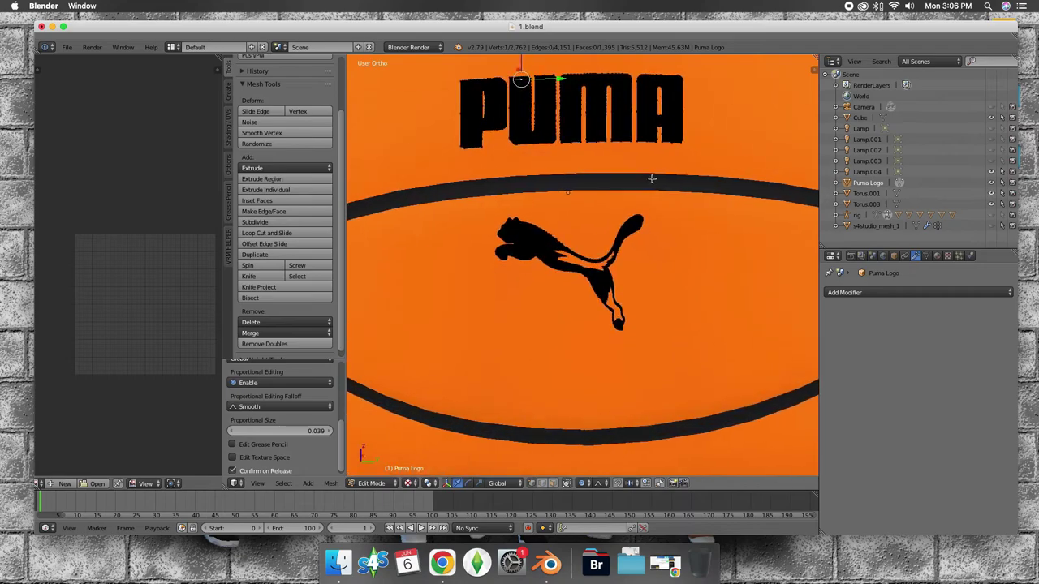
Step: Make Torus.001 the active object and switch it into Edit Mode
{"action": "left_click", "coordinate": [868, 194]}
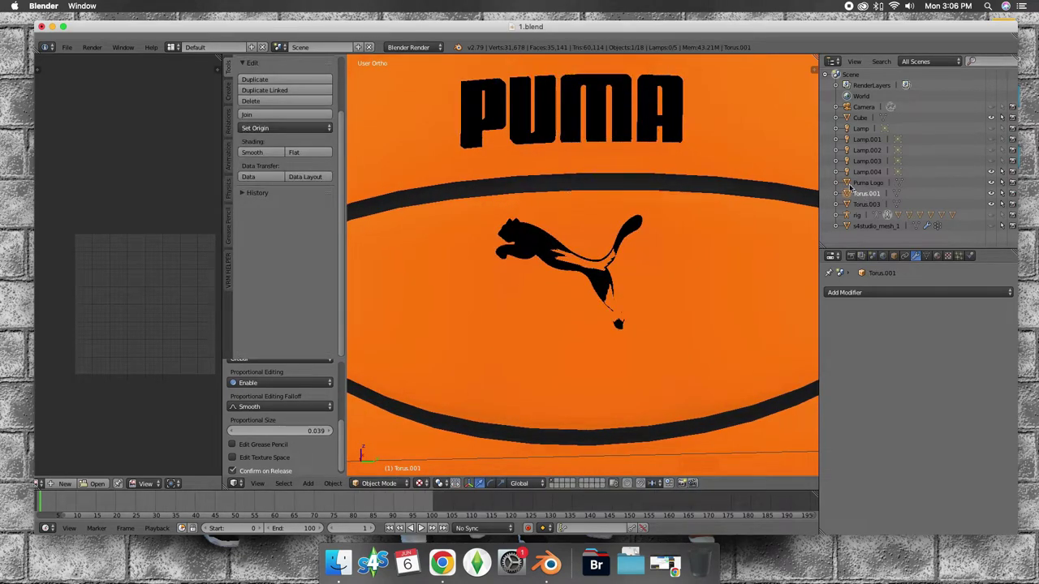
{"action": "left_click", "coordinate": [868, 183]}
{"action": "middle_click_drag", "start_coordinate": [633, 272], "coordinate": [657, 323]}
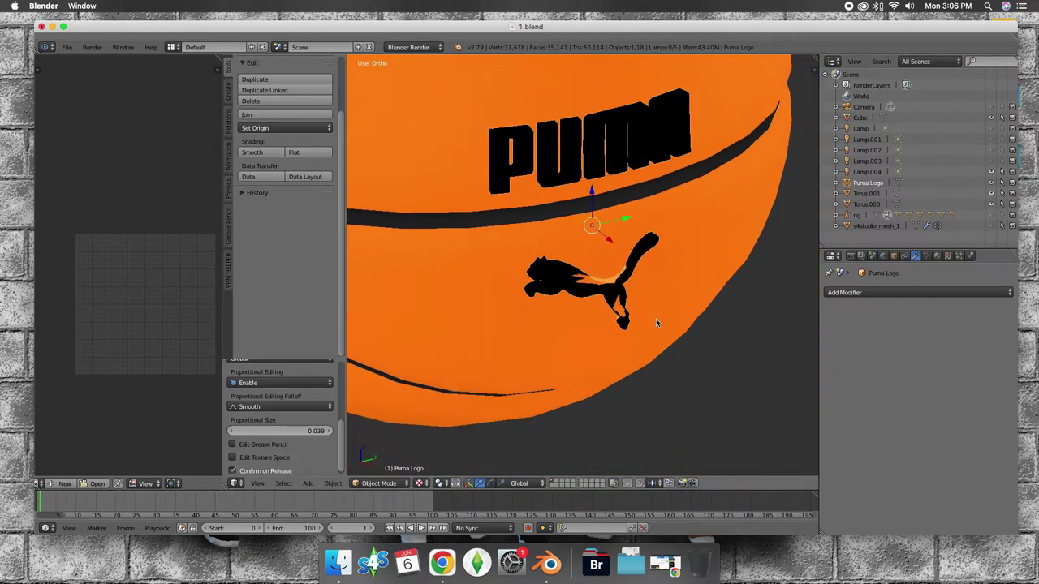
{"action": "mouse_move", "coordinate": [554, 345]}
{"action": "middle_mouse_down"}
{"action": "mouse_move", "coordinate": [609, 398]}
{"action": "mouse_move", "coordinate": [603, 360]}
{"action": "mouse_move", "coordinate": [552, 288]}
{"action": "mouse_move", "coordinate": [510, 290]}
{"action": "mouse_move", "coordinate": [501, 322]}
{"action": "mouse_move", "coordinate": [558, 335]}
{"action": "mouse_move", "coordinate": [540, 348]}
{"action": "mouse_move", "coordinate": [584, 321]}
{"action": "middle_mouse_up"}
{"action": "left_click", "coordinate": [868, 193]}
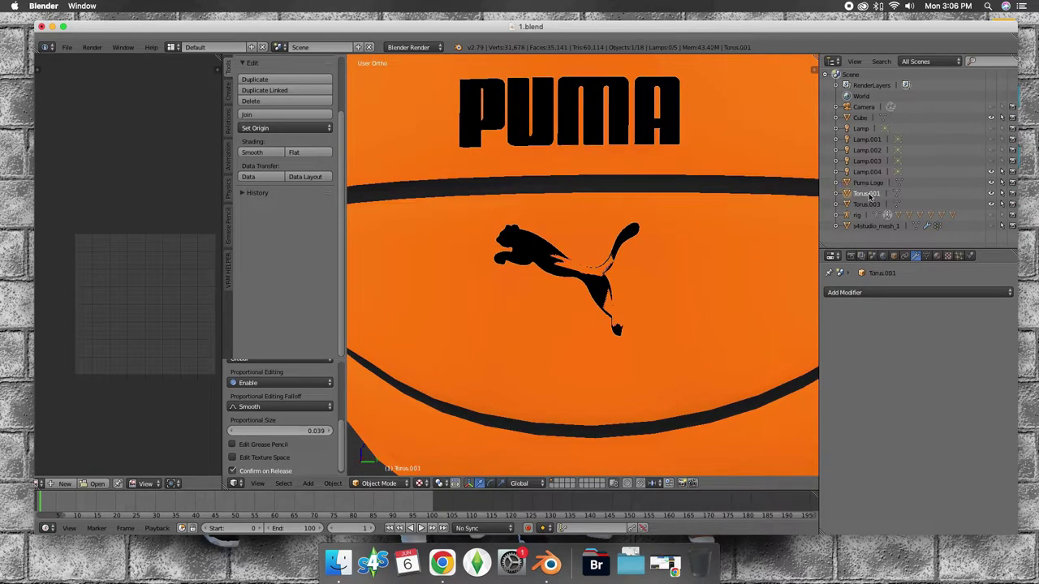
{"action": "left_click", "coordinate": [374, 482]}
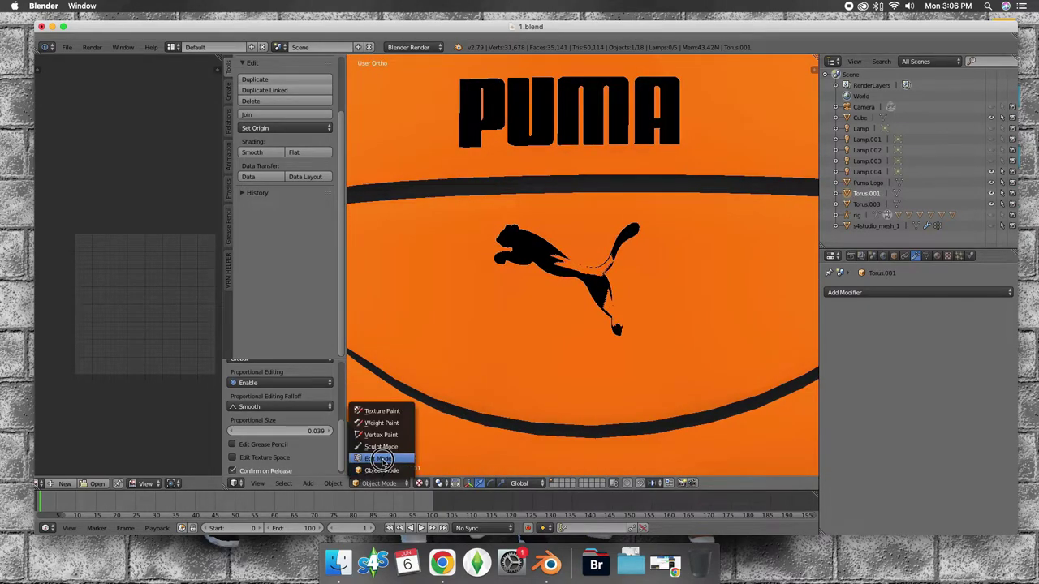
{"action": "left_click", "coordinate": [382, 456]}
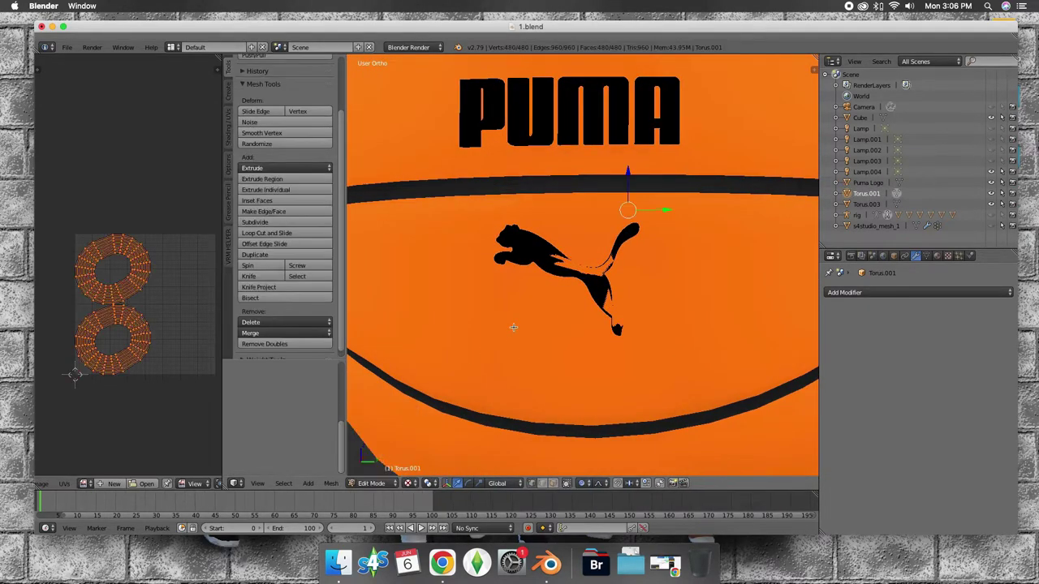
Step: Switch the Puma Logo into Edit Mode and select the leaping cat's large face
{"action": "left_click", "coordinate": [868, 183]}
{"action": "left_click", "coordinate": [382, 484]}
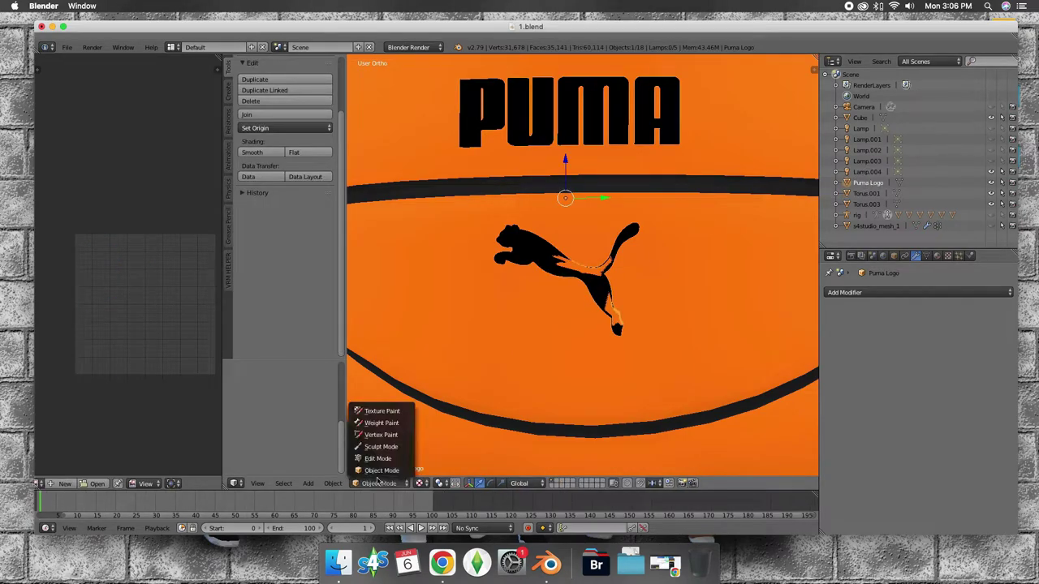
{"action": "left_click", "coordinate": [377, 460]}
{"action": "scroll", "coordinate": [508, 358], "scroll_direction": "up", "scroll_amount": 3}
{"action": "left_click", "coordinate": [551, 484]}
{"action": "left_click", "coordinate": [503, 242]}
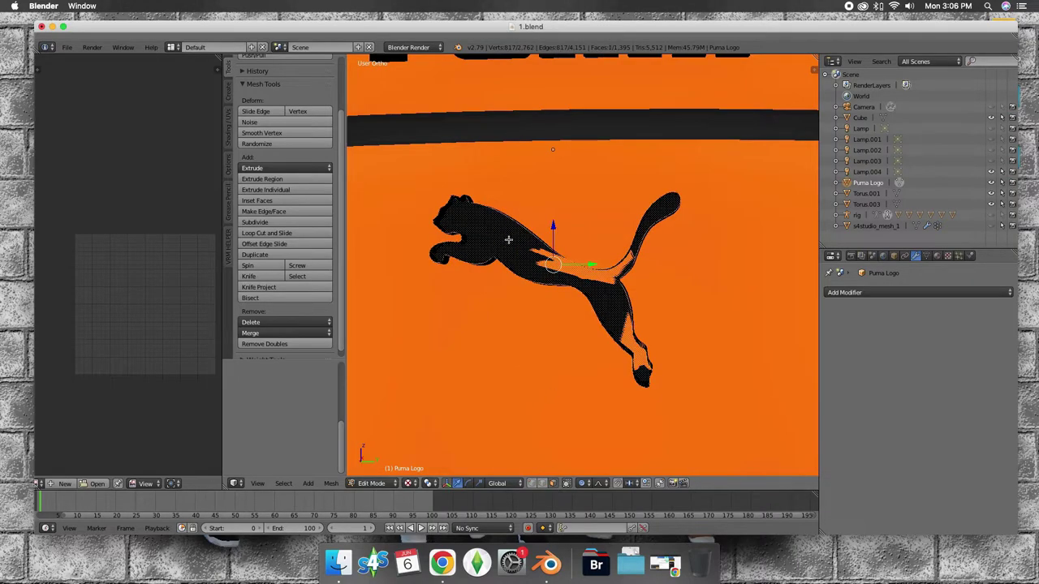
Step: Flip the cat face's normals with Flip Direction in the Shading/UVs tools
{"action": "scroll", "coordinate": [324, 207], "scroll_direction": "up", "scroll_amount": 3}
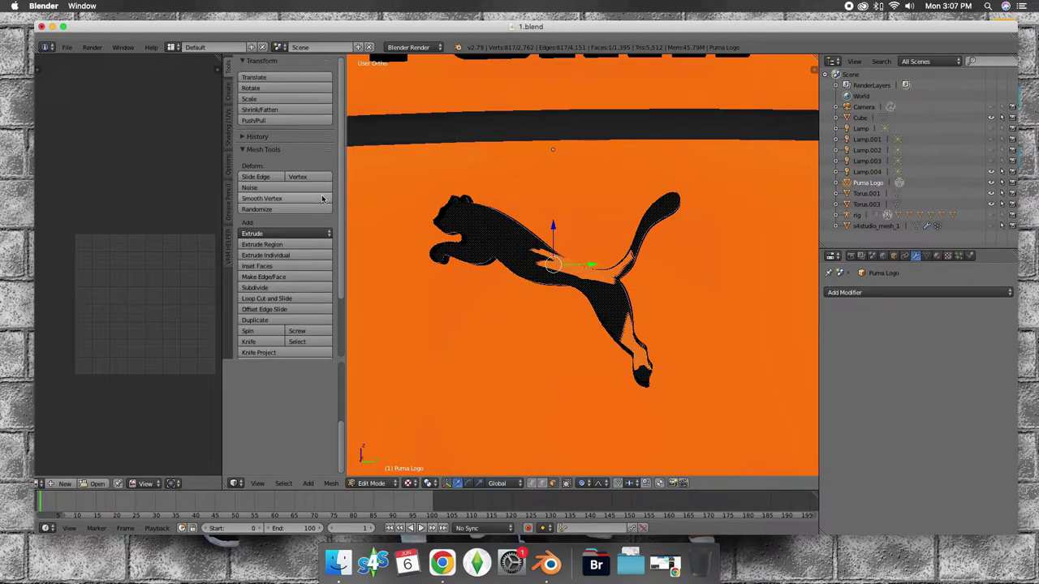
{"action": "left_click", "coordinate": [228, 96]}
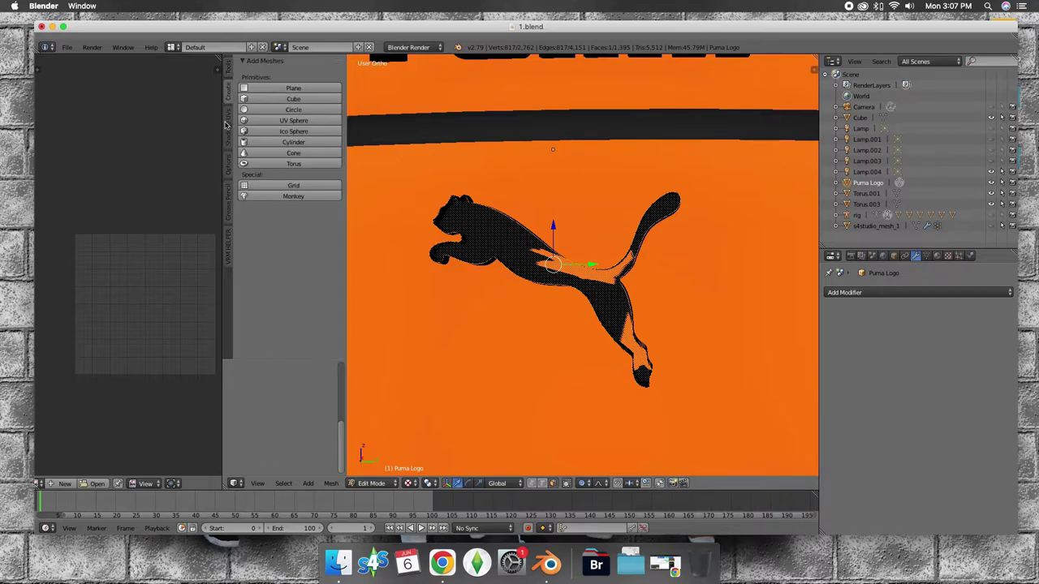
{"action": "left_click", "coordinate": [228, 125]}
{"action": "left_click", "coordinate": [283, 167]}
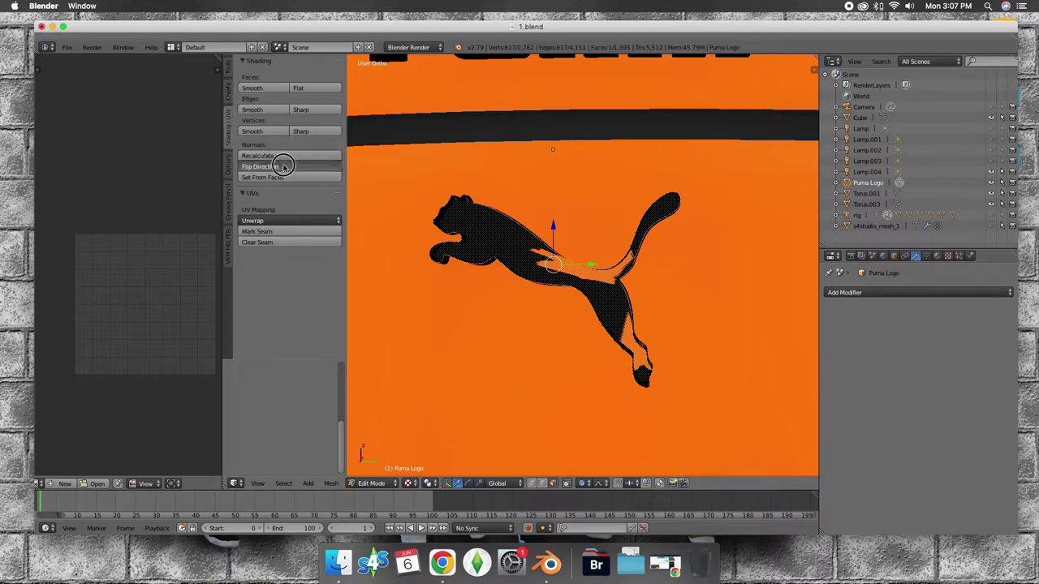
{"action": "mouse_move", "coordinate": [479, 162]}
{"action": "middle_mouse_down"}
{"action": "mouse_move", "coordinate": [378, 160]}
{"action": "mouse_move", "coordinate": [373, 181]}
{"action": "middle_mouse_up"}
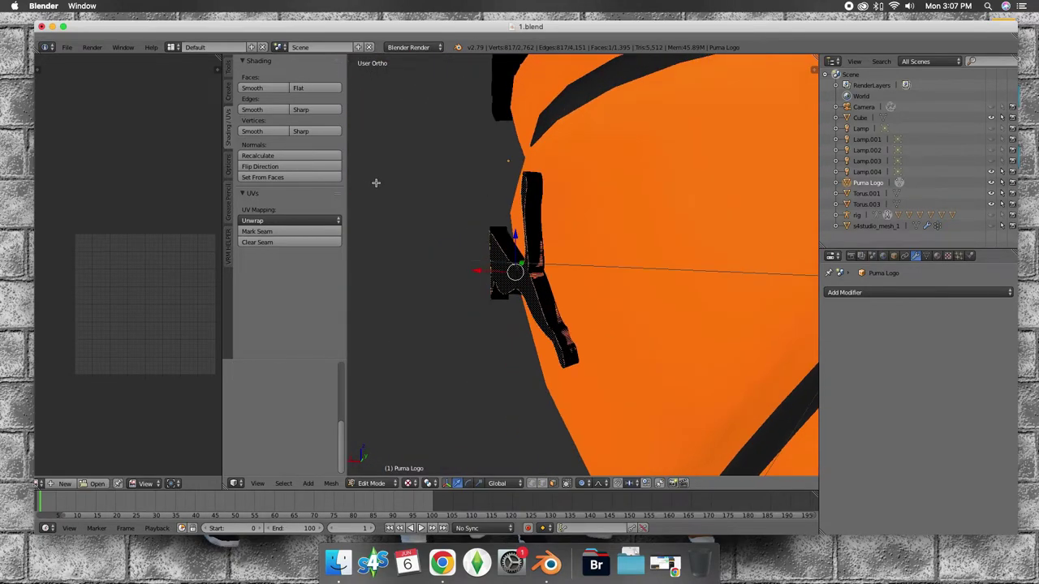
{"action": "mouse_move", "coordinate": [535, 278]}
{"action": "middle_mouse_down"}
{"action": "mouse_move", "coordinate": [542, 328]}
{"action": "mouse_move", "coordinate": [617, 243]}
{"action": "mouse_move", "coordinate": [579, 259]}
{"action": "mouse_move", "coordinate": [614, 284]}
{"action": "mouse_move", "coordinate": [544, 473]}
{"action": "mouse_move", "coordinate": [552, 417]}
{"action": "mouse_move", "coordinate": [598, 412]}
{"action": "mouse_move", "coordinate": [647, 461]}
{"action": "mouse_move", "coordinate": [582, 378]}
{"action": "mouse_move", "coordinate": [598, 403]}
{"action": "mouse_move", "coordinate": [648, 404]}
{"action": "middle_mouse_up"}
Step: Toggle Torus.001 through Edit Mode, then put the Puma Logo back into Edit Mode
{"action": "key", "text": "Tab"}
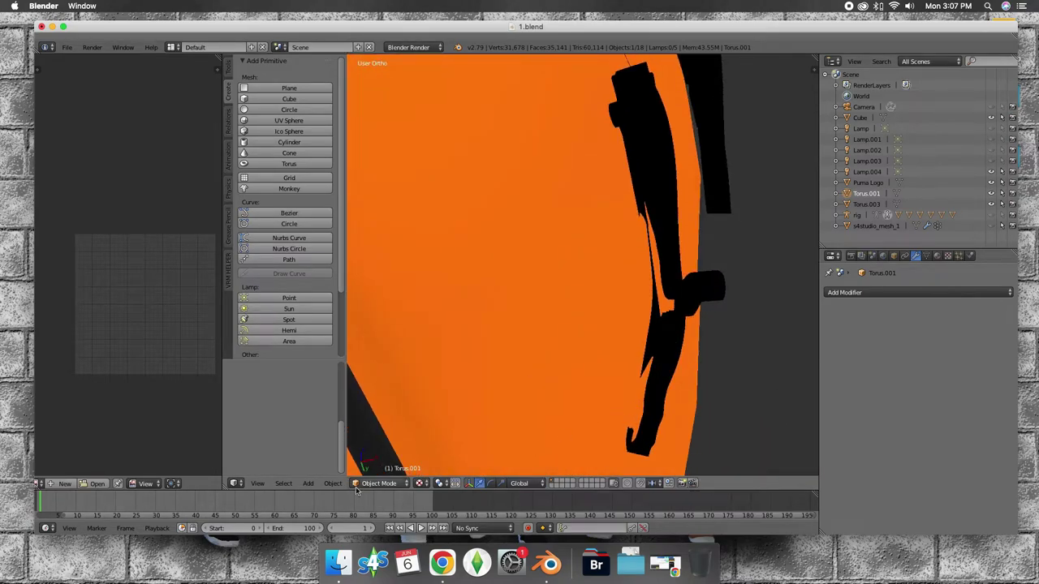
{"action": "left_click", "coordinate": [380, 483]}
{"action": "left_click", "coordinate": [380, 461]}
{"action": "middle_click_drag", "start_coordinate": [543, 424], "coordinate": [619, 396]}
{"action": "key", "text": "Tab"}
{"action": "left_click", "coordinate": [867, 182]}
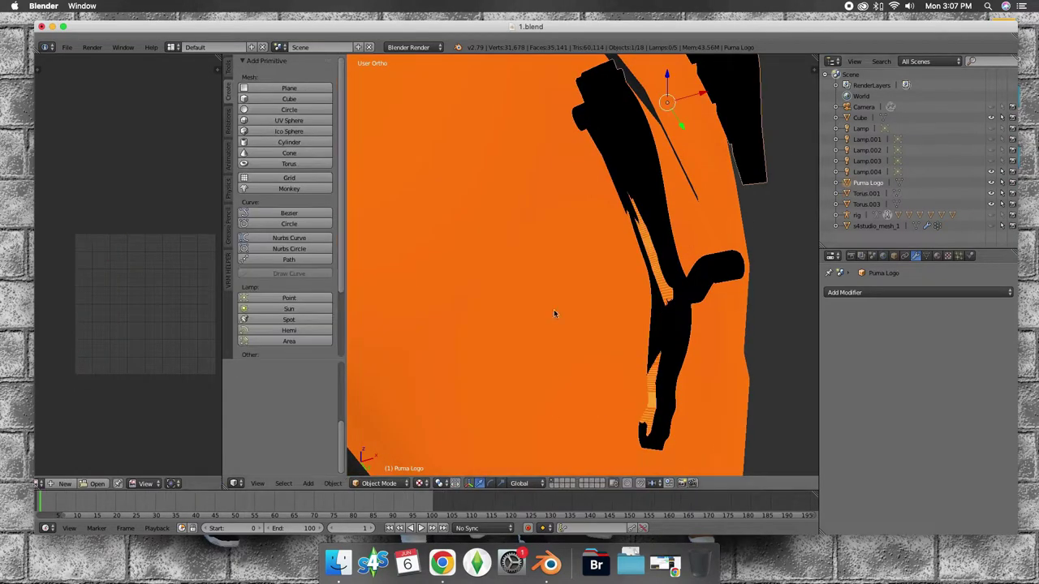
{"action": "left_click", "coordinate": [380, 483]}
{"action": "left_click", "coordinate": [392, 459]}
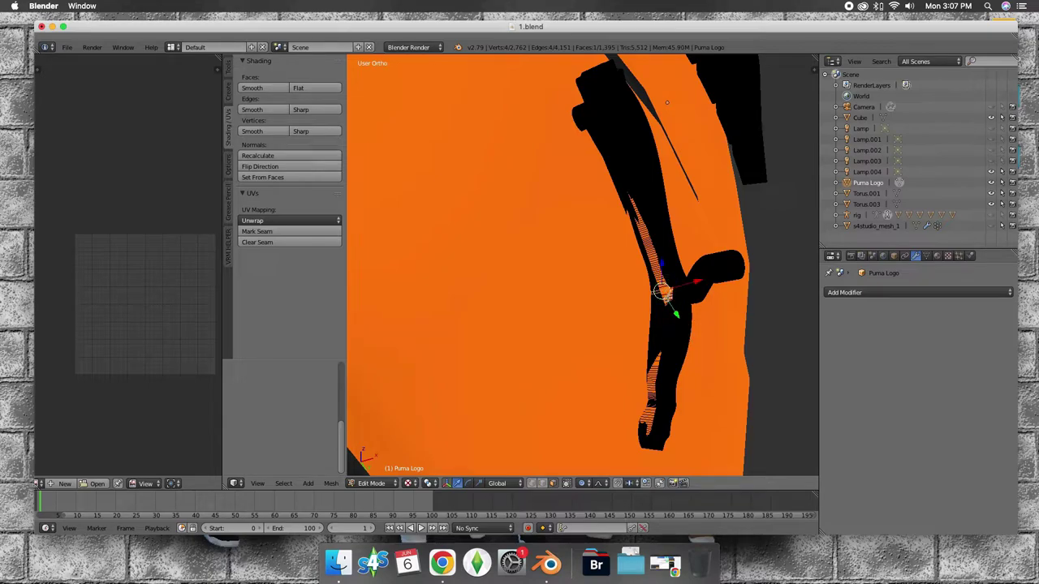
Step: Select the whole linked logo piece, flip its normals, then deselect everything
{"action": "key", "text": "ctrl+l"}
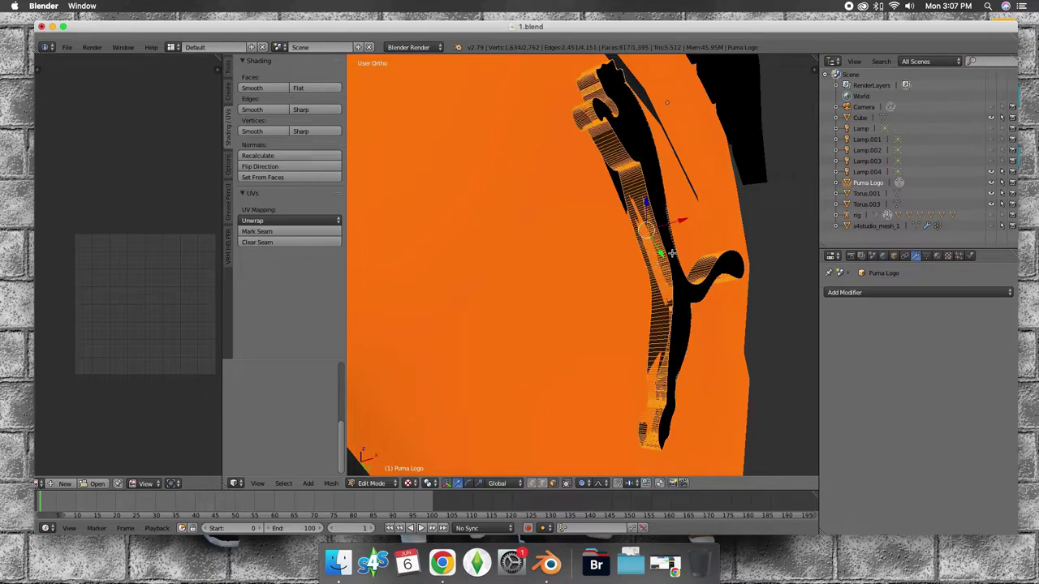
{"action": "middle_click_drag", "start_coordinate": [671, 253], "coordinate": [543, 328]}
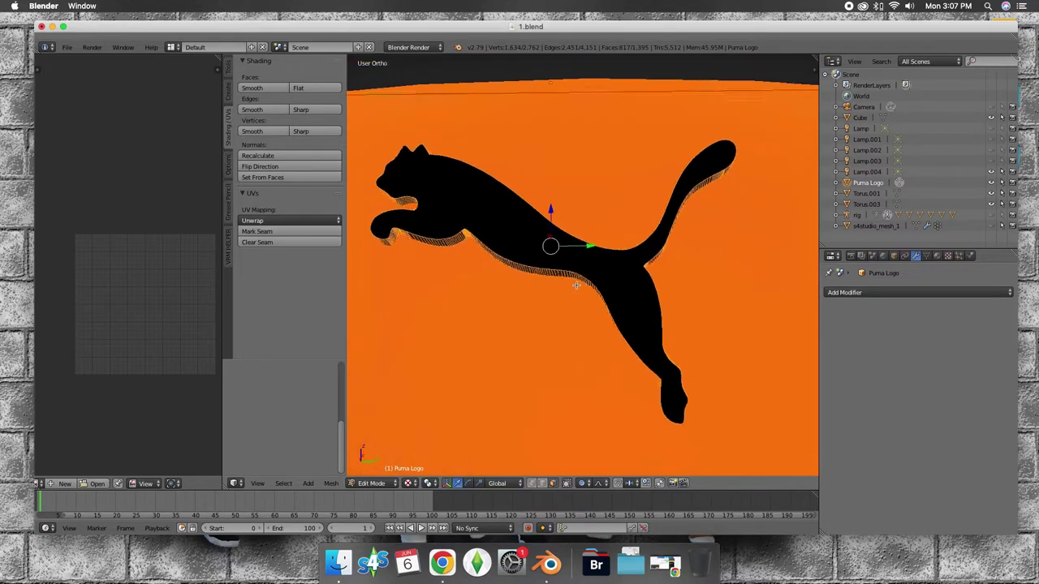
{"action": "left_click", "coordinate": [264, 166]}
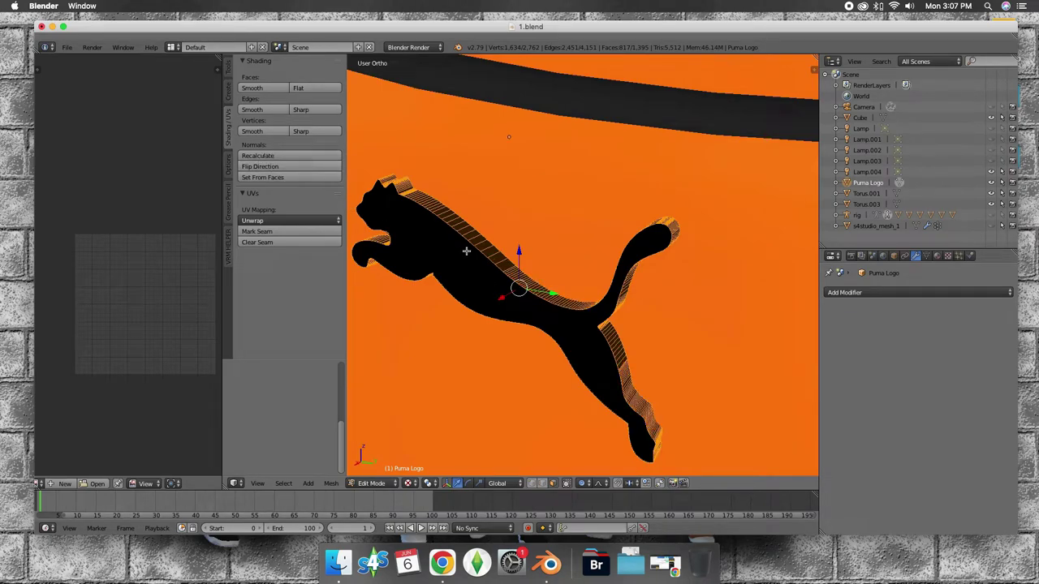
{"action": "key", "text": "a"}
Step: Select a hidden edge vertex of the cat logo and pull it flush against the ball
{"action": "mouse_move", "coordinate": [528, 240]}
{"action": "middle_mouse_down"}
{"action": "mouse_move", "coordinate": [468, 278]}
{"action": "mouse_move", "coordinate": [468, 235]}
{"action": "mouse_move", "coordinate": [618, 165]}
{"action": "mouse_move", "coordinate": [686, 197]}
{"action": "mouse_move", "coordinate": [686, 173]}
{"action": "mouse_move", "coordinate": [705, 179]}
{"action": "mouse_move", "coordinate": [693, 228]}
{"action": "middle_mouse_up"}
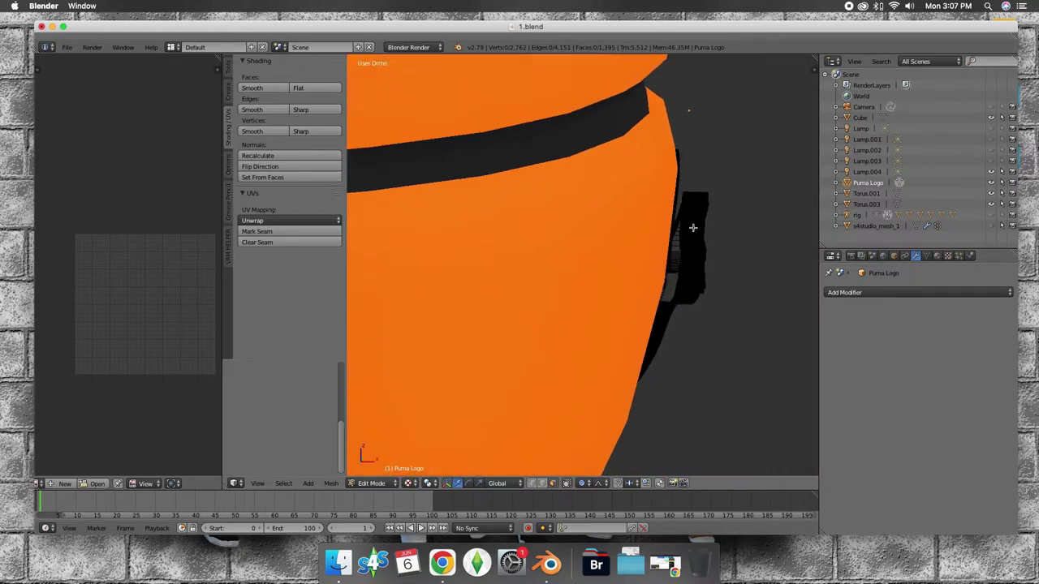
{"action": "right_click", "coordinate": [670, 279]}
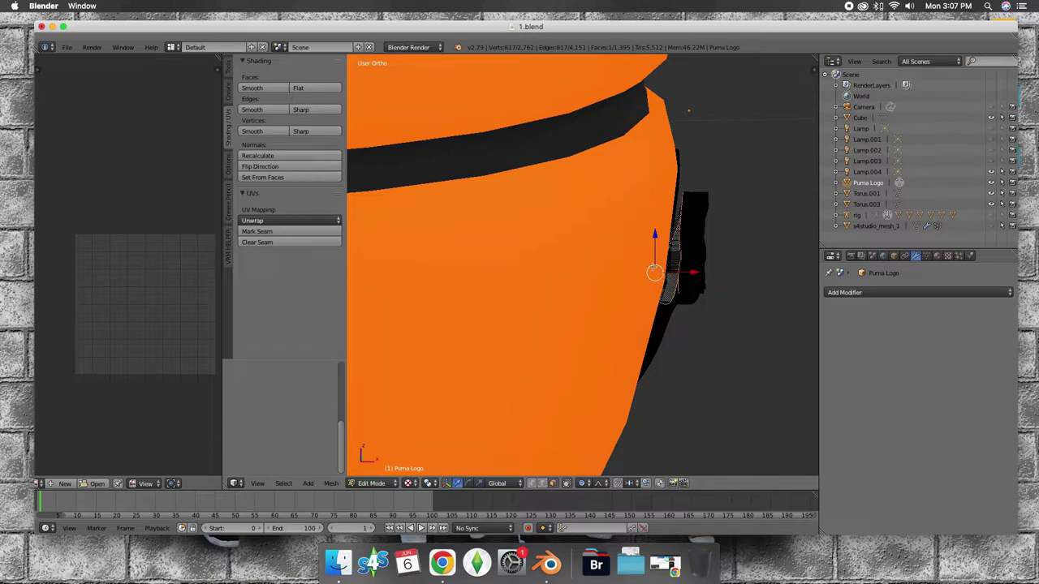
{"action": "mouse_move", "coordinate": [695, 306]}
{"action": "middle_mouse_down"}
{"action": "mouse_move", "coordinate": [664, 276]}
{"action": "mouse_move", "coordinate": [696, 267]}
{"action": "mouse_move", "coordinate": [703, 294]}
{"action": "mouse_move", "coordinate": [705, 285]}
{"action": "middle_mouse_up"}
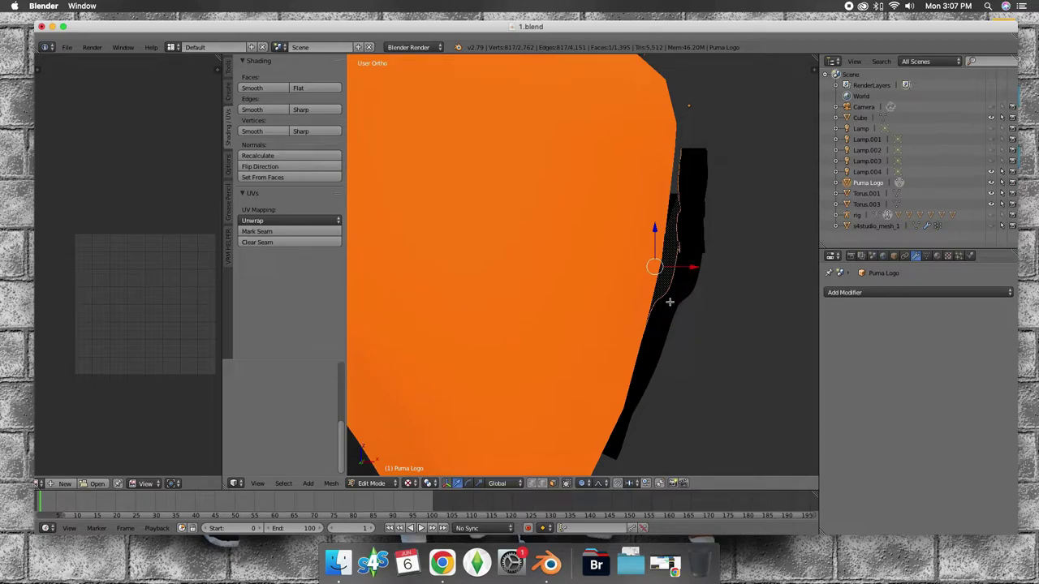
{"action": "left_click", "coordinate": [533, 484]}
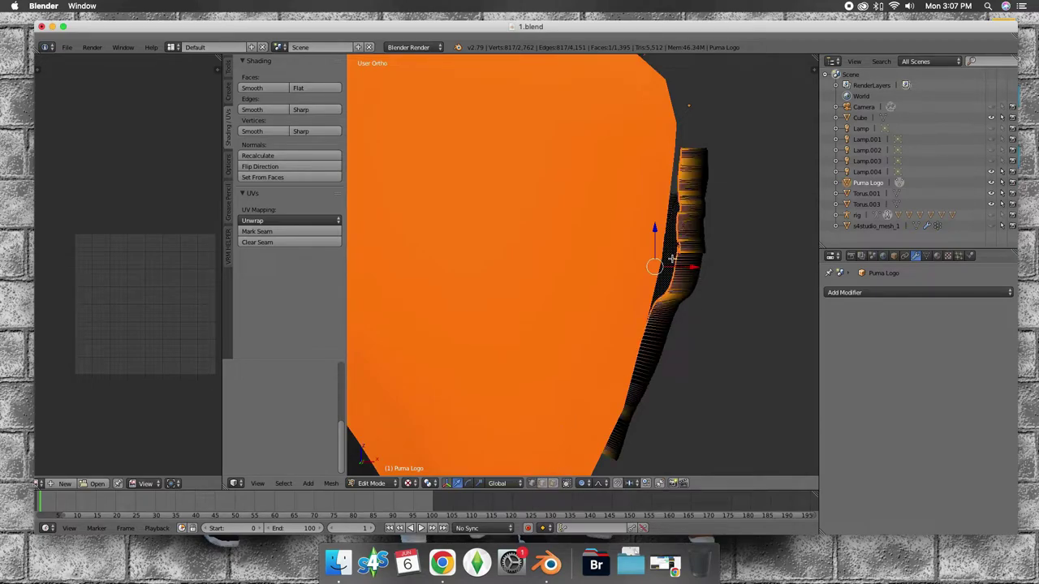
{"action": "right_click", "coordinate": [678, 261]}
{"action": "left_click_drag", "start_coordinate": [717, 263], "coordinate": [708, 263]}
{"action": "mouse_move", "coordinate": [709, 262]}
{"action": "middle_mouse_down"}
{"action": "mouse_move", "coordinate": [708, 216]}
{"action": "mouse_move", "coordinate": [621, 241]}
{"action": "mouse_move", "coordinate": [550, 377]}
{"action": "mouse_move", "coordinate": [710, 246]}
{"action": "middle_mouse_up"}
Step: Scale the selected logo vertices with soft falloff, shrinking proportional size to 0.017
{"action": "scroll", "coordinate": [710, 246], "scroll_direction": "up", "scroll_amount": 4}
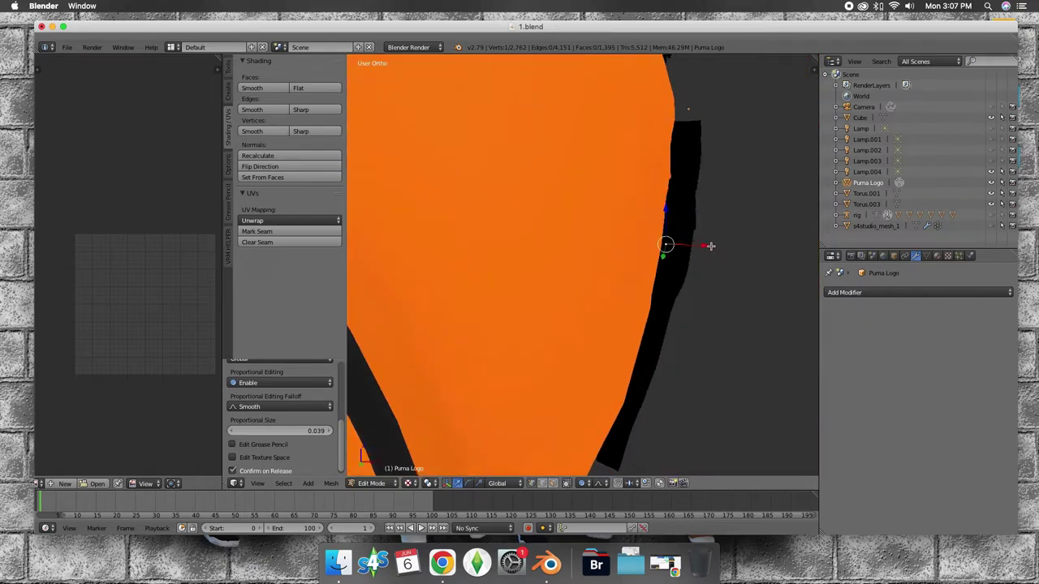
{"action": "scroll", "coordinate": [709, 245], "scroll_direction": "down", "scroll_amount": 2}
{"action": "scroll", "coordinate": [709, 246], "scroll_direction": "down", "scroll_amount": 3}
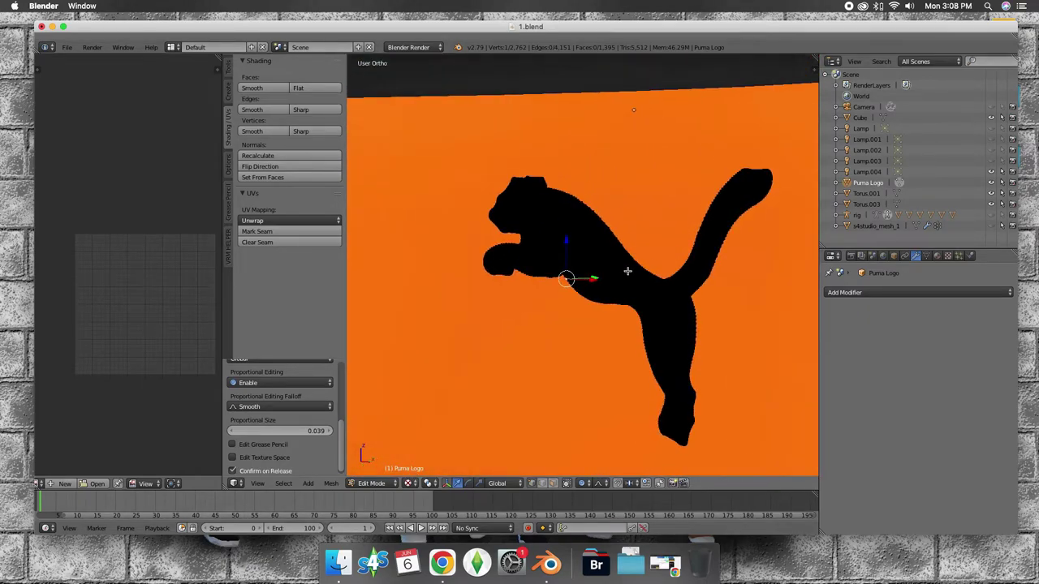
{"action": "key", "text": "s"}
{"action": "scroll", "coordinate": [627, 273], "scroll_direction": "up", "scroll_amount": 1}
{"action": "scroll", "coordinate": [627, 273], "scroll_direction": "up", "scroll_amount": 1}
{"action": "scroll", "coordinate": [628, 274], "scroll_direction": "up", "scroll_amount": 1}
{"action": "scroll", "coordinate": [627, 274], "scroll_direction": "up", "scroll_amount": 1}
{"action": "left_click", "coordinate": [627, 273]}
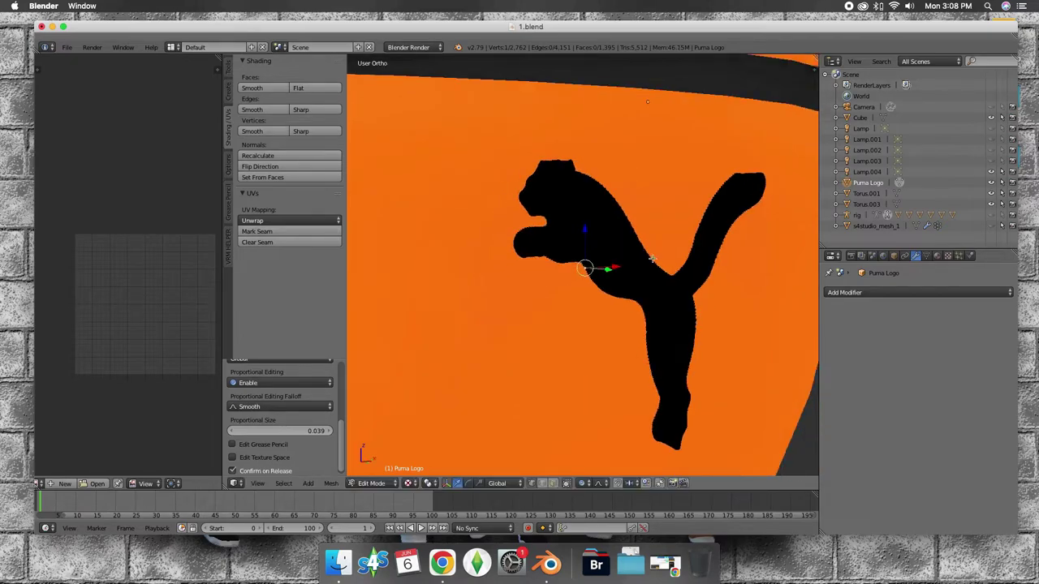
{"action": "scroll", "coordinate": [707, 241], "scroll_direction": "up", "scroll_amount": 3}
{"action": "scroll", "coordinate": [707, 241], "scroll_direction": "up", "scroll_amount": 2}
Step: Push the cat's leg edge vertices along X onto the ball
{"action": "key", "text": "g"}
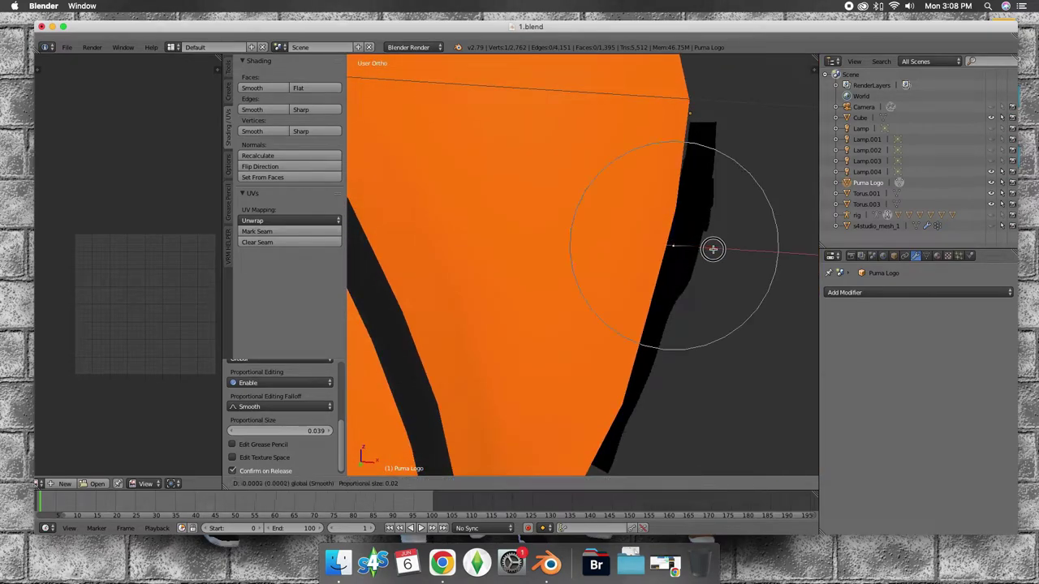
{"action": "left_click", "coordinate": [672, 243]}
{"action": "middle_click_drag", "start_coordinate": [673, 244], "coordinate": [662, 247]}
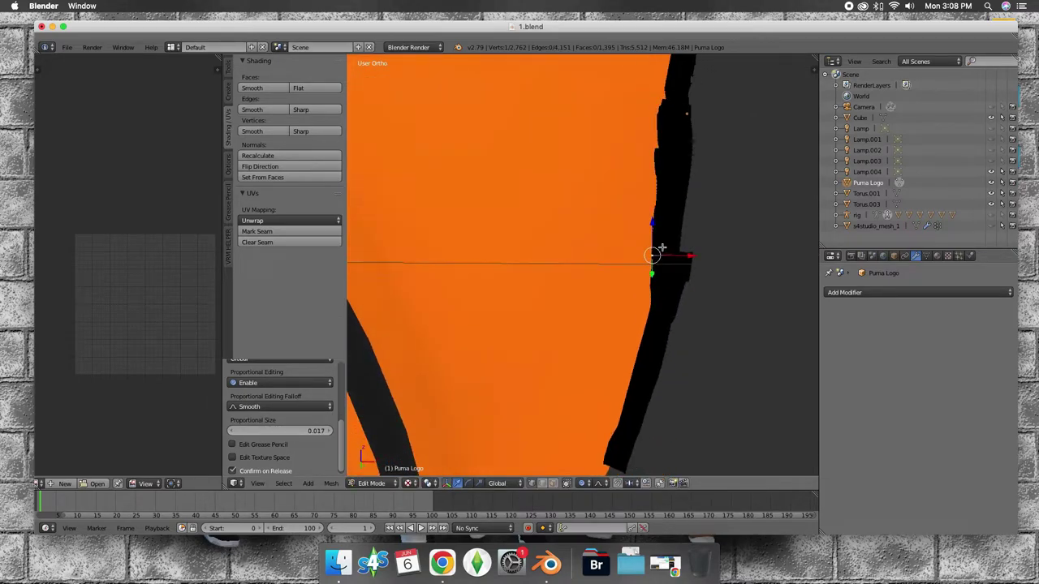
{"action": "left_click_drag", "start_coordinate": [691, 257], "coordinate": [688, 248]}
{"action": "mouse_move", "coordinate": [688, 248]}
{"action": "middle_mouse_down"}
{"action": "mouse_move", "coordinate": [576, 259]}
{"action": "mouse_move", "coordinate": [557, 297]}
{"action": "mouse_move", "coordinate": [536, 306]}
{"action": "middle_mouse_up"}
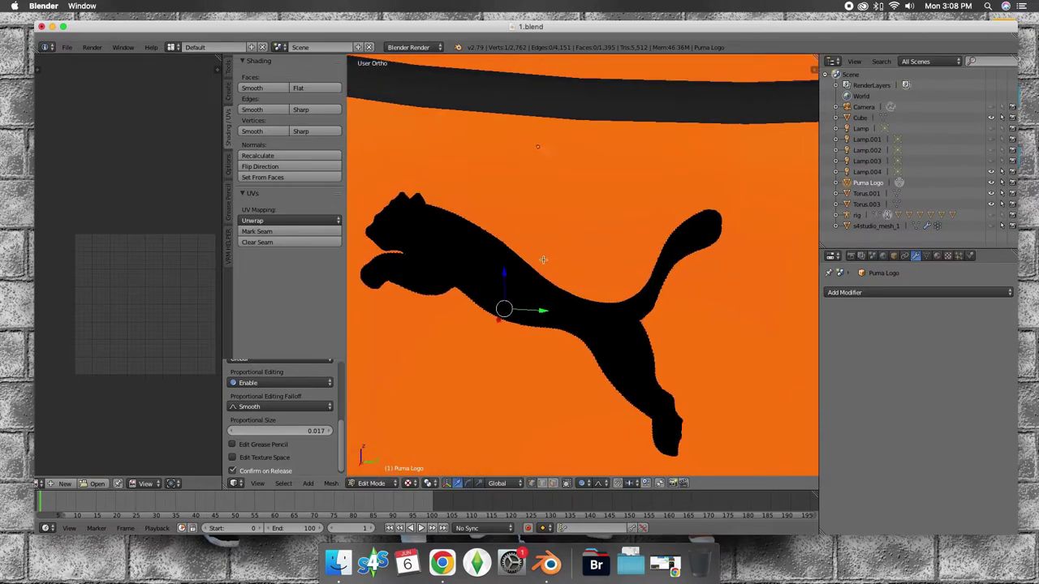
{"action": "scroll", "coordinate": [505, 302], "scroll_direction": "up", "scroll_amount": 5}
Step: Push the head and remaining edge vertices inward along X until flush with the surface
{"action": "mouse_move", "coordinate": [475, 290]}
{"action": "middle_mouse_down"}
{"action": "mouse_move", "coordinate": [475, 306]}
{"action": "mouse_move", "coordinate": [447, 148]}
{"action": "middle_mouse_up"}
{"action": "left_click", "coordinate": [450, 153]}
{"action": "left_click_drag", "start_coordinate": [426, 164], "coordinate": [426, 162]}
{"action": "middle_click_drag", "start_coordinate": [426, 162], "coordinate": [534, 119]}
{"action": "middle_click_drag", "start_coordinate": [464, 277], "coordinate": [546, 297]}
{"action": "left_click_drag", "start_coordinate": [613, 335], "coordinate": [602, 328]}
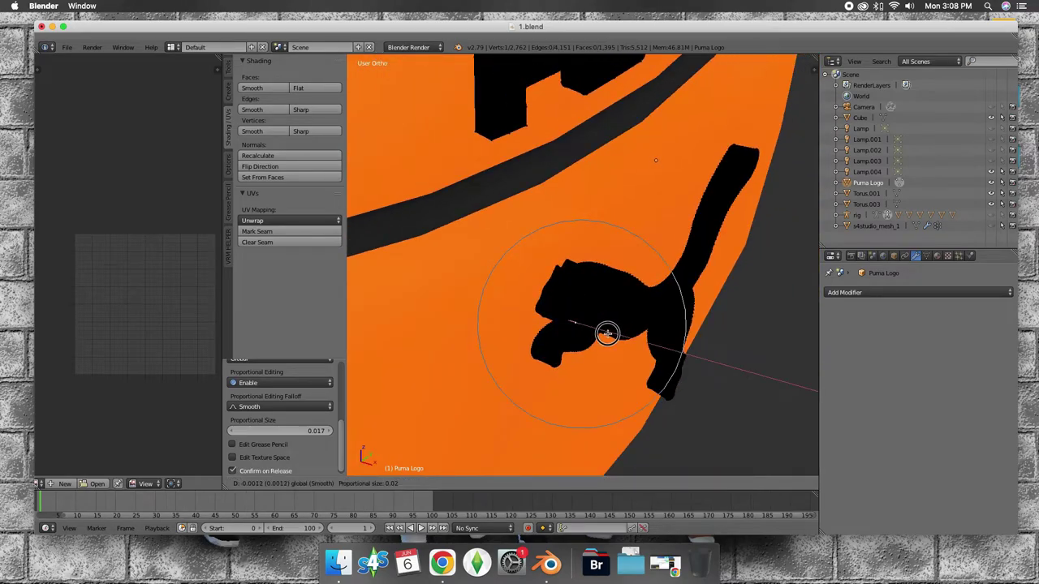
{"action": "mouse_move", "coordinate": [602, 329]}
{"action": "middle_mouse_down"}
{"action": "mouse_move", "coordinate": [620, 203]}
{"action": "mouse_move", "coordinate": [646, 224]}
{"action": "mouse_move", "coordinate": [629, 191]}
{"action": "mouse_move", "coordinate": [673, 219]}
{"action": "mouse_move", "coordinate": [737, 204]}
{"action": "middle_mouse_up"}
{"action": "left_click_drag", "start_coordinate": [737, 189], "coordinate": [733, 189]}
{"action": "mouse_move", "coordinate": [732, 190]}
{"action": "middle_mouse_down"}
{"action": "mouse_move", "coordinate": [691, 214]}
{"action": "mouse_move", "coordinate": [637, 299]}
{"action": "mouse_move", "coordinate": [677, 274]}
{"action": "mouse_move", "coordinate": [712, 185]}
{"action": "middle_mouse_up"}
Step: Move the tail-tip vertex and push the tail edges along X flush onto the ball
{"action": "right_click", "coordinate": [754, 211]}
{"action": "mouse_move", "coordinate": [754, 211]}
{"action": "middle_mouse_down"}
{"action": "mouse_move", "coordinate": [802, 254]}
{"action": "mouse_move", "coordinate": [804, 197]}
{"action": "mouse_move", "coordinate": [731, 162]}
{"action": "middle_mouse_up"}
{"action": "key", "text": "g"}
{"action": "left_click", "coordinate": [780, 183]}
{"action": "scroll", "coordinate": [628, 155], "scroll_direction": "up", "scroll_amount": 2}
{"action": "mouse_move", "coordinate": [629, 154]}
{"action": "middle_mouse_down"}
{"action": "mouse_move", "coordinate": [579, 143]}
{"action": "mouse_move", "coordinate": [522, 220]}
{"action": "middle_mouse_up"}
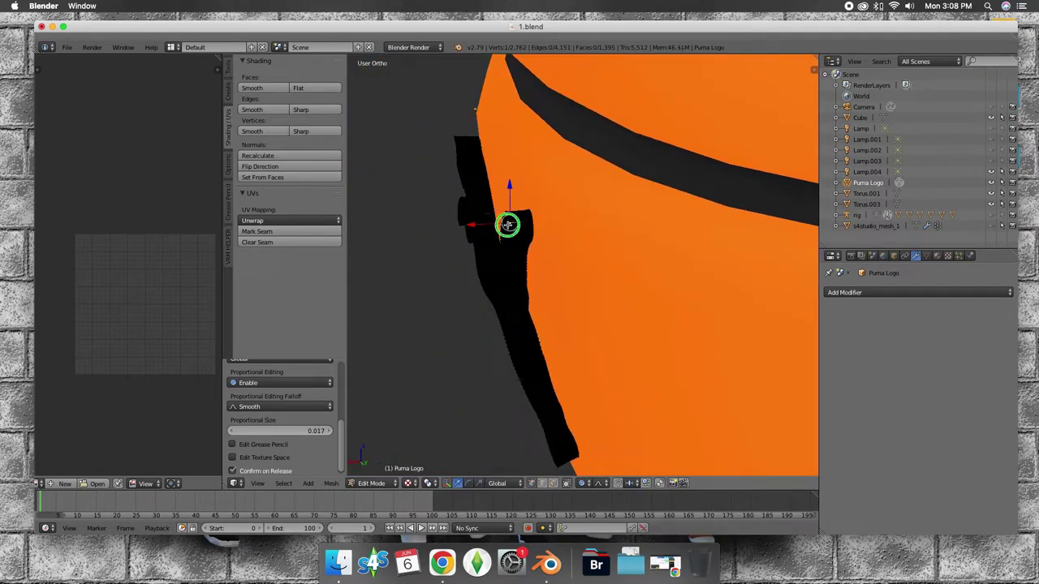
{"action": "left_click_drag", "start_coordinate": [464, 228], "coordinate": [469, 225]}
{"action": "left_click", "coordinate": [470, 225]}
{"action": "middle_click_drag", "start_coordinate": [471, 225], "coordinate": [485, 177]}
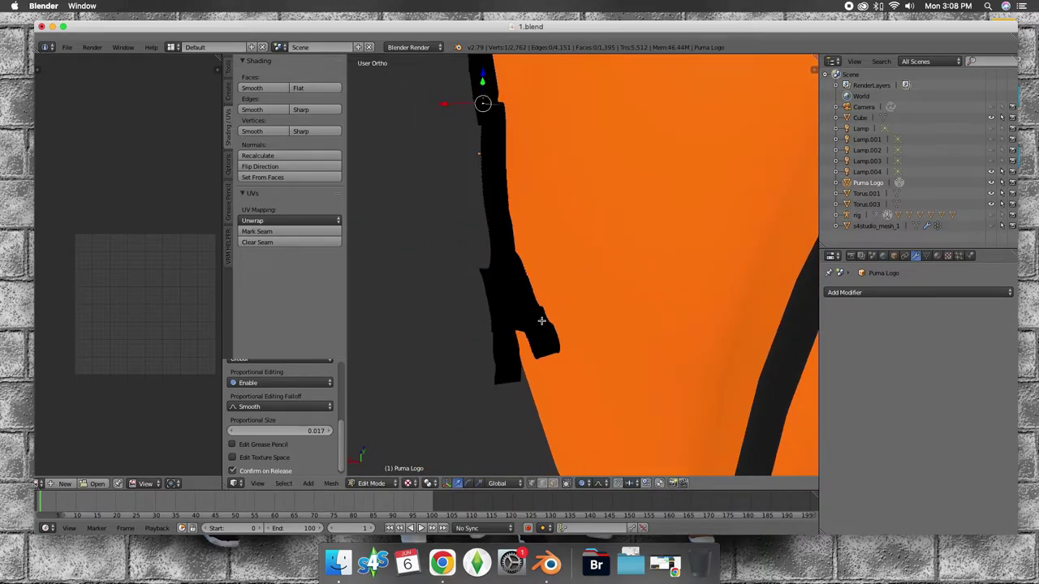
{"action": "left_click_drag", "start_coordinate": [503, 319], "coordinate": [511, 314]}
{"action": "scroll", "coordinate": [522, 301], "scroll_direction": "down", "scroll_amount": 3}
{"action": "scroll", "coordinate": [655, 301], "scroll_direction": "down", "scroll_amount": 2}
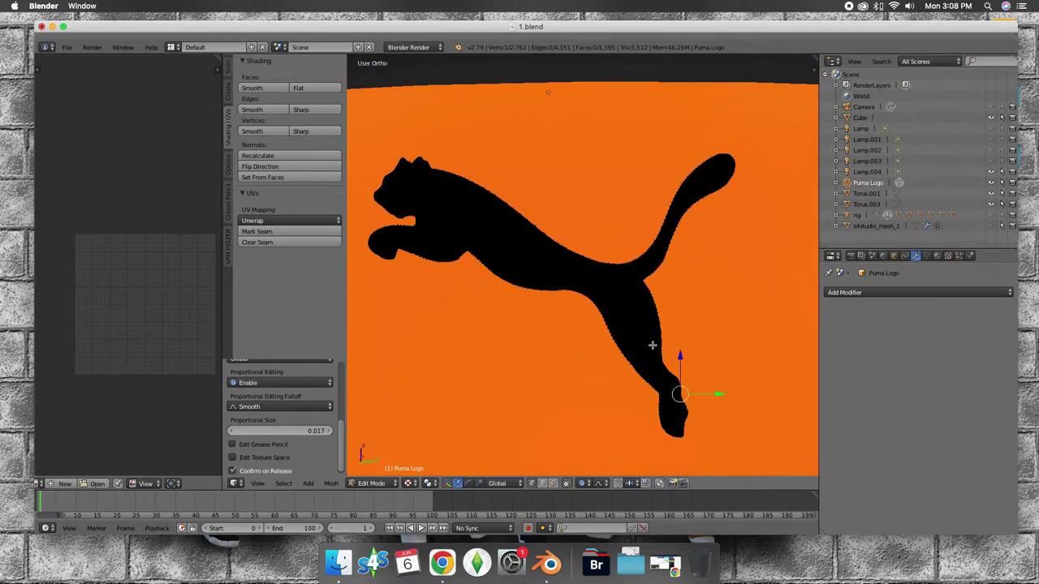
{"action": "scroll", "coordinate": [652, 347], "scroll_direction": "down", "scroll_amount": 1}
Step: Move and rotate the front paw vertices to tuck the paw against the ball
{"action": "mouse_move", "coordinate": [679, 376]}
{"action": "middle_mouse_down"}
{"action": "mouse_move", "coordinate": [723, 414]}
{"action": "mouse_move", "coordinate": [742, 415]}
{"action": "mouse_move", "coordinate": [705, 378]}
{"action": "mouse_move", "coordinate": [702, 388]}
{"action": "mouse_move", "coordinate": [640, 363]}
{"action": "mouse_move", "coordinate": [580, 318]}
{"action": "mouse_move", "coordinate": [613, 349]}
{"action": "middle_mouse_up"}
{"action": "key", "text": "g"}
{"action": "key", "text": "Escape"}
{"action": "mouse_move", "coordinate": [641, 349]}
{"action": "middle_mouse_down"}
{"action": "mouse_move", "coordinate": [504, 258]}
{"action": "mouse_move", "coordinate": [454, 304]}
{"action": "mouse_move", "coordinate": [470, 239]}
{"action": "mouse_move", "coordinate": [650, 269]}
{"action": "mouse_move", "coordinate": [628, 299]}
{"action": "middle_mouse_up"}
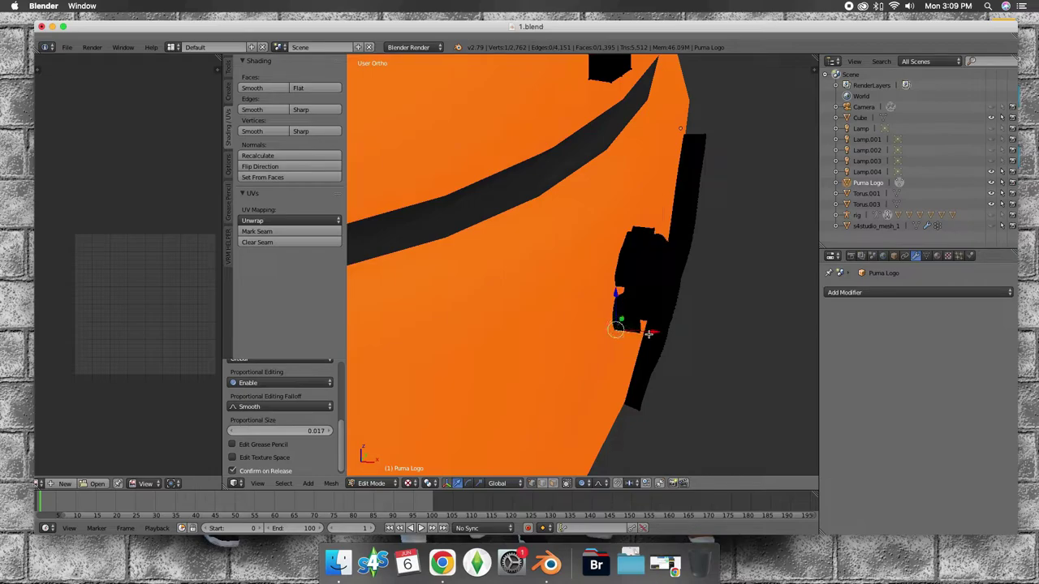
{"action": "key", "text": "g"}
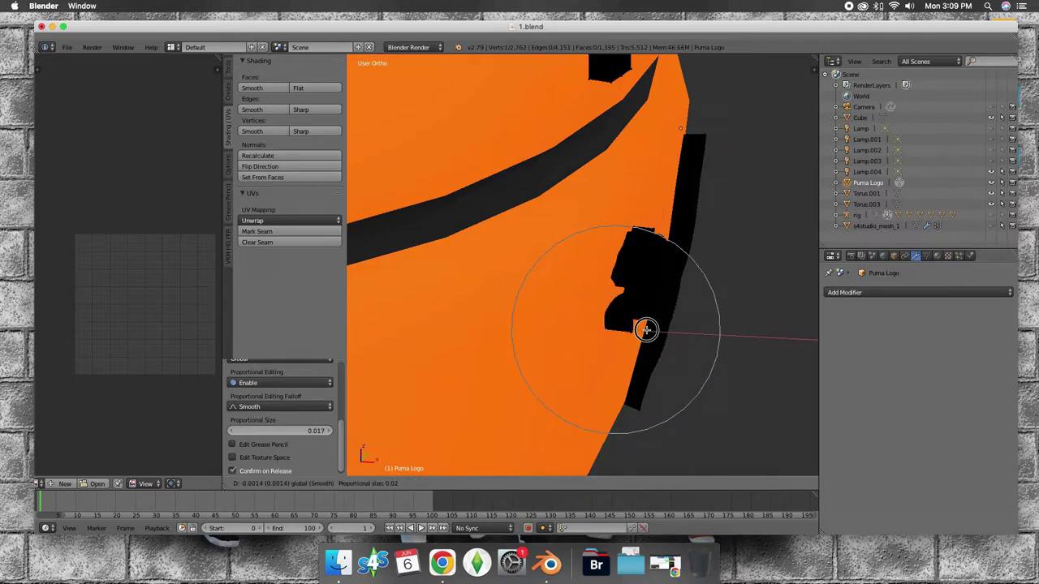
{"action": "left_click", "coordinate": [645, 329]}
{"action": "mouse_move", "coordinate": [645, 329]}
{"action": "middle_mouse_down"}
{"action": "mouse_move", "coordinate": [568, 278]}
{"action": "mouse_move", "coordinate": [543, 311]}
{"action": "mouse_move", "coordinate": [607, 285]}
{"action": "mouse_move", "coordinate": [631, 290]}
{"action": "middle_mouse_up"}
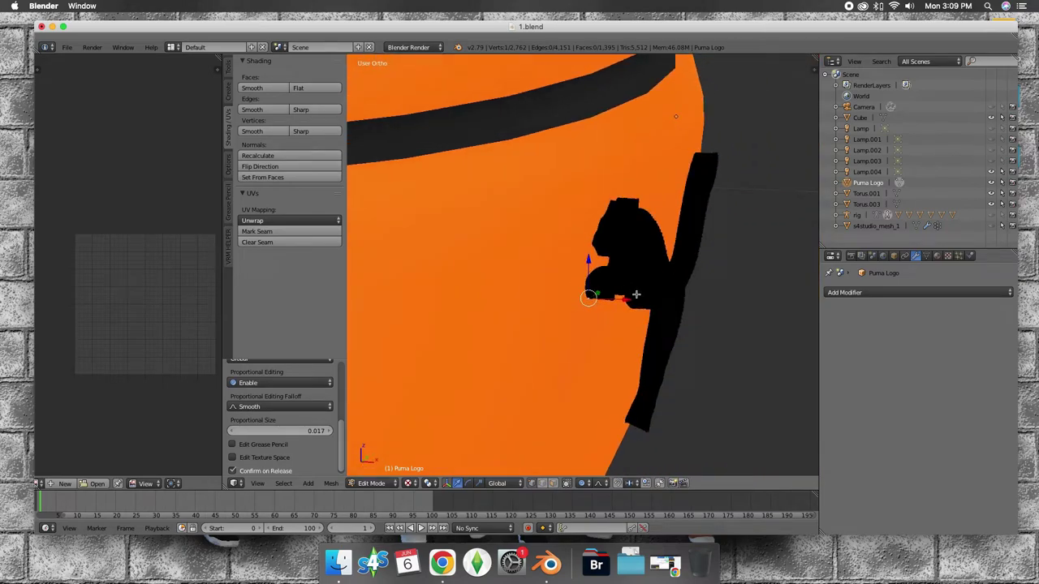
{"action": "key", "text": "r"}
{"action": "left_click", "coordinate": [623, 304]}
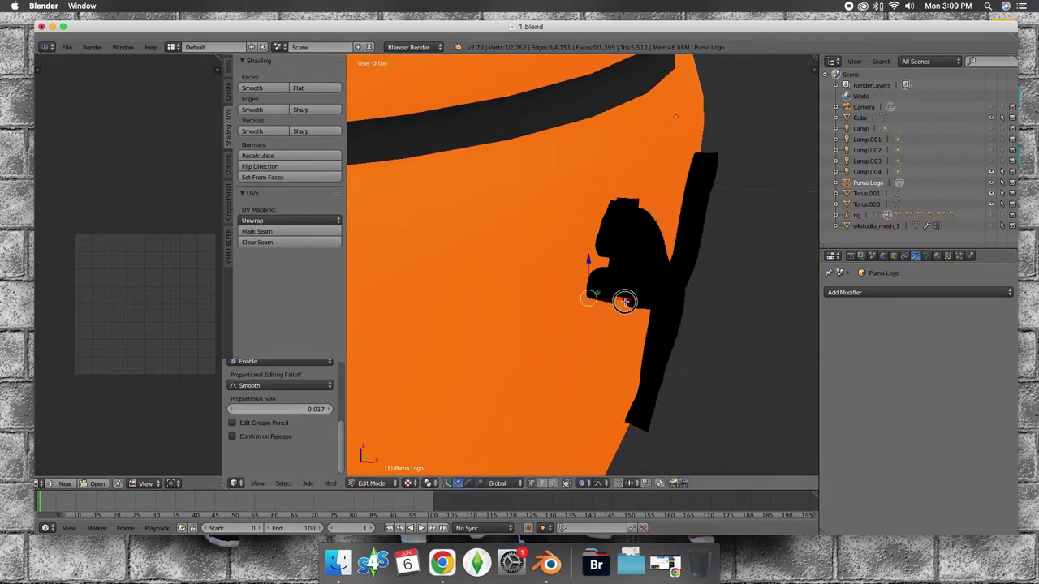
Step: Push the paw edge along X onto the ball surface, then zoom out to check
{"action": "left_click_drag", "start_coordinate": [629, 298], "coordinate": [624, 300]}
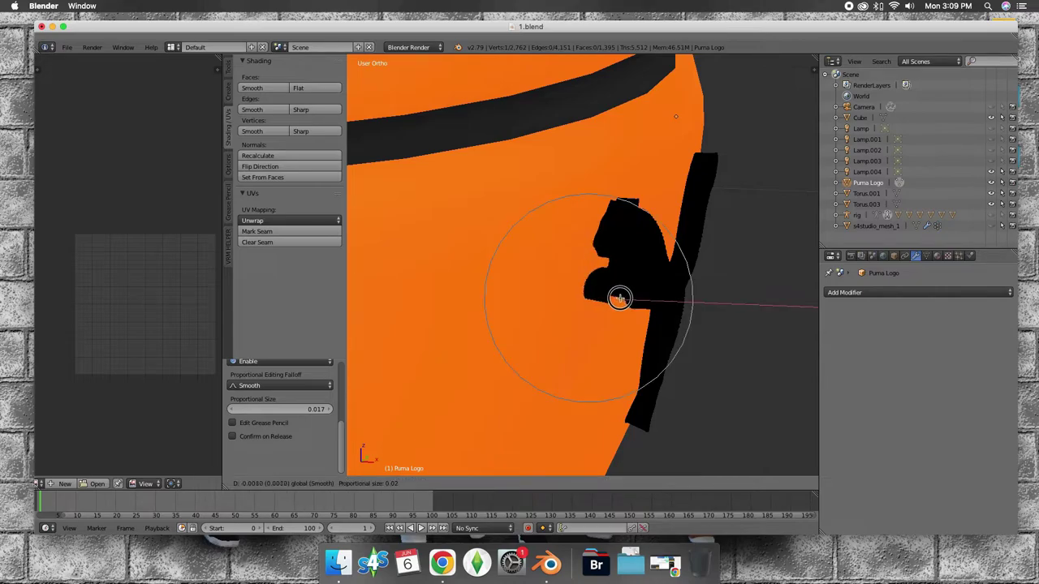
{"action": "left_click", "coordinate": [618, 298]}
{"action": "scroll", "coordinate": [602, 248], "scroll_direction": "down", "scroll_amount": 3}
{"action": "scroll", "coordinate": [549, 260], "scroll_direction": "down", "scroll_amount": 2}
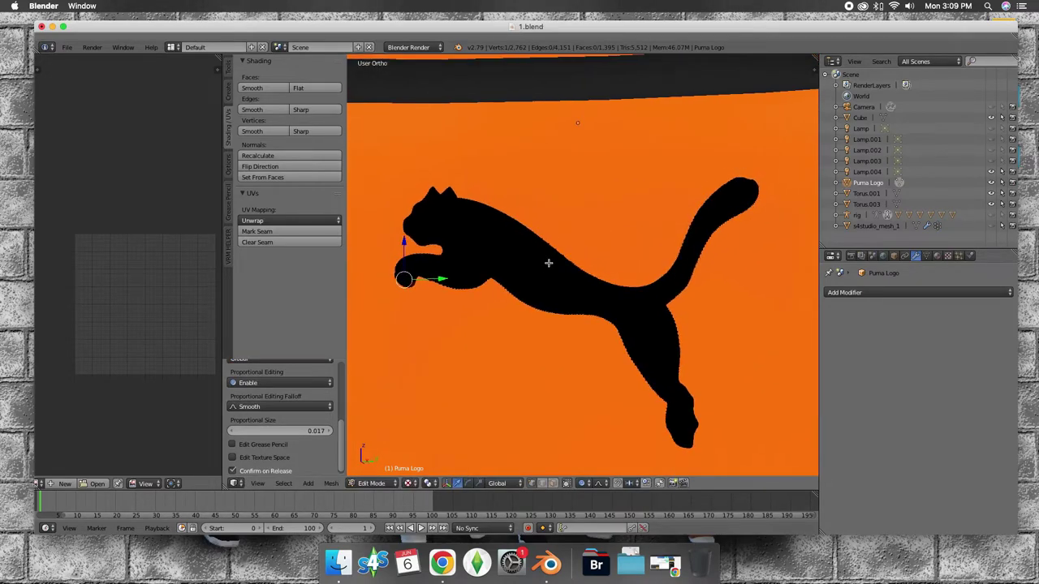
{"action": "scroll", "coordinate": [544, 231], "scroll_direction": "down", "scroll_amount": 1}
{"action": "scroll", "coordinate": [546, 223], "scroll_direction": "down", "scroll_amount": 2}
{"action": "scroll", "coordinate": [547, 219], "scroll_direction": "down", "scroll_amount": 1}
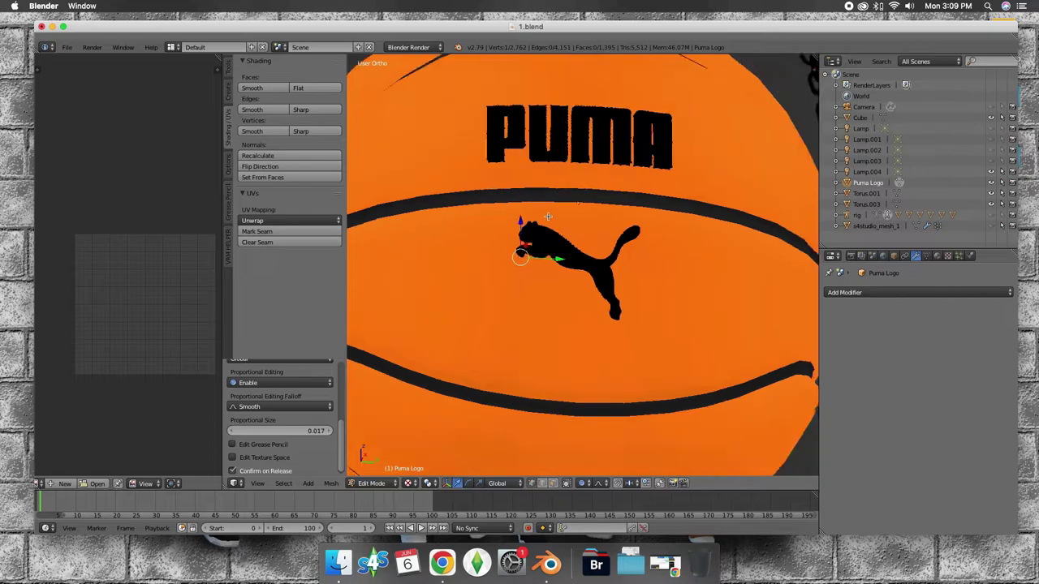
Step: Return to Object Mode and orbit around the finished ball to review it
{"action": "scroll", "coordinate": [548, 215], "scroll_direction": "down", "scroll_amount": 2}
{"action": "left_click", "coordinate": [863, 193]}
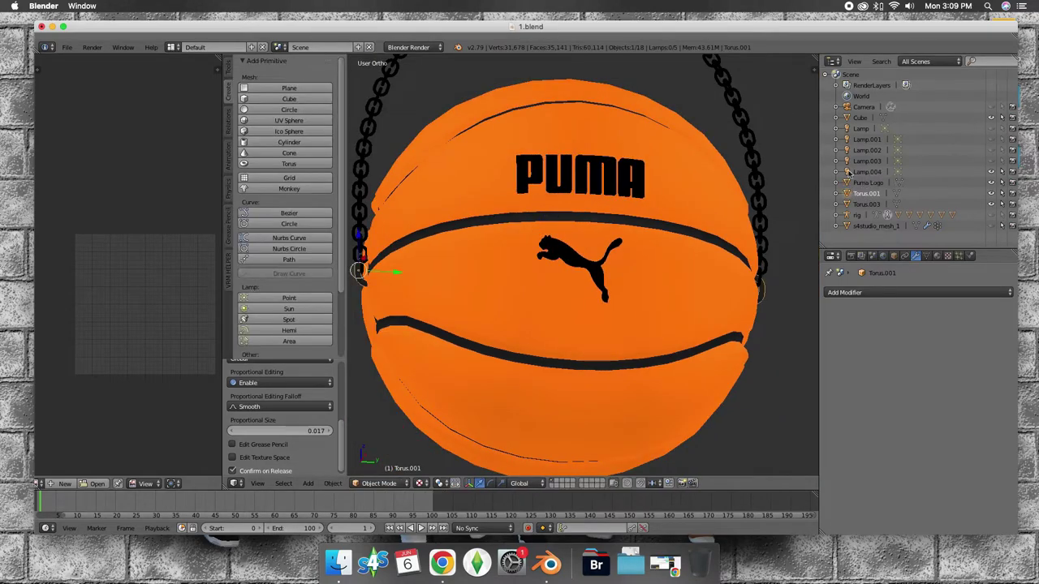
{"action": "scroll", "coordinate": [568, 284], "scroll_direction": "up", "scroll_amount": 1}
{"action": "scroll", "coordinate": [574, 297], "scroll_direction": "up", "scroll_amount": 1}
{"action": "scroll", "coordinate": [580, 270], "scroll_direction": "up", "scroll_amount": 1}
{"action": "middle_click_drag", "start_coordinate": [580, 270], "coordinate": [555, 266]}
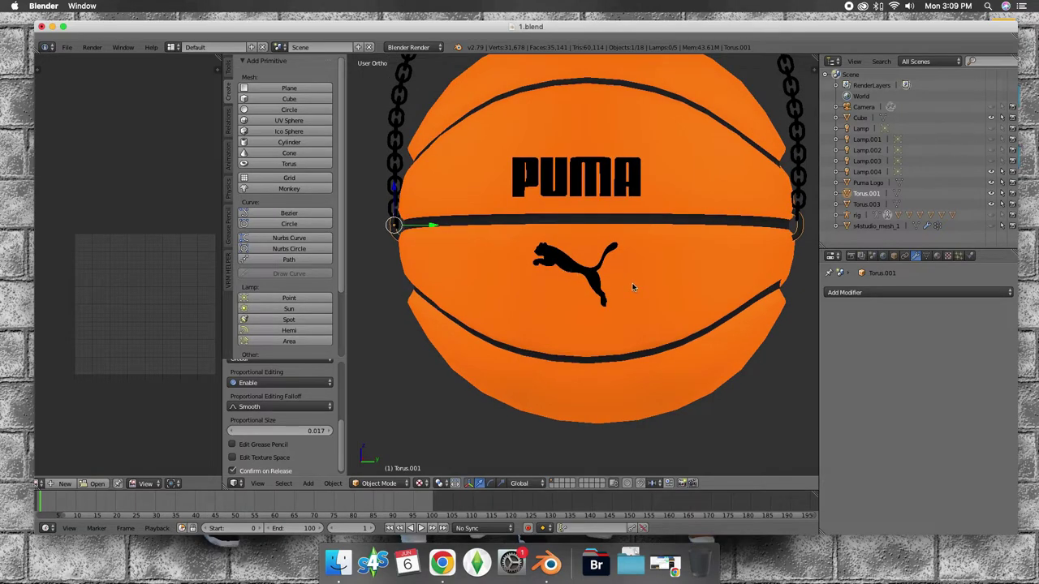
{"action": "scroll", "coordinate": [633, 284], "scroll_direction": "down", "scroll_amount": 3}
Step: Make the Puma Logo object active again
{"action": "right_click", "coordinate": [584, 215]}
{"action": "mouse_move", "coordinate": [584, 215]}
{"action": "middle_mouse_down"}
{"action": "mouse_move", "coordinate": [671, 262]}
{"action": "mouse_move", "coordinate": [475, 266]}
{"action": "mouse_move", "coordinate": [434, 253]}
{"action": "middle_mouse_up"}
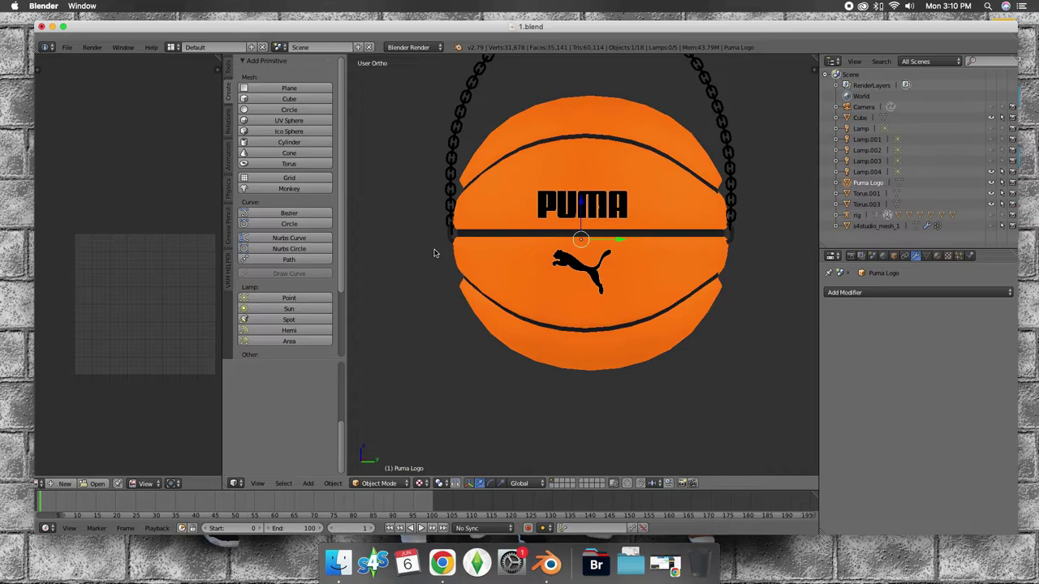
{"action": "left_click", "coordinate": [882, 173]}
{"action": "left_click", "coordinate": [878, 183]}
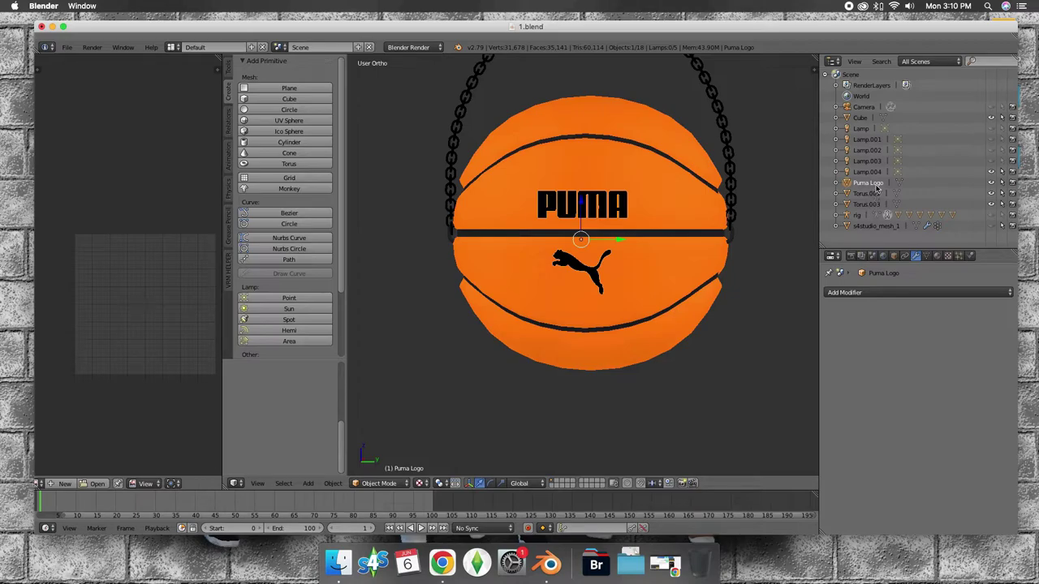
{"action": "left_click", "coordinate": [394, 485]}
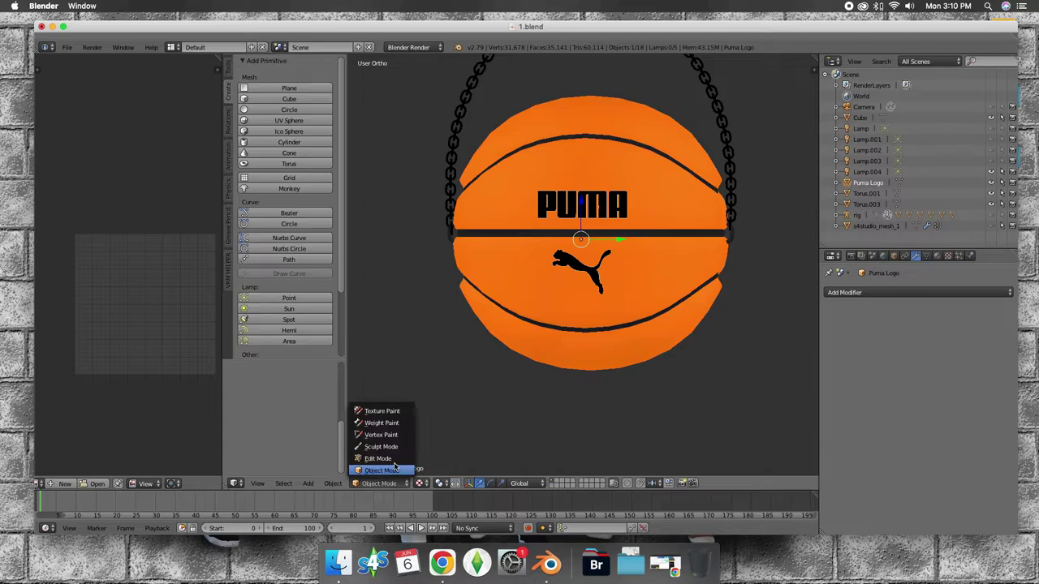
Step: Put Puma Logo in Edit Mode, select all its vertices and turn on X-ray
{"action": "left_click", "coordinate": [394, 458]}
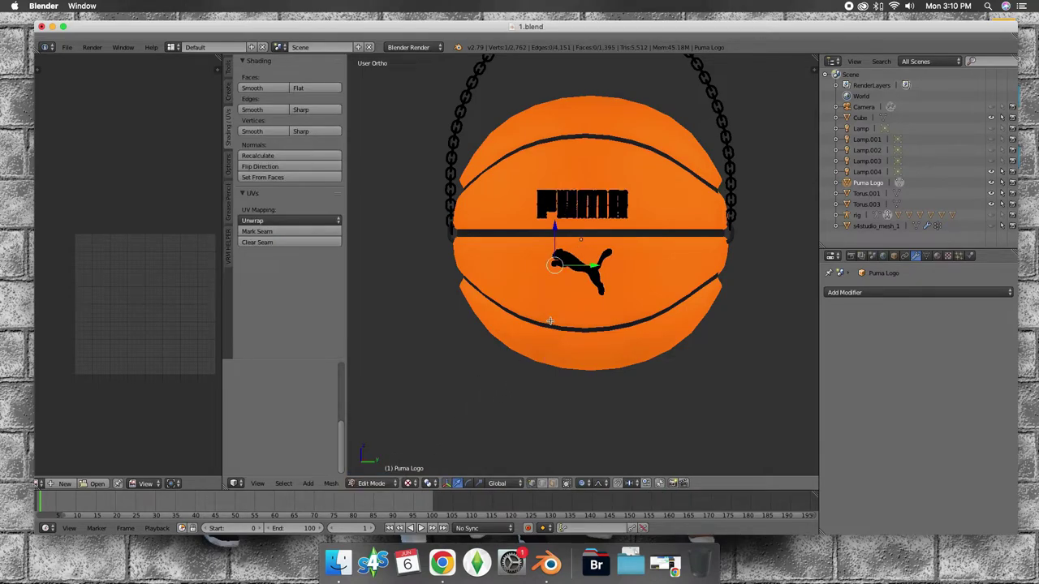
{"action": "key", "text": "a"}
{"action": "left_click", "coordinate": [555, 484]}
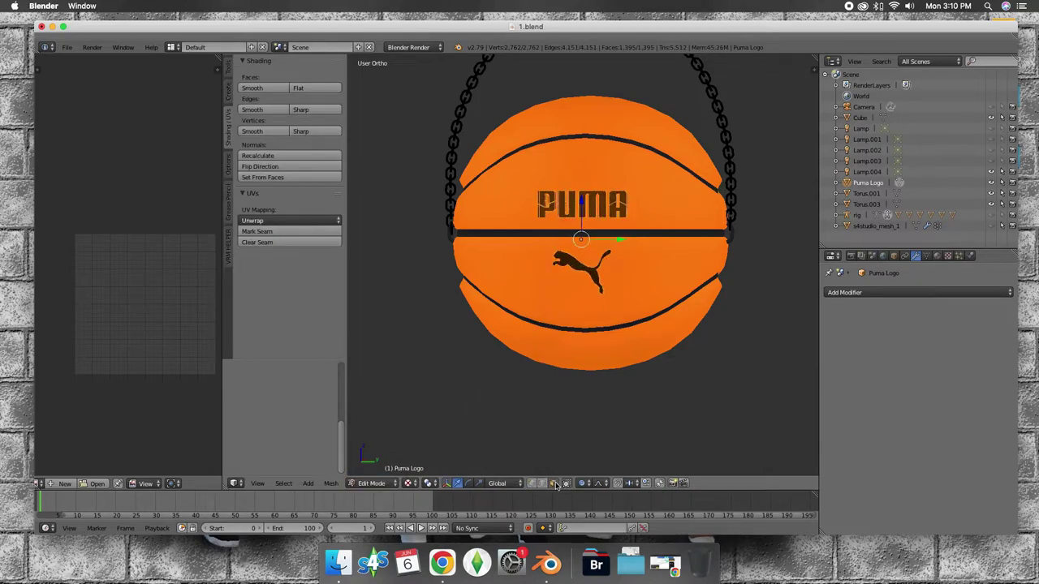
{"action": "scroll", "coordinate": [548, 322], "scroll_direction": "up", "scroll_amount": 1}
Step: Unwrap the logo mesh with Smart UV Project
{"action": "left_click", "coordinate": [289, 221]}
{"action": "left_click", "coordinate": [285, 234]}
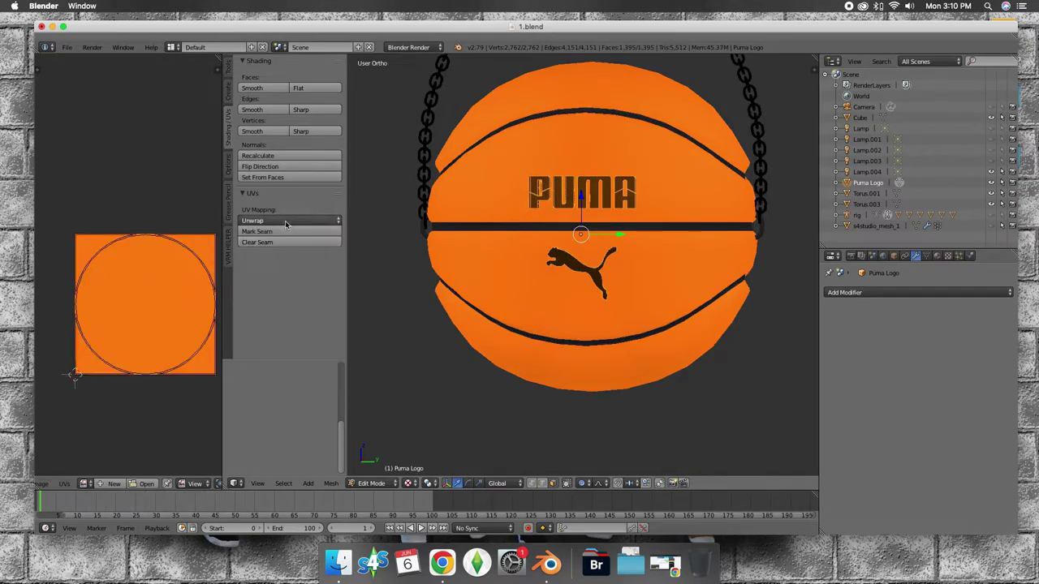
{"action": "left_click", "coordinate": [288, 221]}
{"action": "left_click", "coordinate": [277, 242]}
{"action": "left_click", "coordinate": [276, 322]}
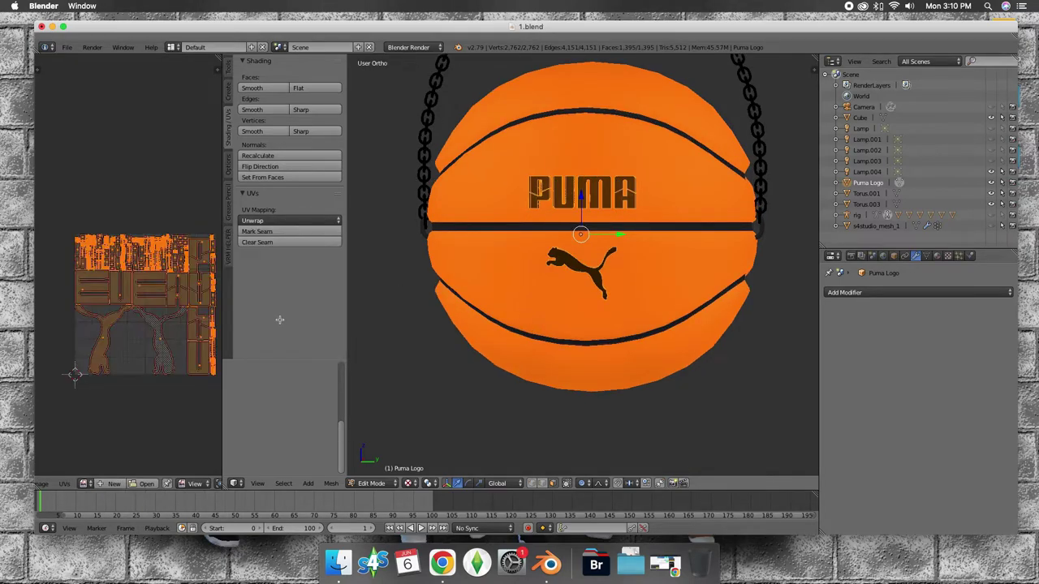
{"action": "scroll", "coordinate": [181, 297], "scroll_direction": "up", "scroll_amount": 3}
{"action": "scroll", "coordinate": [180, 297], "scroll_direction": "down", "scroll_amount": 3}
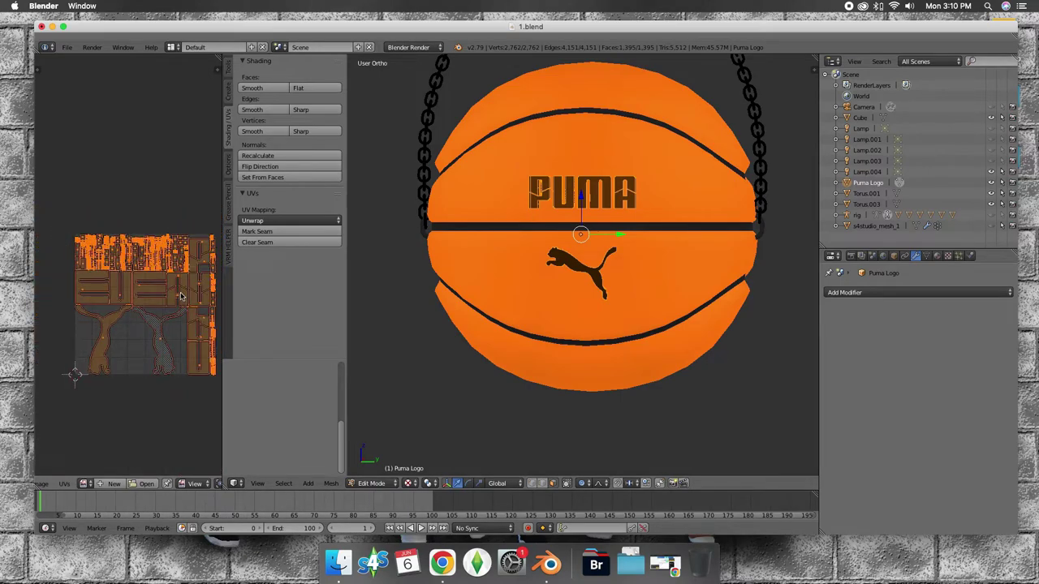
Step: Widen the UV editor and scale the UV islands down to about 0.70
{"action": "middle_click_drag", "start_coordinate": [180, 297], "coordinate": [157, 258]}
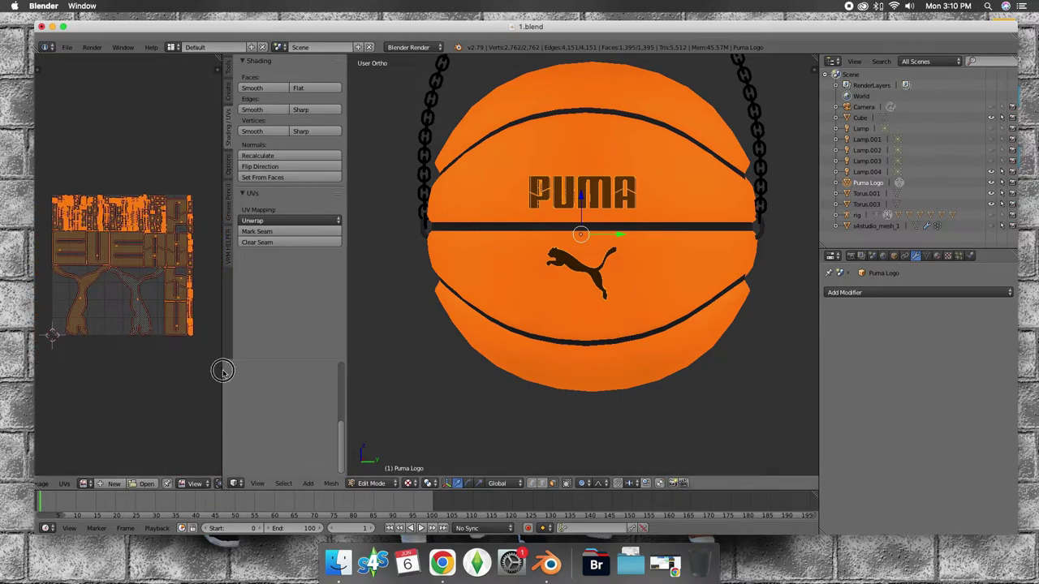
{"action": "left_click_drag", "start_coordinate": [222, 371], "coordinate": [299, 370]}
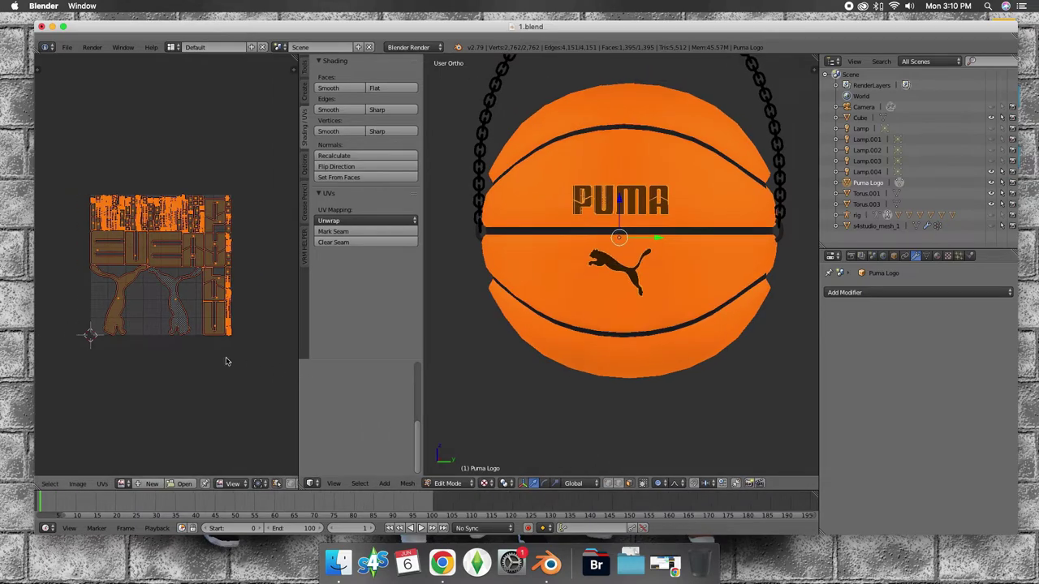
{"action": "scroll", "coordinate": [235, 362], "scroll_direction": "up", "scroll_amount": 3}
{"action": "scroll", "coordinate": [213, 357], "scroll_direction": "up", "scroll_amount": 2}
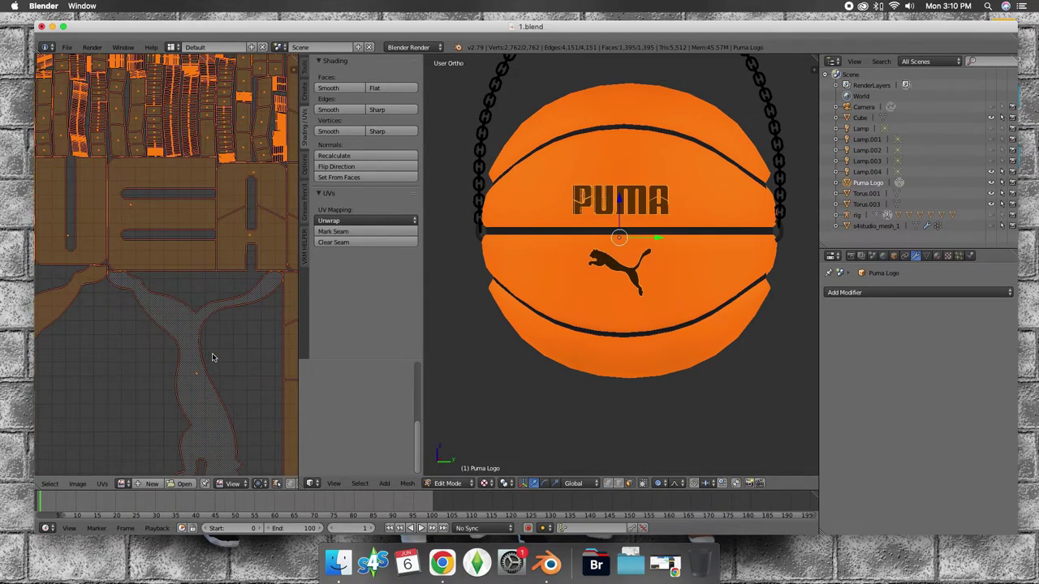
{"action": "scroll", "coordinate": [212, 358], "scroll_direction": "down", "scroll_amount": 4}
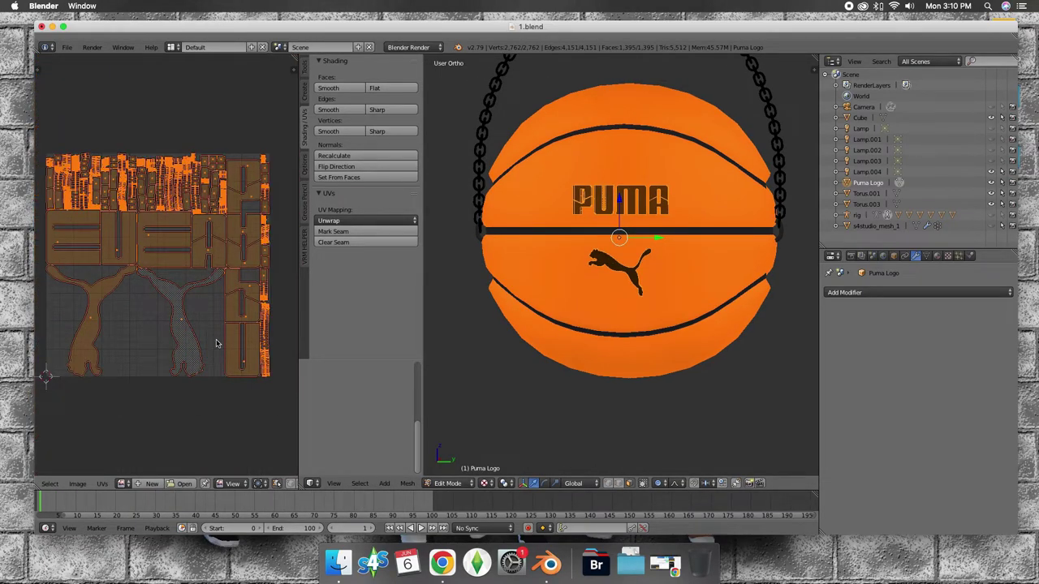
{"action": "key", "text": "s"}
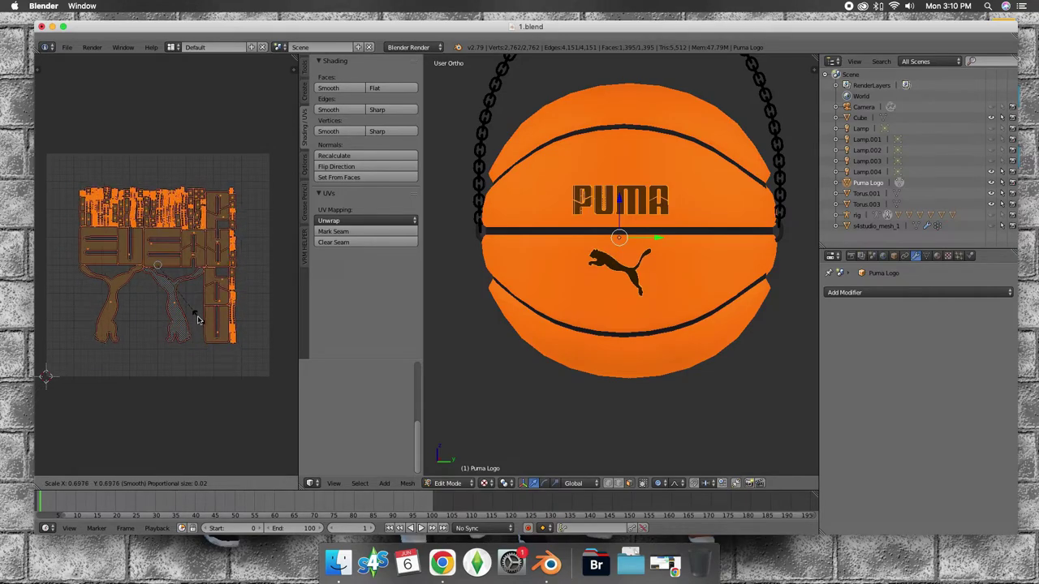